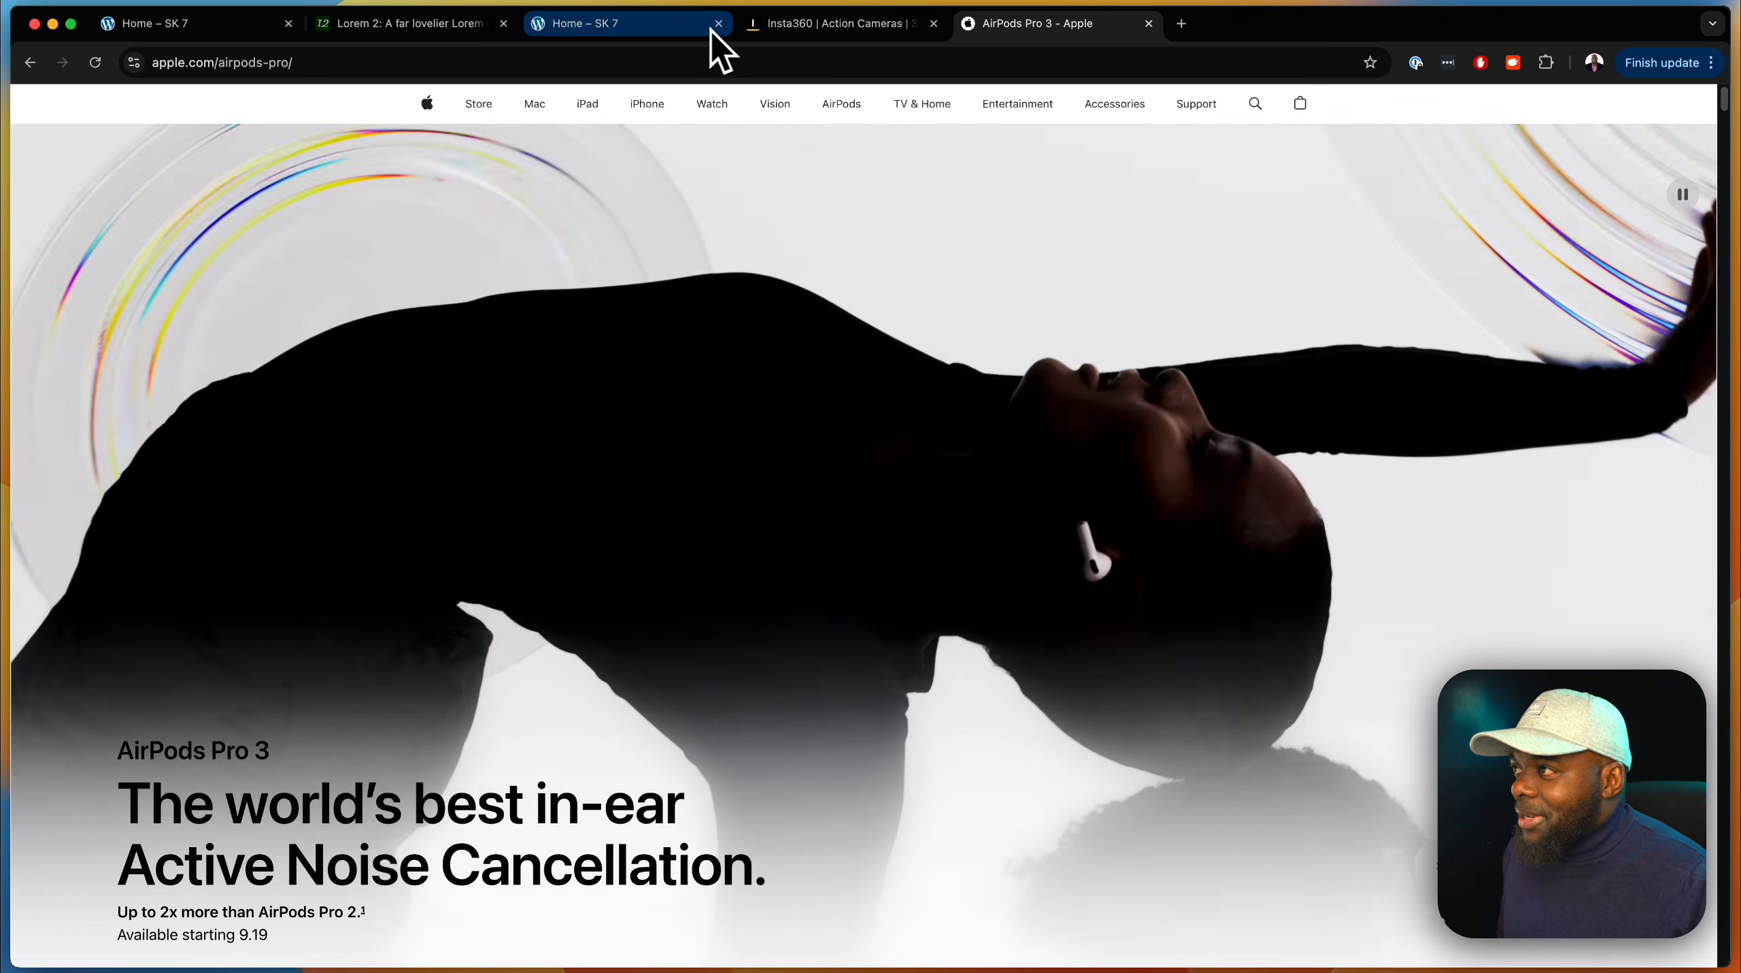
# Examine the SK 7 home page preview with its full-screen video hero and the Insta360 site used as reference
pyautogui.click(683, 25)
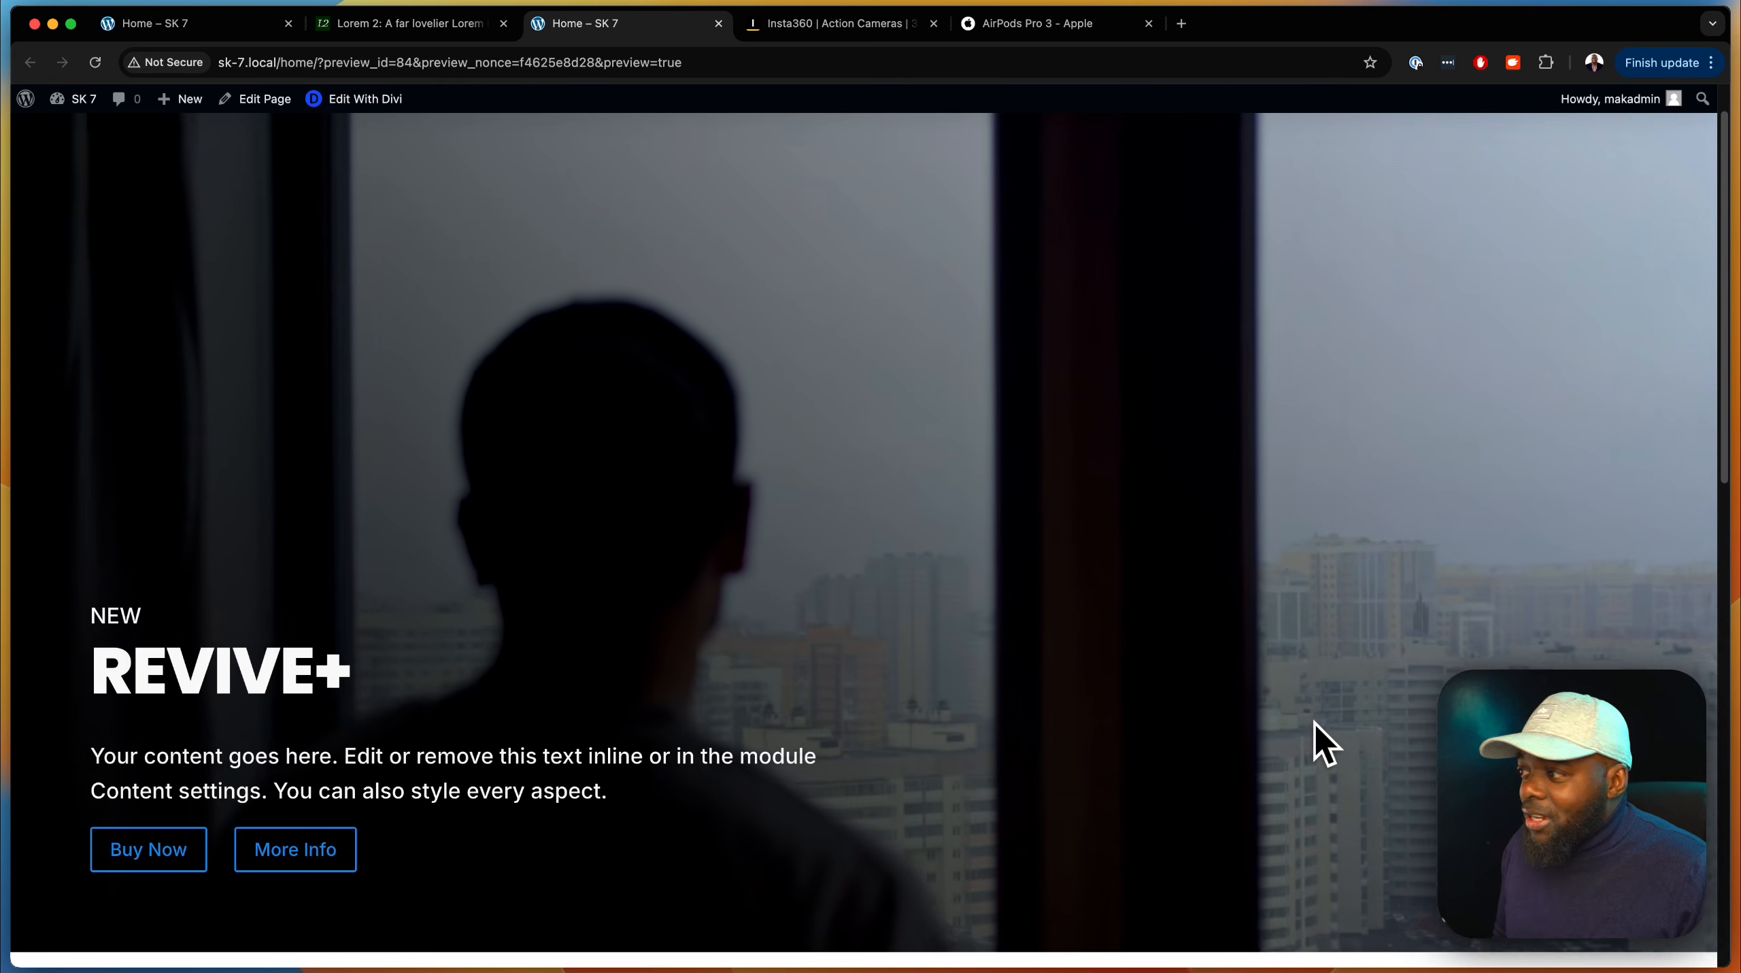
pyautogui.scroll(-3, 1314, 722)
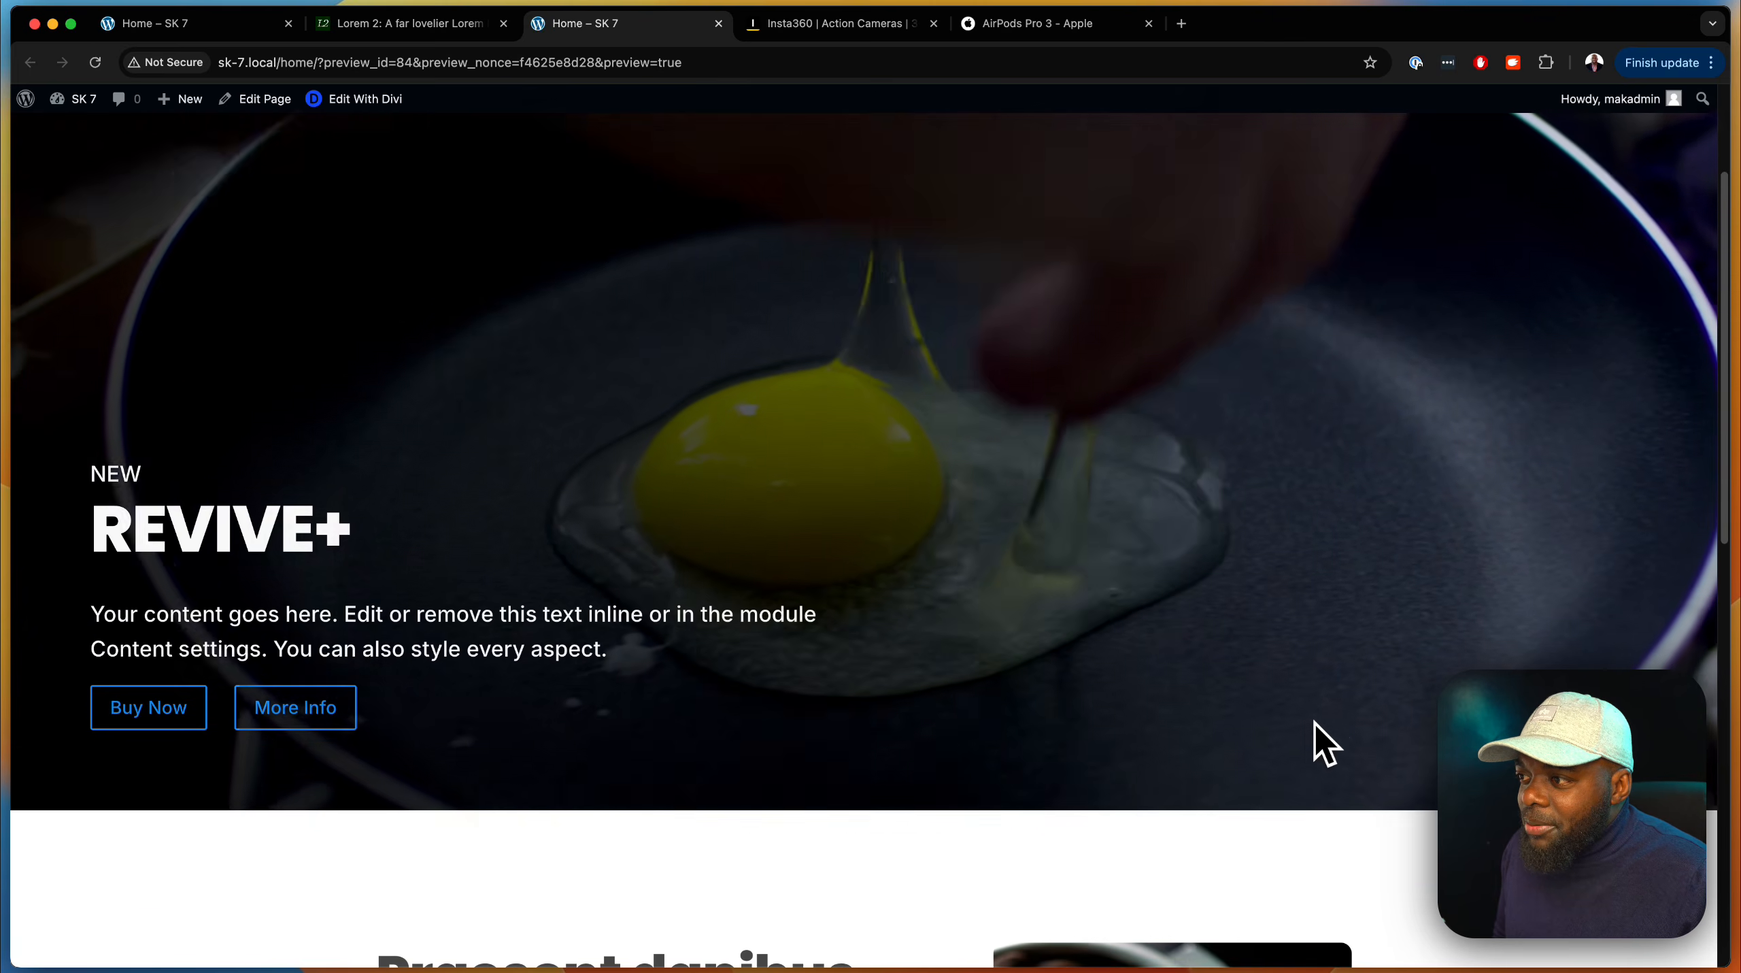
pyautogui.scroll(-10, 1314, 722)
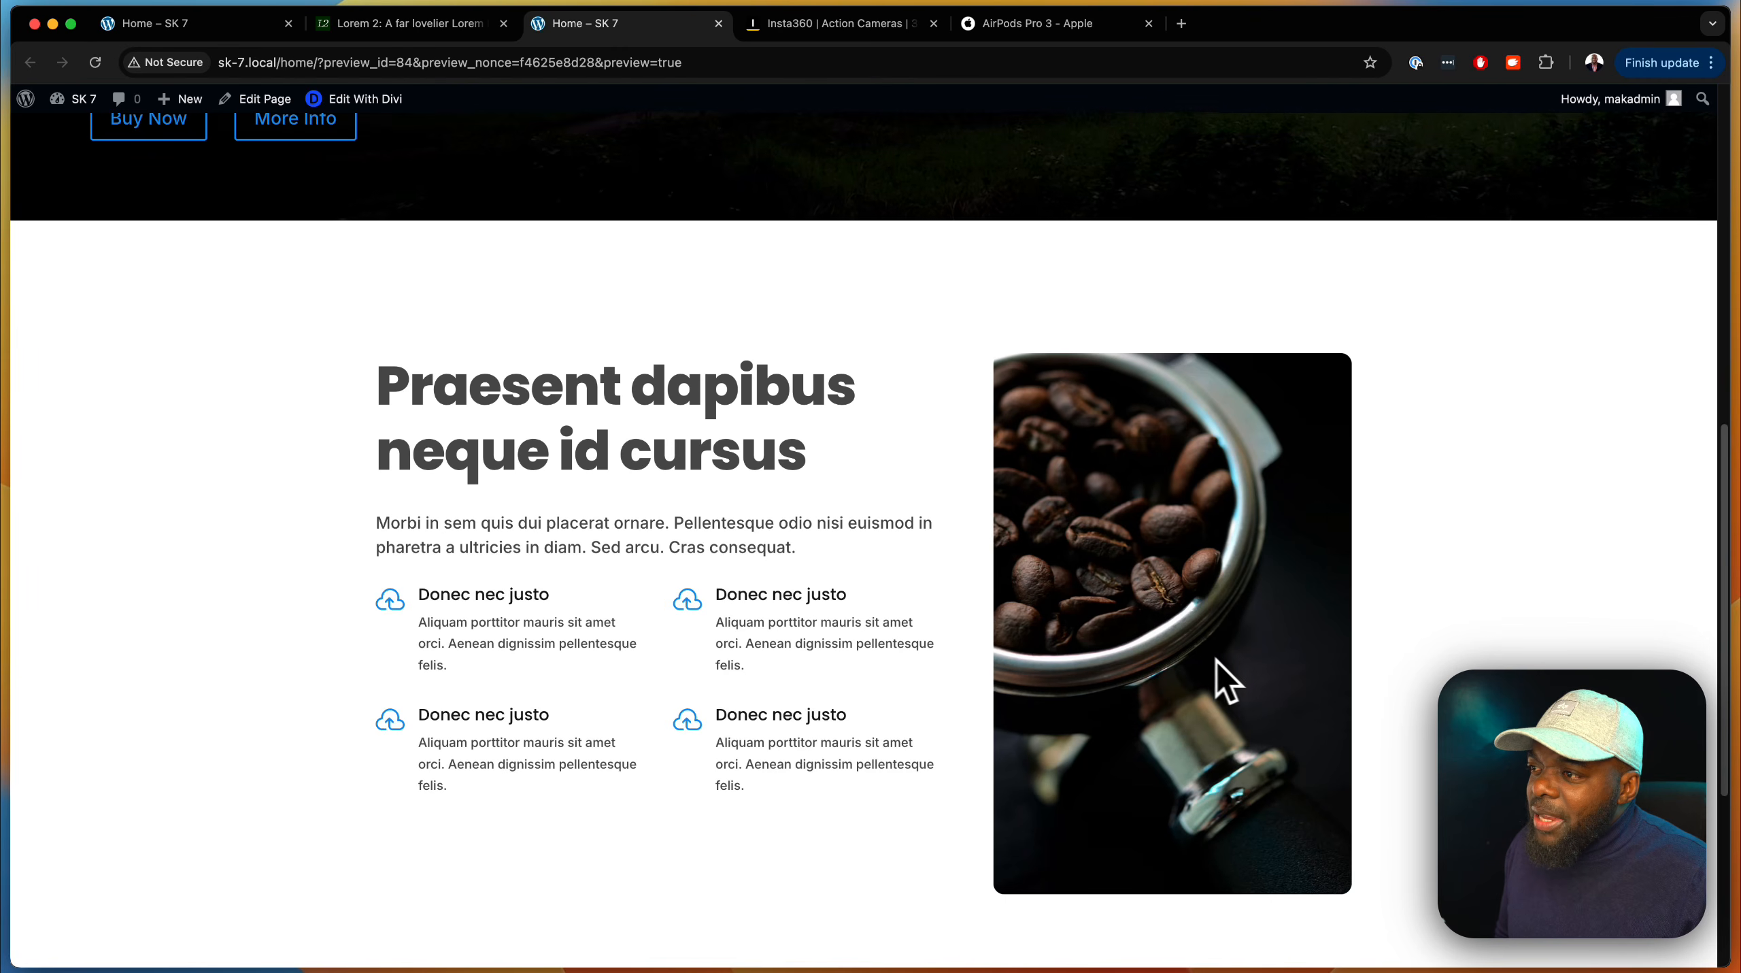
pyautogui.scroll(12, 1216, 680)
pyautogui.scroll(2, 1309, 686)
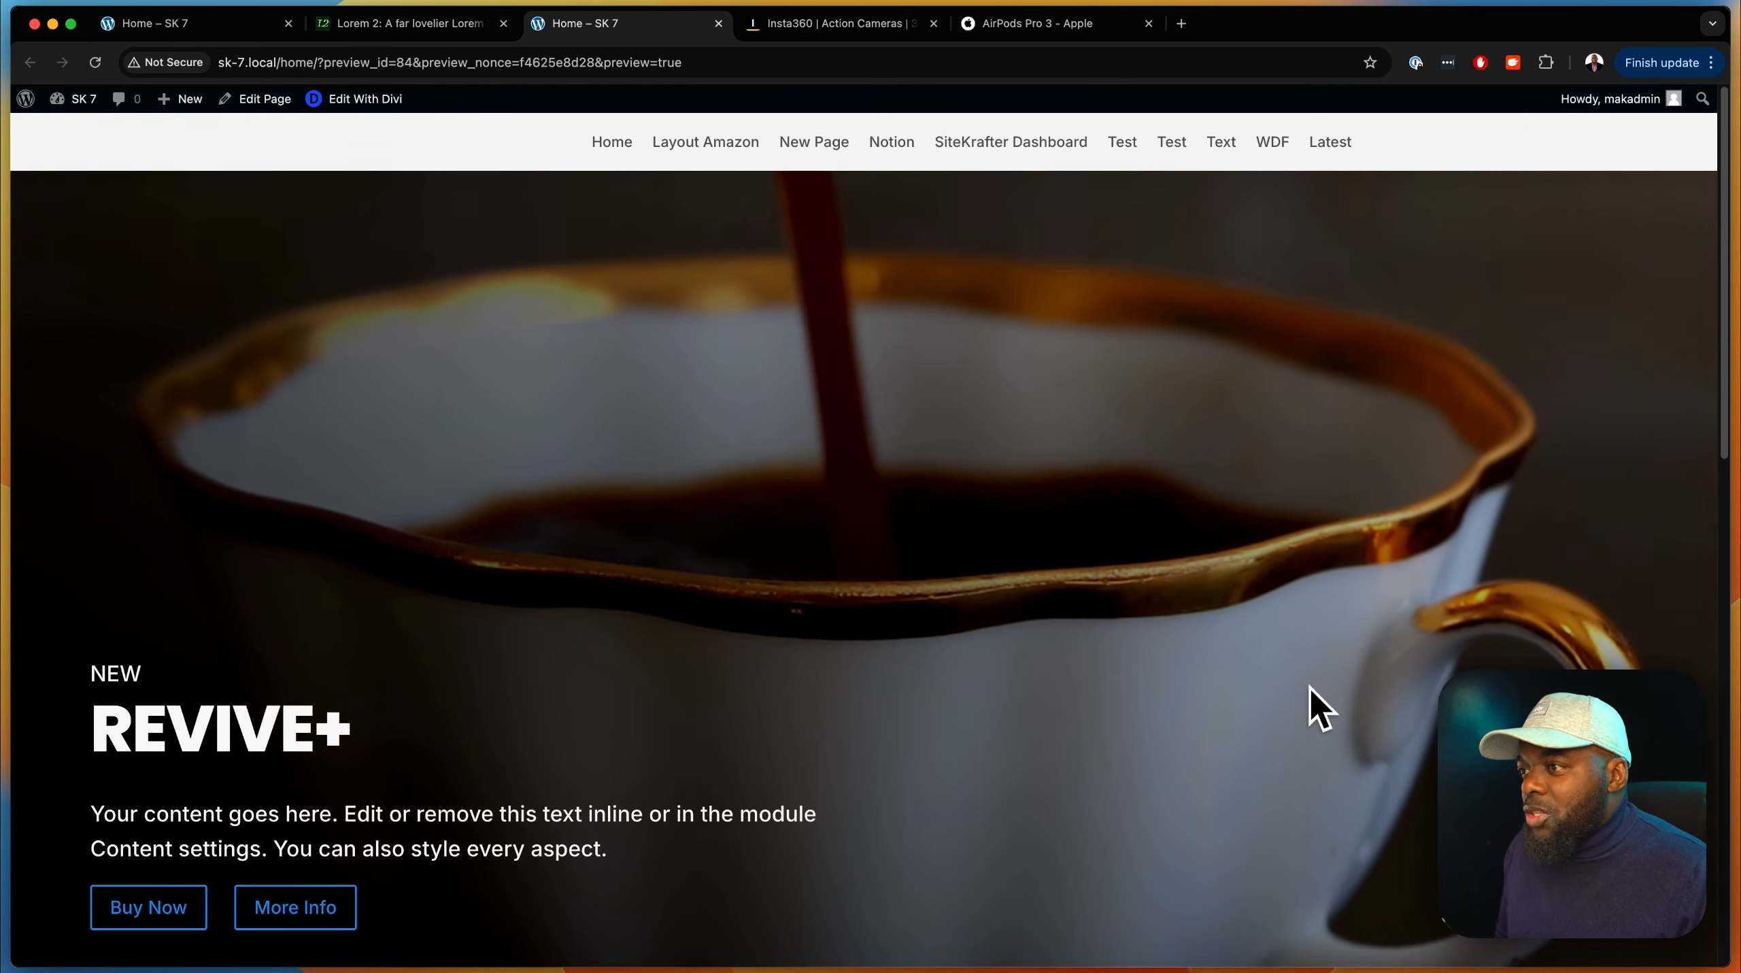
pyautogui.scroll(-1, 1309, 687)
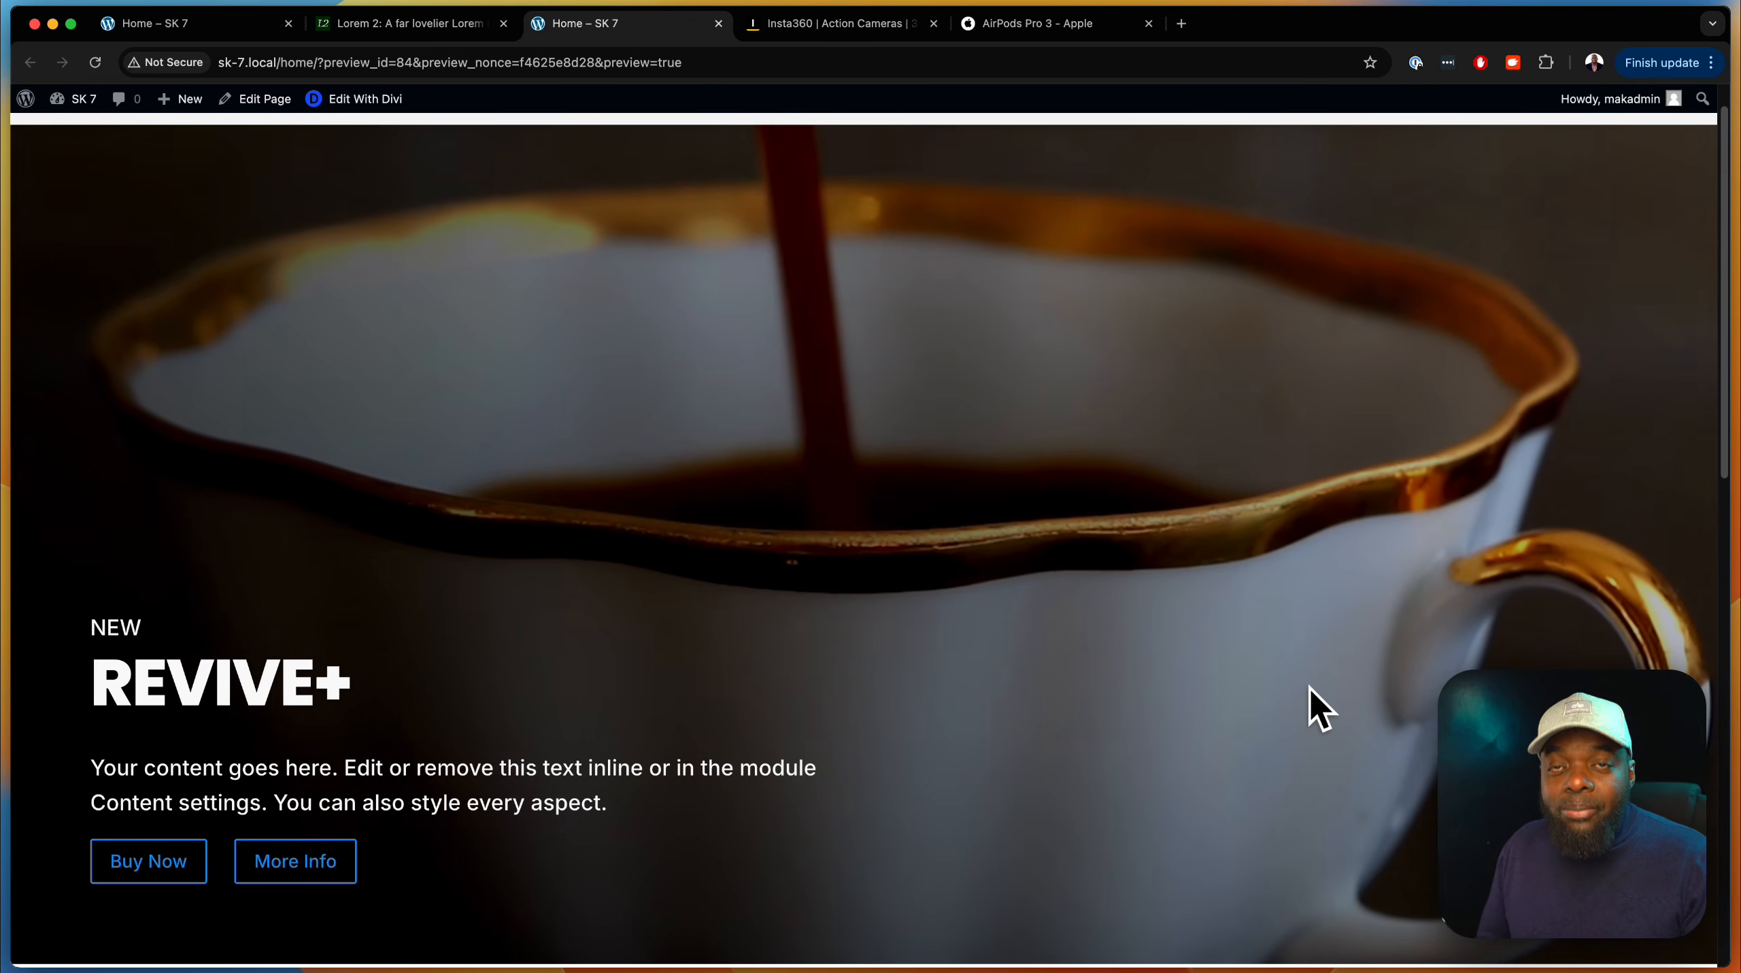
pyautogui.scroll(-1, 1308, 688)
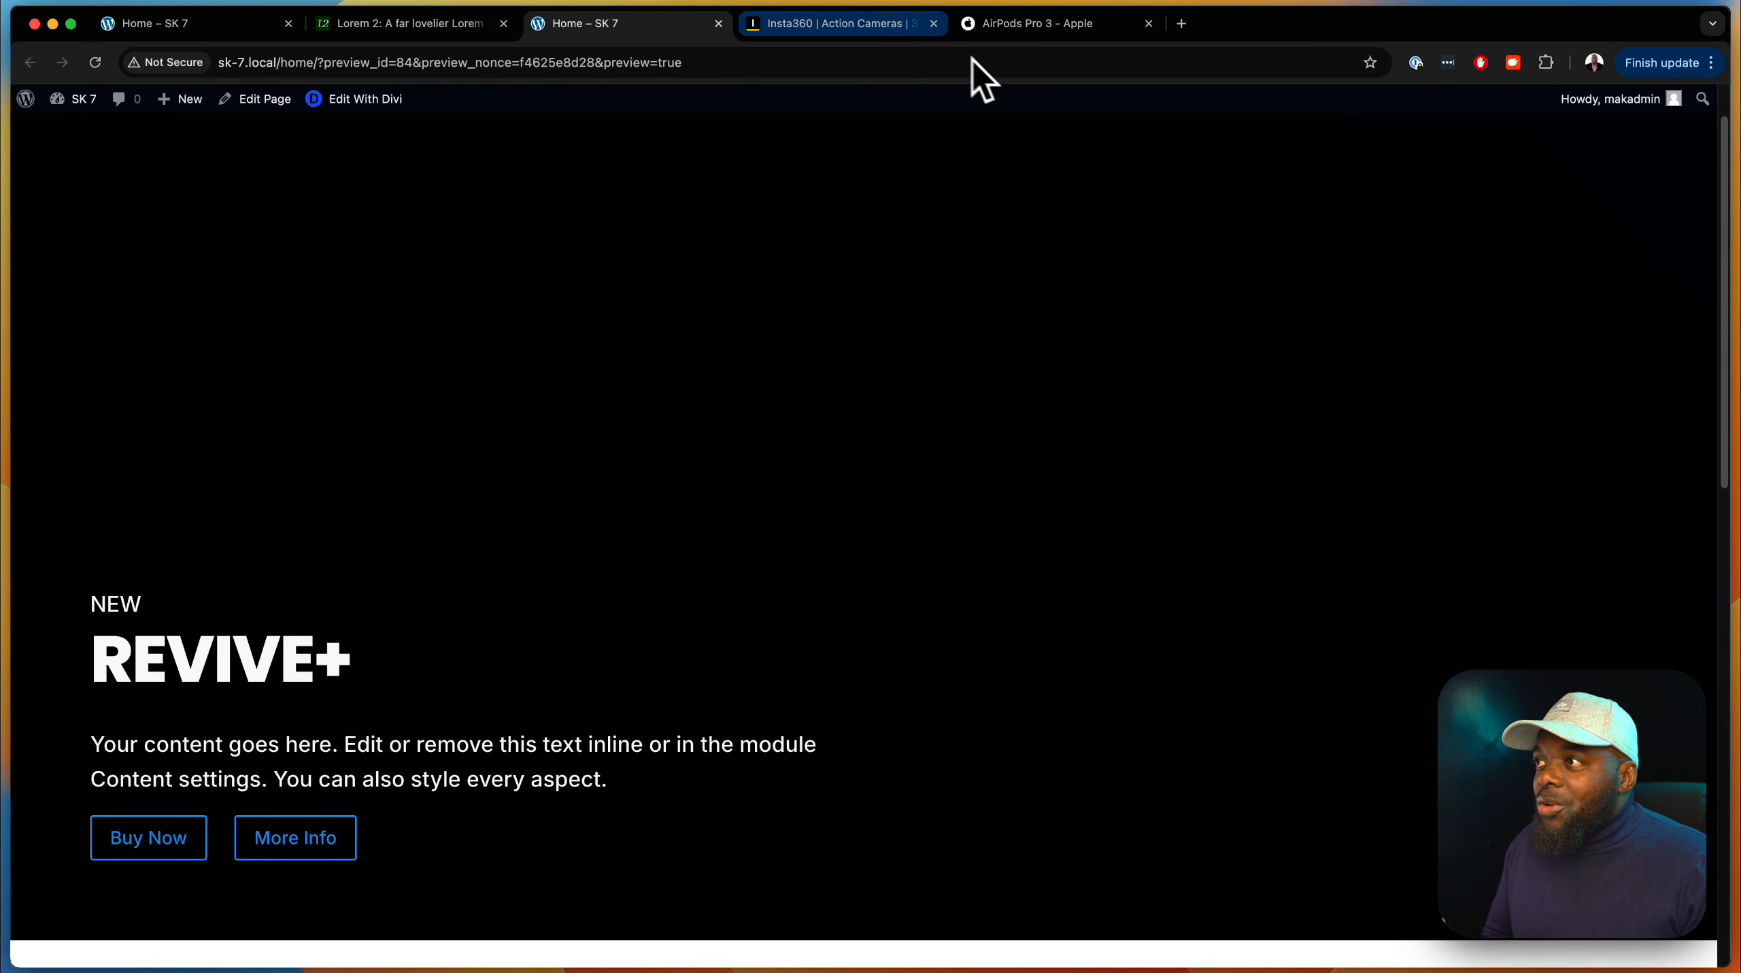
pyautogui.click(878, 24)
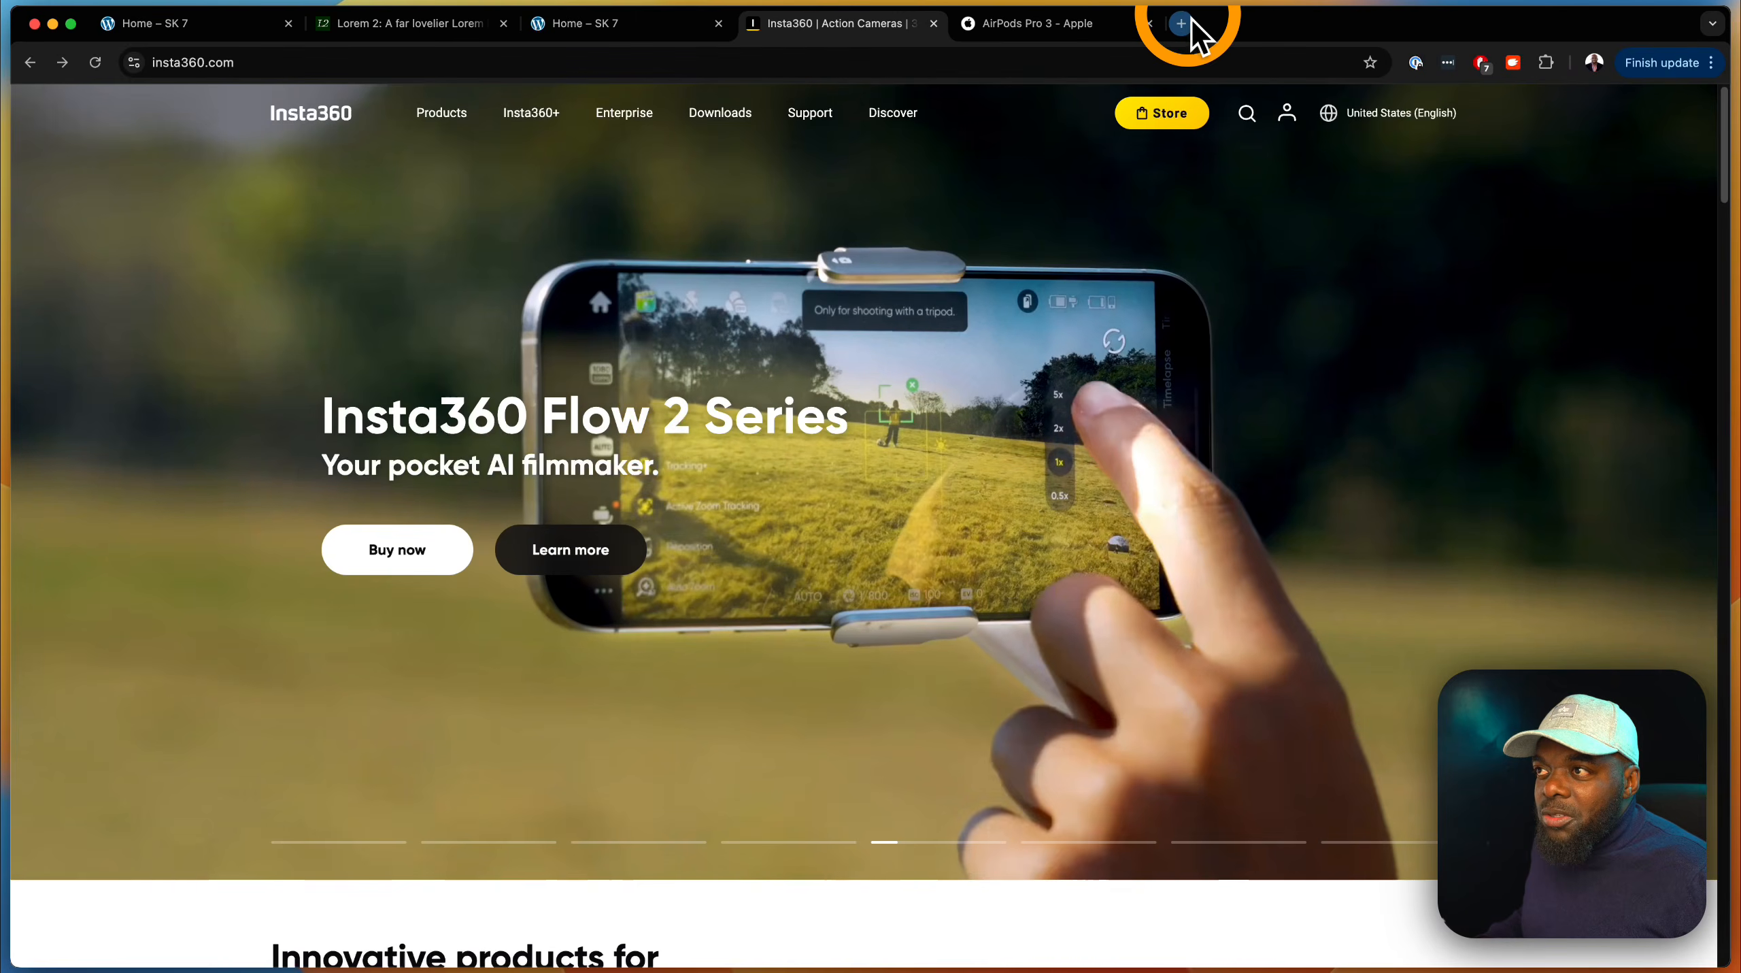
# Open diviuniversity.com in a new tab and go to its courses page
pyautogui.click(1185, 22)
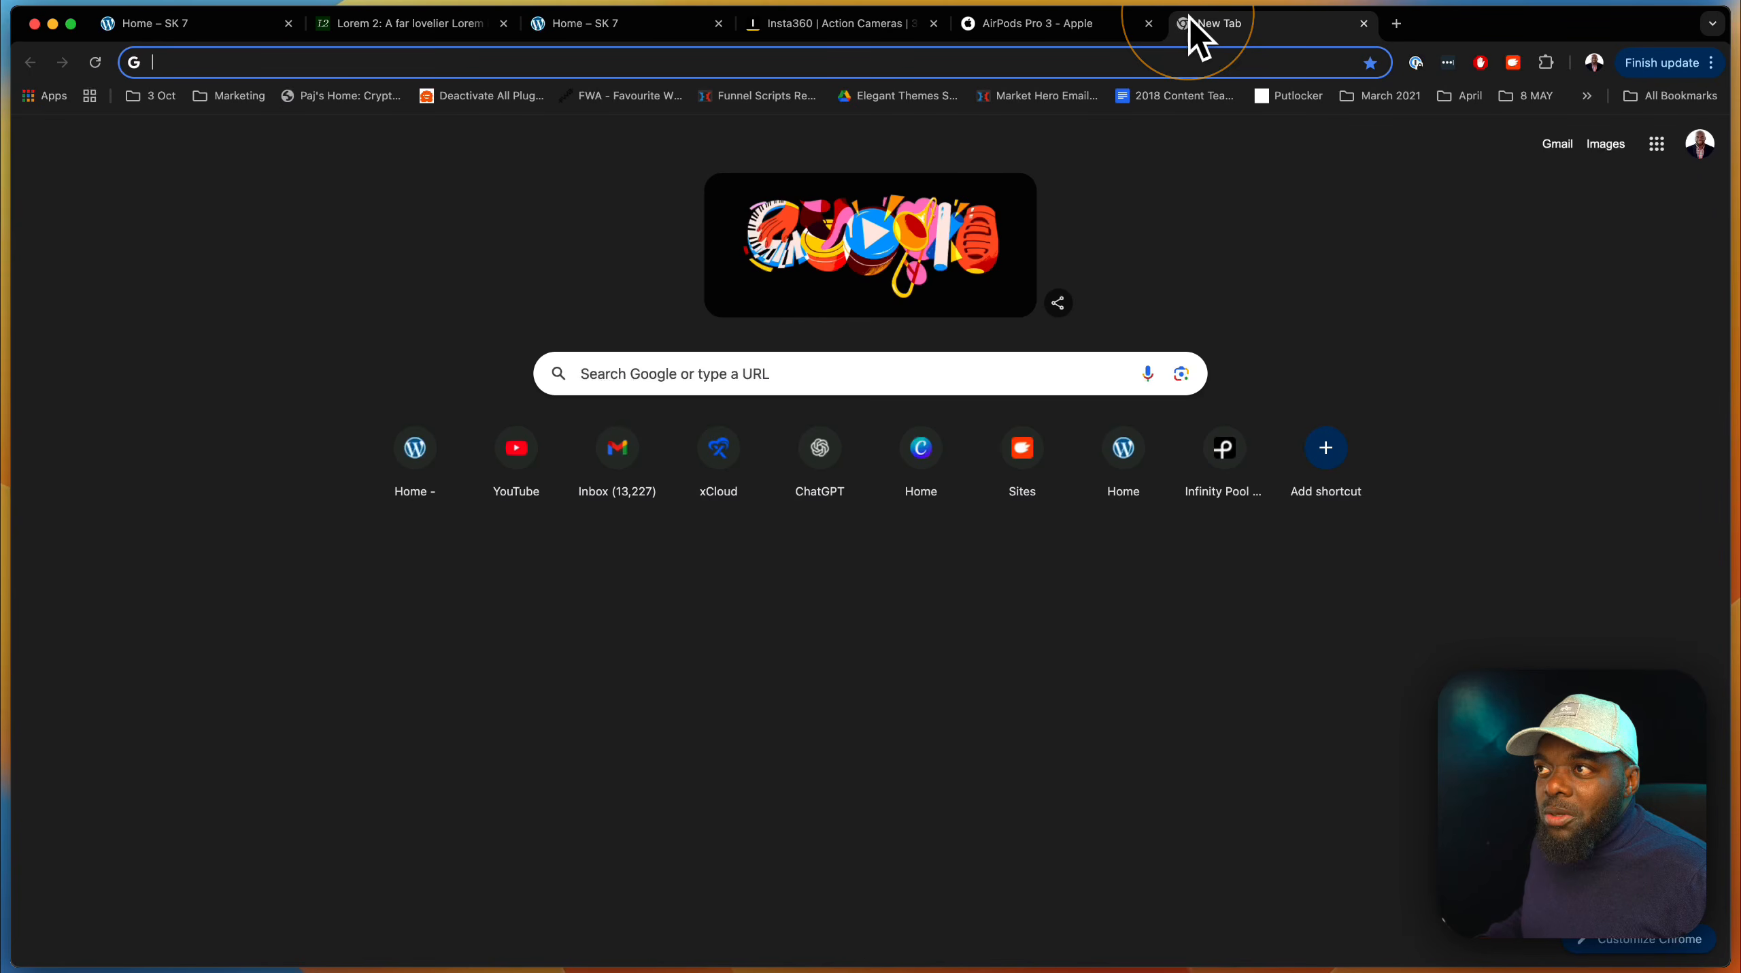
pyautogui.write('diviuniversity.com')
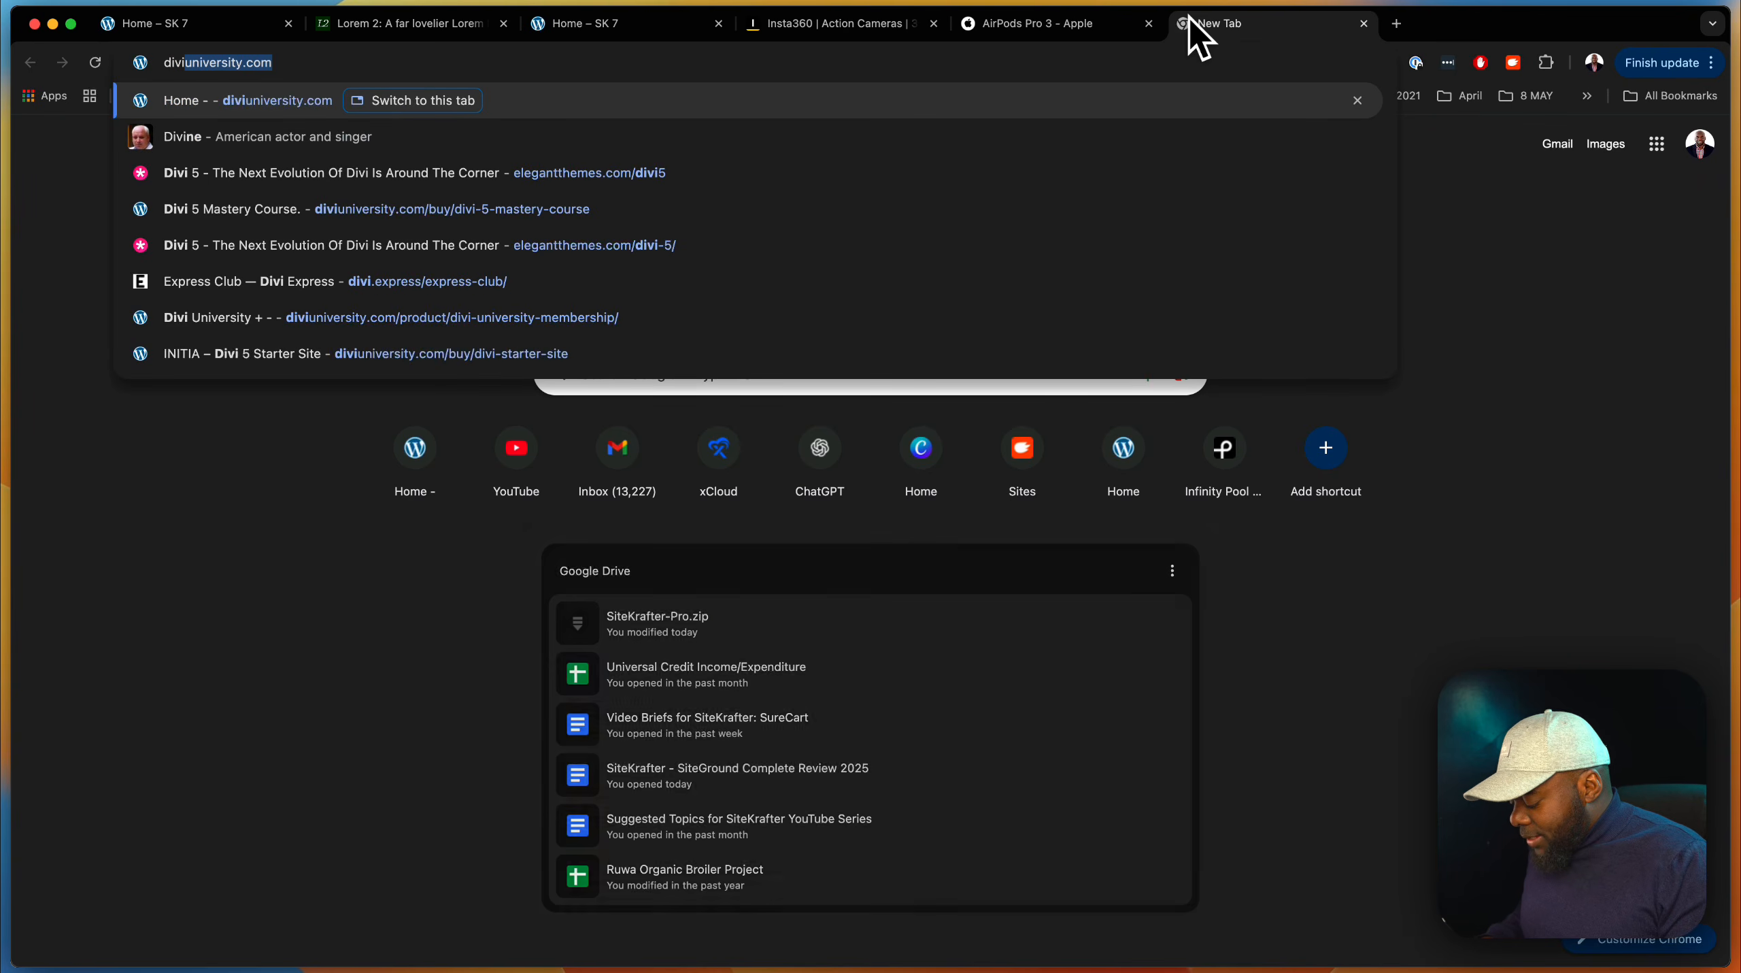
pyautogui.press('Return')
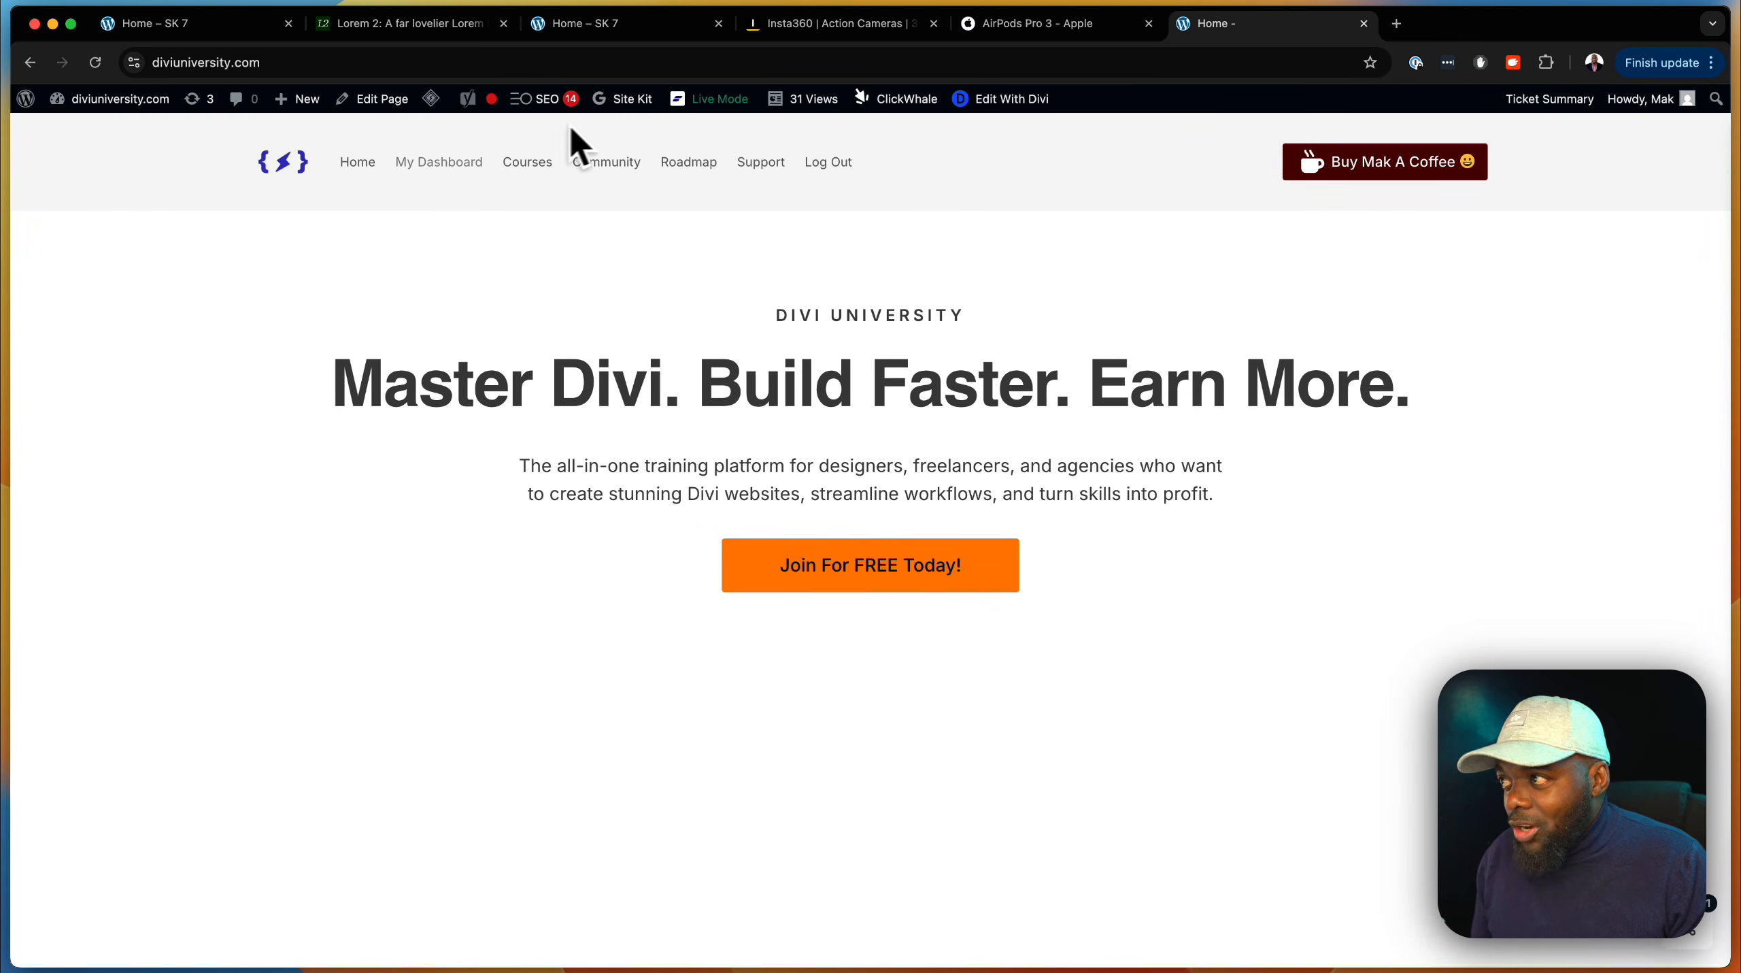
pyautogui.click(526, 167)
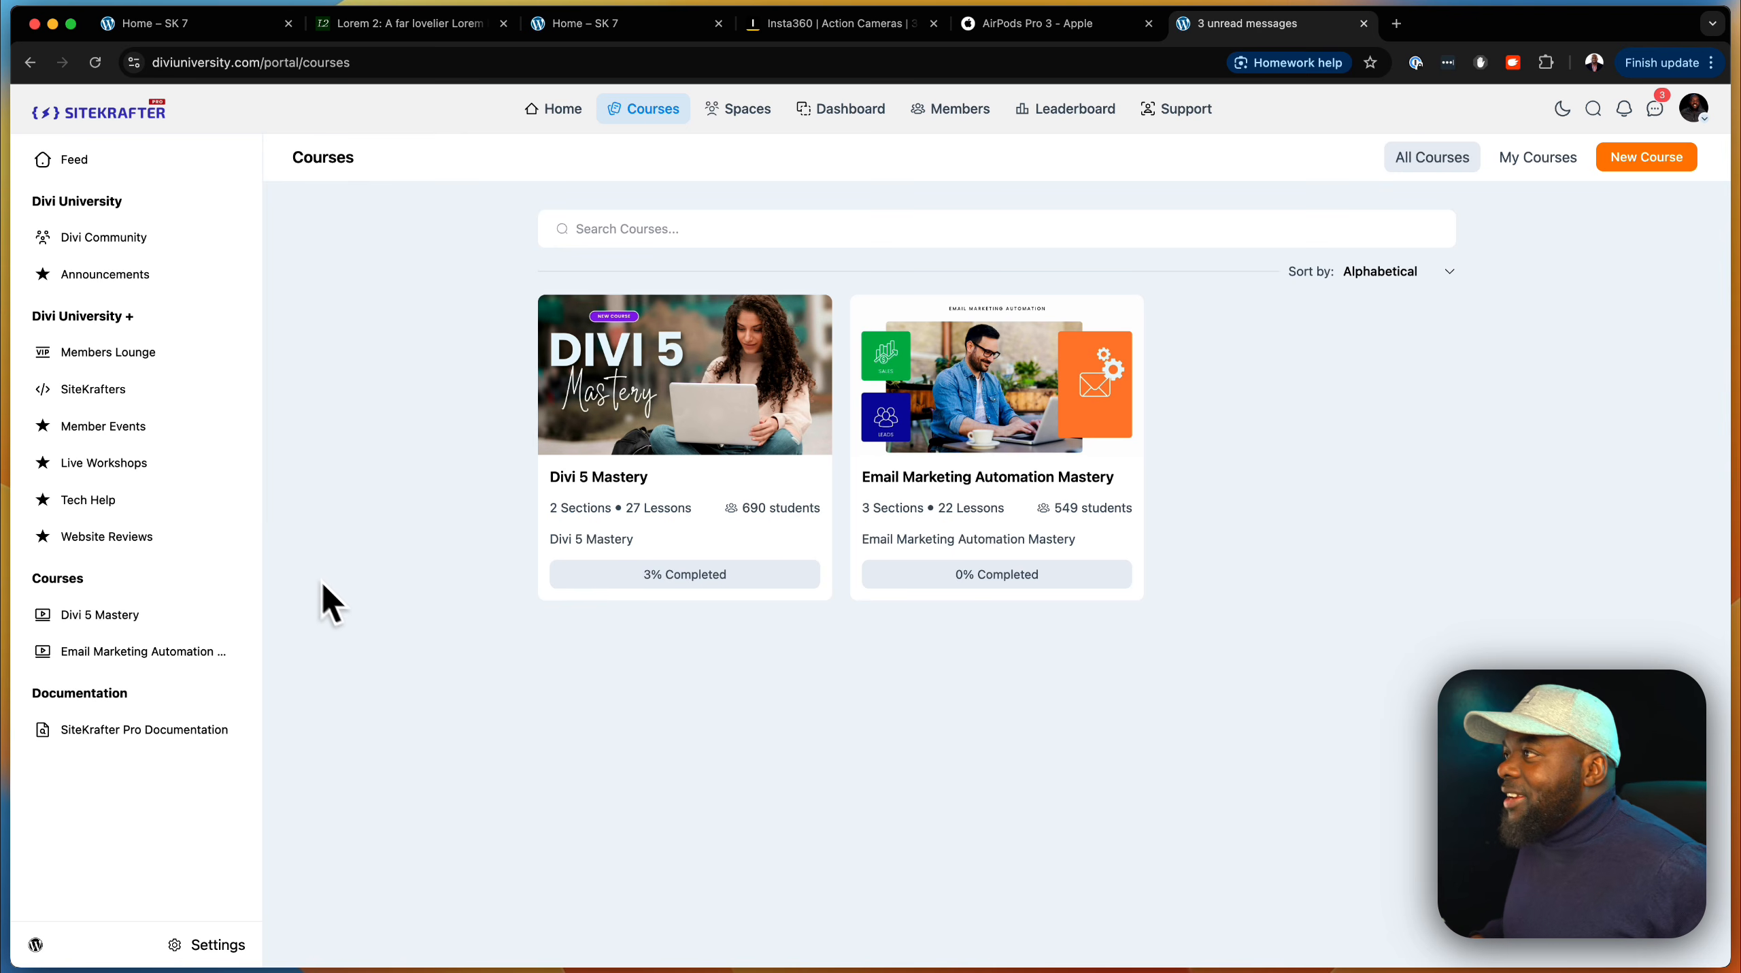
# Switch to DaVinci Resolve over the Home page builder, enlarge its window to fill the screen, and go to the start of Timeline 1
pyautogui.click(220, 30)
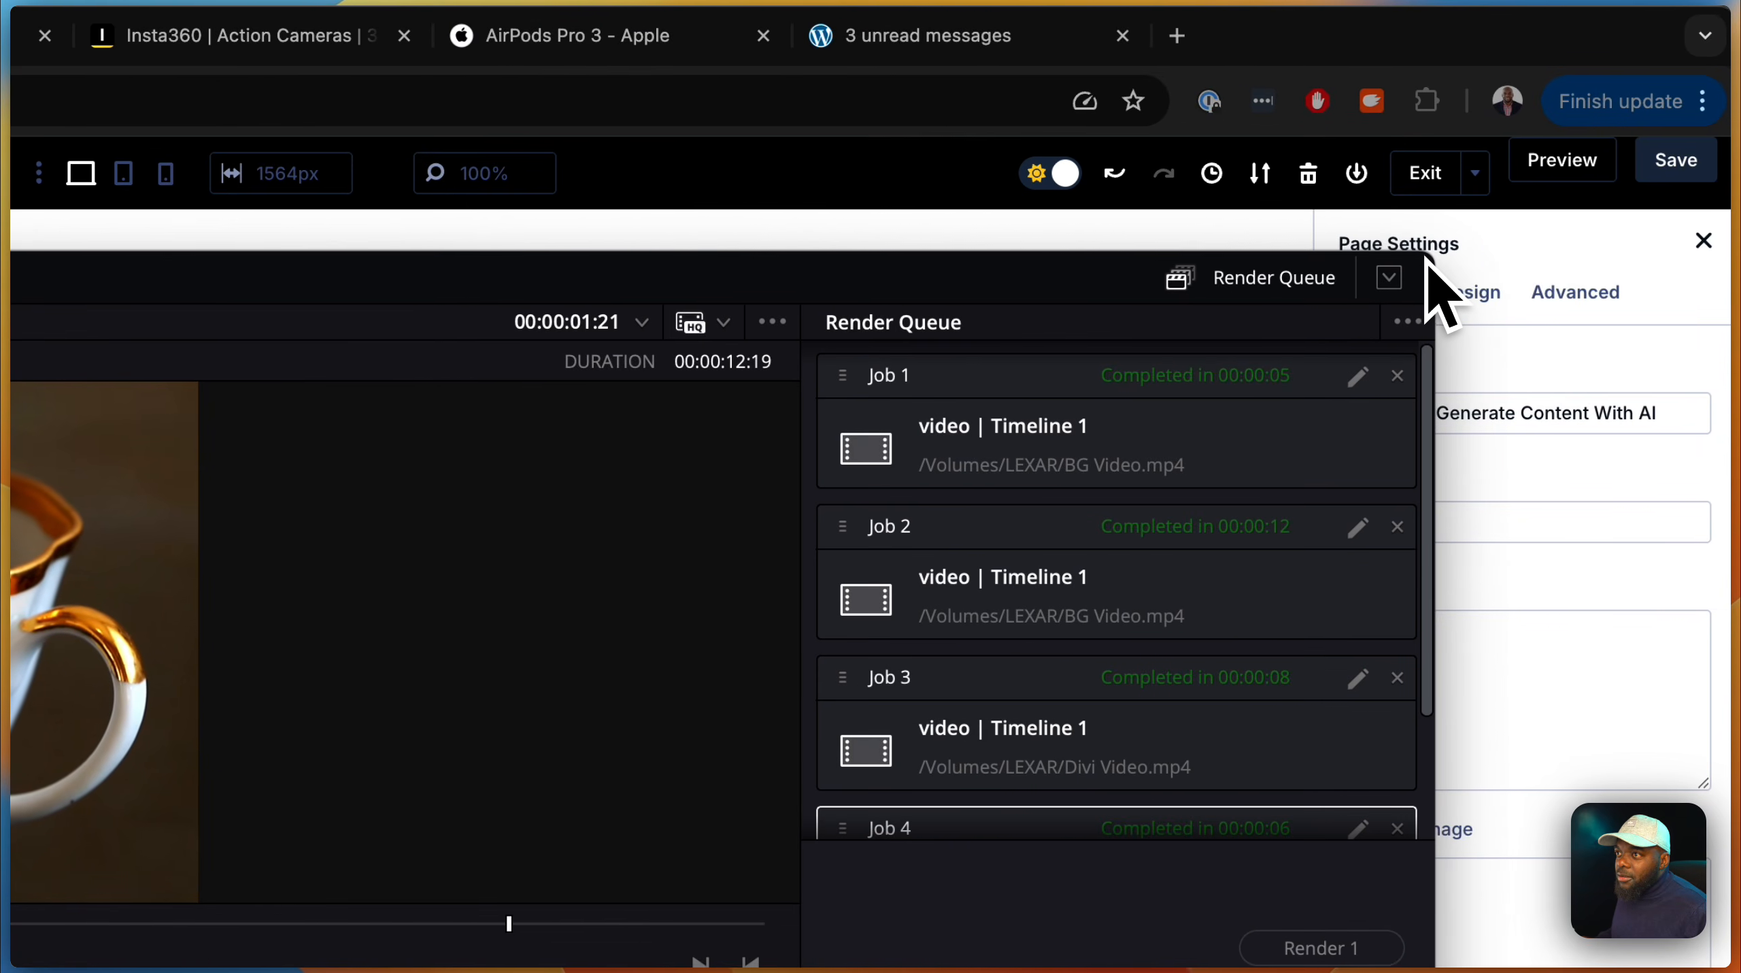
pyautogui.click(1432, 261)
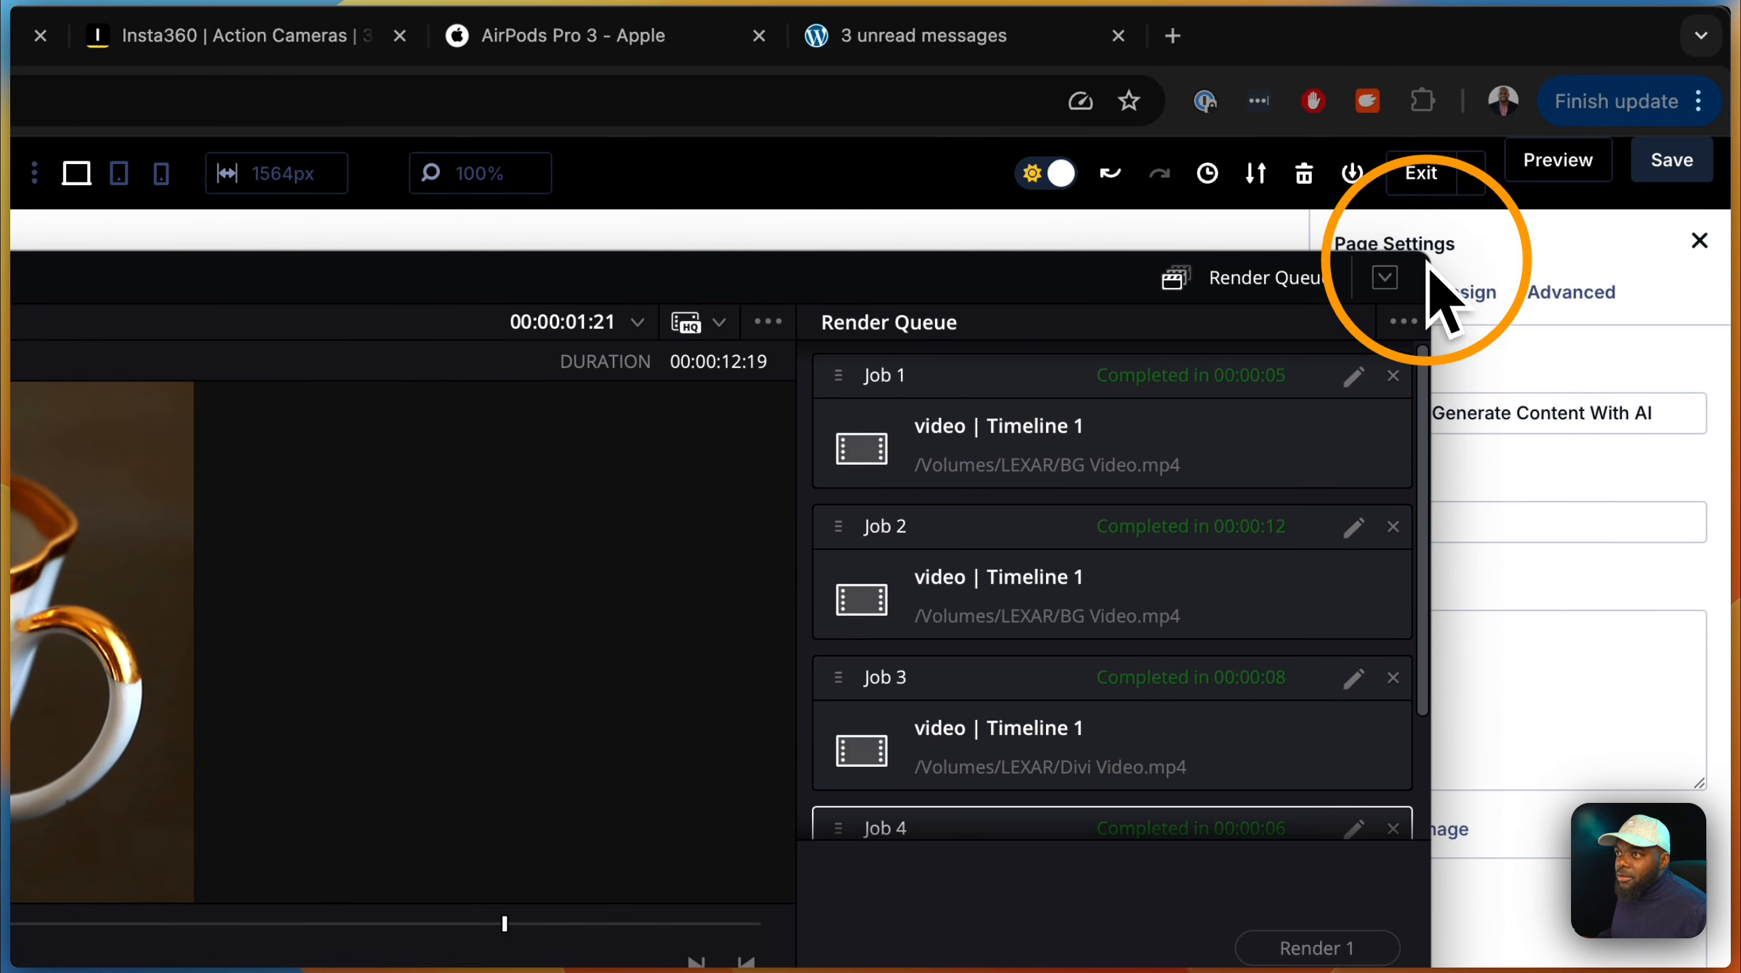
pyautogui.moveTo(1434, 260); pyautogui.dragTo(719, 293)
pyautogui.click(239, 290)
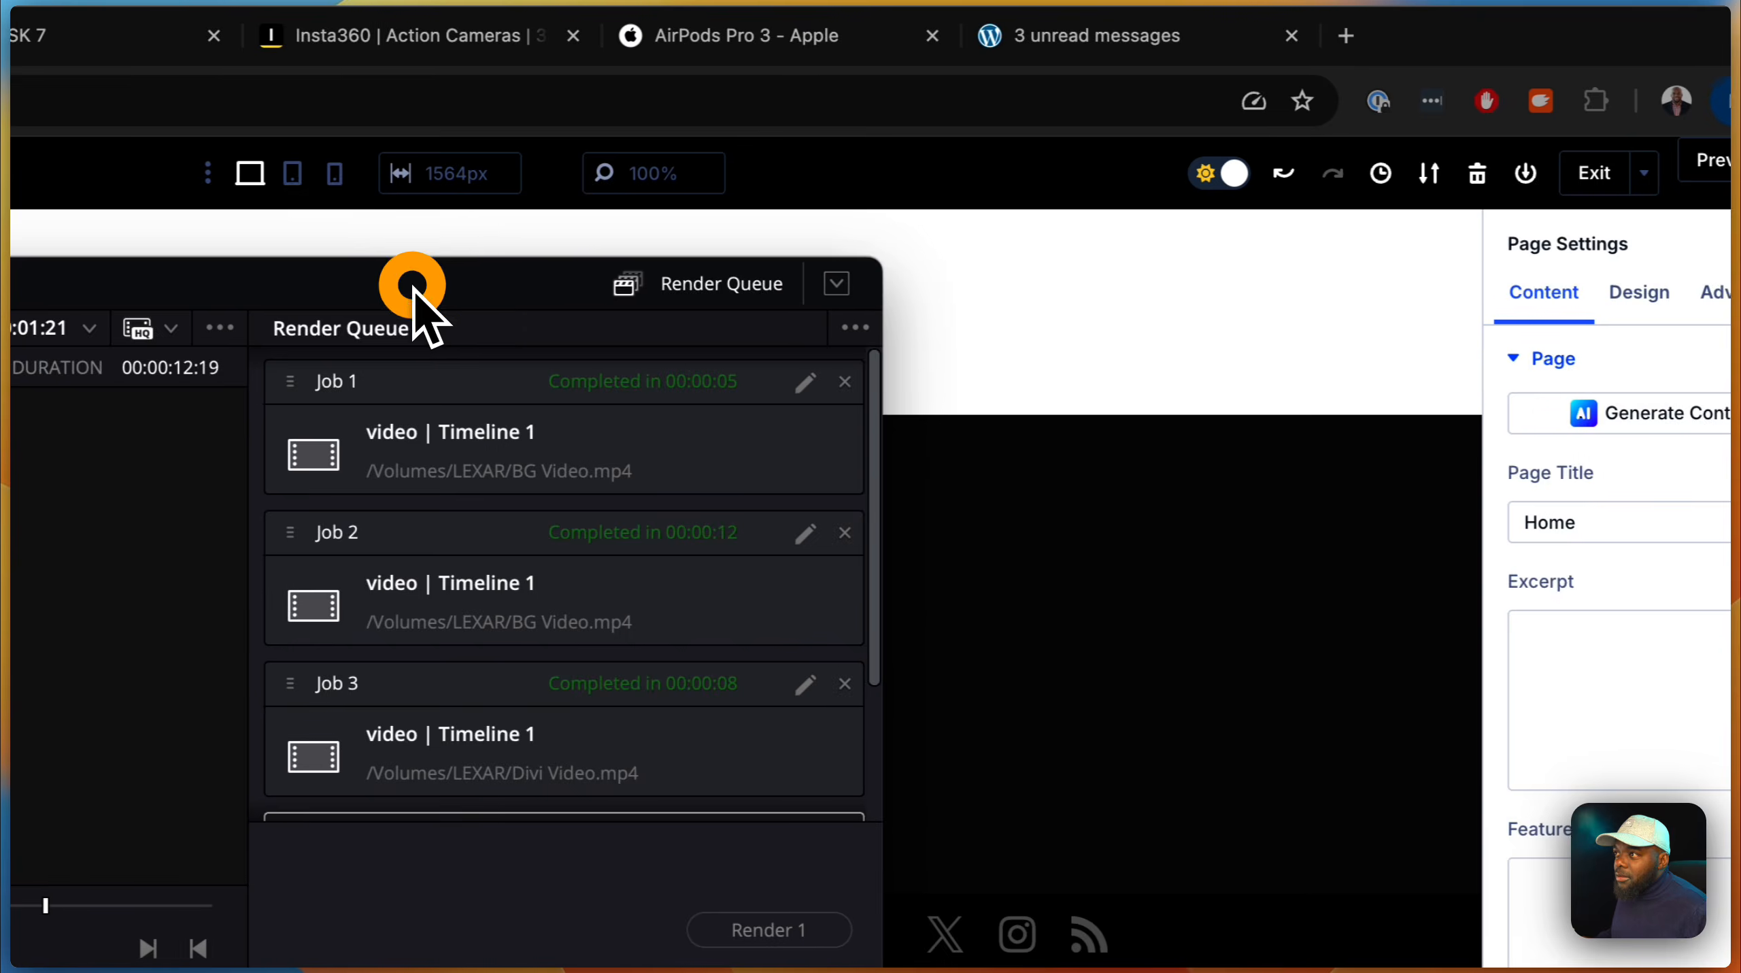
pyautogui.moveTo(412, 286); pyautogui.dragTo(1120, 31)
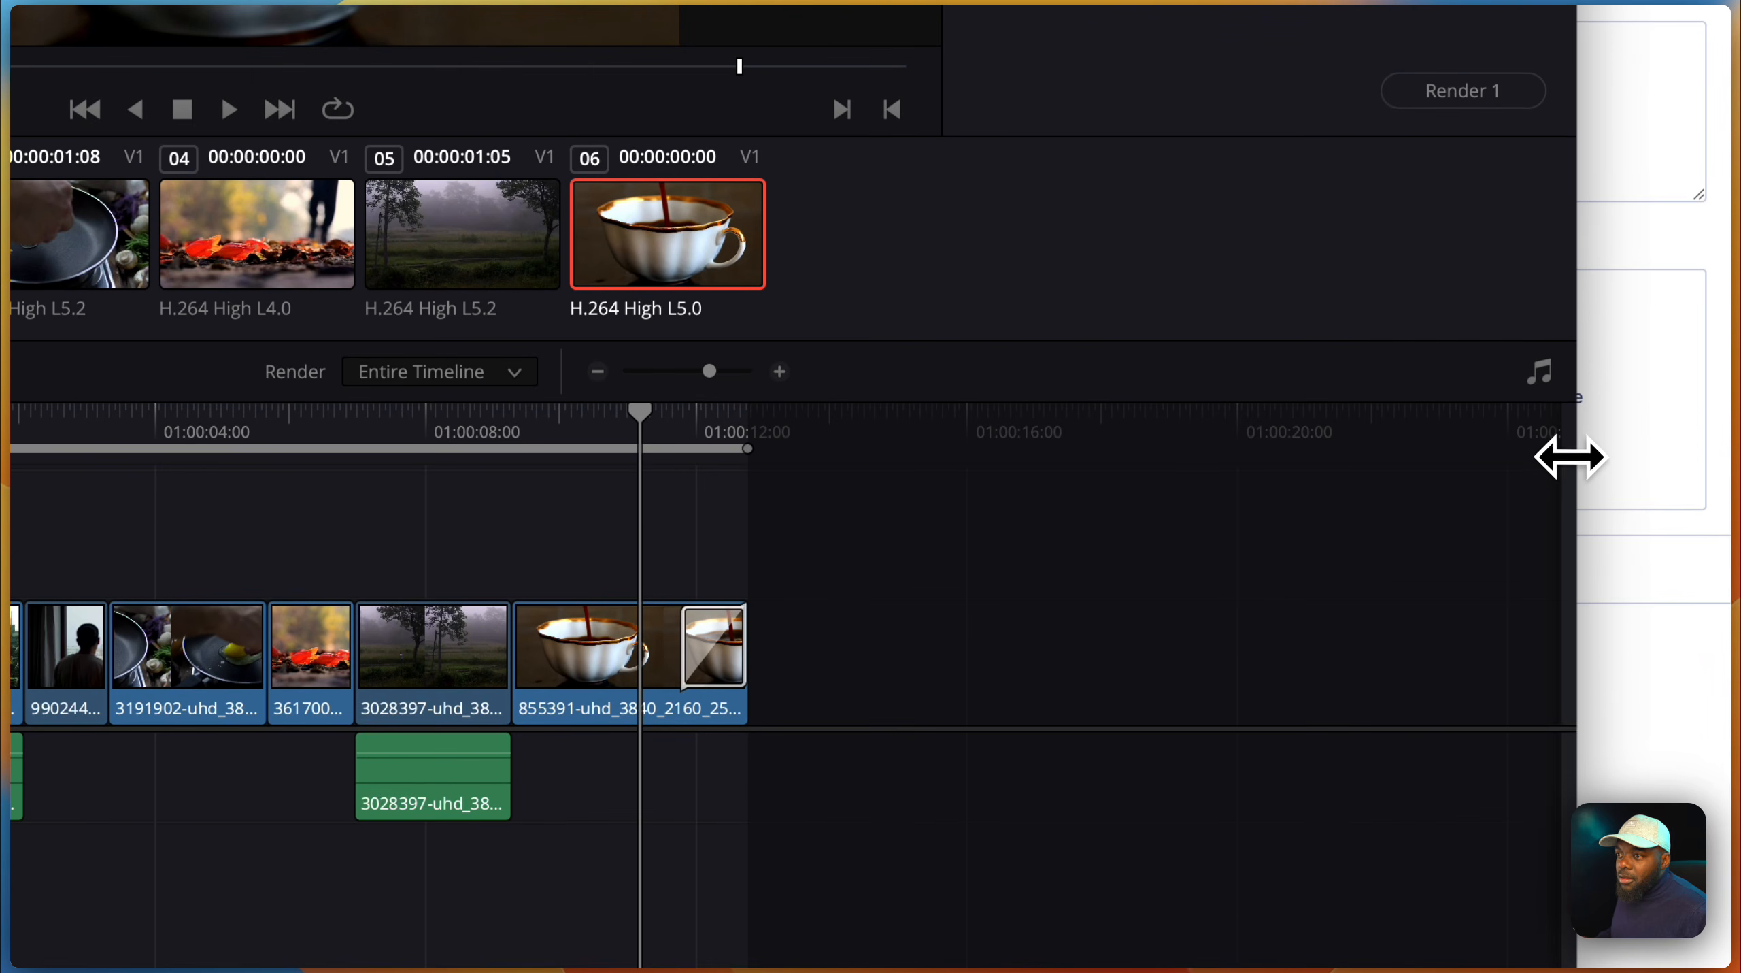
pyautogui.moveTo(1572, 470); pyautogui.dragTo(1730, 463)
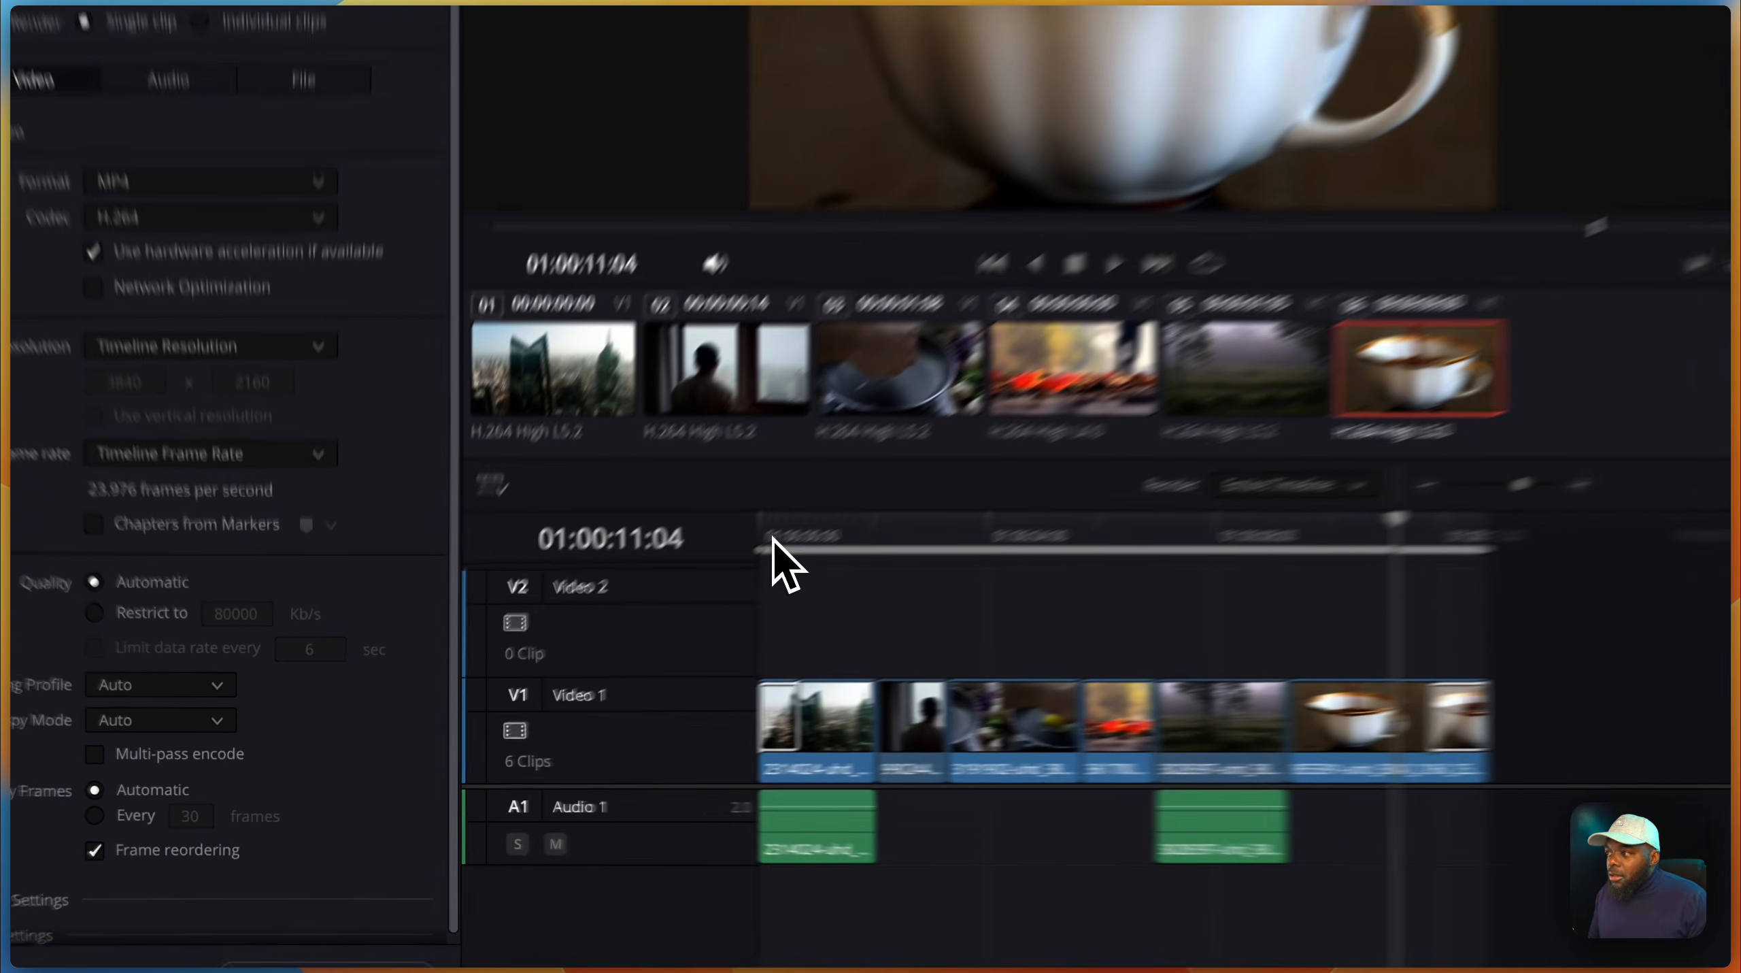
pyautogui.click(638, 606)
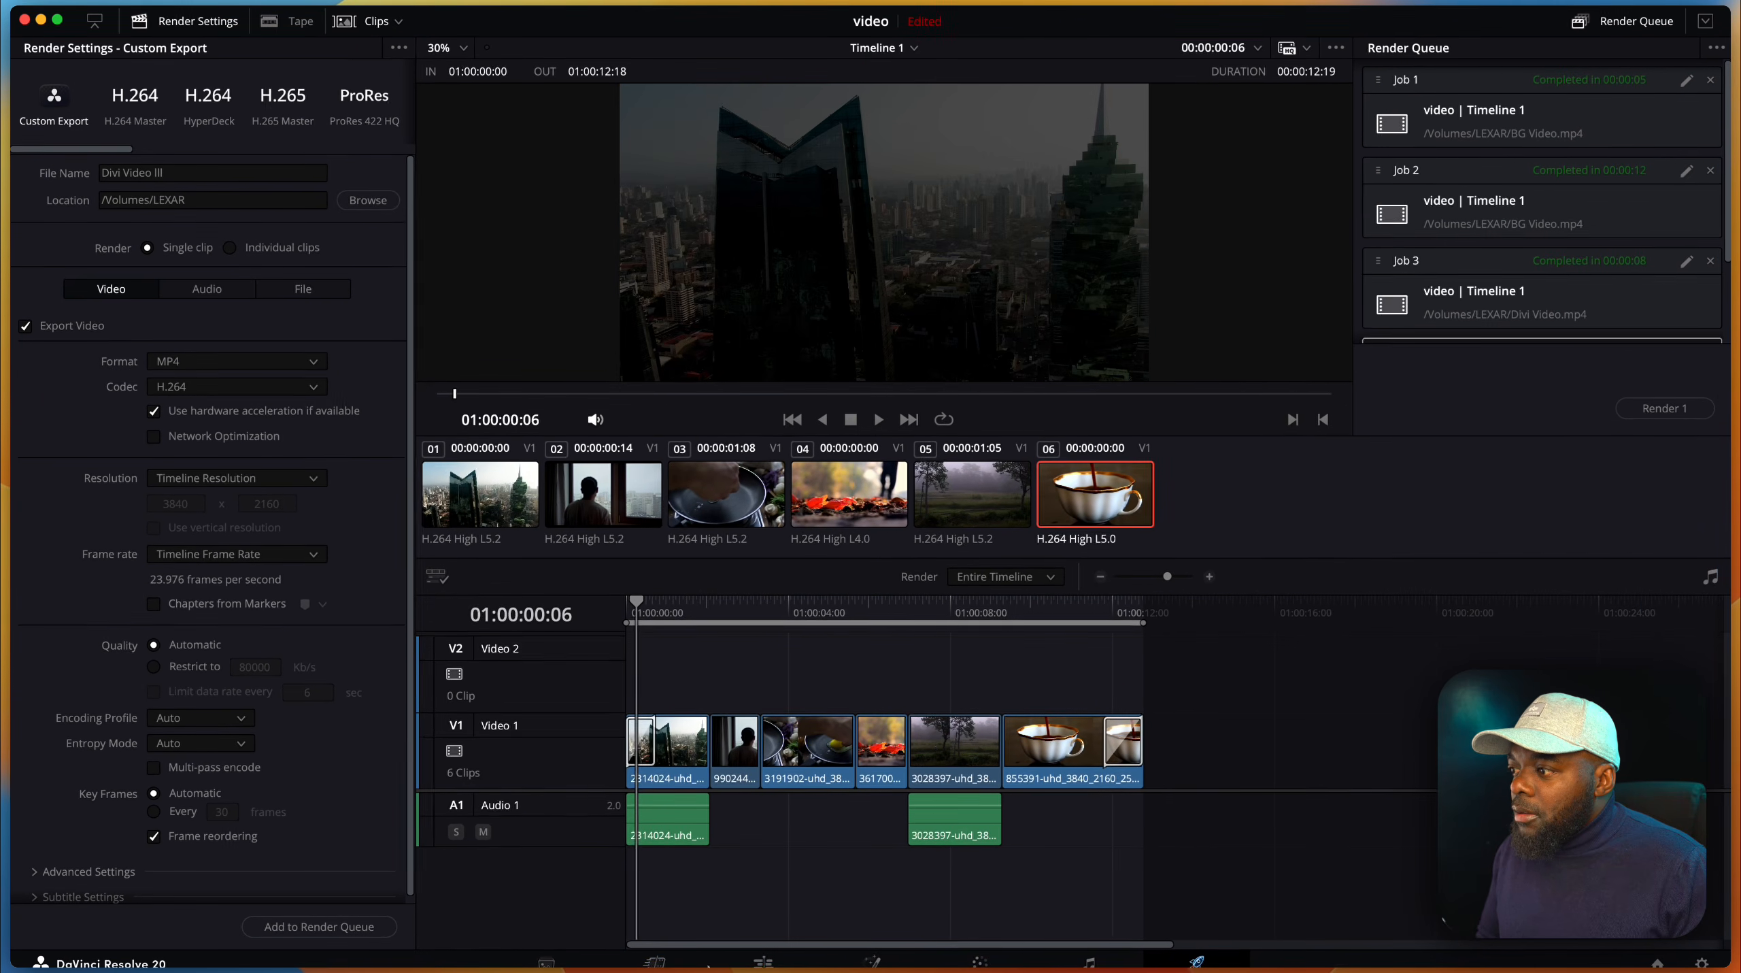
# Open Timeline 1 for editing, scrub through its clips, and select the misty field clip with the runner
pyautogui.click(762, 959)
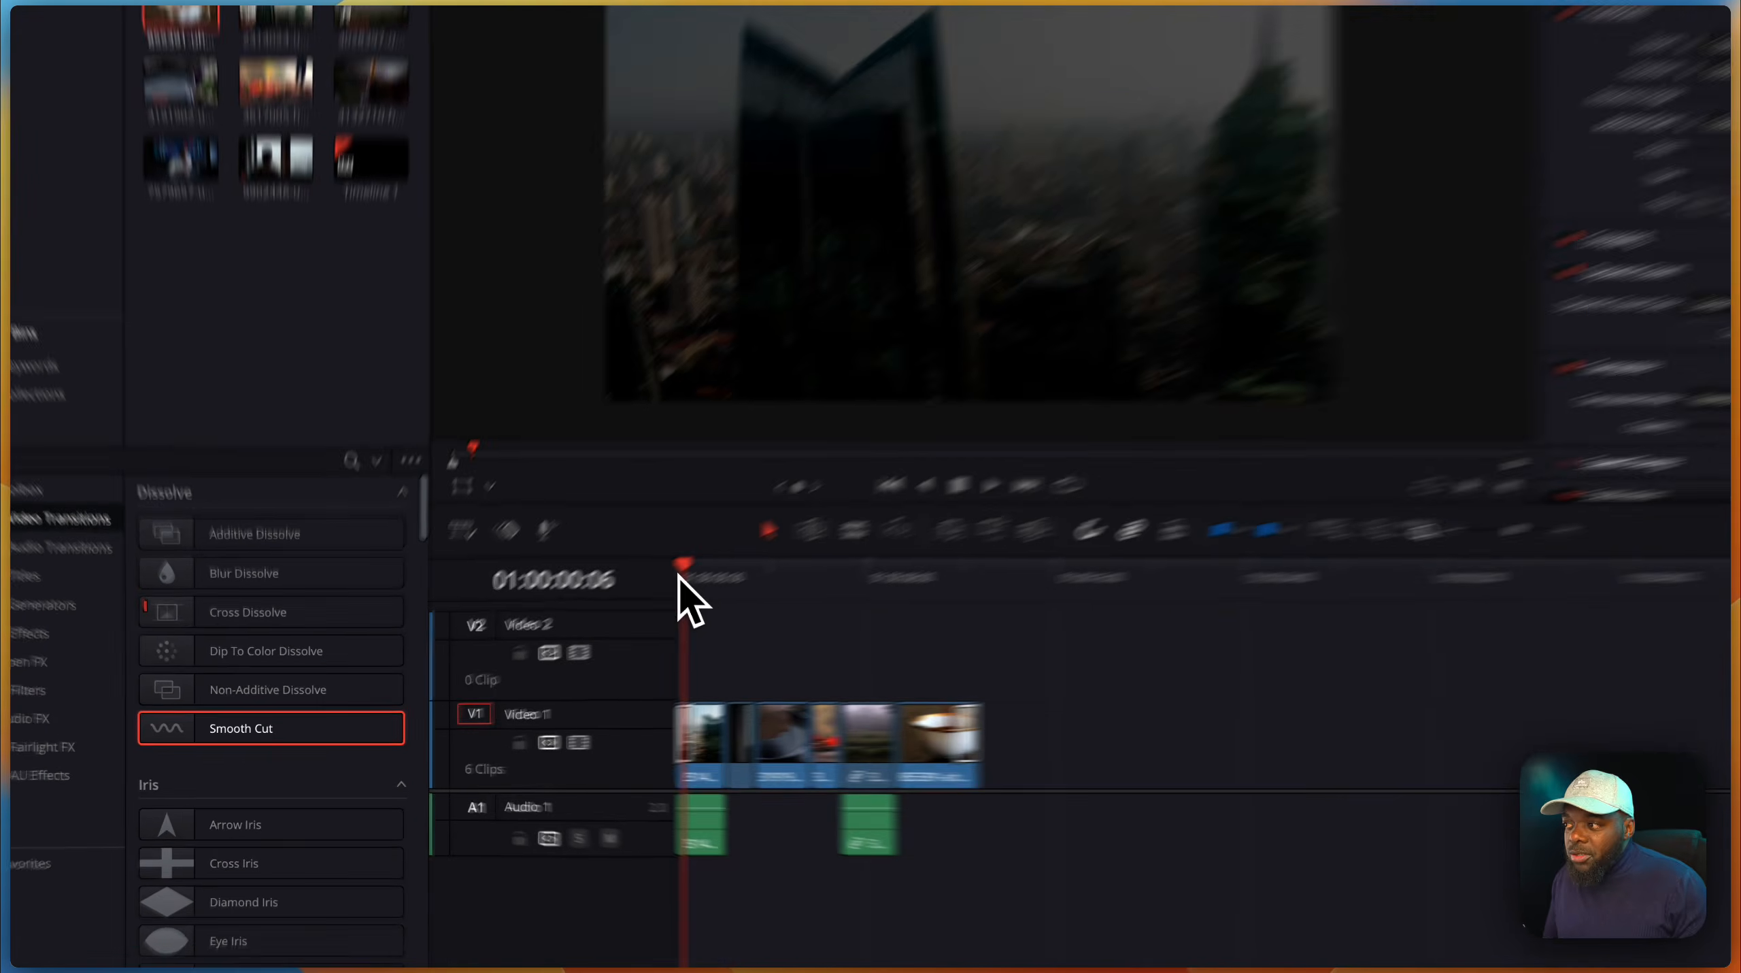
pyautogui.moveTo(625, 598); pyautogui.dragTo(784, 600)
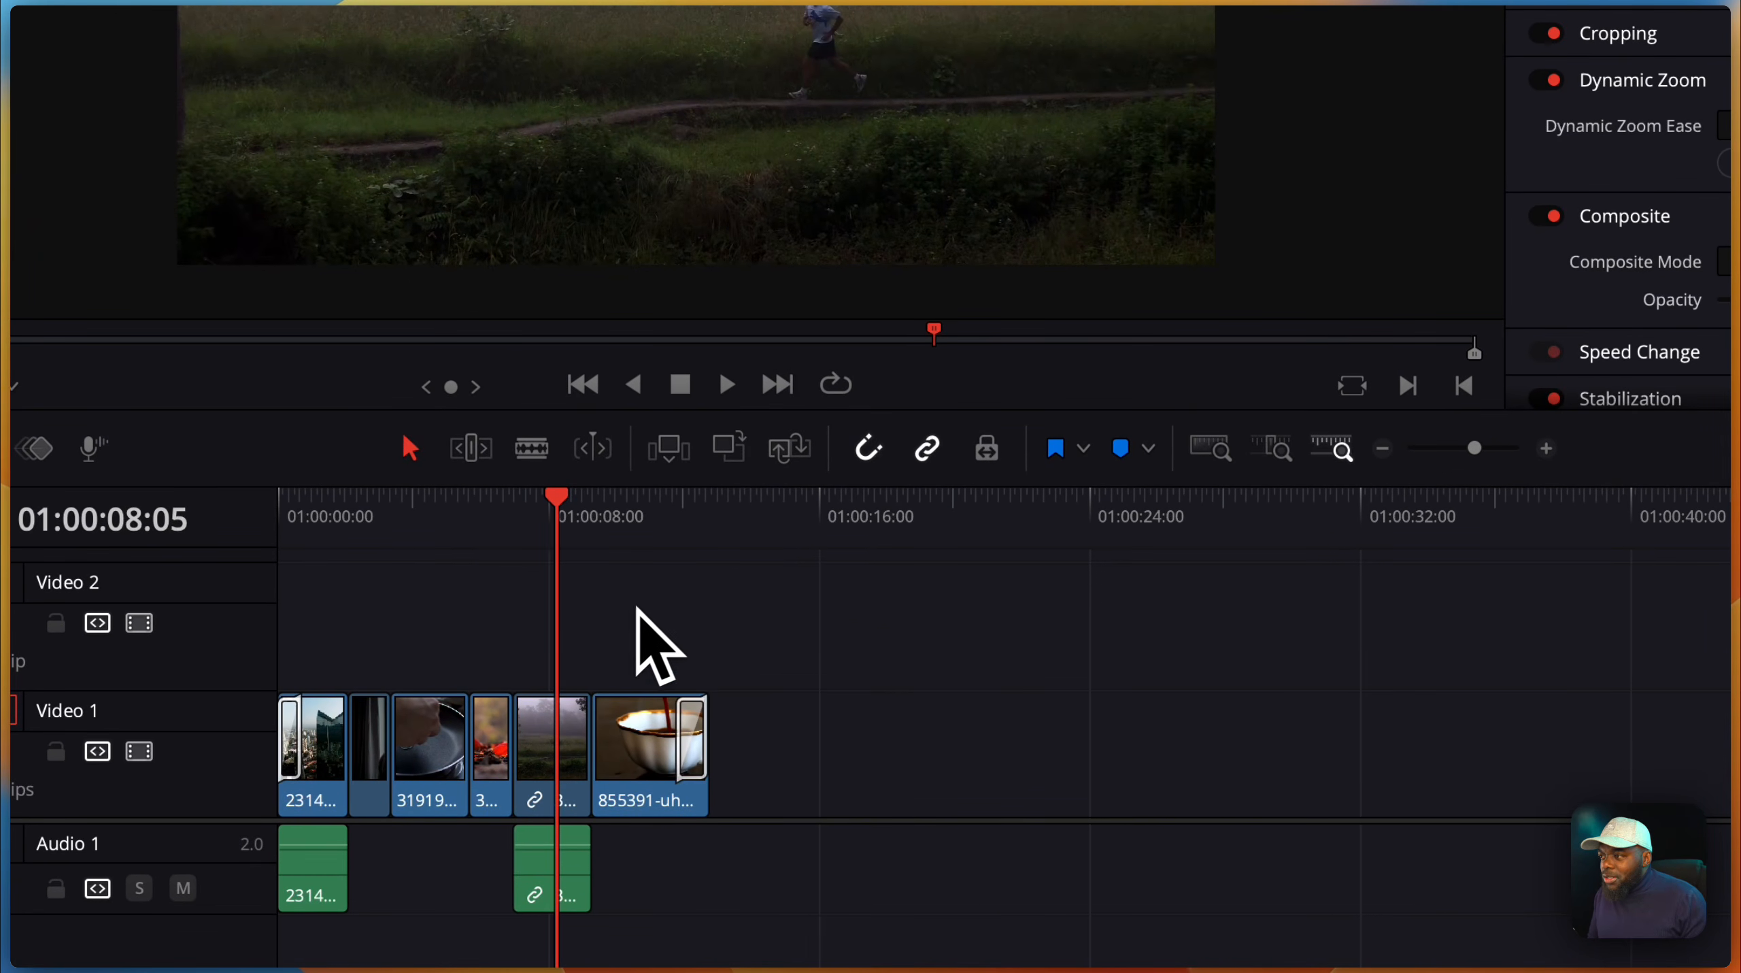
pyautogui.click(572, 746)
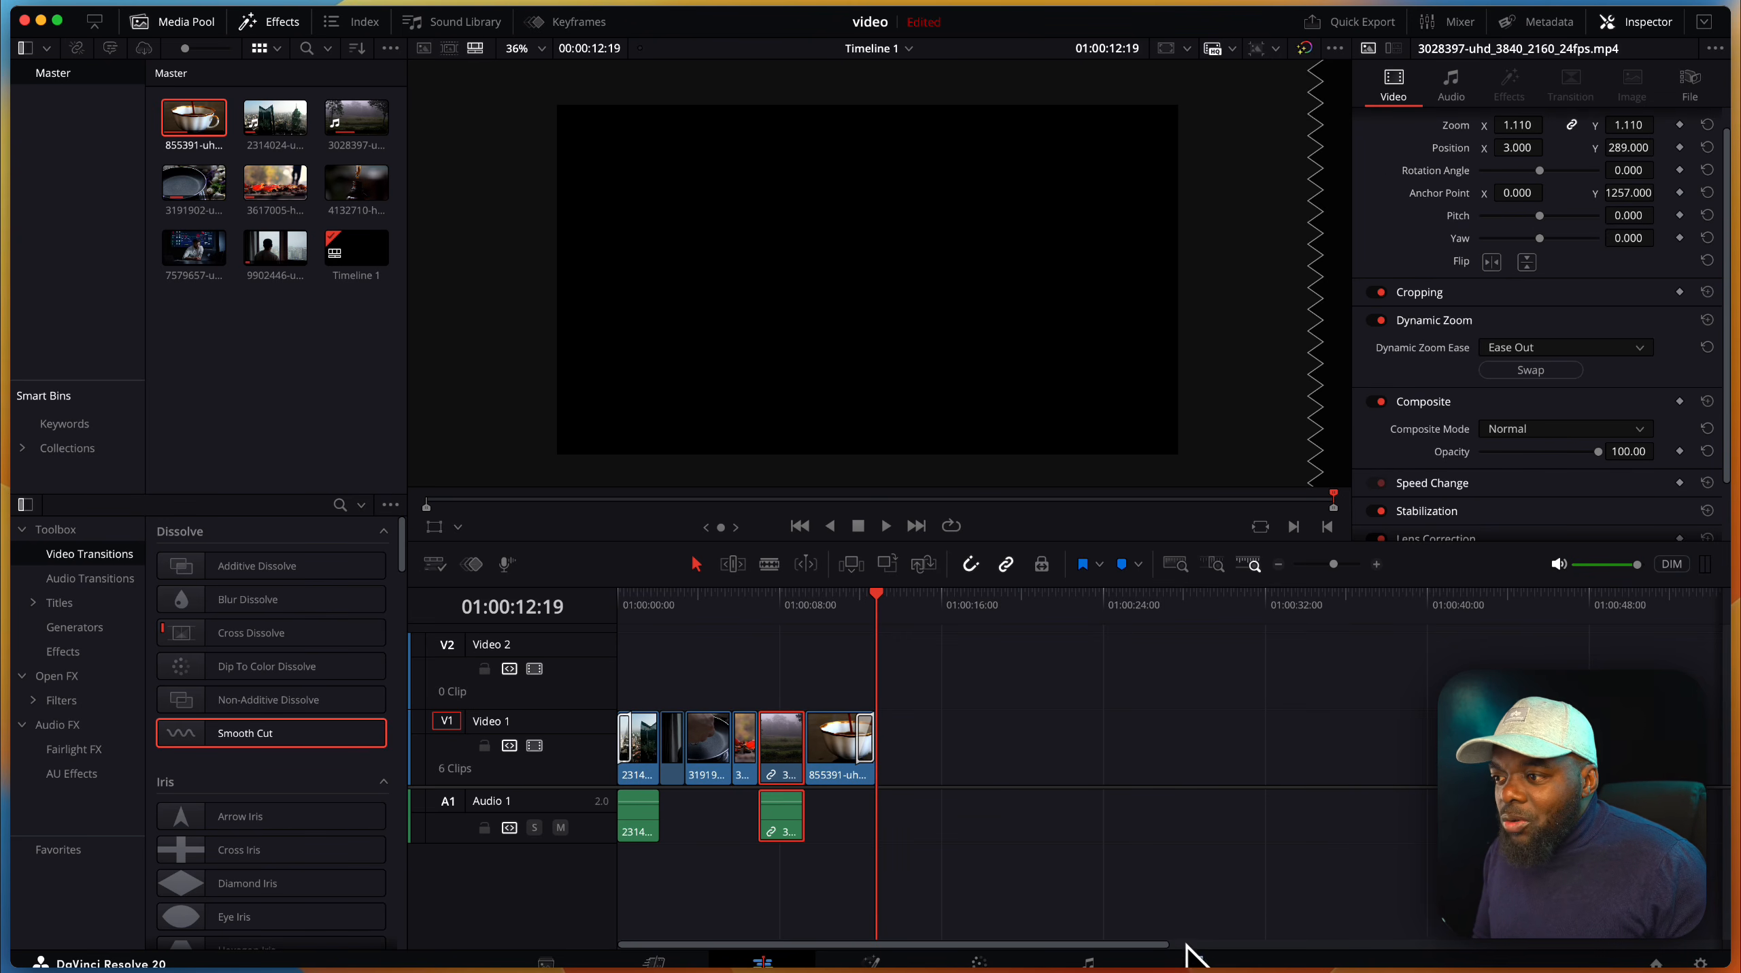
# Add the entire timeline to the render queue as the Divi Video III MP4 export
pyautogui.click(1209, 962)
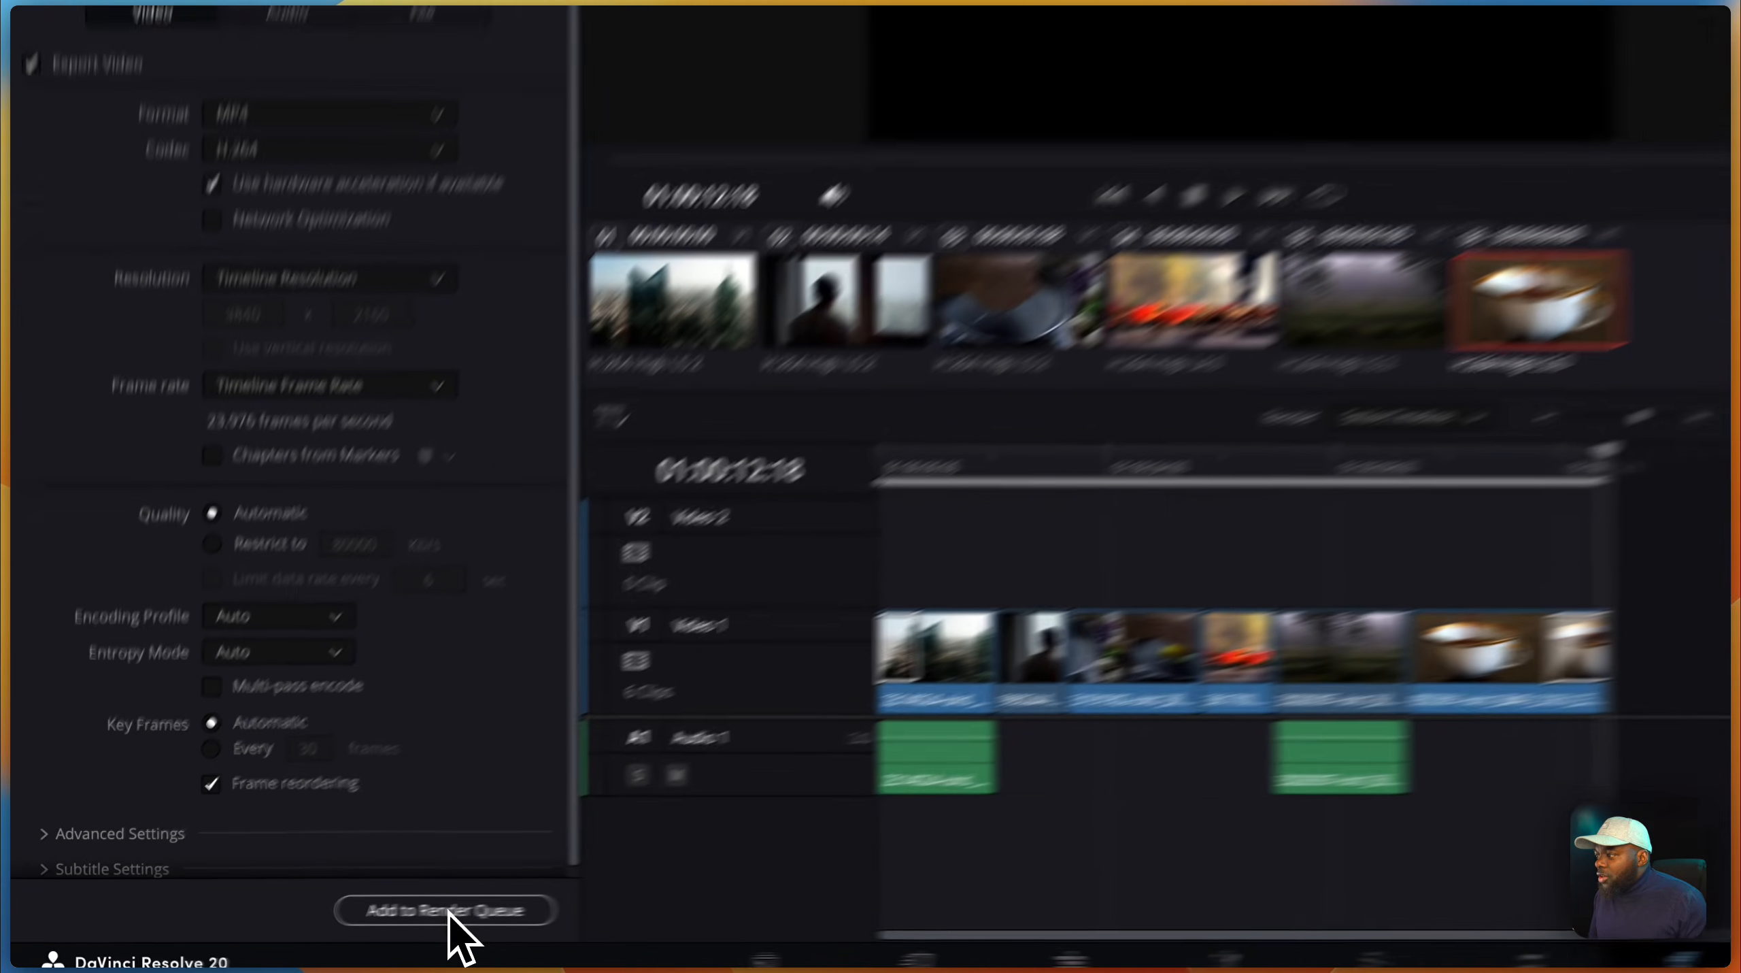
pyautogui.click(325, 921)
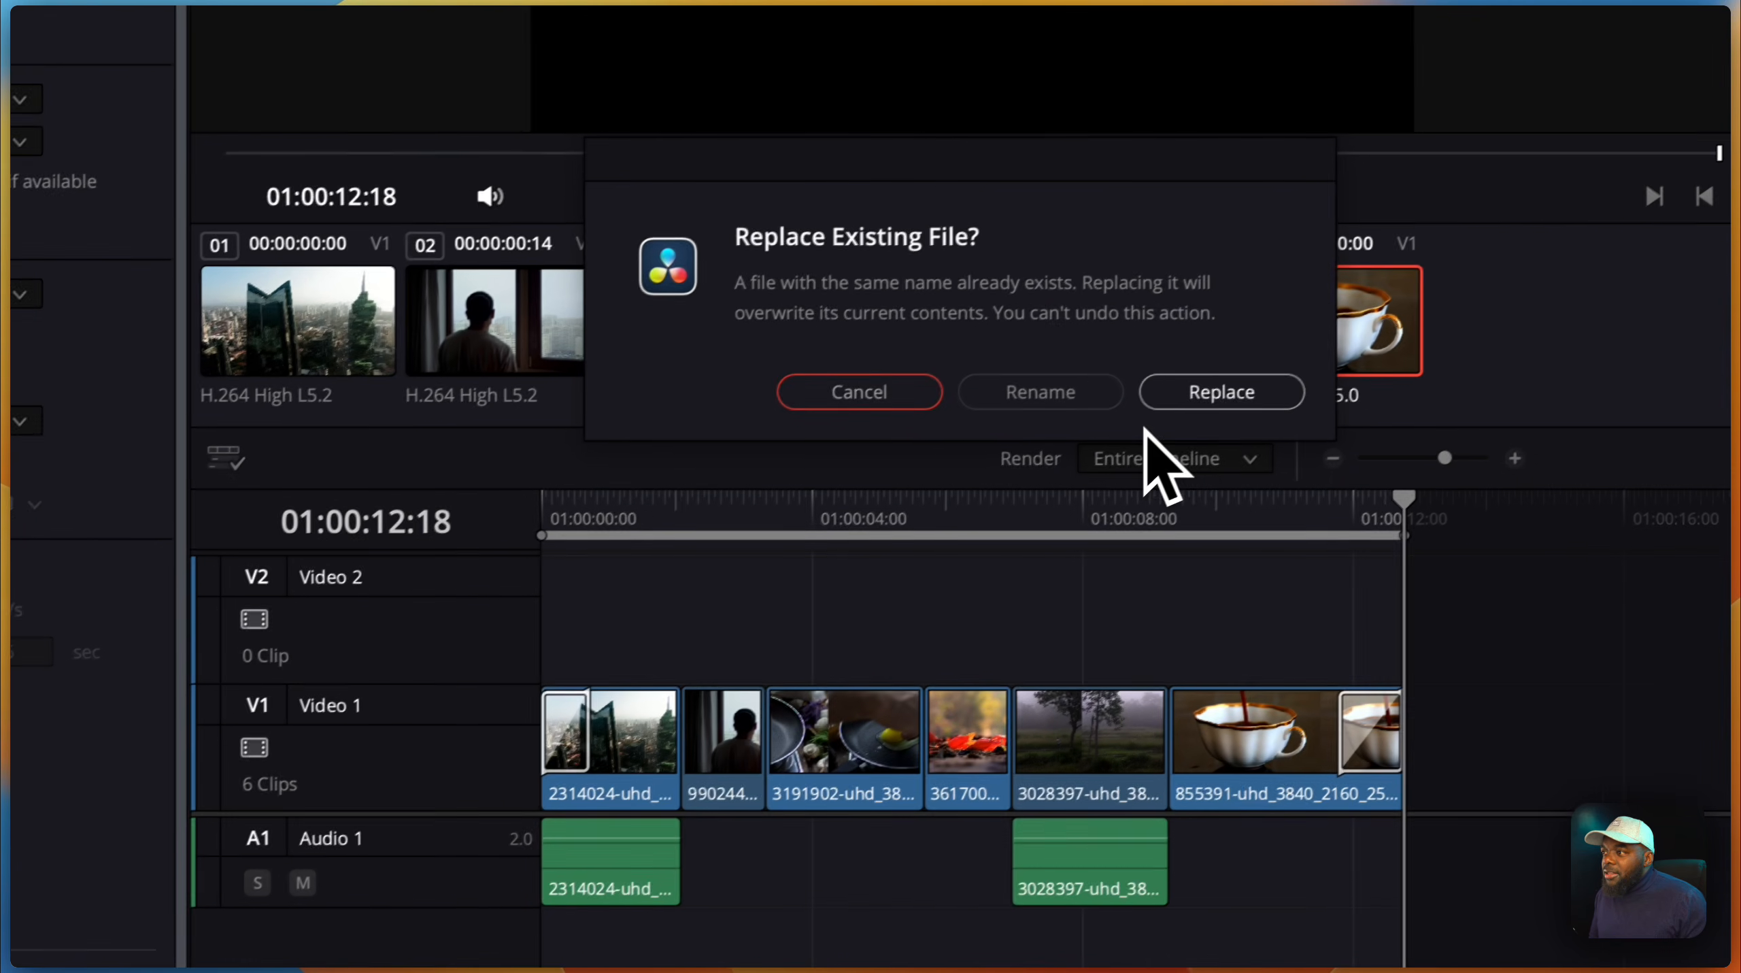
pyautogui.click(1482, 318)
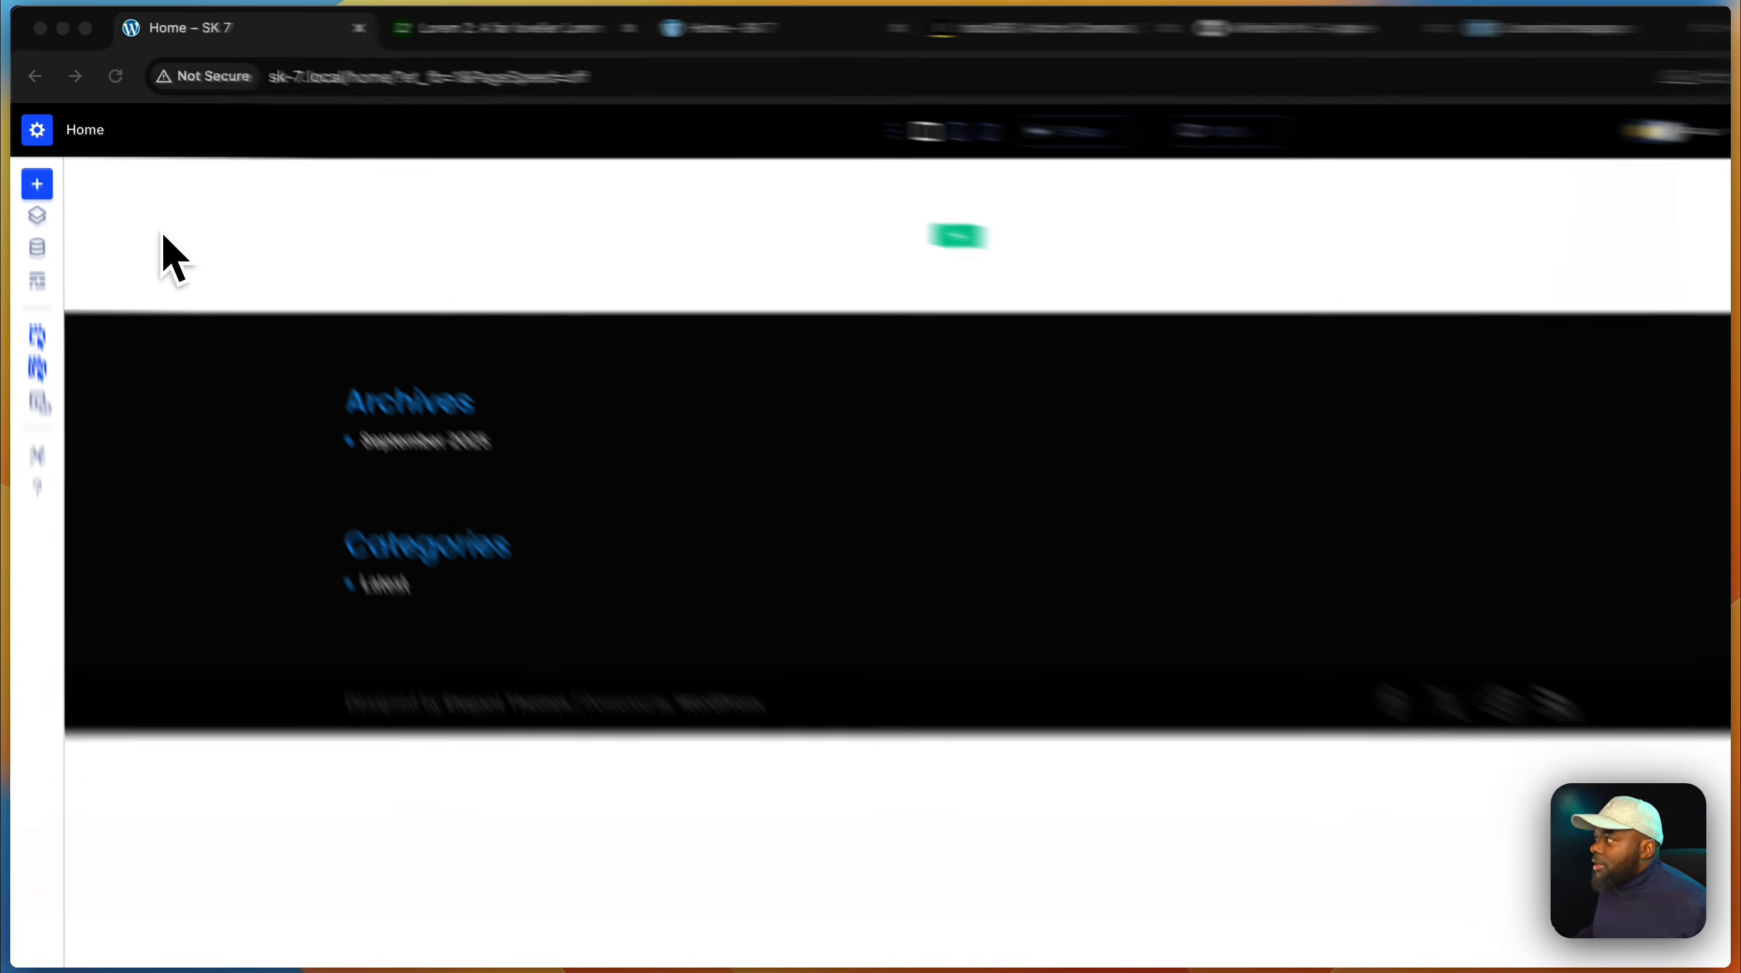
# Set the empty section's MP4 background video to Divi-Video-III.mp4 from the media library in the Divi page builder
pyautogui.click(122, 183)
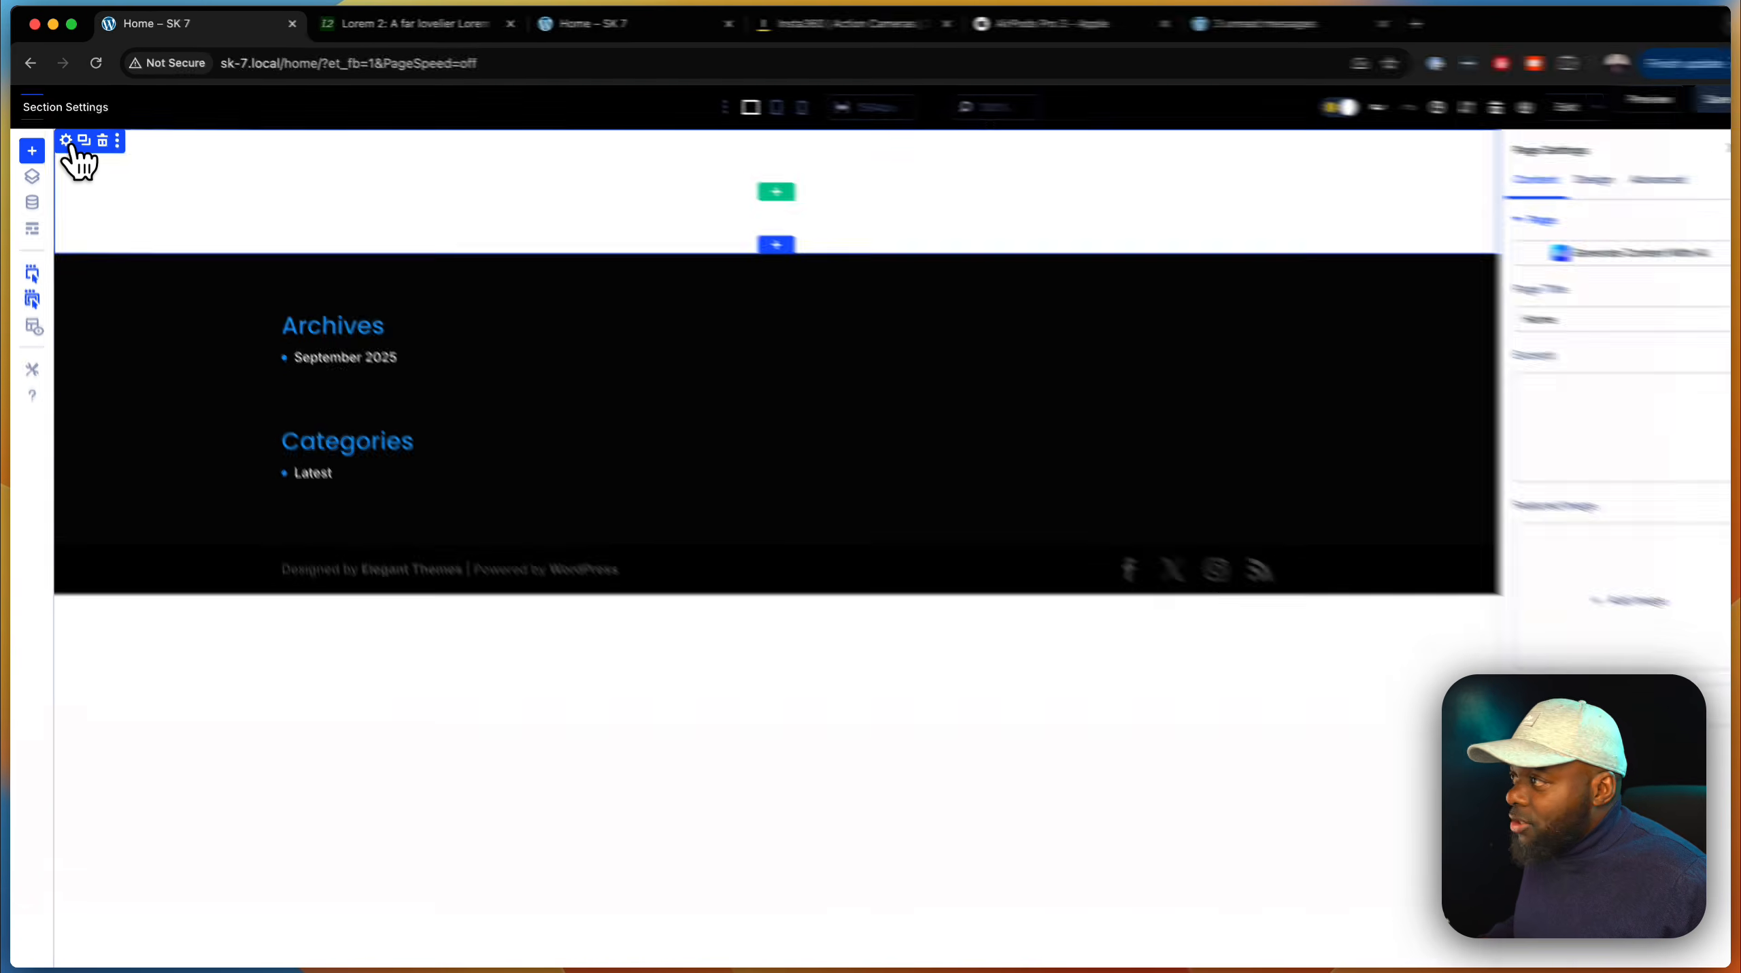
pyautogui.click(70, 143)
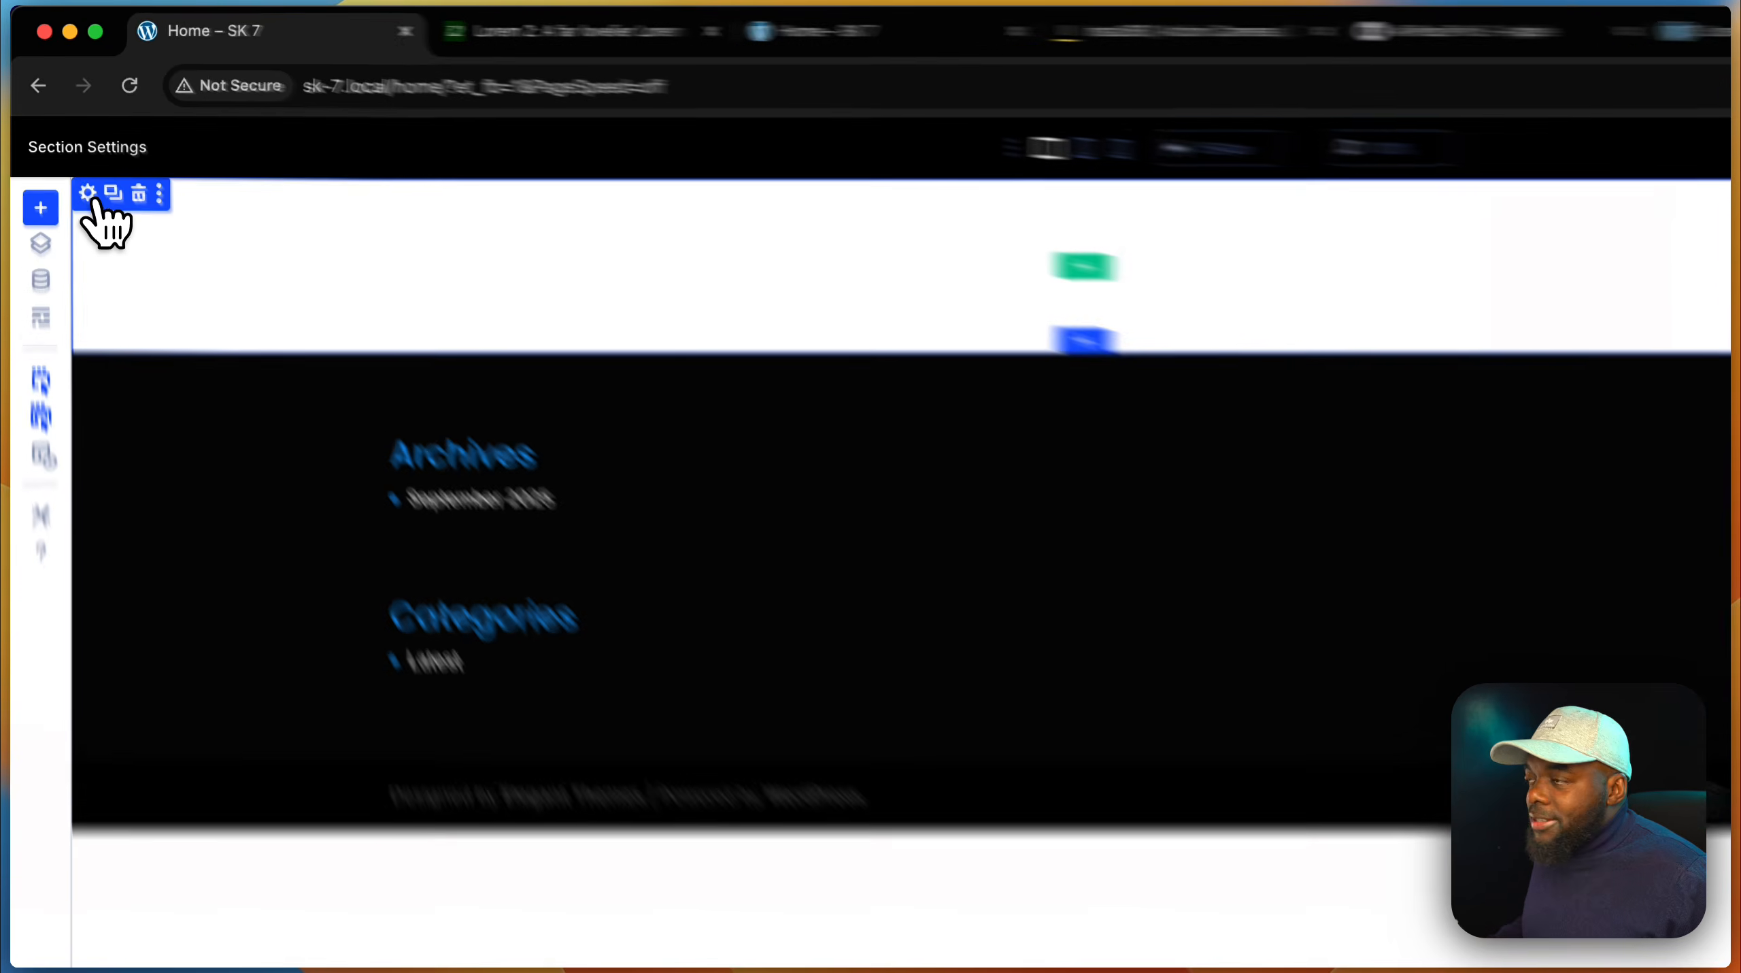
pyautogui.click(102, 228)
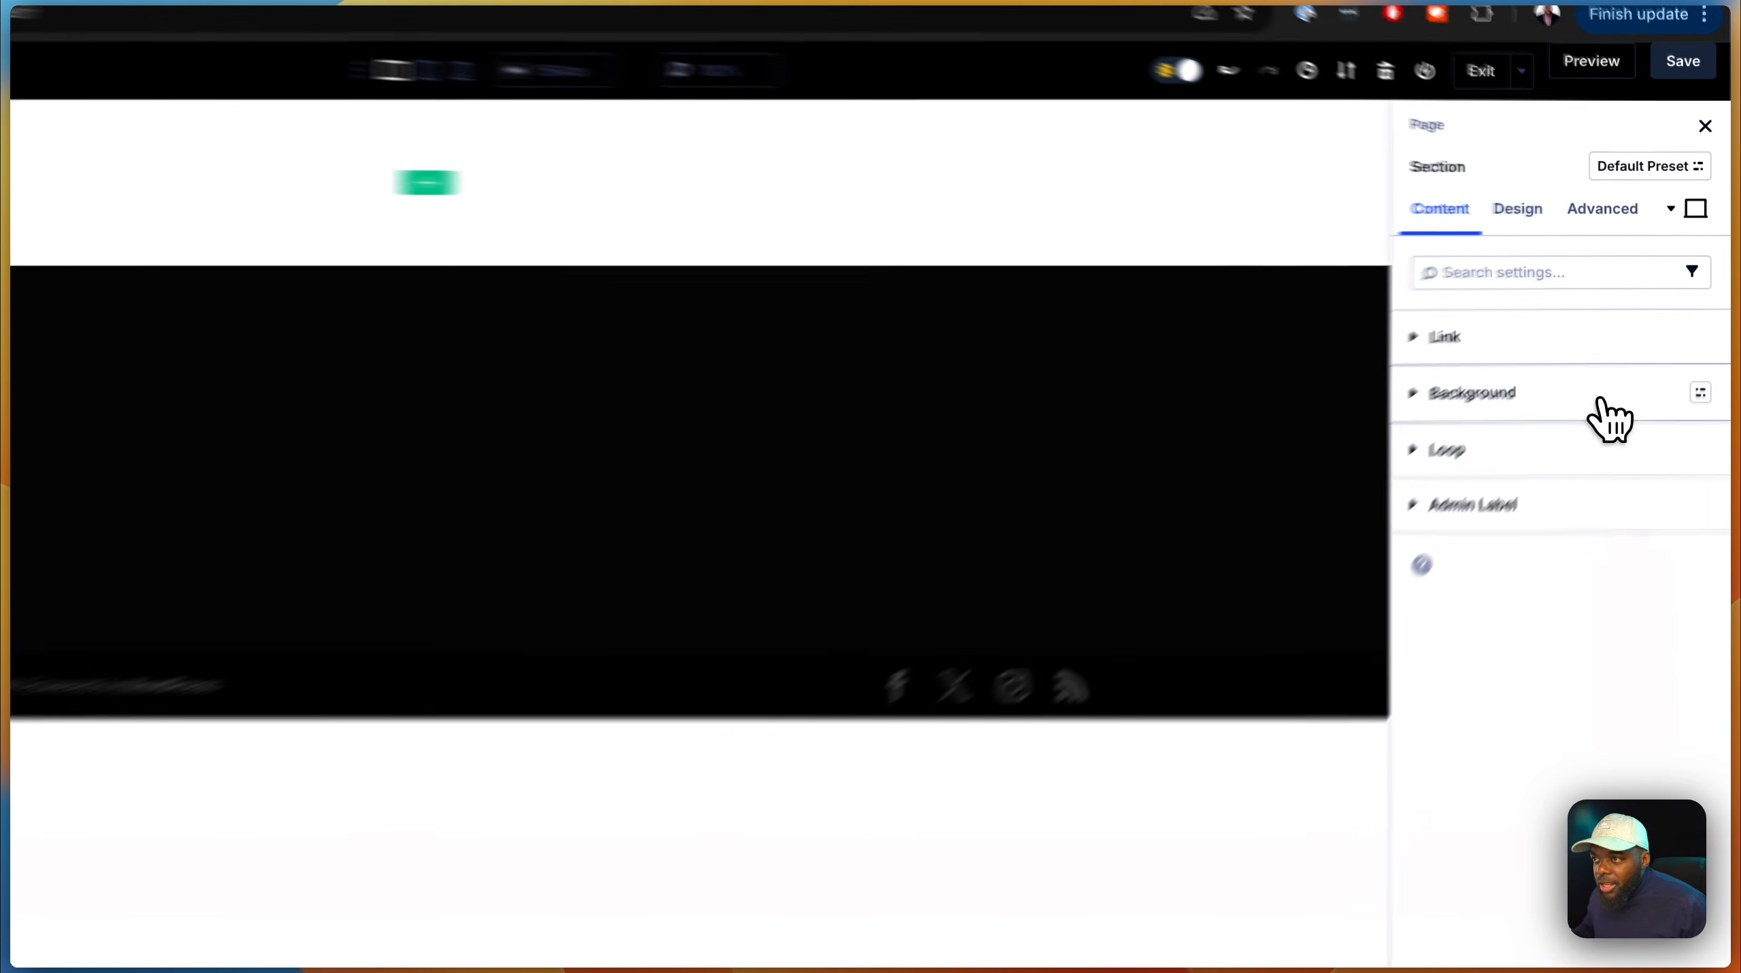
pyautogui.click(1639, 345)
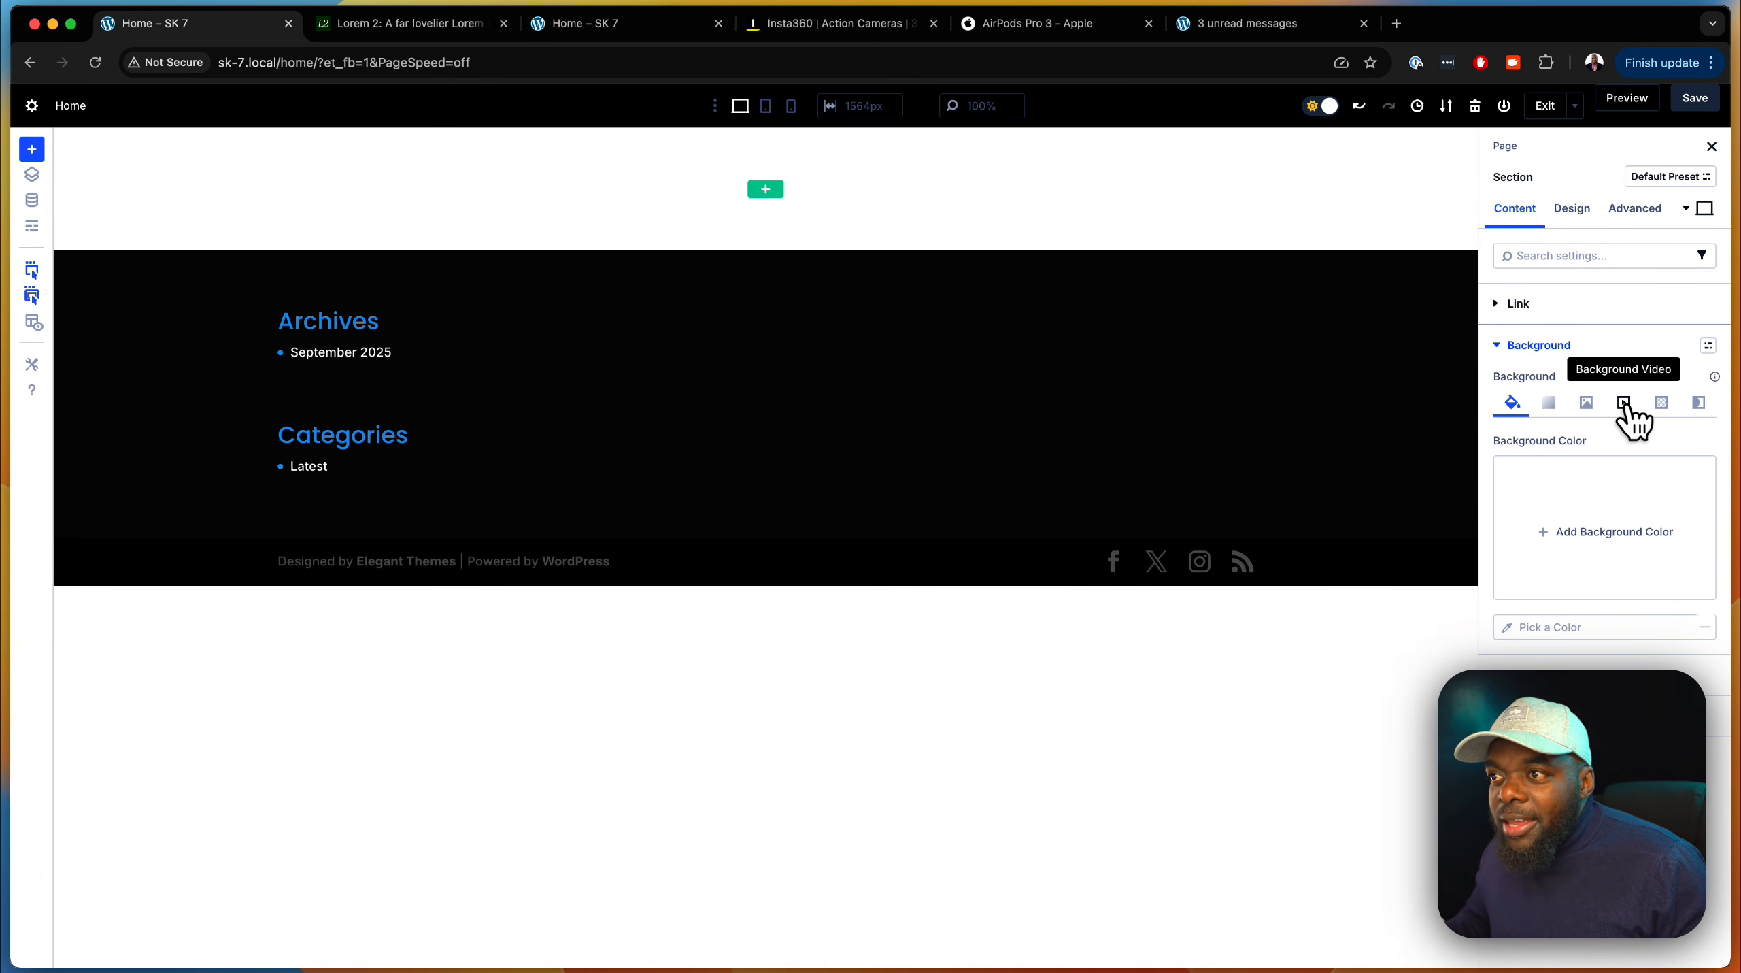
pyautogui.click(1625, 403)
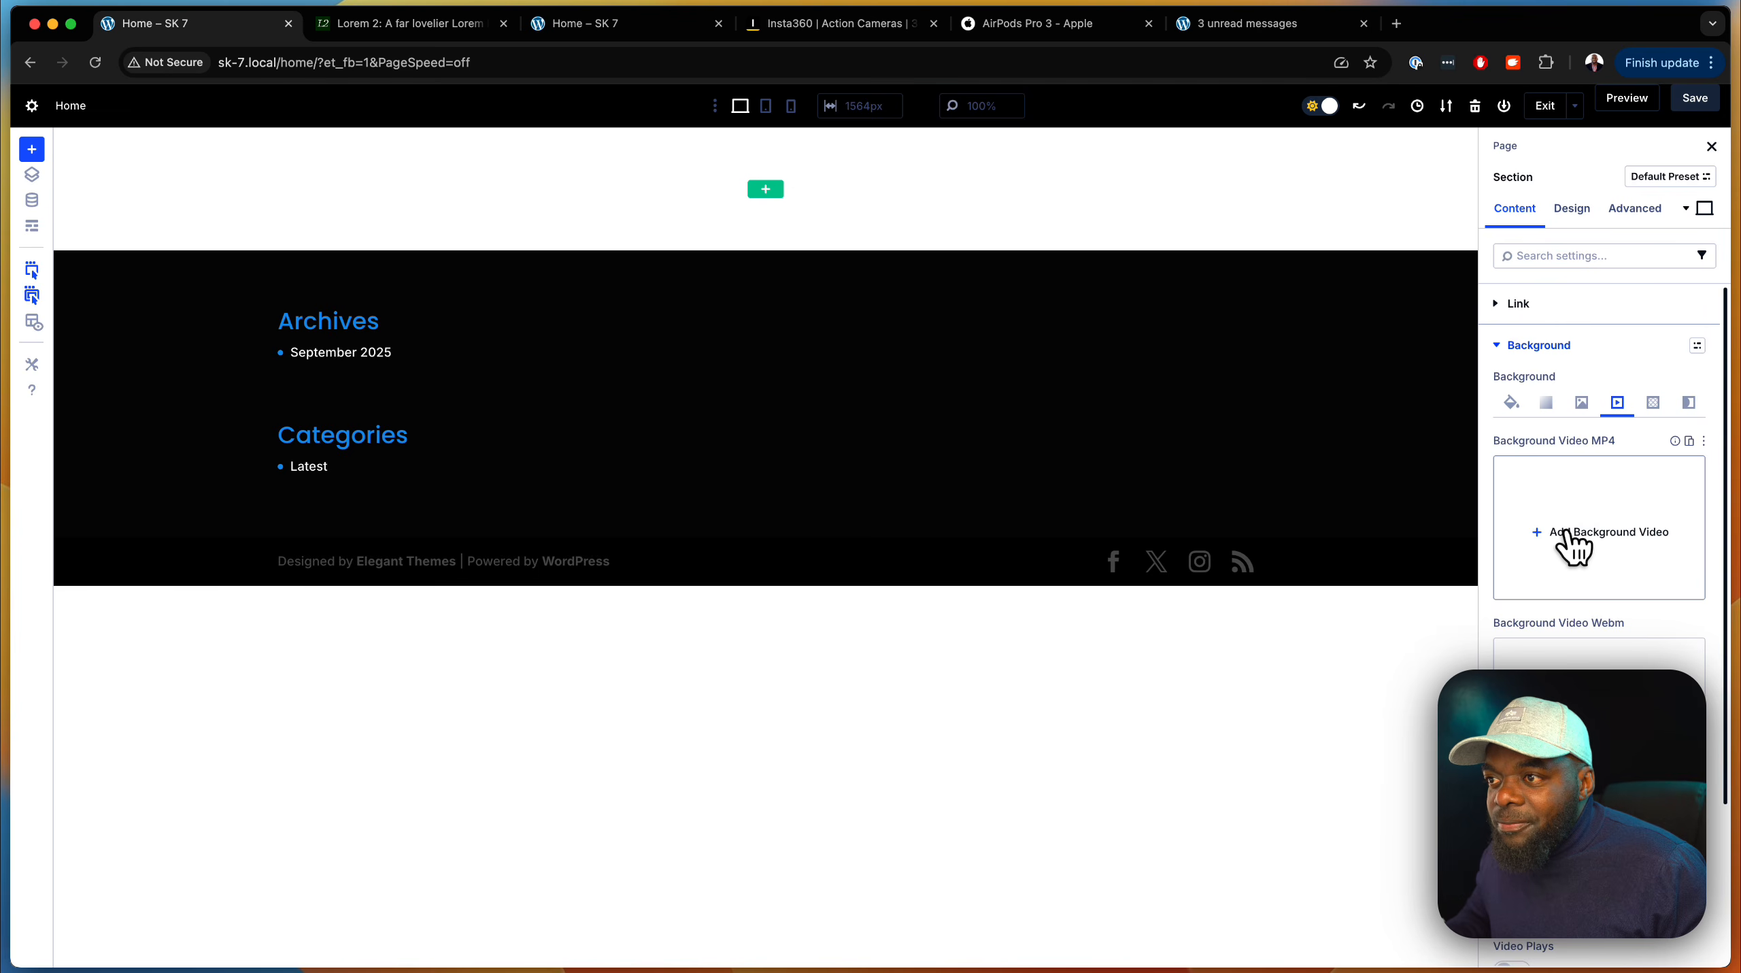
pyautogui.click(1608, 538)
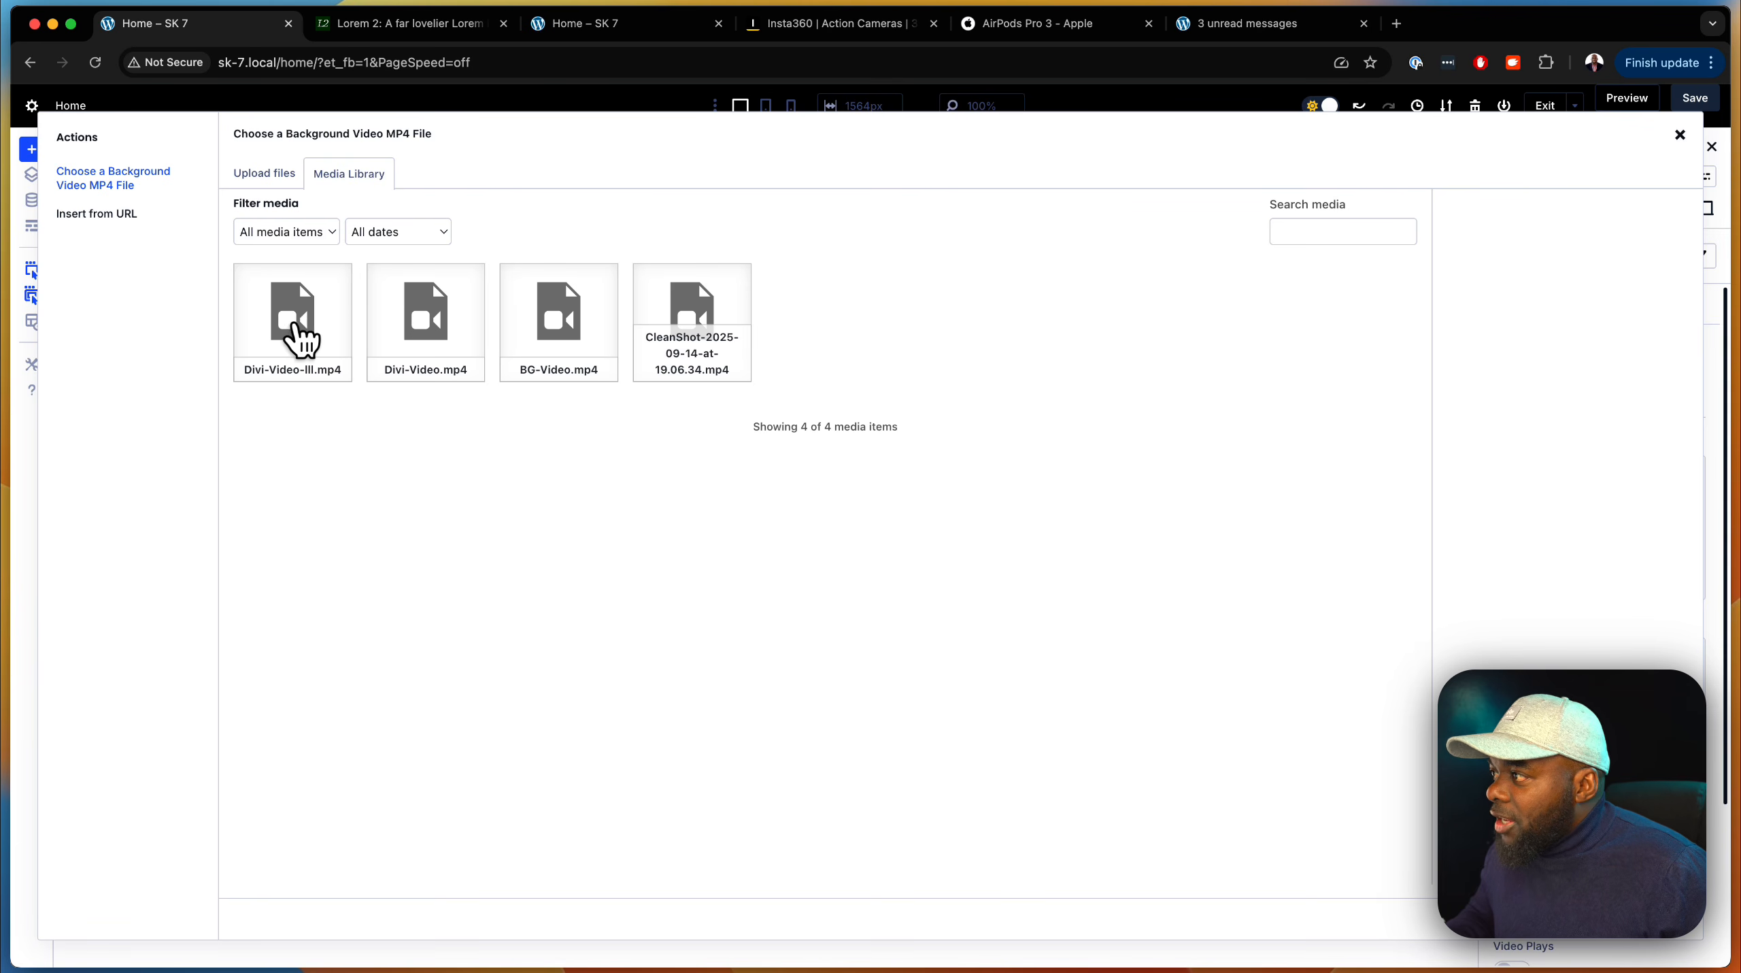
pyautogui.click(298, 321)
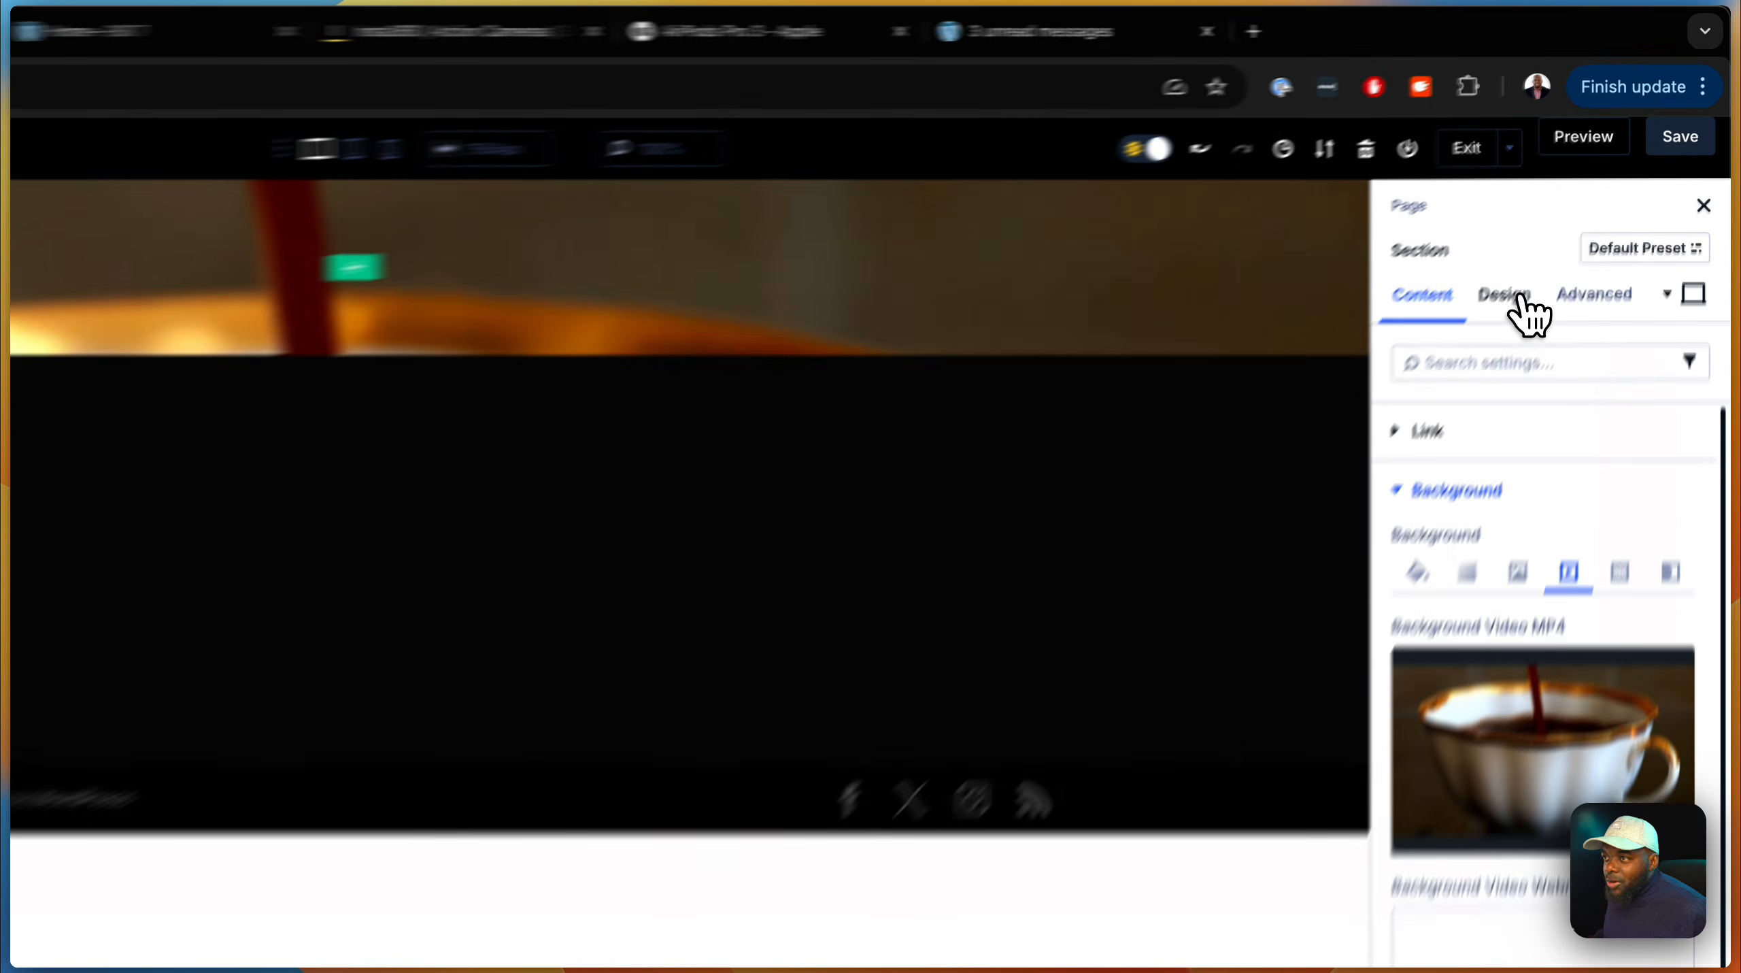
# Set the section's height to 100vh in its sizing settings
pyautogui.click(1520, 300)
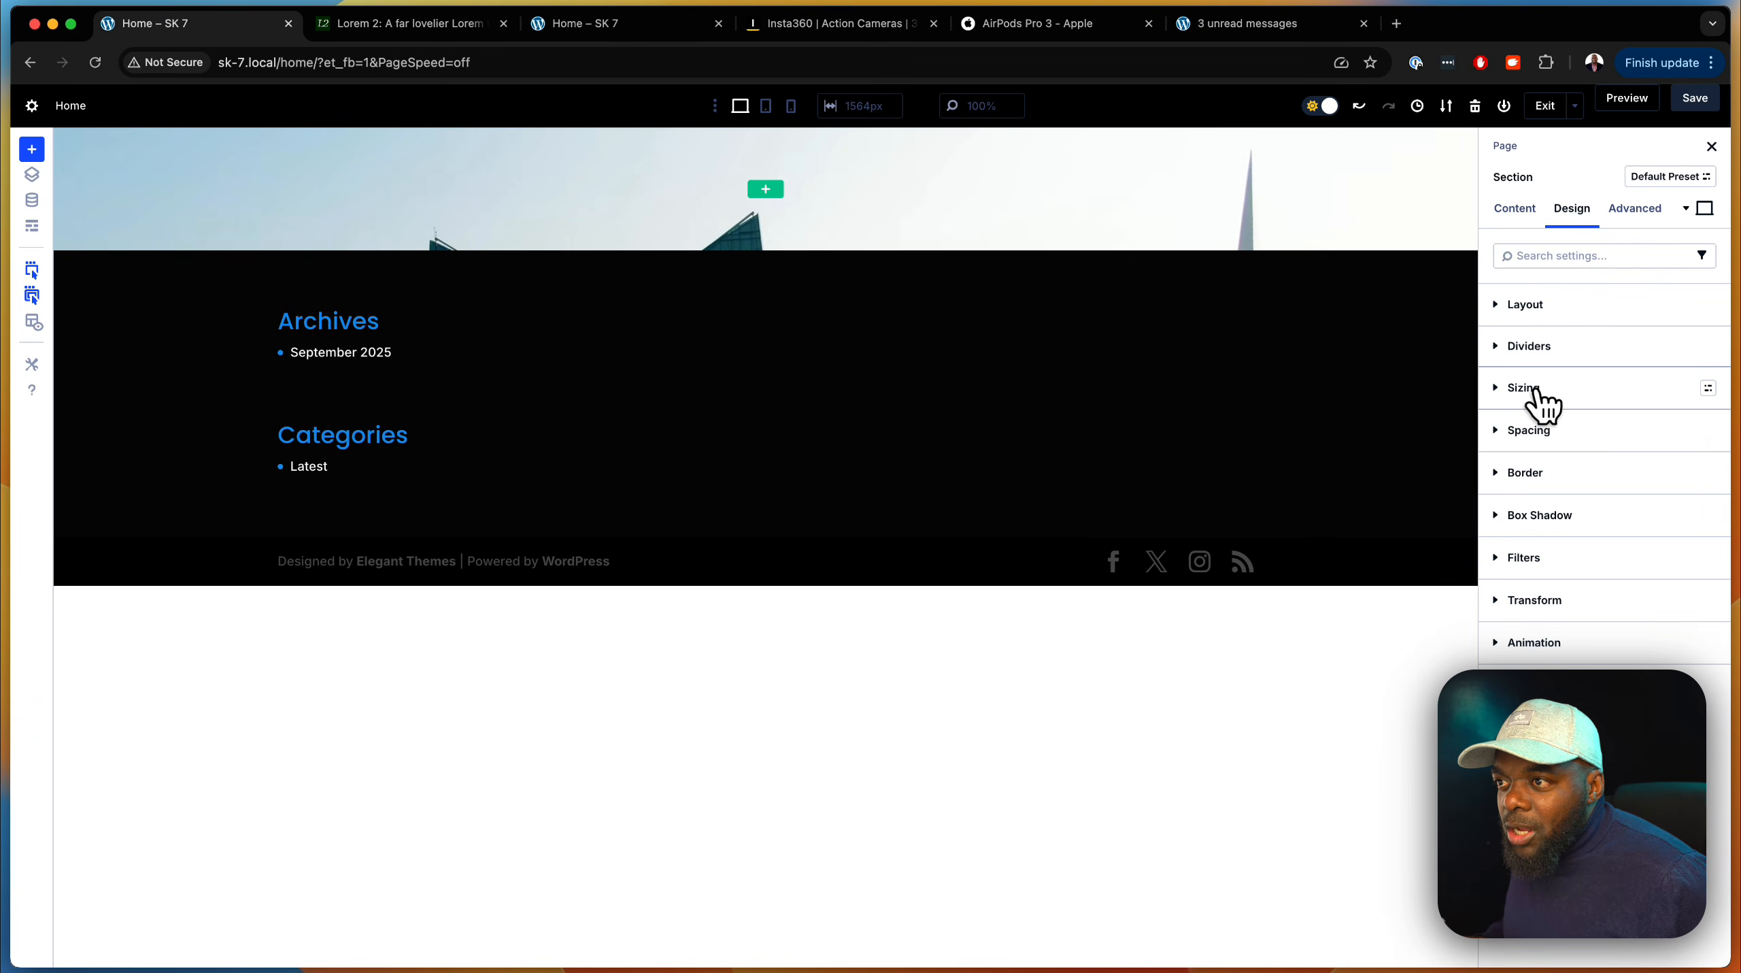
pyautogui.click(1525, 388)
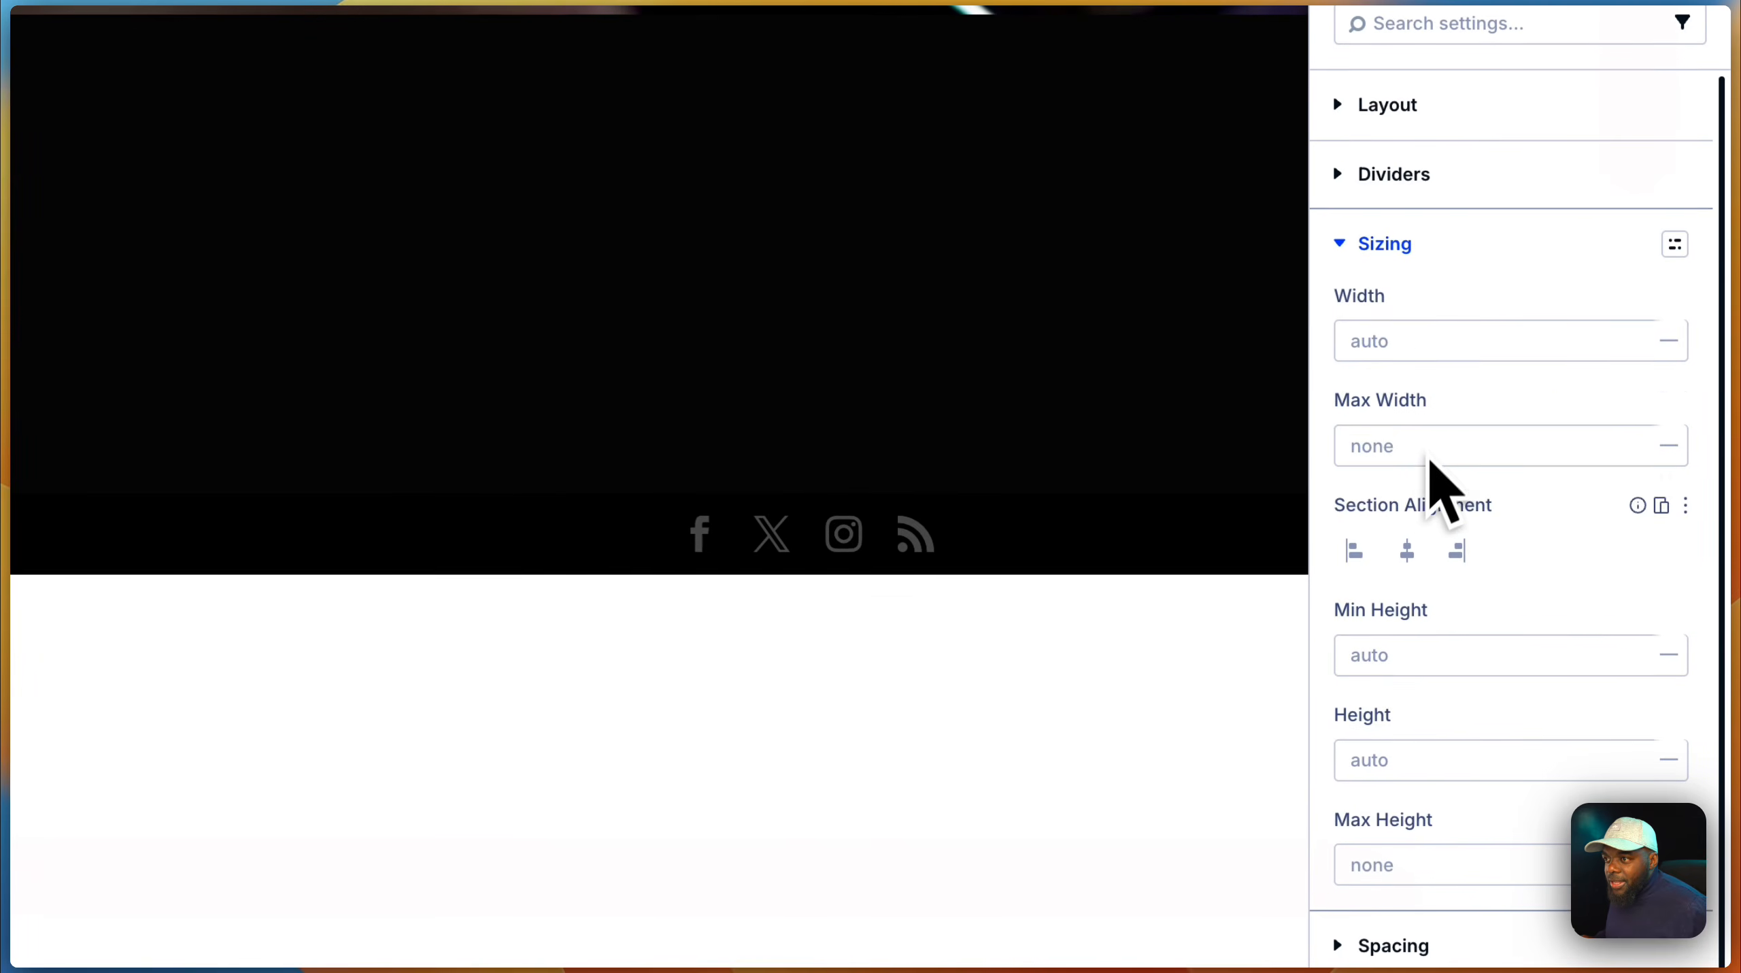
pyautogui.click(1392, 761)
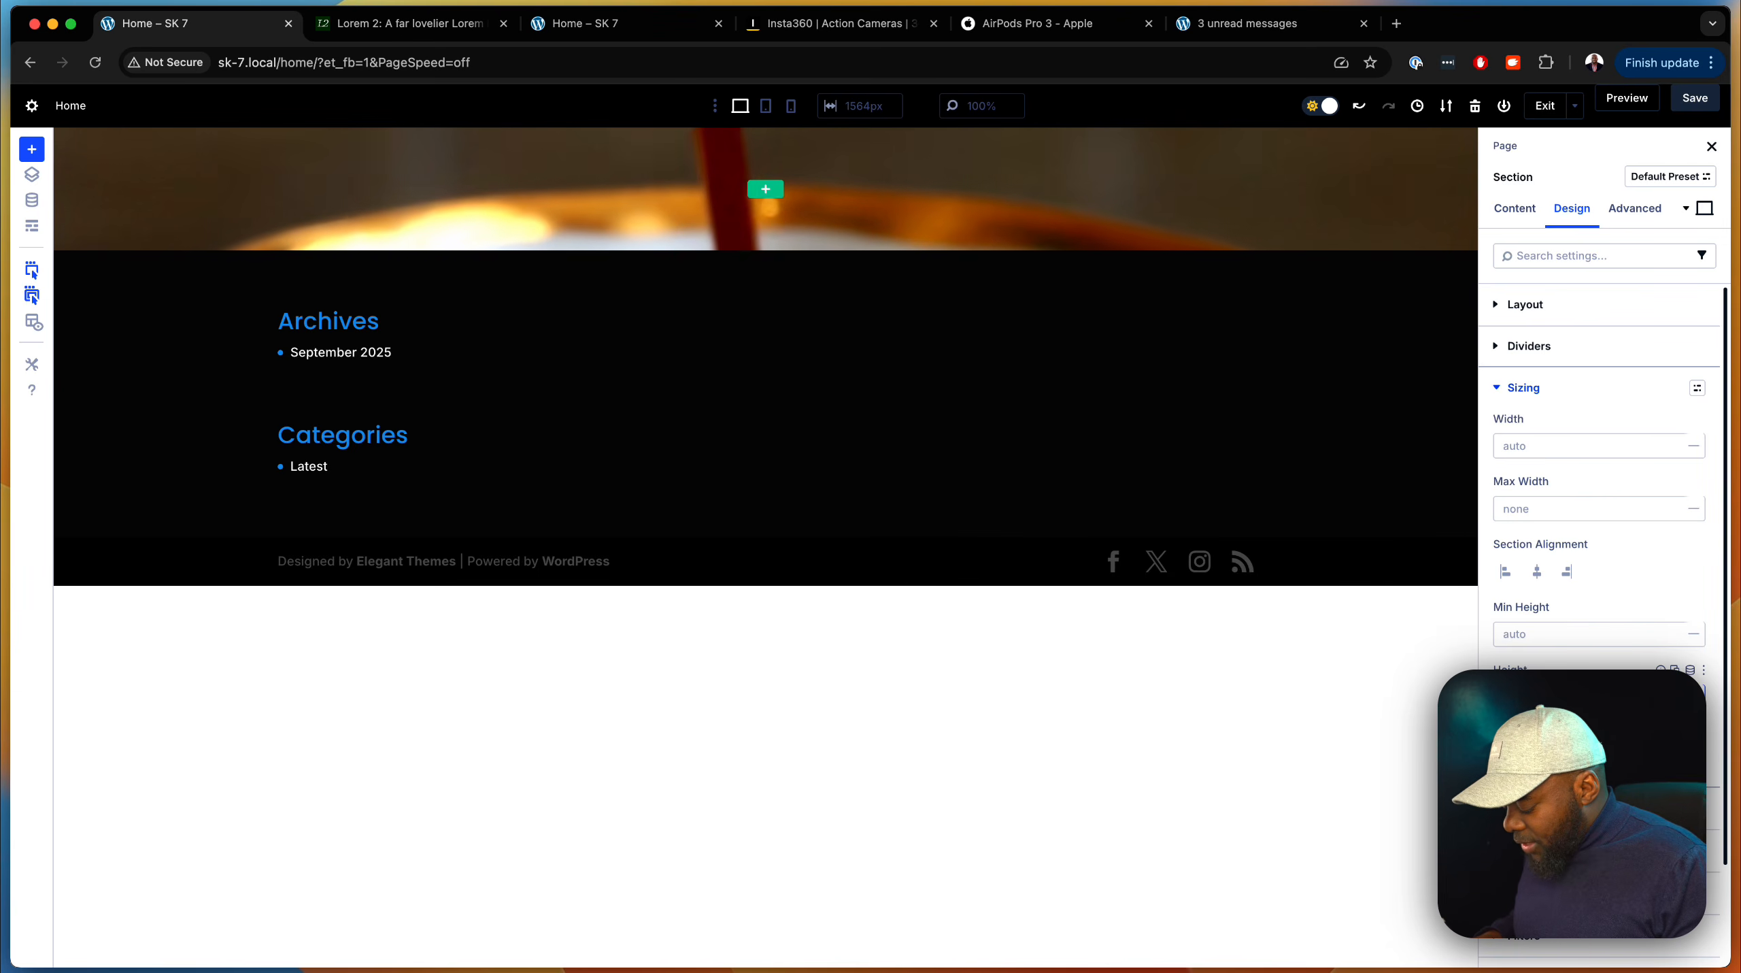
pyautogui.write('100vh')
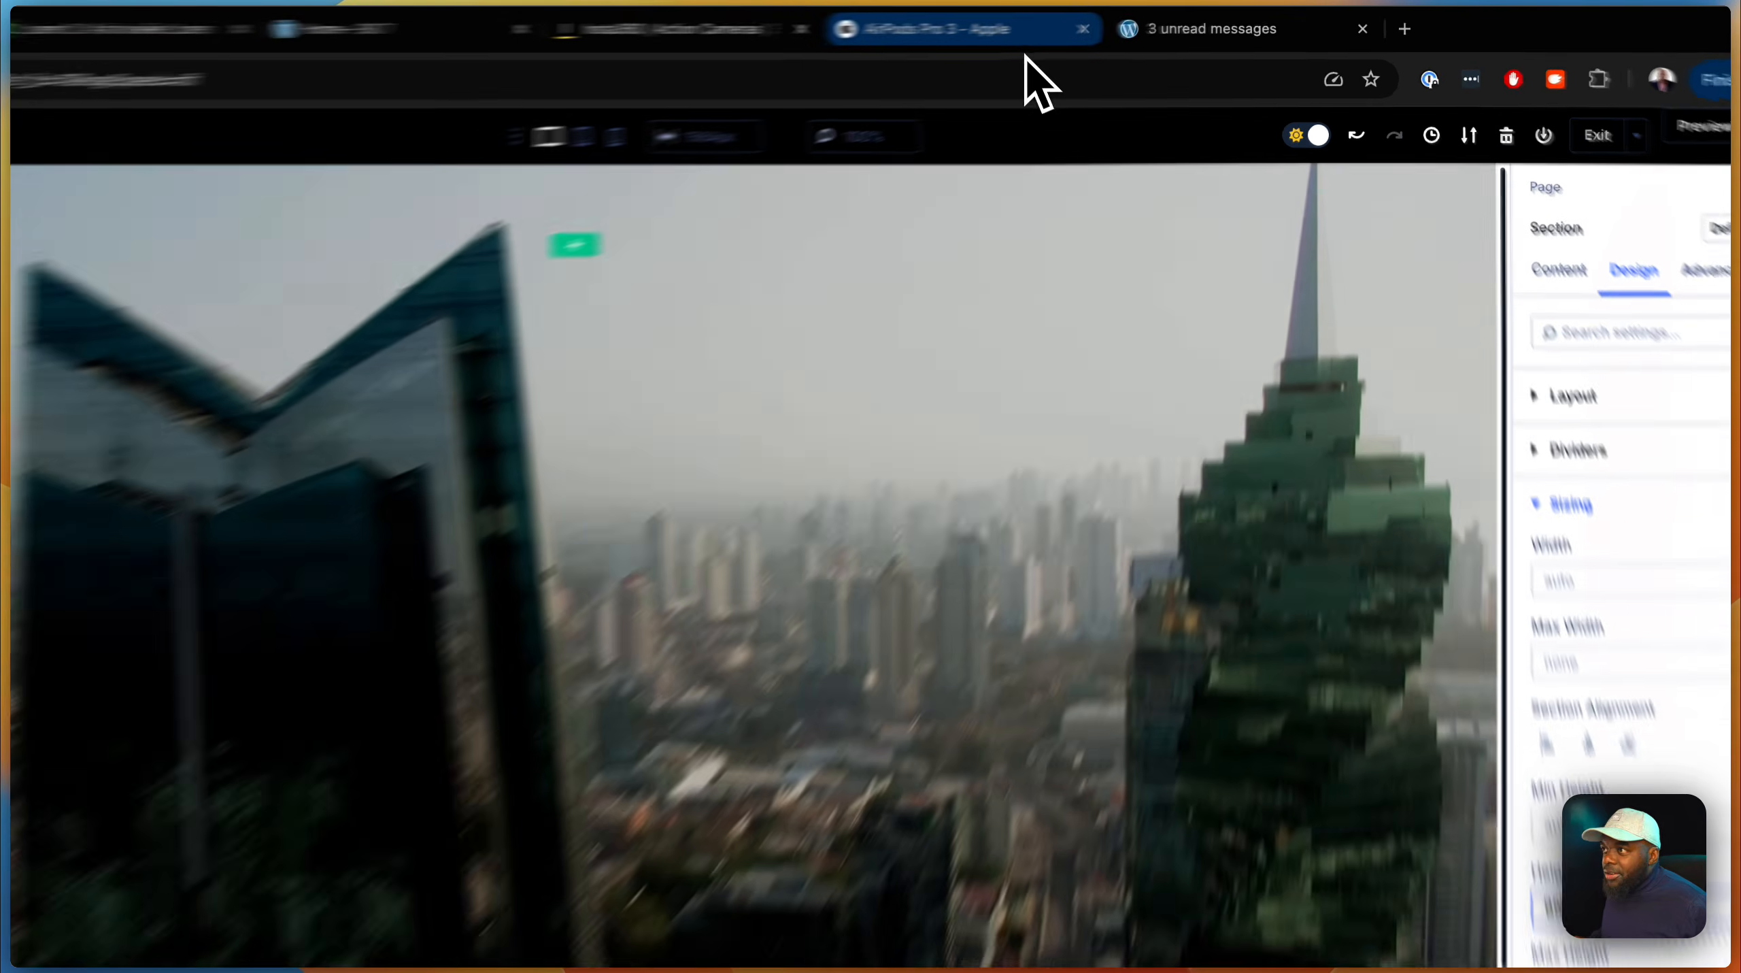
# Examine the hero layouts on the AirPods Pro 3 and Insta360 product pages as reference
pyautogui.click(1015, 31)
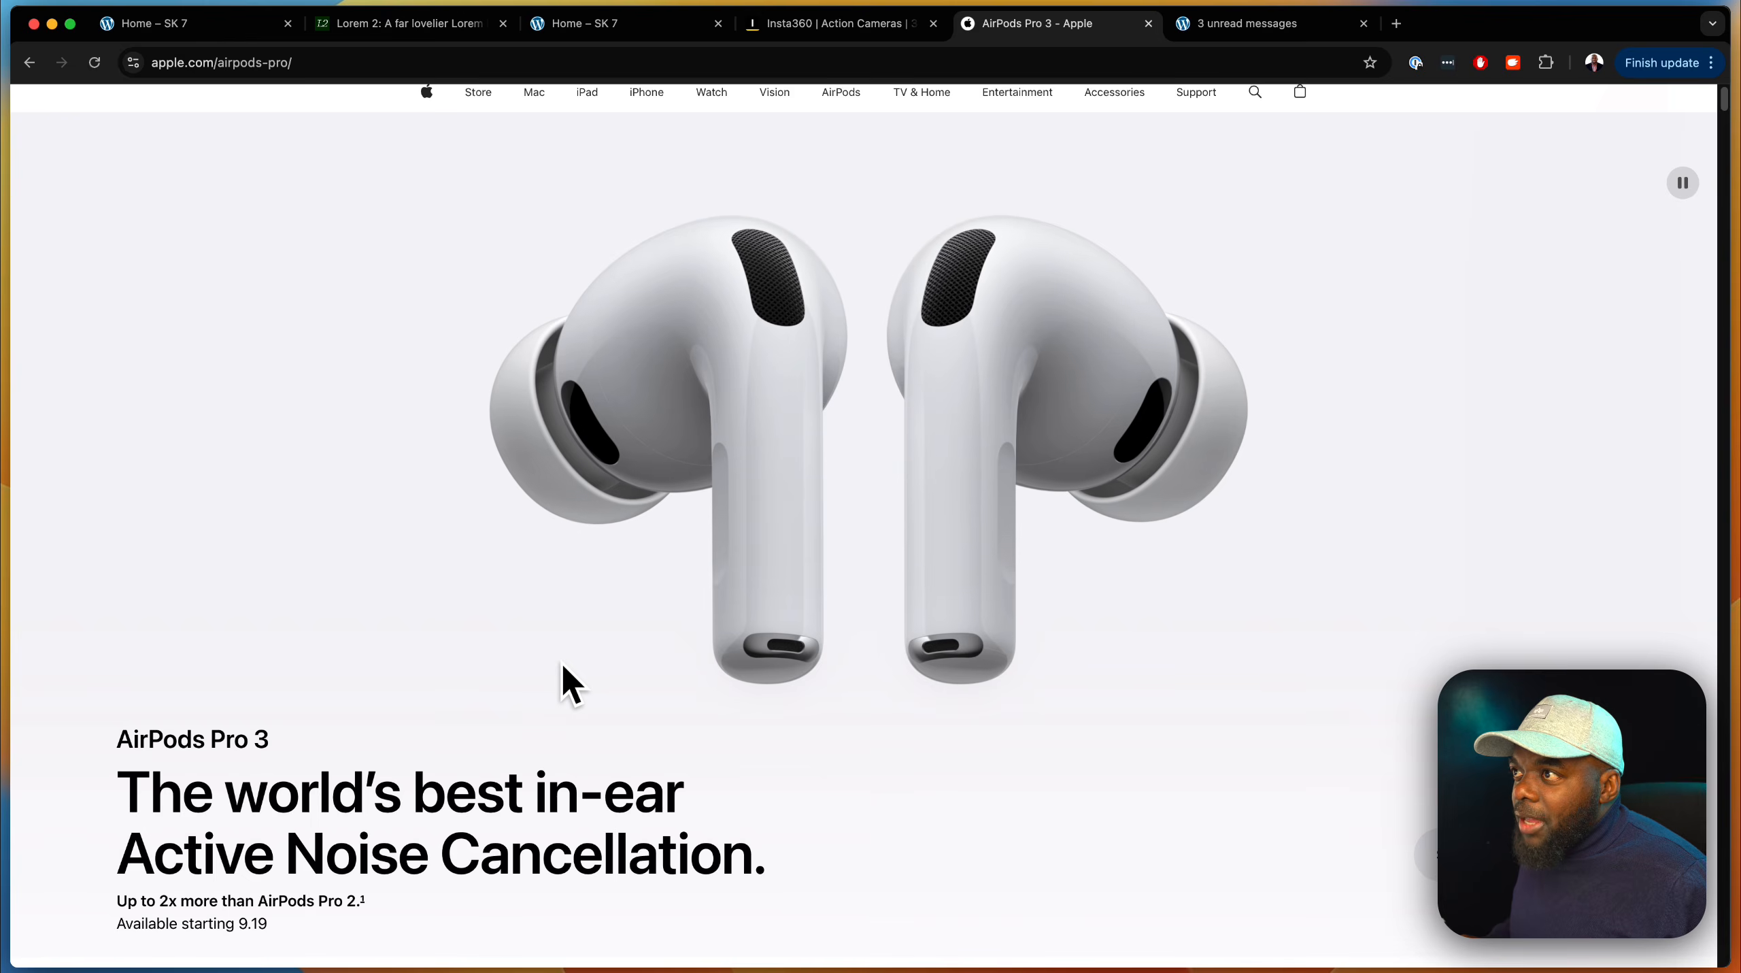
pyautogui.scroll(-2, 561, 661)
pyautogui.scroll(-3, 562, 664)
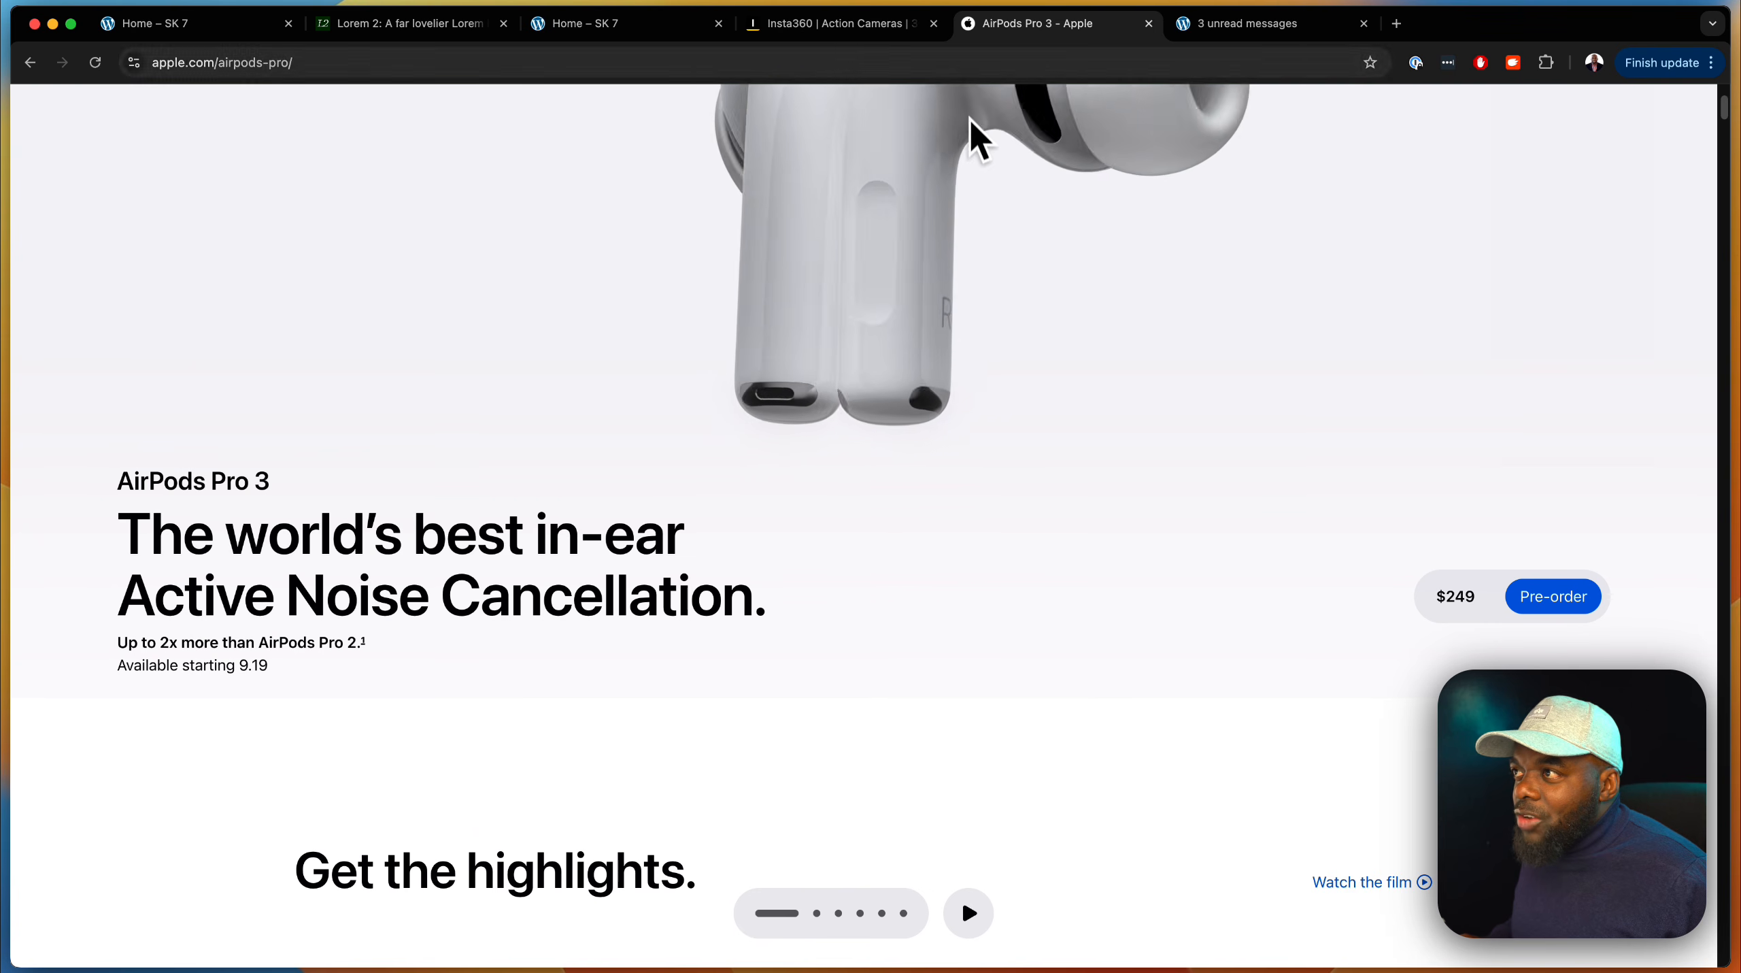
pyautogui.click(854, 24)
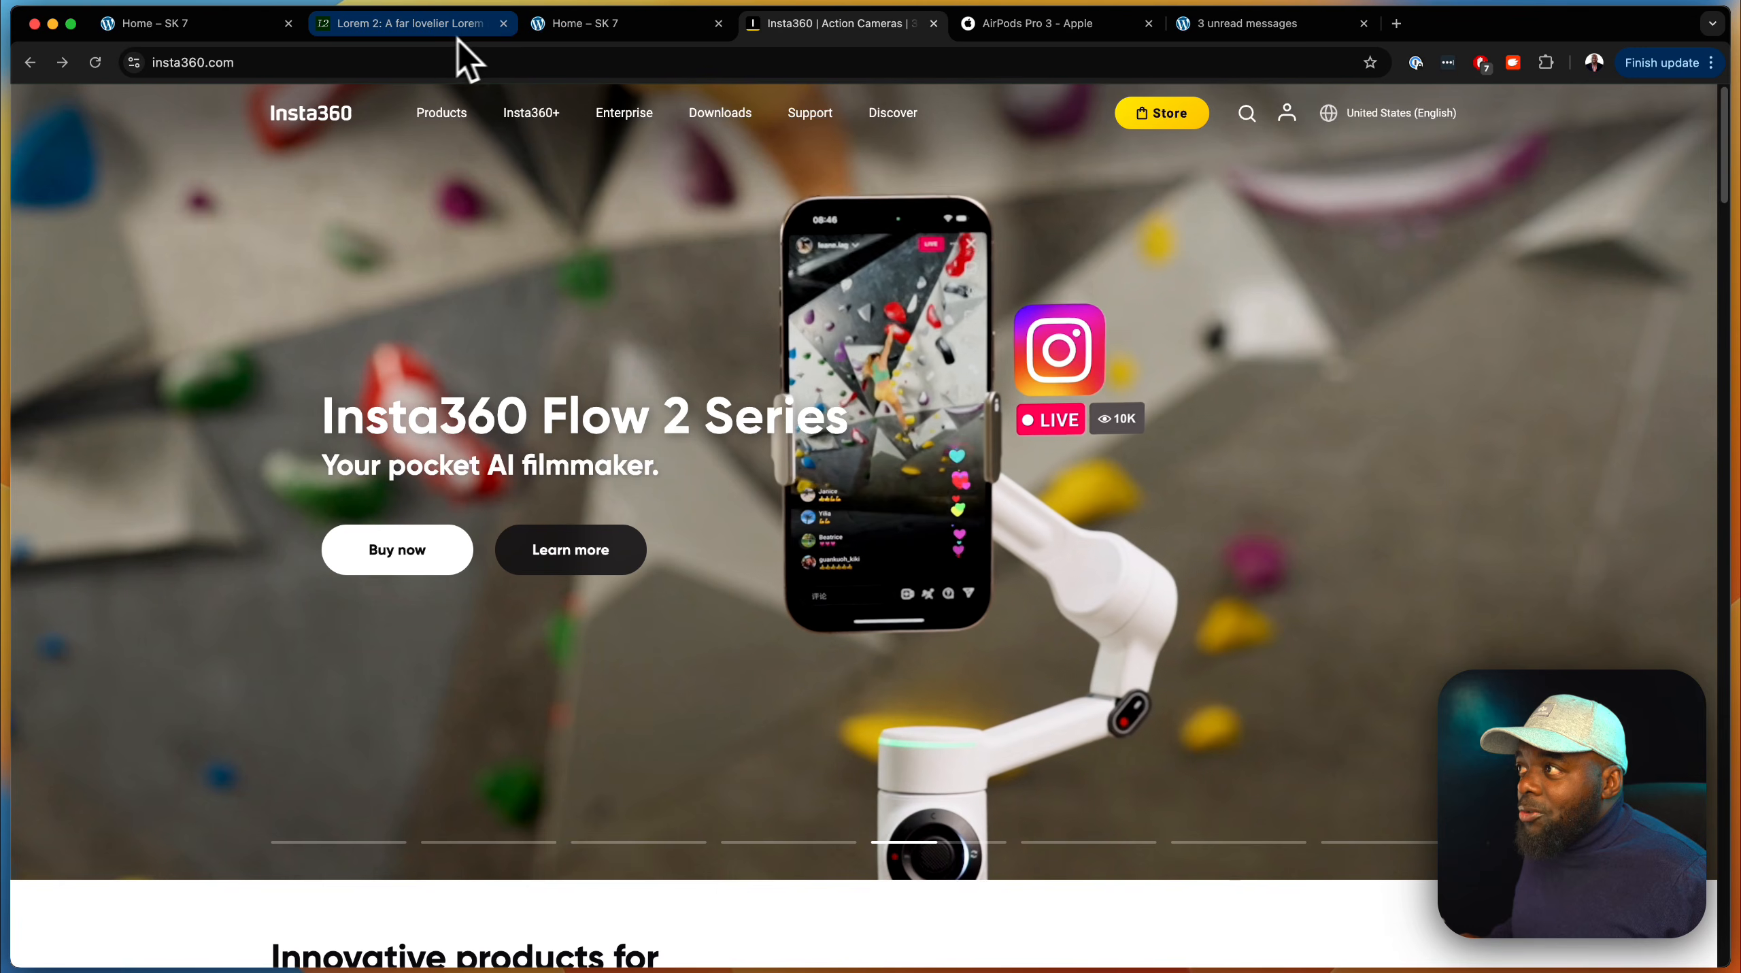
# Switch back to the Divi page builder and insert a single-column row containing a Text module and a duplicate of it
pyautogui.click(254, 33)
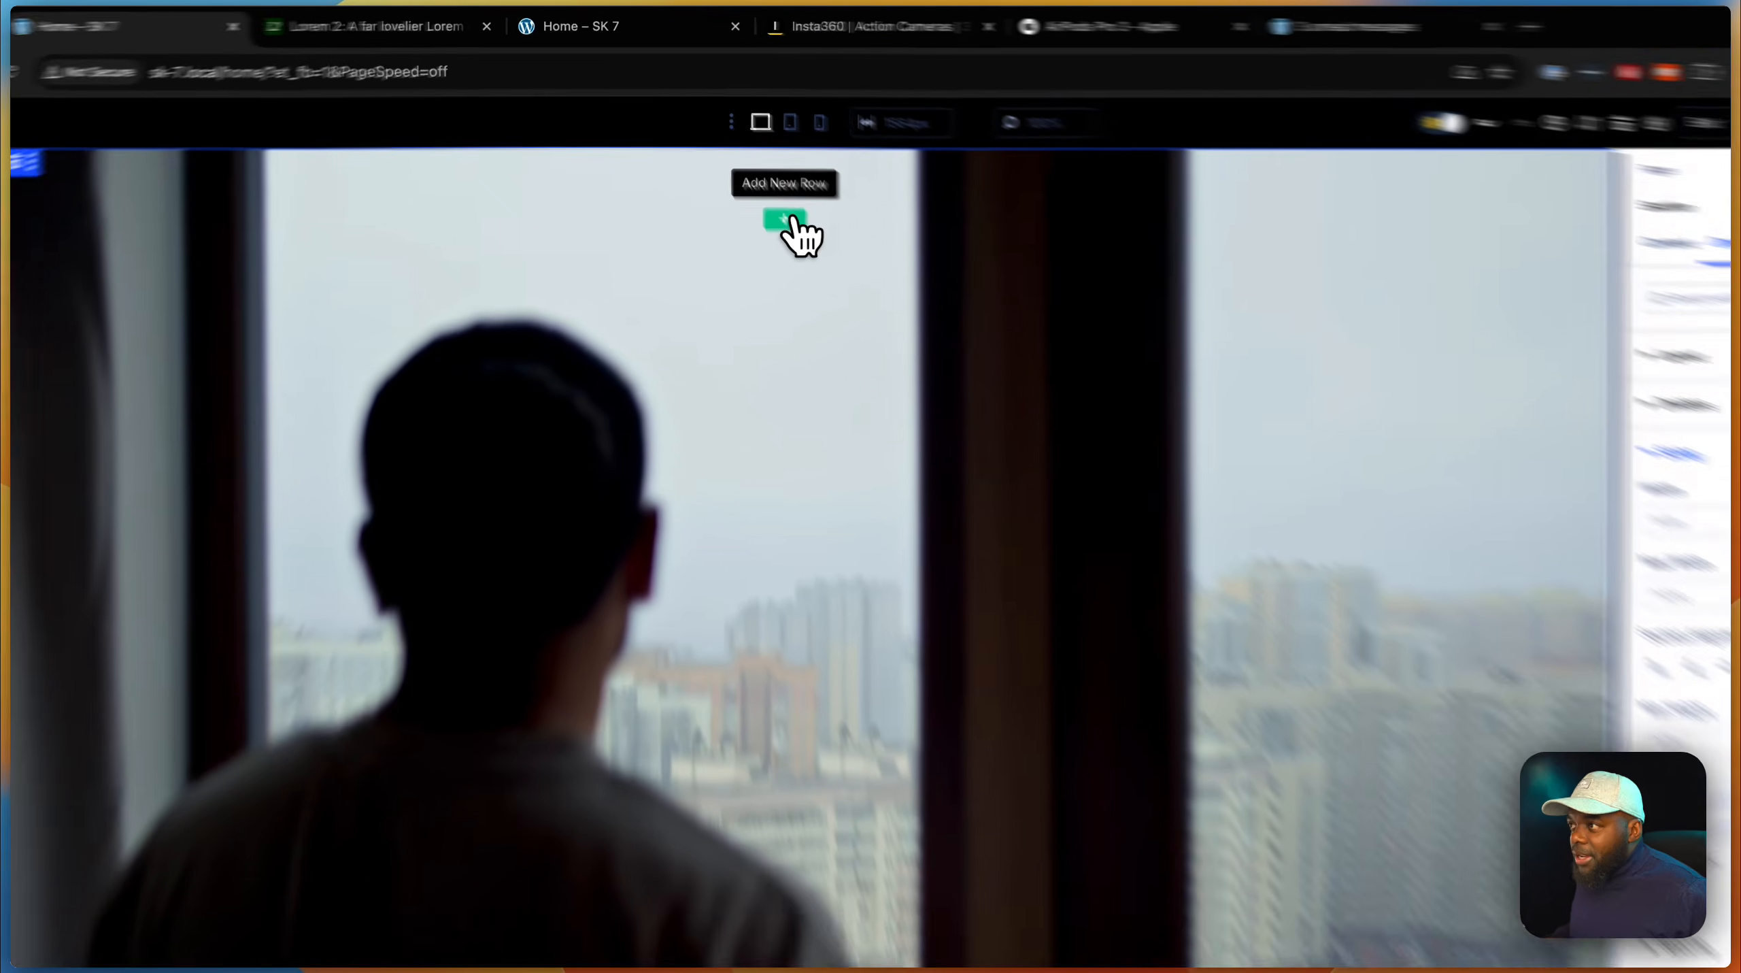
pyautogui.click(760, 190)
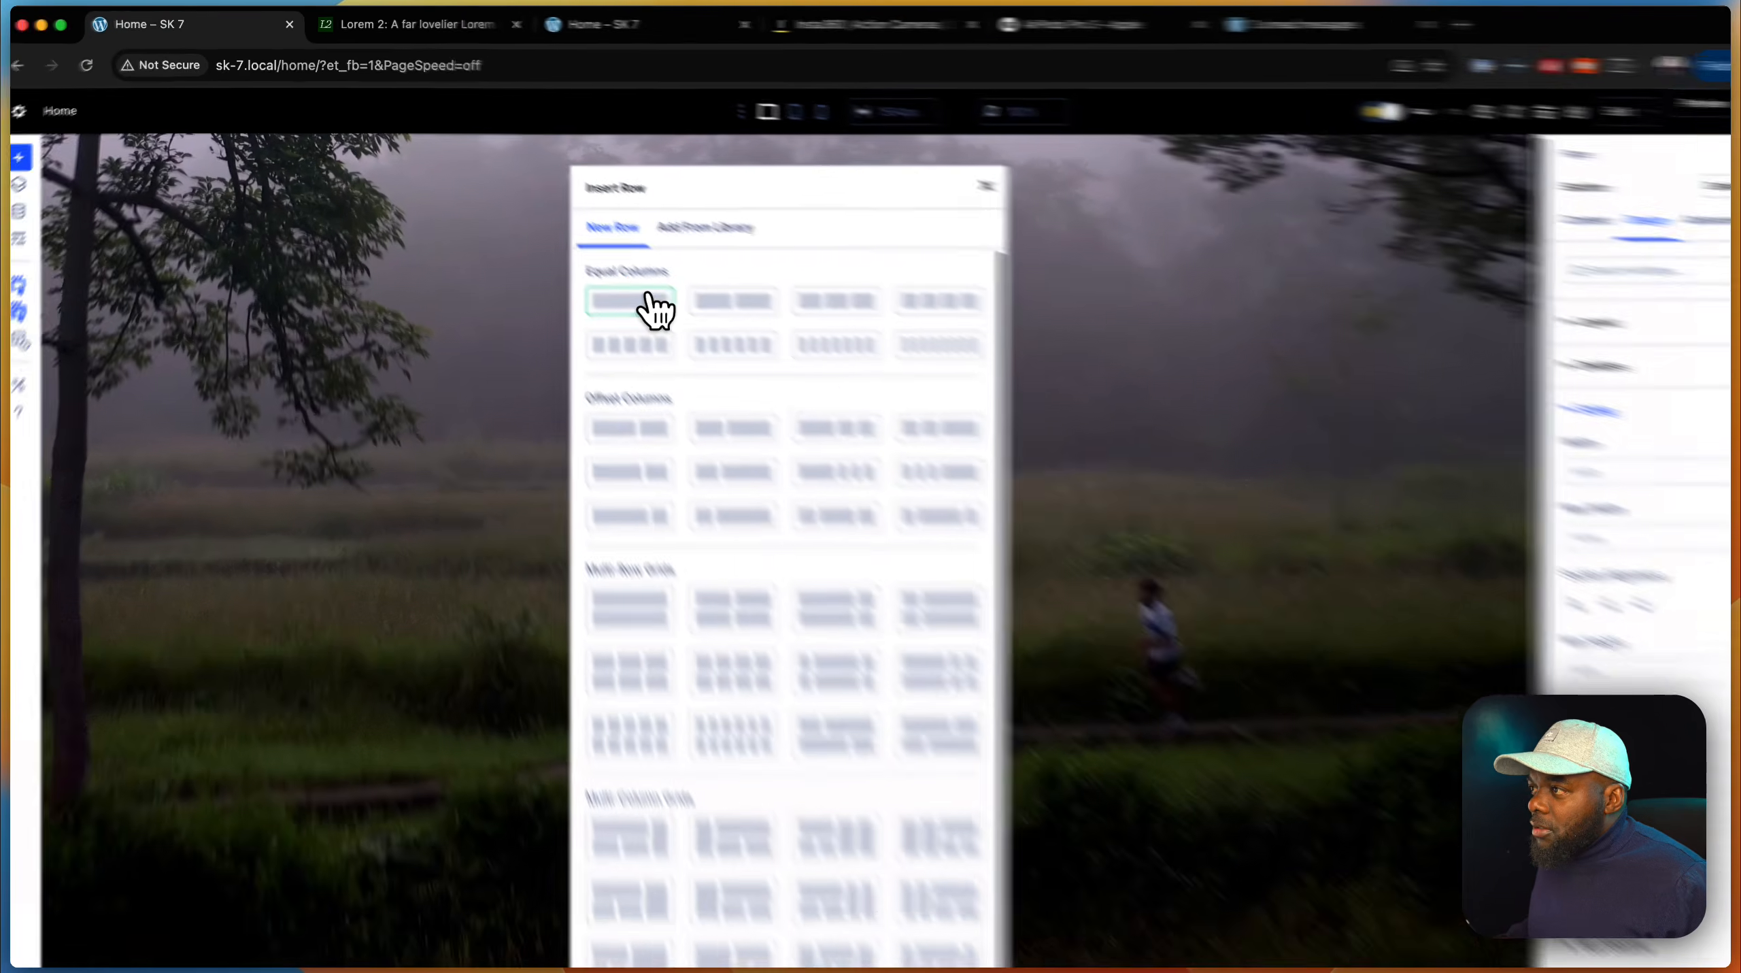
pyautogui.click(636, 287)
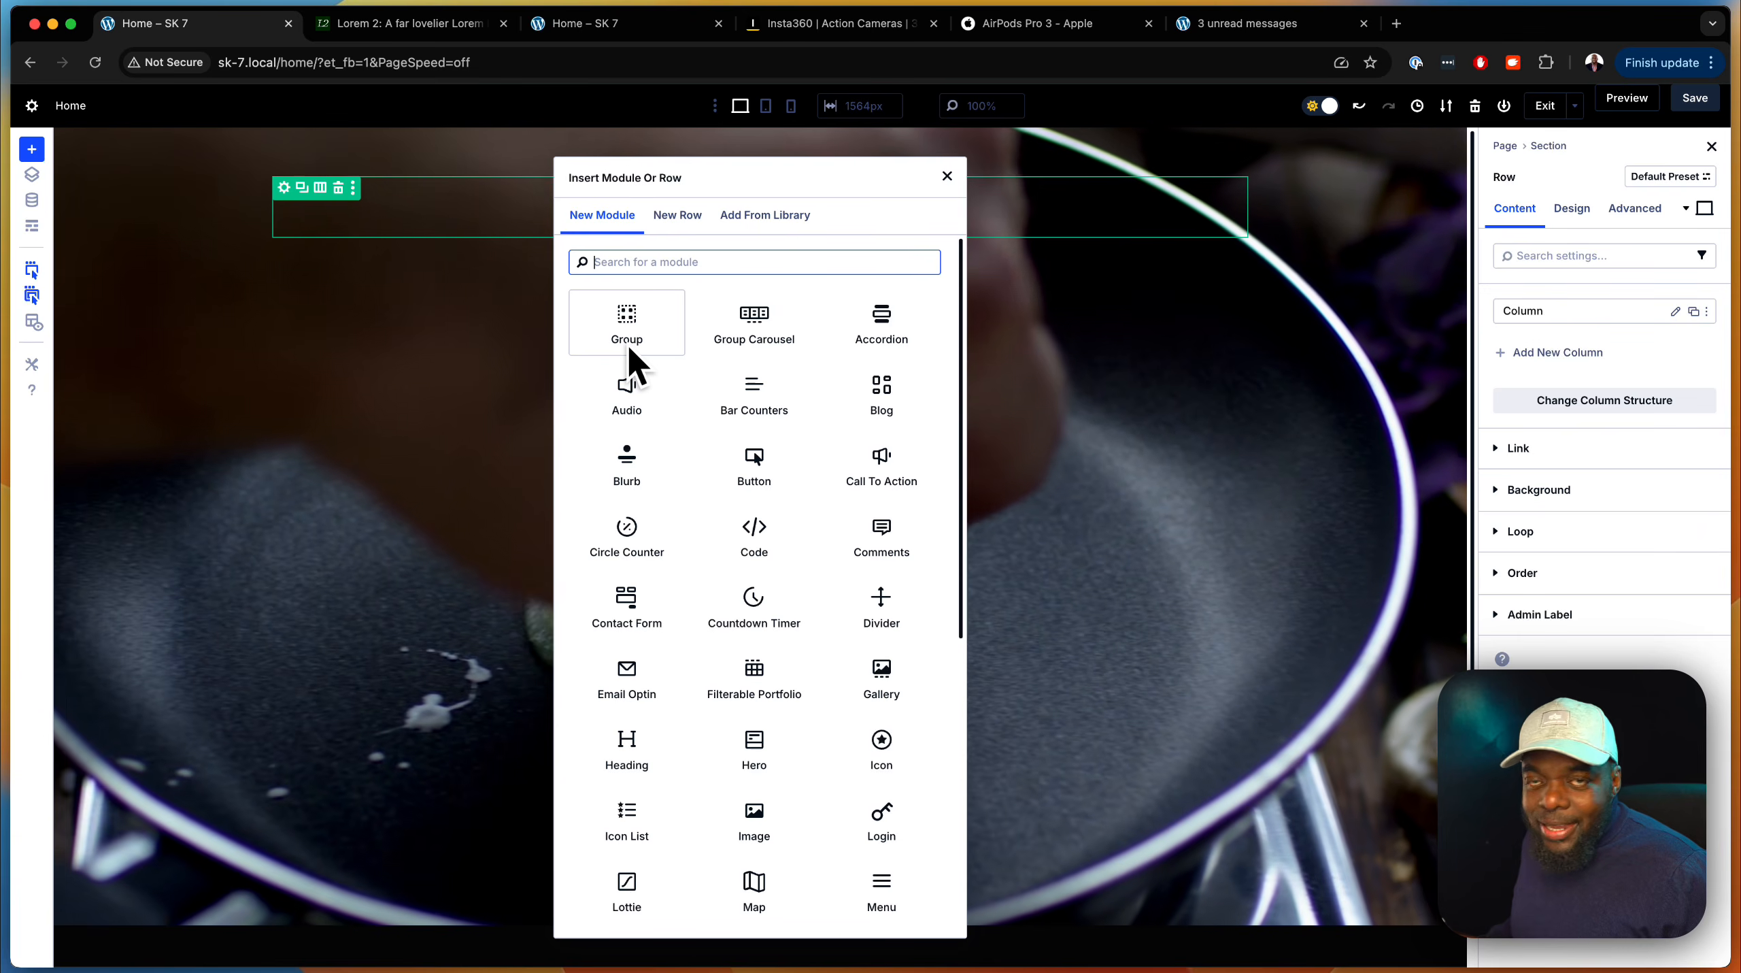
pyautogui.write('text')
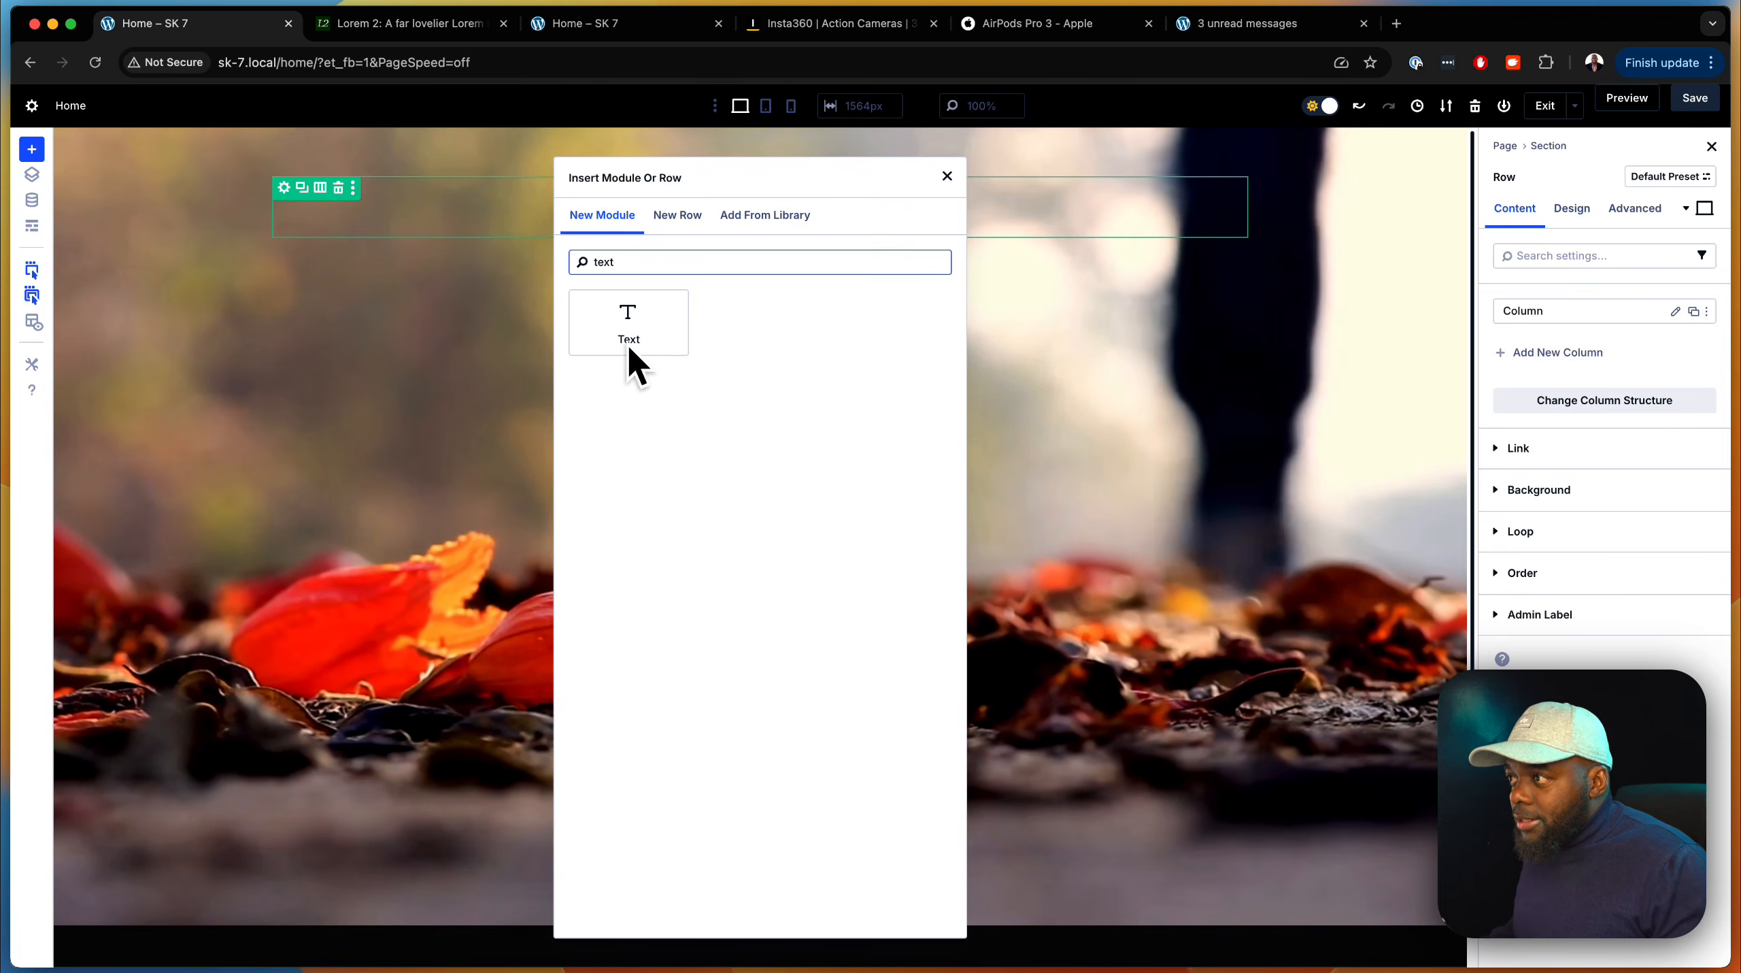
pyautogui.click(636, 354)
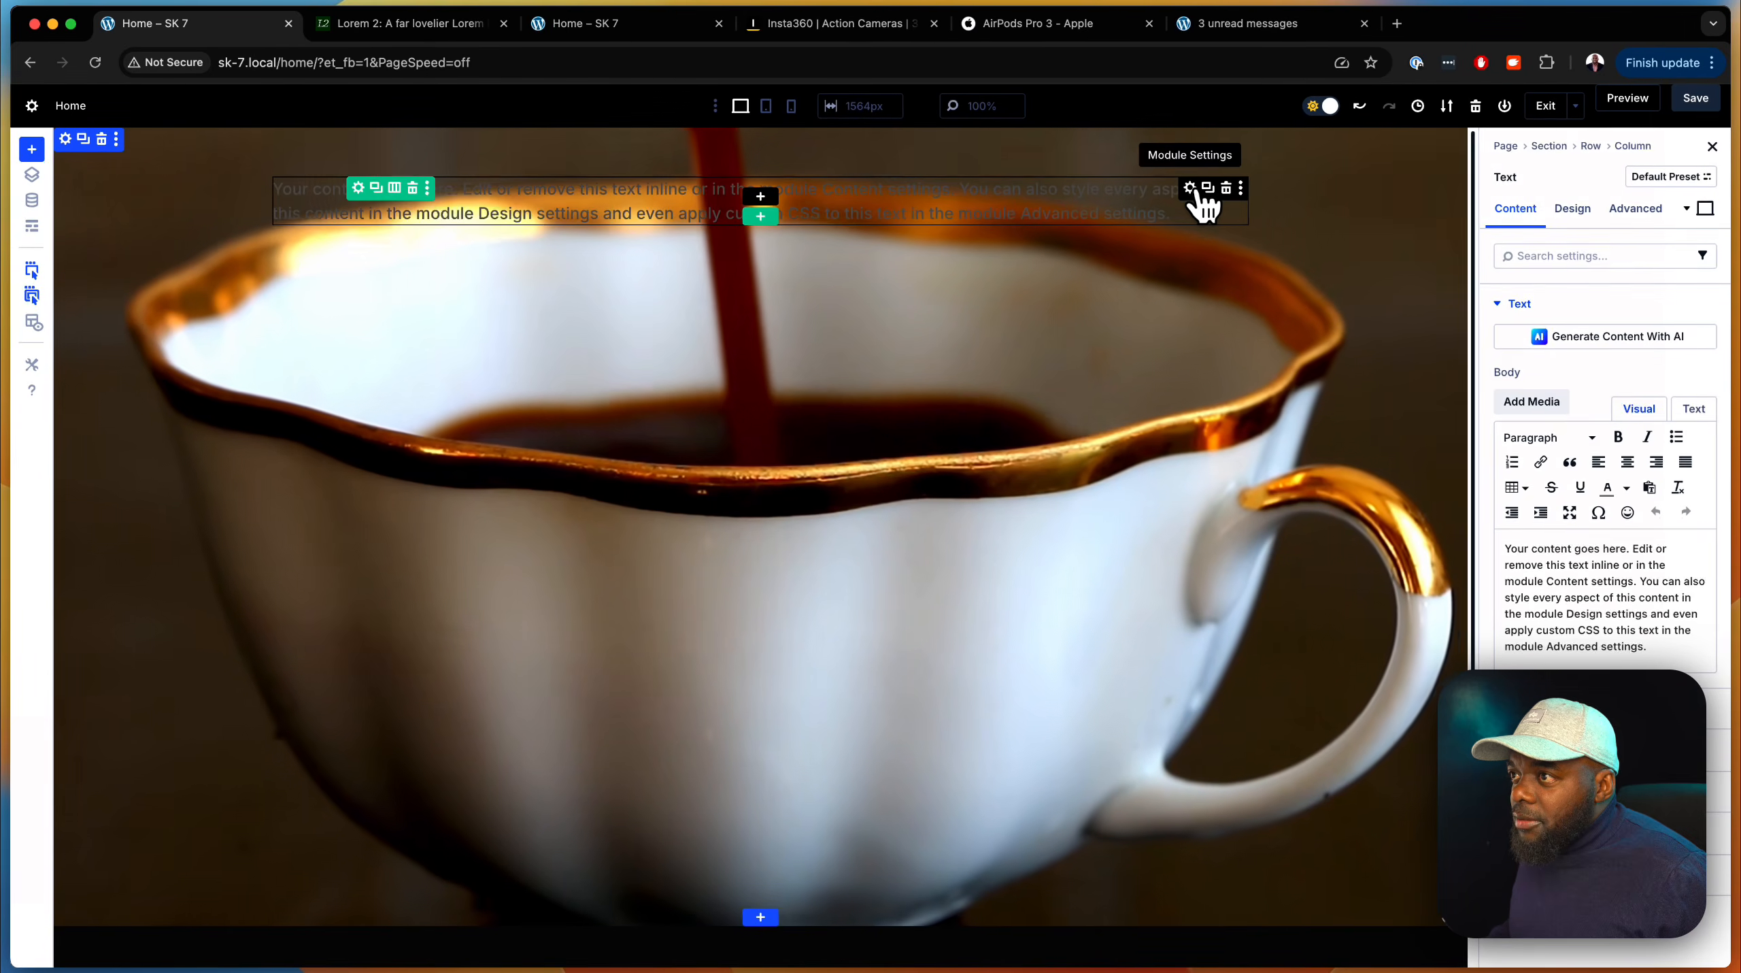
pyautogui.click(1208, 190)
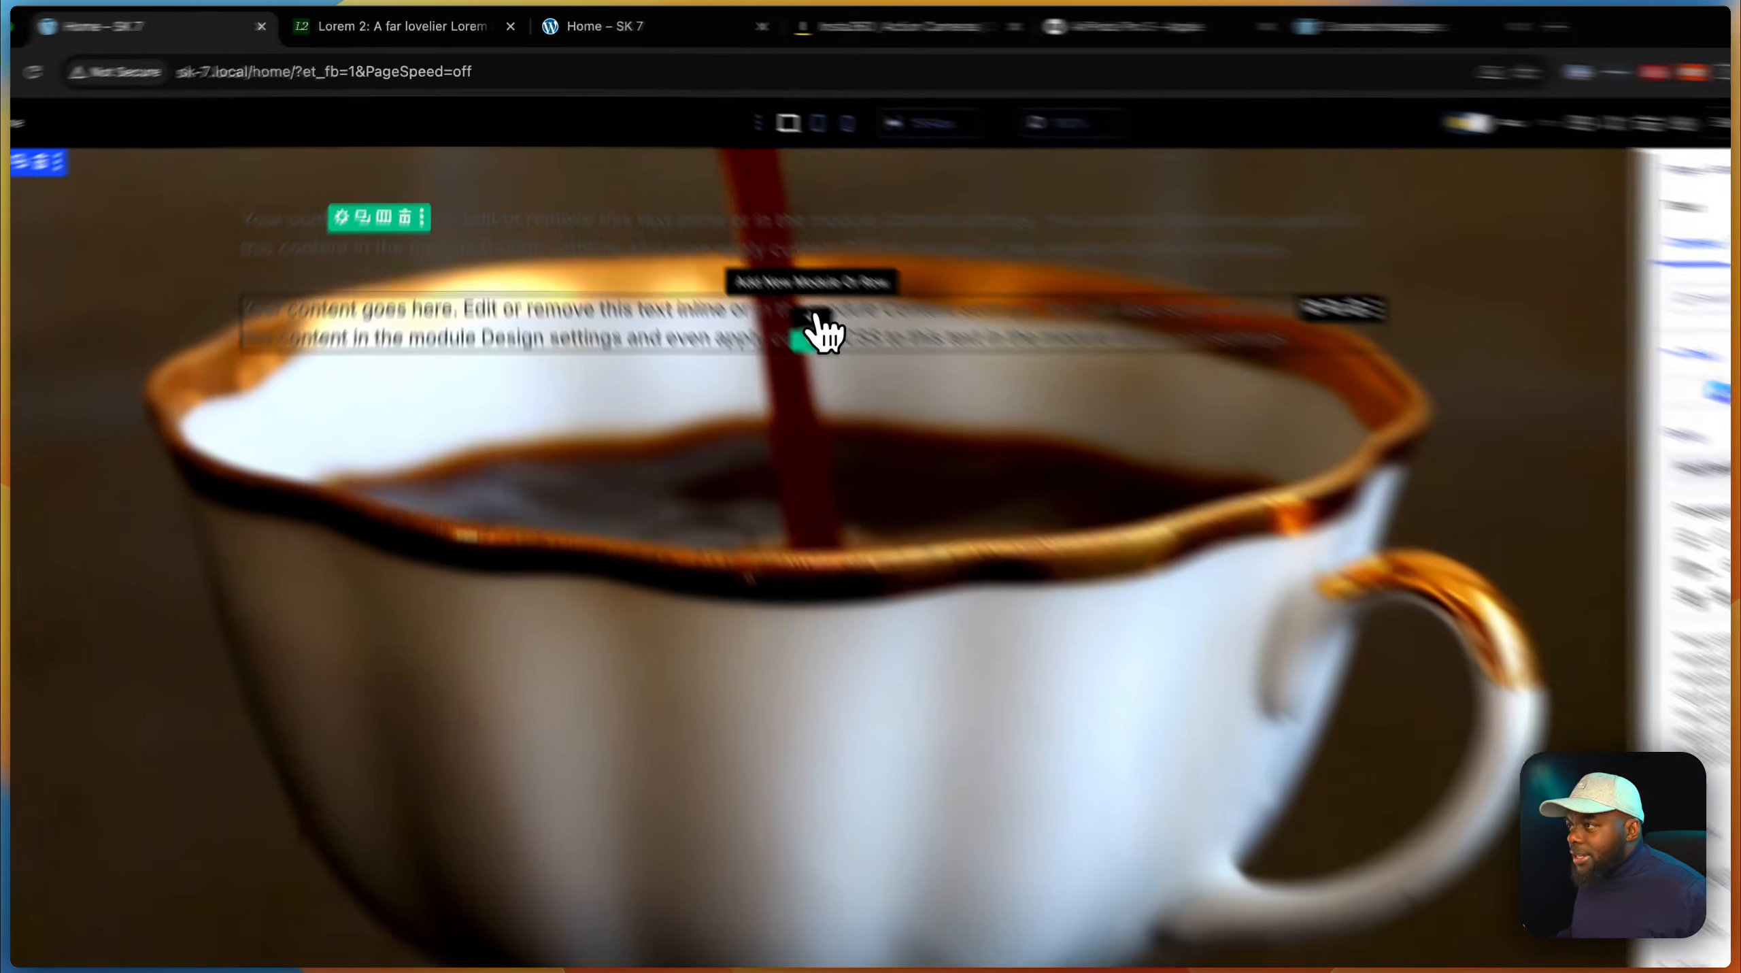
# Insert a Group below the second Text module and place two Button modules inside it
pyautogui.click(760, 274)
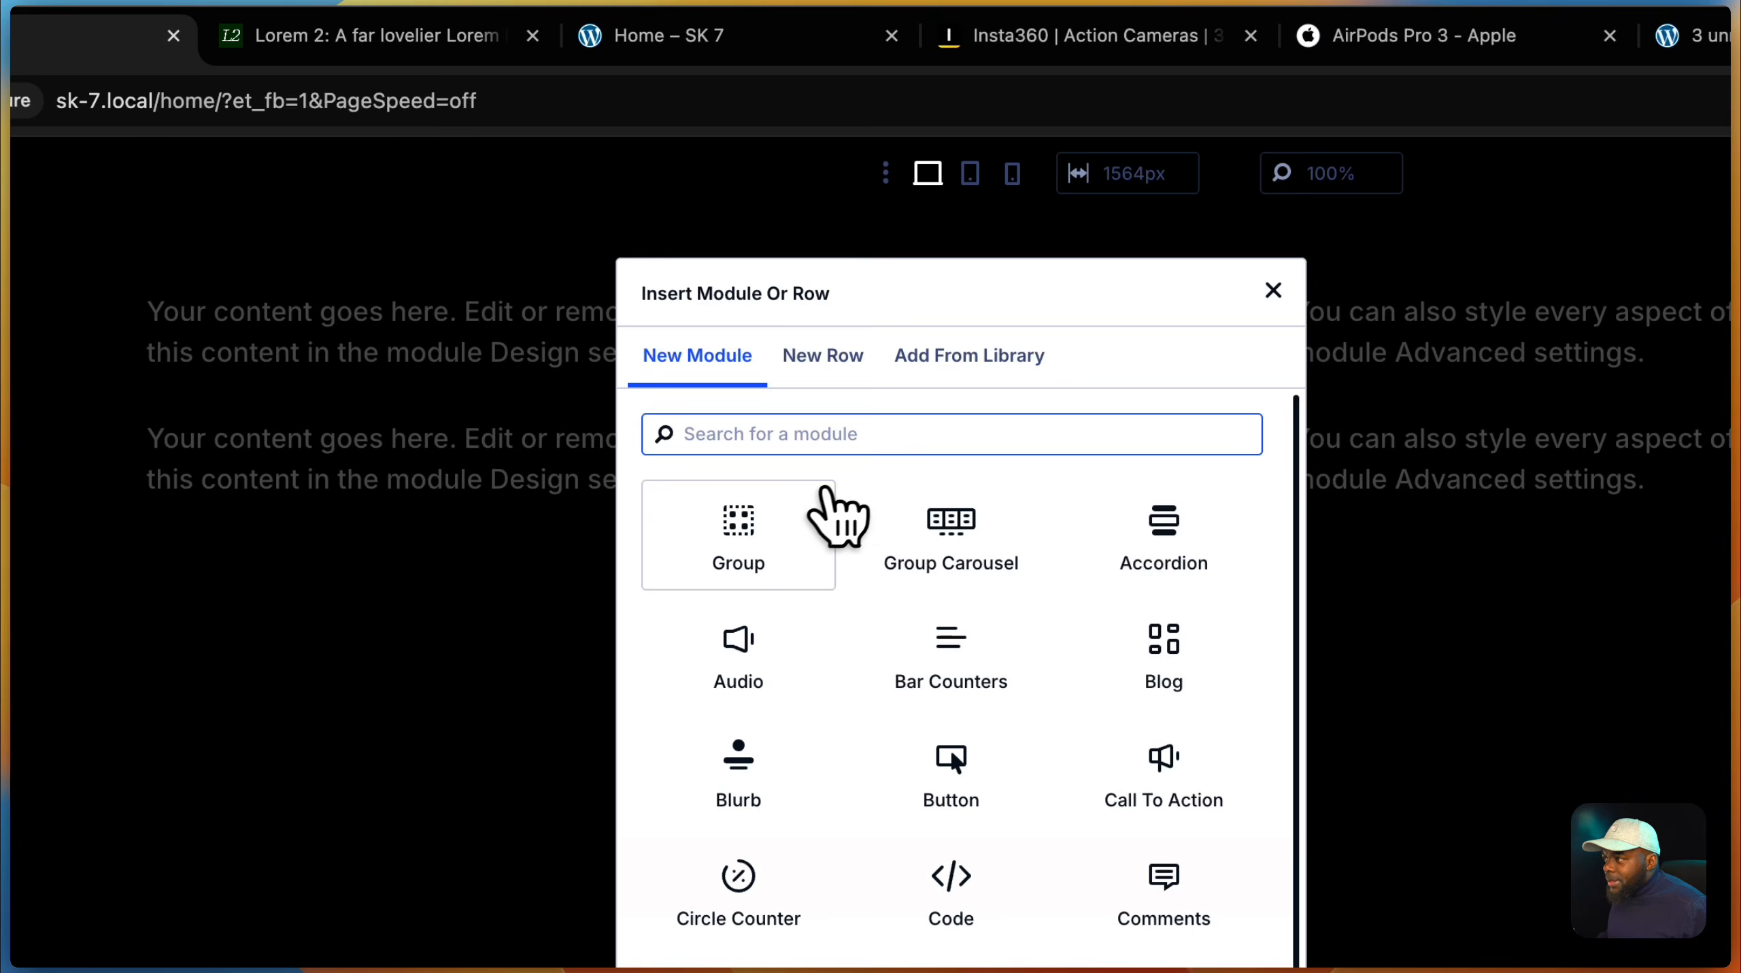
pyautogui.click(775, 518)
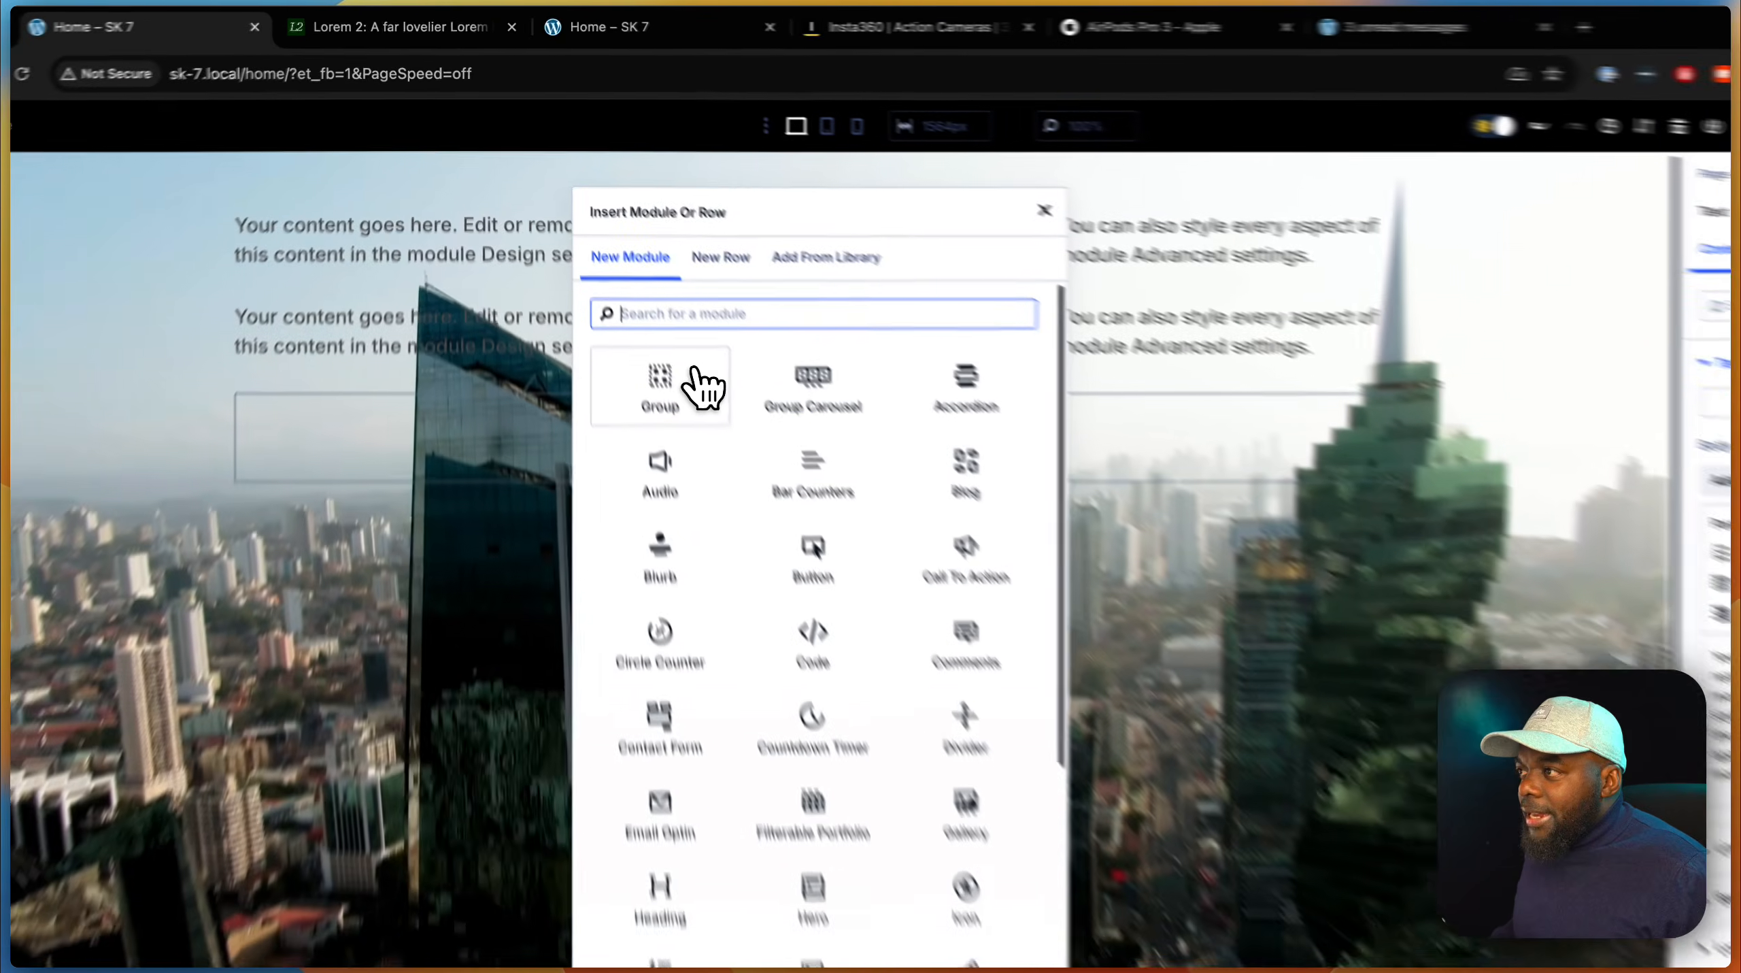
pyautogui.write('b')
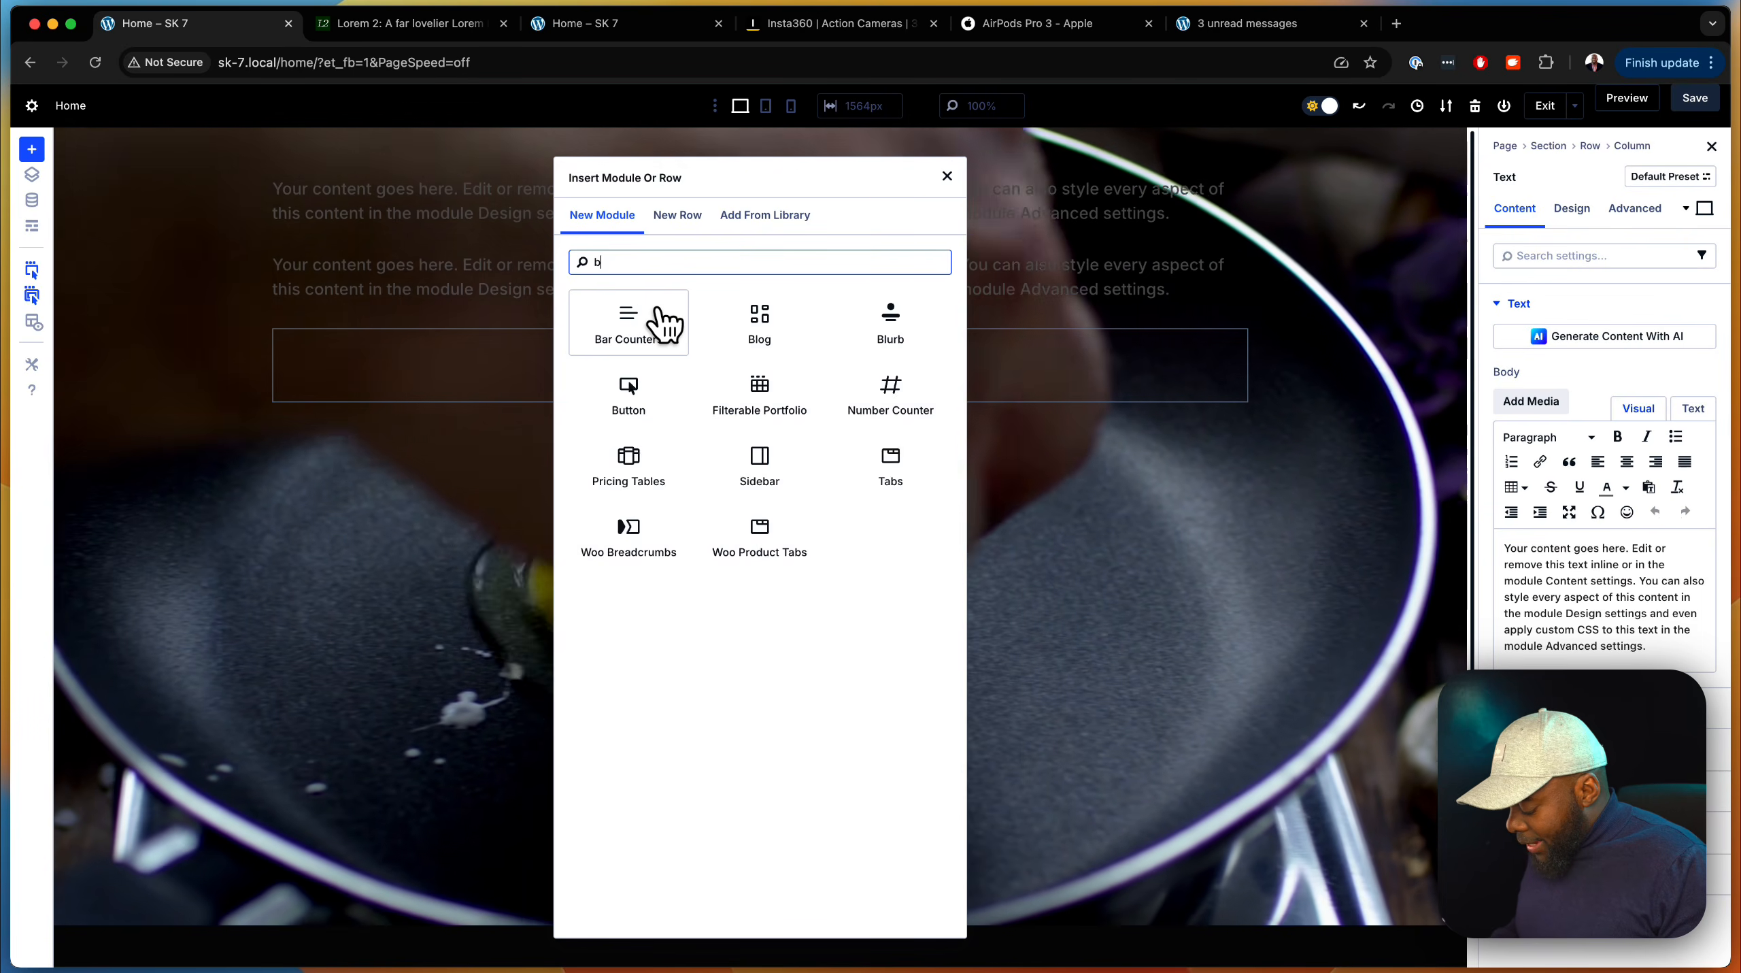
pyautogui.write('utton')
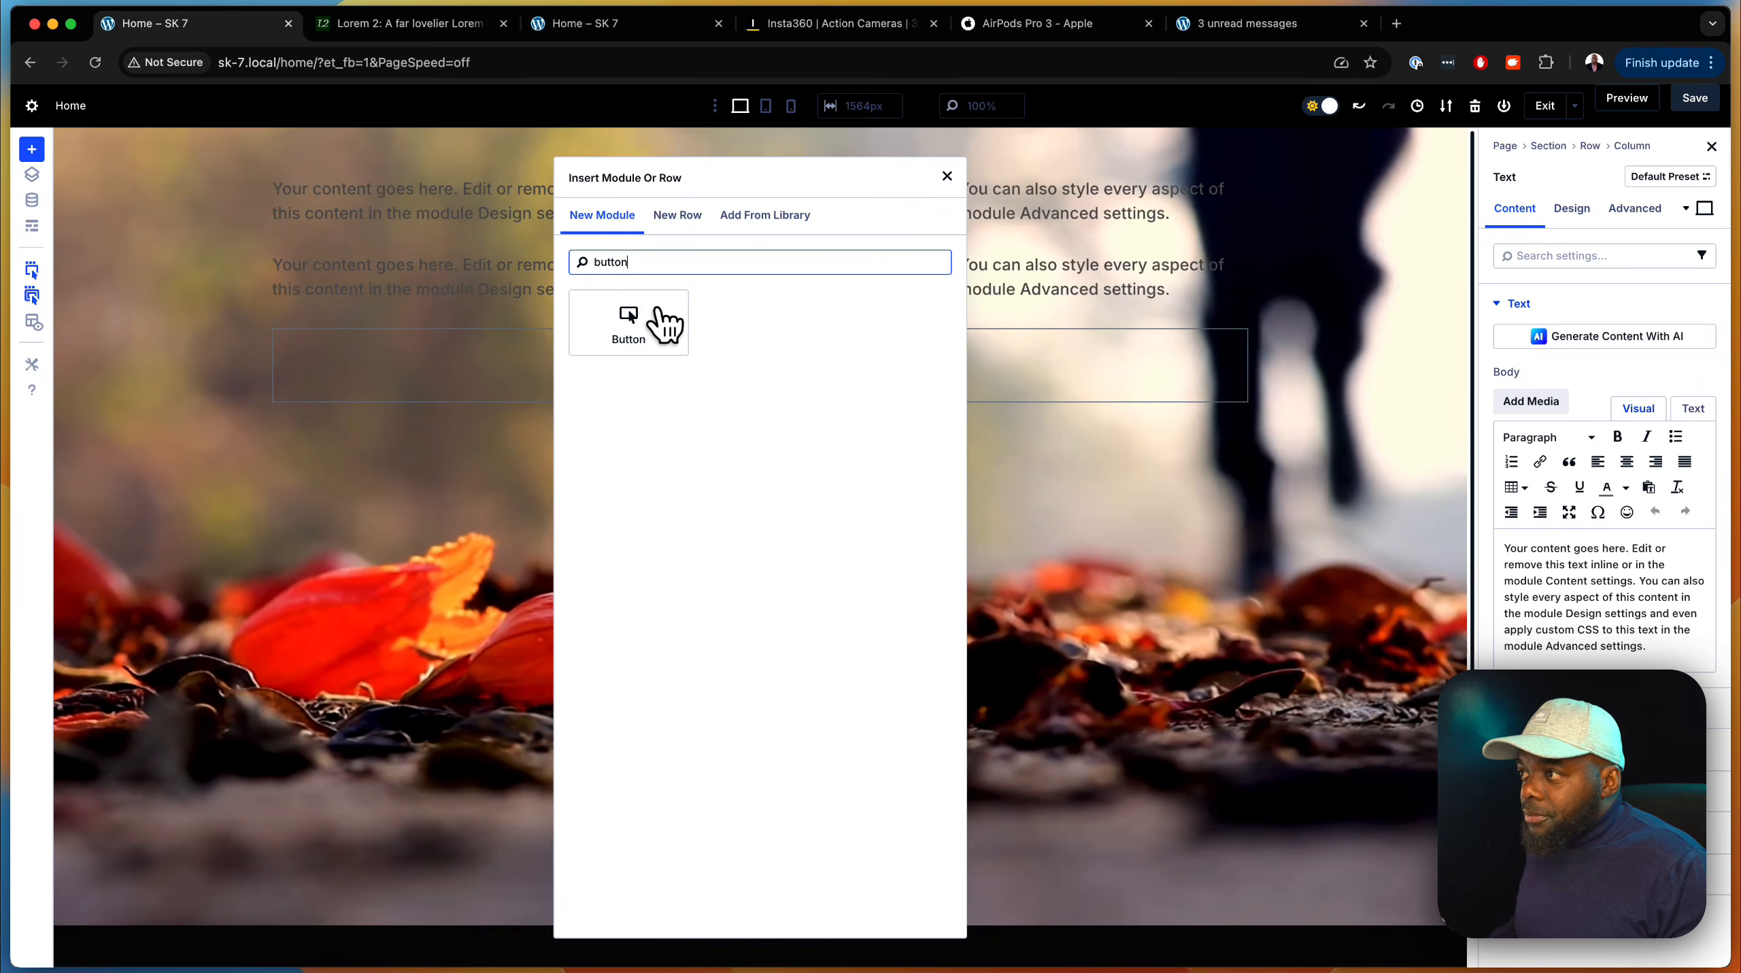
pyautogui.click(664, 326)
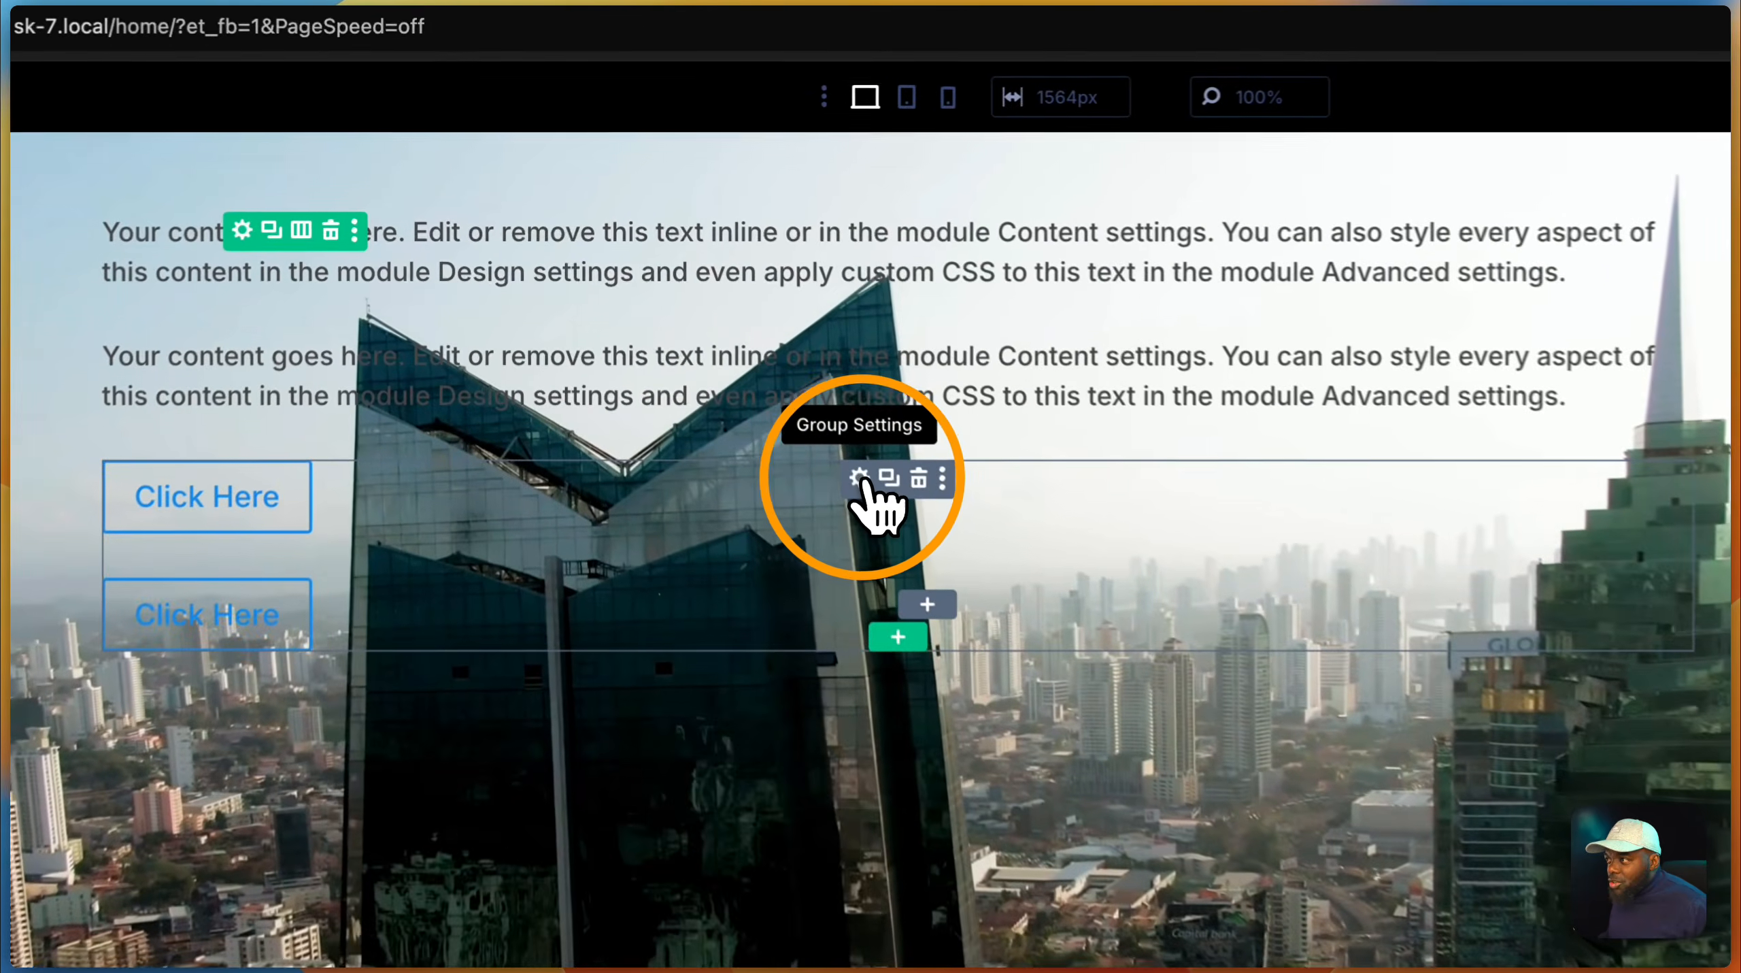
# Set the button group's layout direction to Row
pyautogui.click(861, 478)
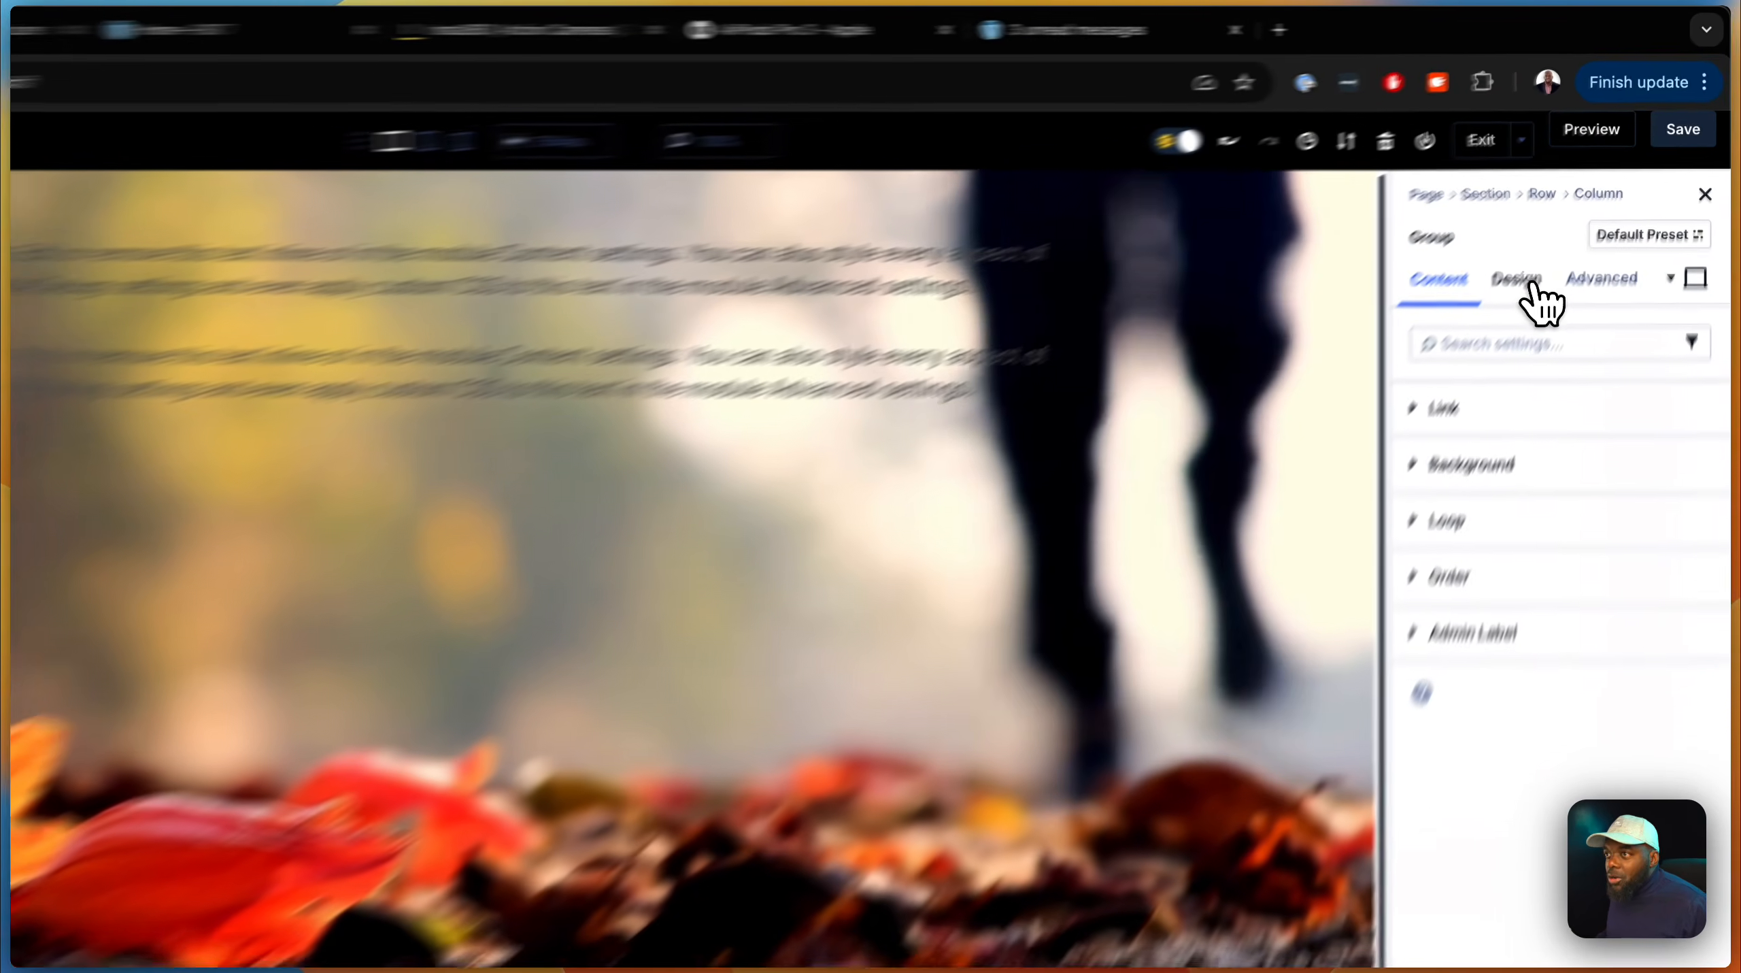
pyautogui.click(1574, 216)
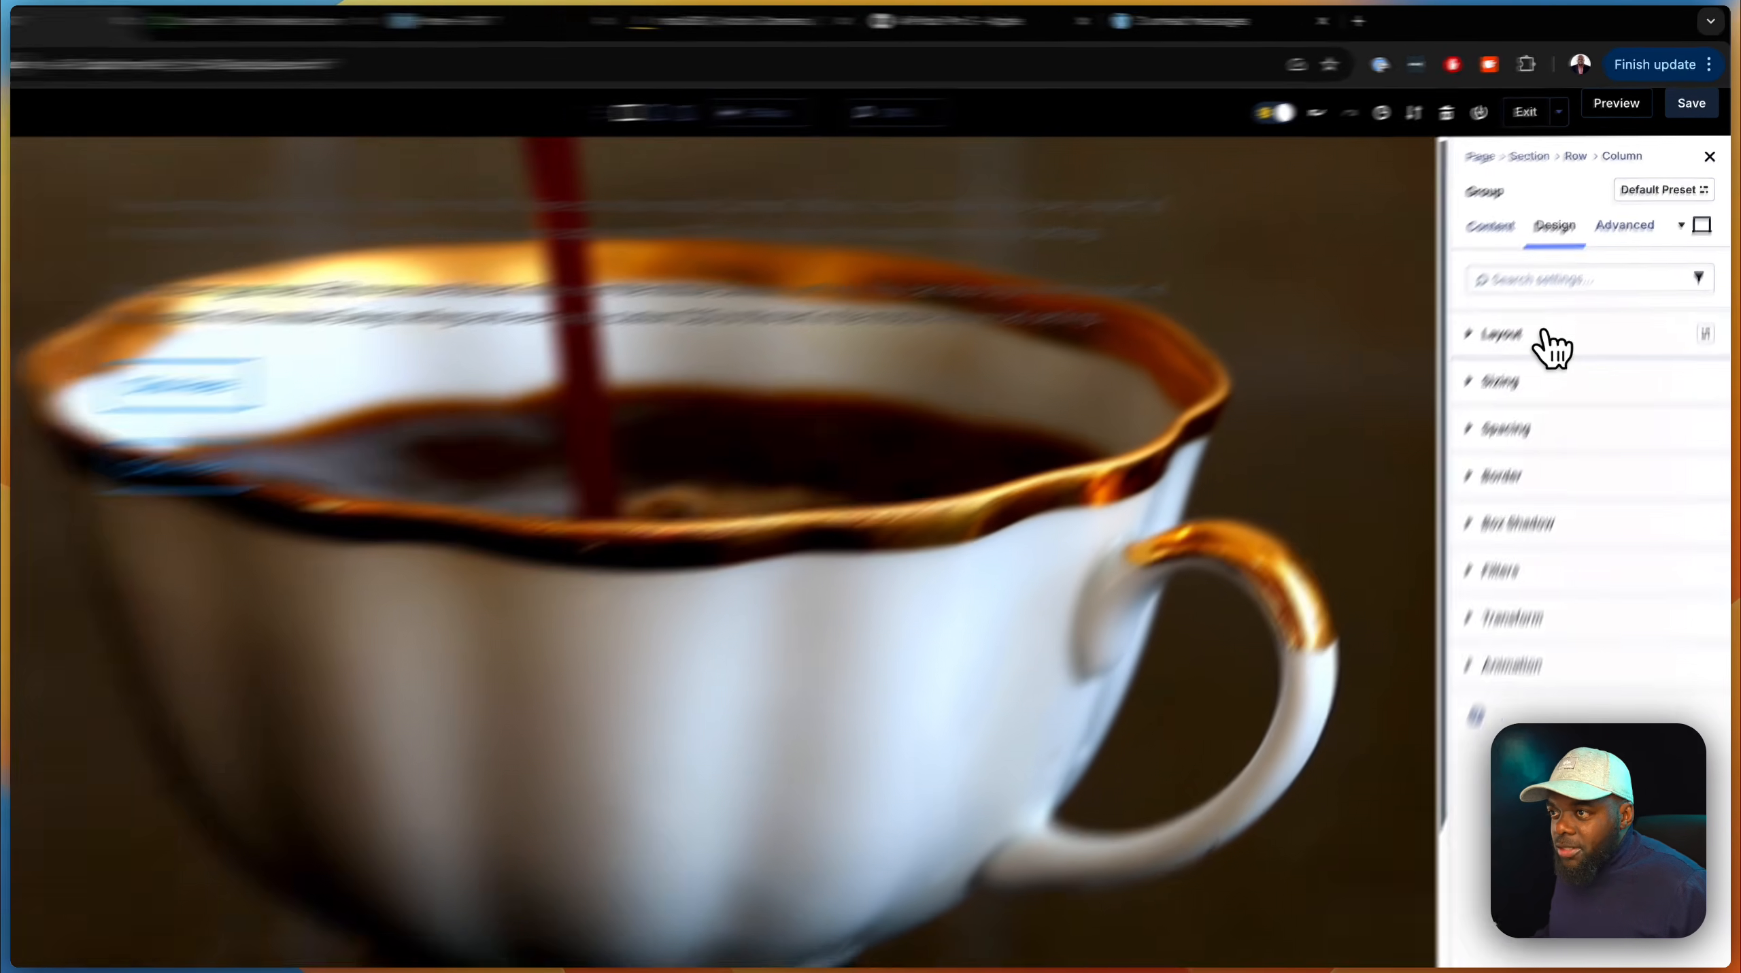
pyautogui.click(1561, 307)
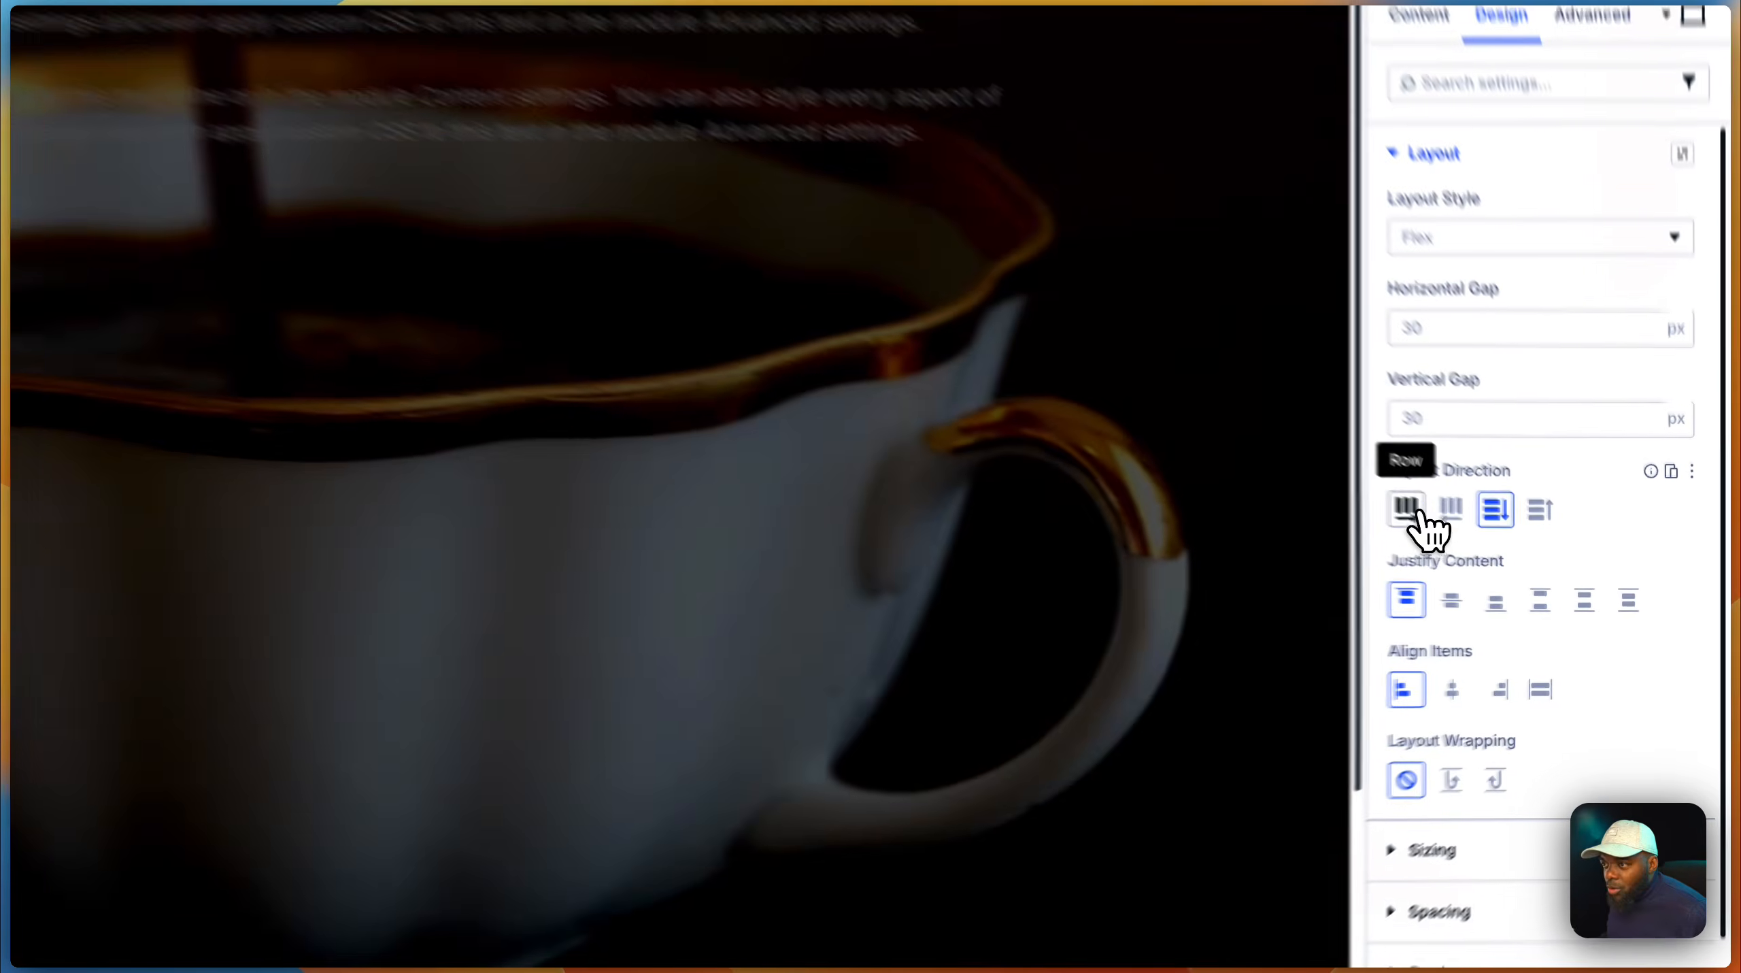
pyautogui.click(1508, 550)
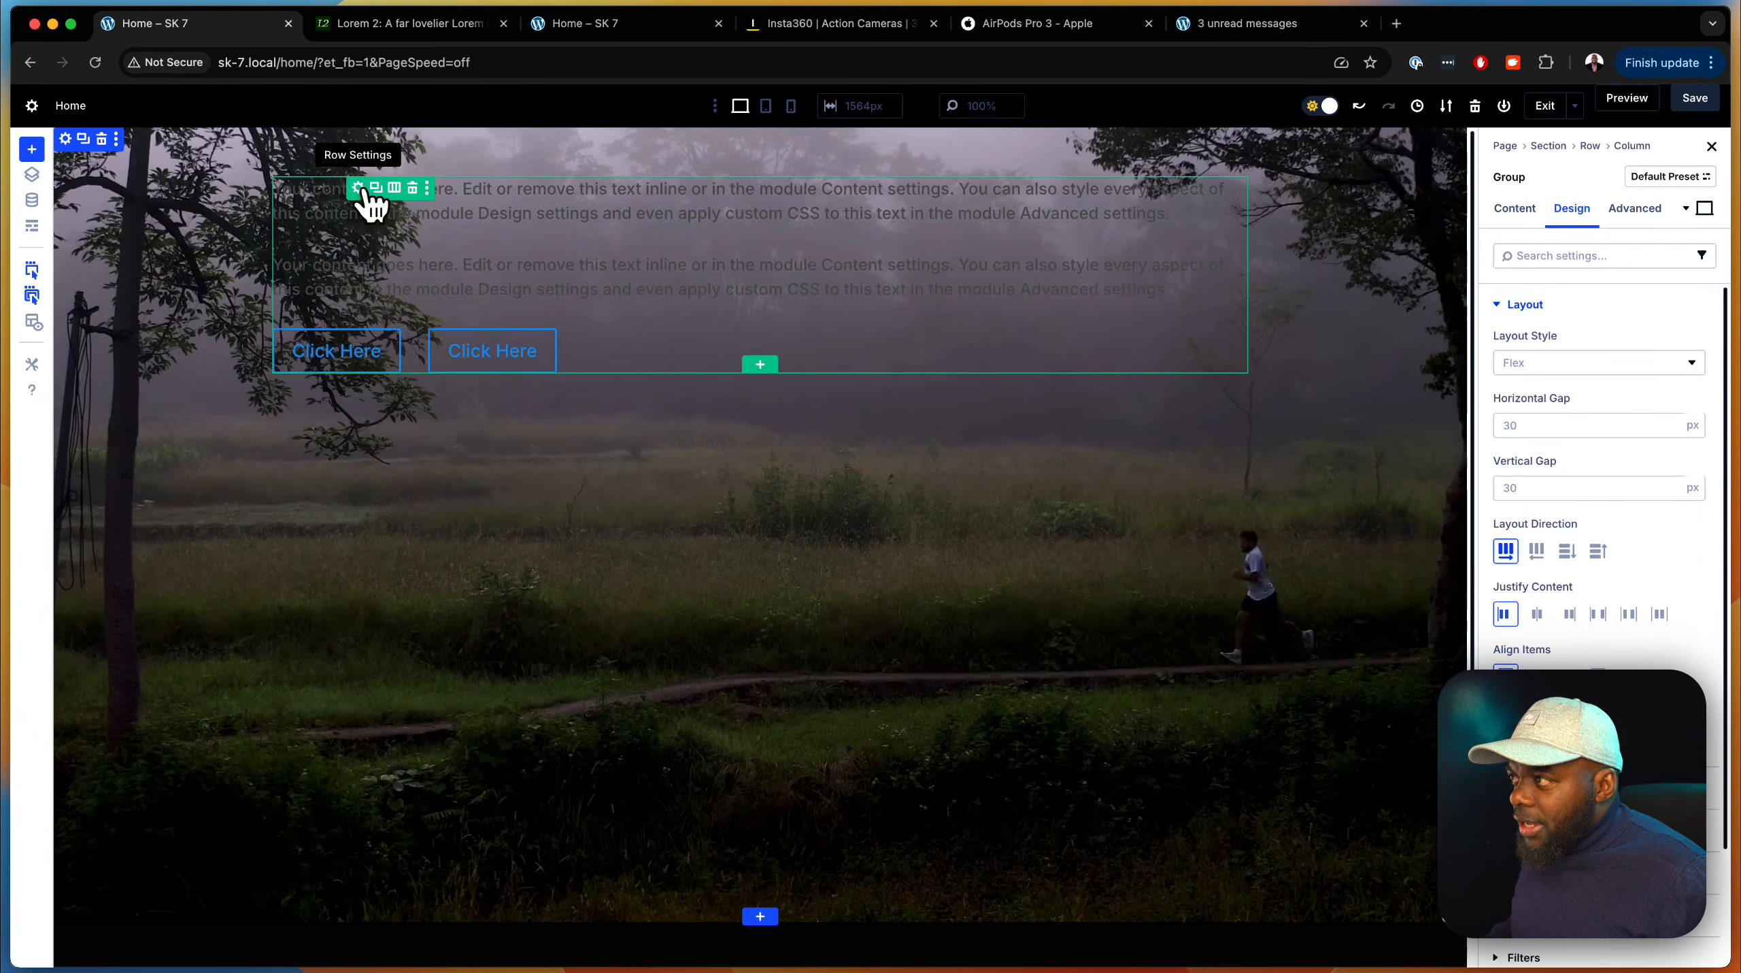
# Set the row's width and max width to 100% in its sizing settings
pyautogui.click(362, 190)
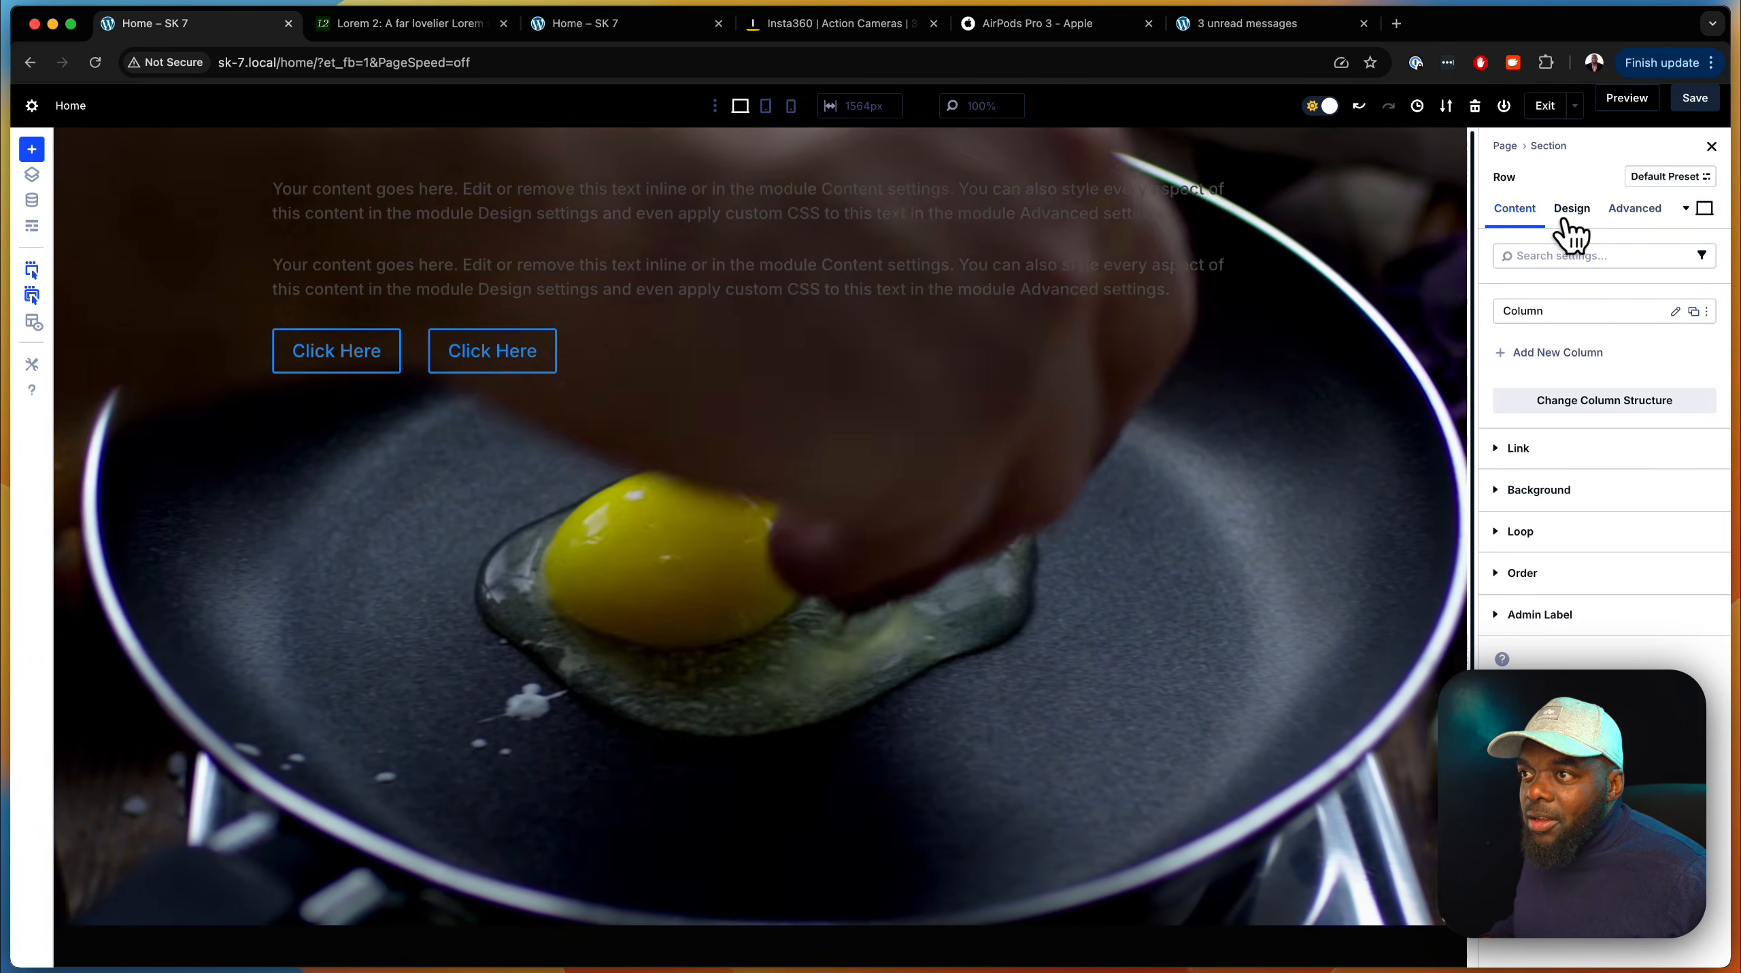
pyautogui.click(1569, 216)
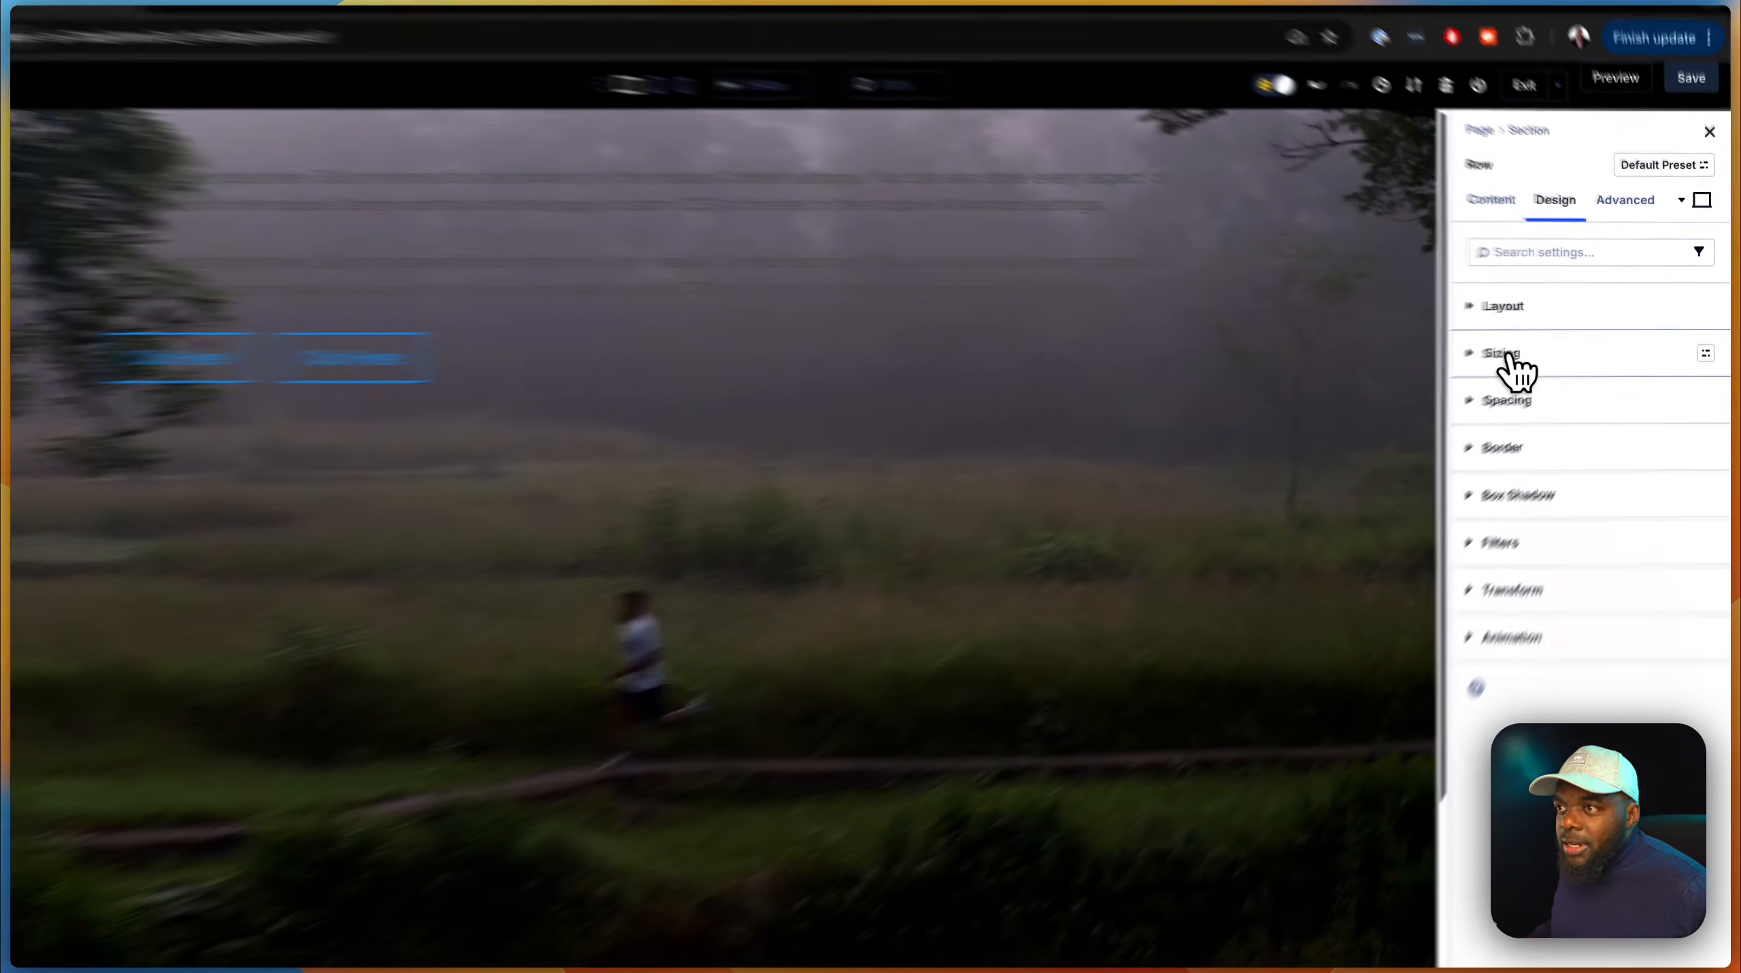
pyautogui.click(1529, 349)
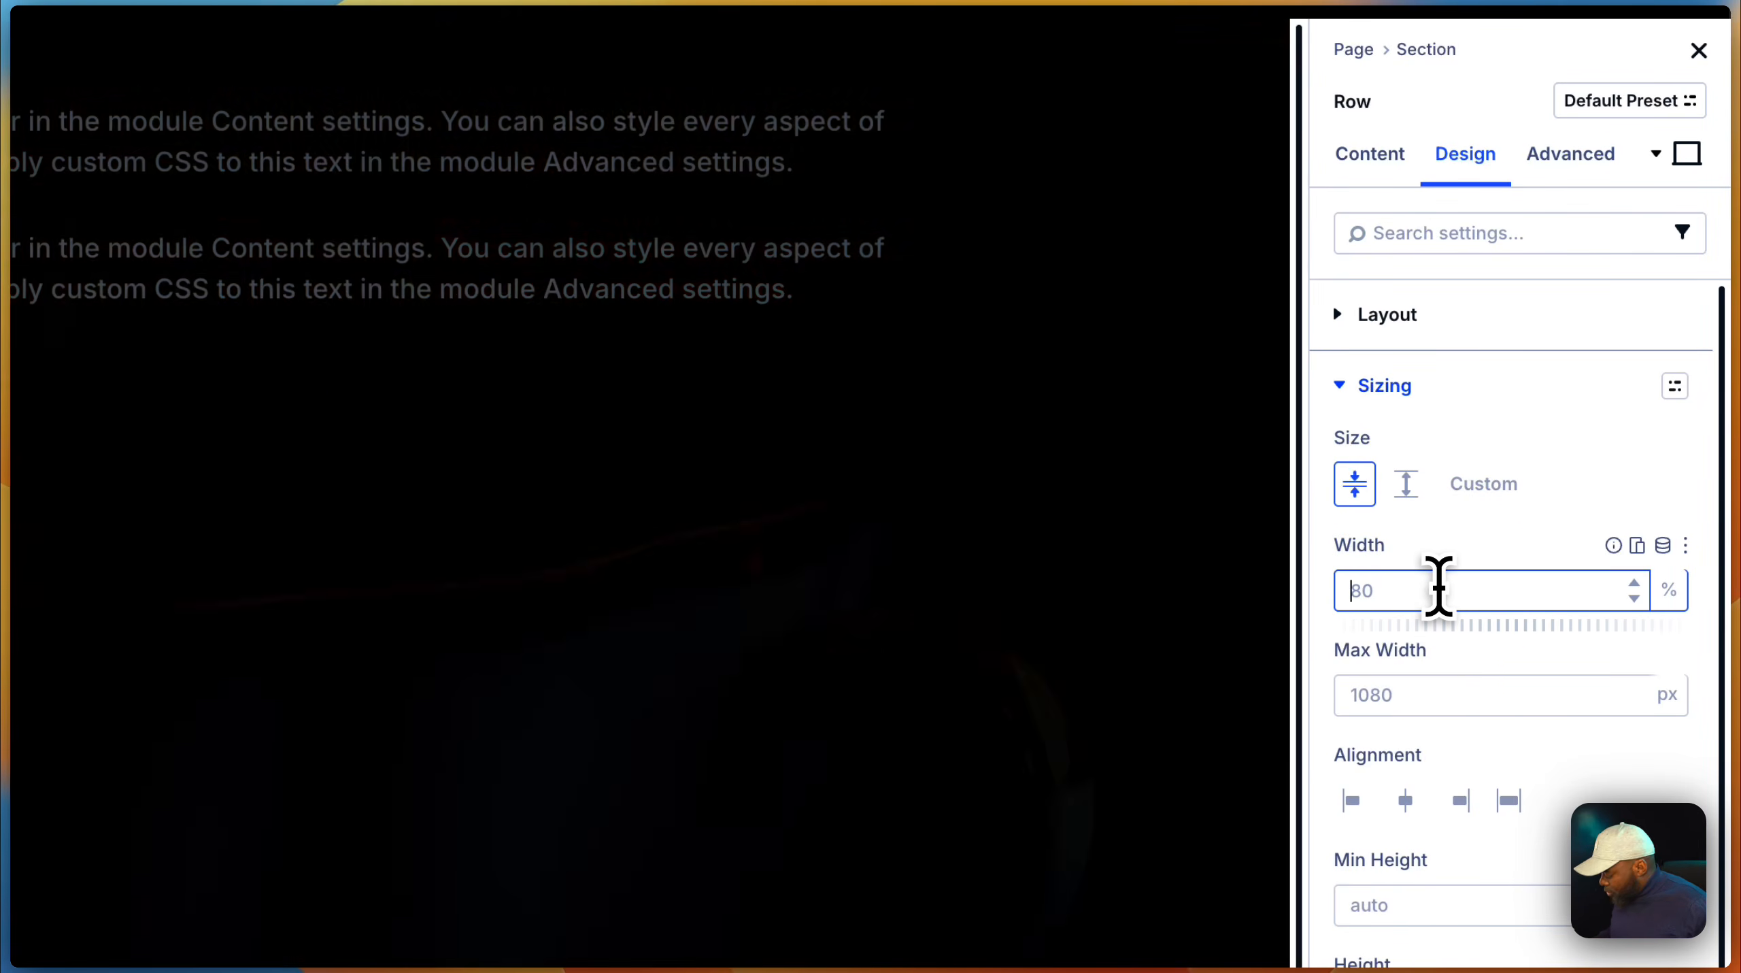
pyautogui.write('100%')
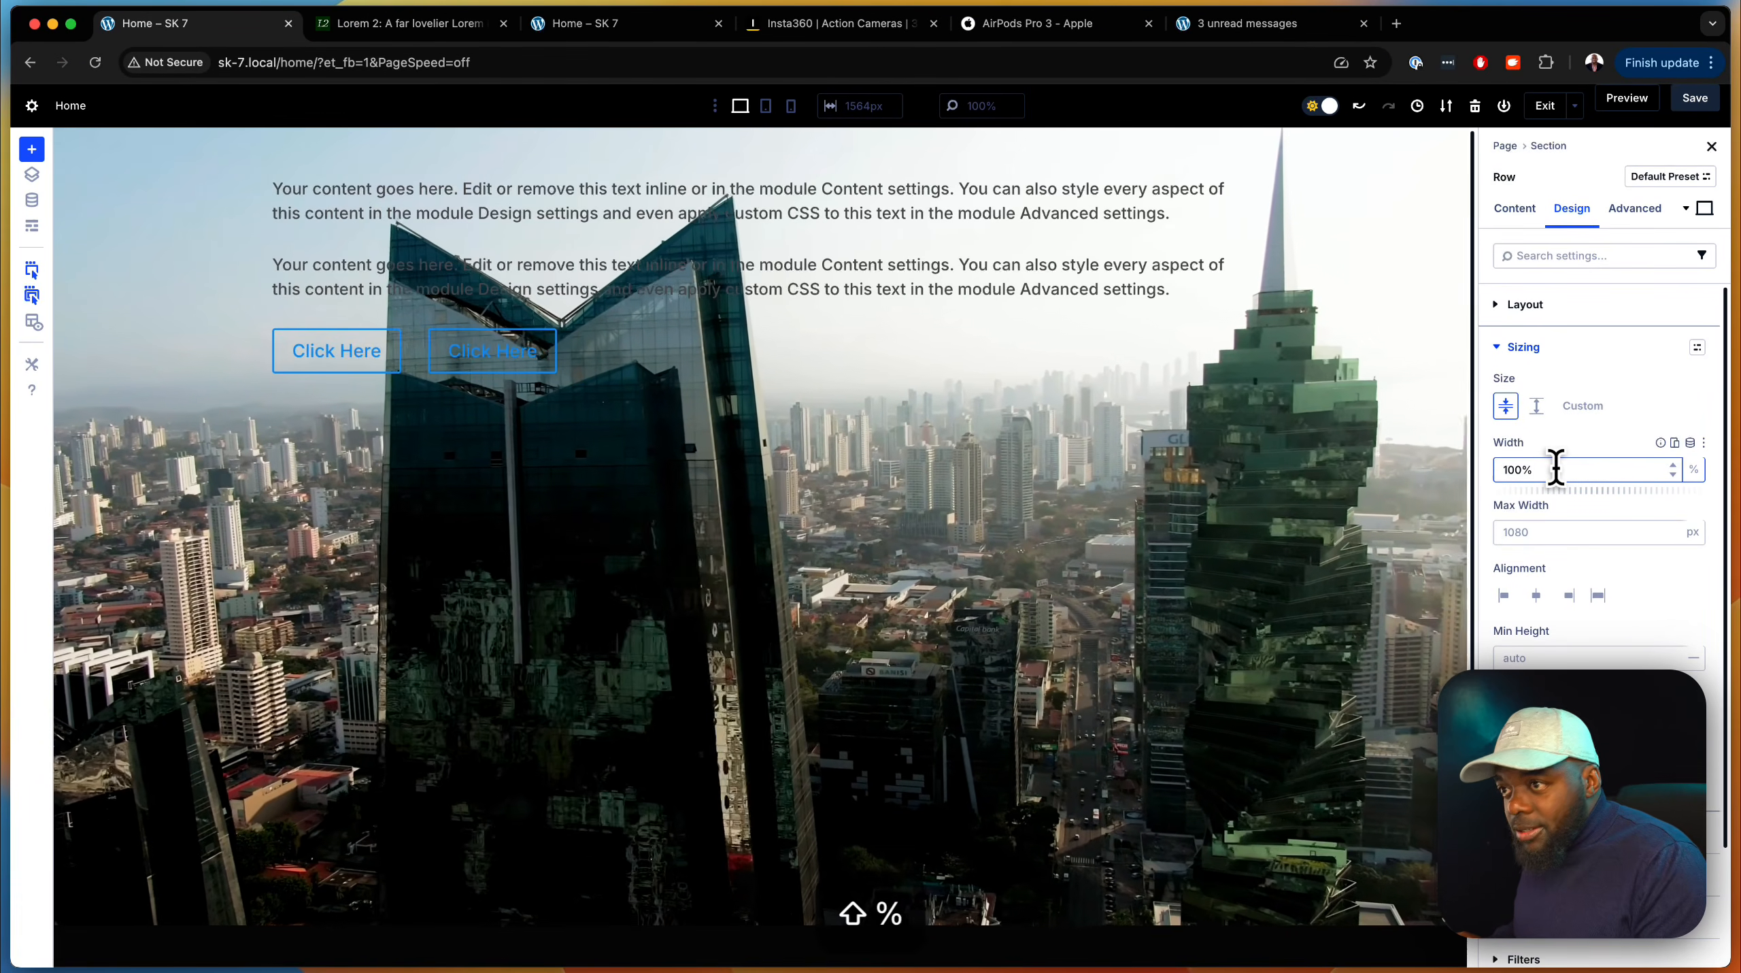
pyautogui.press('Tab')
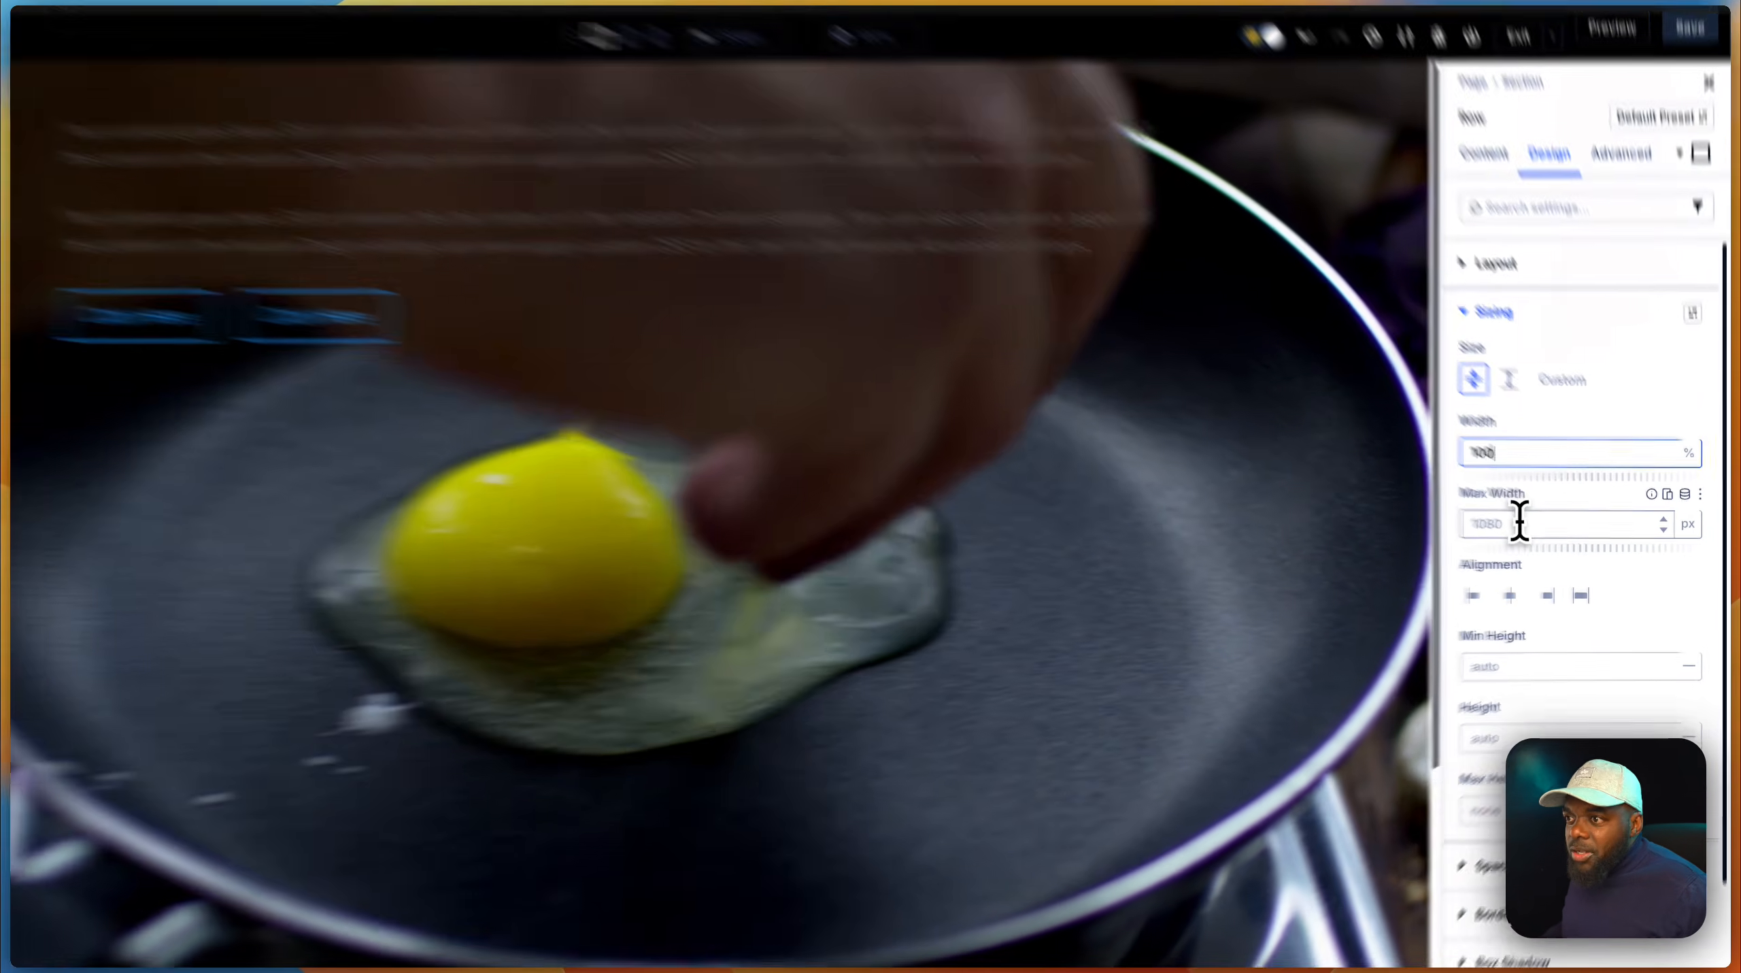
pyautogui.click(1550, 531)
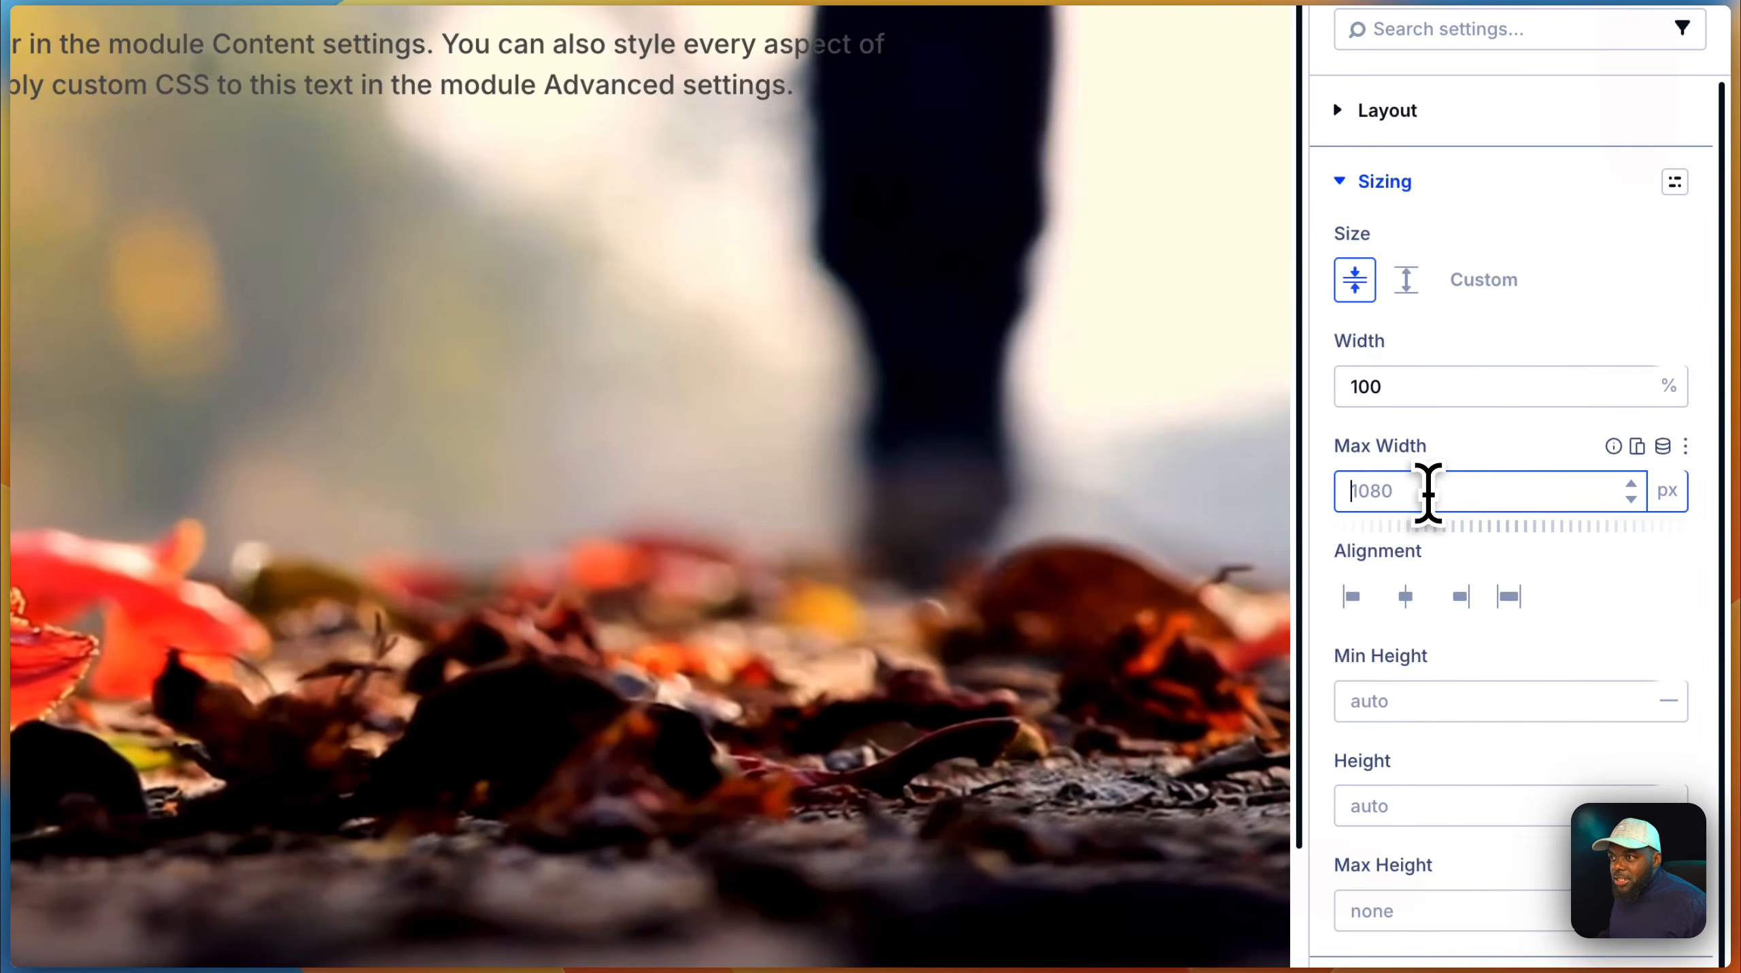
pyautogui.write('100%')
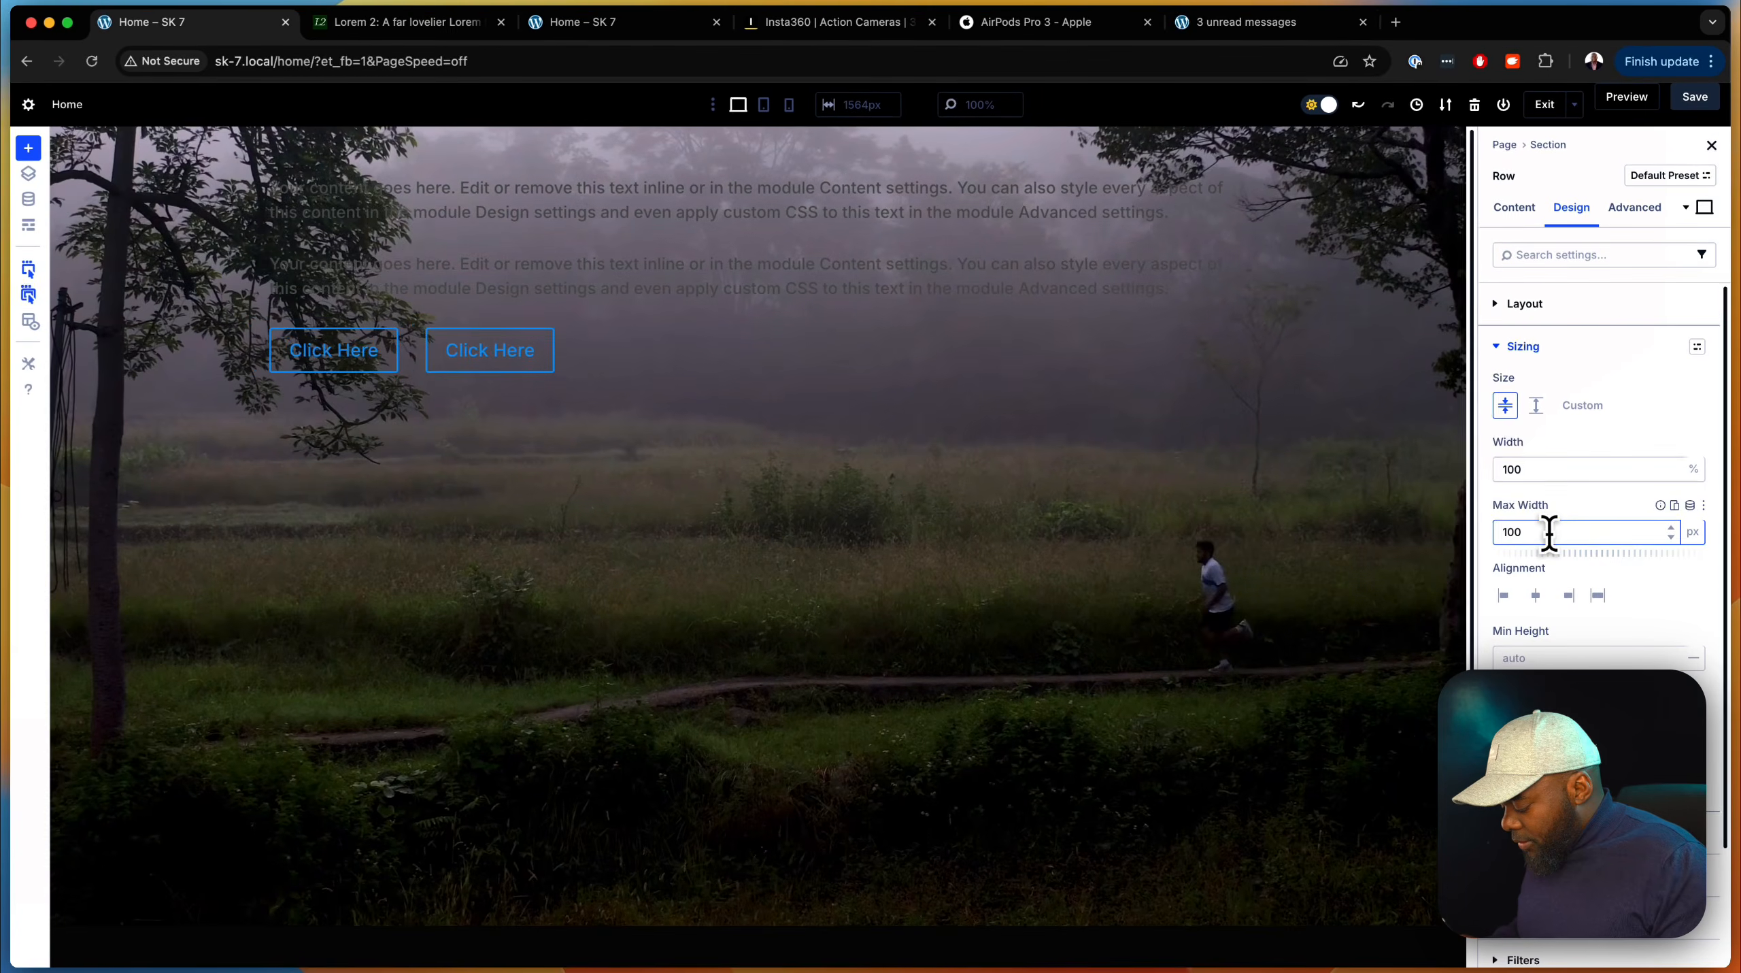
pyautogui.press('Return')
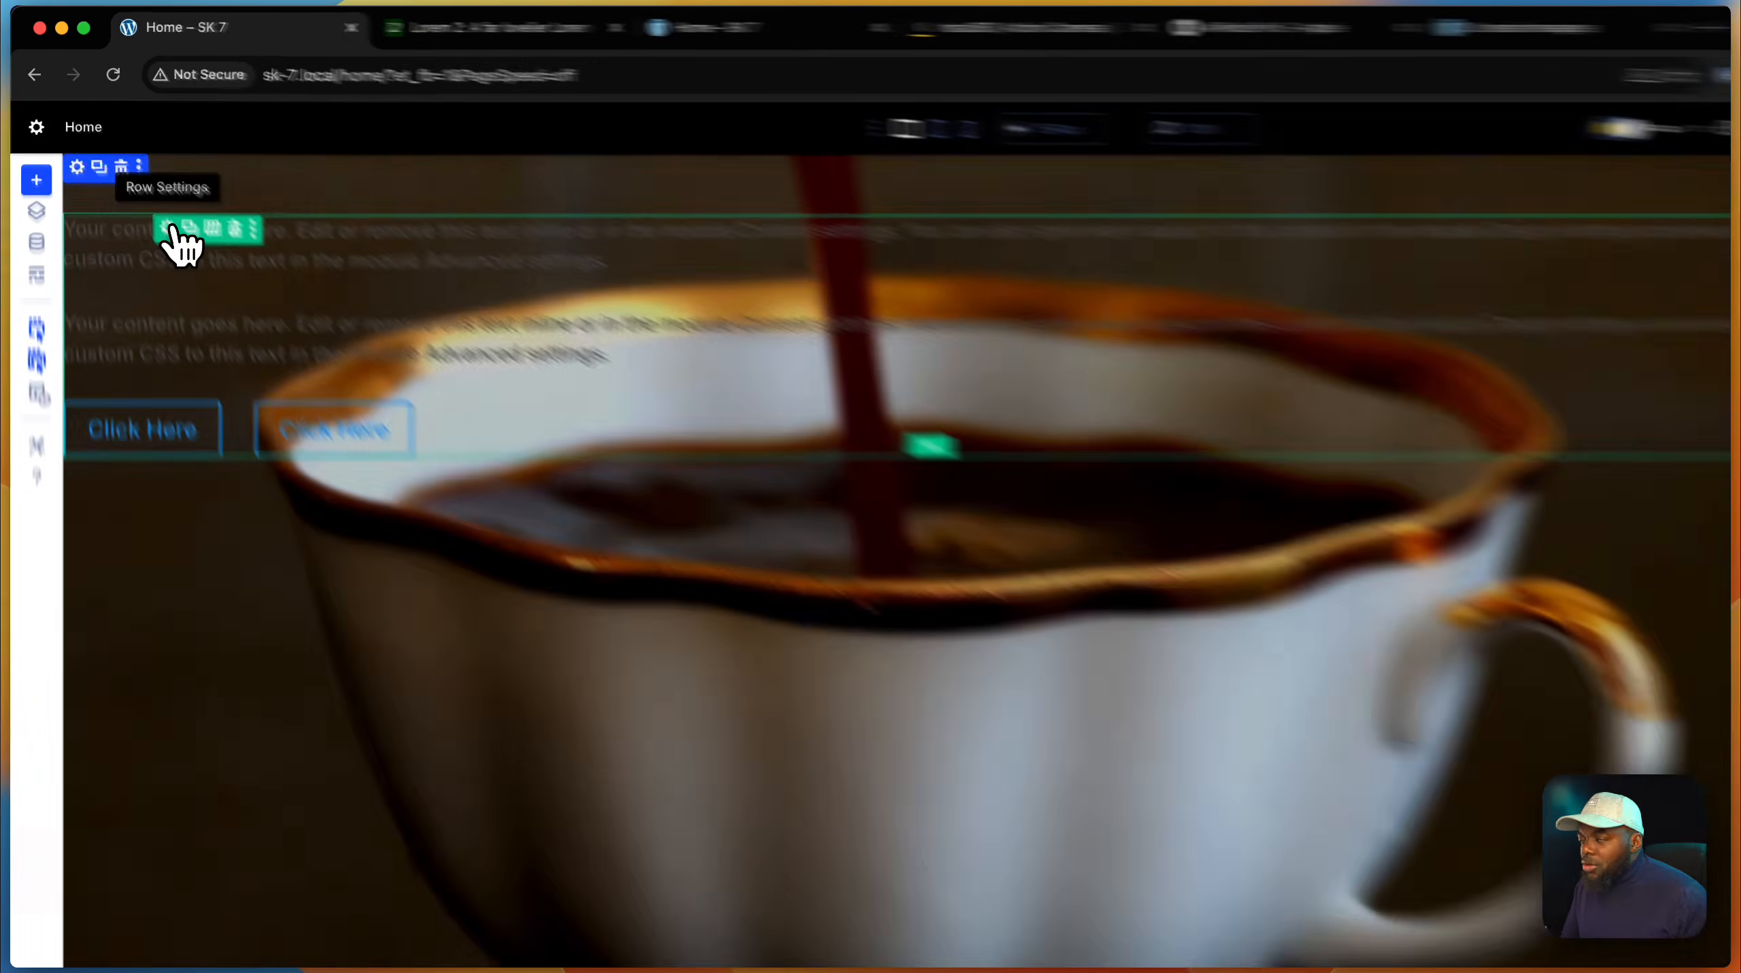
# Reopen the row's design settings and review its sizing and height options
pyautogui.click(143, 188)
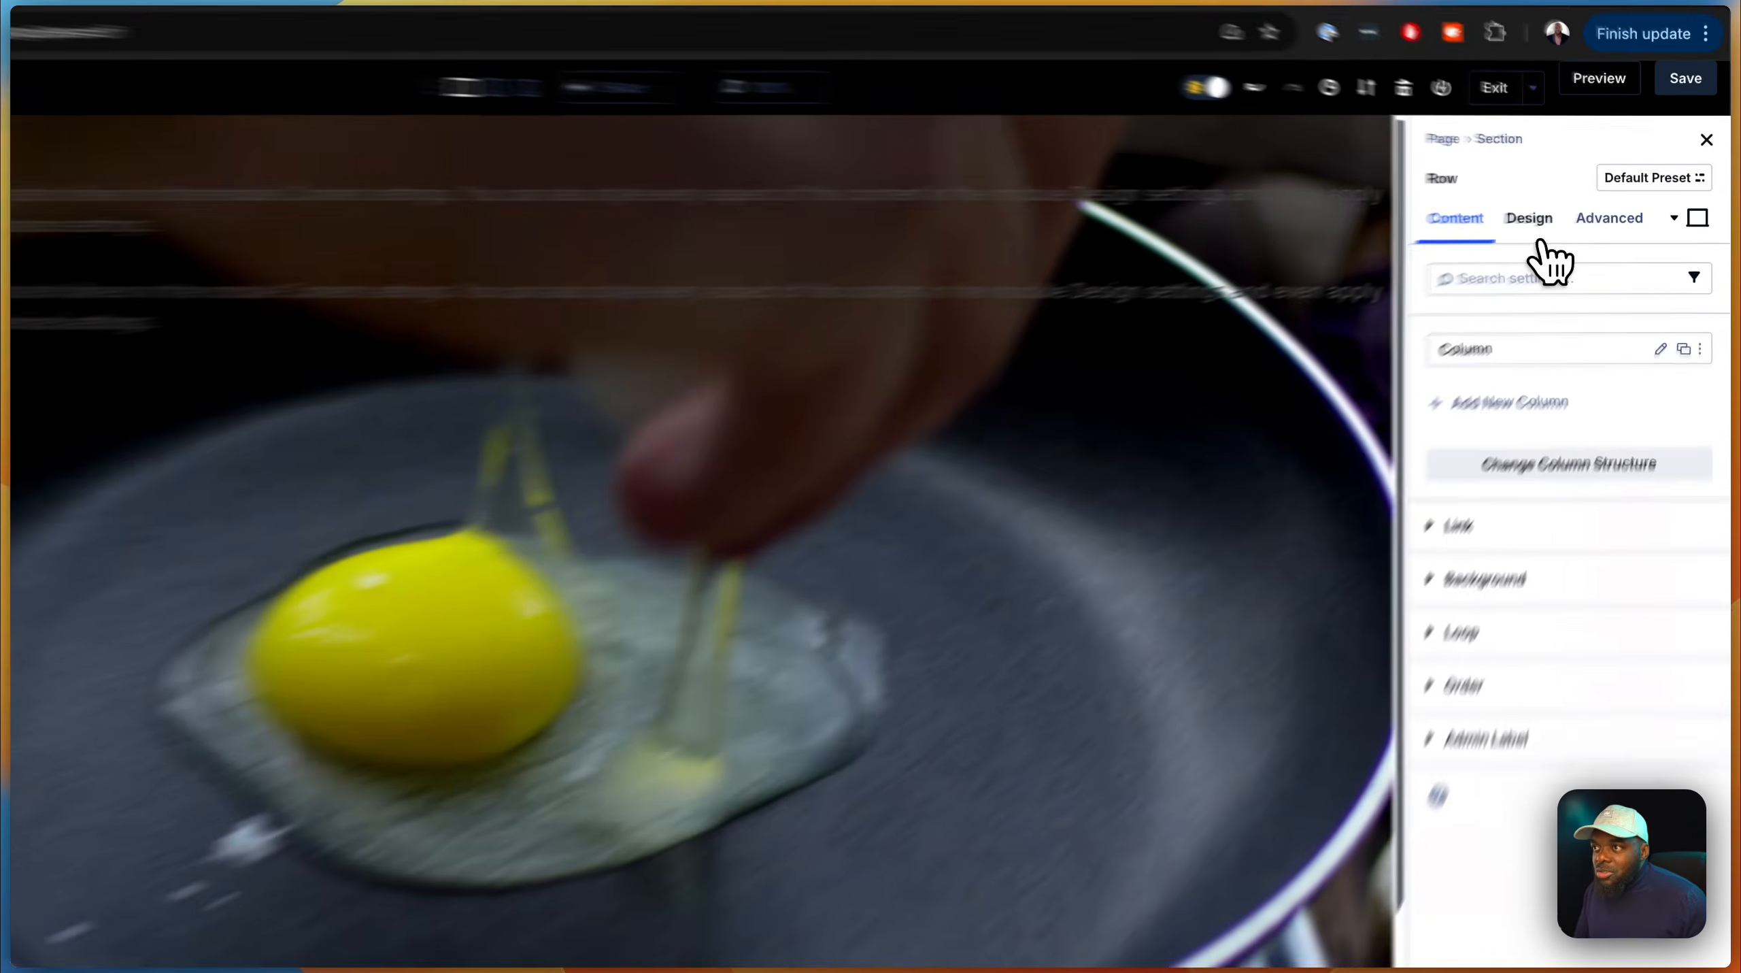
pyautogui.click(1542, 241)
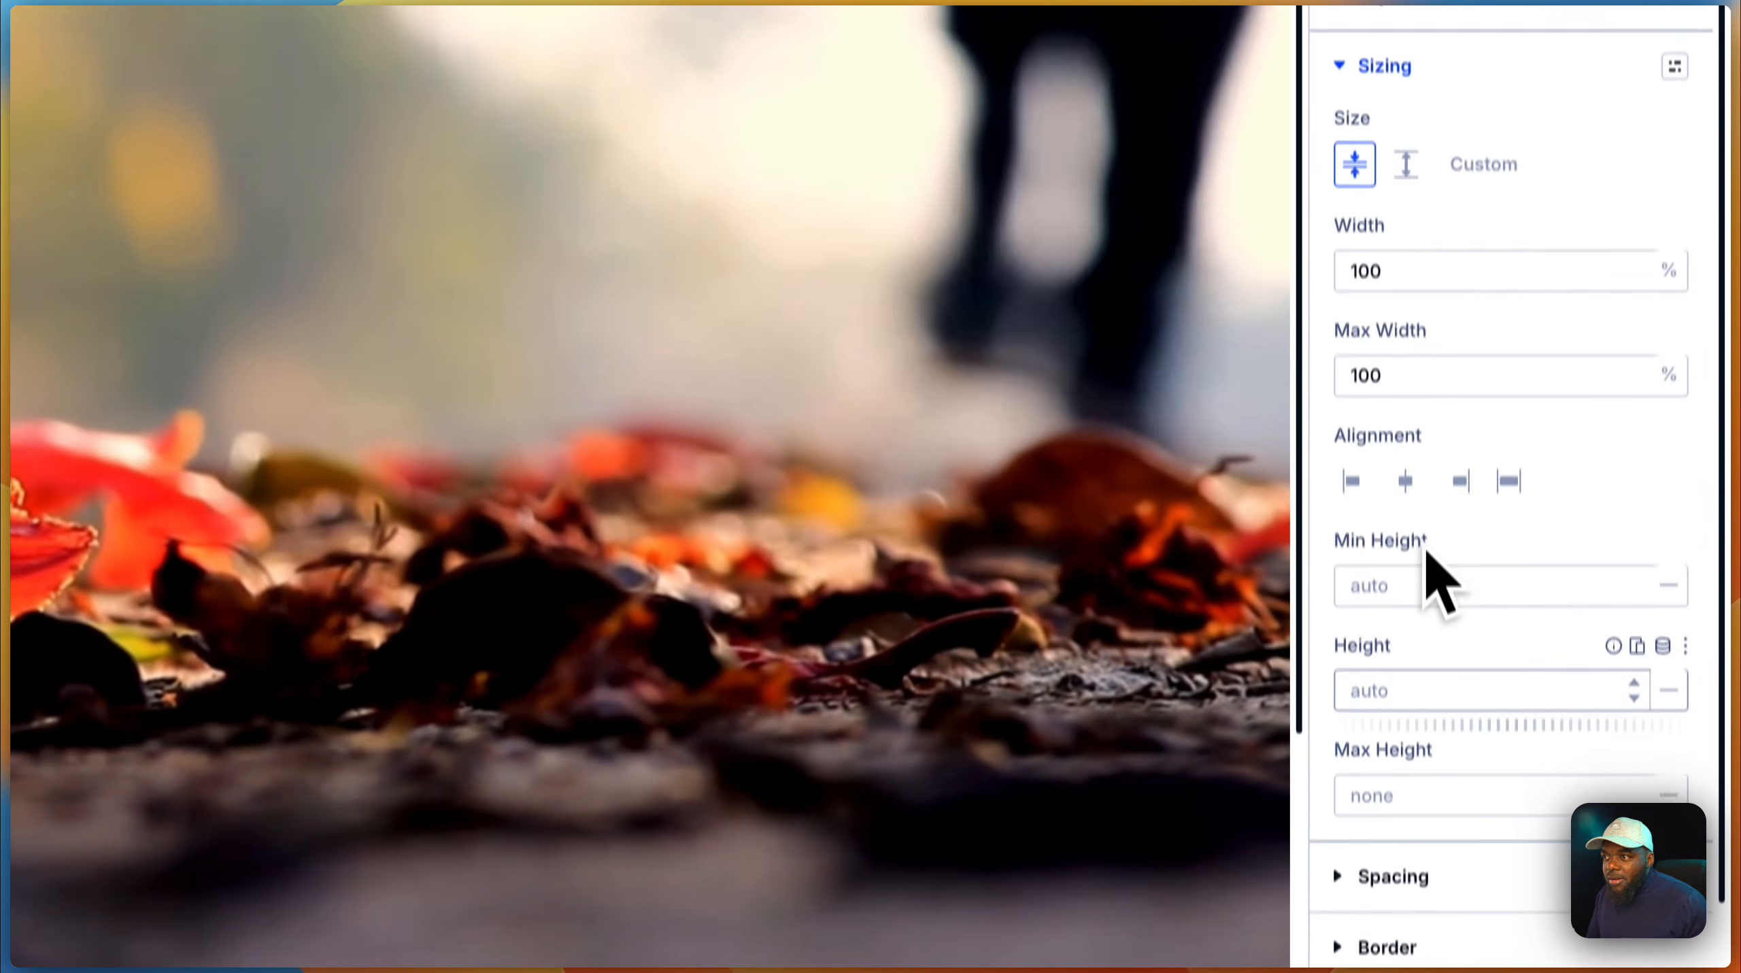
pyautogui.scroll(-1, 1441, 681)
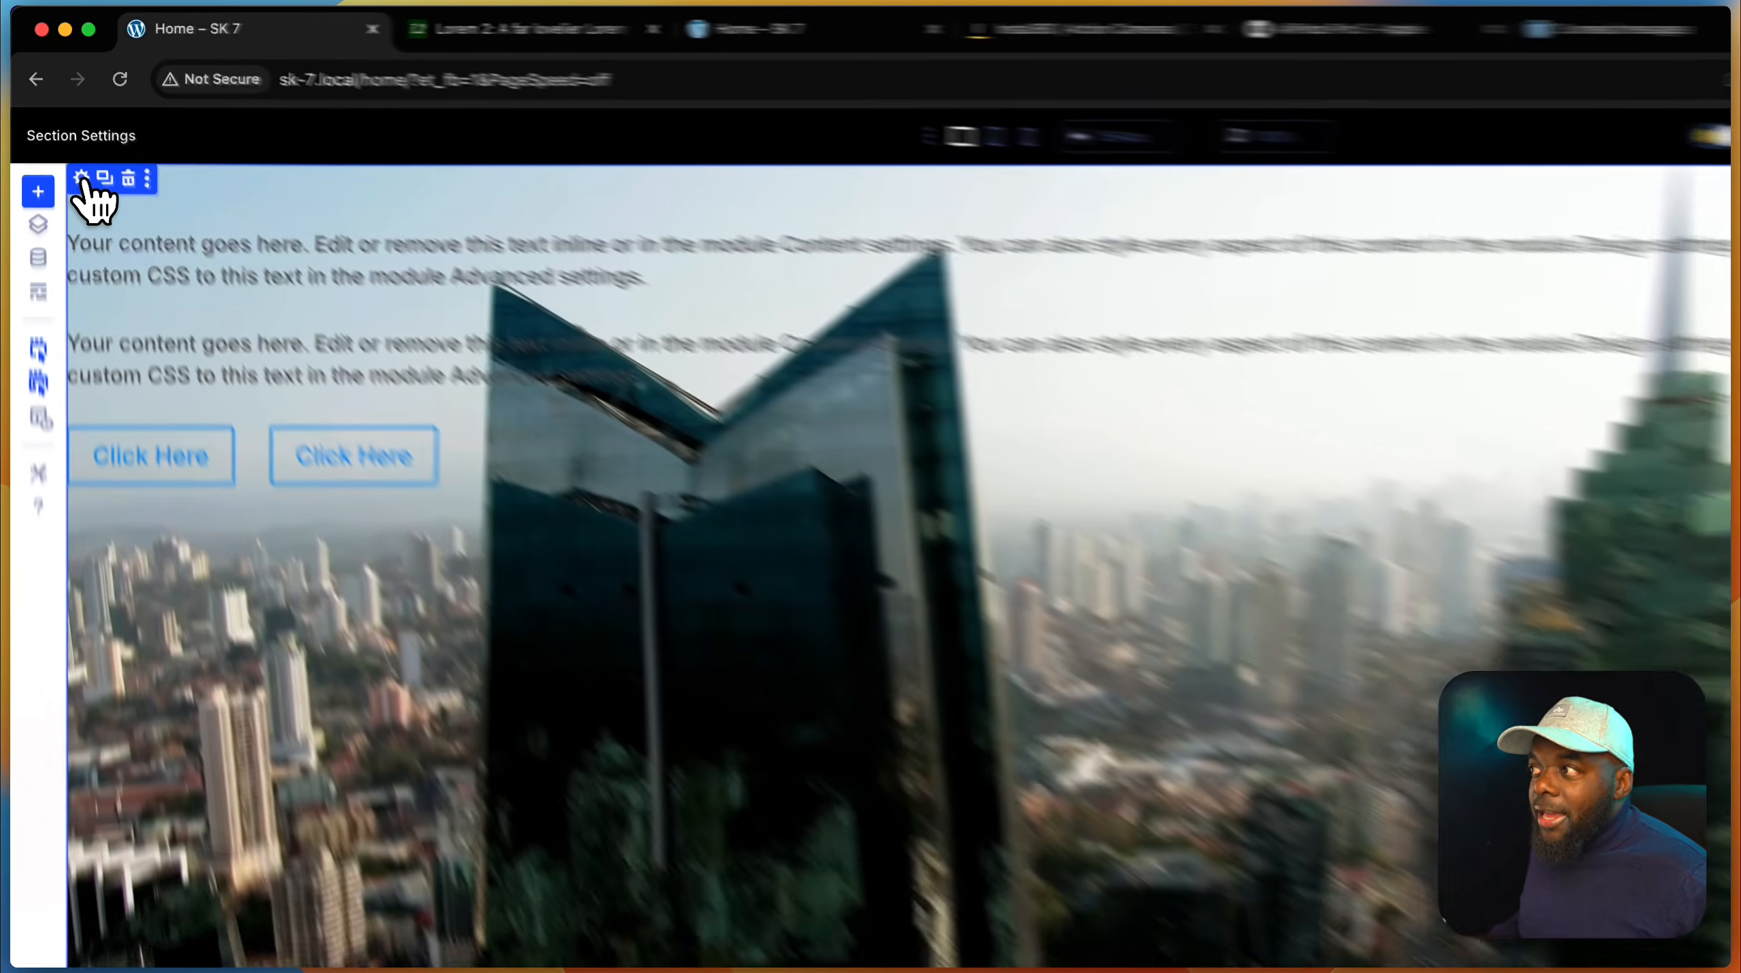
# Set the section's top padding to 0 px and link the bottom padding to it
pyautogui.click(102, 227)
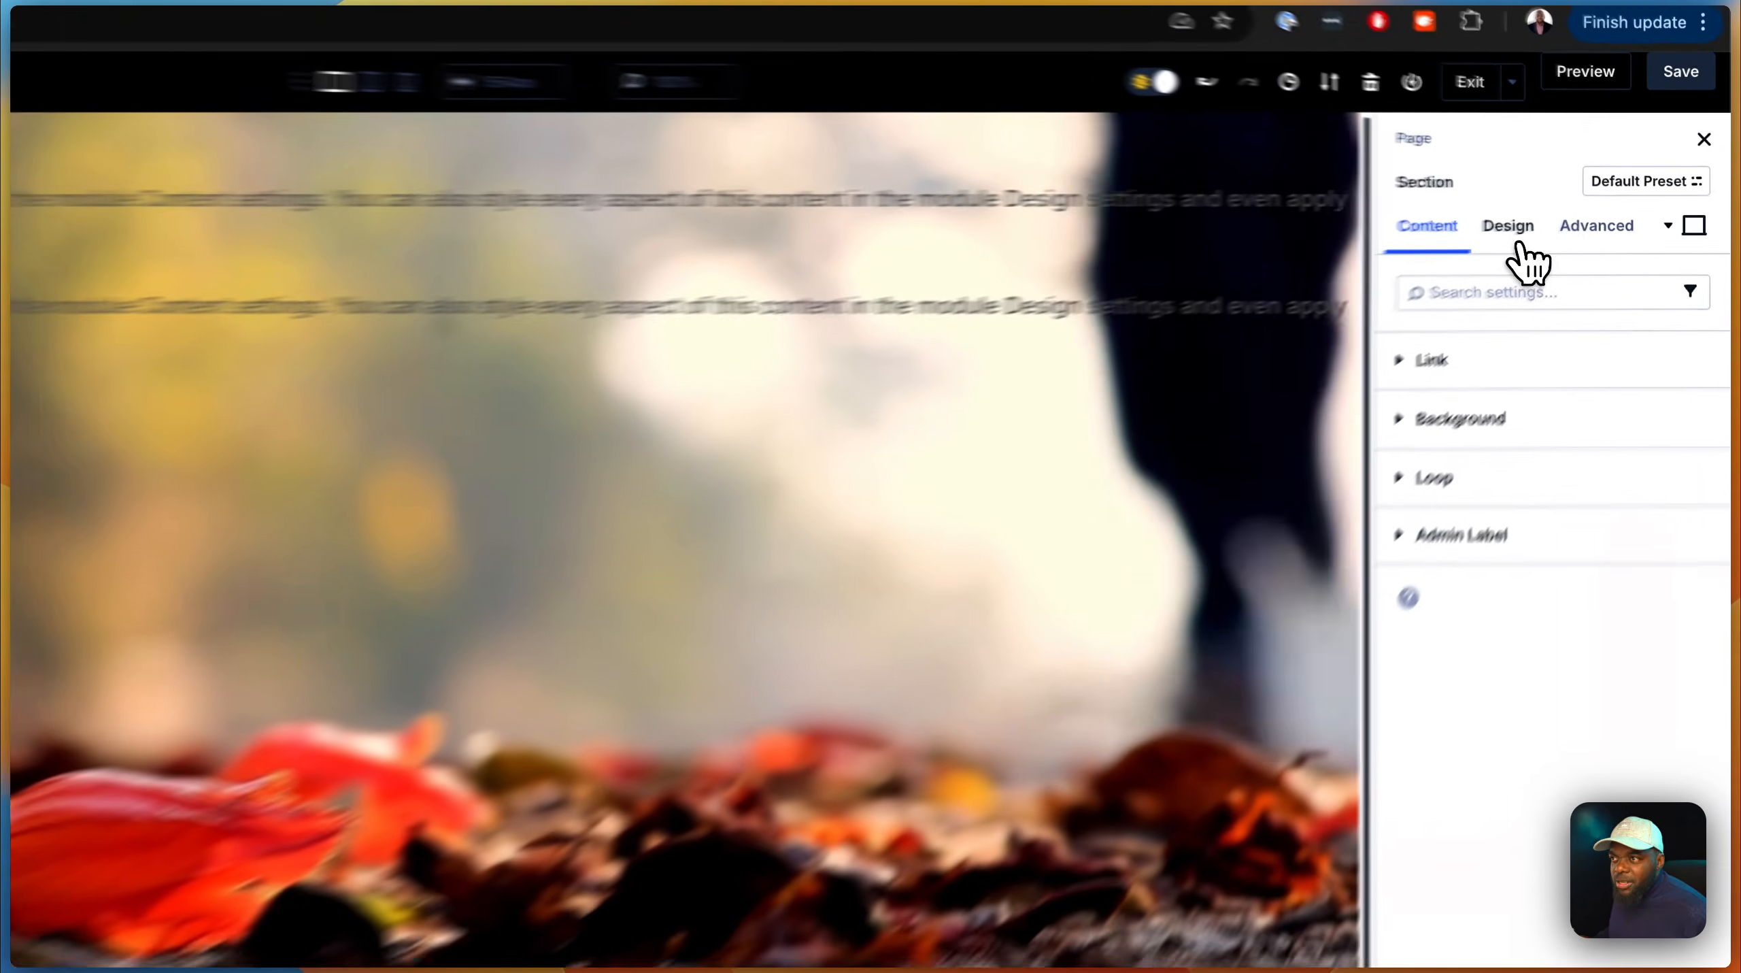
pyautogui.click(1517, 241)
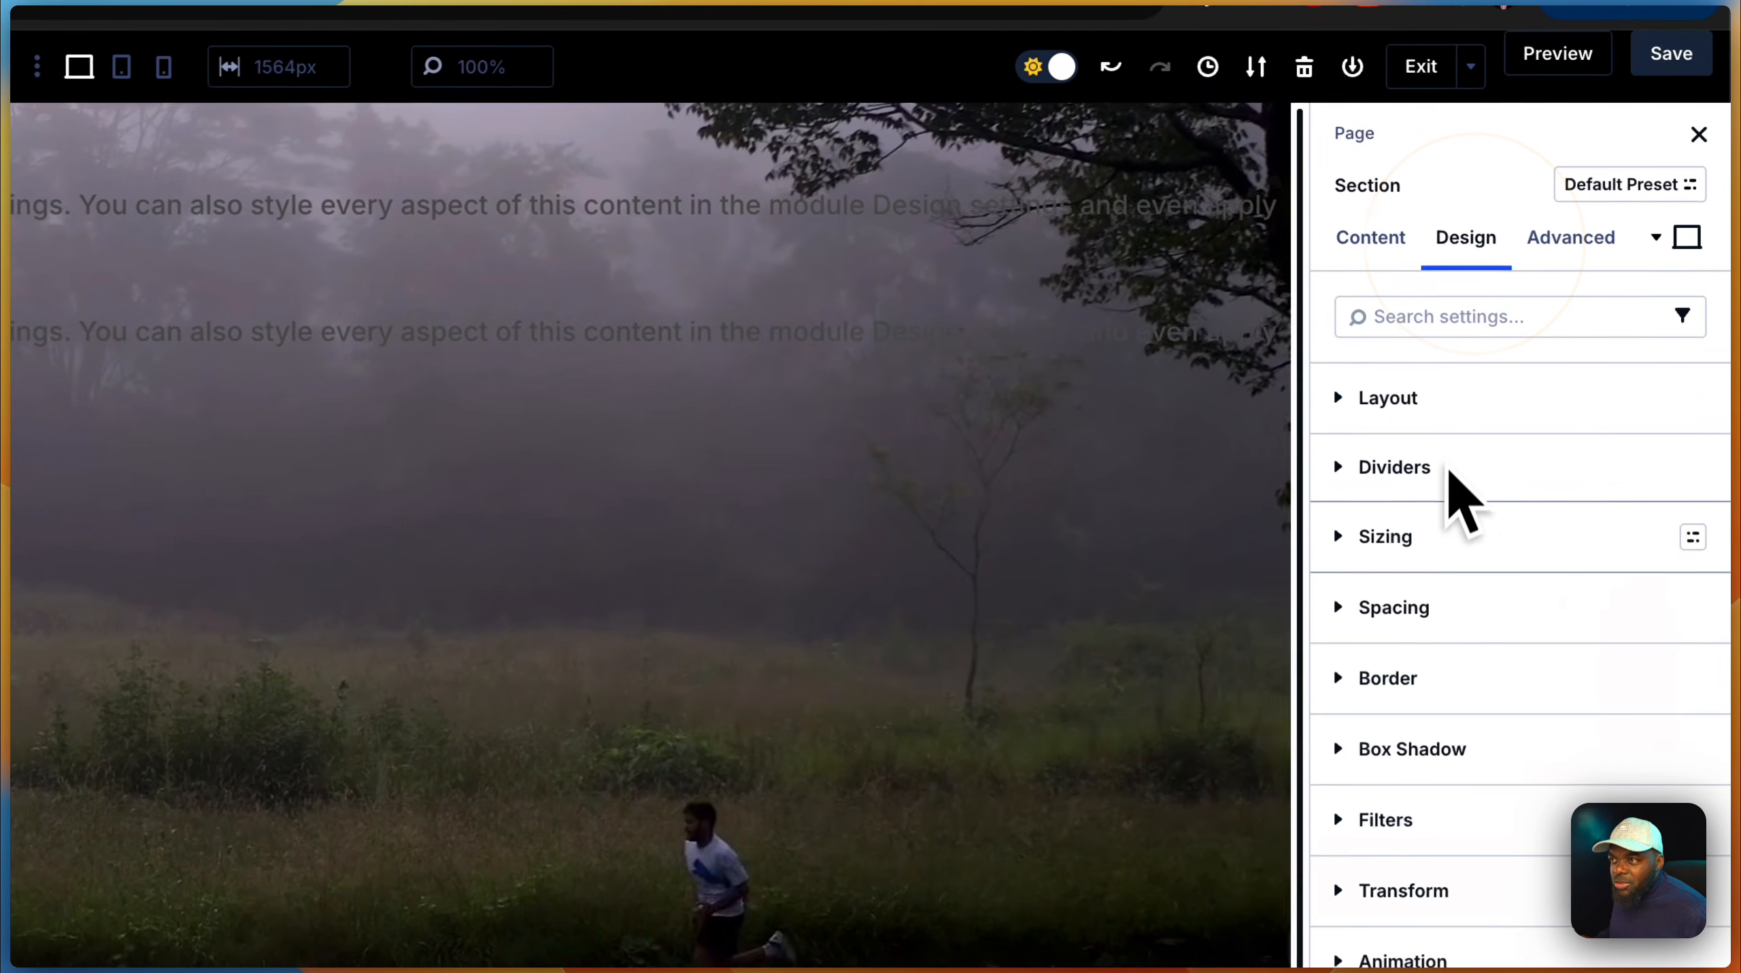
pyautogui.click(1416, 609)
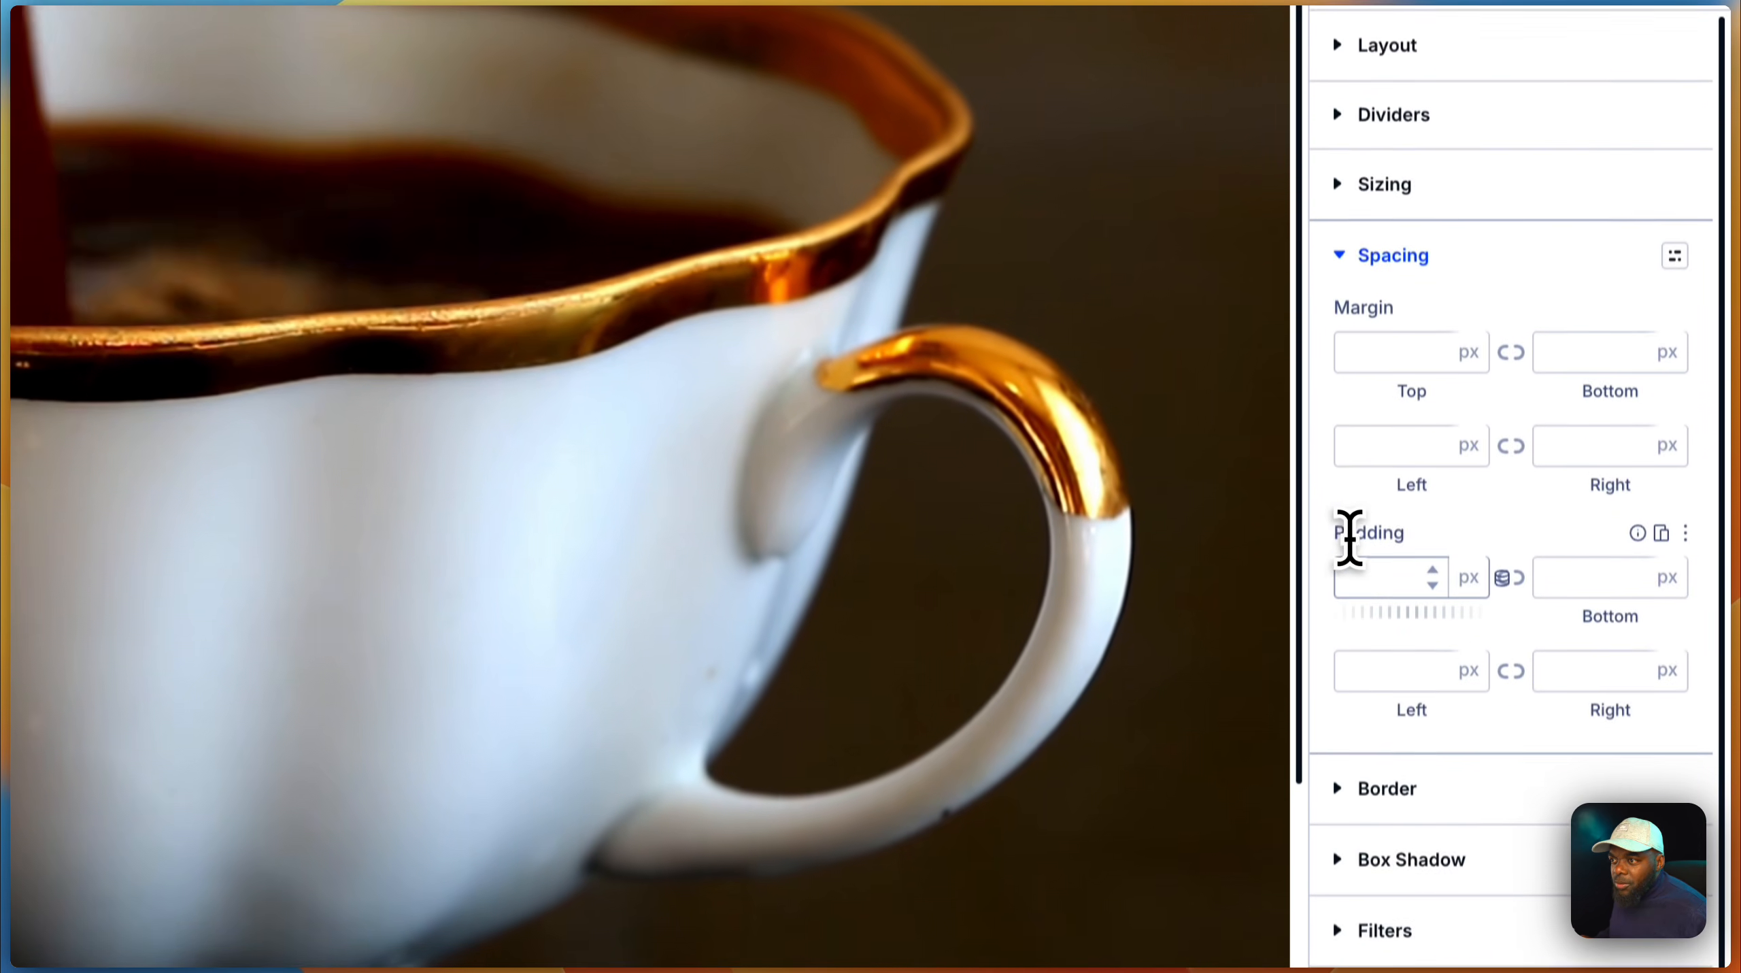
pyautogui.click(1352, 927)
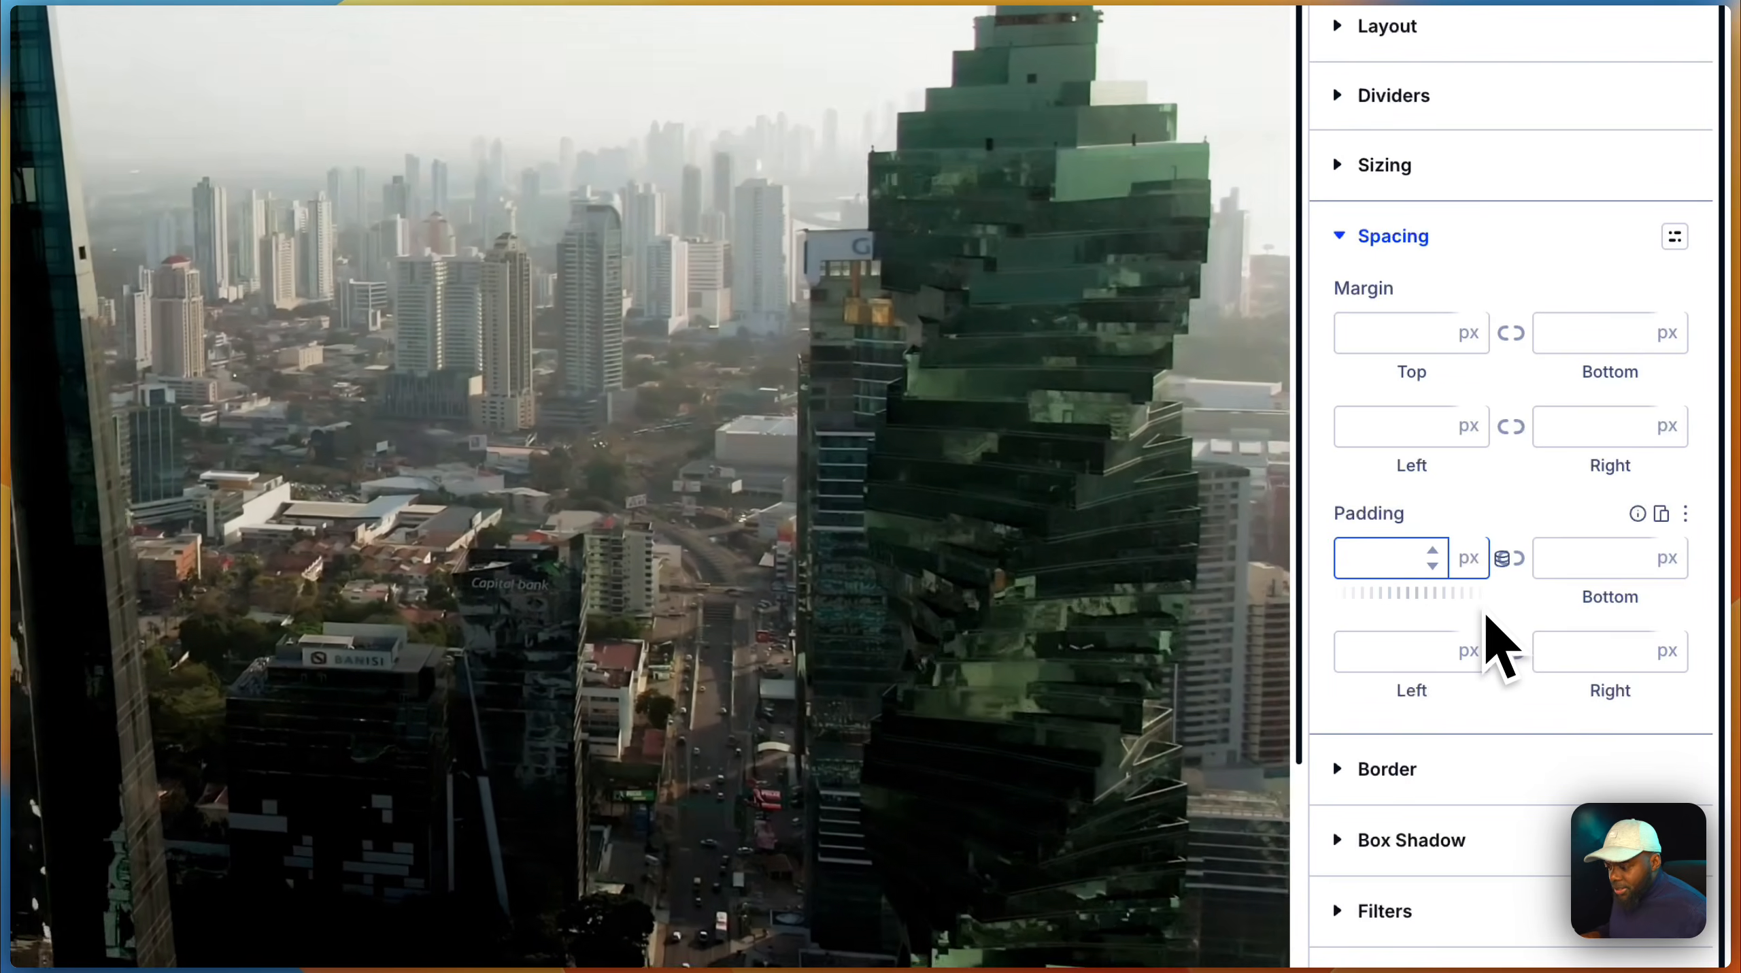
pyautogui.write('0')
pyautogui.click(1509, 558)
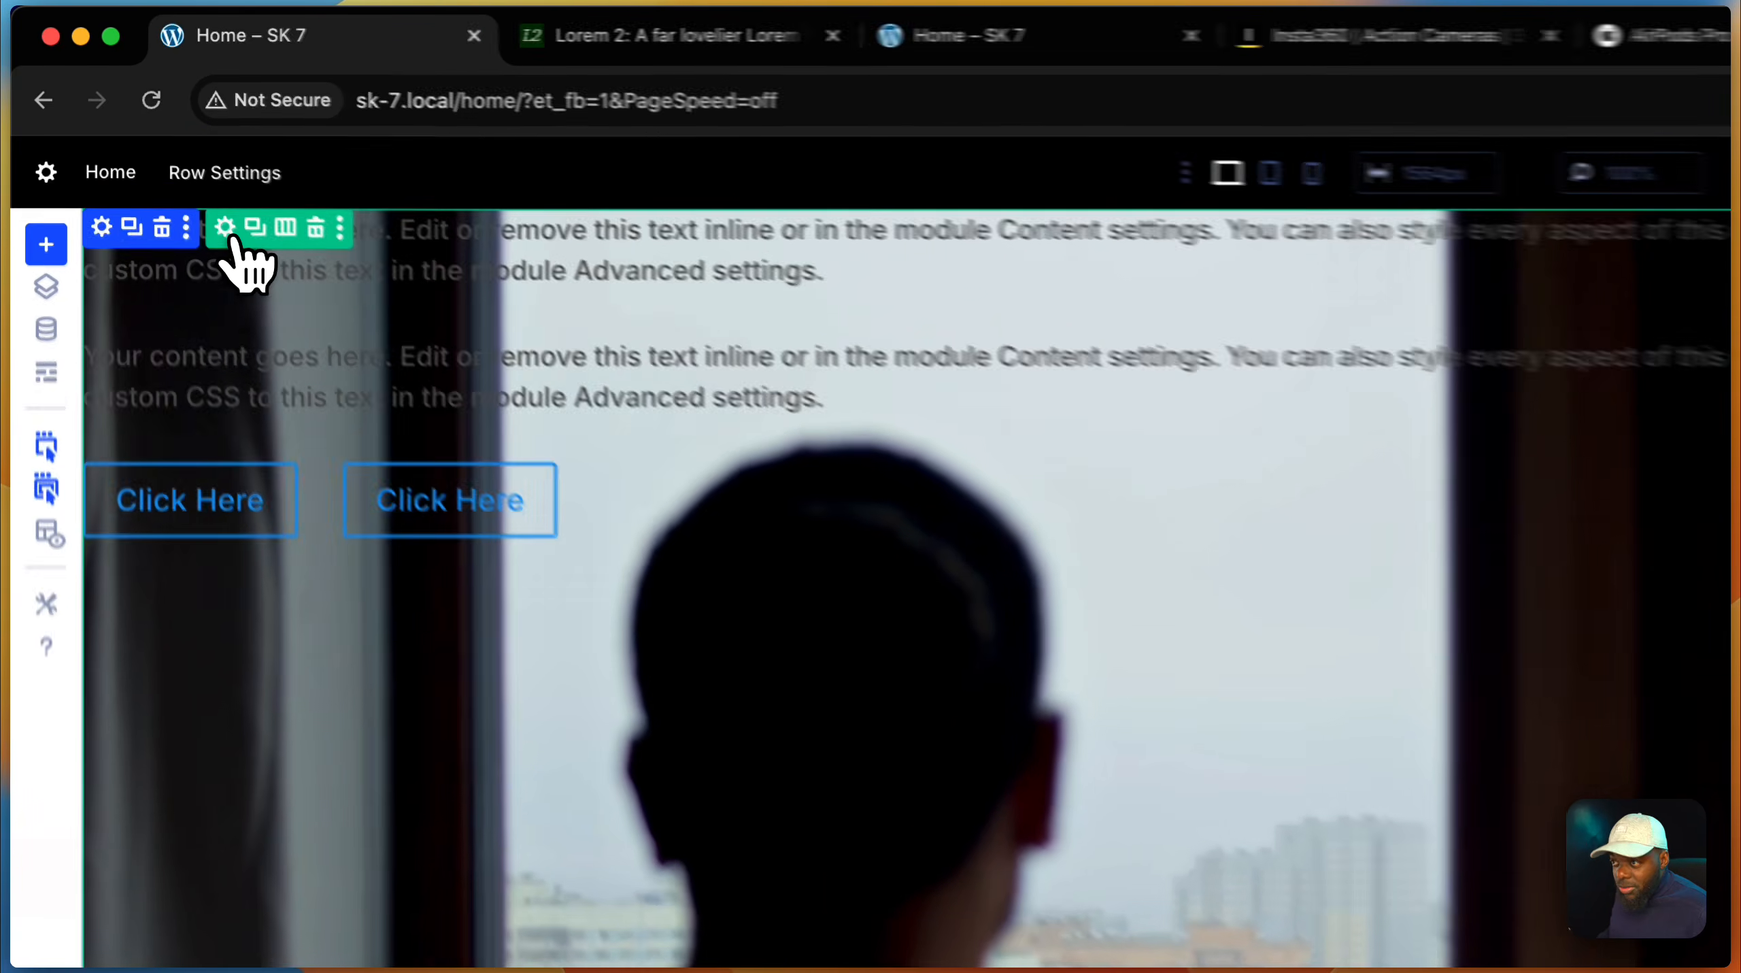
# Set the Justify Content option of the row's column to End in its layout design settings
pyautogui.click(224, 227)
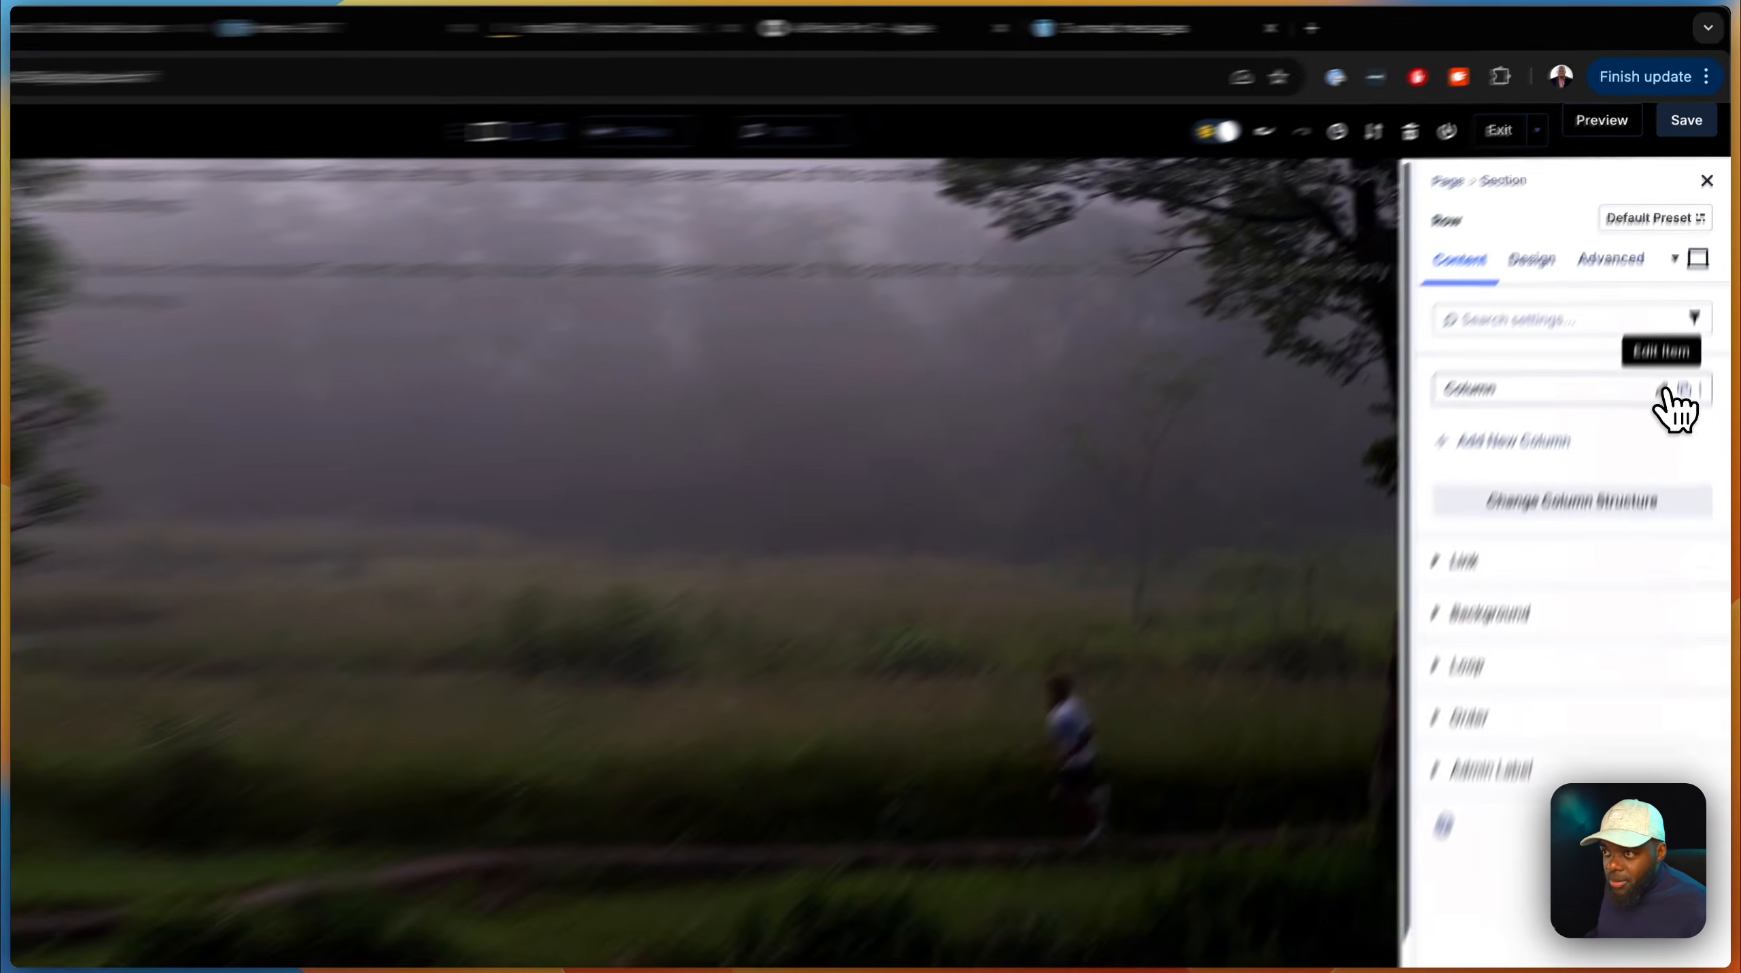
pyautogui.click(1676, 311)
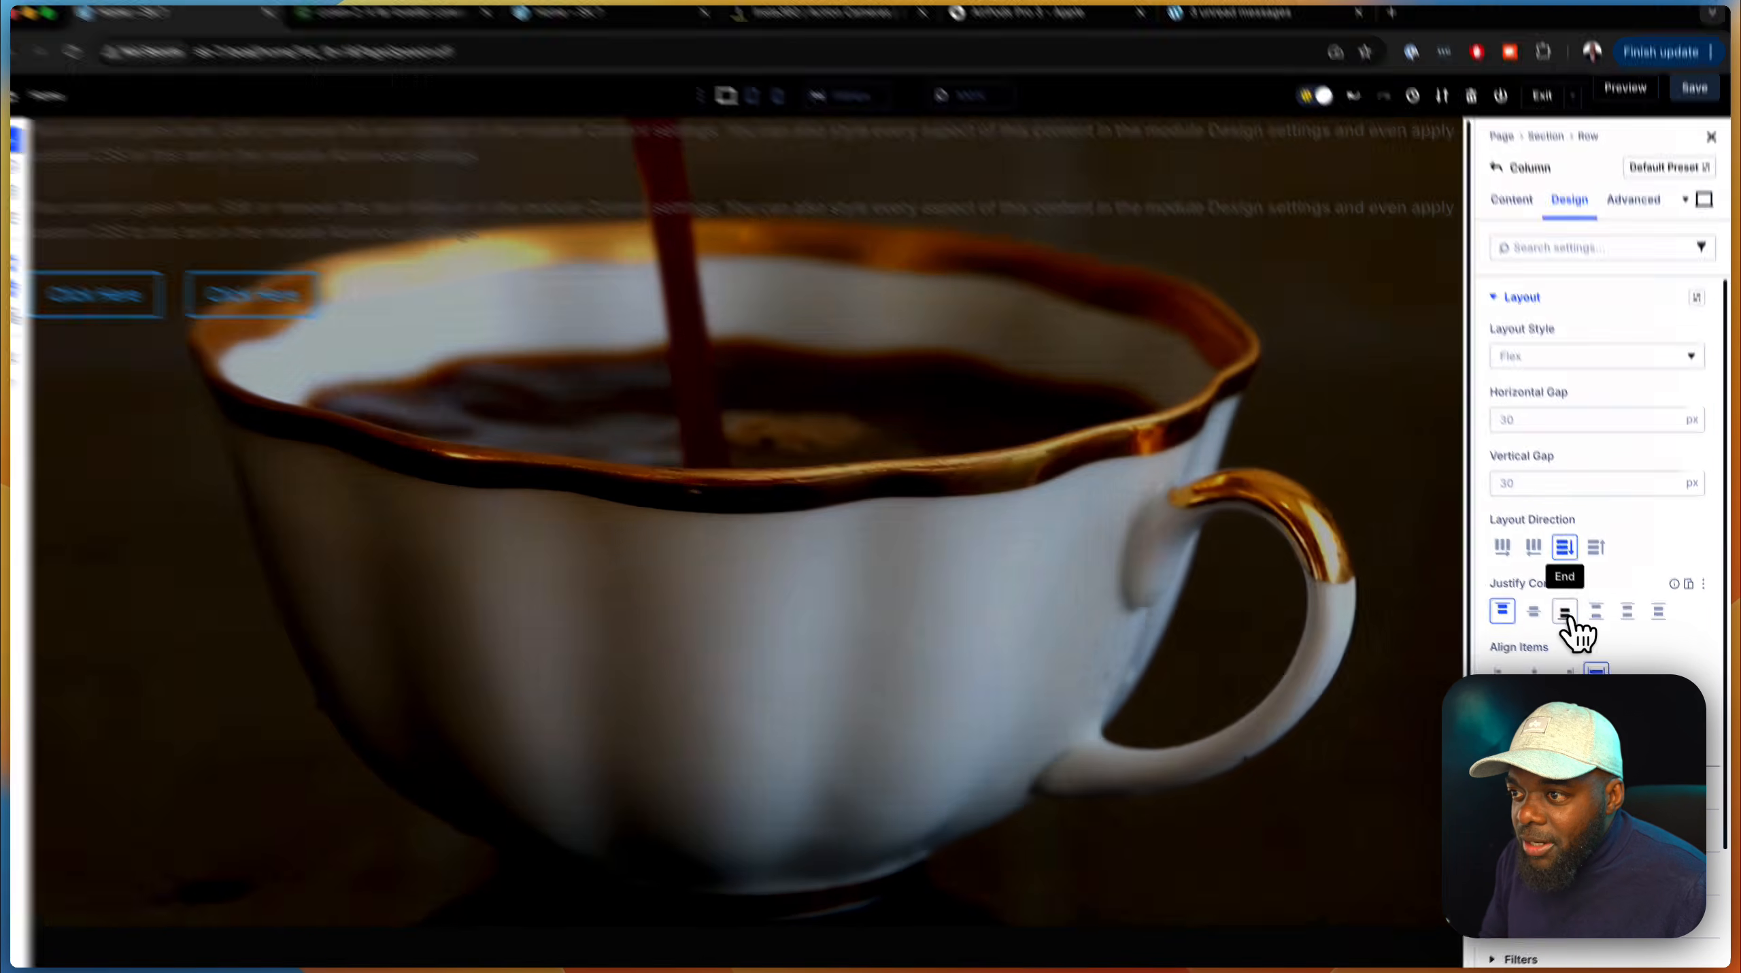
pyautogui.click(1536, 614)
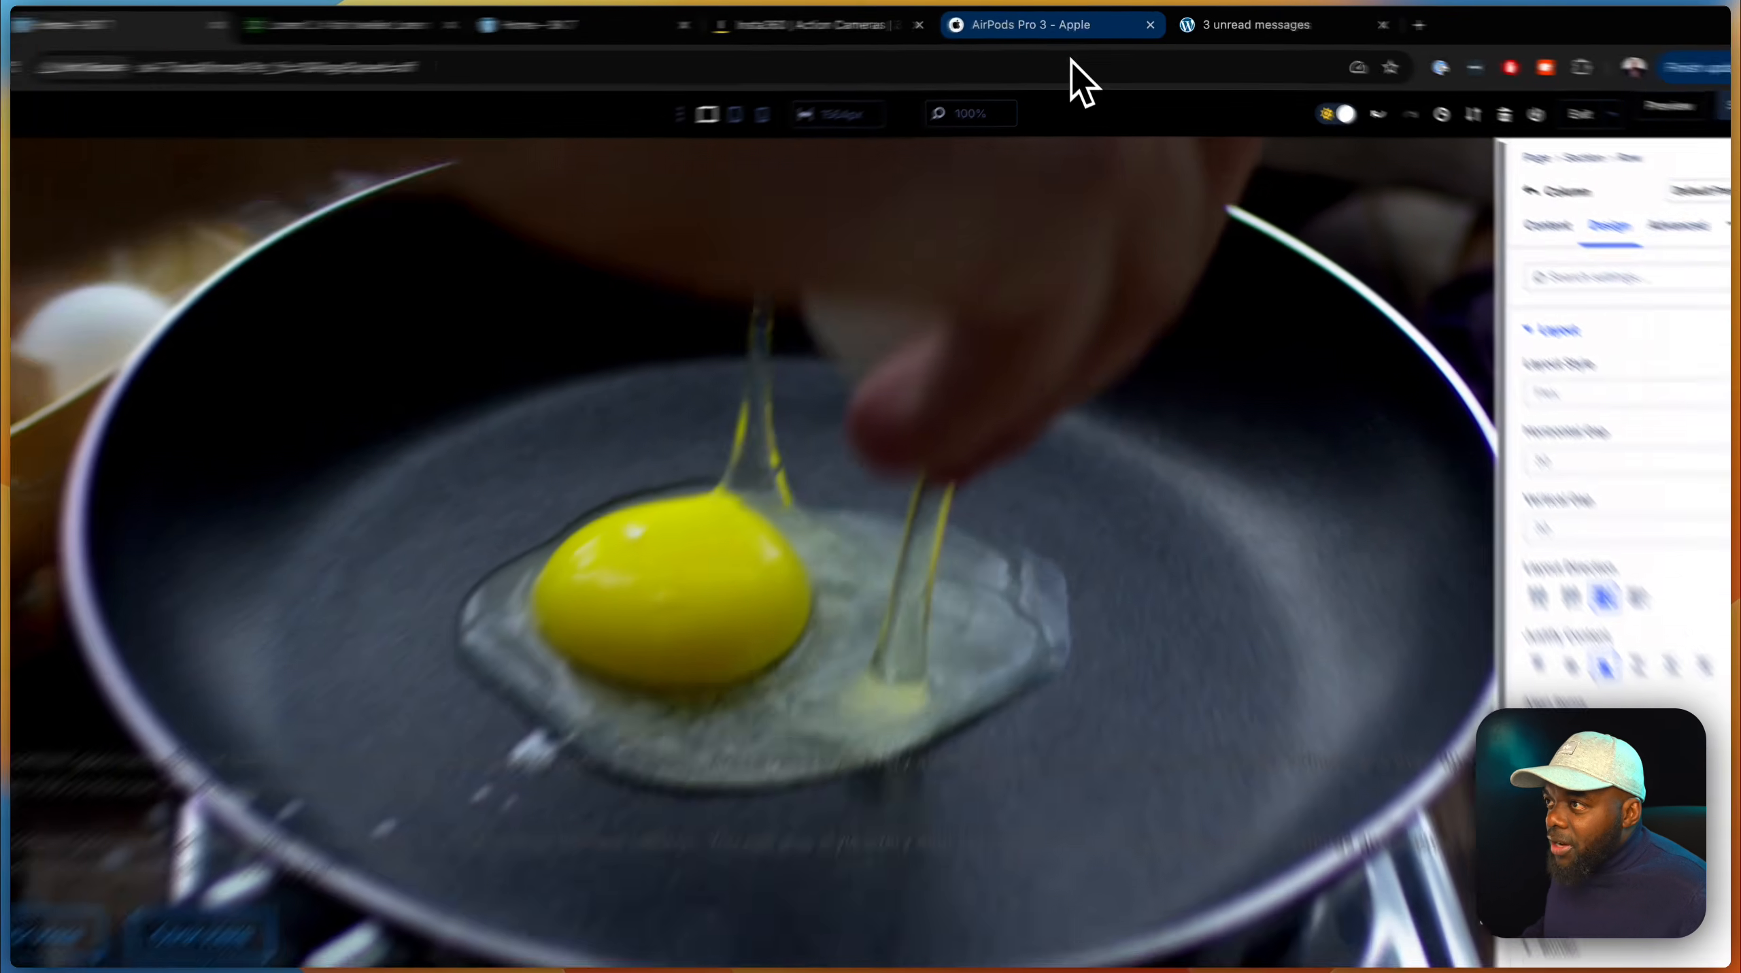
# Examine the text placement in the hero of the Apple AirPods Pro page, and return to the Divi builder
pyautogui.click(1061, 27)
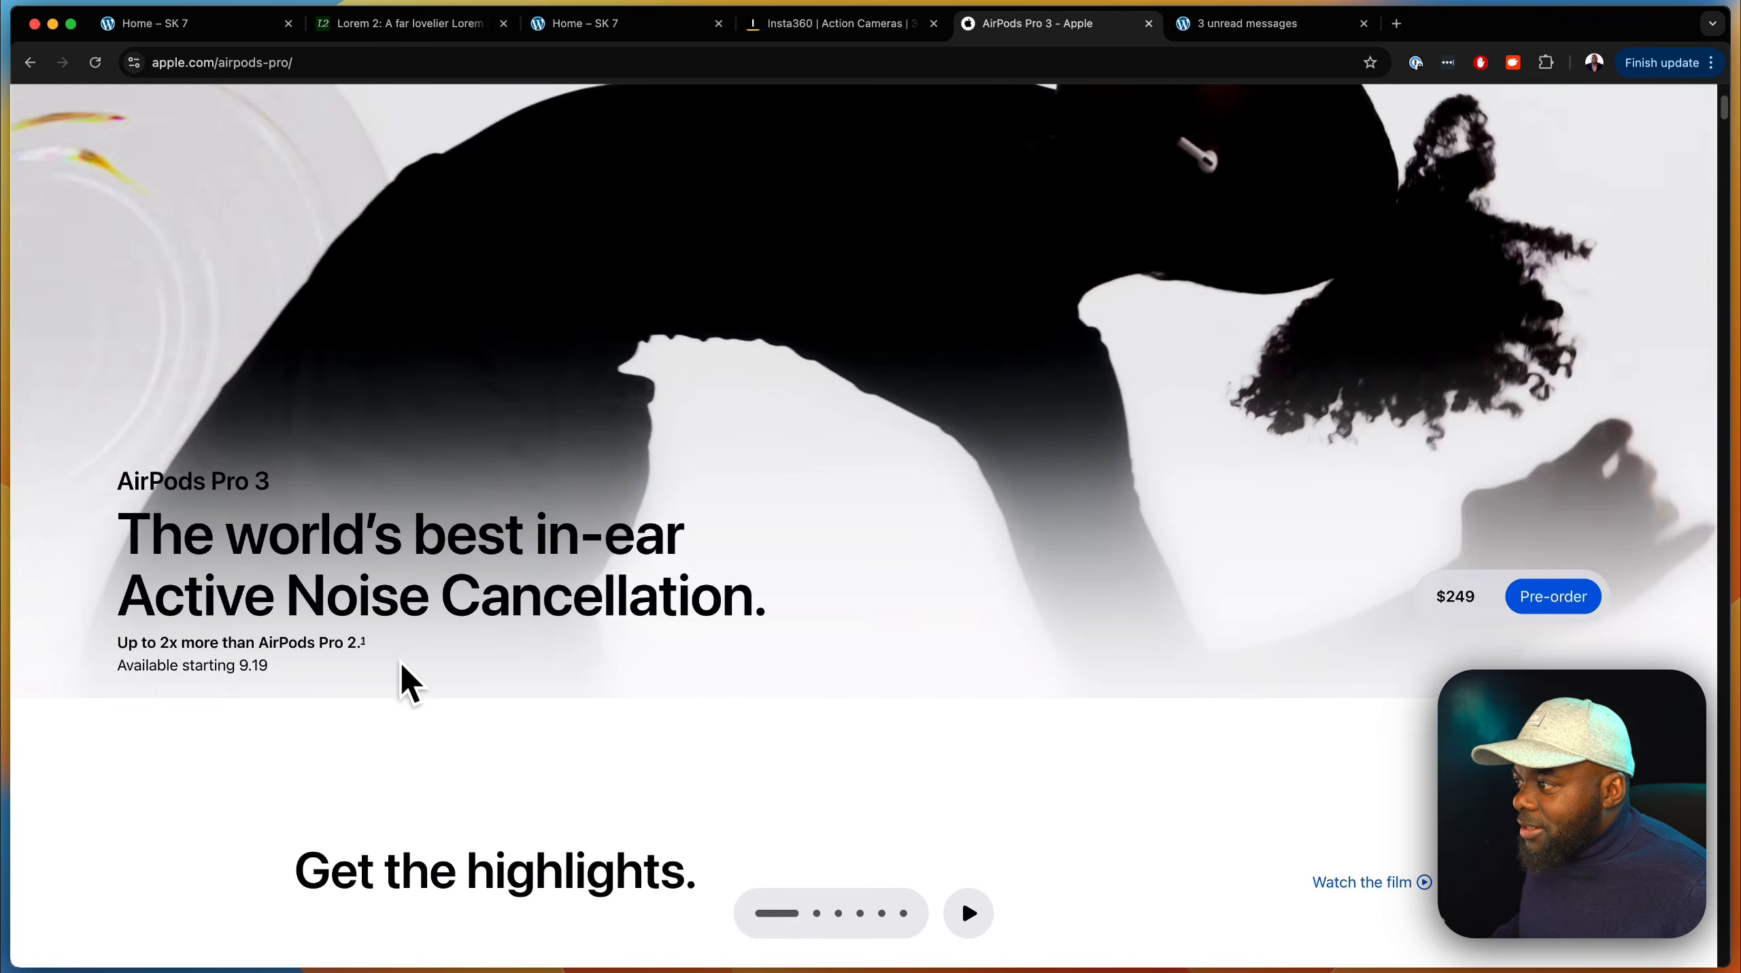
pyautogui.scroll(2, 409, 666)
pyautogui.scroll(2, 411, 671)
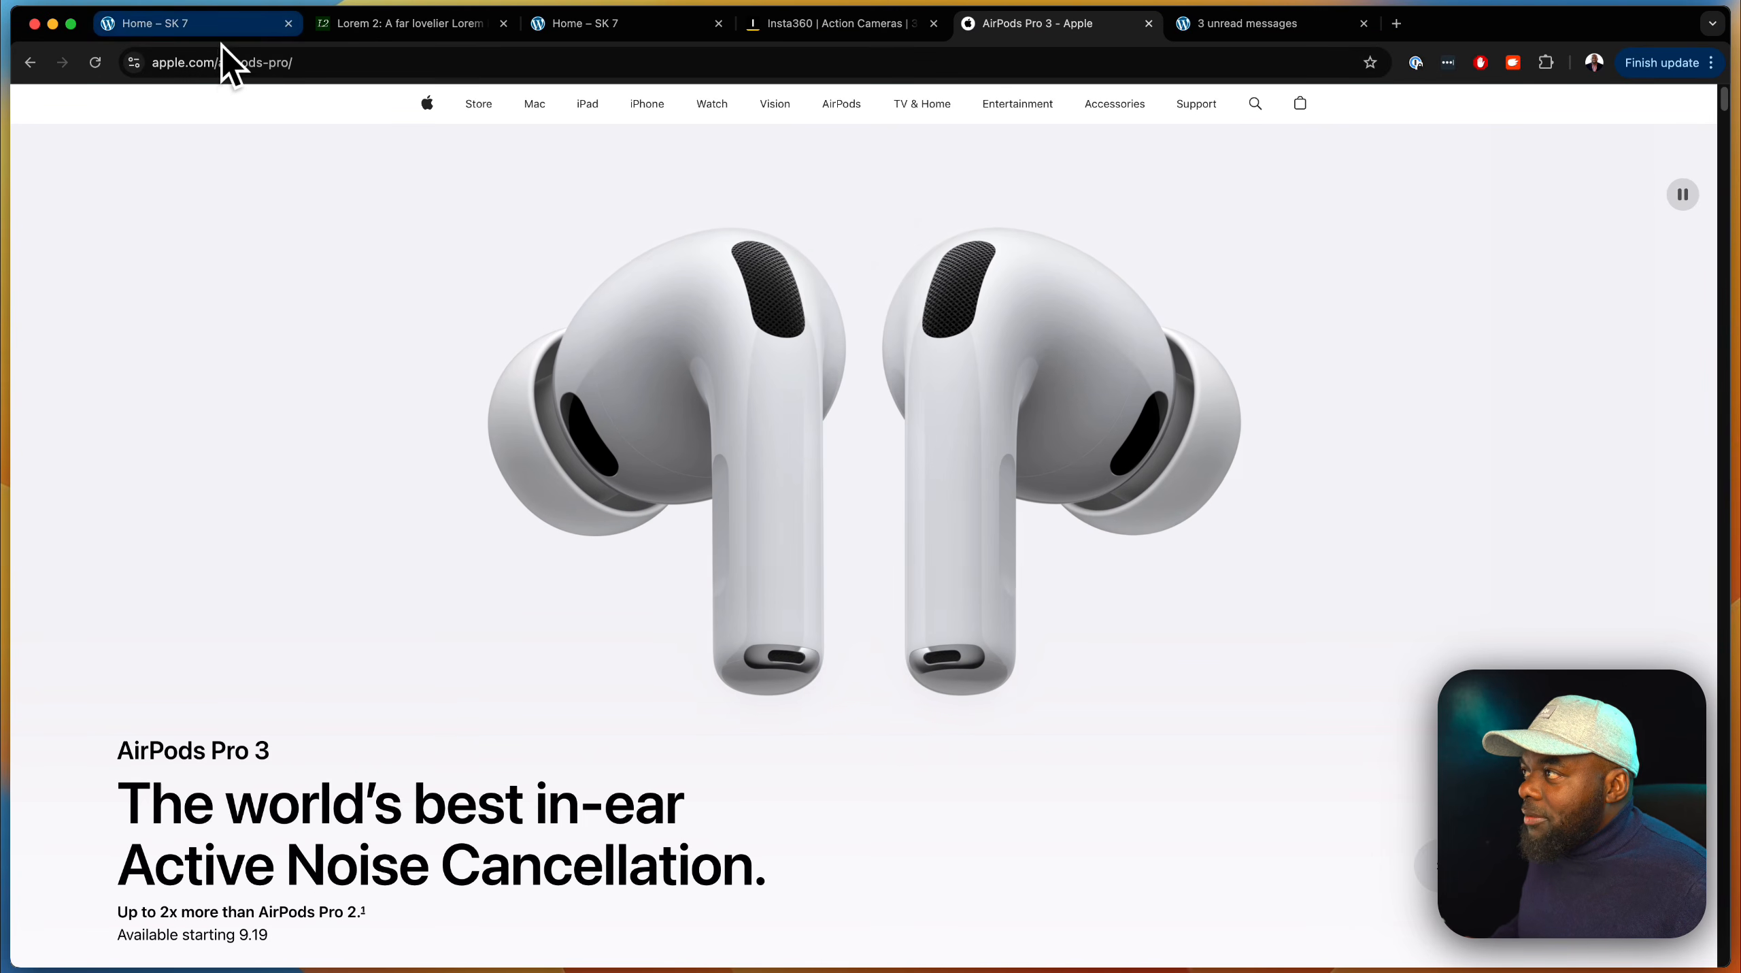
pyautogui.click(220, 32)
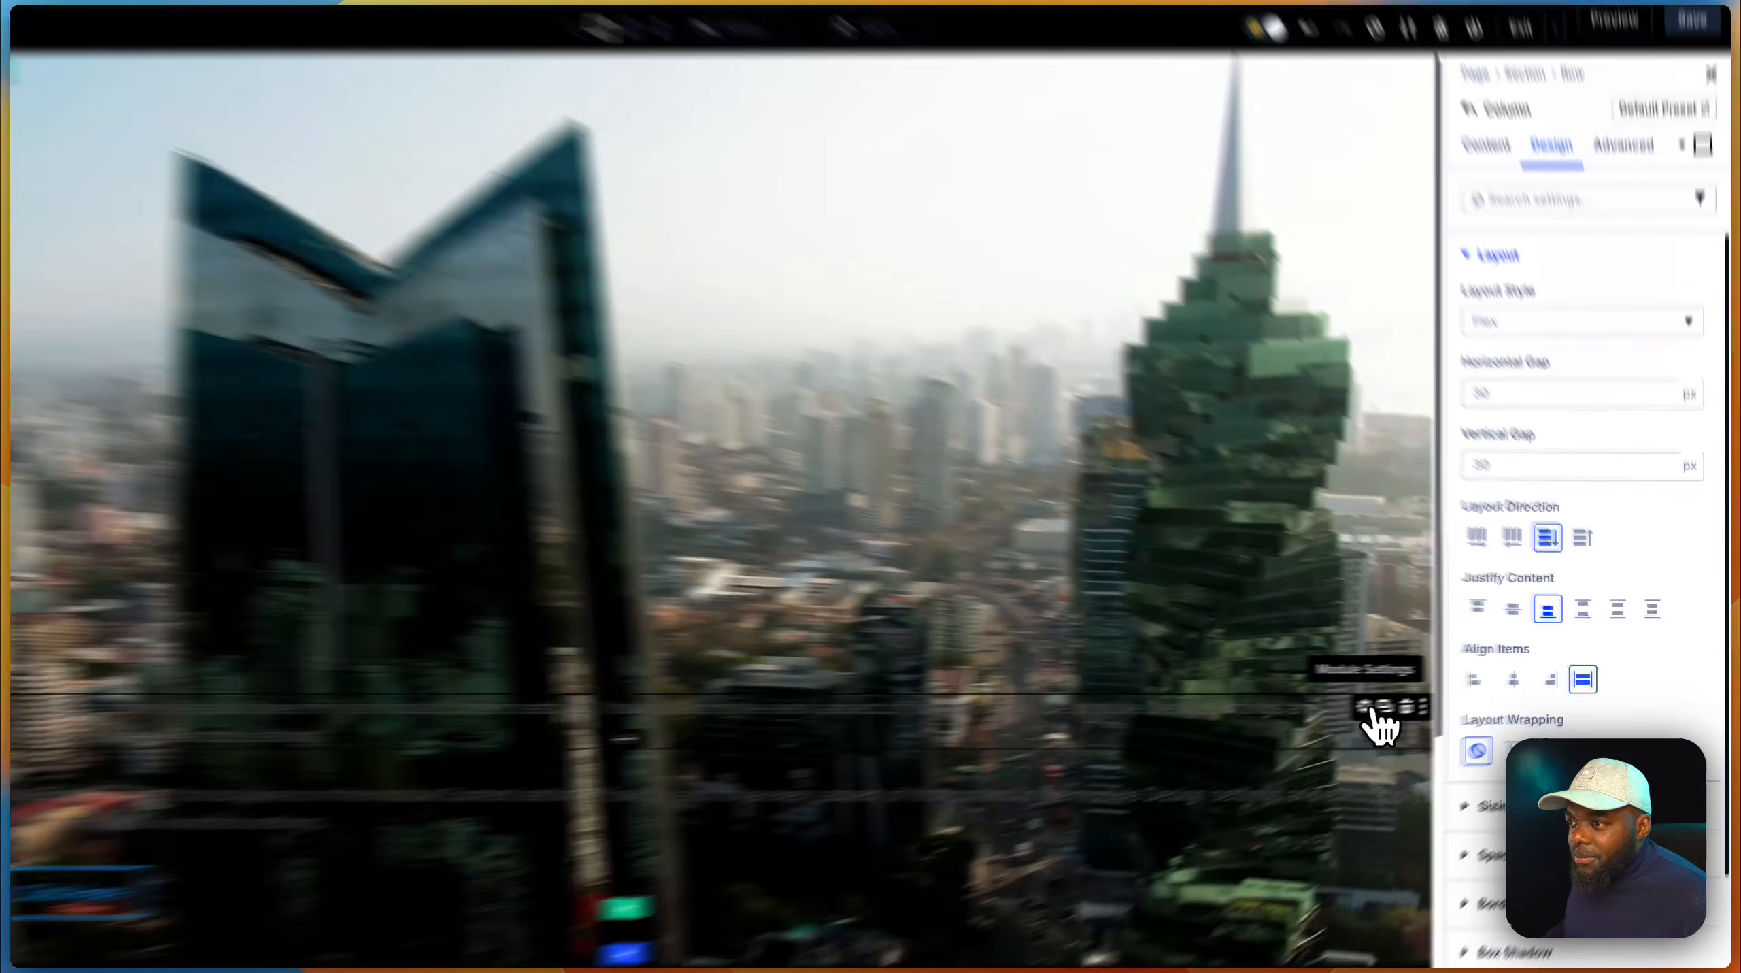
# Replace the first text module's body with "Donec nec justo" copied from the Lorem 2 page
pyautogui.click(1408, 699)
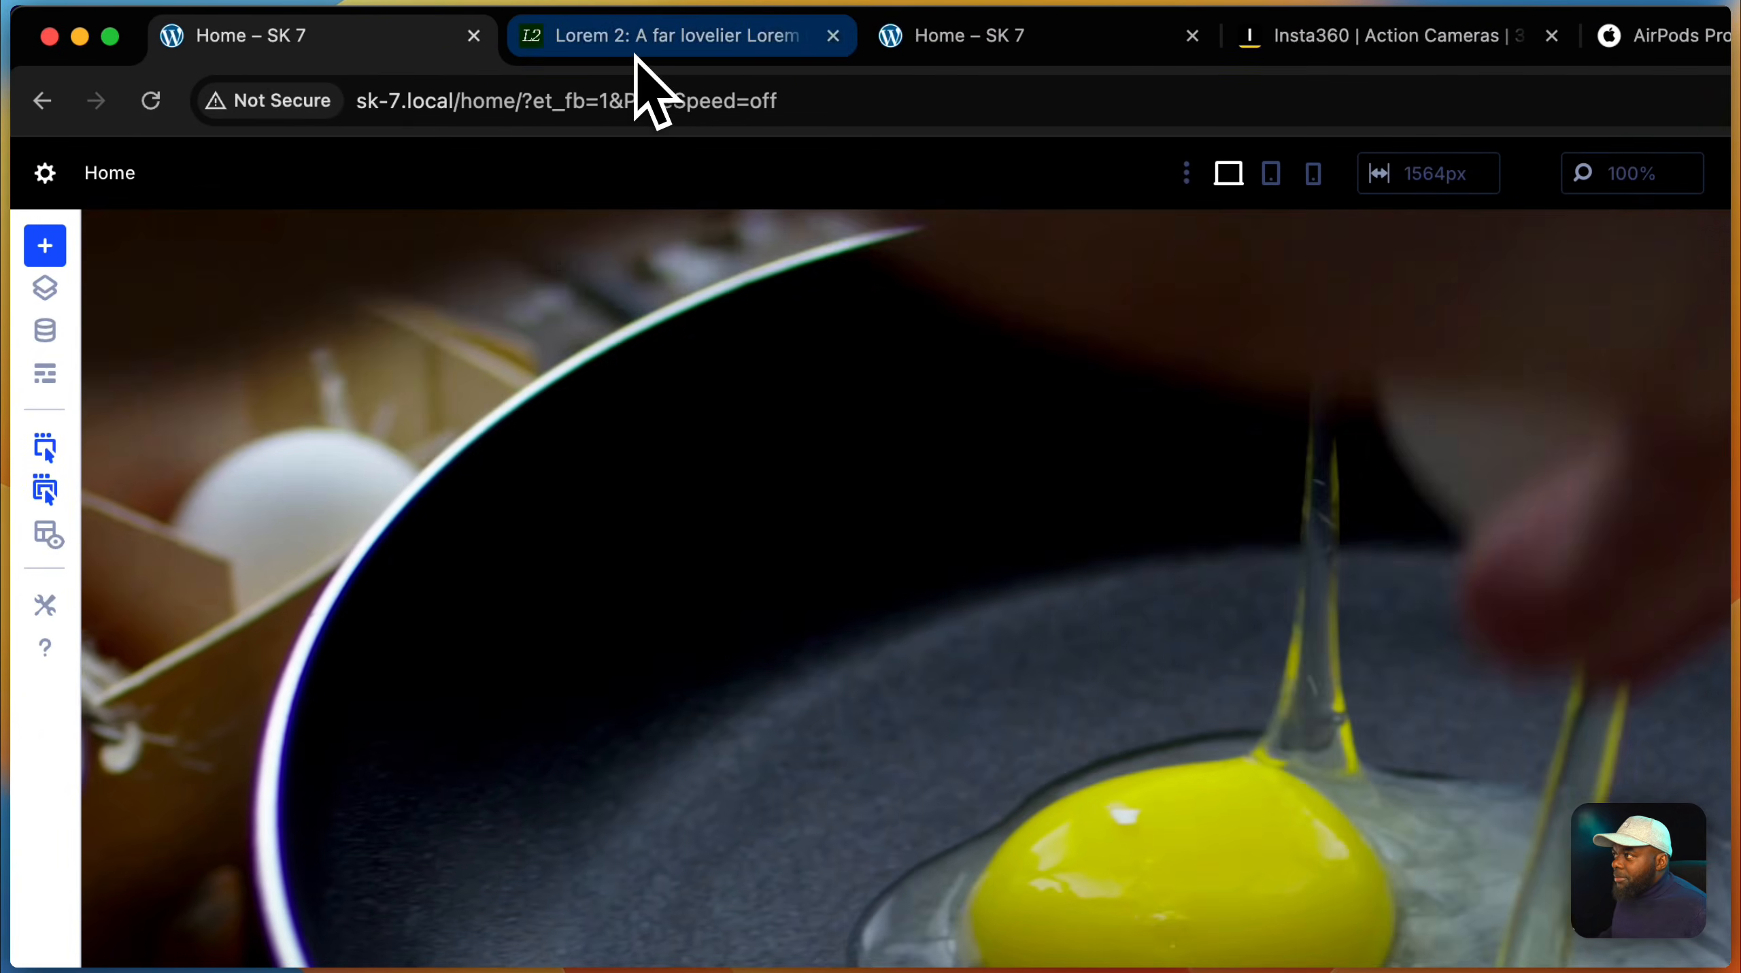
pyautogui.click(632, 42)
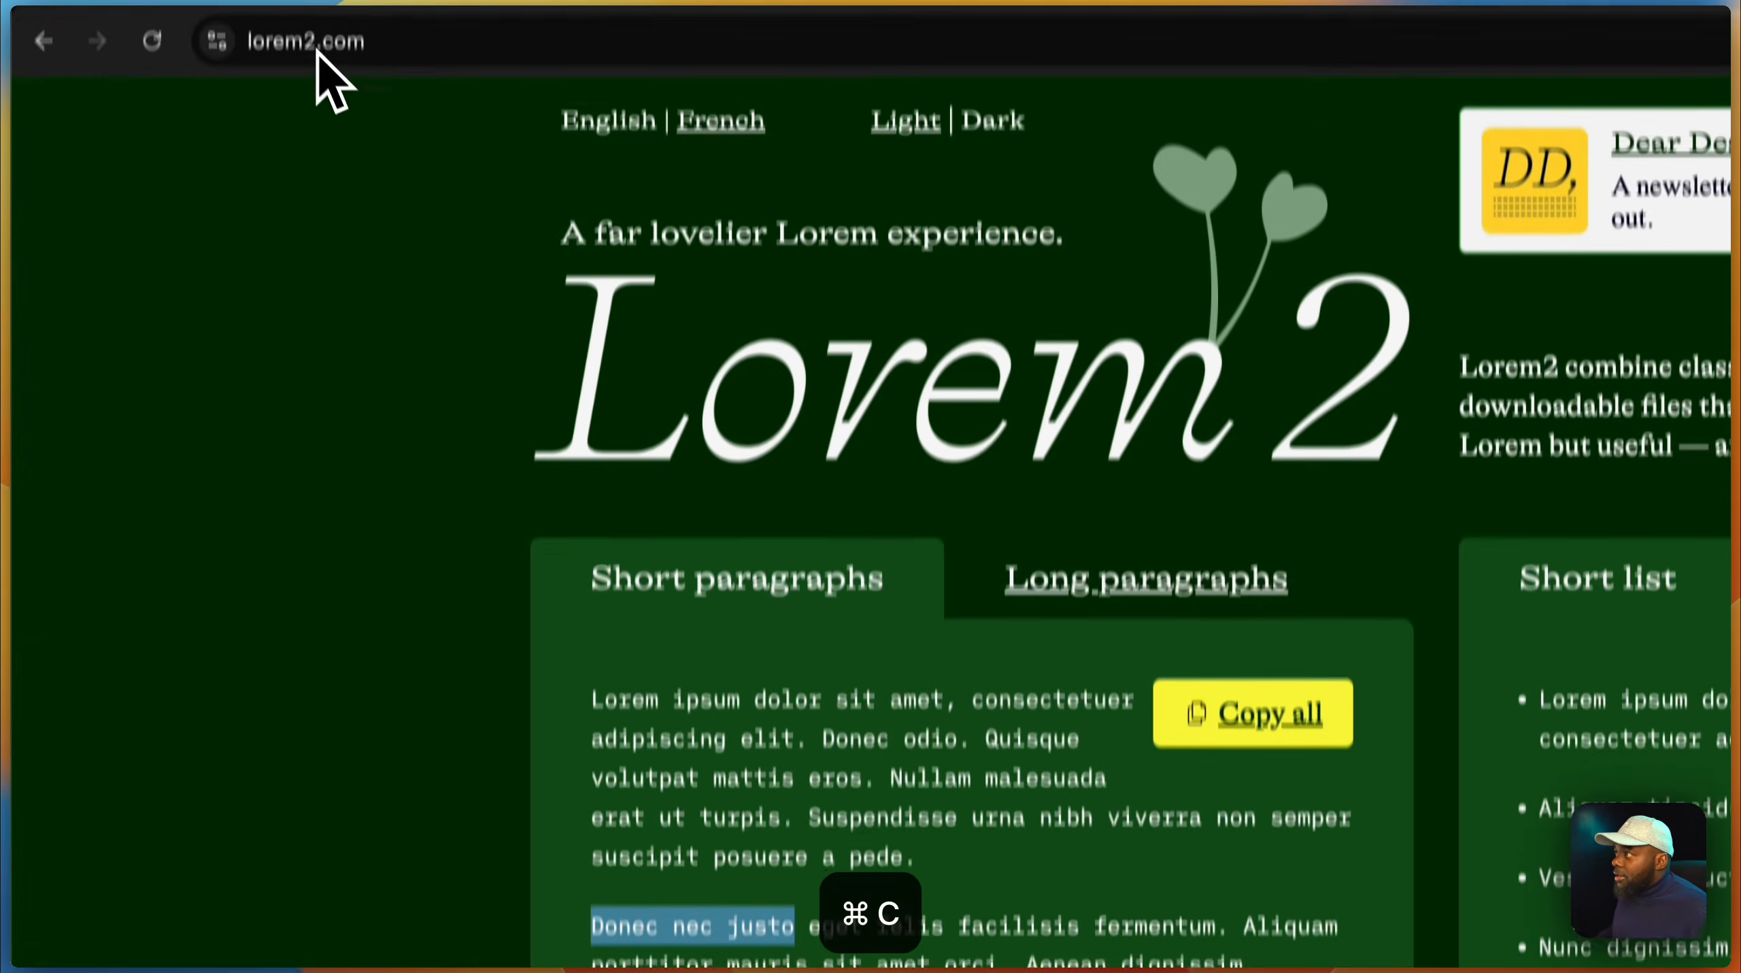
pyautogui.click(272, 27)
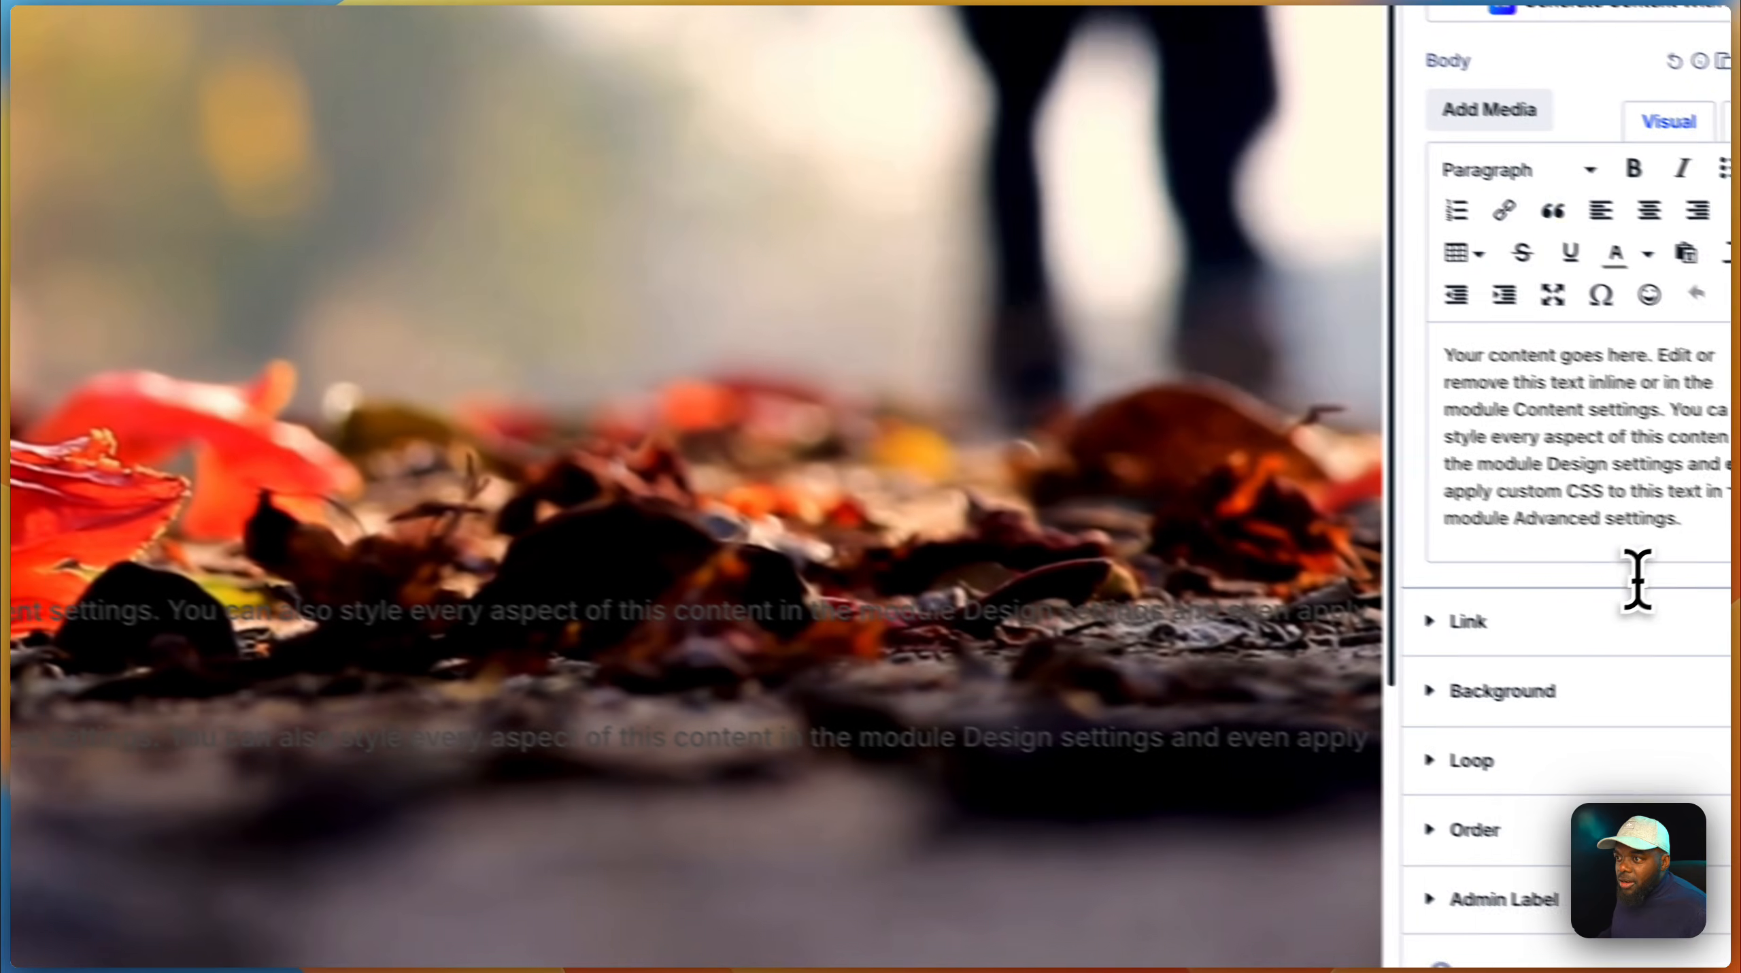
pyautogui.moveTo(1637, 579); pyautogui.dragTo(1438, 324)
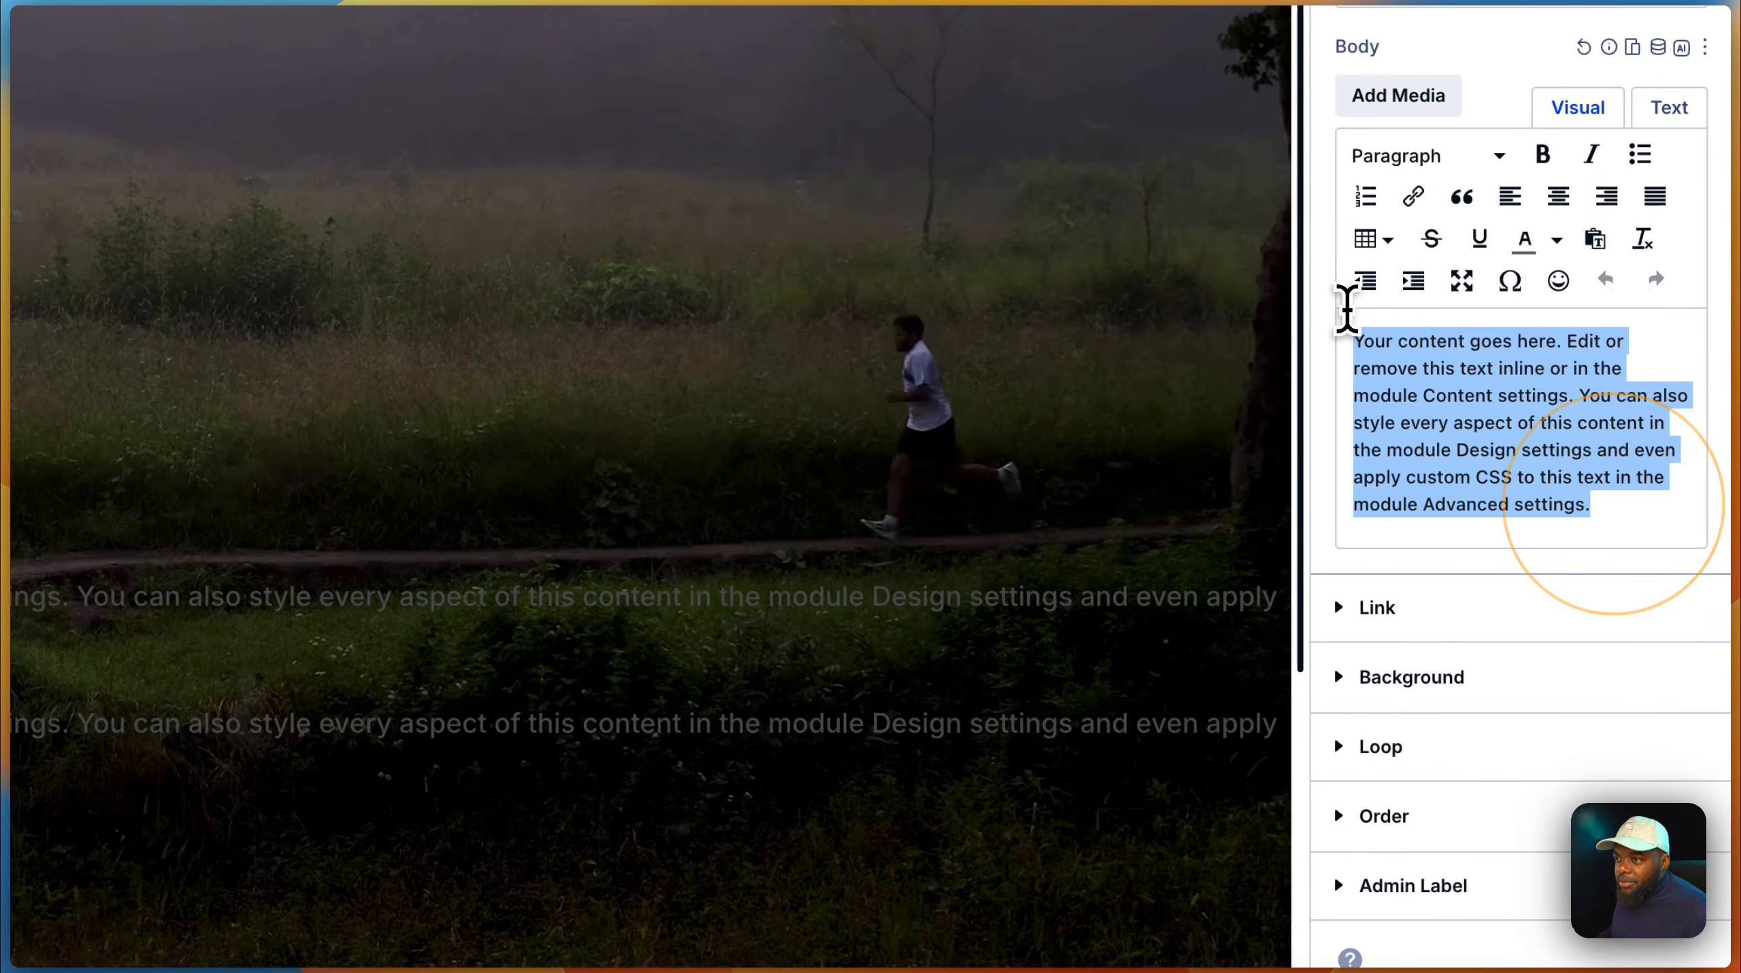
pyautogui.write('Donec nec justo')
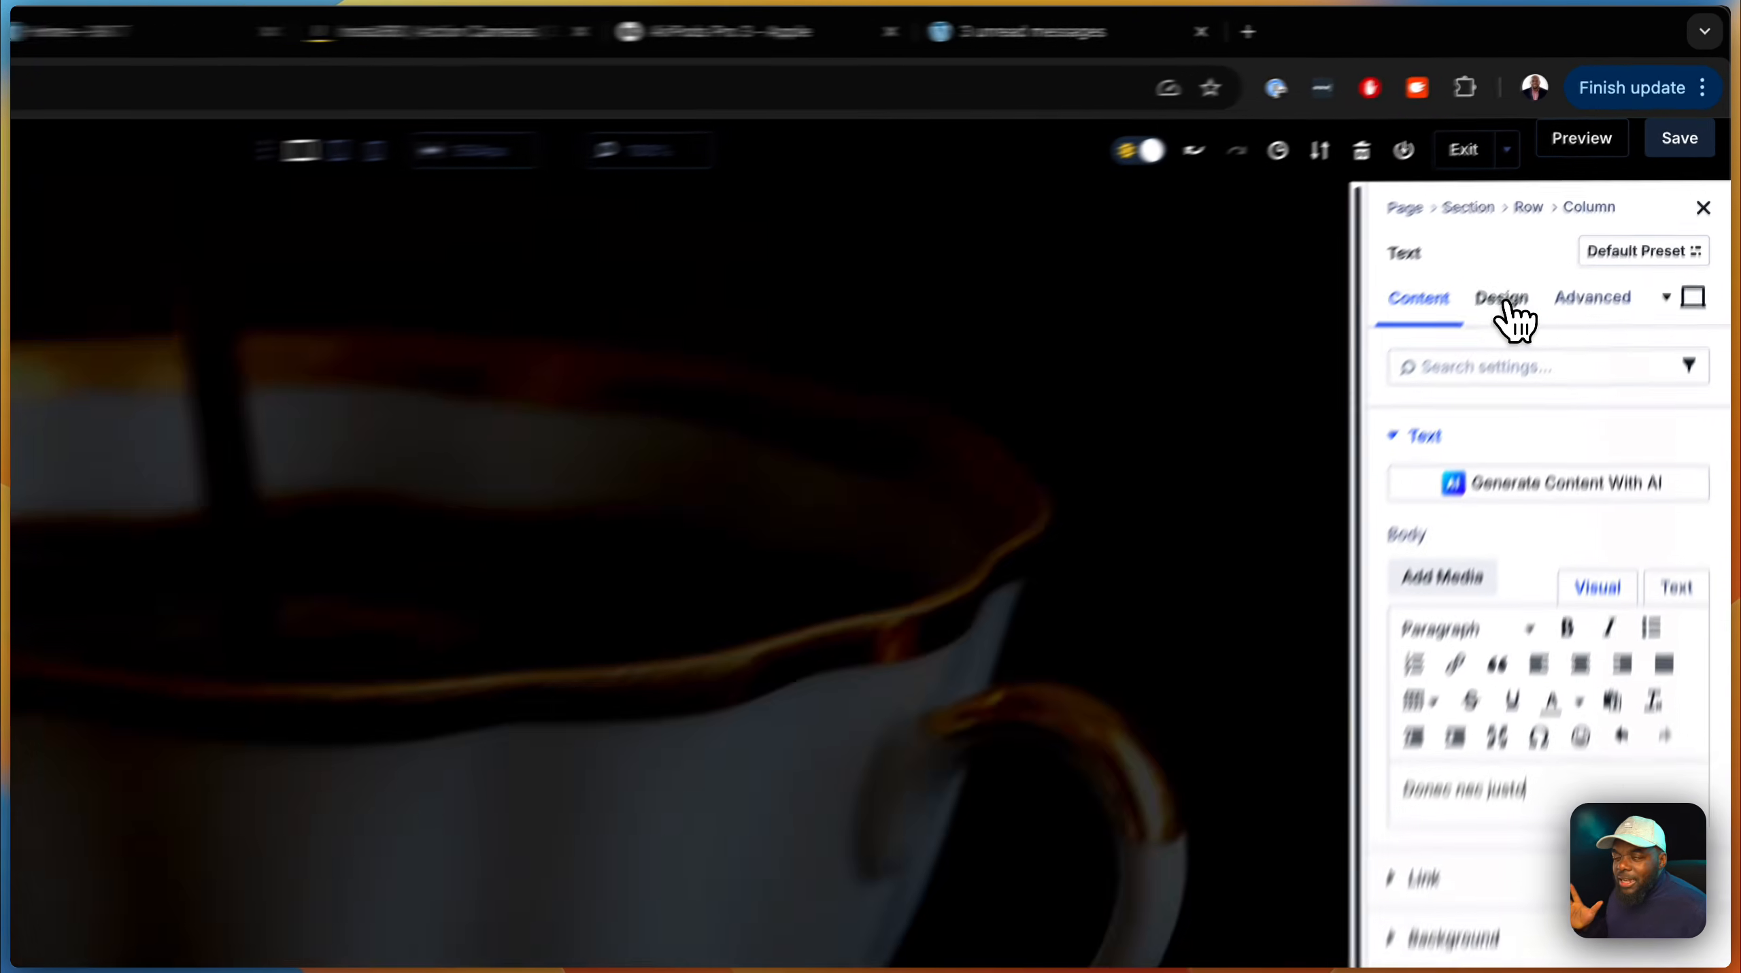
# Add a custom attribute to the first text module with the admin label "CSS Class"
pyautogui.click(1572, 209)
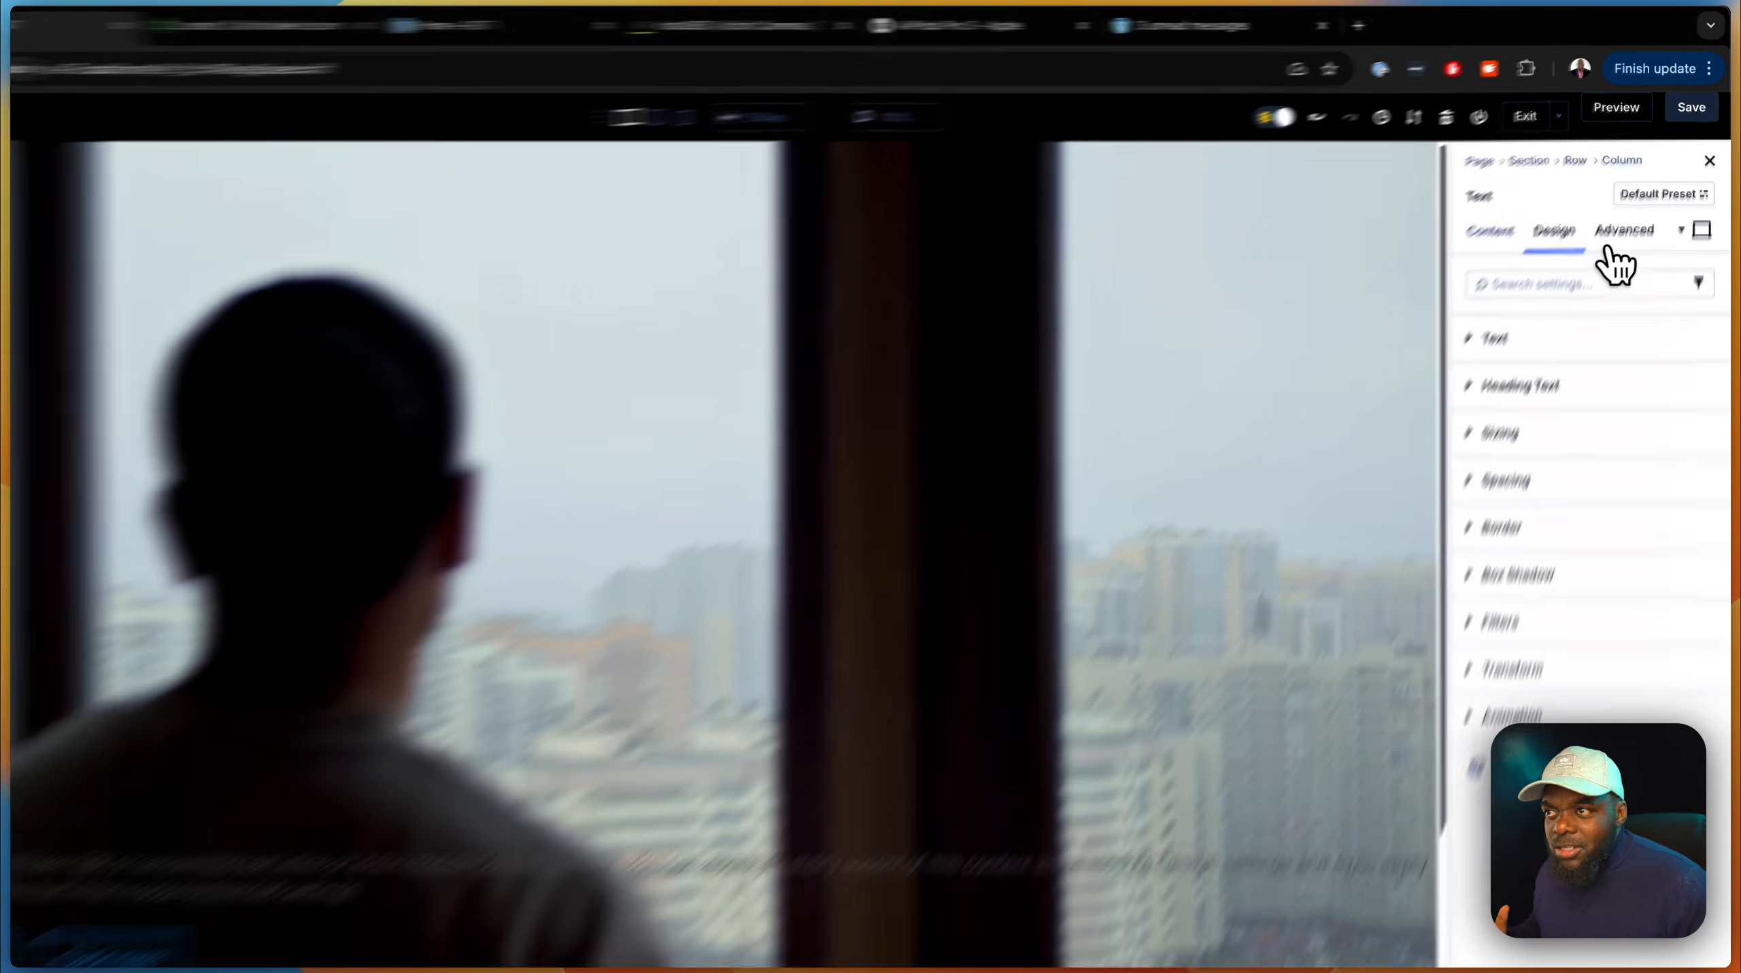
pyautogui.click(1634, 208)
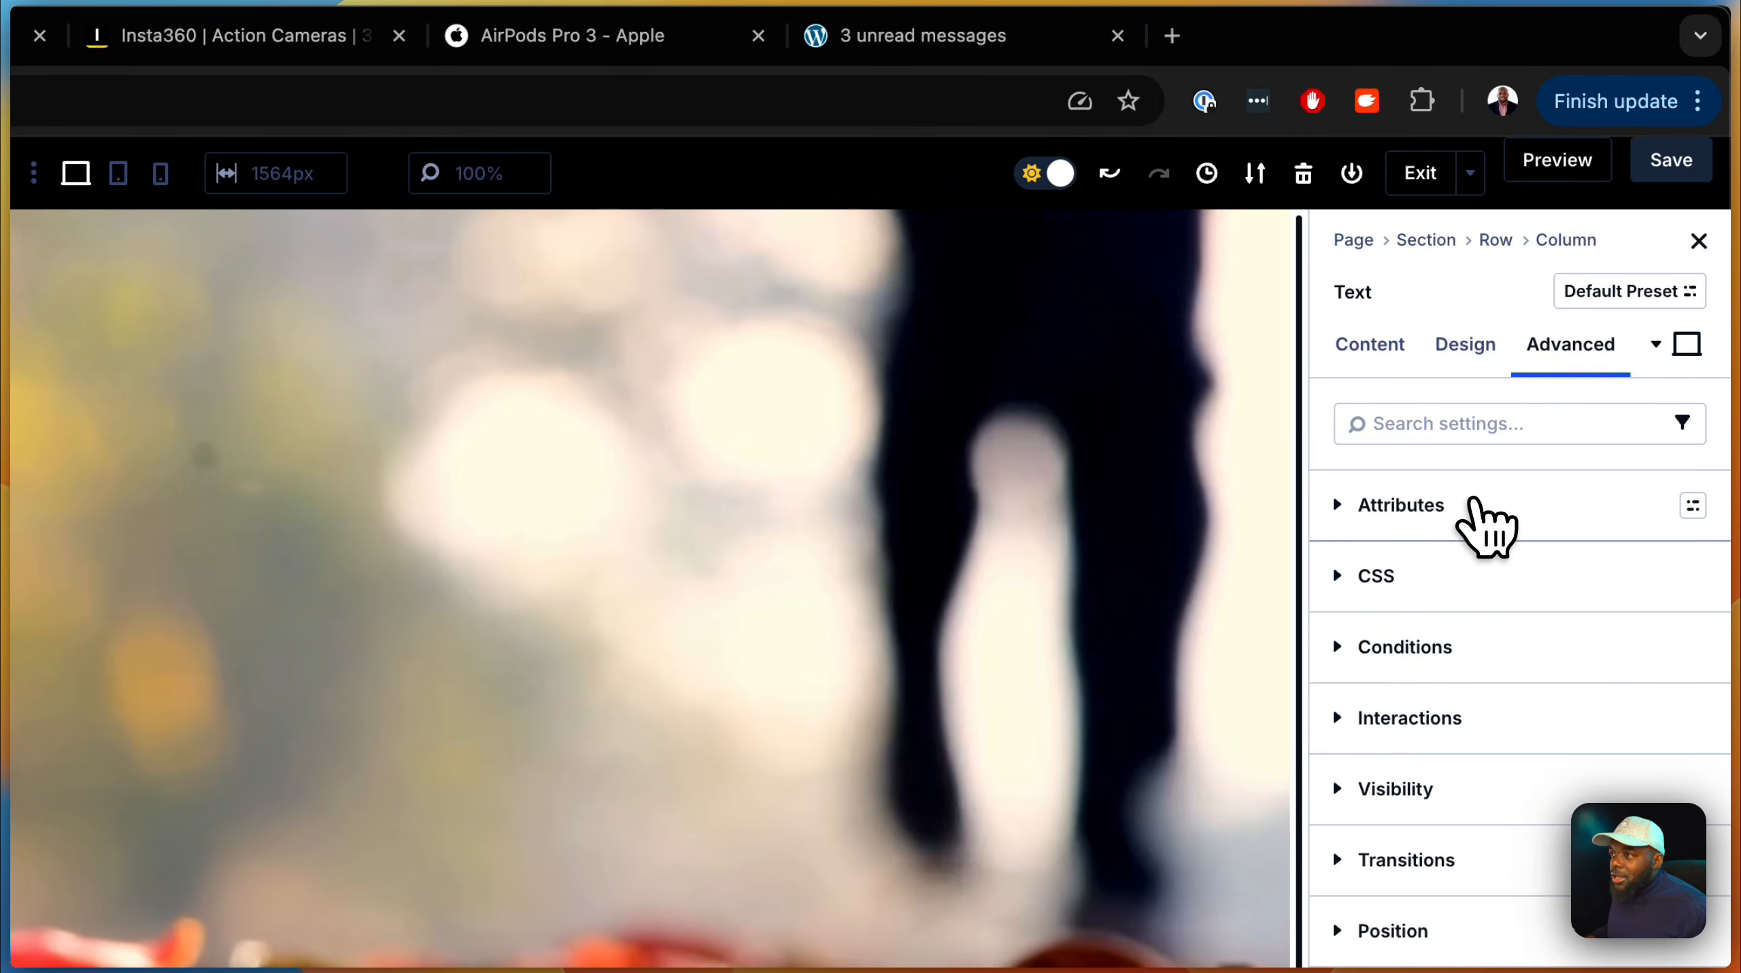
pyautogui.click(1474, 508)
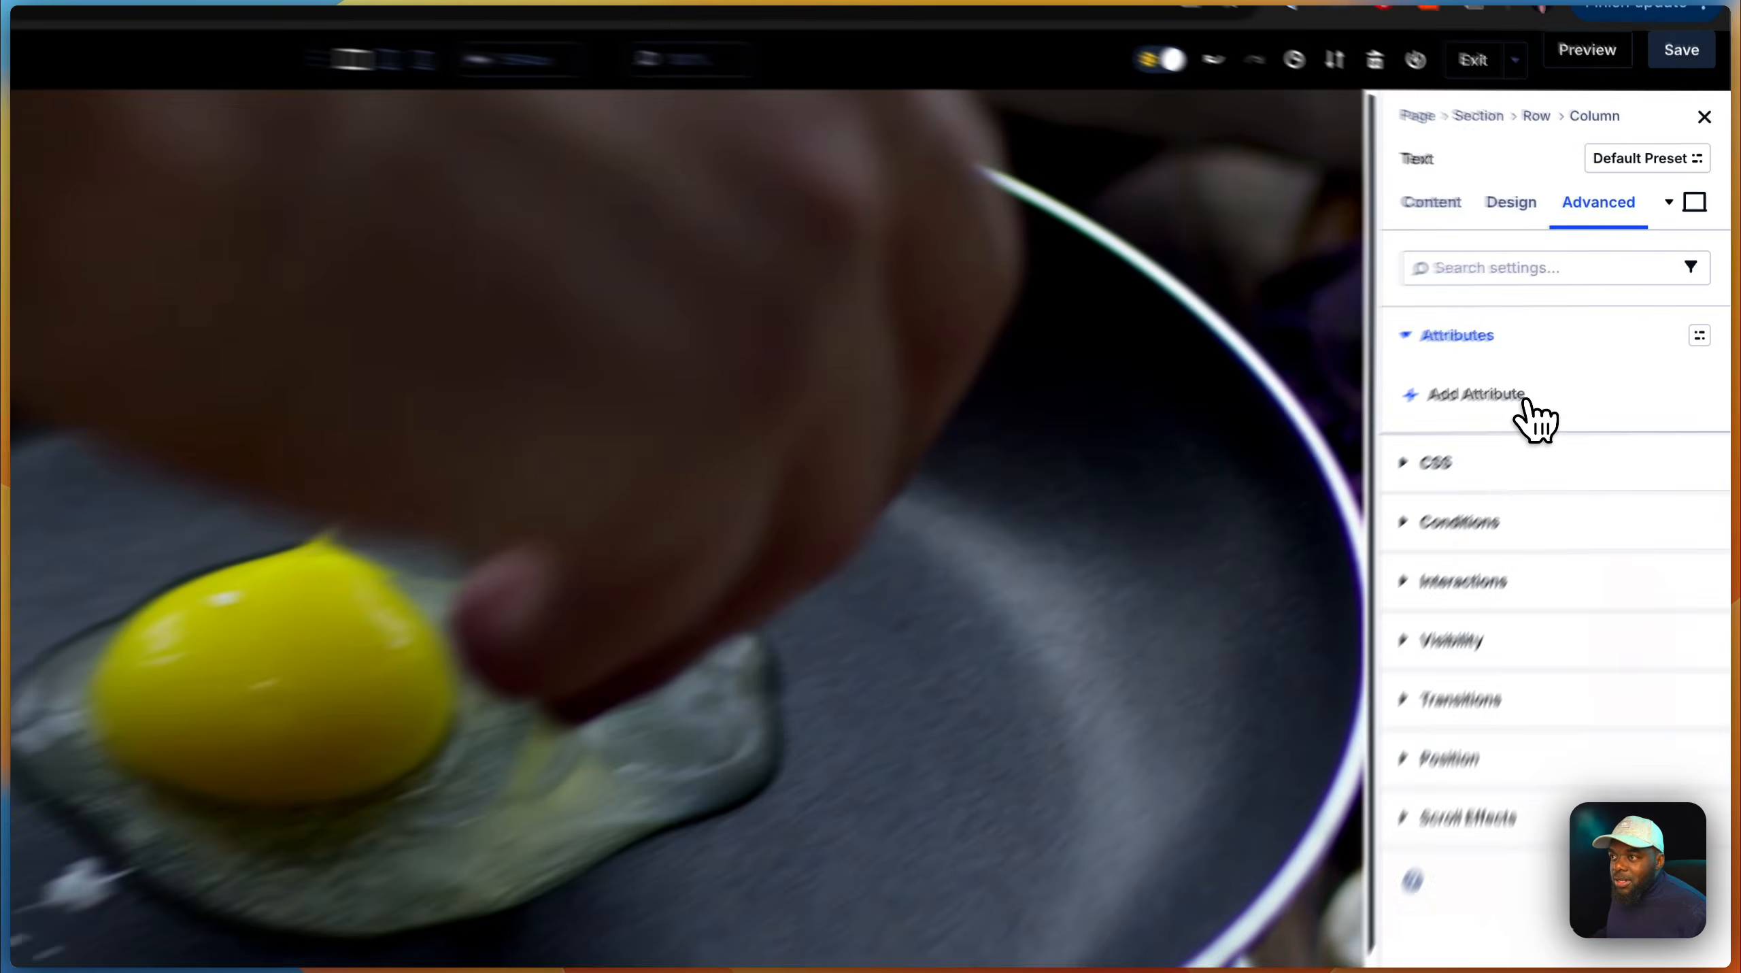
pyautogui.click(1574, 349)
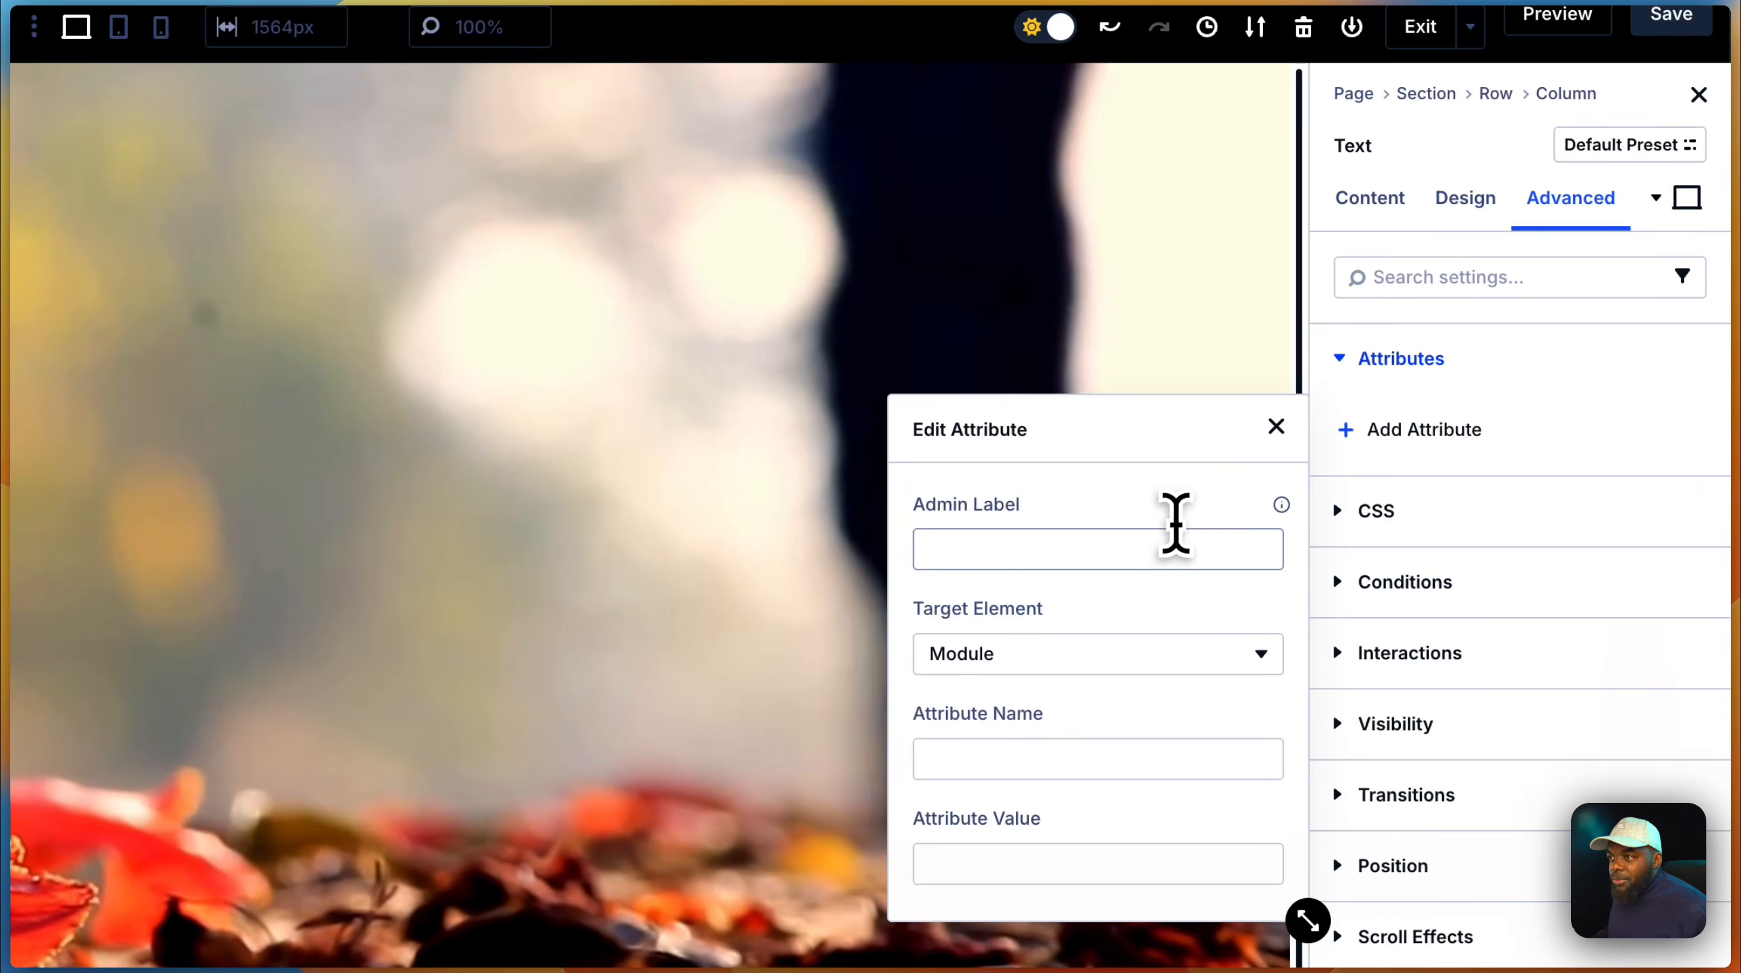
pyautogui.click(1165, 541)
pyautogui.write('CSS')
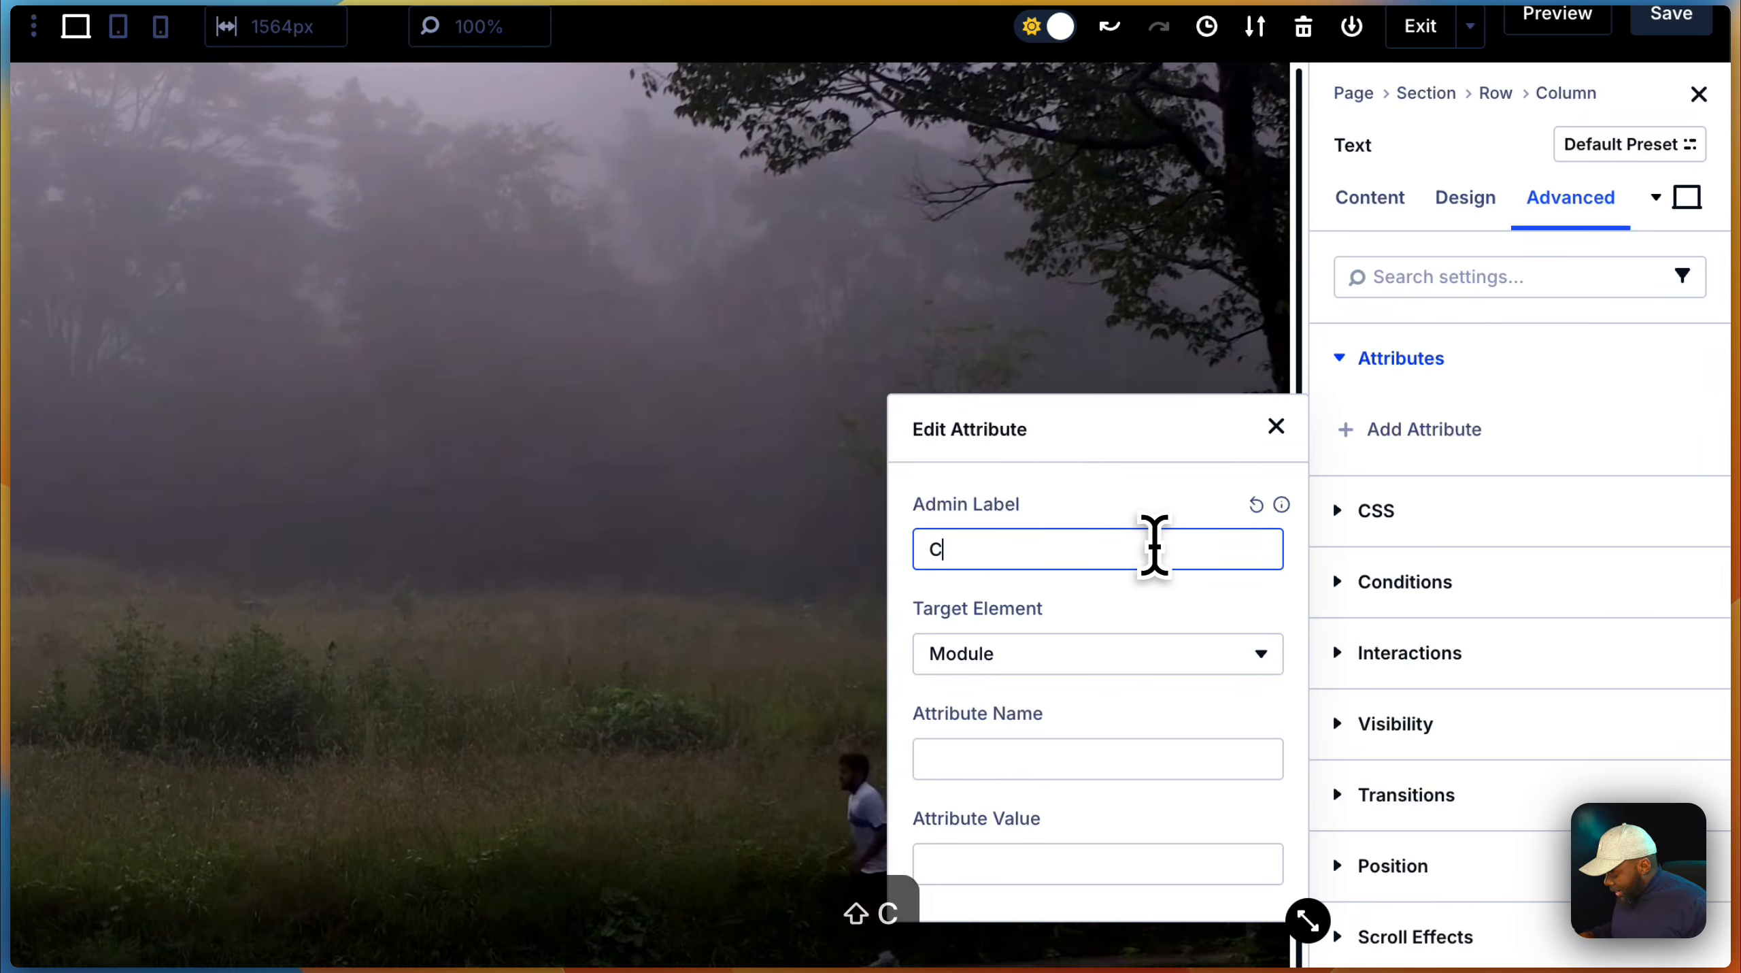
pyautogui.write(' Class')
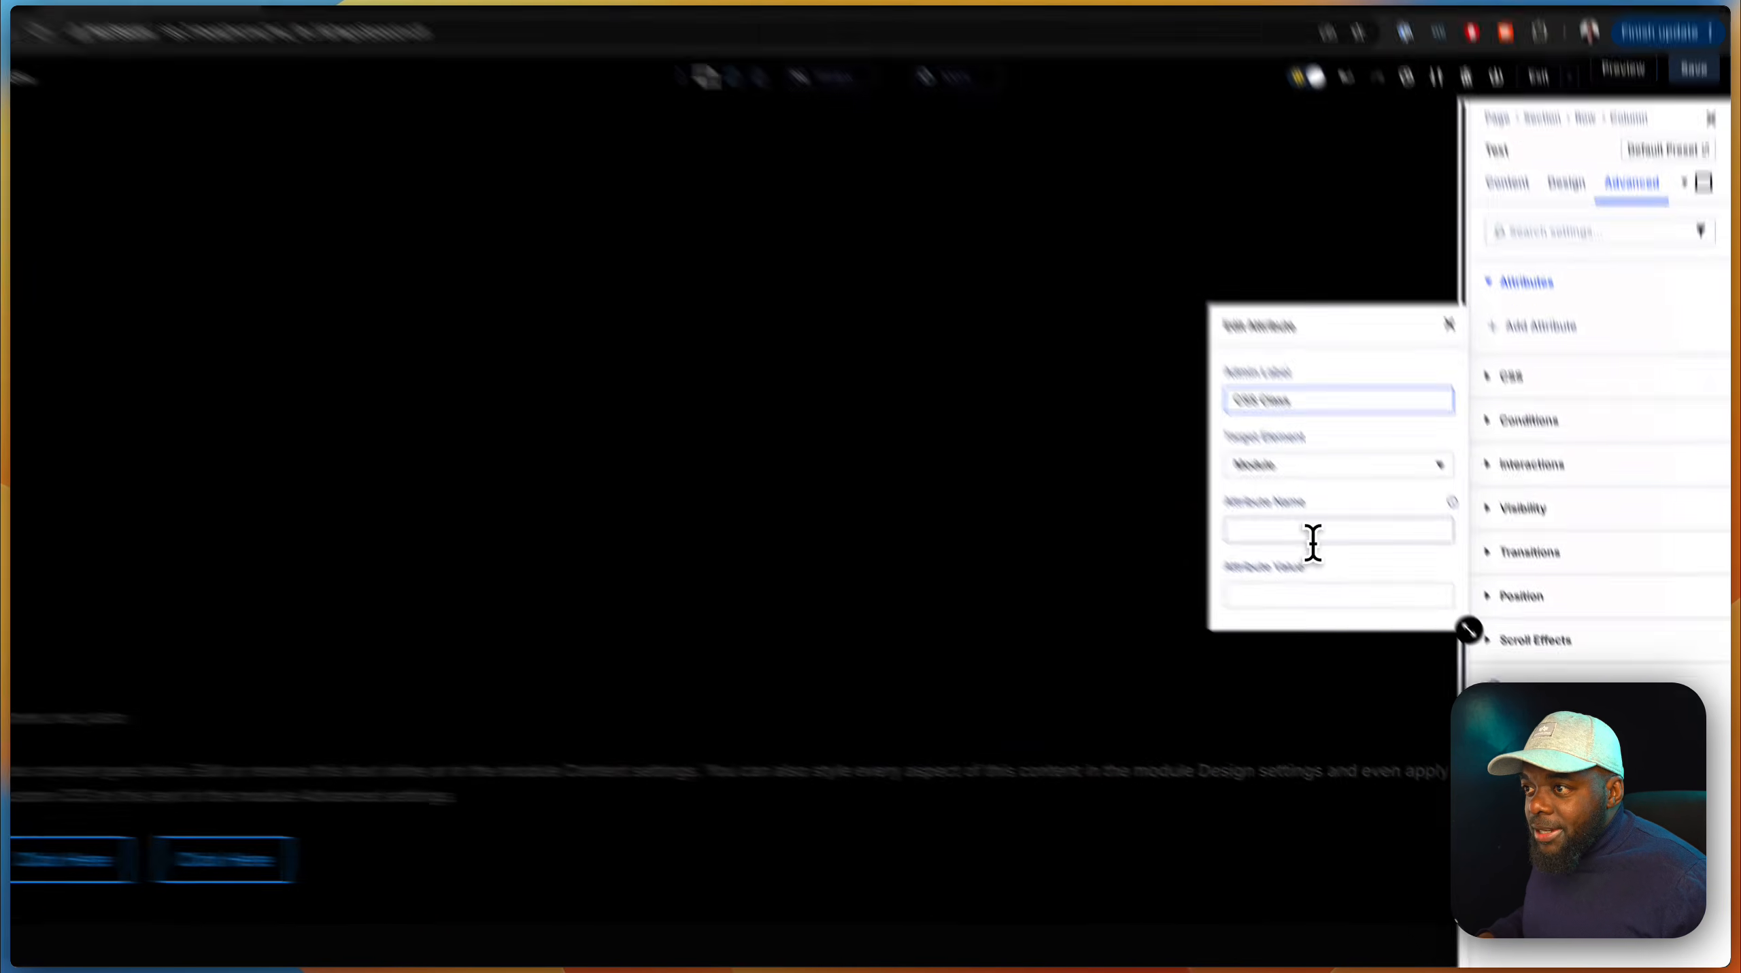
# Set the attribute name to "class" and enlarge the Edit Attribute dialog
pyautogui.click(1311, 545)
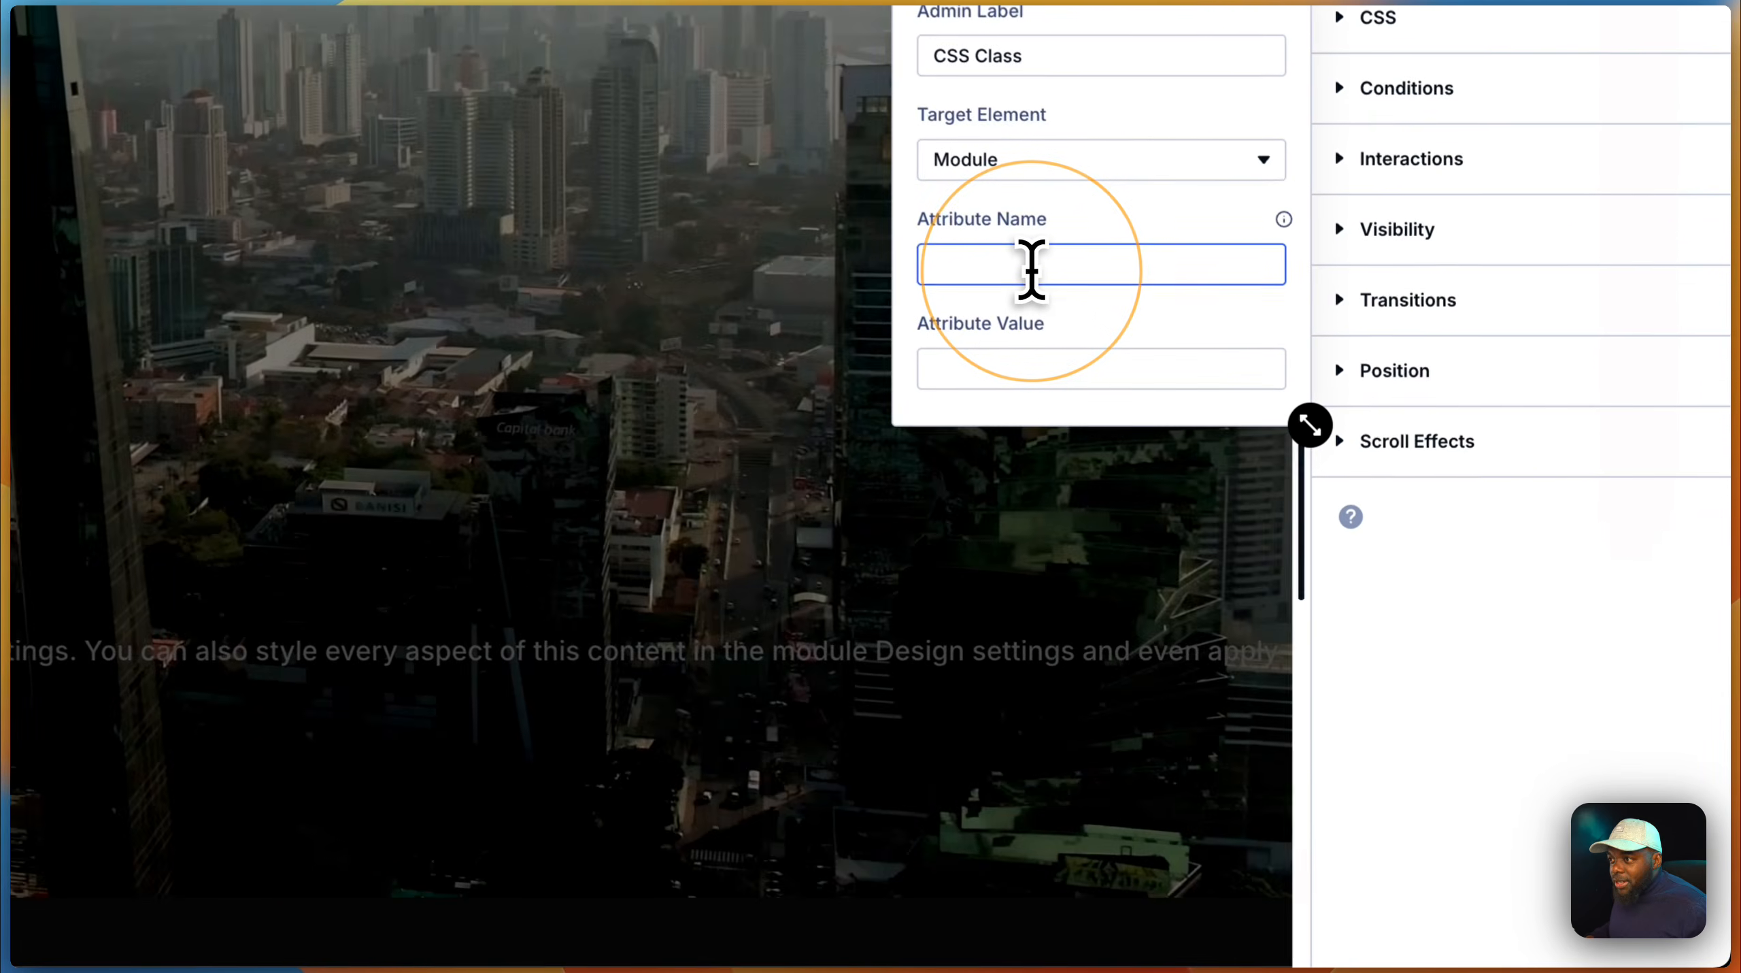
pyautogui.write('class')
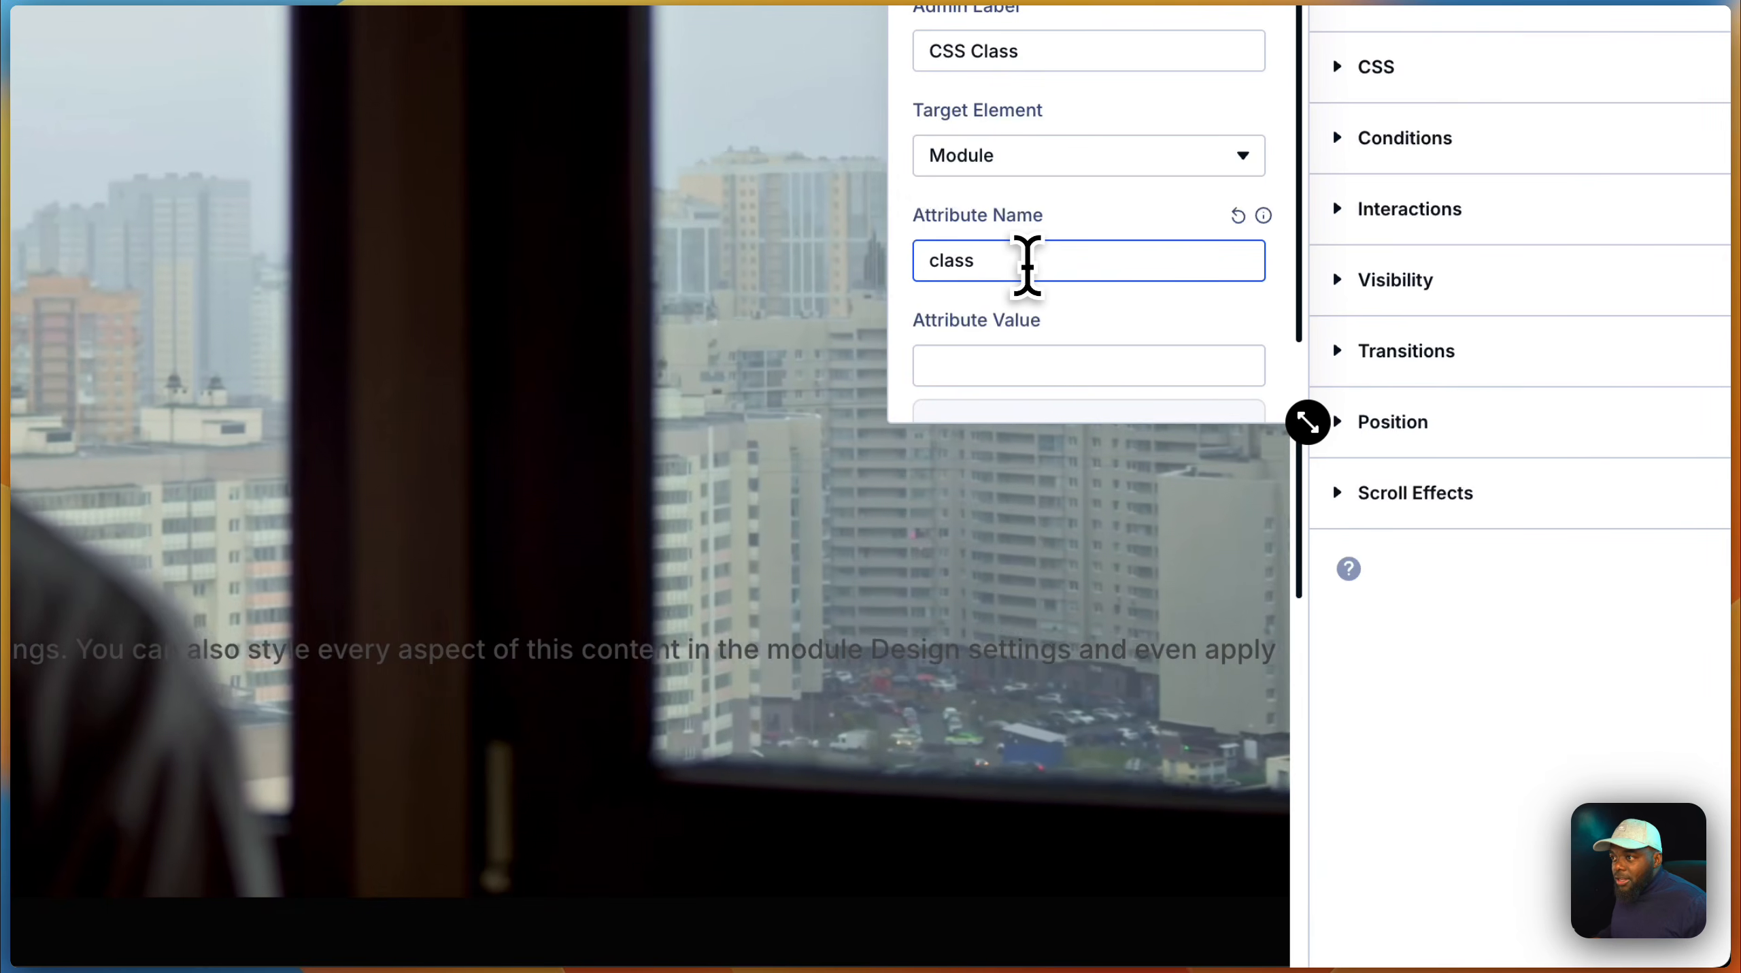
pyautogui.click(992, 368)
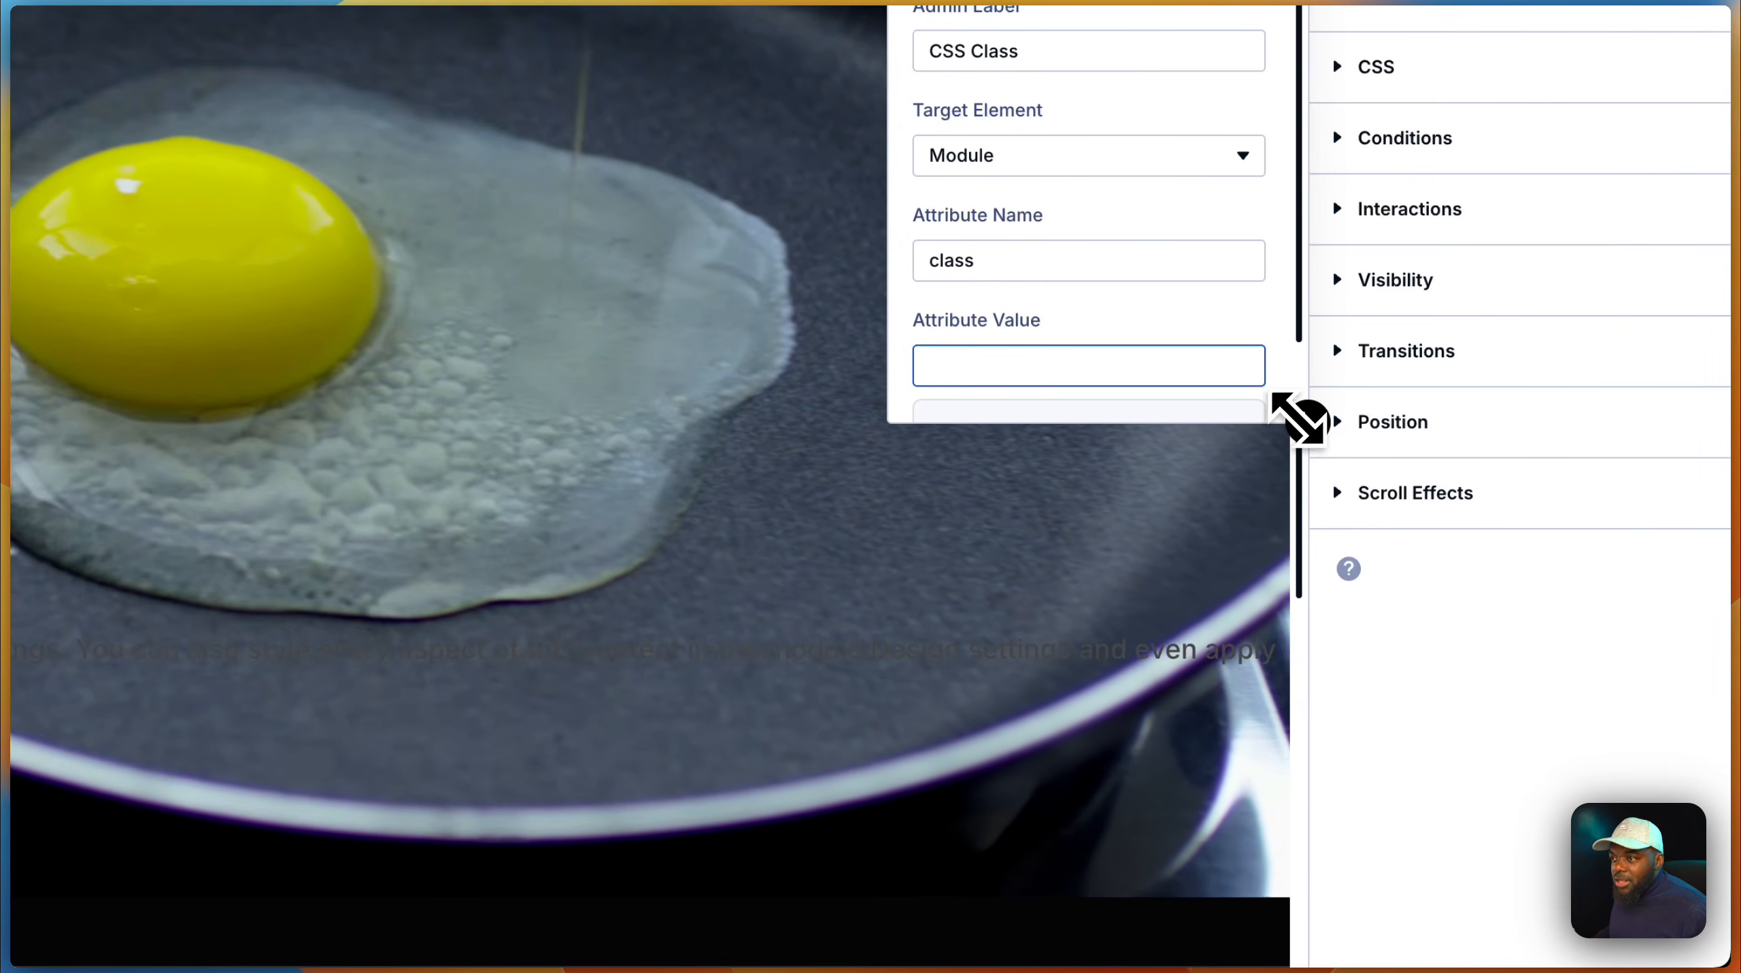
pyautogui.moveTo(1299, 417); pyautogui.dragTo(1345, 632)
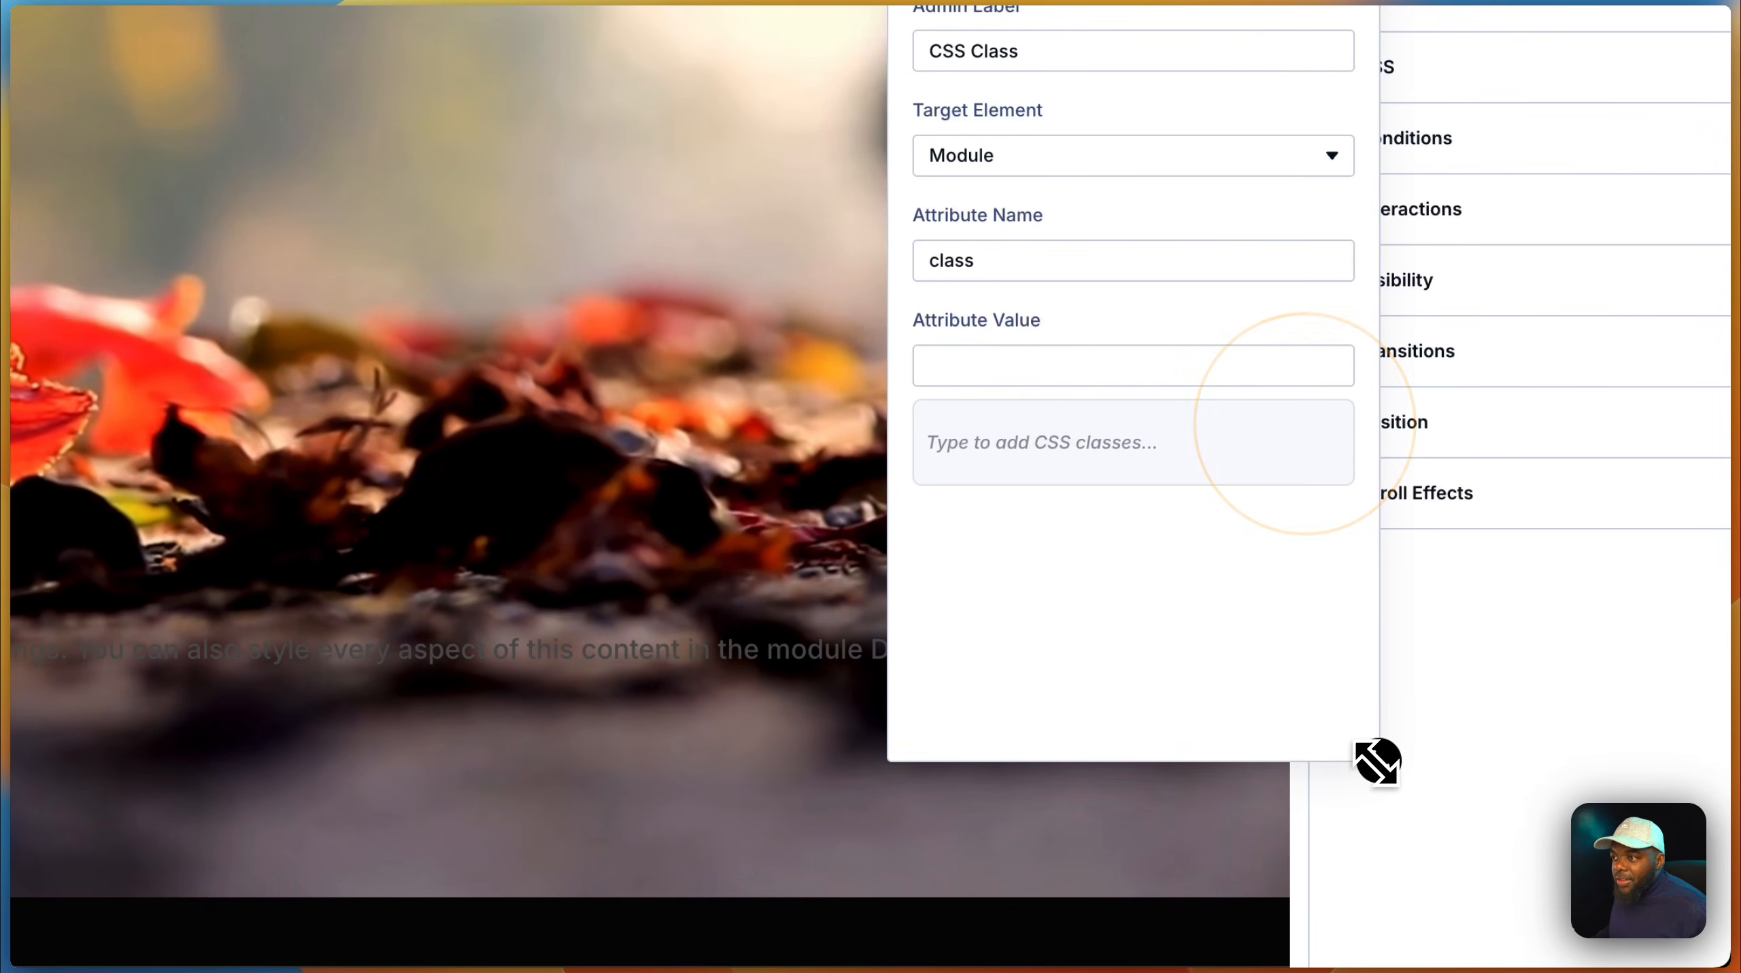
pyautogui.moveTo(1386, 775); pyautogui.dragTo(1391, 778)
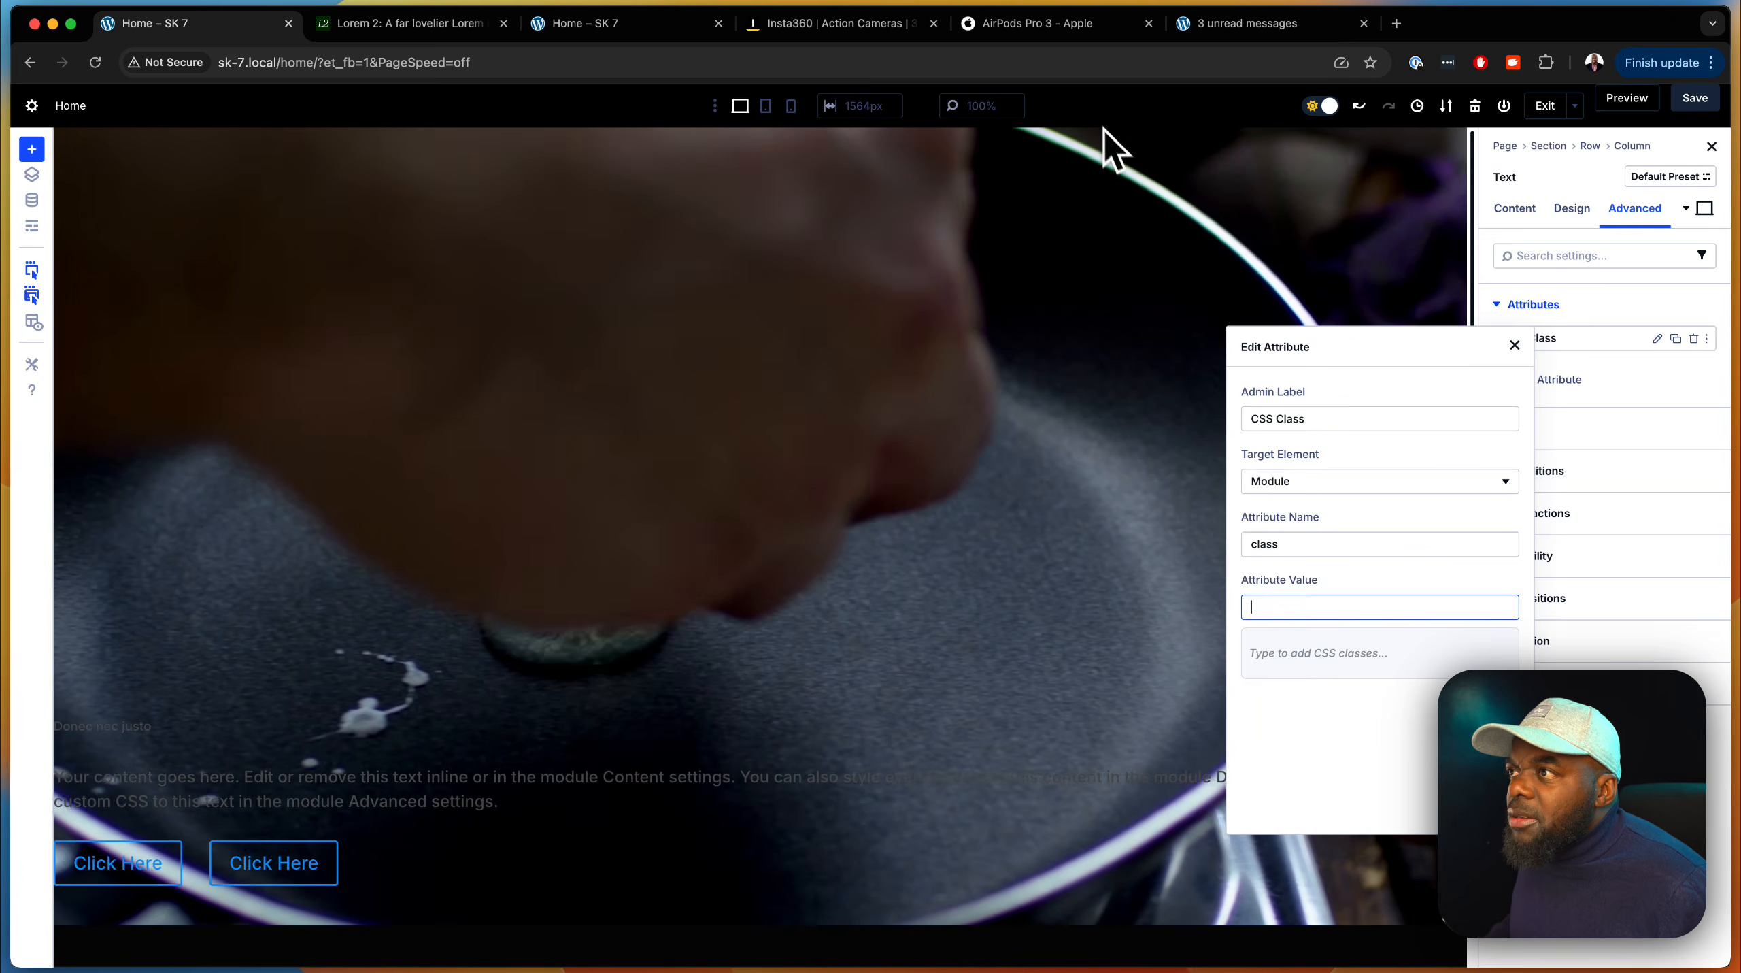
# Check the Apple page's heading for reference and set the class attribute's value to text-2xl
pyautogui.click(1048, 24)
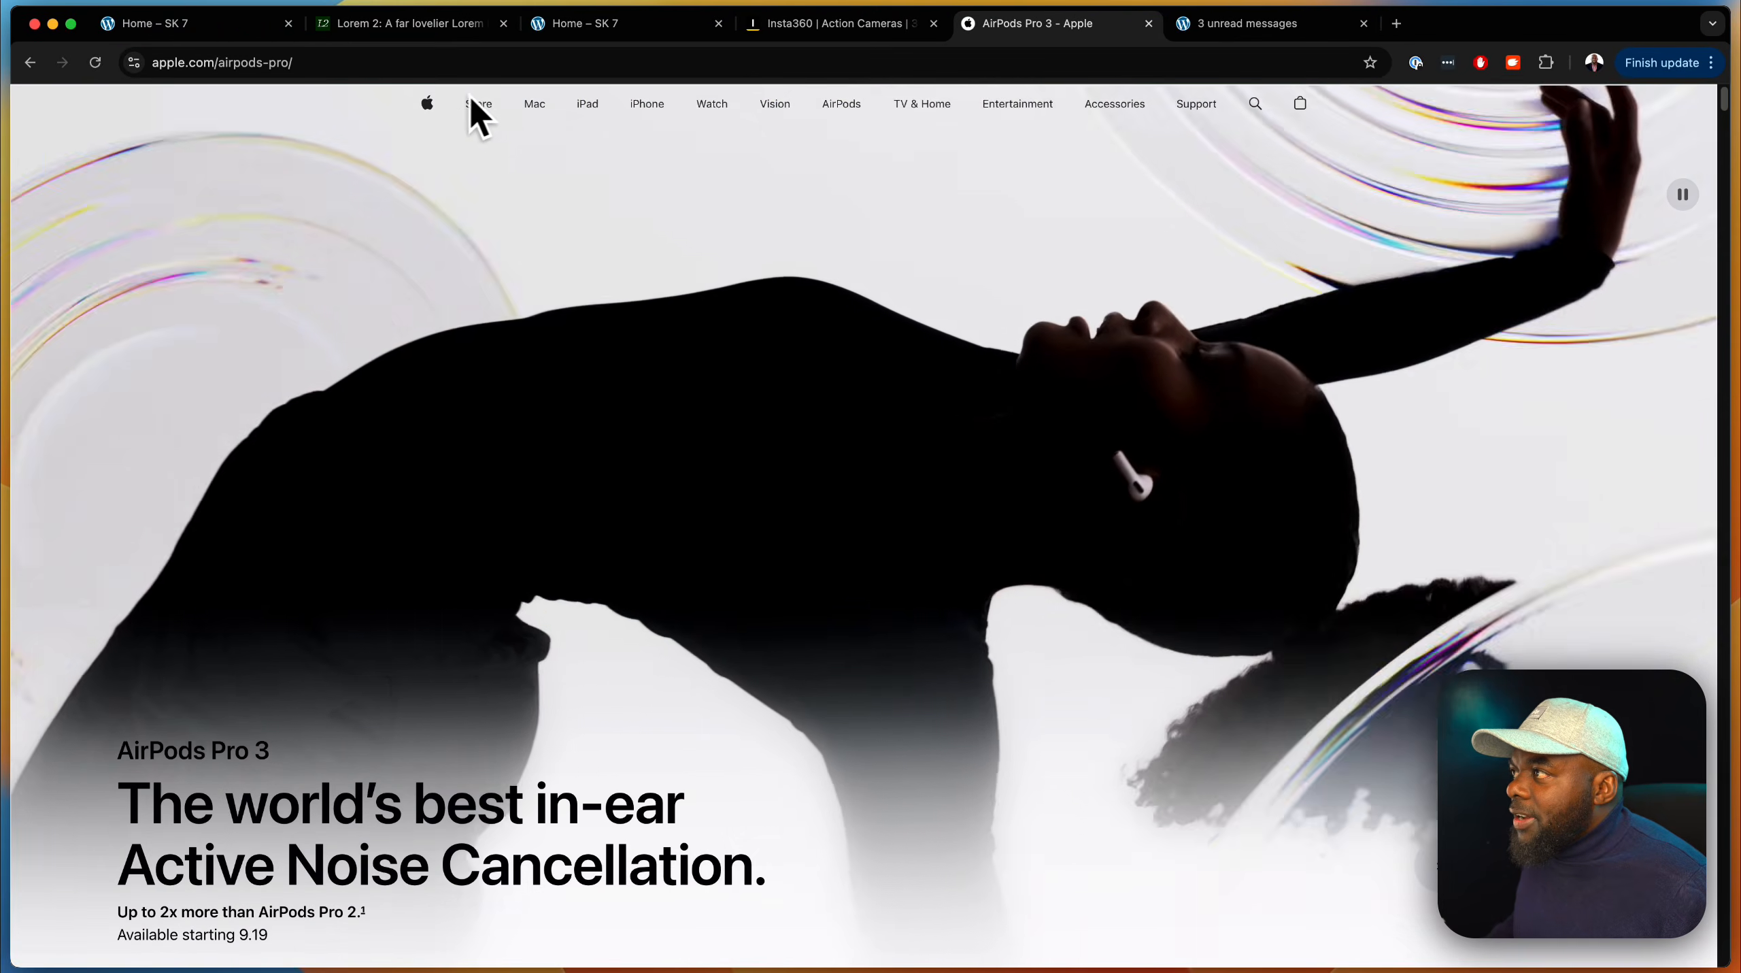
pyautogui.click(217, 23)
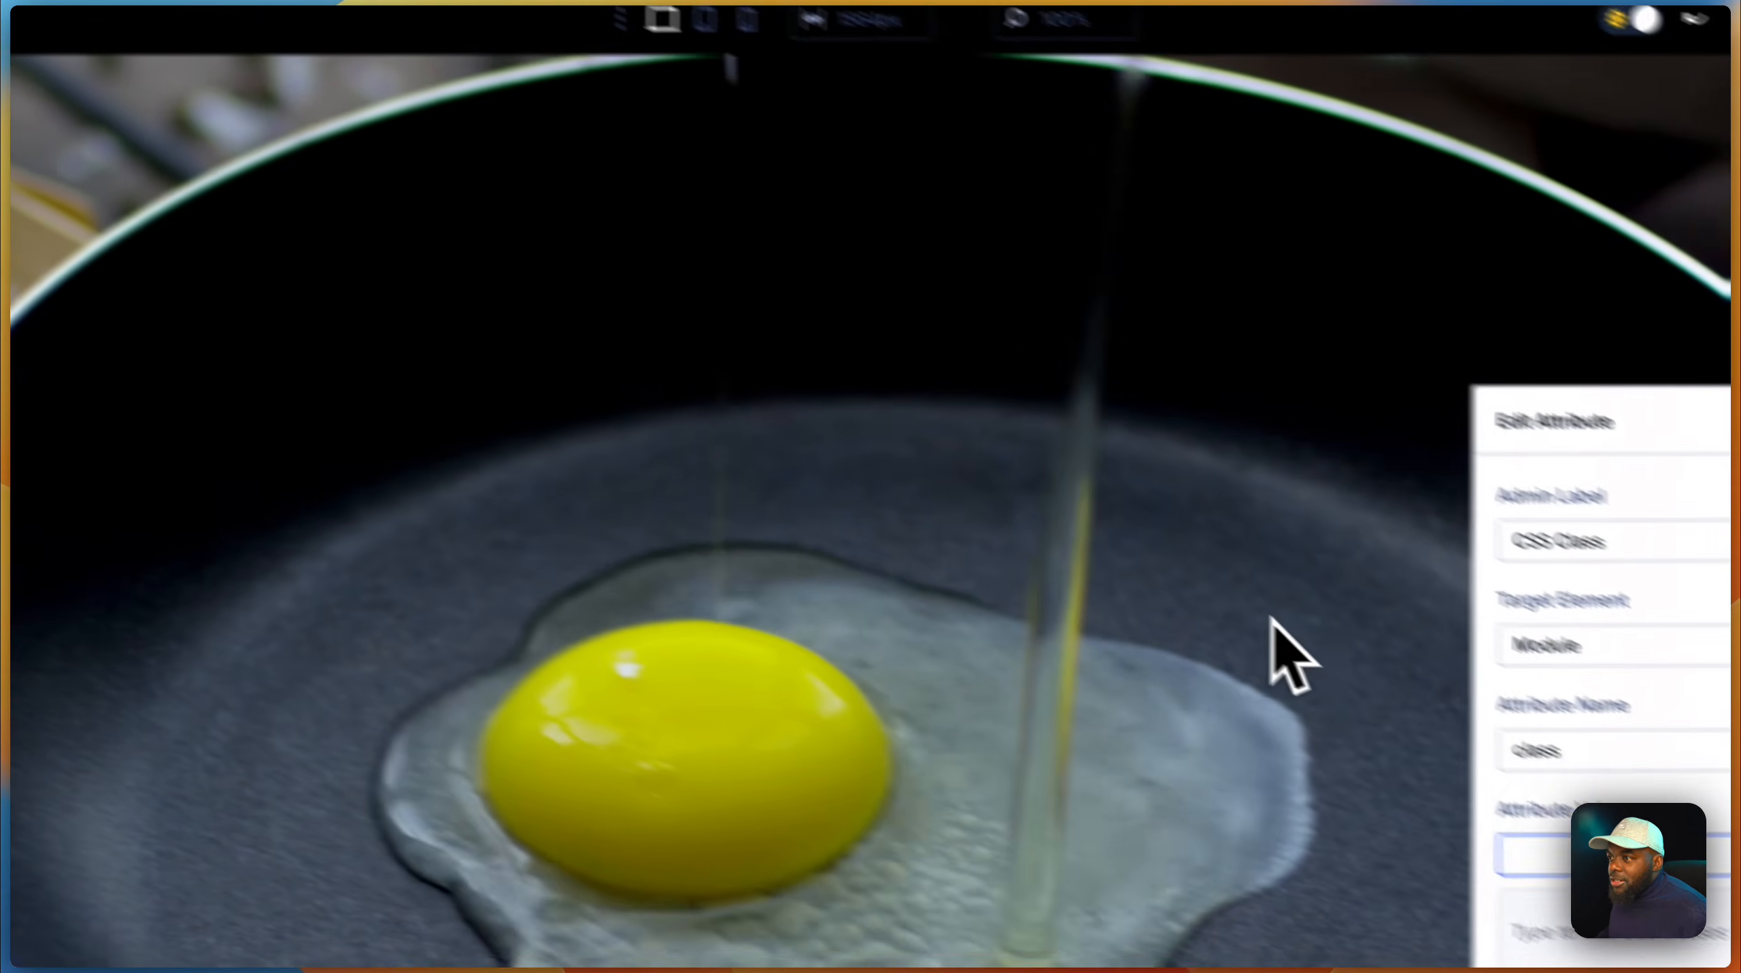
pyautogui.write('tex')
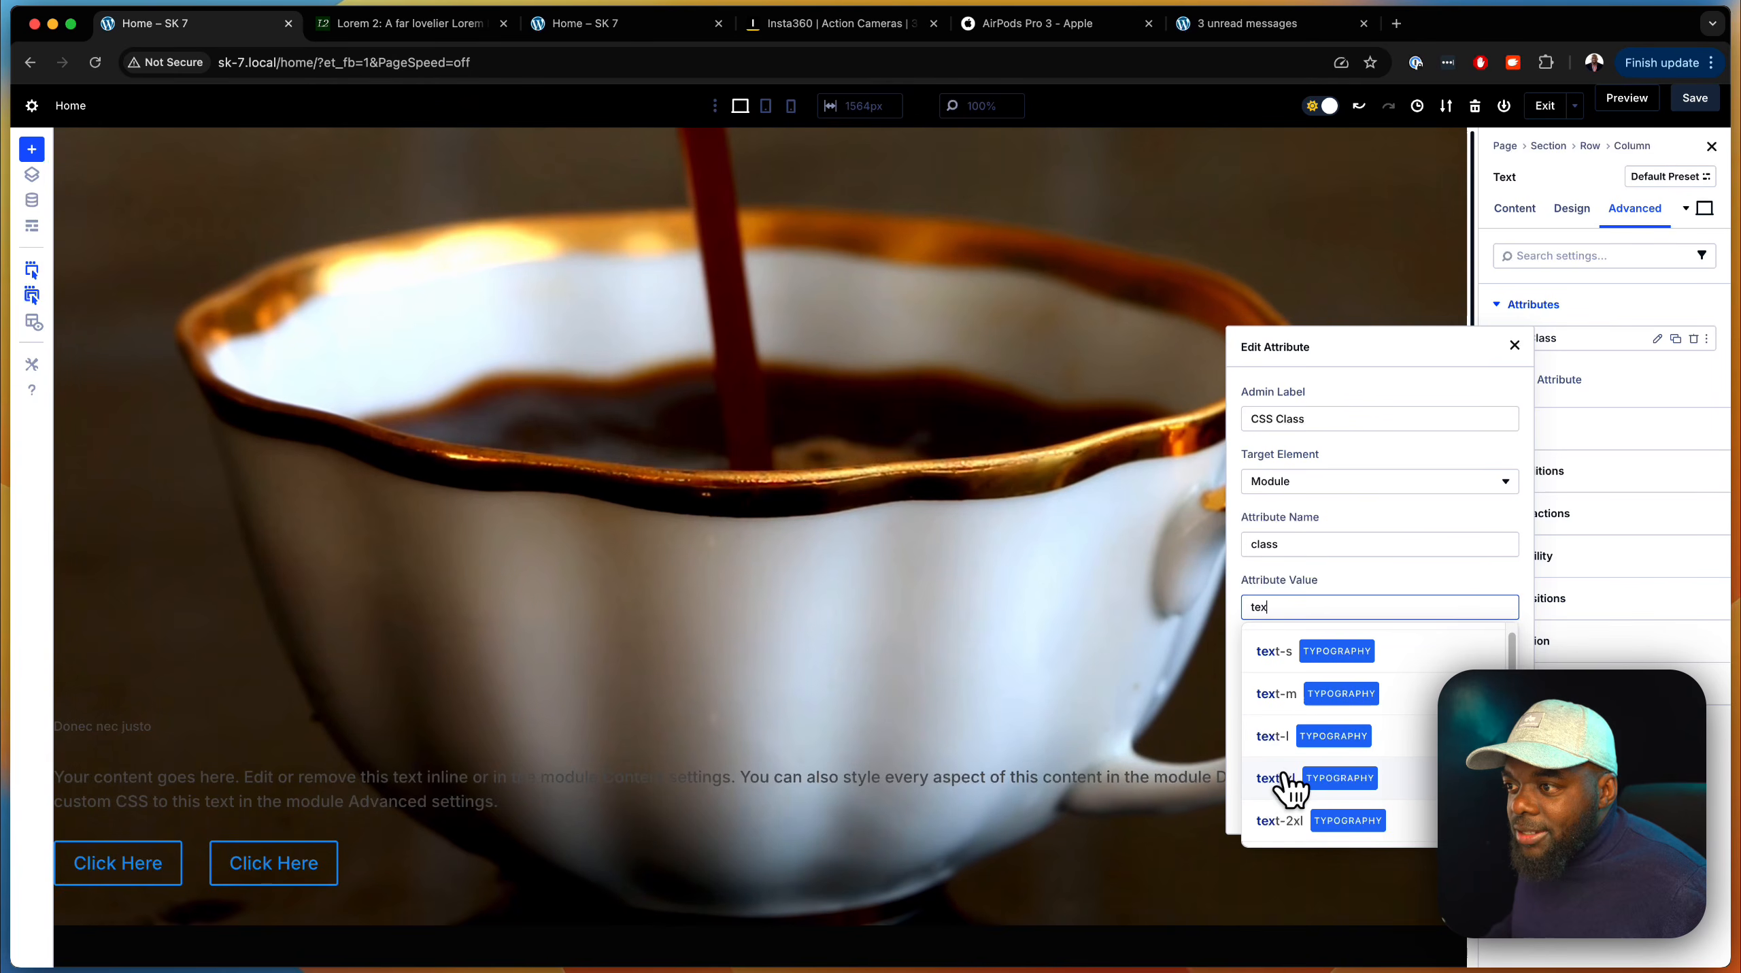
pyautogui.click(1280, 750)
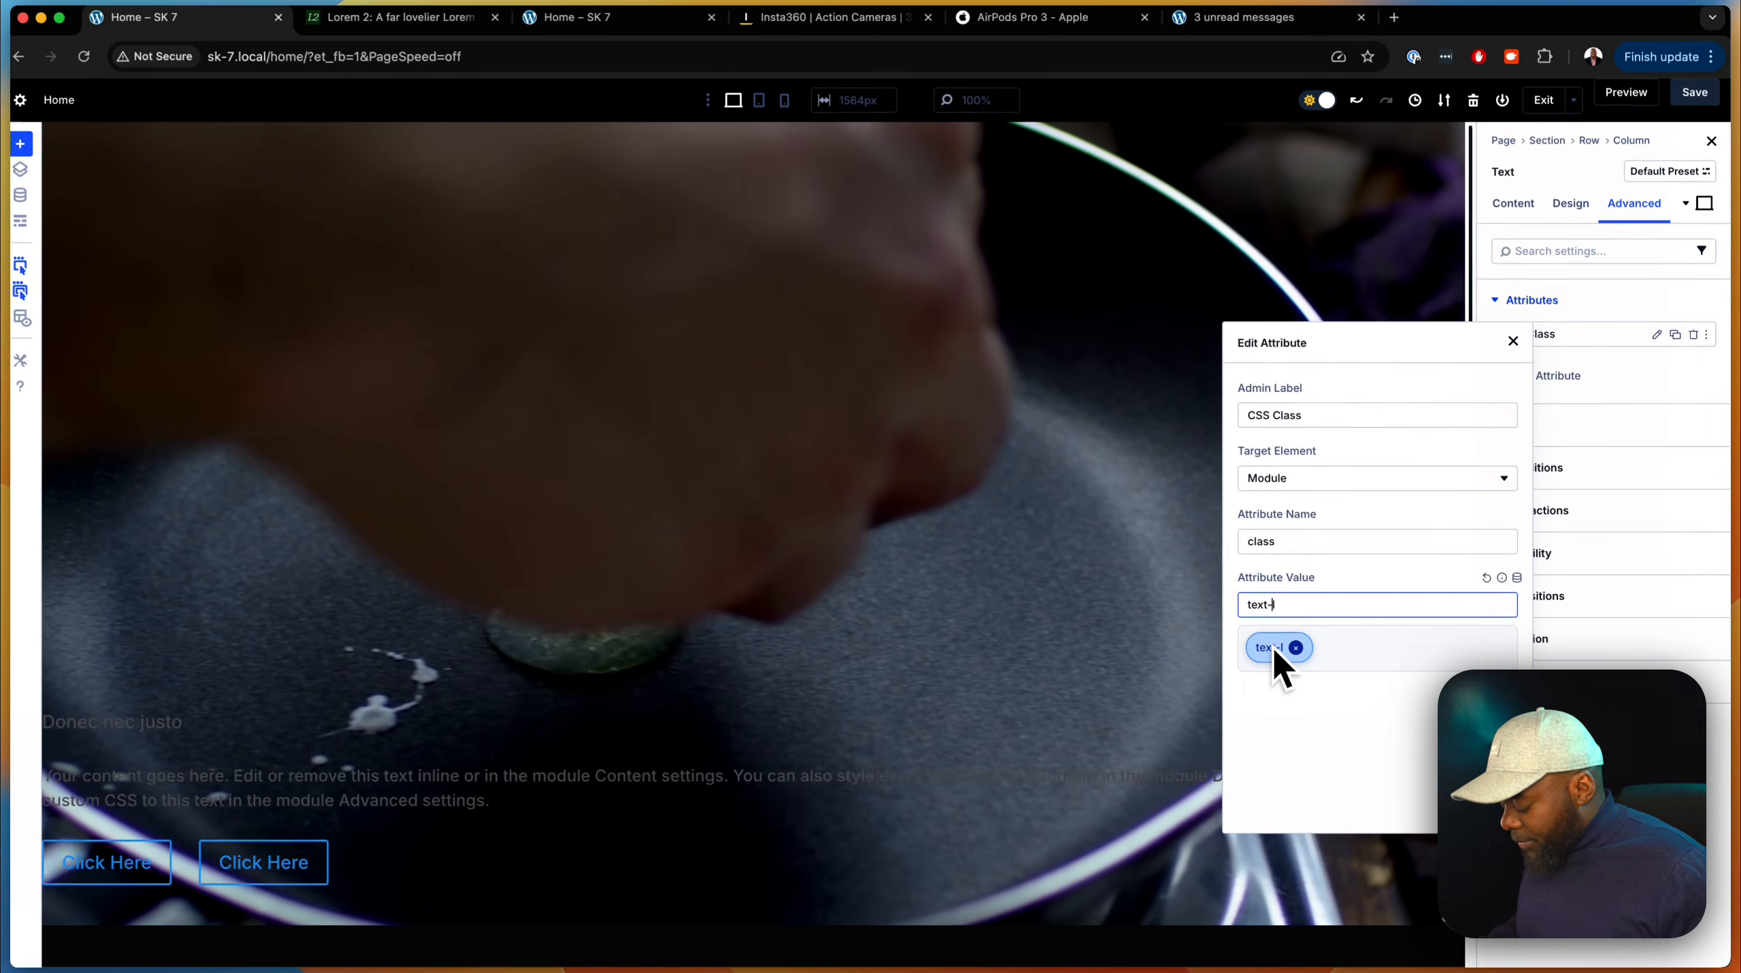
pyautogui.press('BackSpace')
pyautogui.write('2xl')
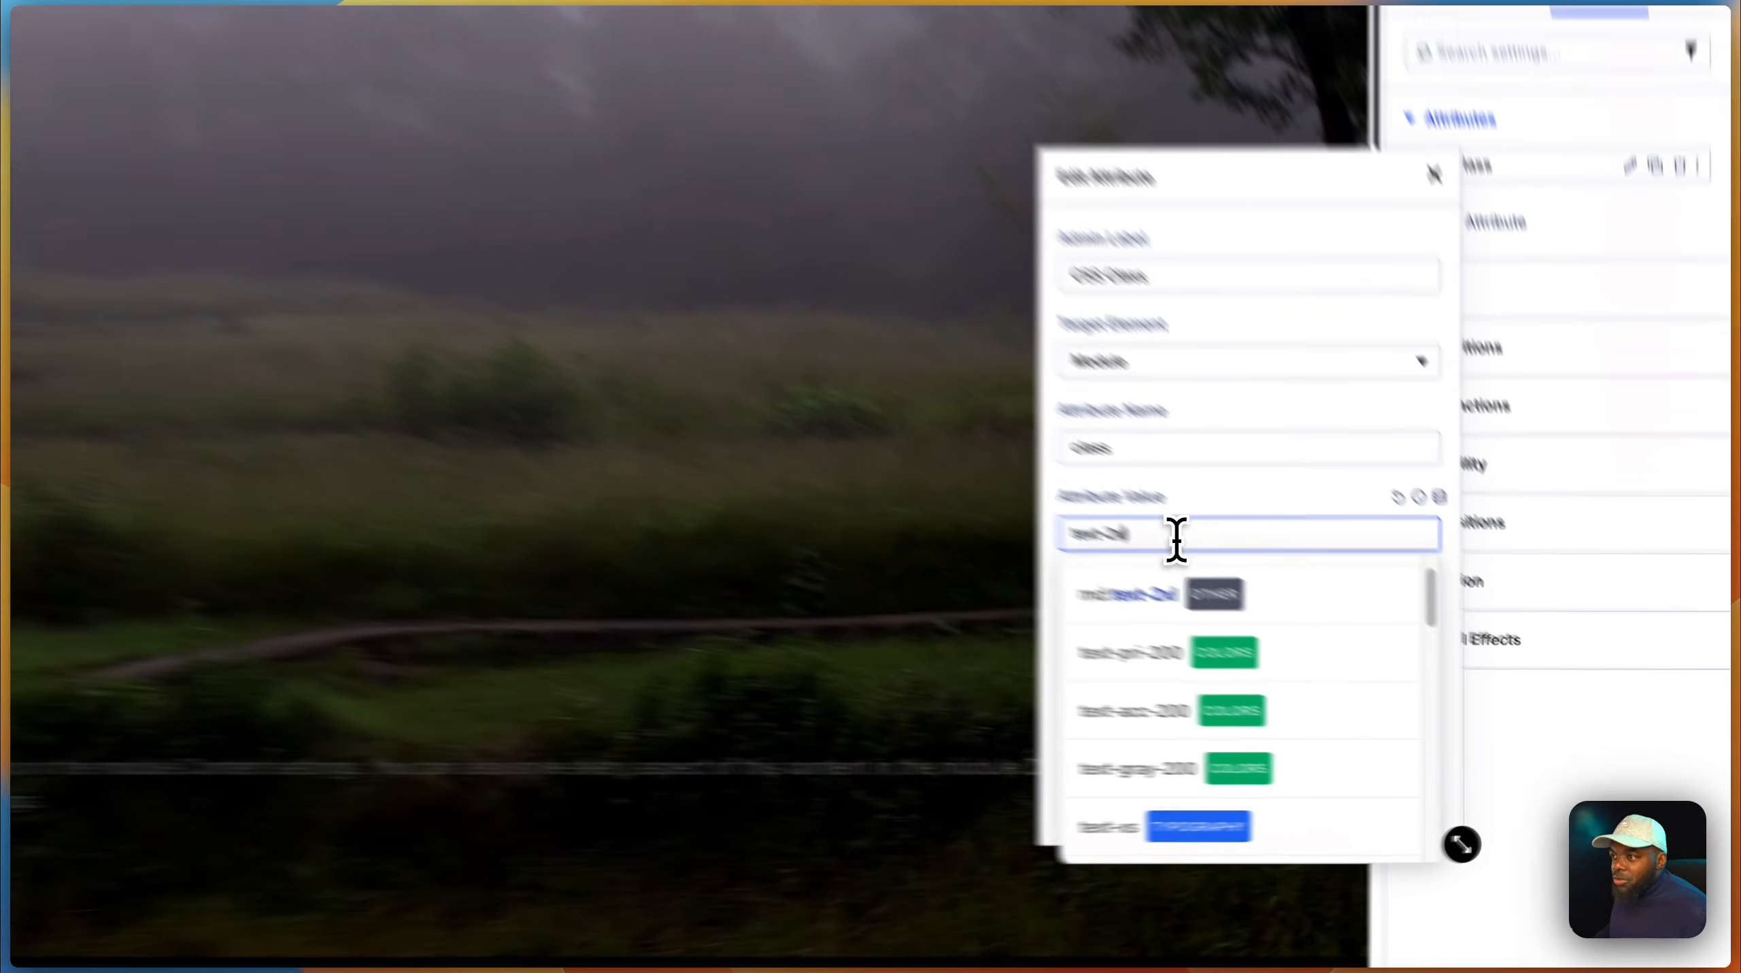
# Add the text-gray-100 color class to the attribute value after the text size class
pyautogui.click(1321, 605)
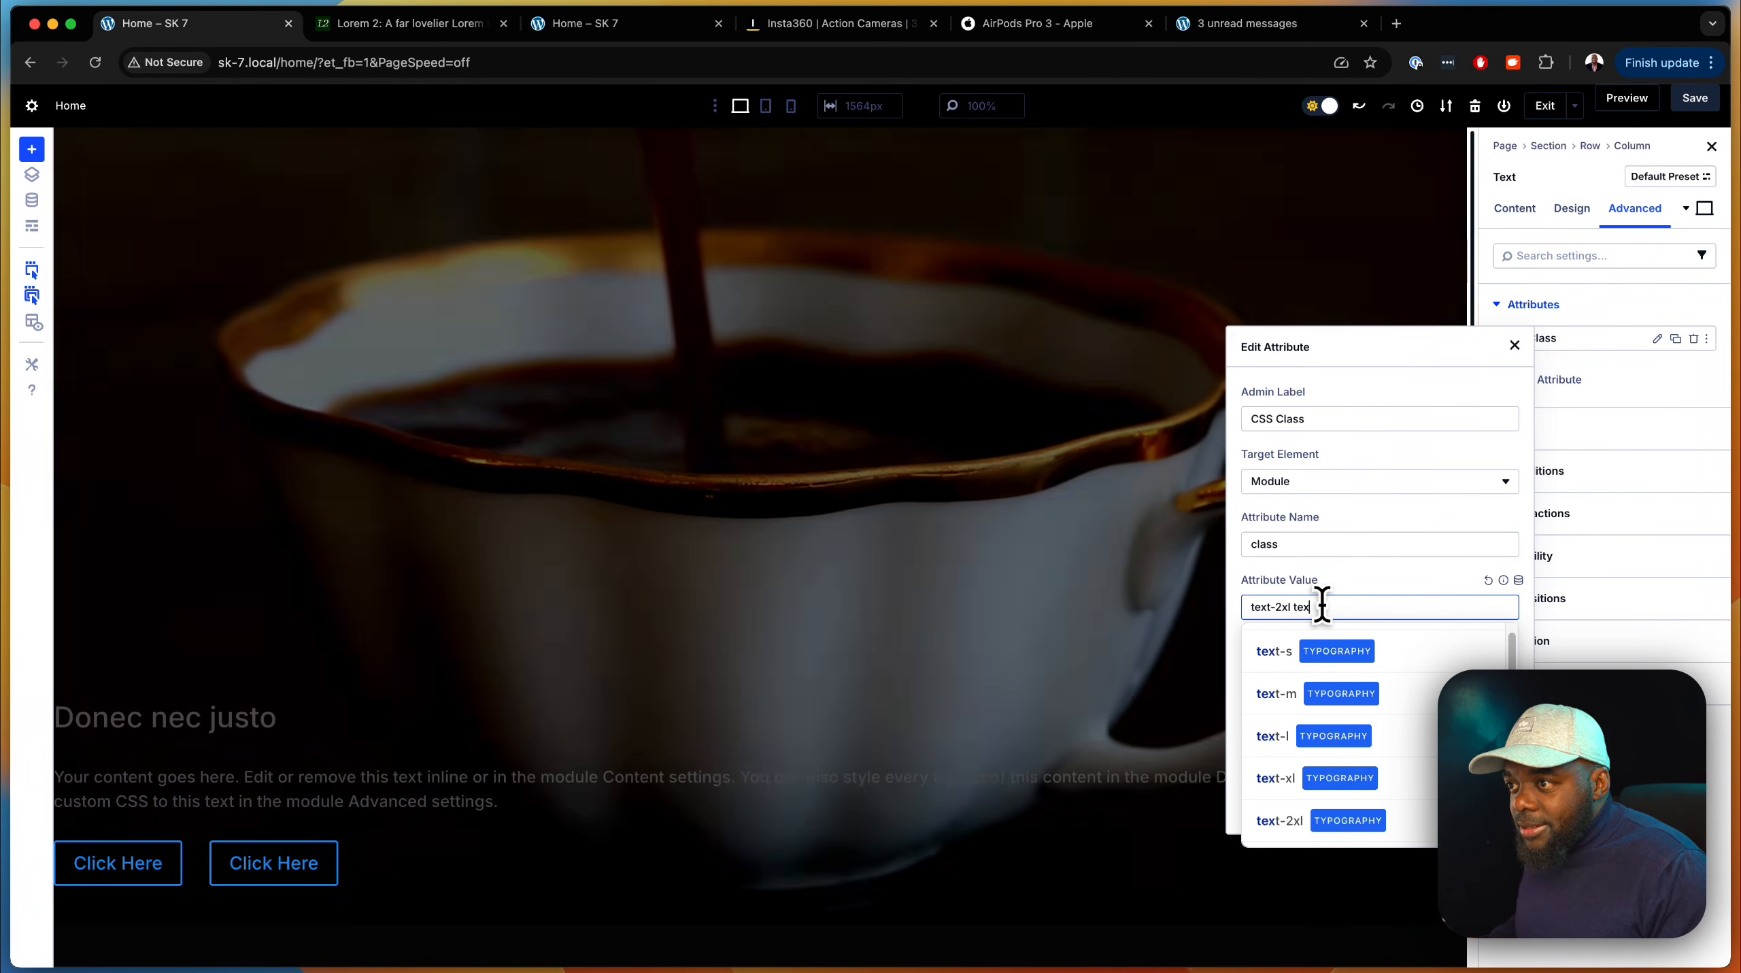
pyautogui.write('text-gray')
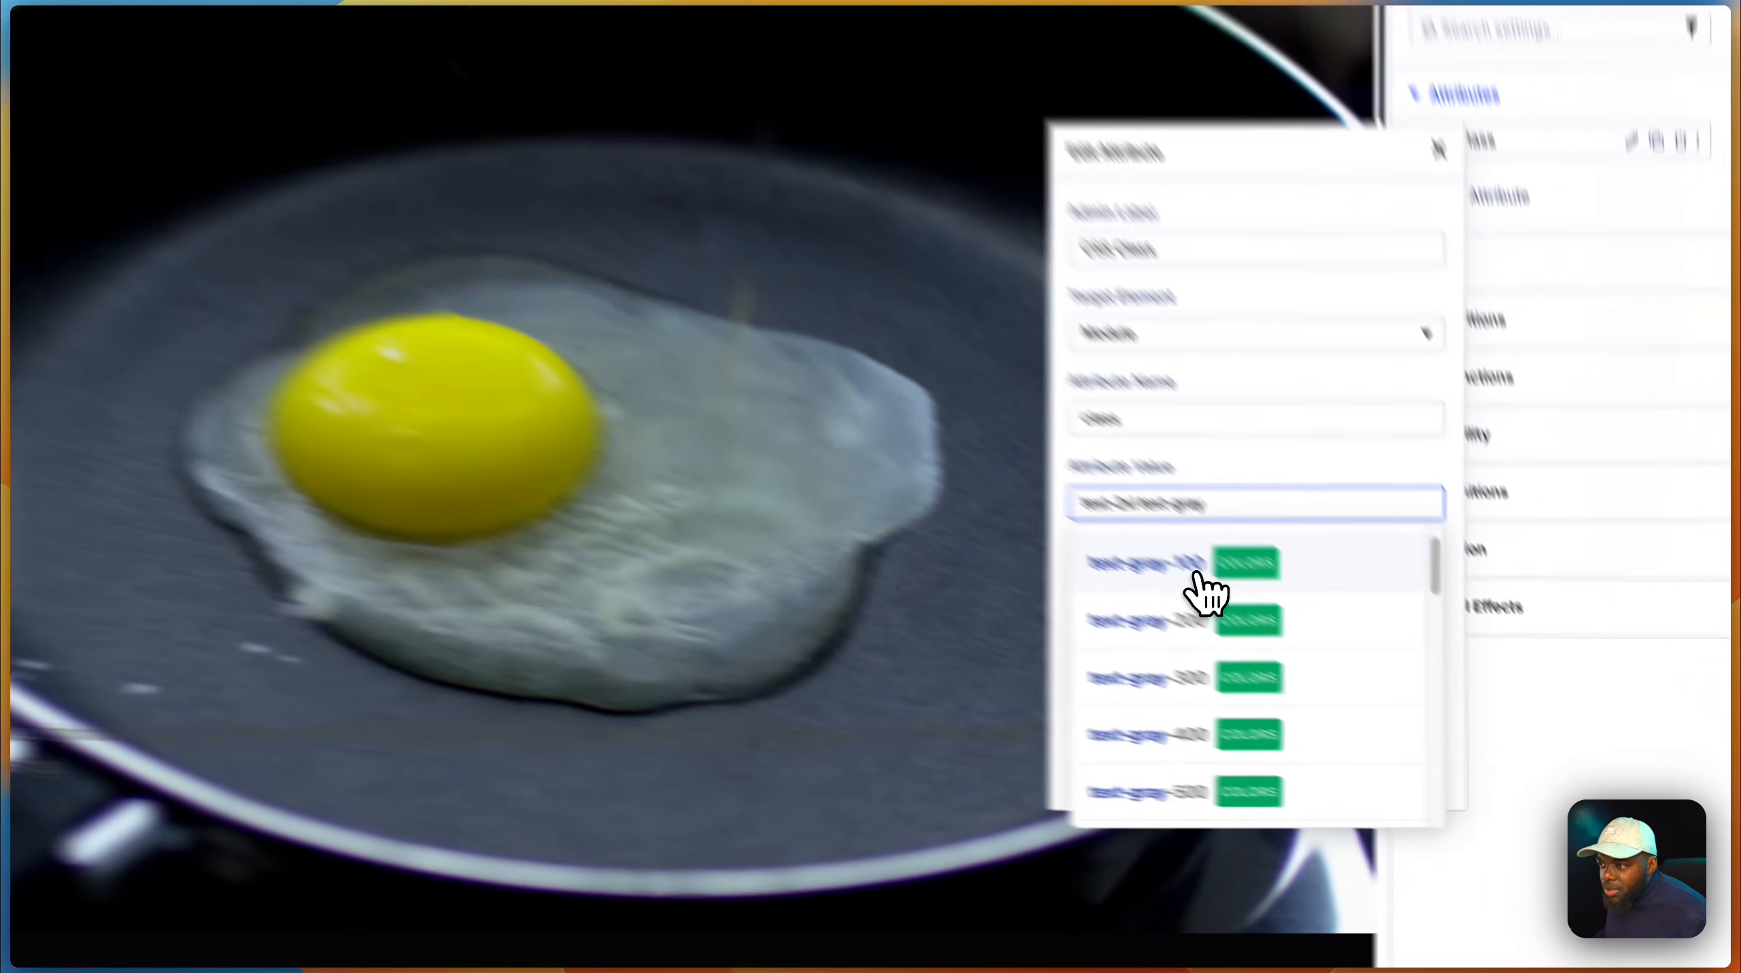
pyautogui.click(1337, 653)
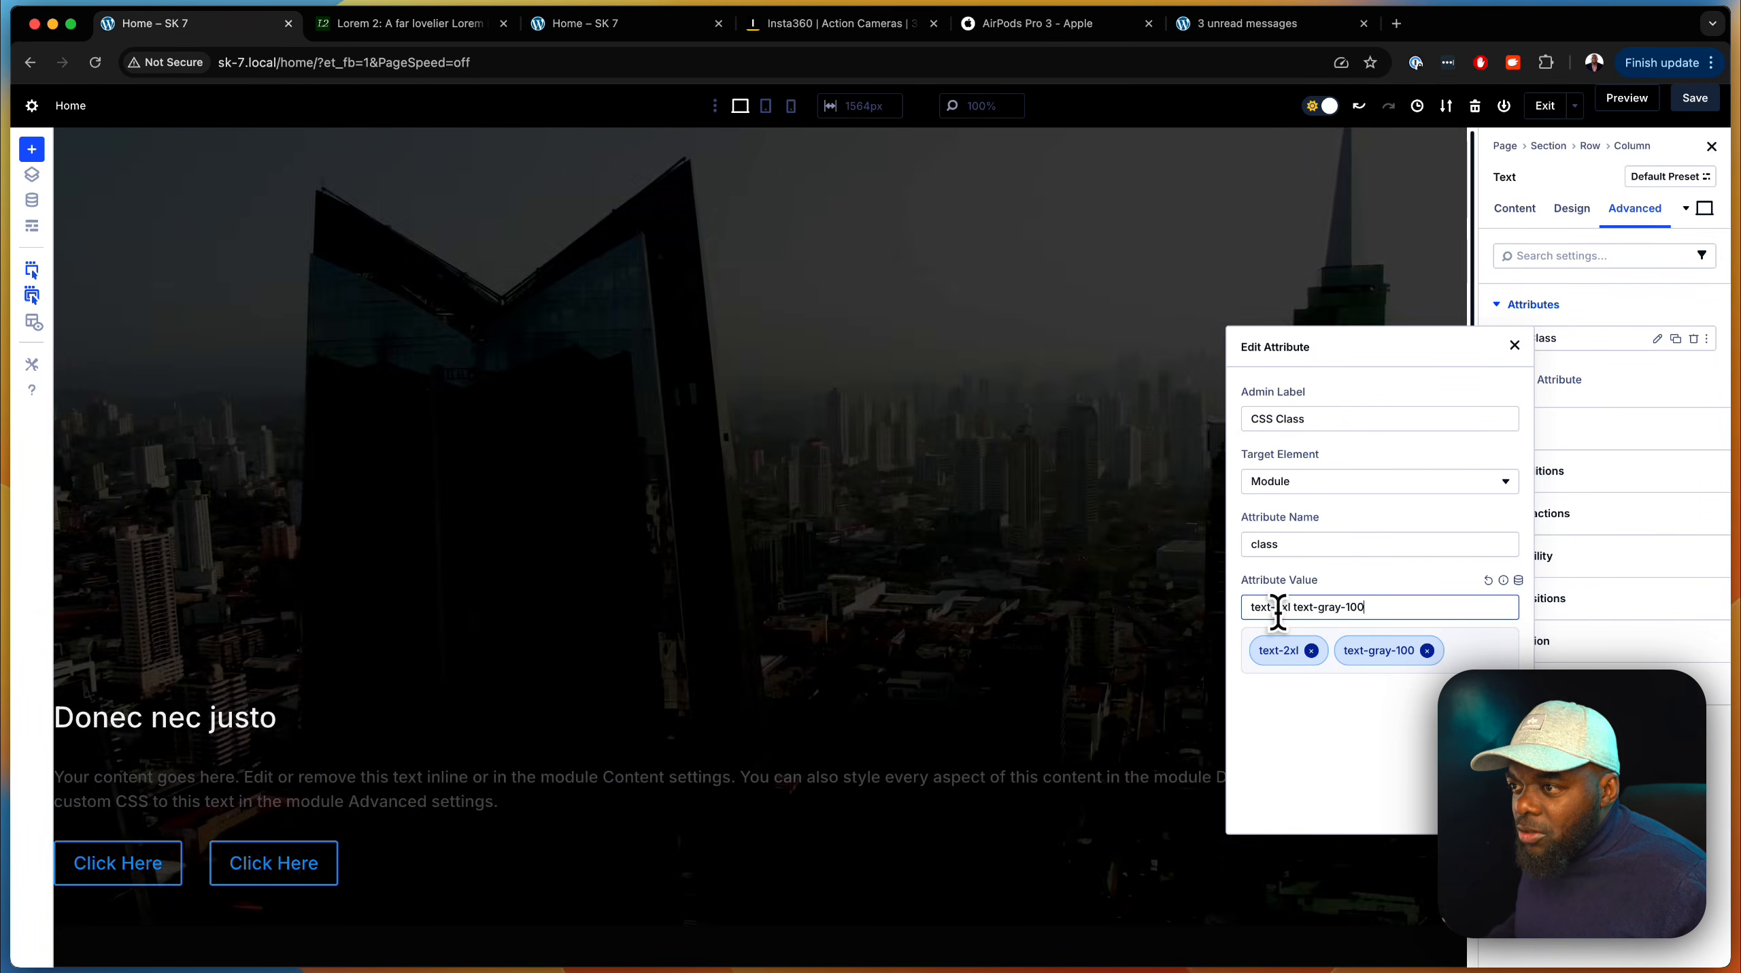
# Change the size class in the attribute value to text-xl and close the Edit Attribute dialog
pyautogui.click(1283, 609)
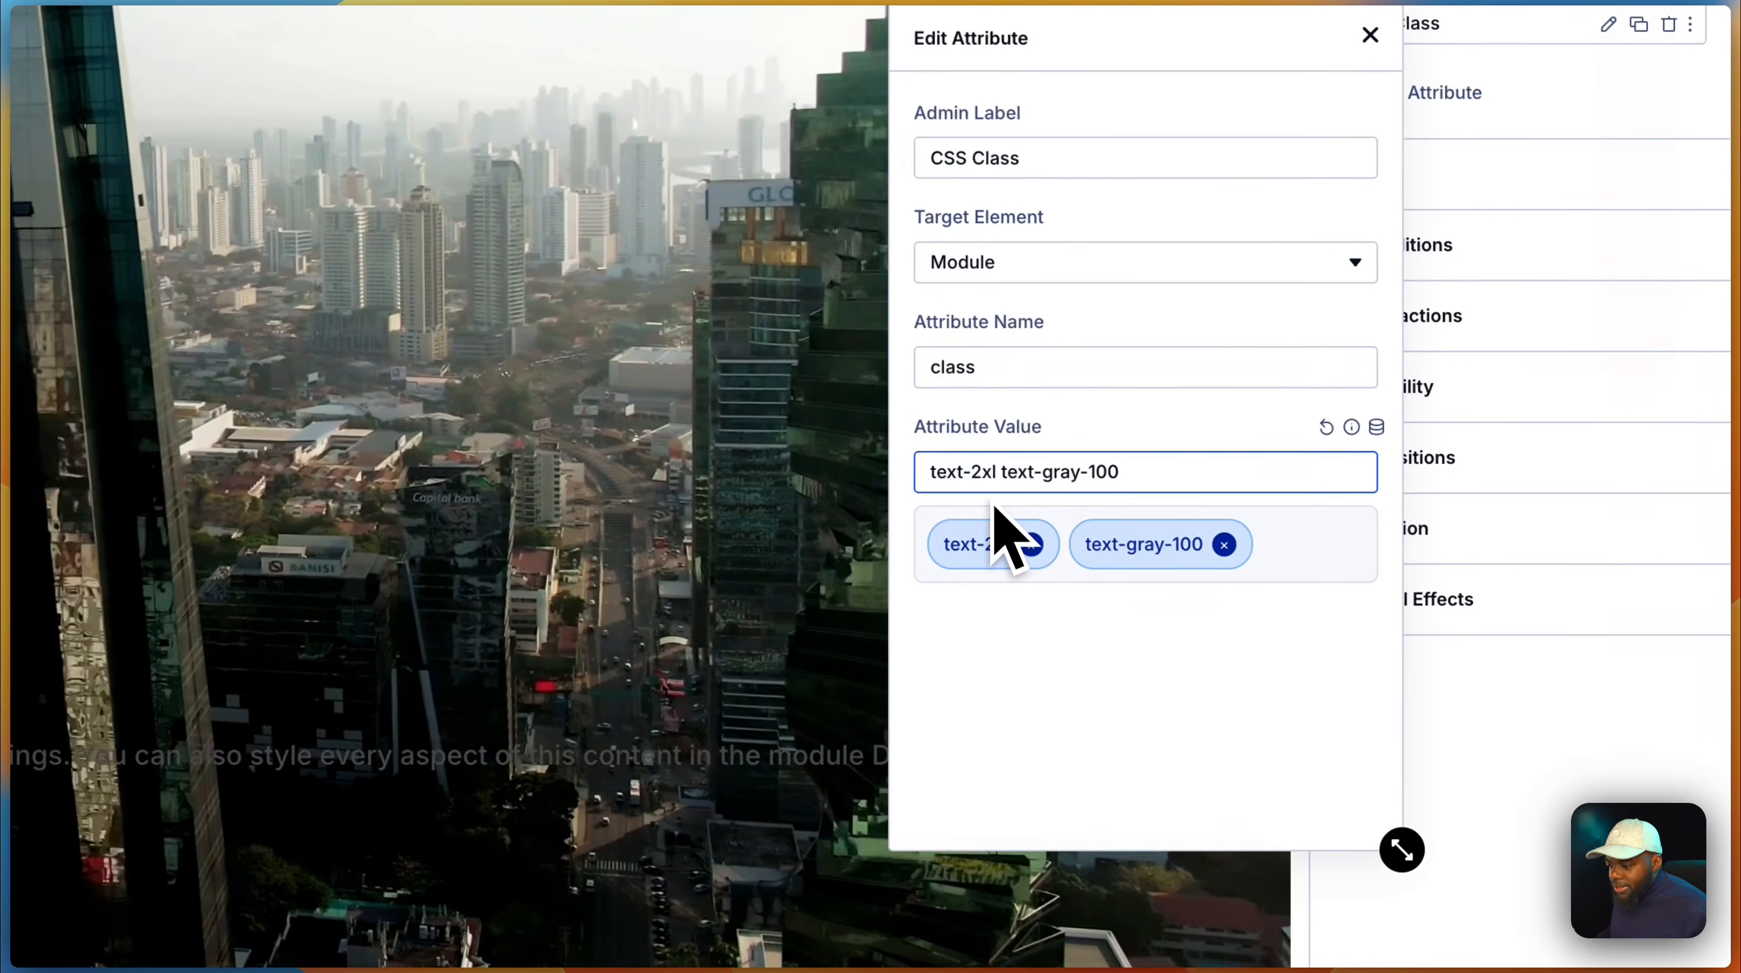
pyautogui.press('BackSpace')
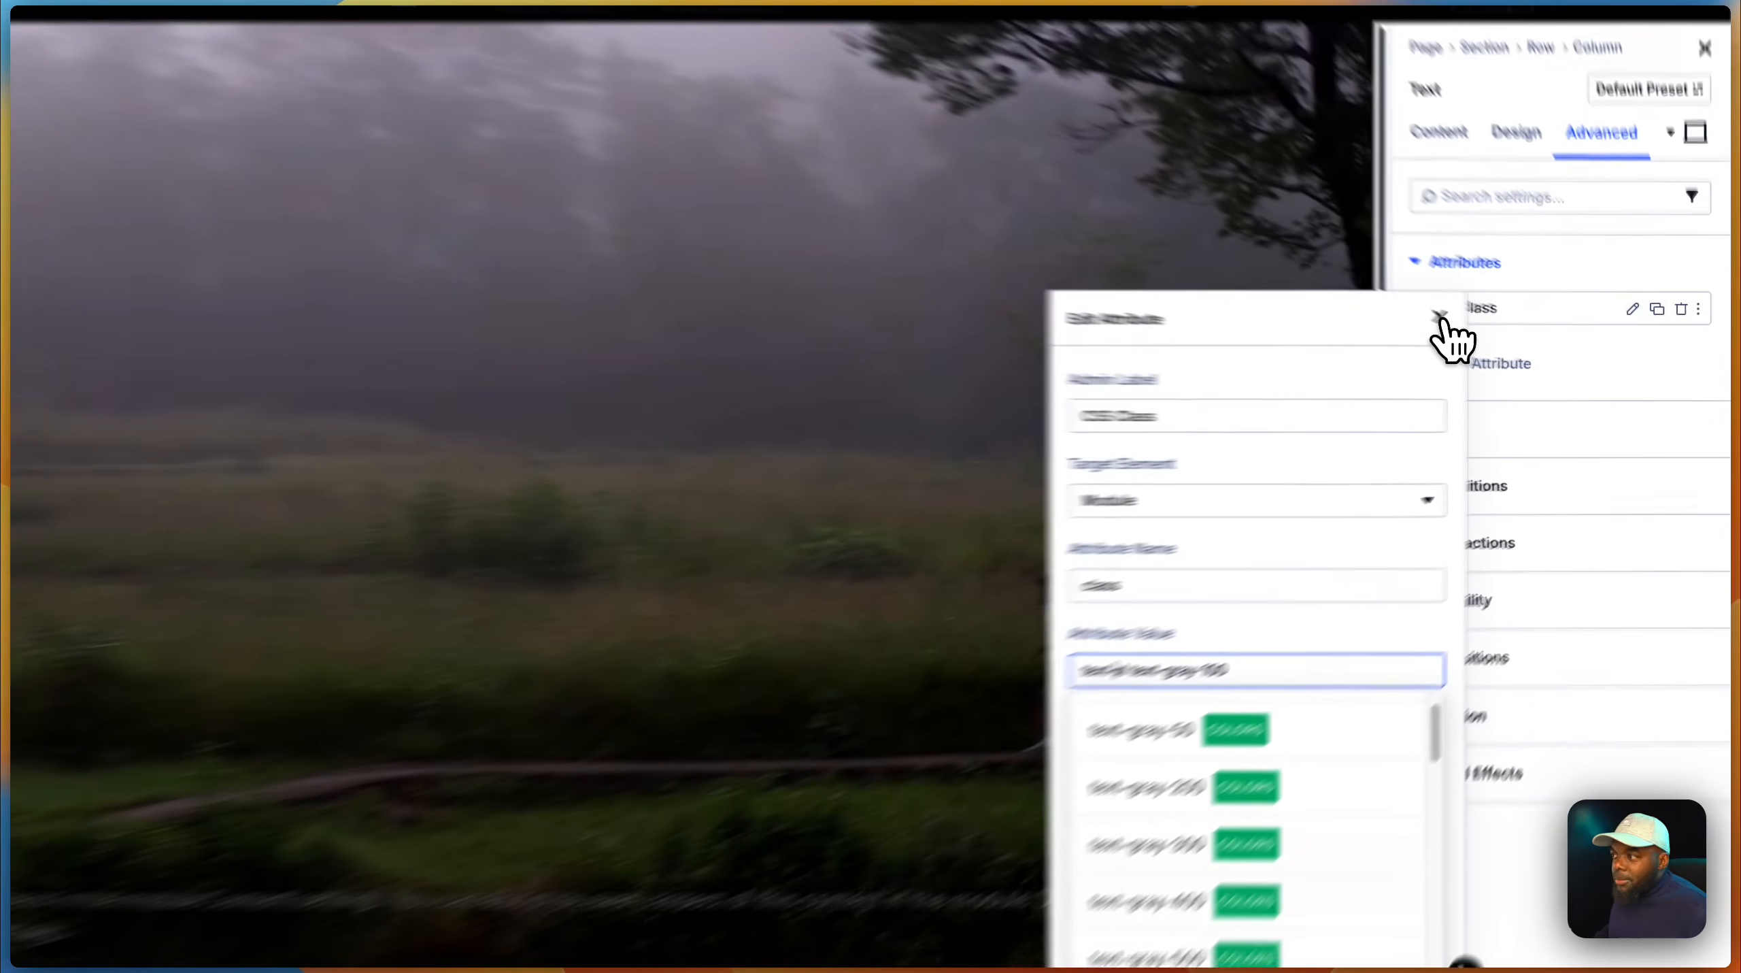
pyautogui.click(1513, 347)
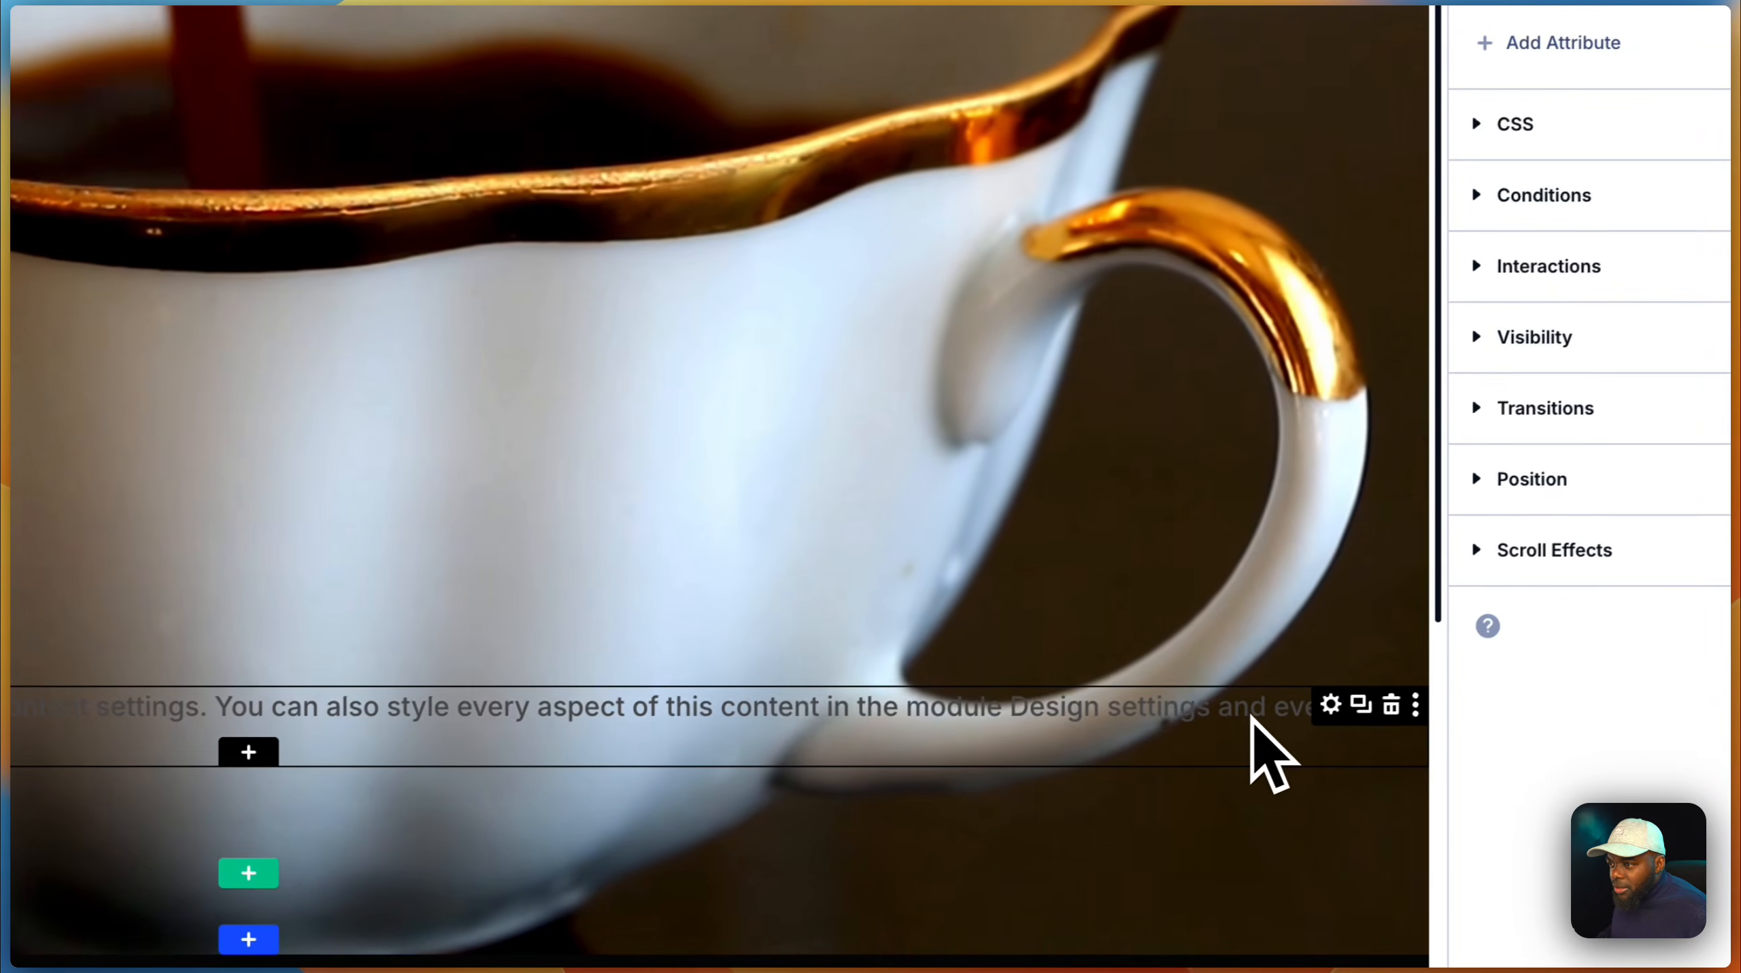
# Replace the second text module's body with "Pellentesque odio nisi euismod in pharetra a ultricies in diam.", using placeholder text from the Lorem 2 page
pyautogui.click(1307, 708)
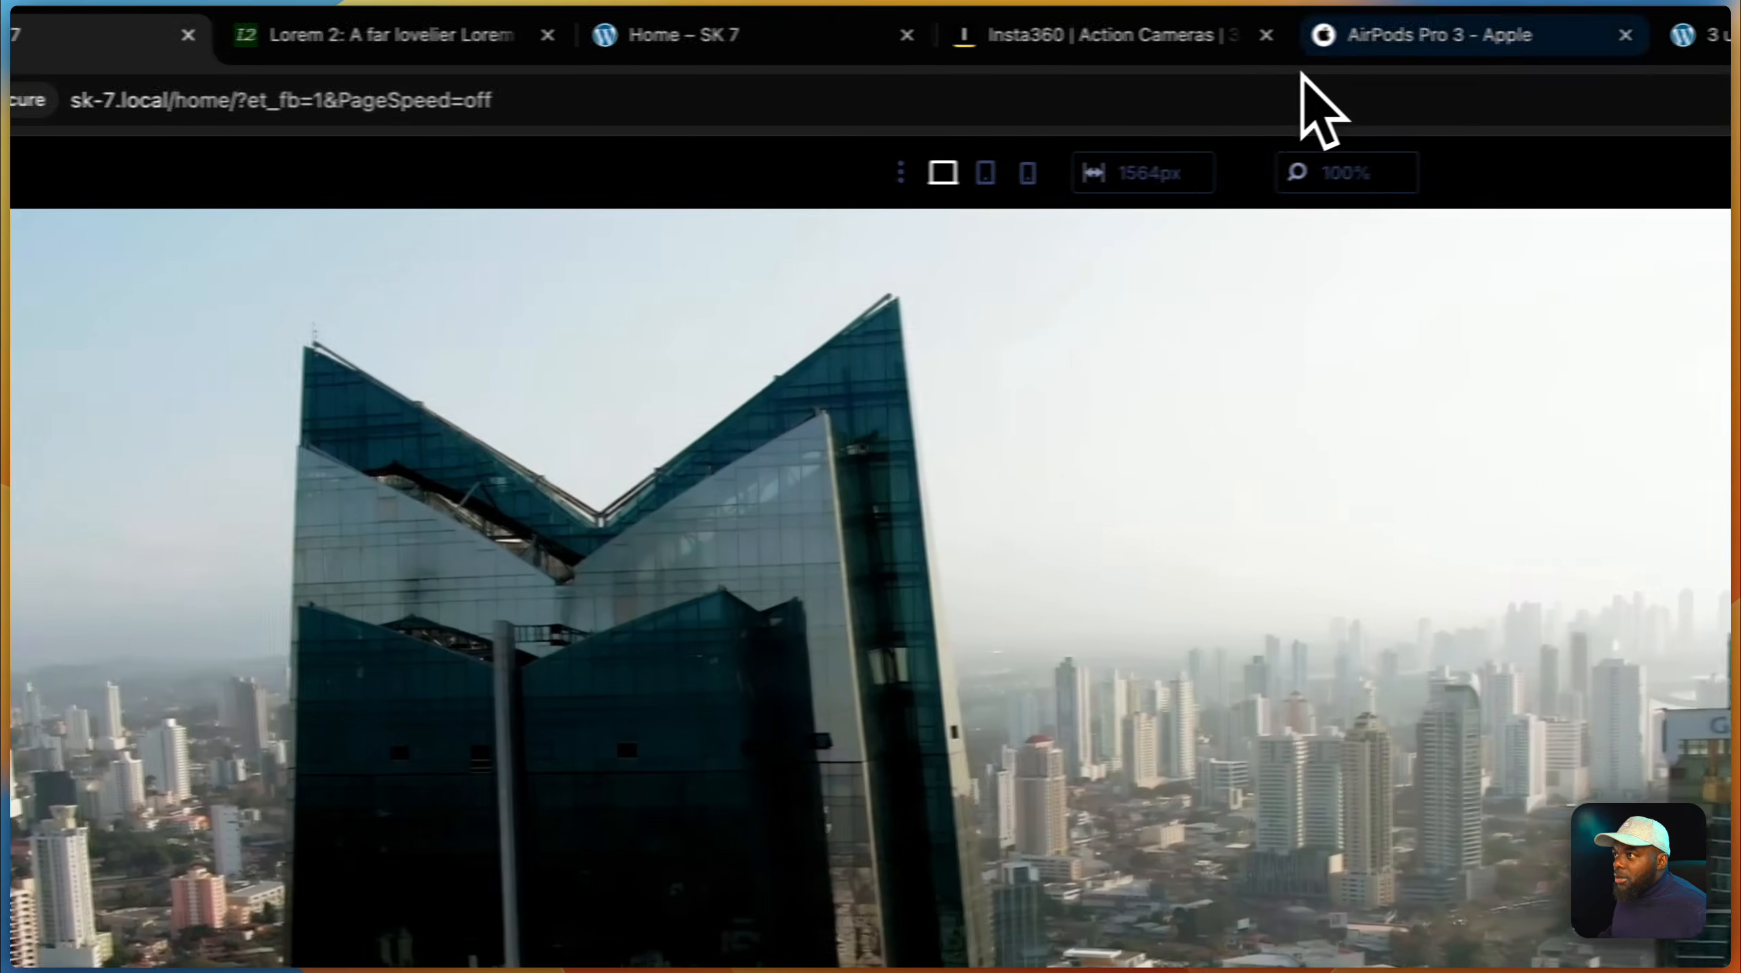
pyautogui.click(1396, 28)
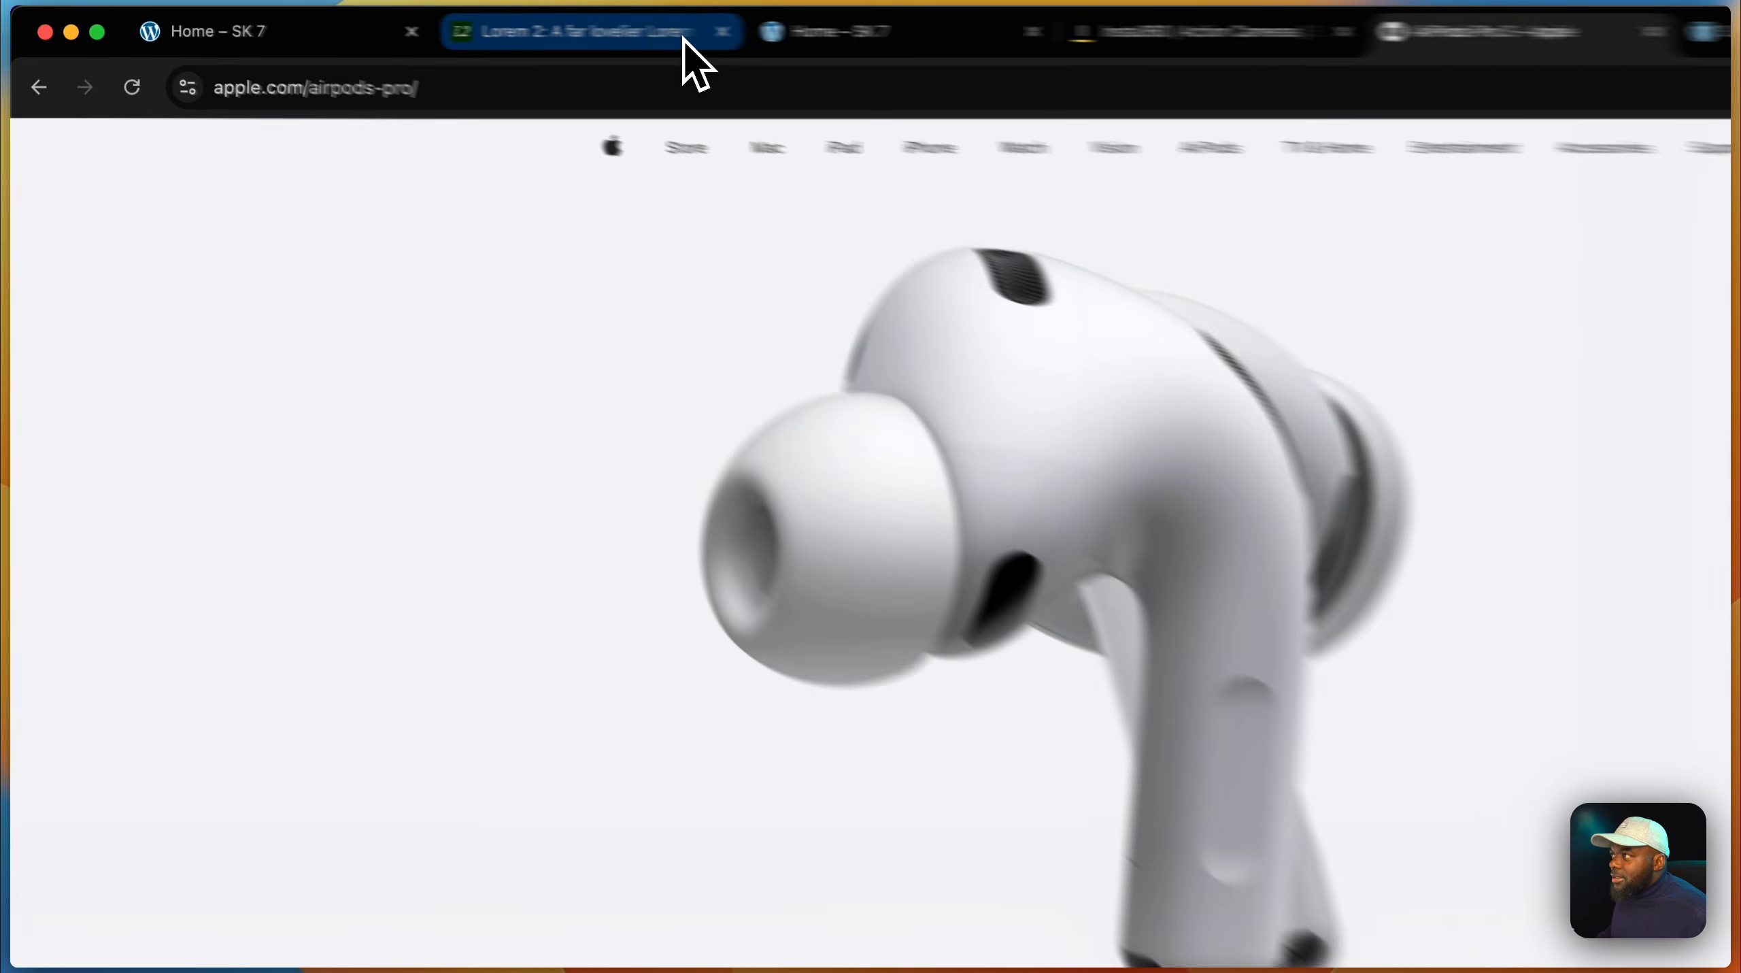
pyautogui.click(470, 28)
pyautogui.moveTo(591, 684); pyautogui.dragTo(816, 731)
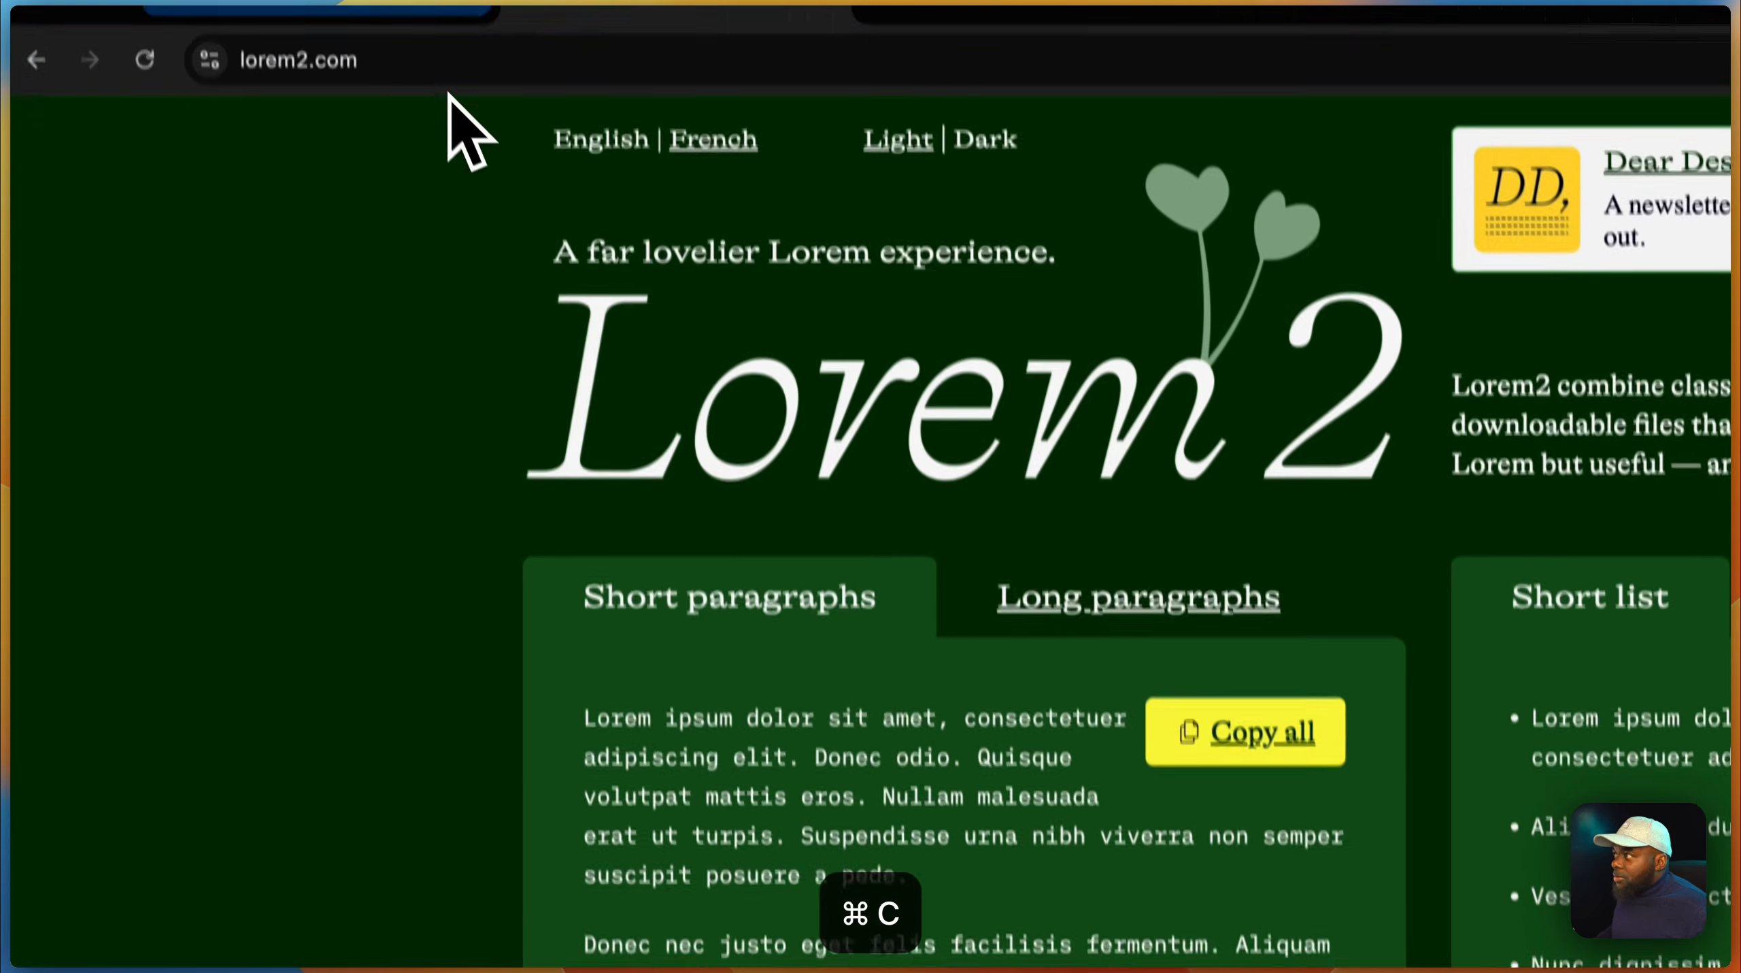
pyautogui.click(413, 55)
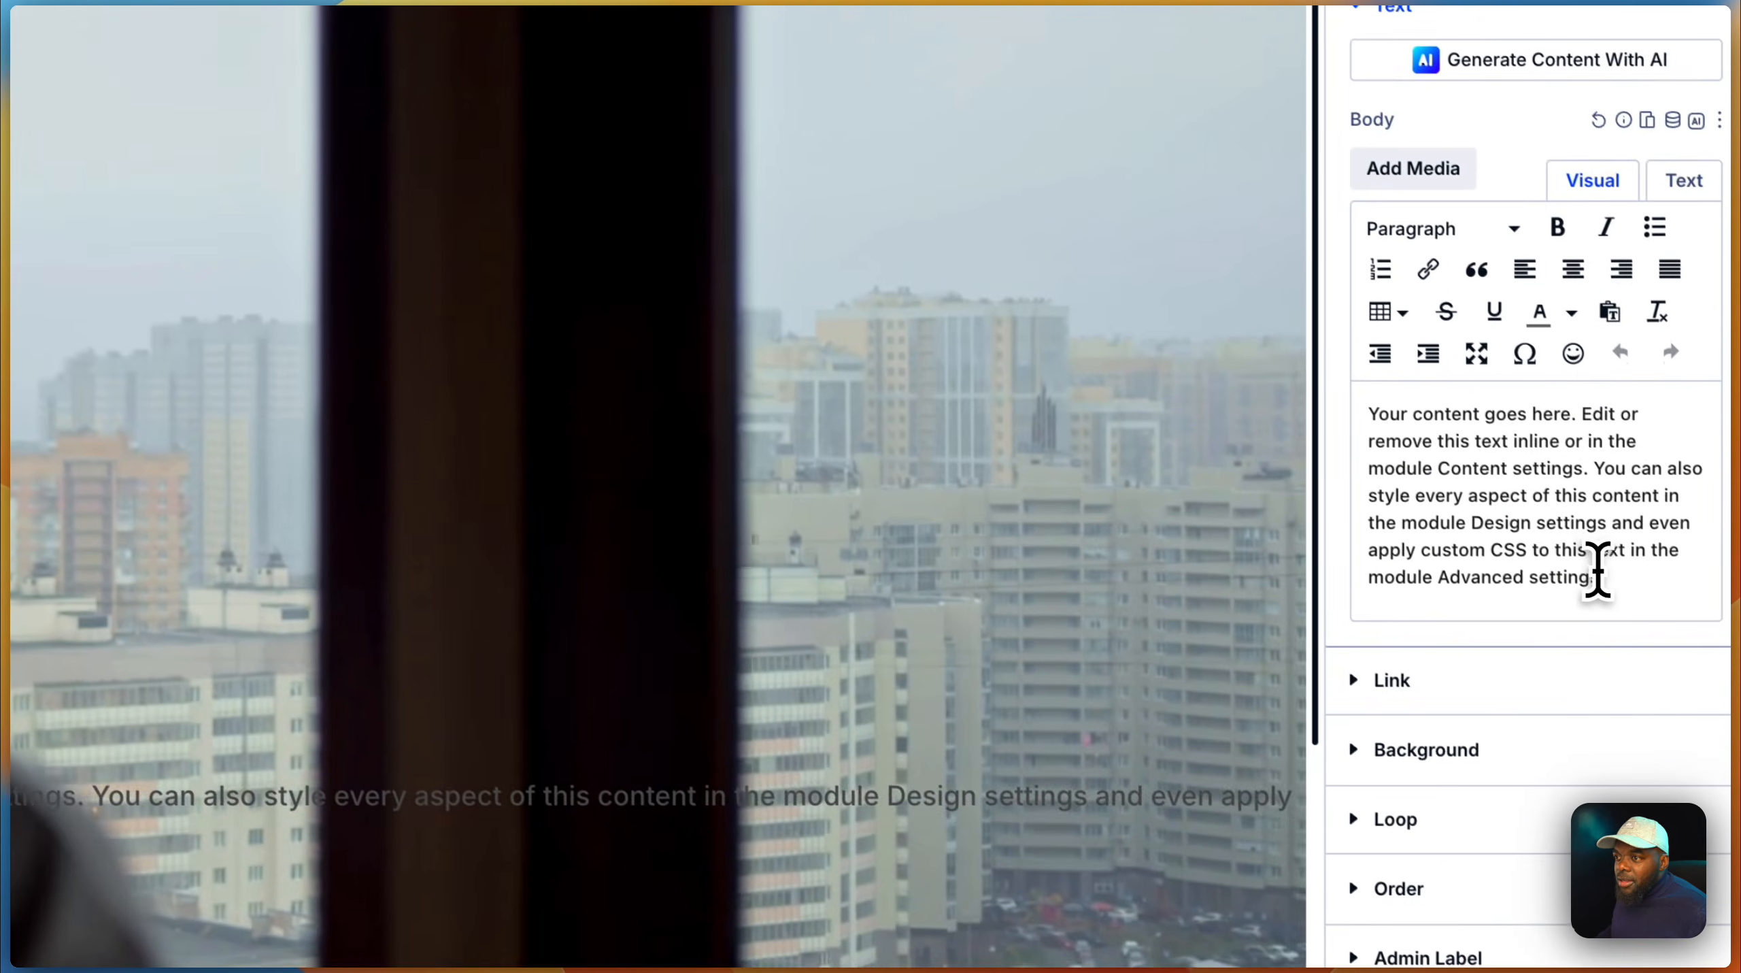
pyautogui.moveTo(1591, 569); pyautogui.dragTo(1314, 402)
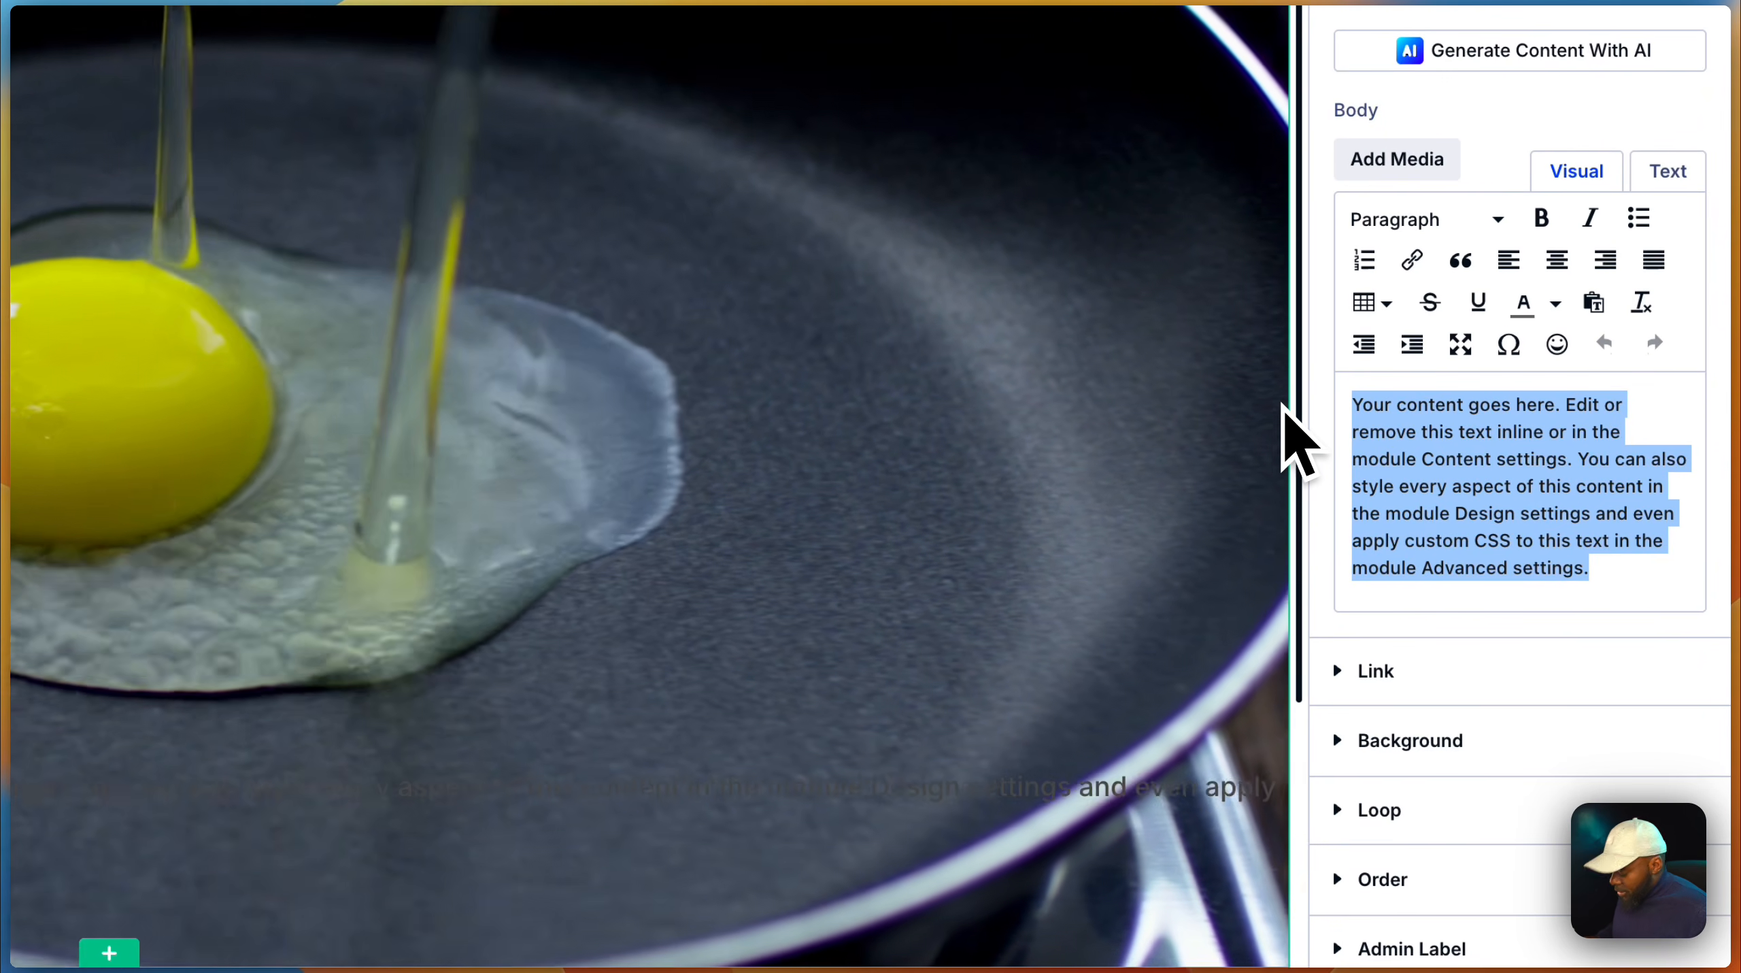
pyautogui.write('Pellentesque odio nisi euismod in pharetra a ultricies in diam.')
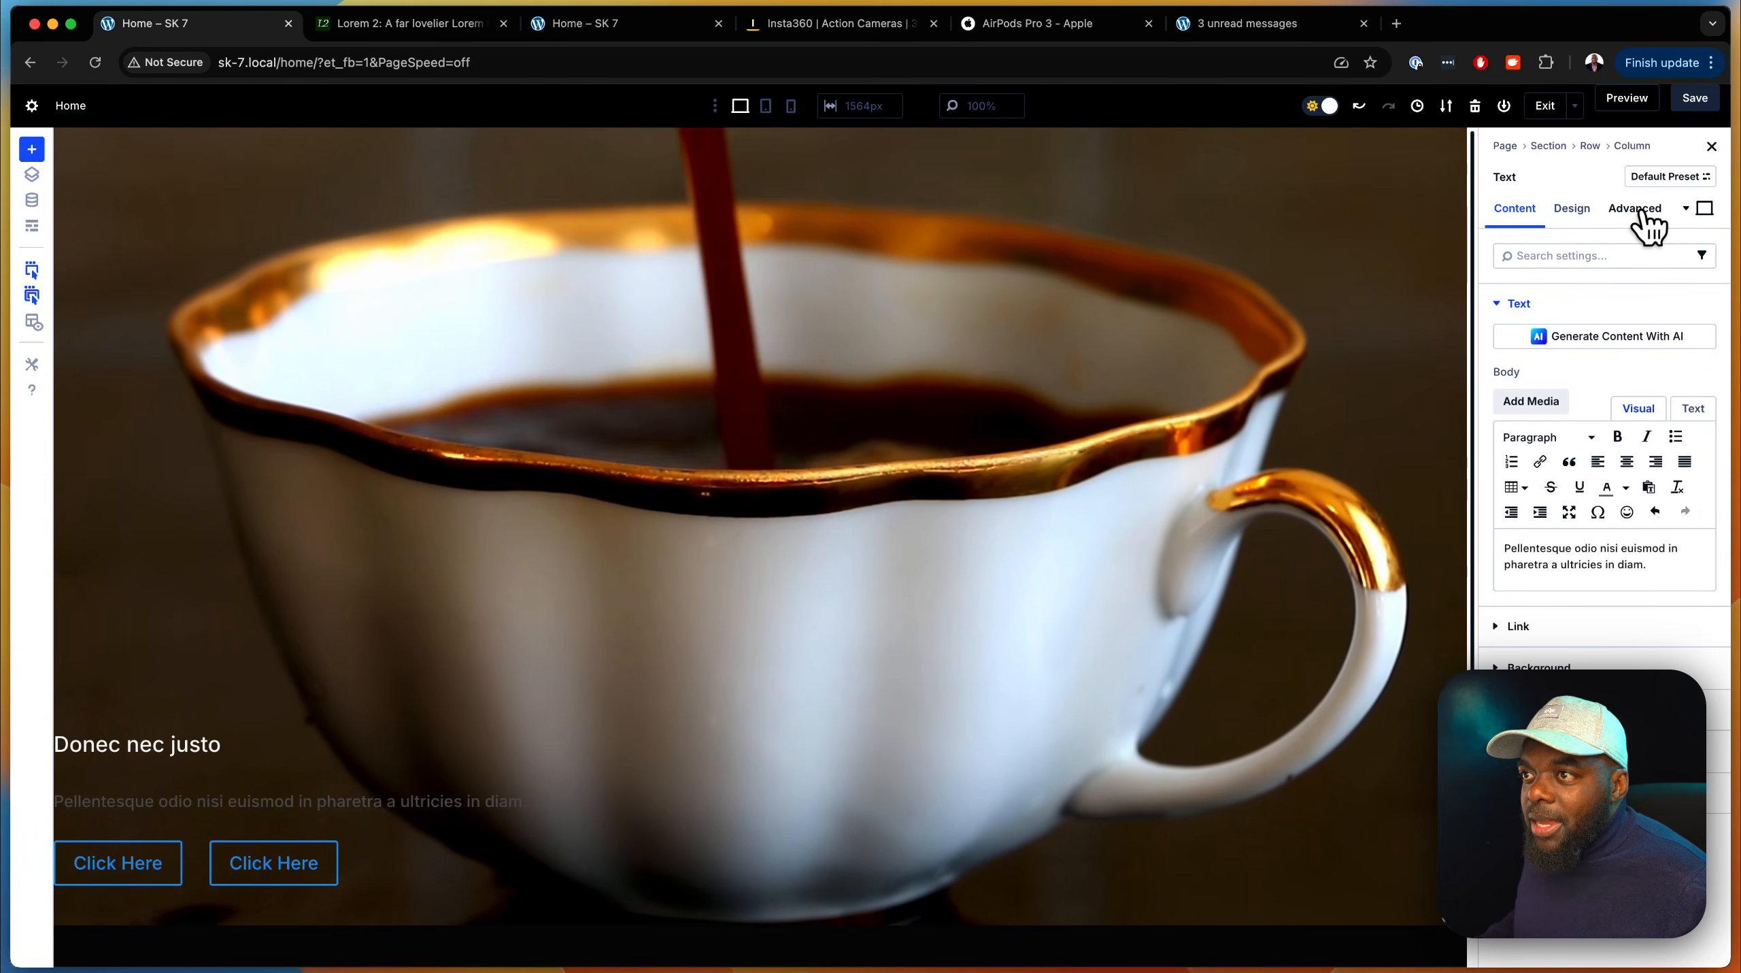
# Add an attribute to the second text module with the admin label "CSS Class" and the attribute name "class"
pyautogui.click(1642, 211)
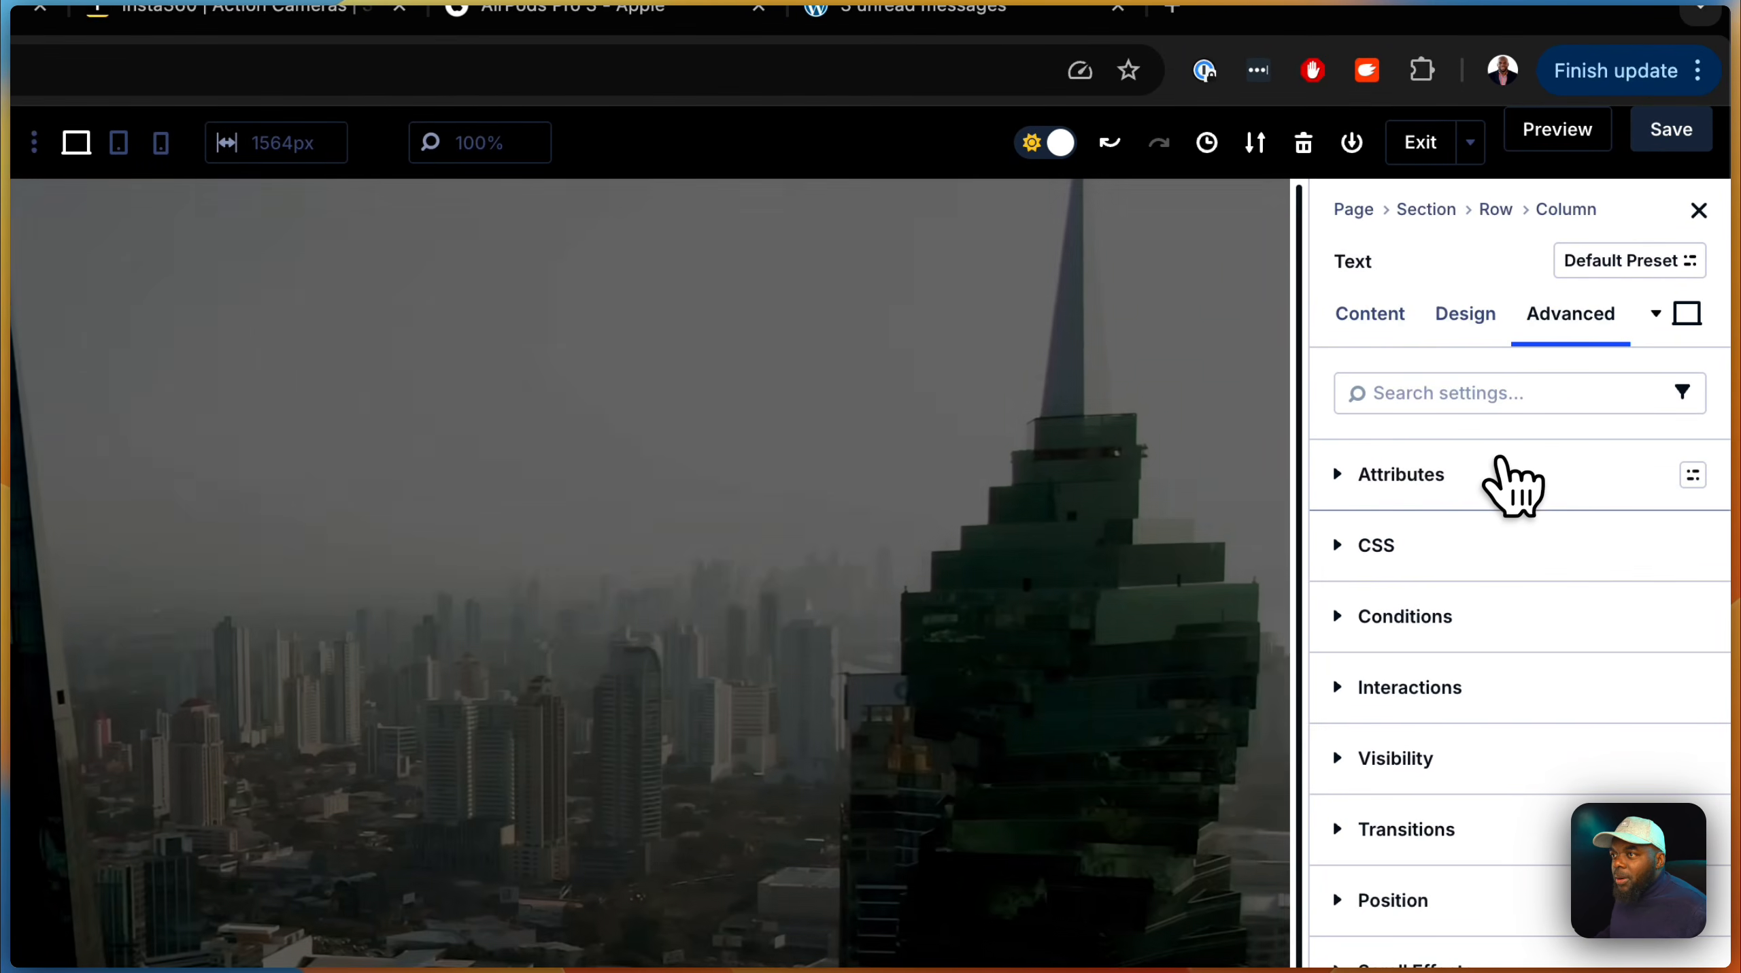
pyautogui.click(1498, 491)
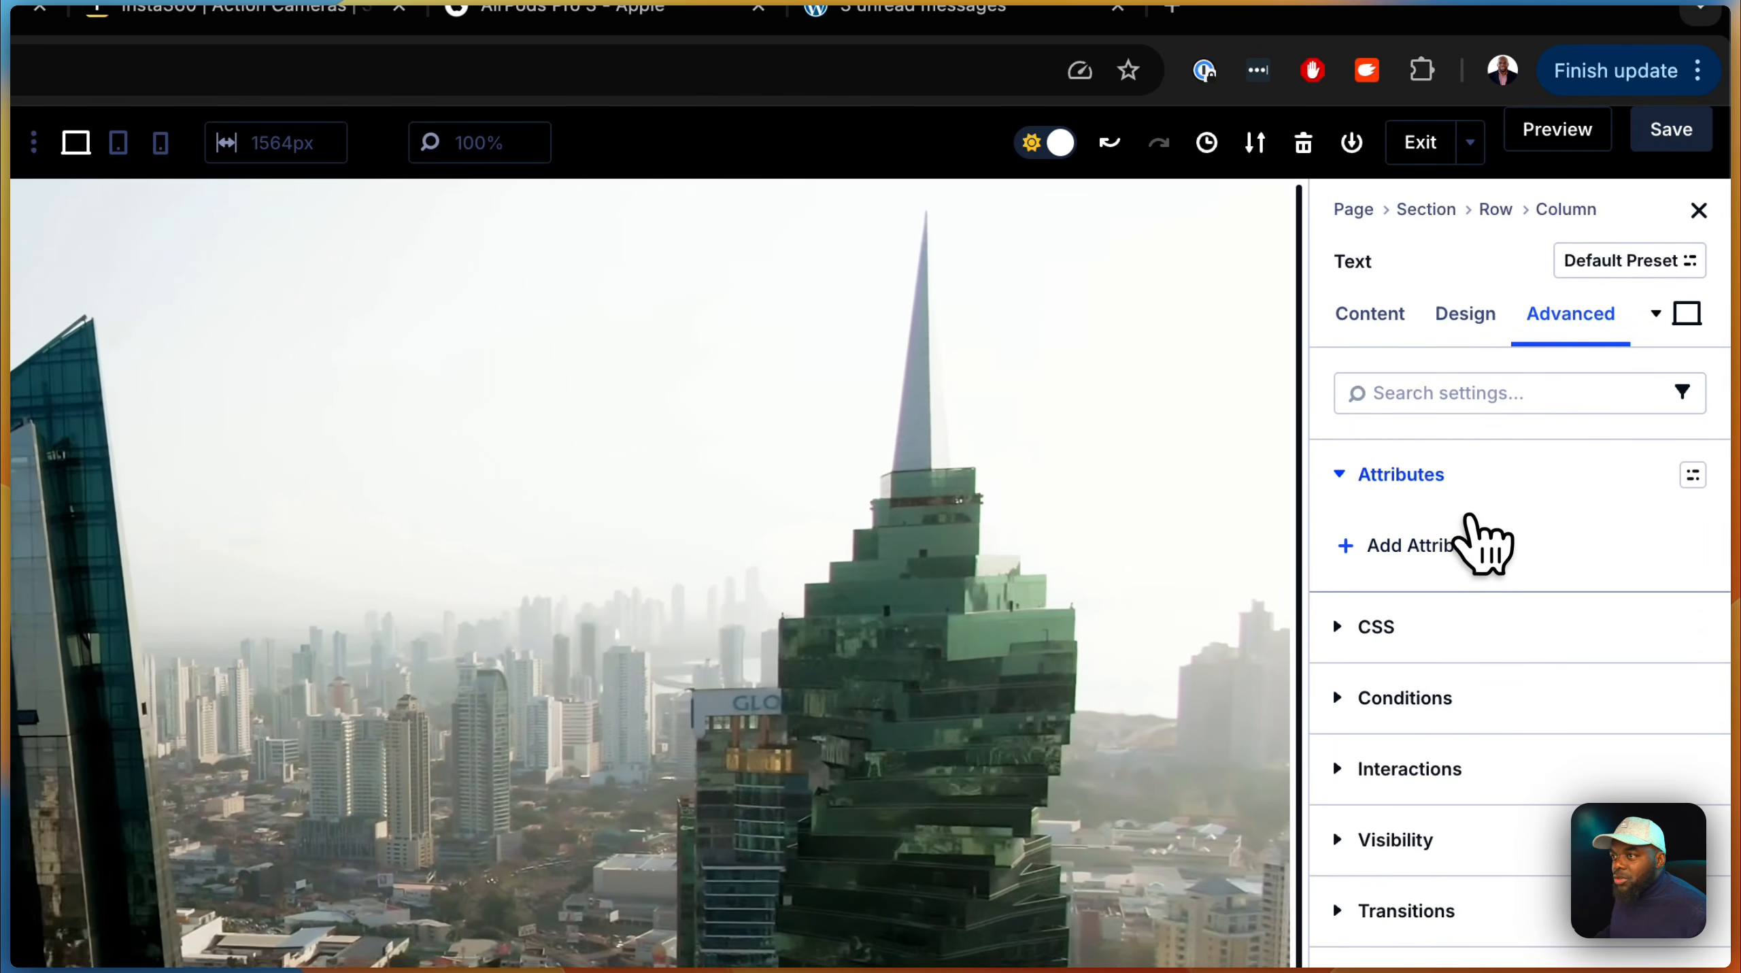
pyautogui.click(1464, 545)
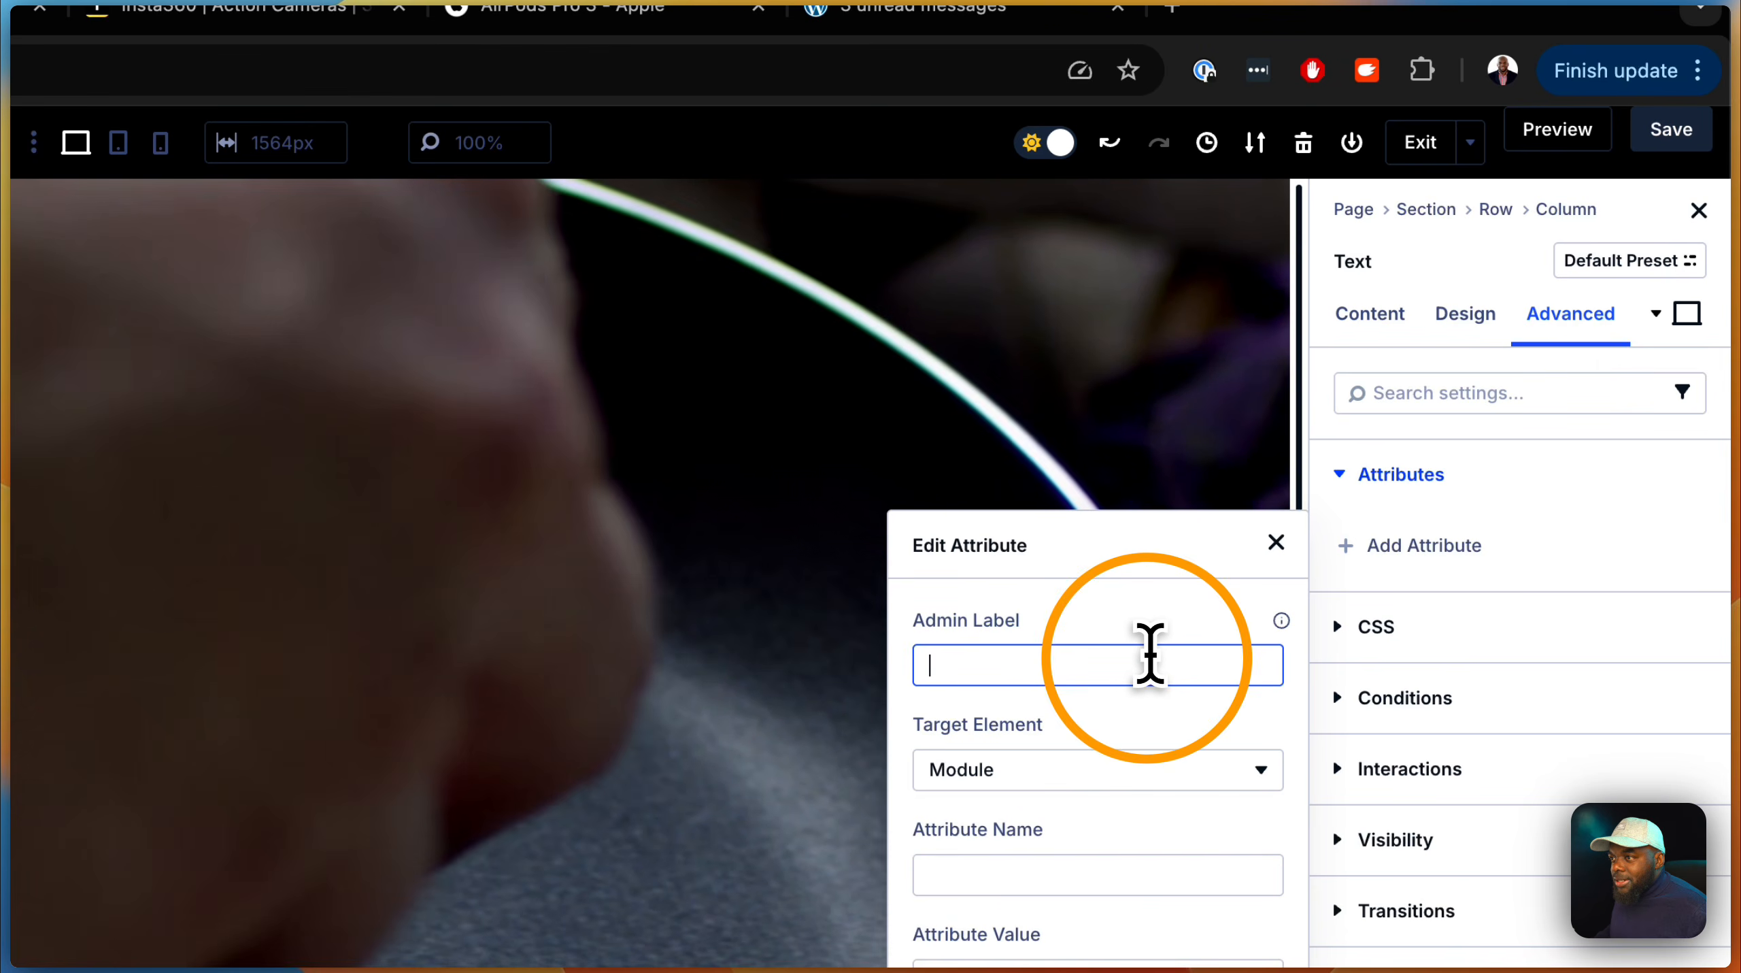
pyautogui.write('CSS Class')
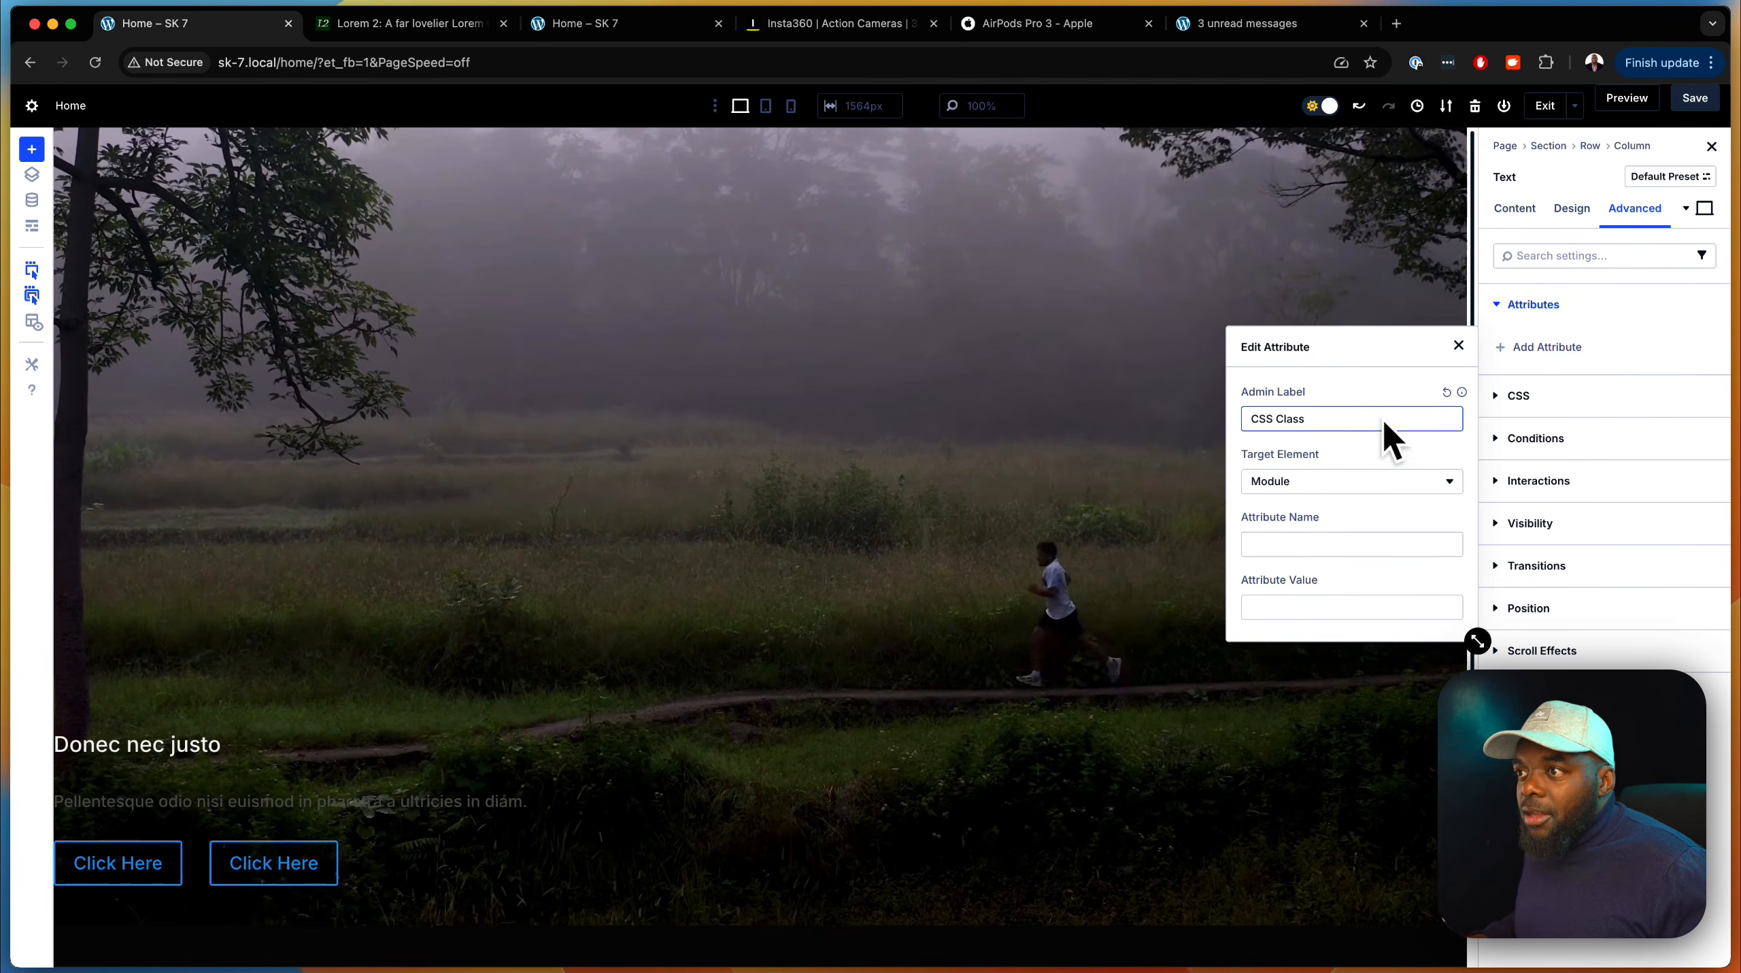
pyautogui.click(1363, 544)
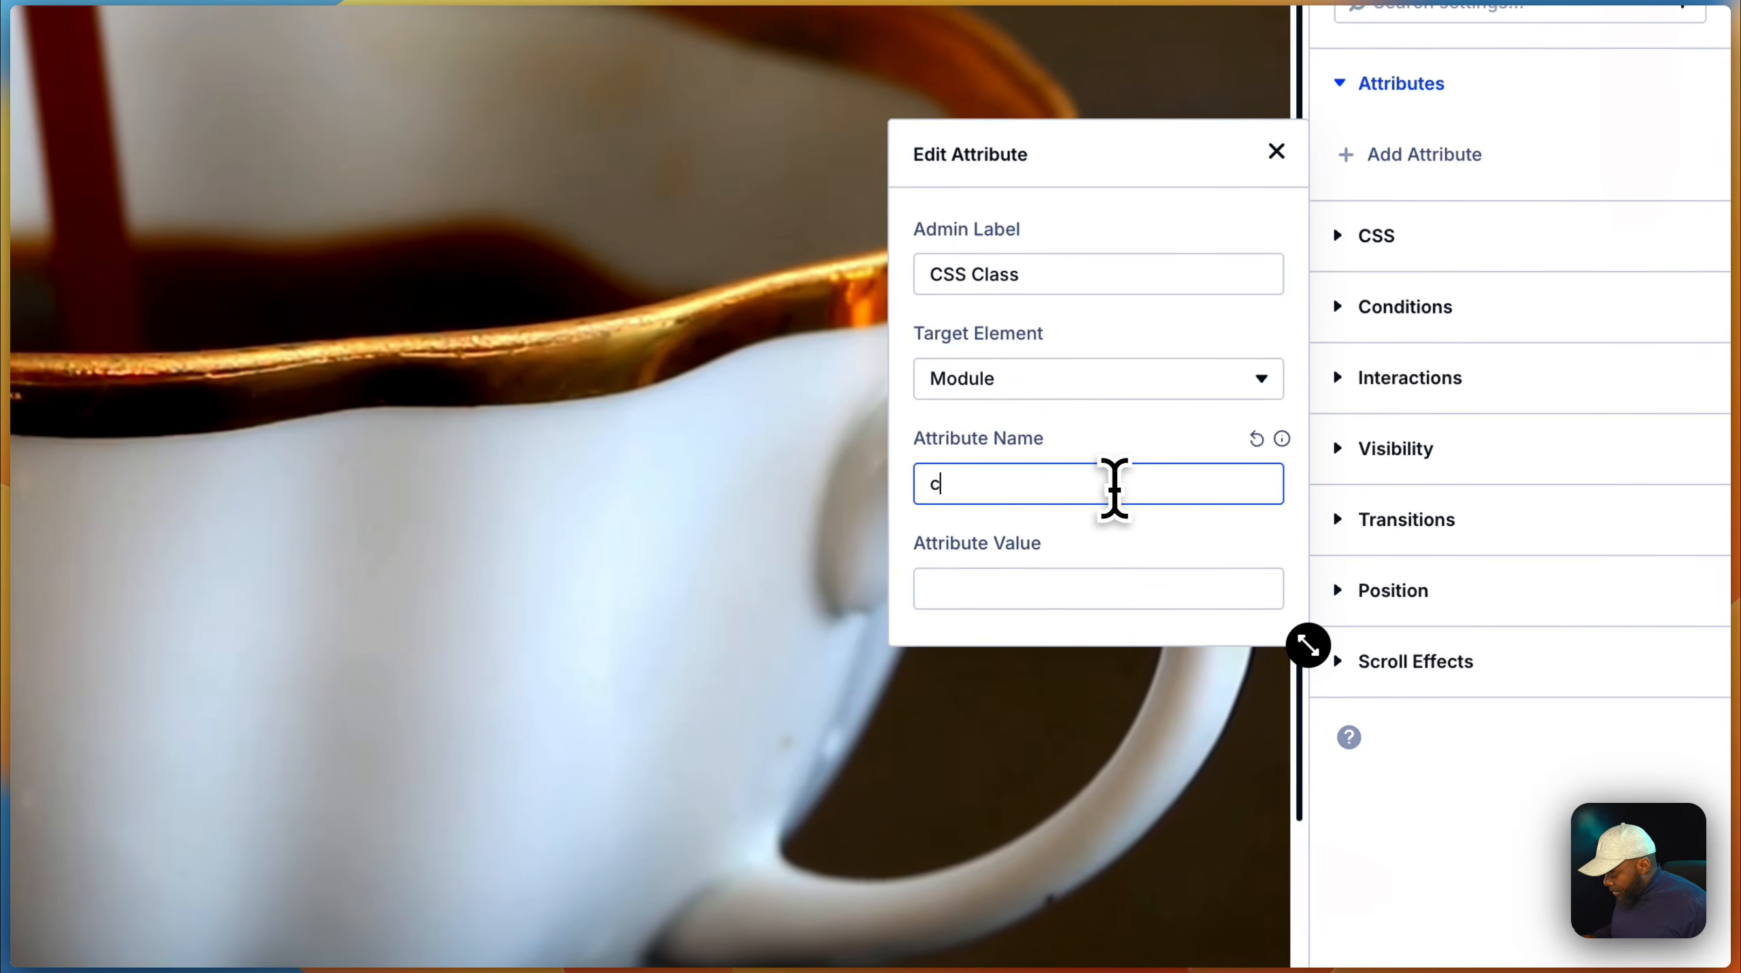
pyautogui.write('class')
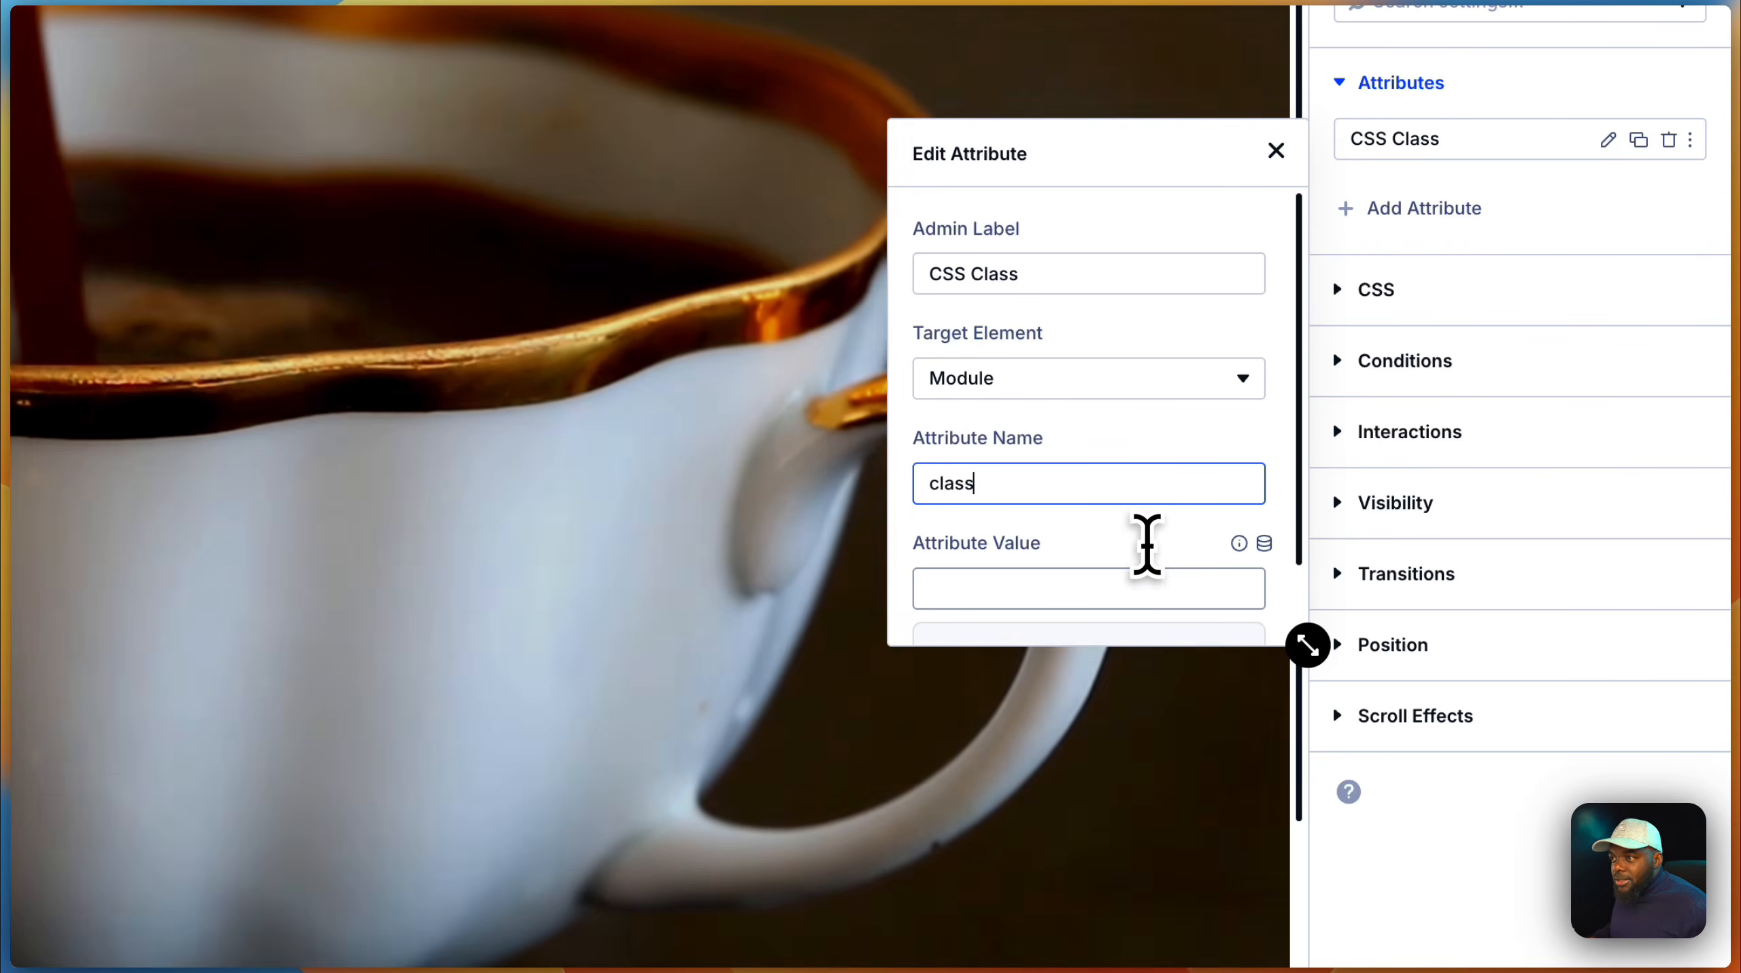
# Set the class attribute's value to sk-heading-5xl text-gray-100 using the suggested typography and color classes
pyautogui.click(1136, 584)
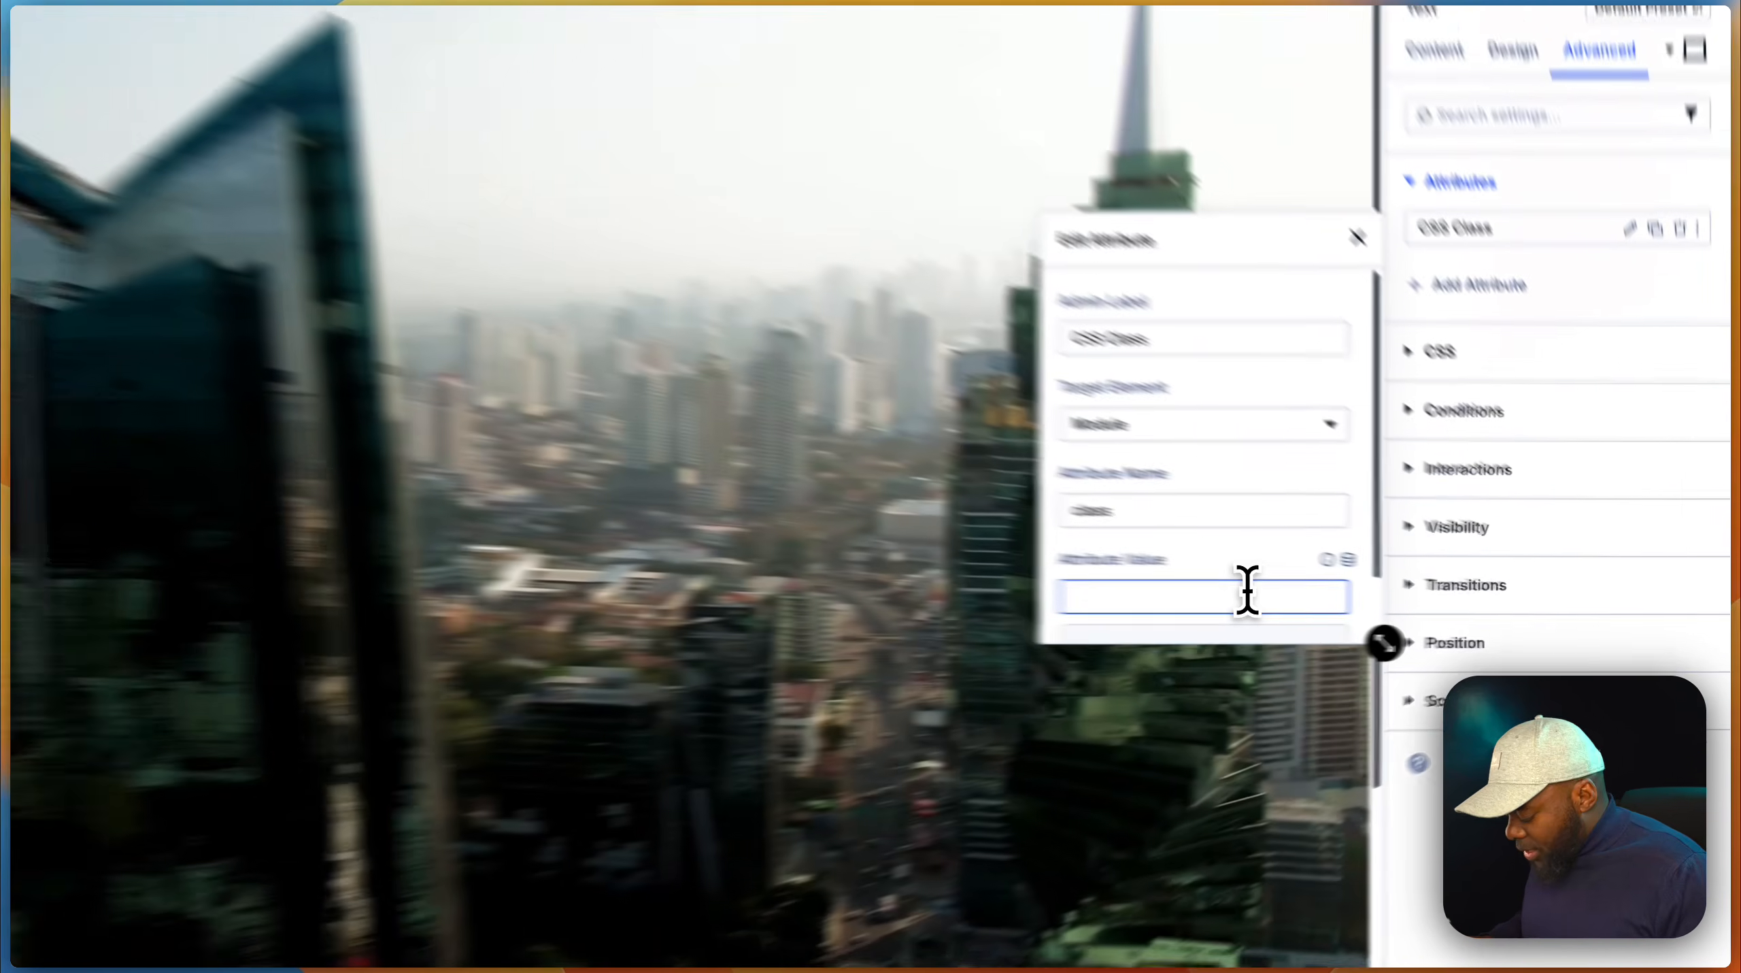
pyautogui.write('sk-')
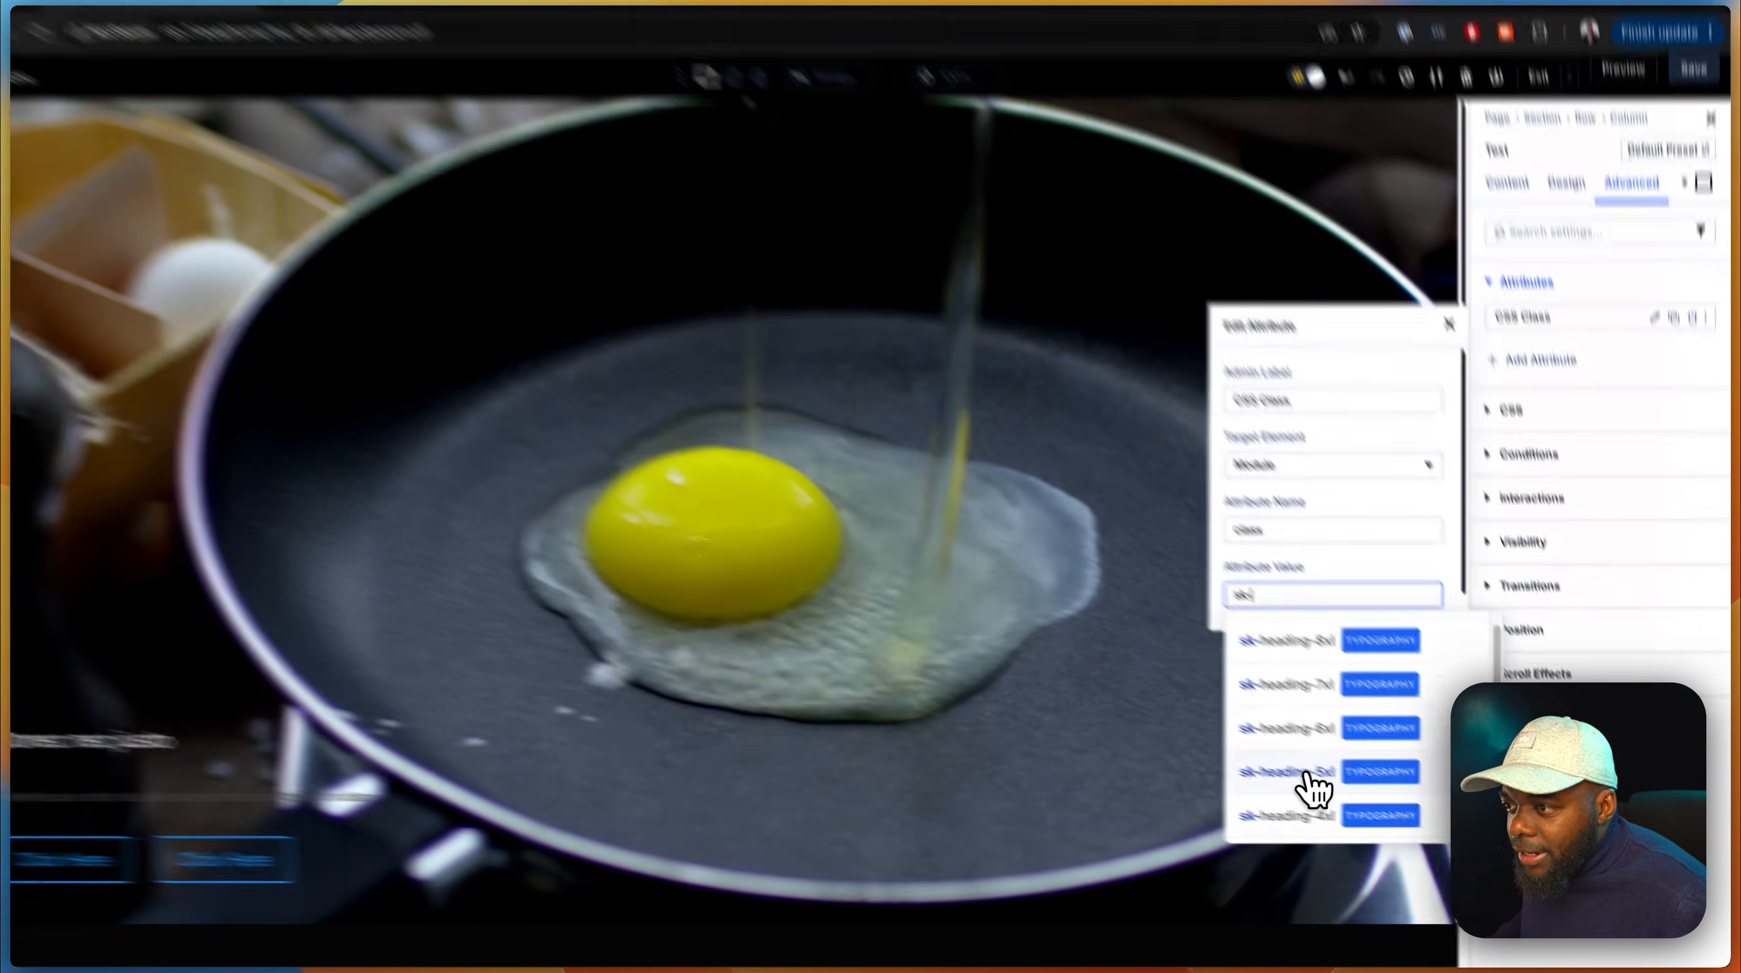
pyautogui.click(1311, 780)
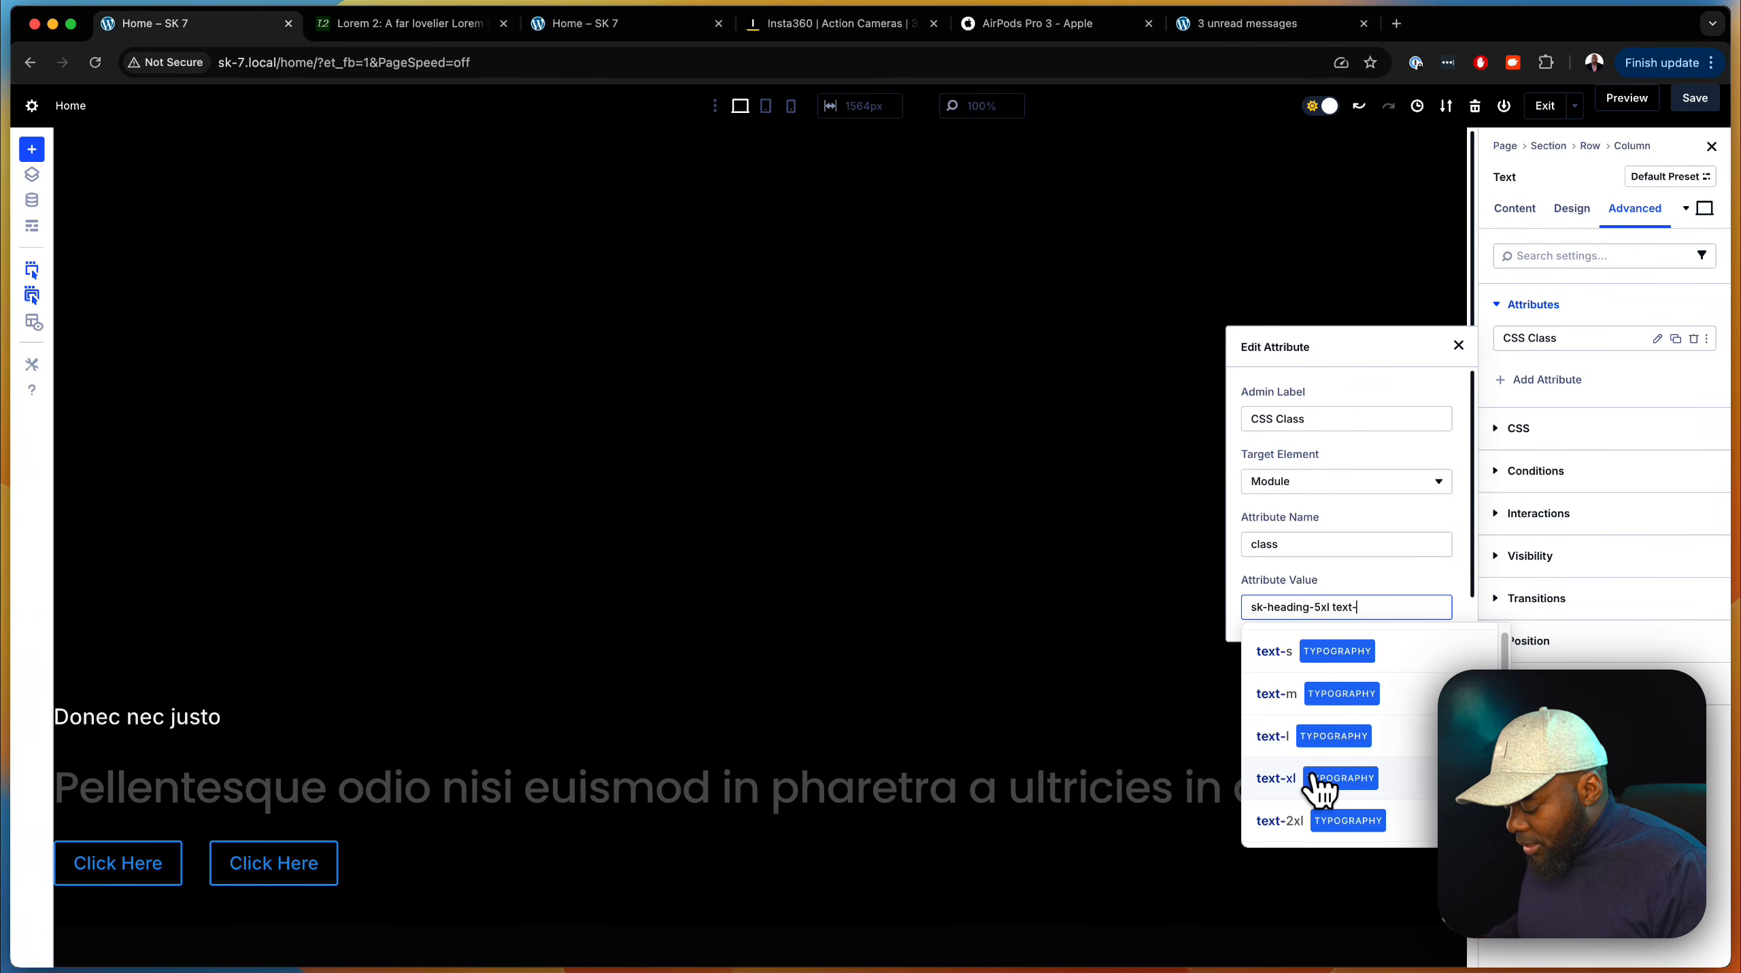
pyautogui.write('gray')
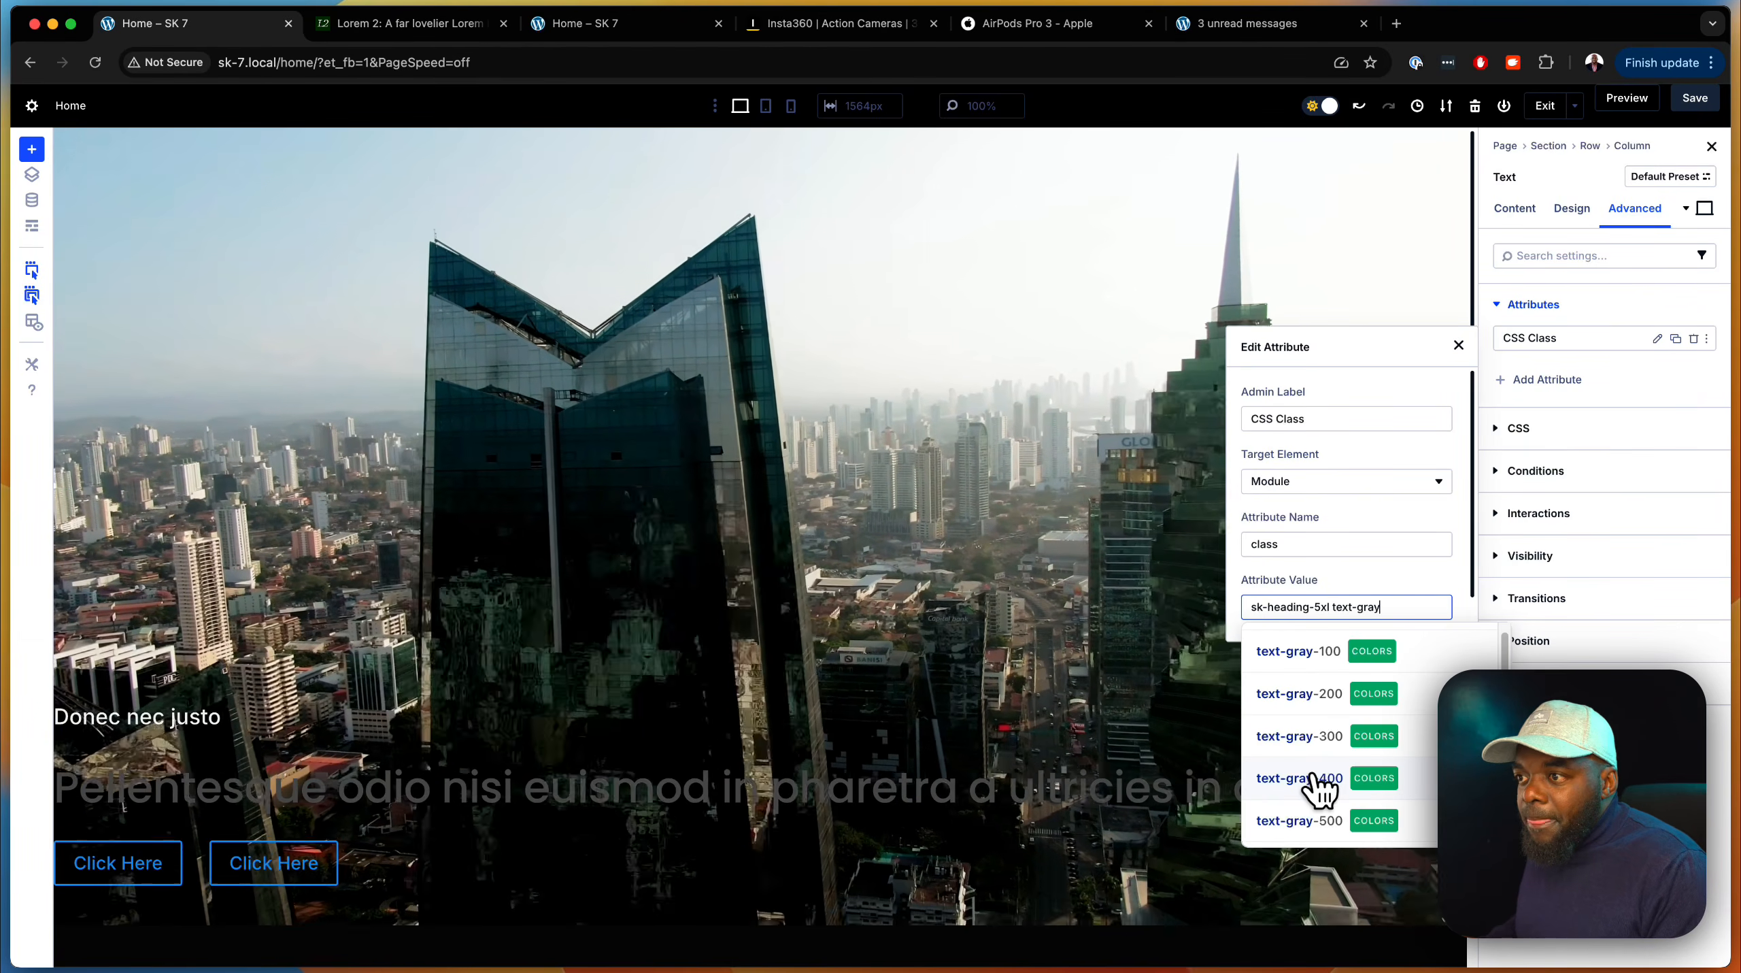
pyautogui.scroll(1, 1353, 793)
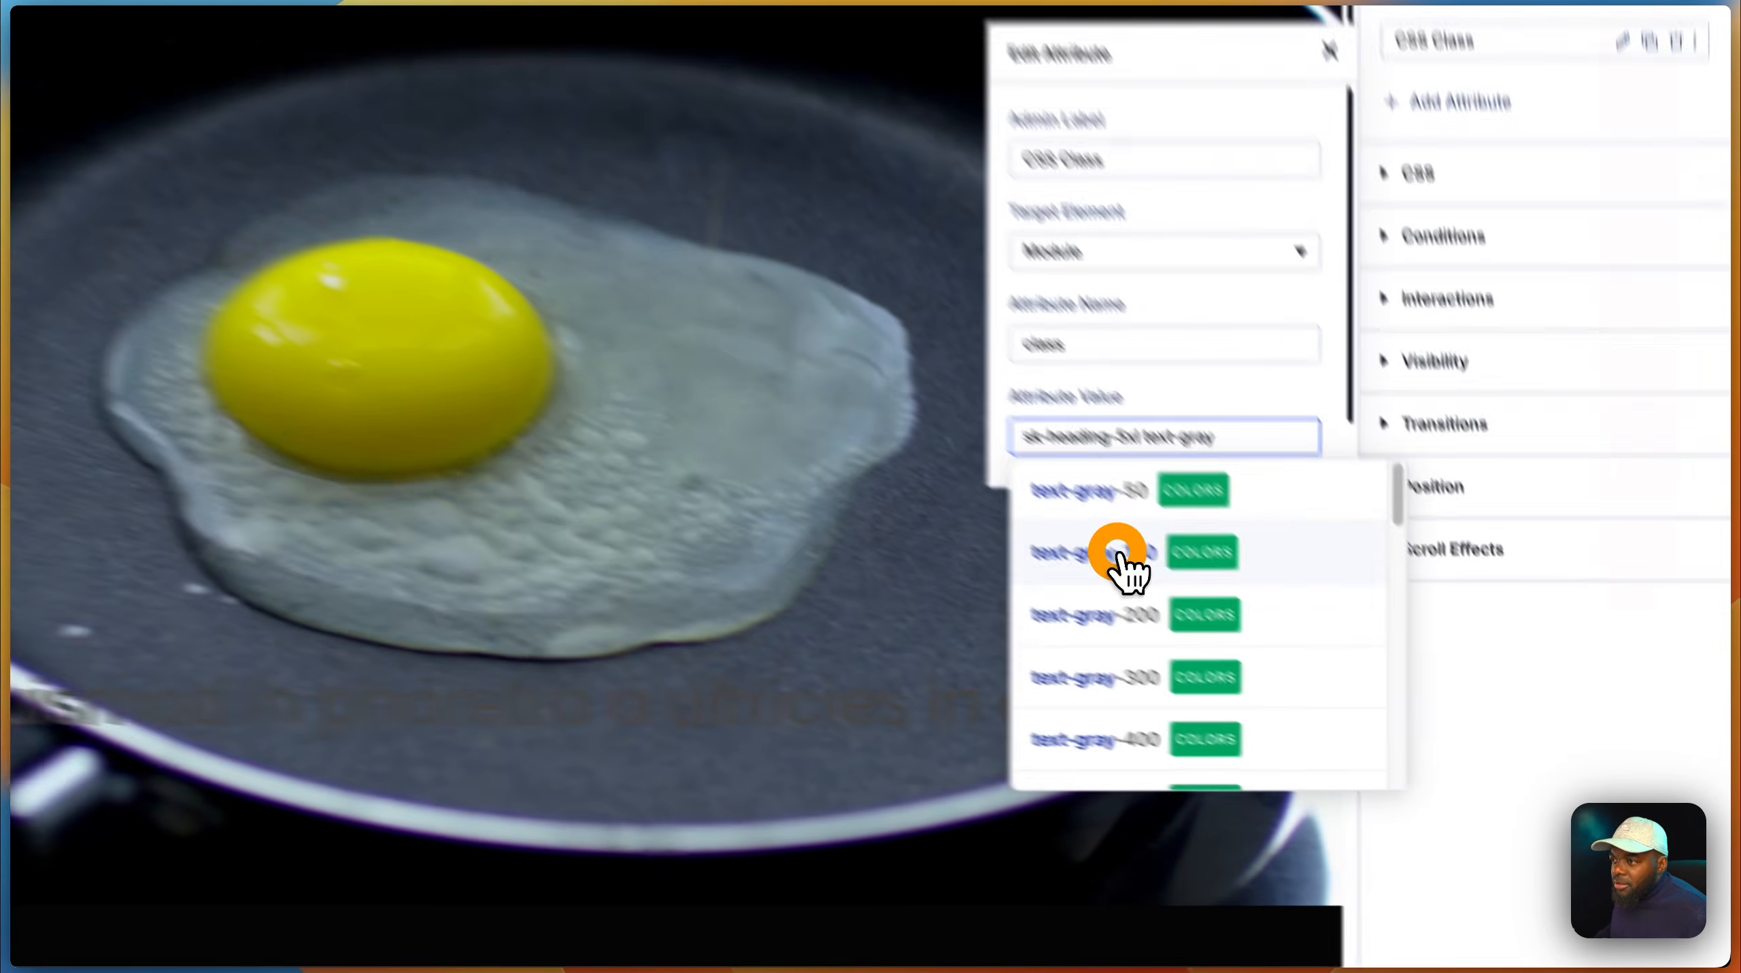
pyautogui.click(1347, 674)
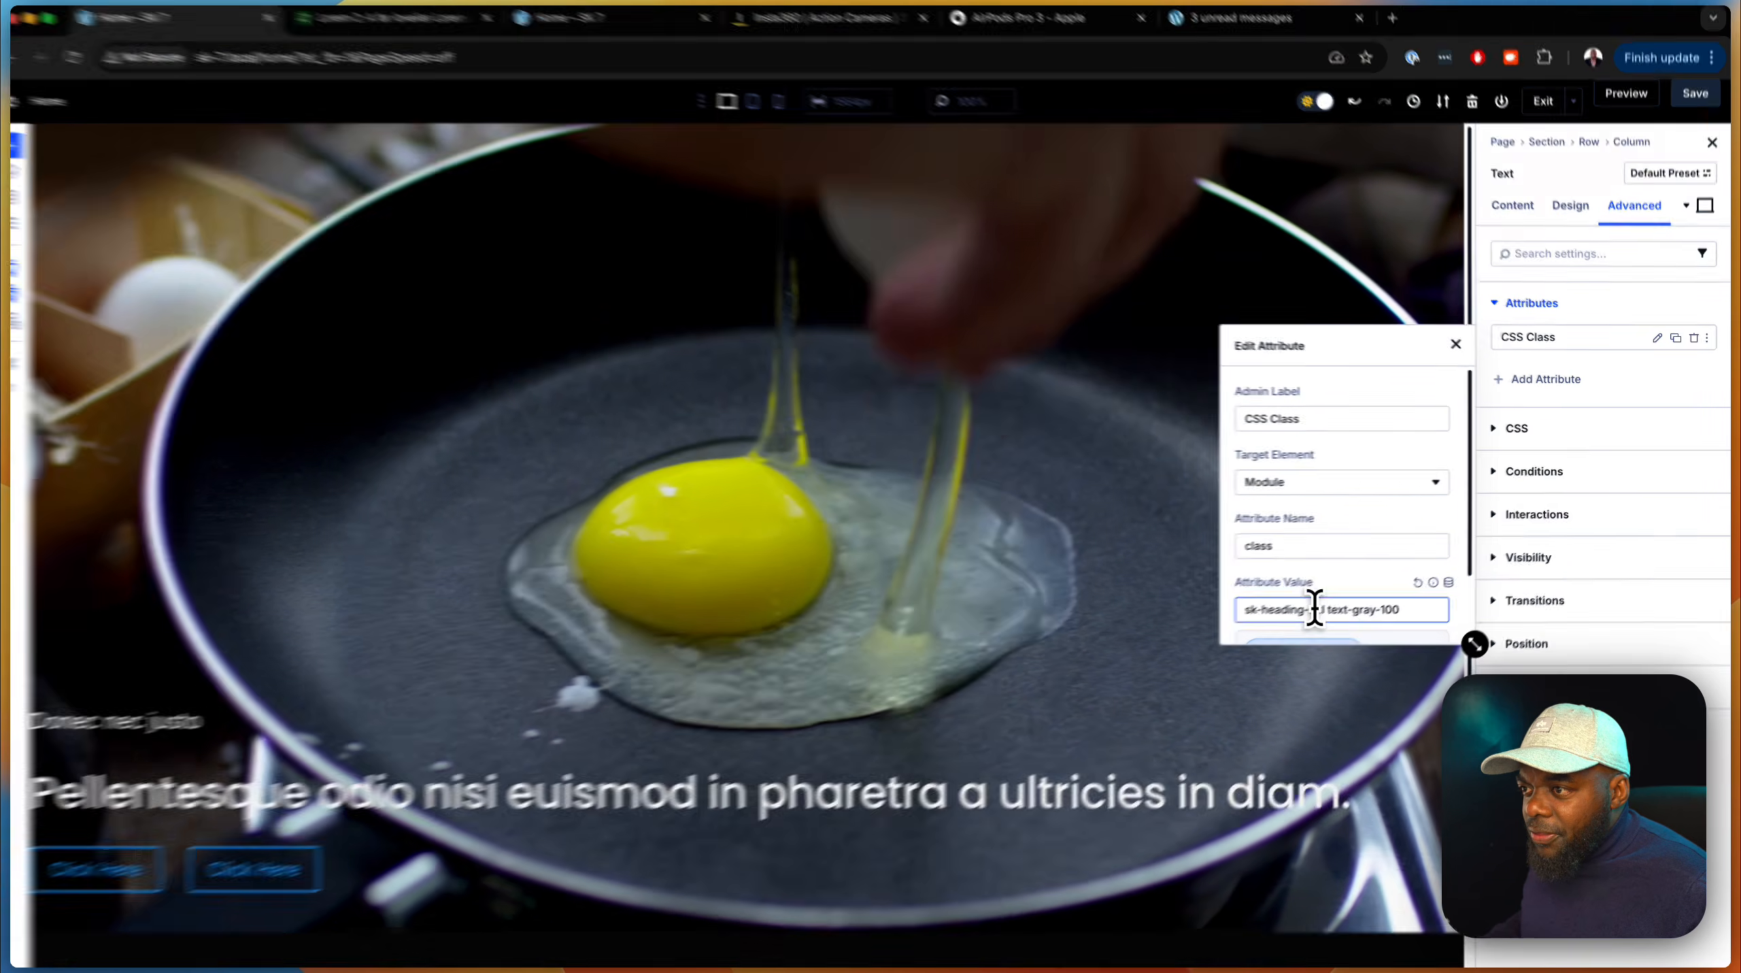
# Change the heading class to sk-heading-6xl, comparing with the Apple AirPods page, and close the Edit Attribute dialog
pyautogui.click(1321, 606)
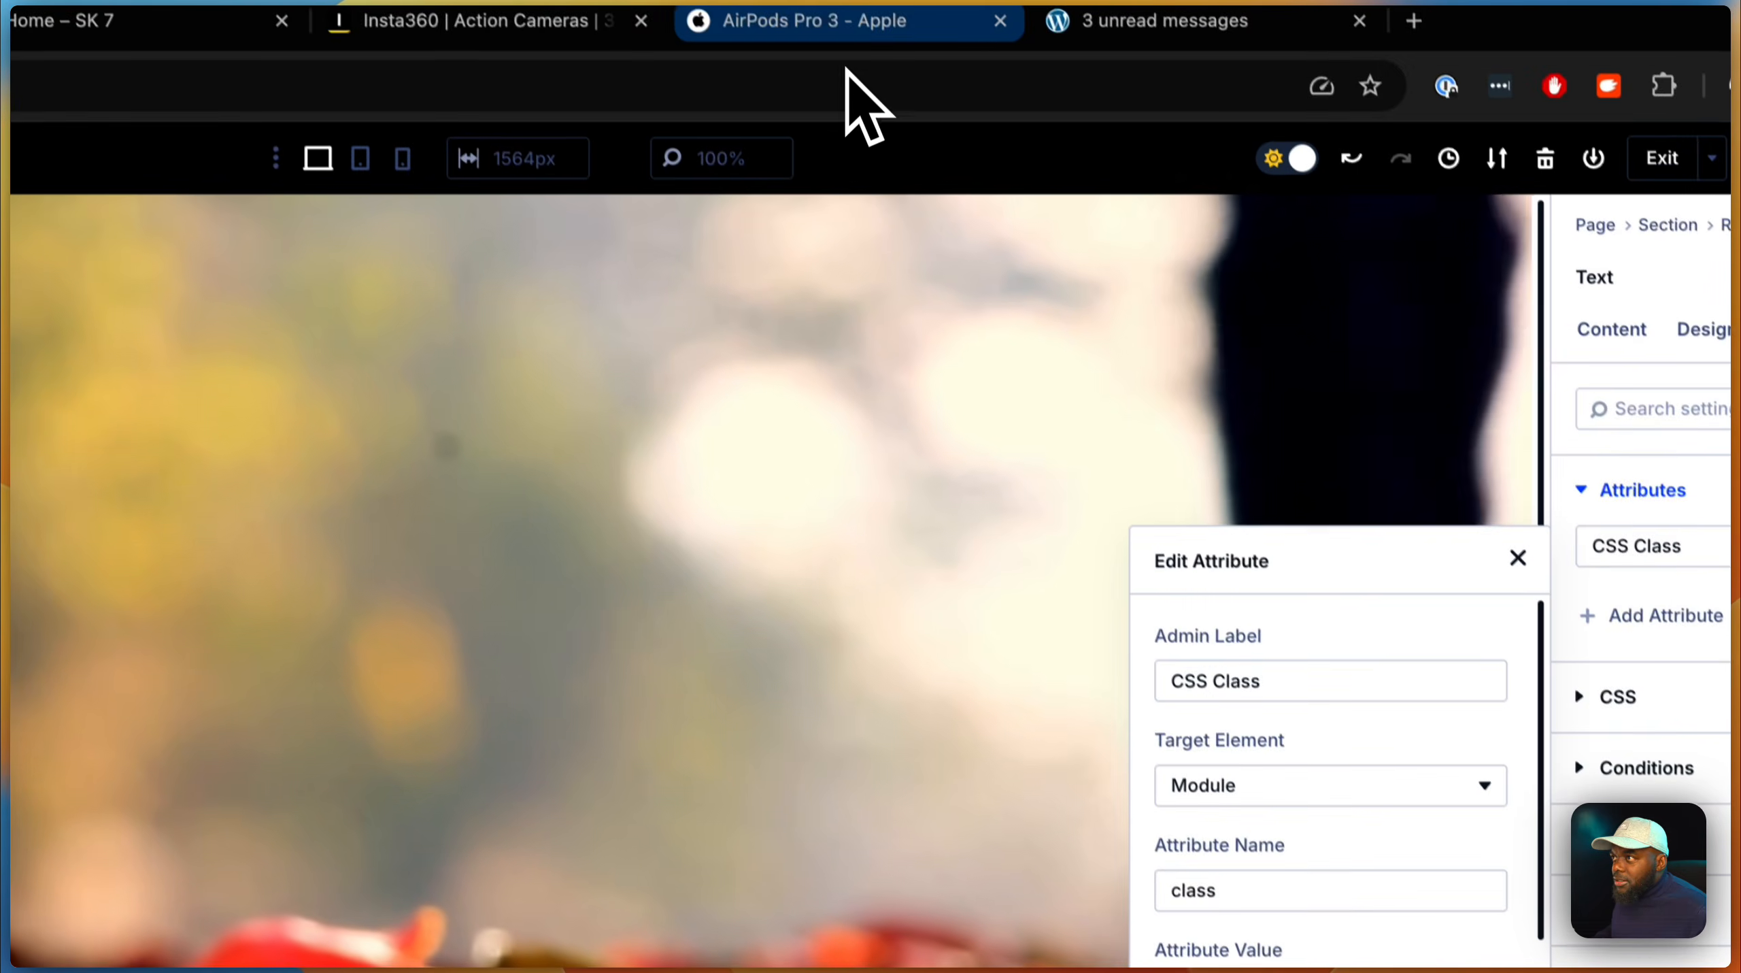
pyautogui.click(867, 21)
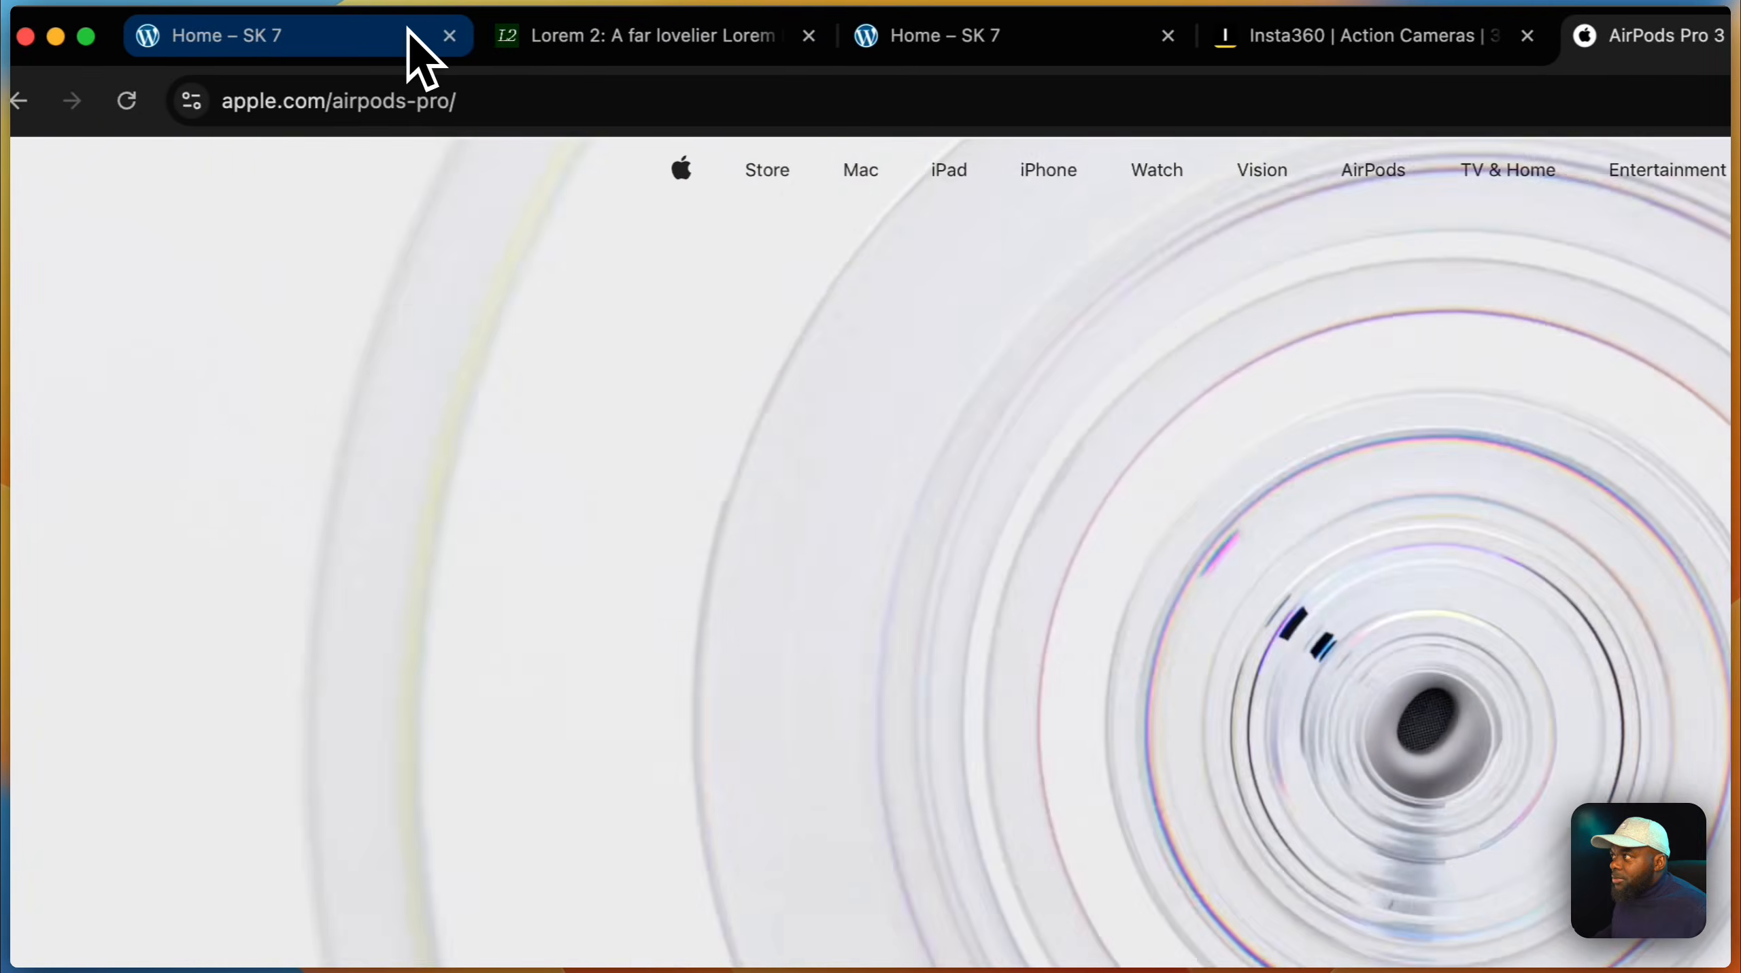
pyautogui.click(408, 37)
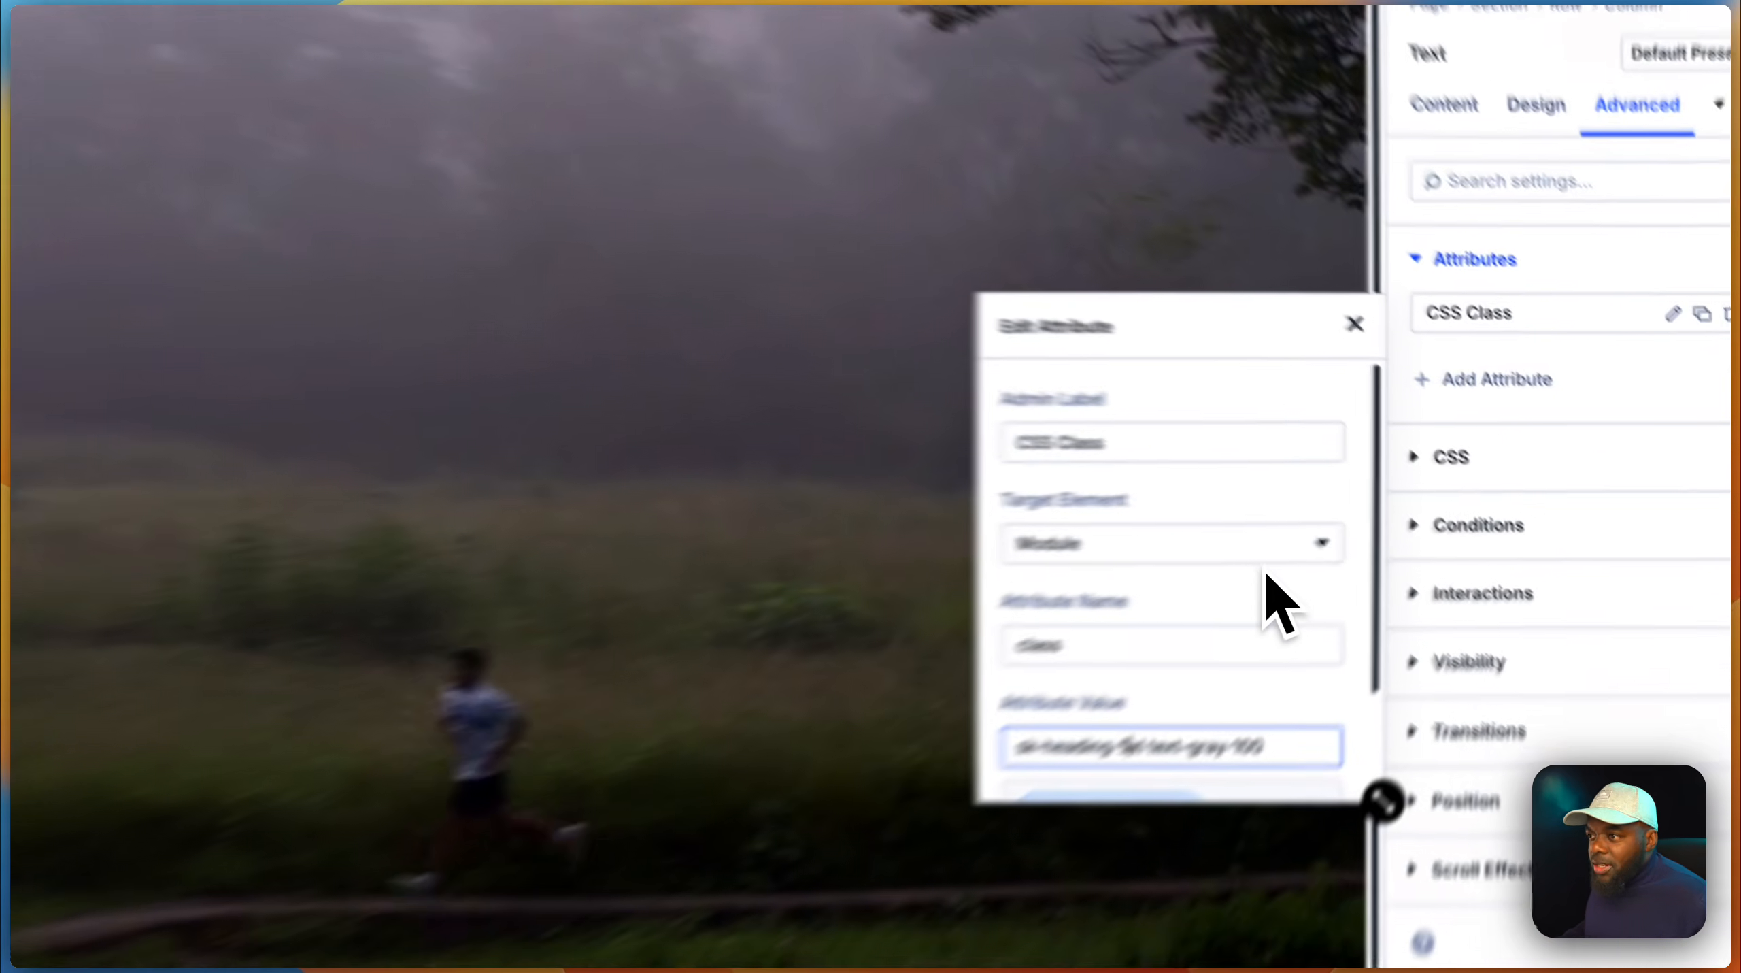
pyautogui.write('6')
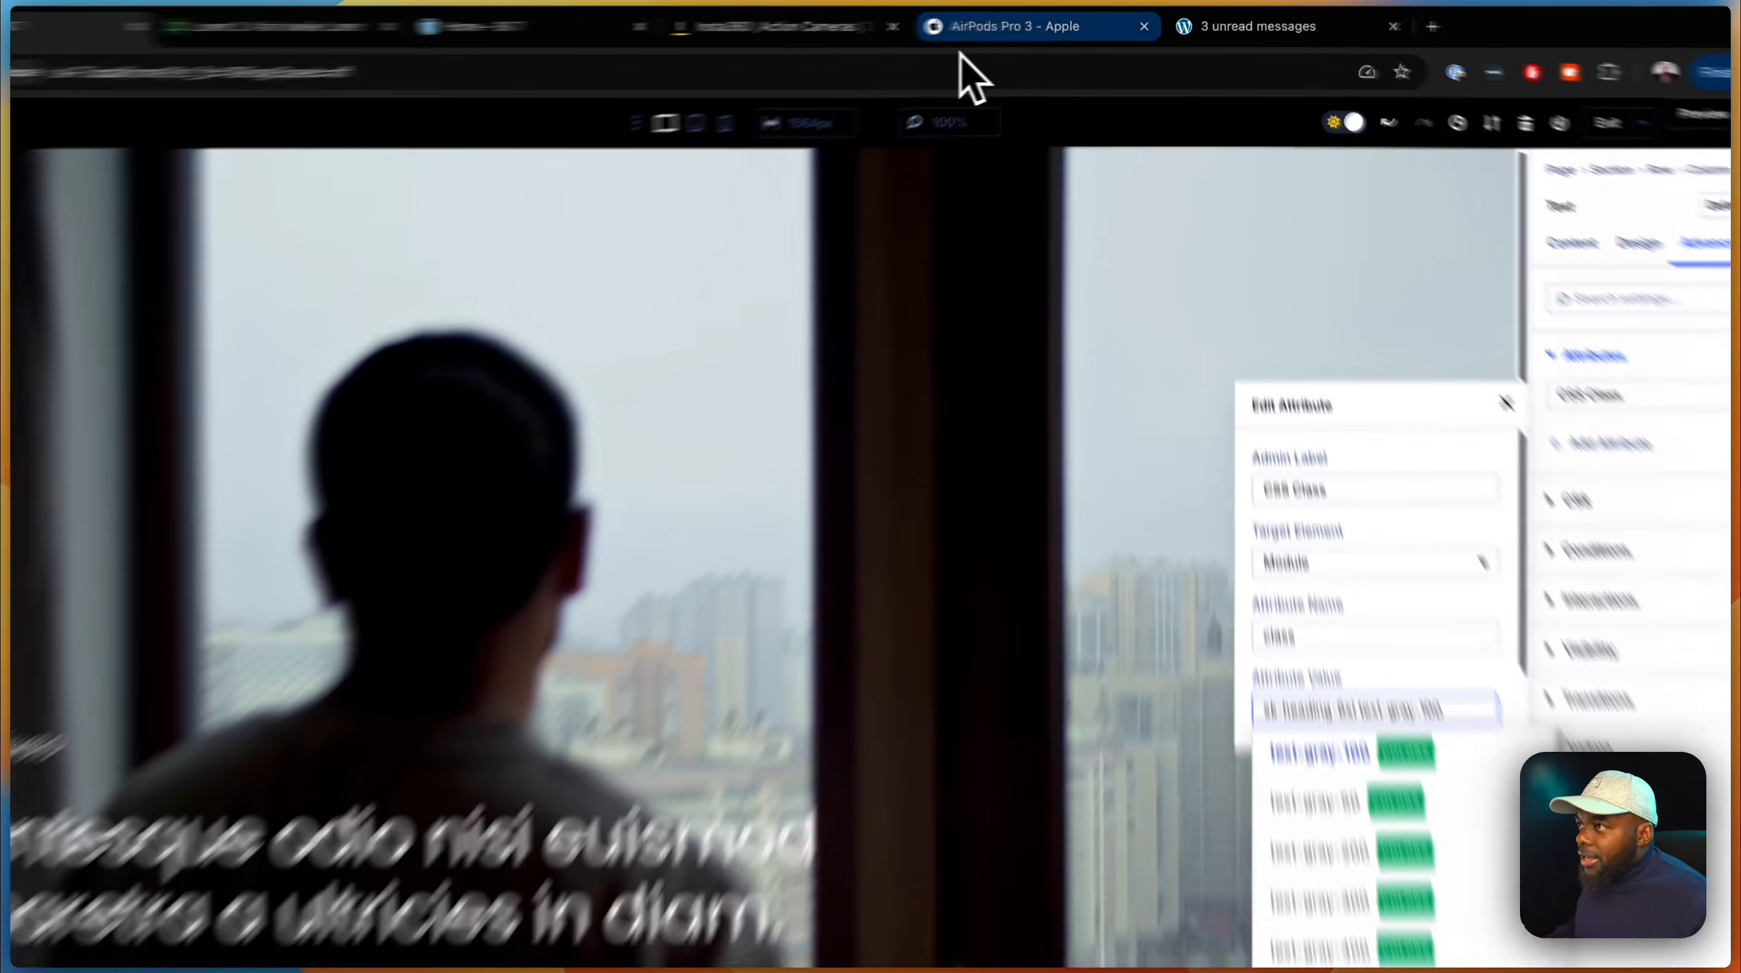
pyautogui.click(1014, 27)
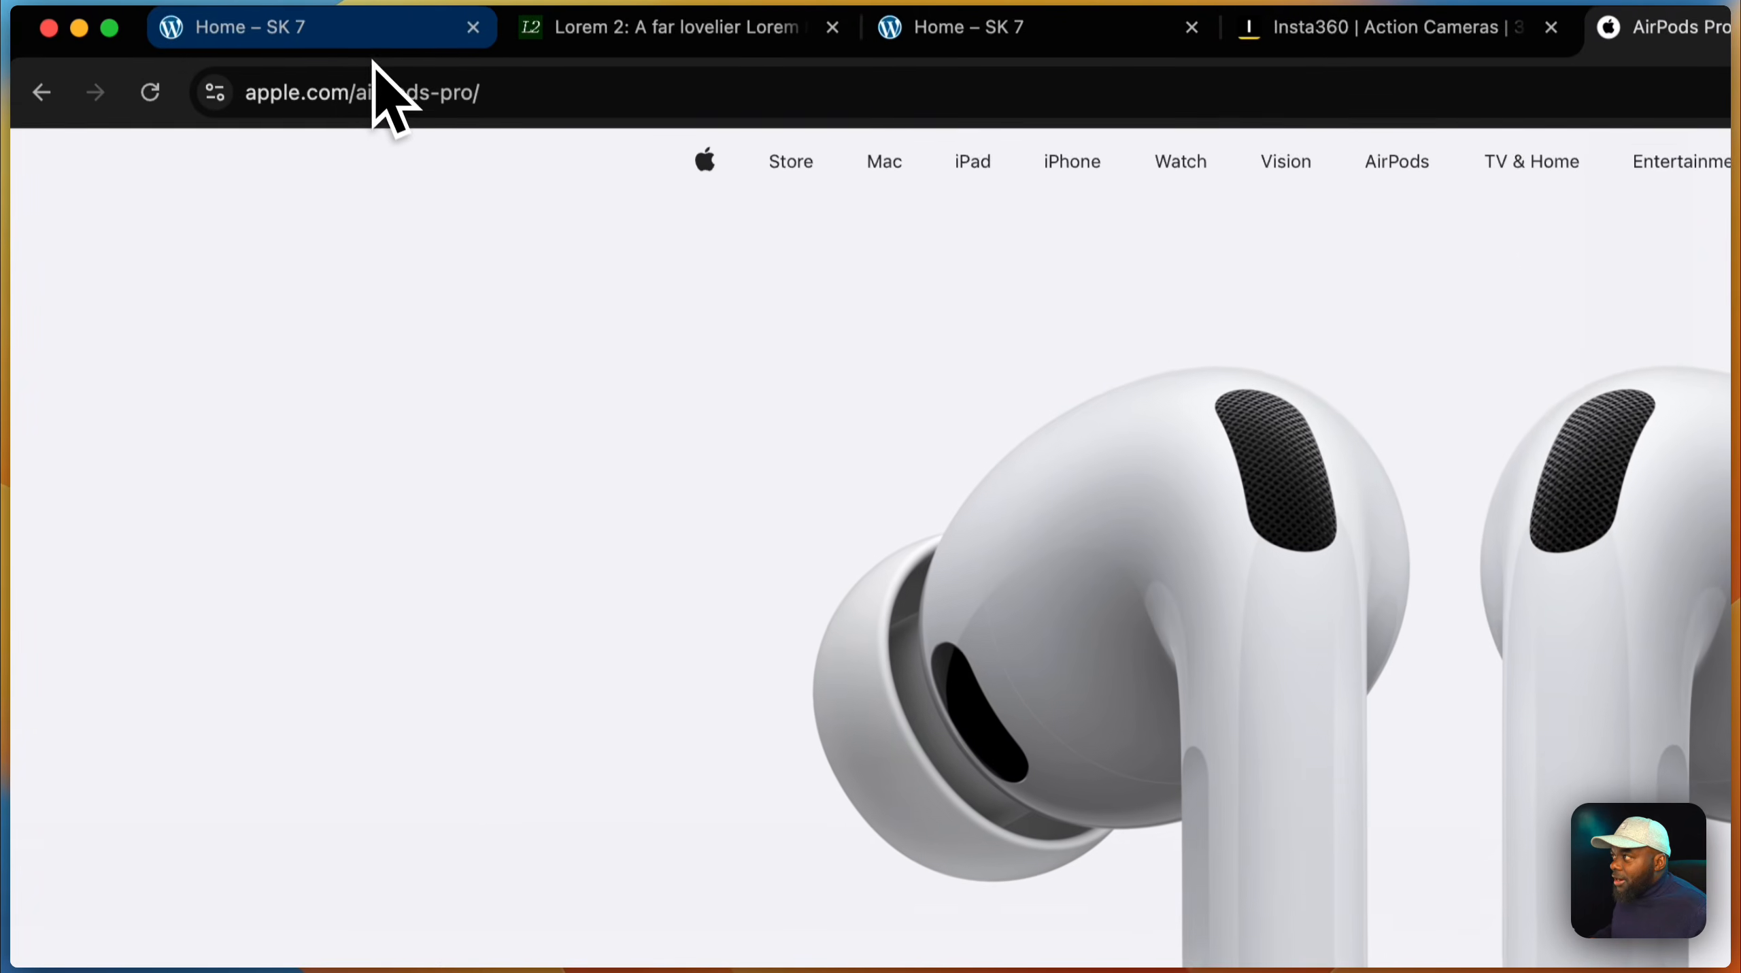
pyautogui.click(369, 41)
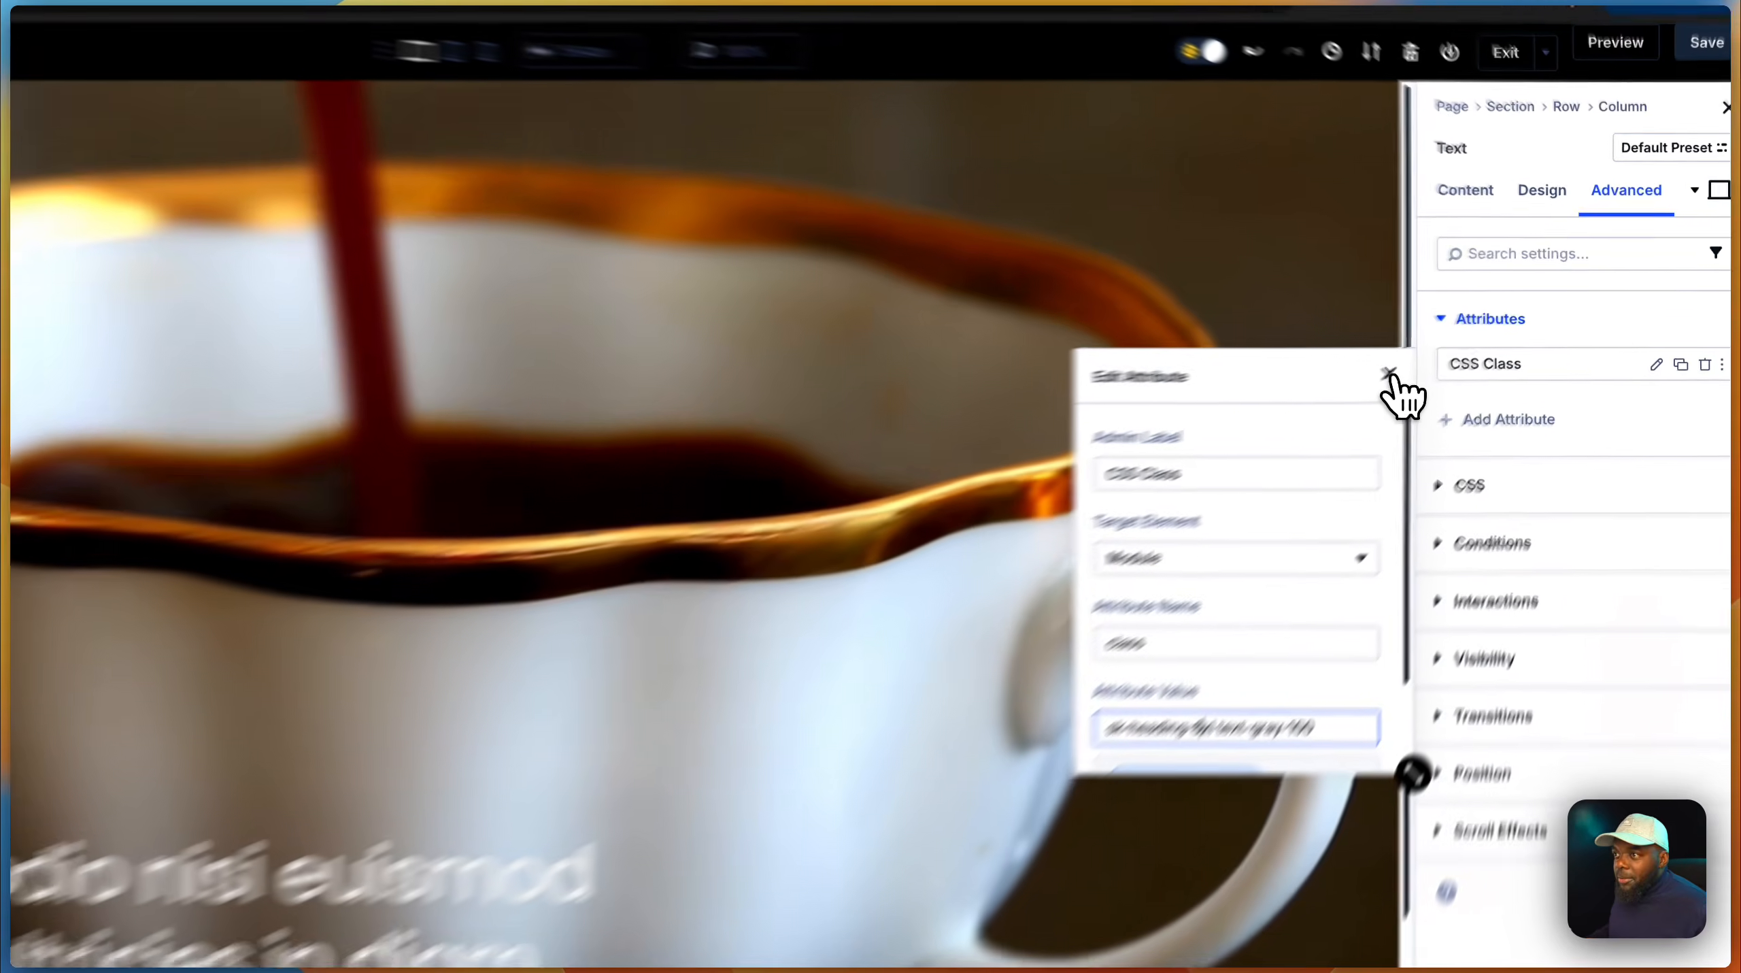
pyautogui.click(1458, 346)
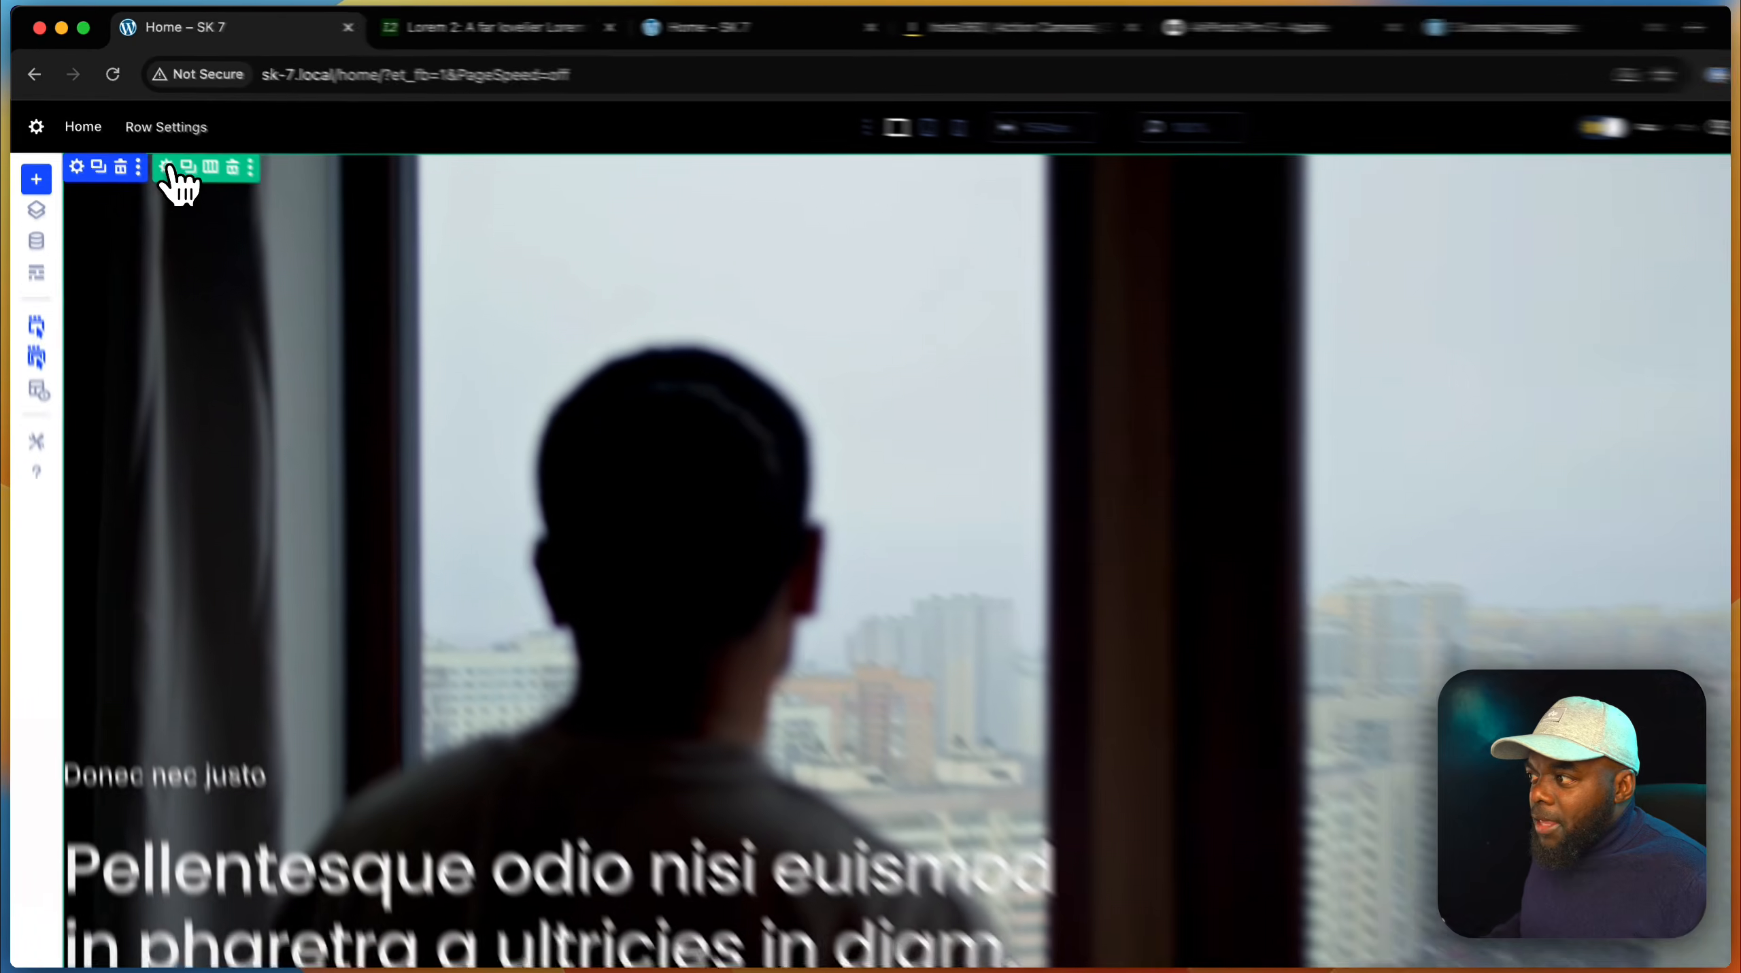
# Open the row's settings and add a background gradient with the default stops
pyautogui.click(226, 229)
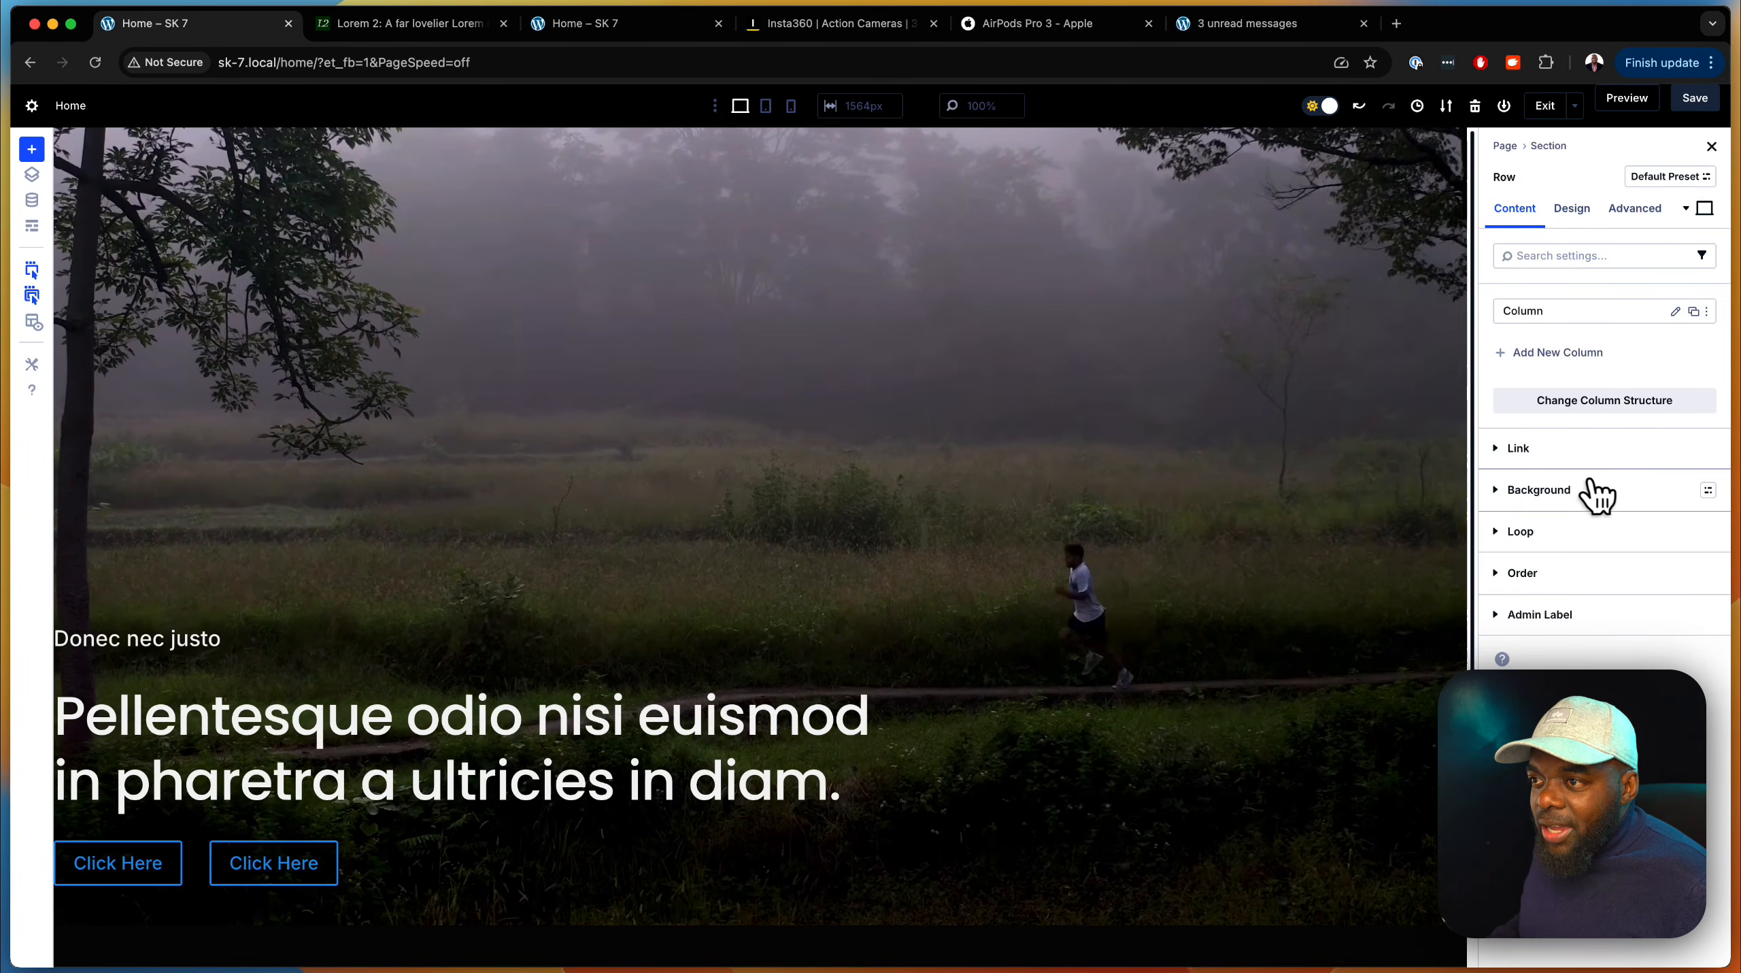
pyautogui.click(1597, 489)
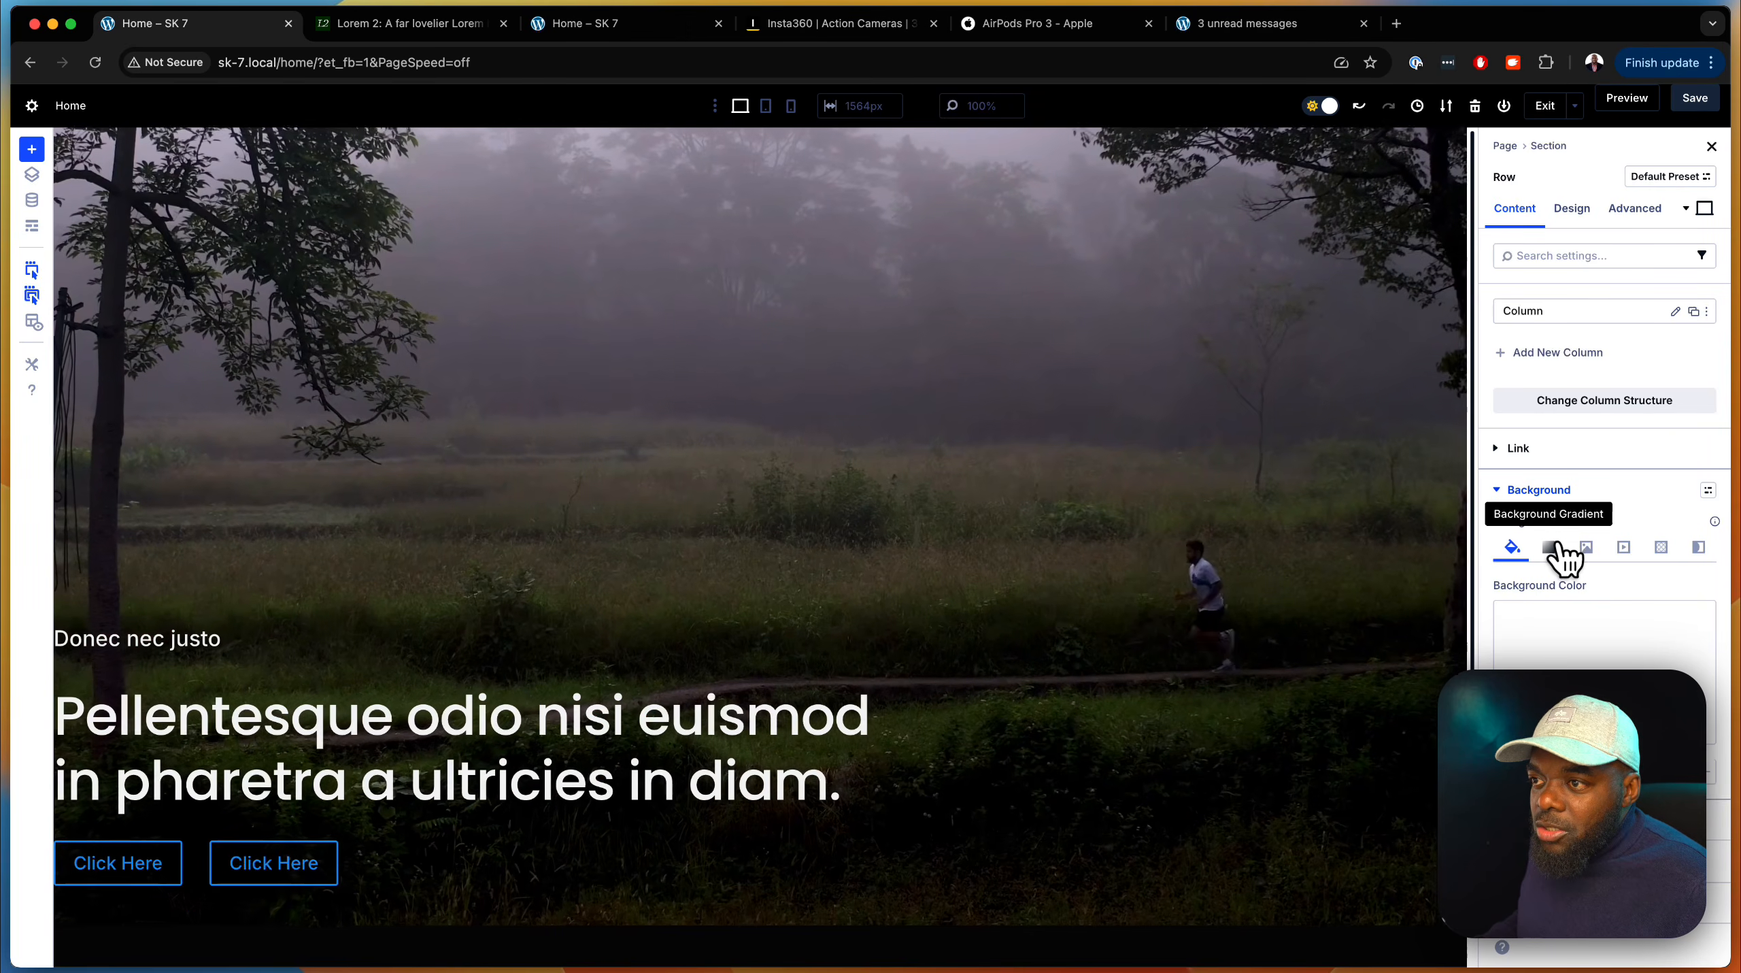
pyautogui.click(1553, 547)
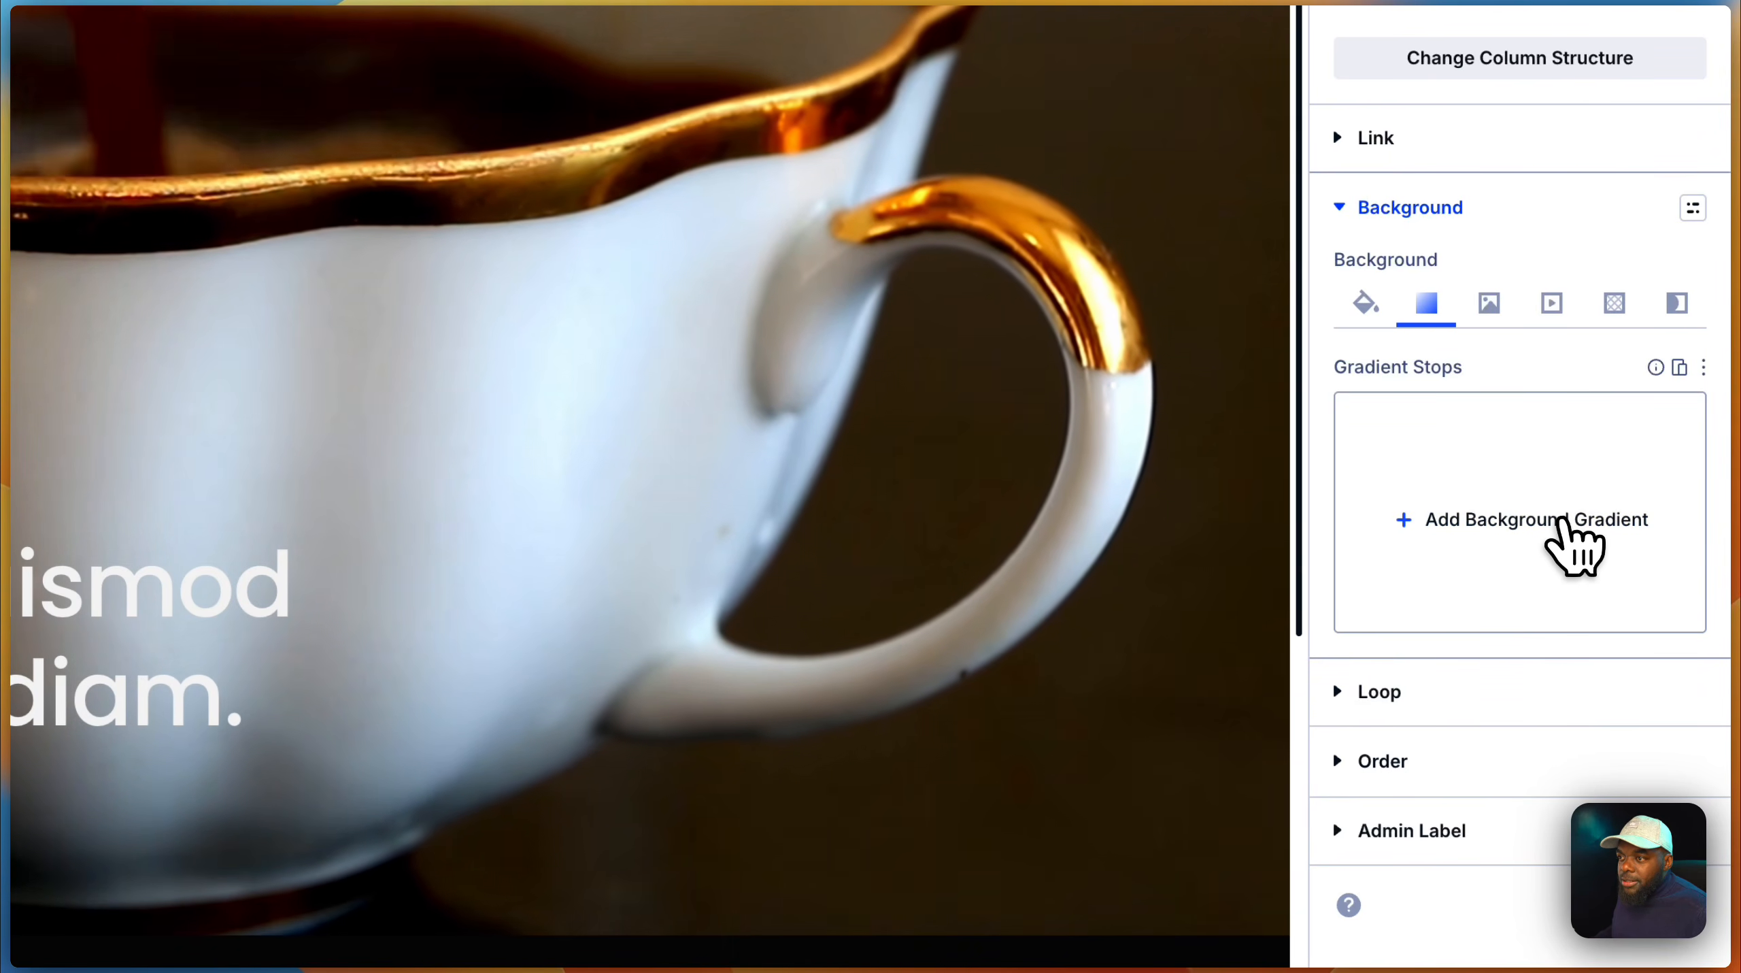
pyautogui.click(1560, 524)
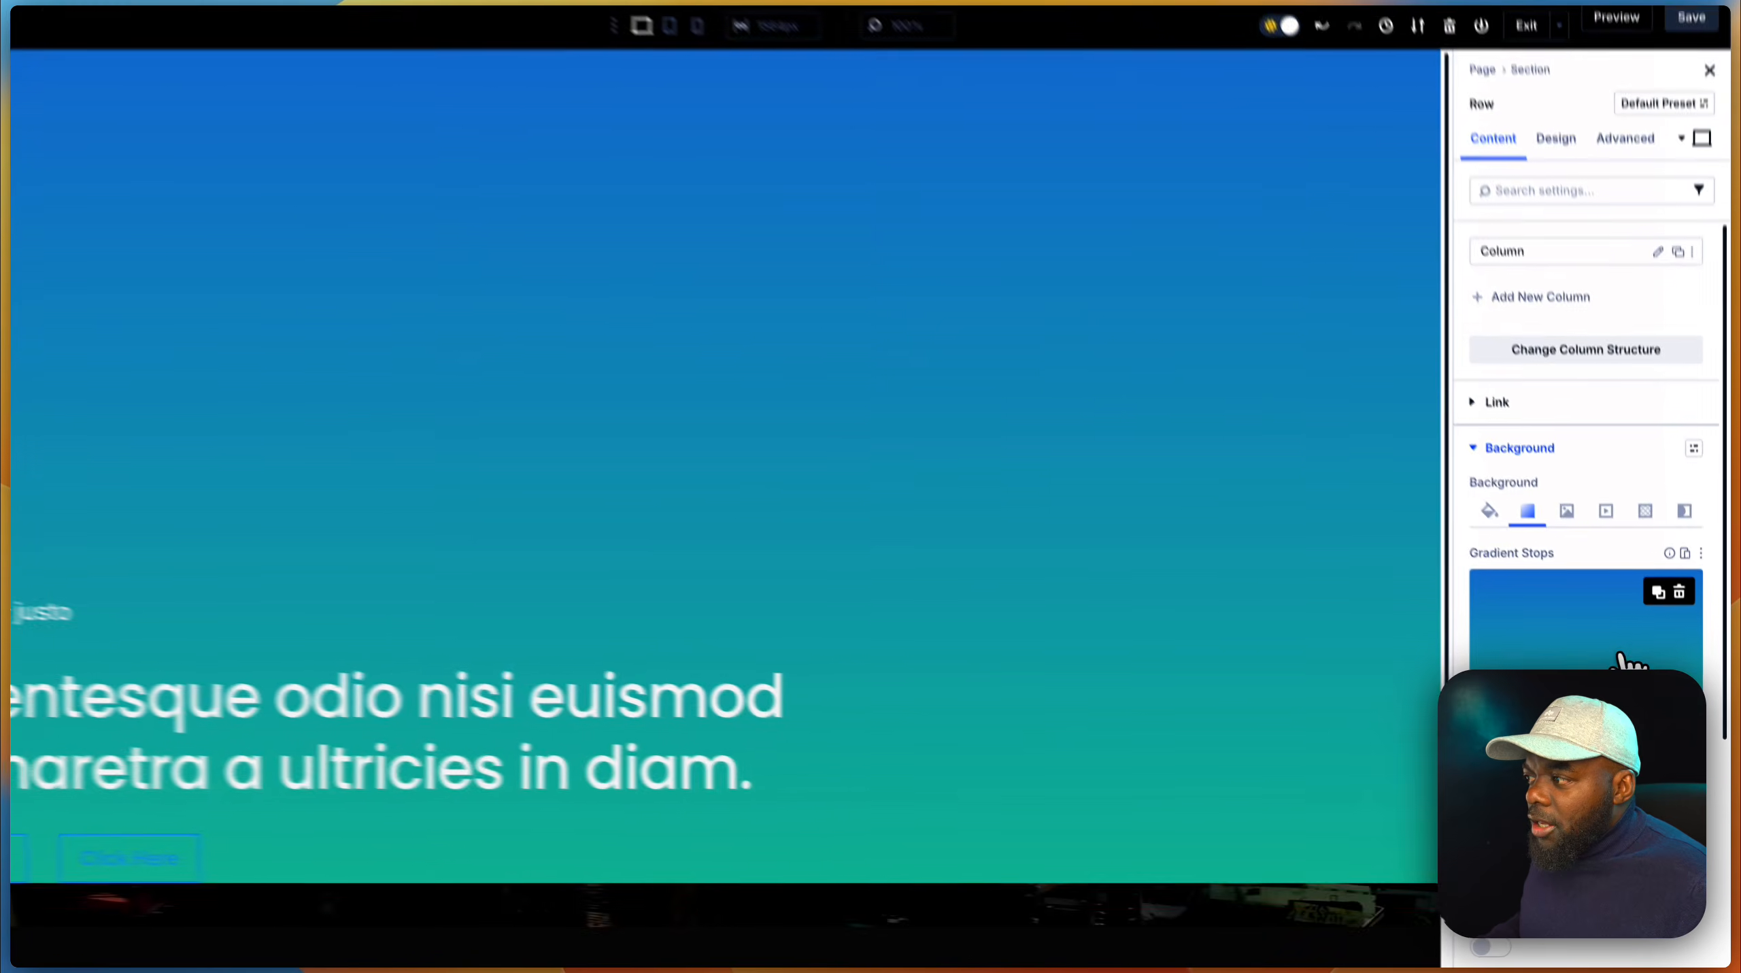
# Examine the section's spacing and sizing settings for what leaves a gap below the row
pyautogui.scroll(-3, 1225, 694)
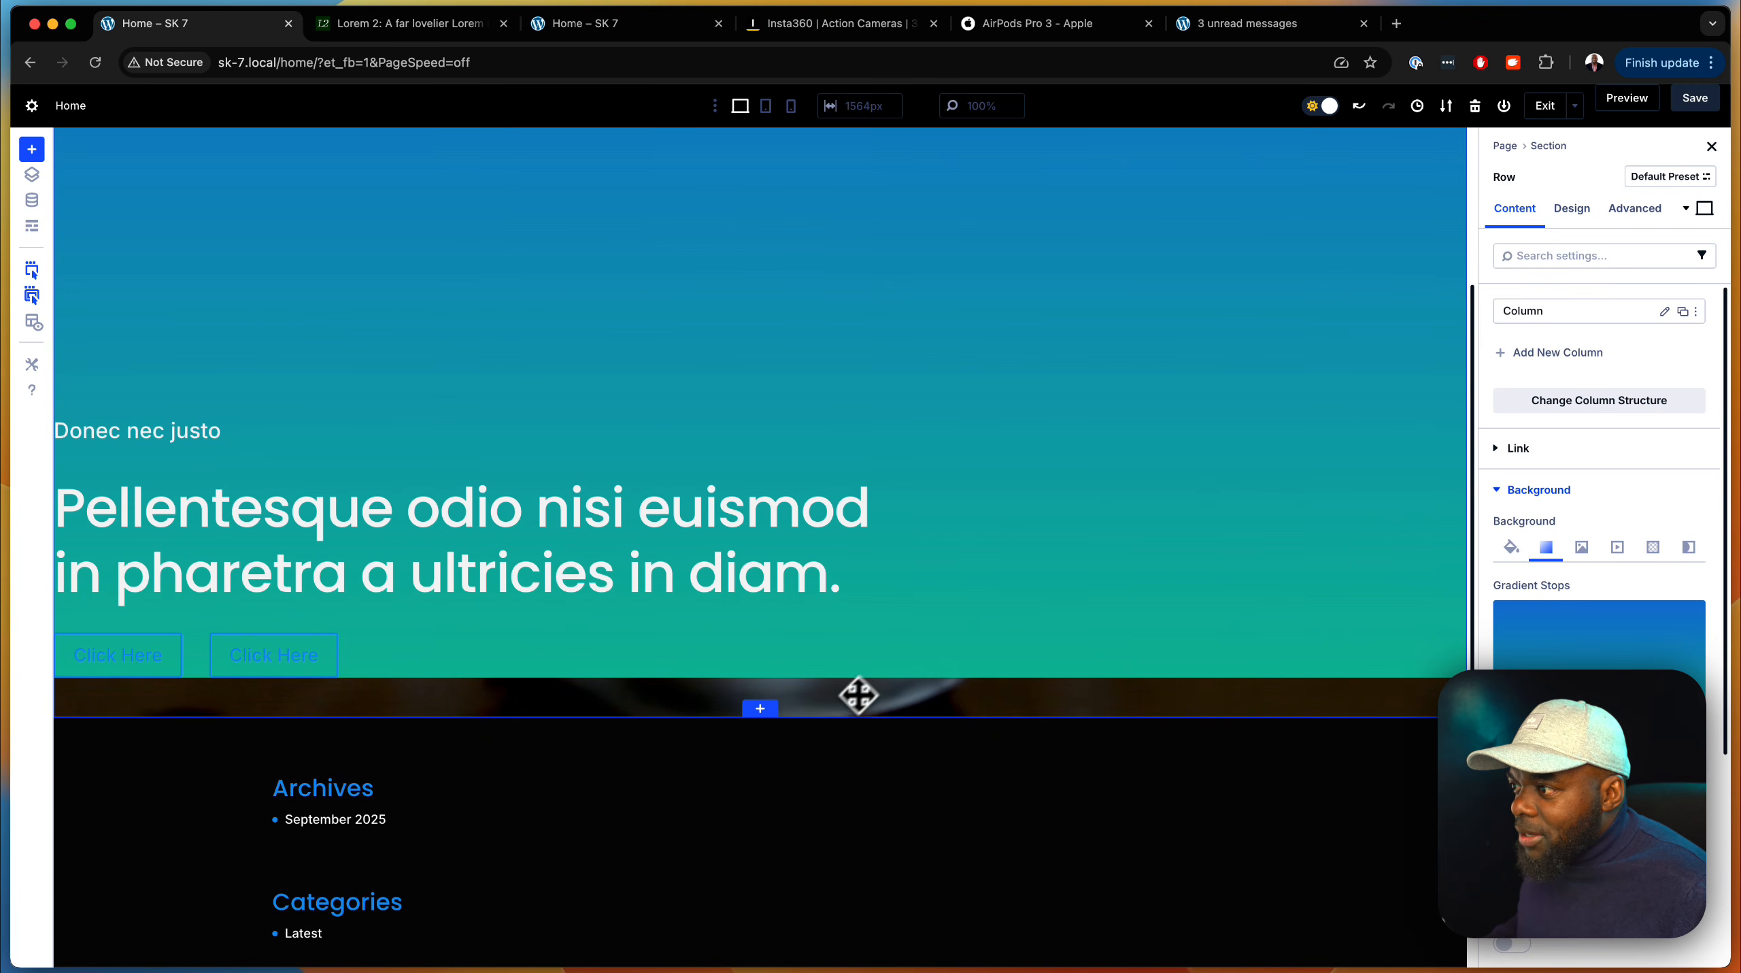
pyautogui.click(953, 694)
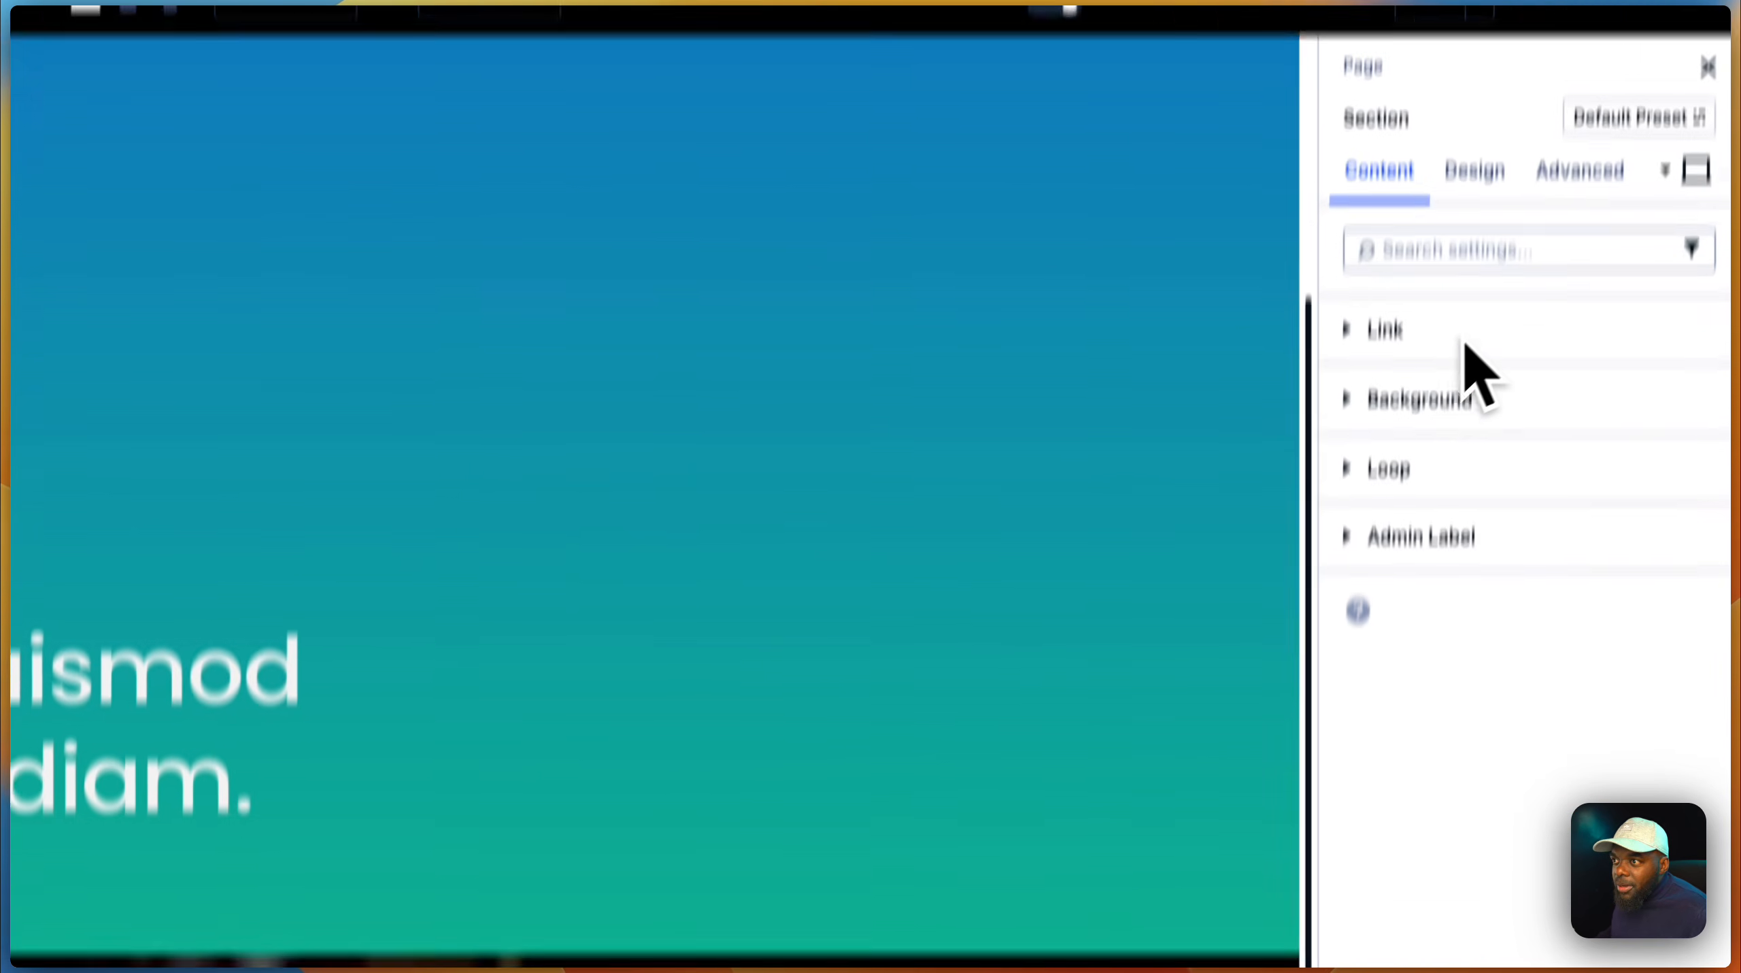
pyautogui.click(1491, 190)
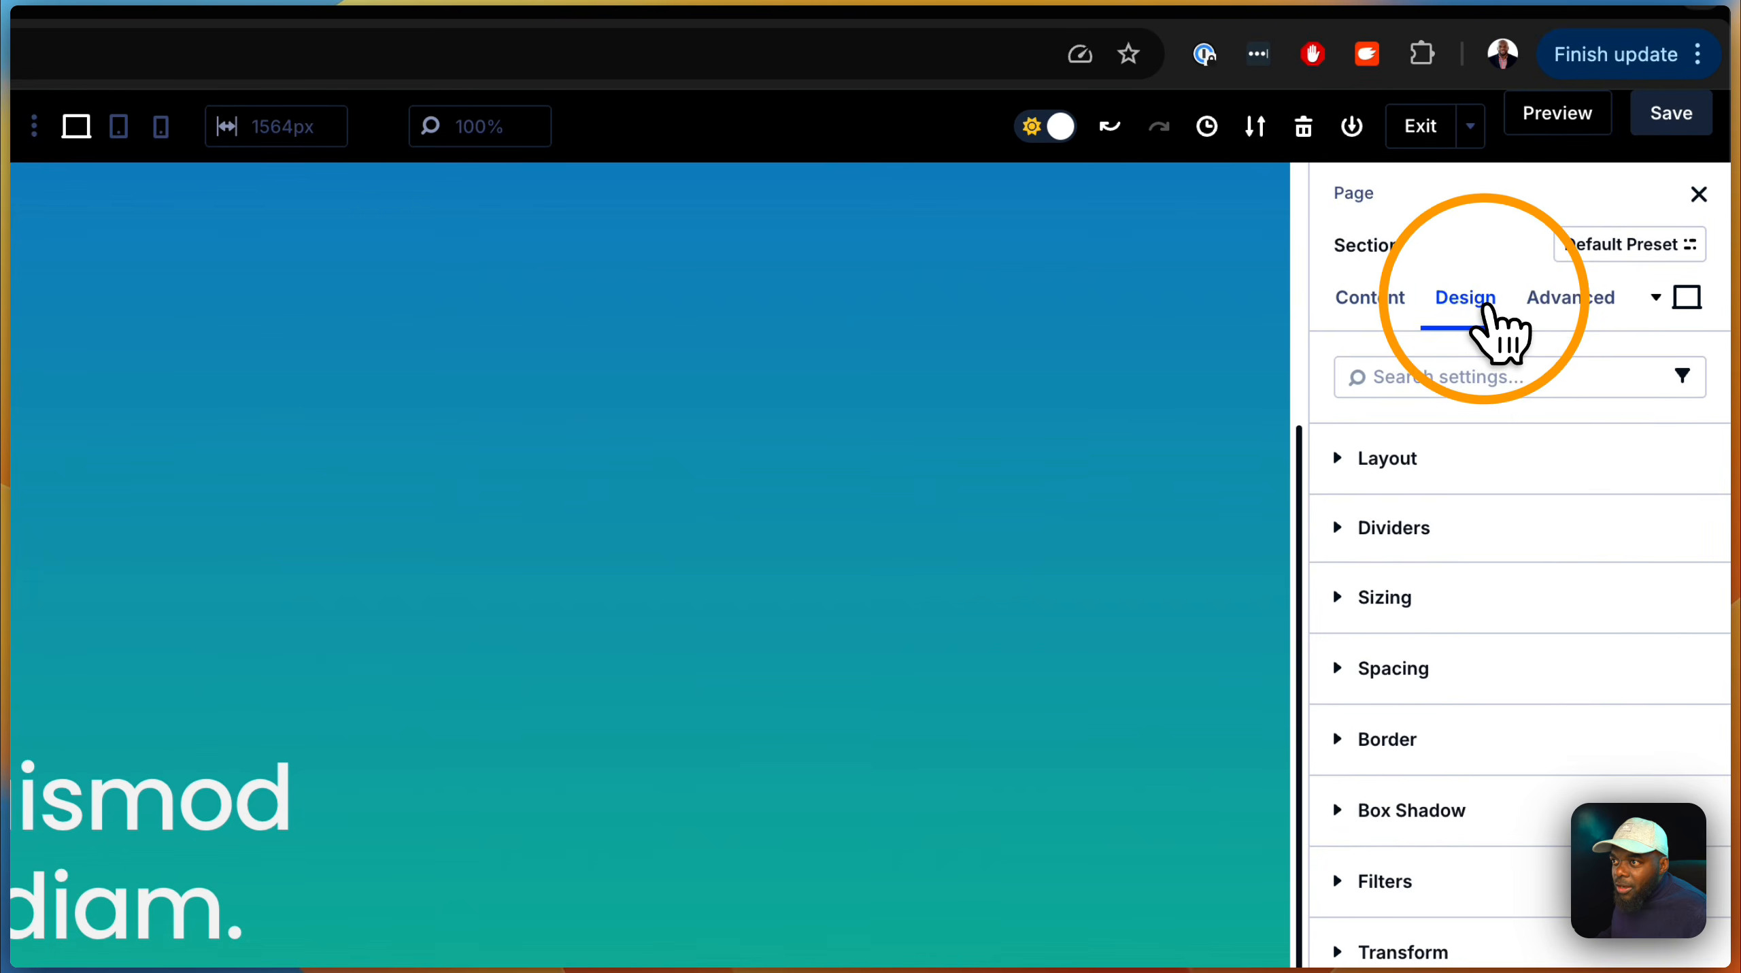
pyautogui.click(1417, 539)
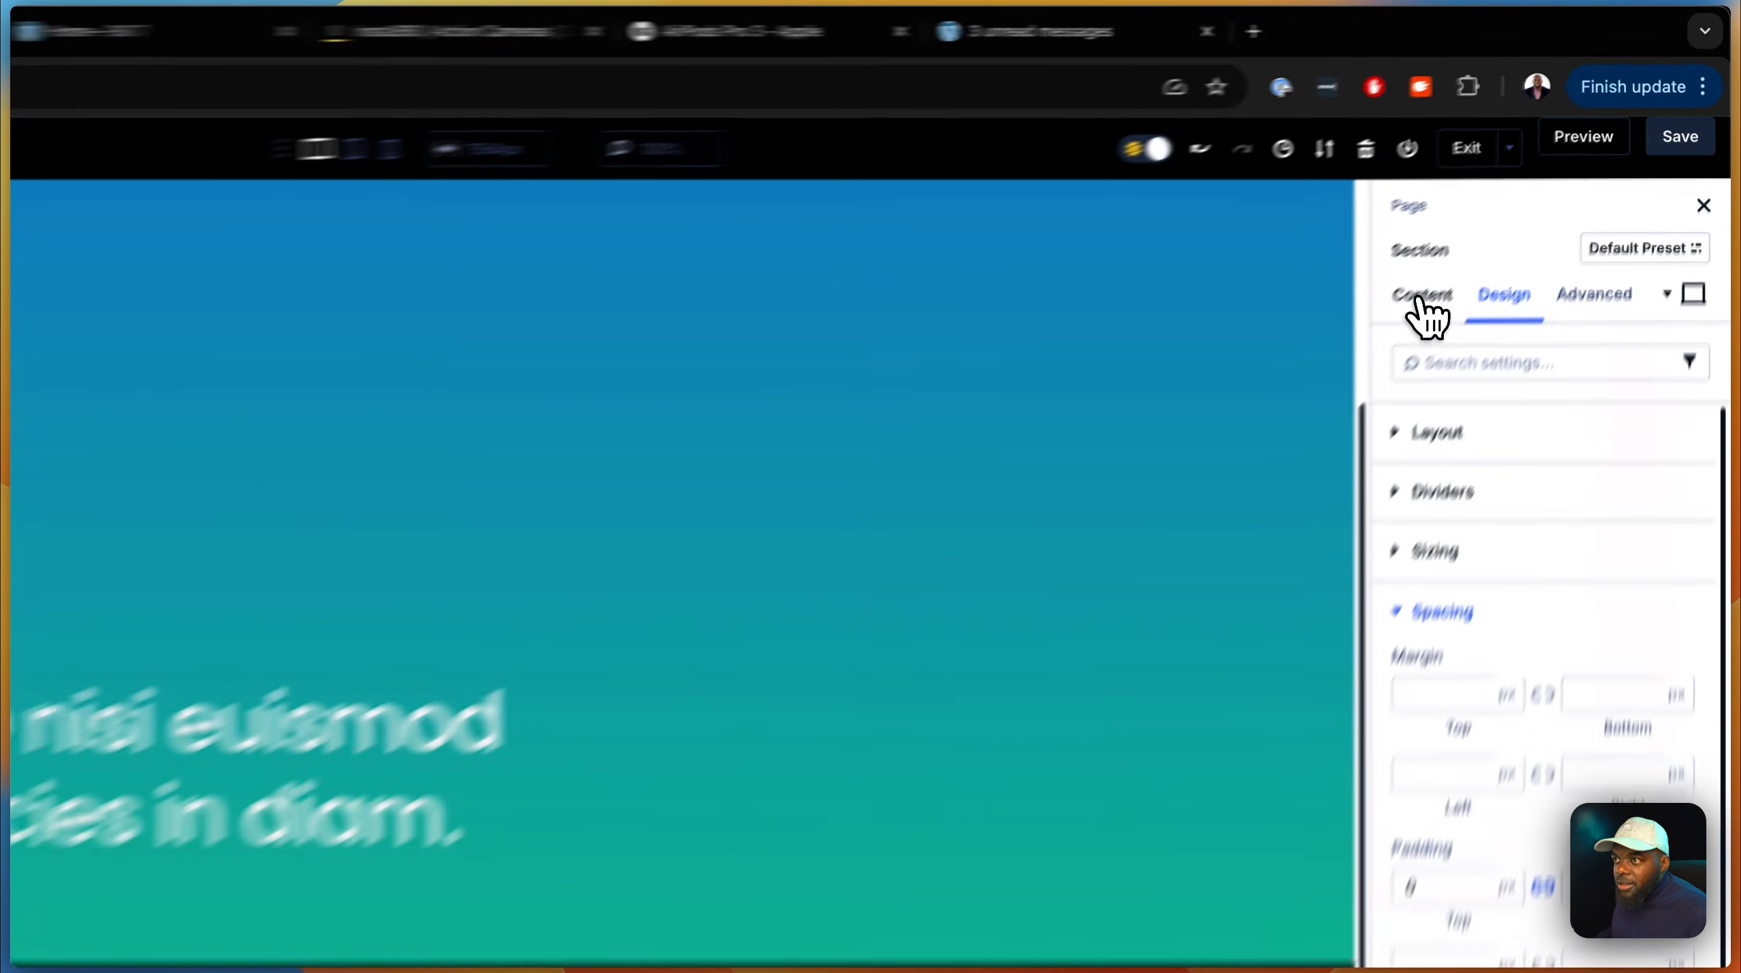
pyautogui.click(1515, 208)
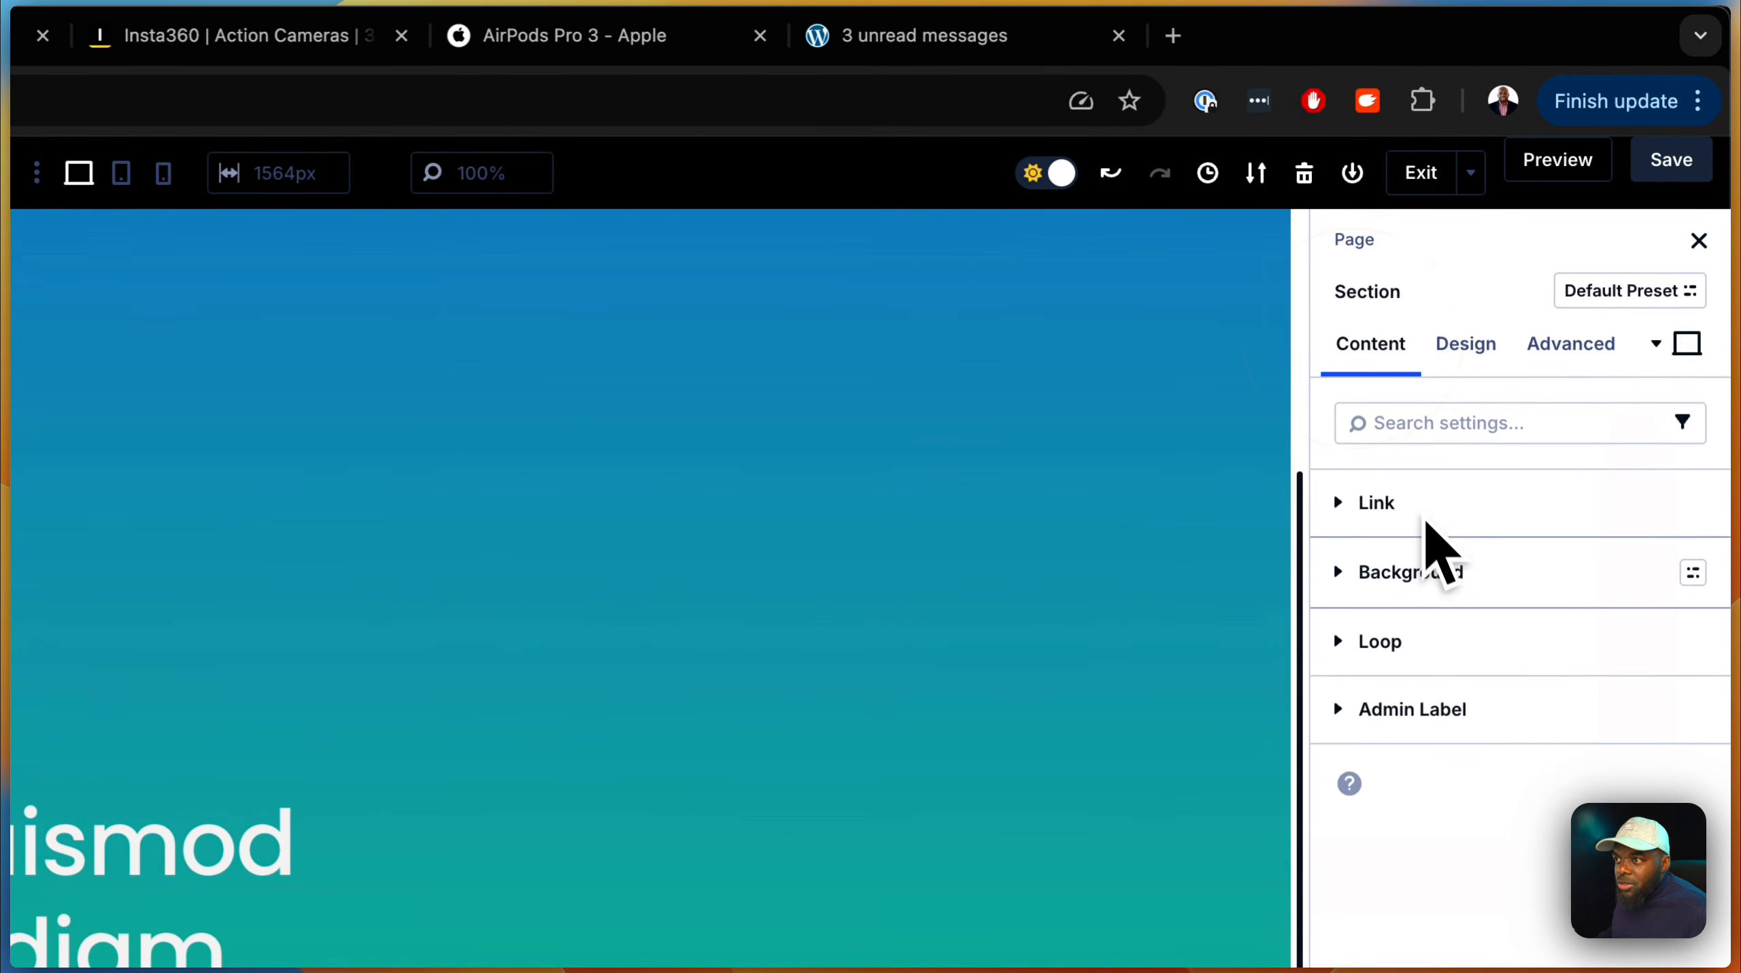
pyautogui.click(1496, 355)
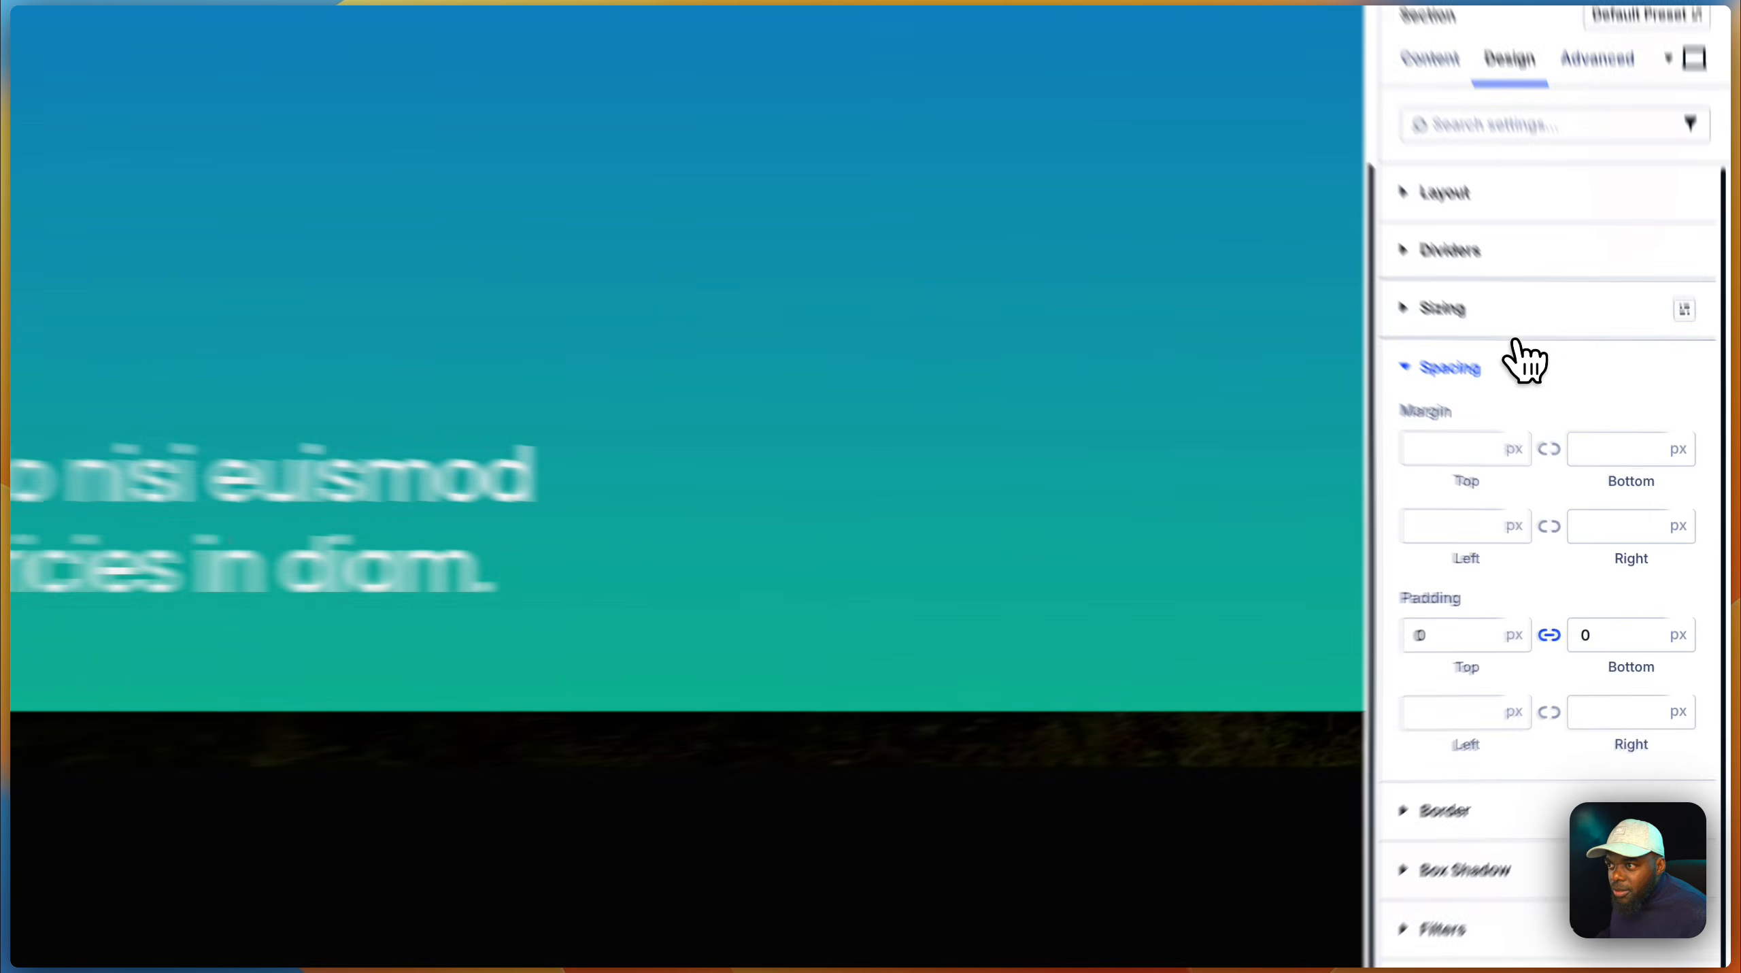
pyautogui.click(1529, 319)
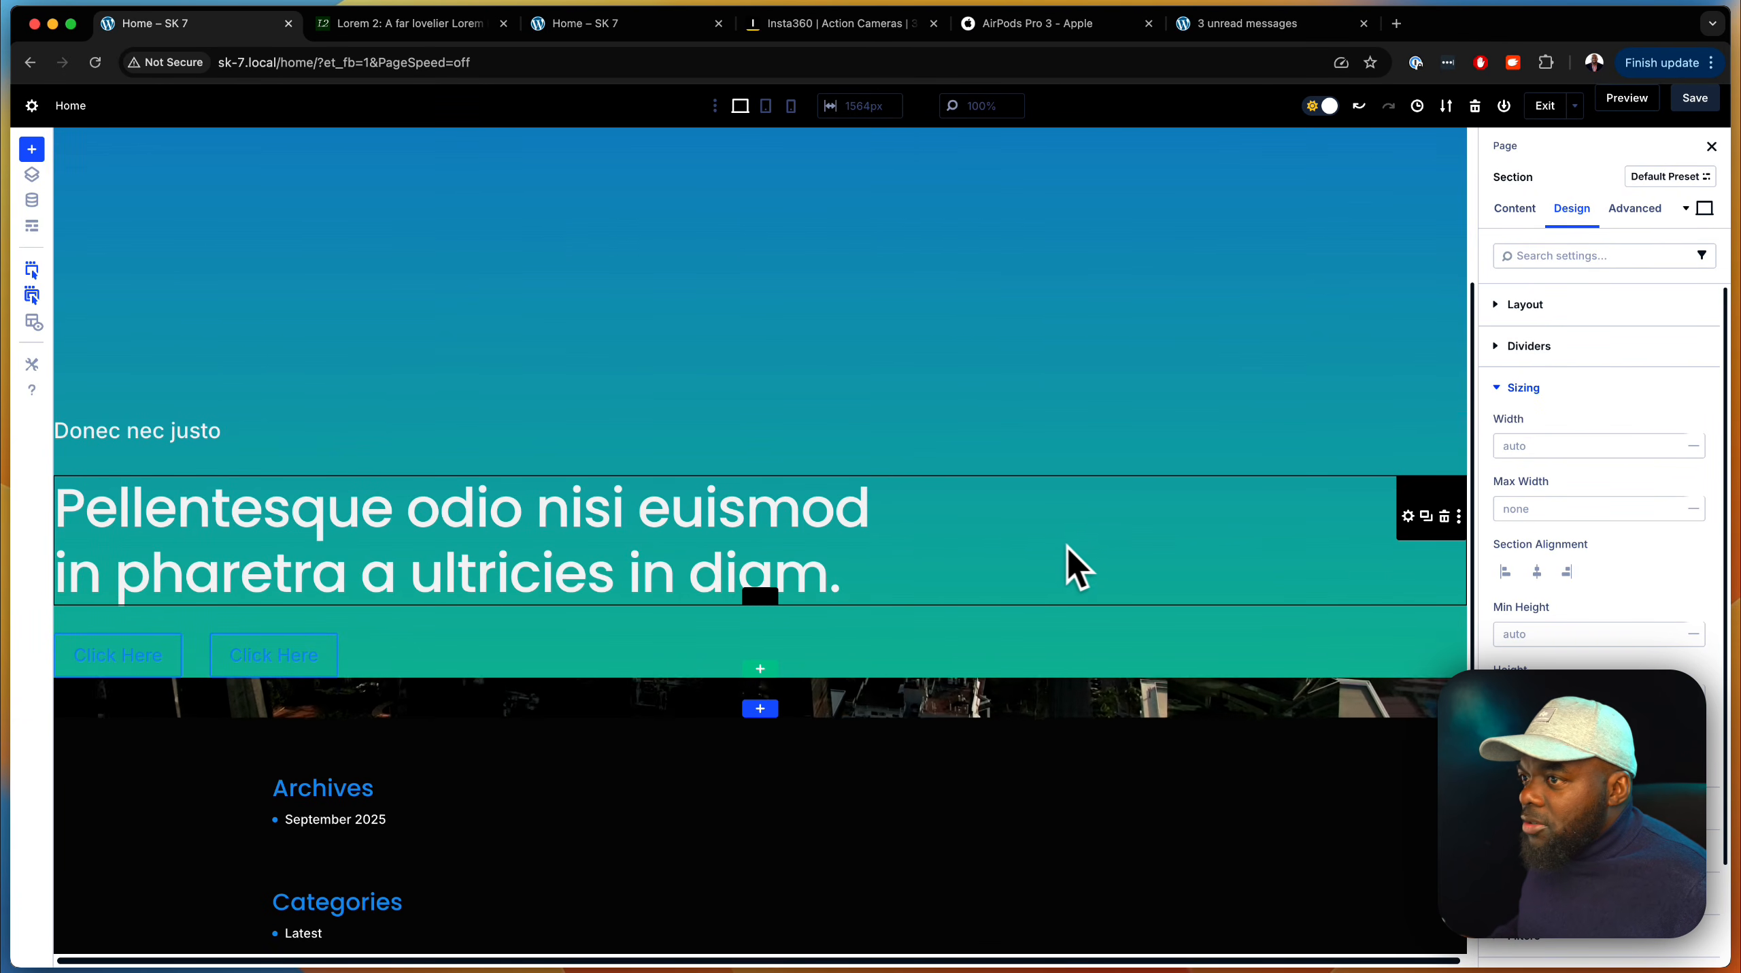
pyautogui.scroll(3, 1089, 551)
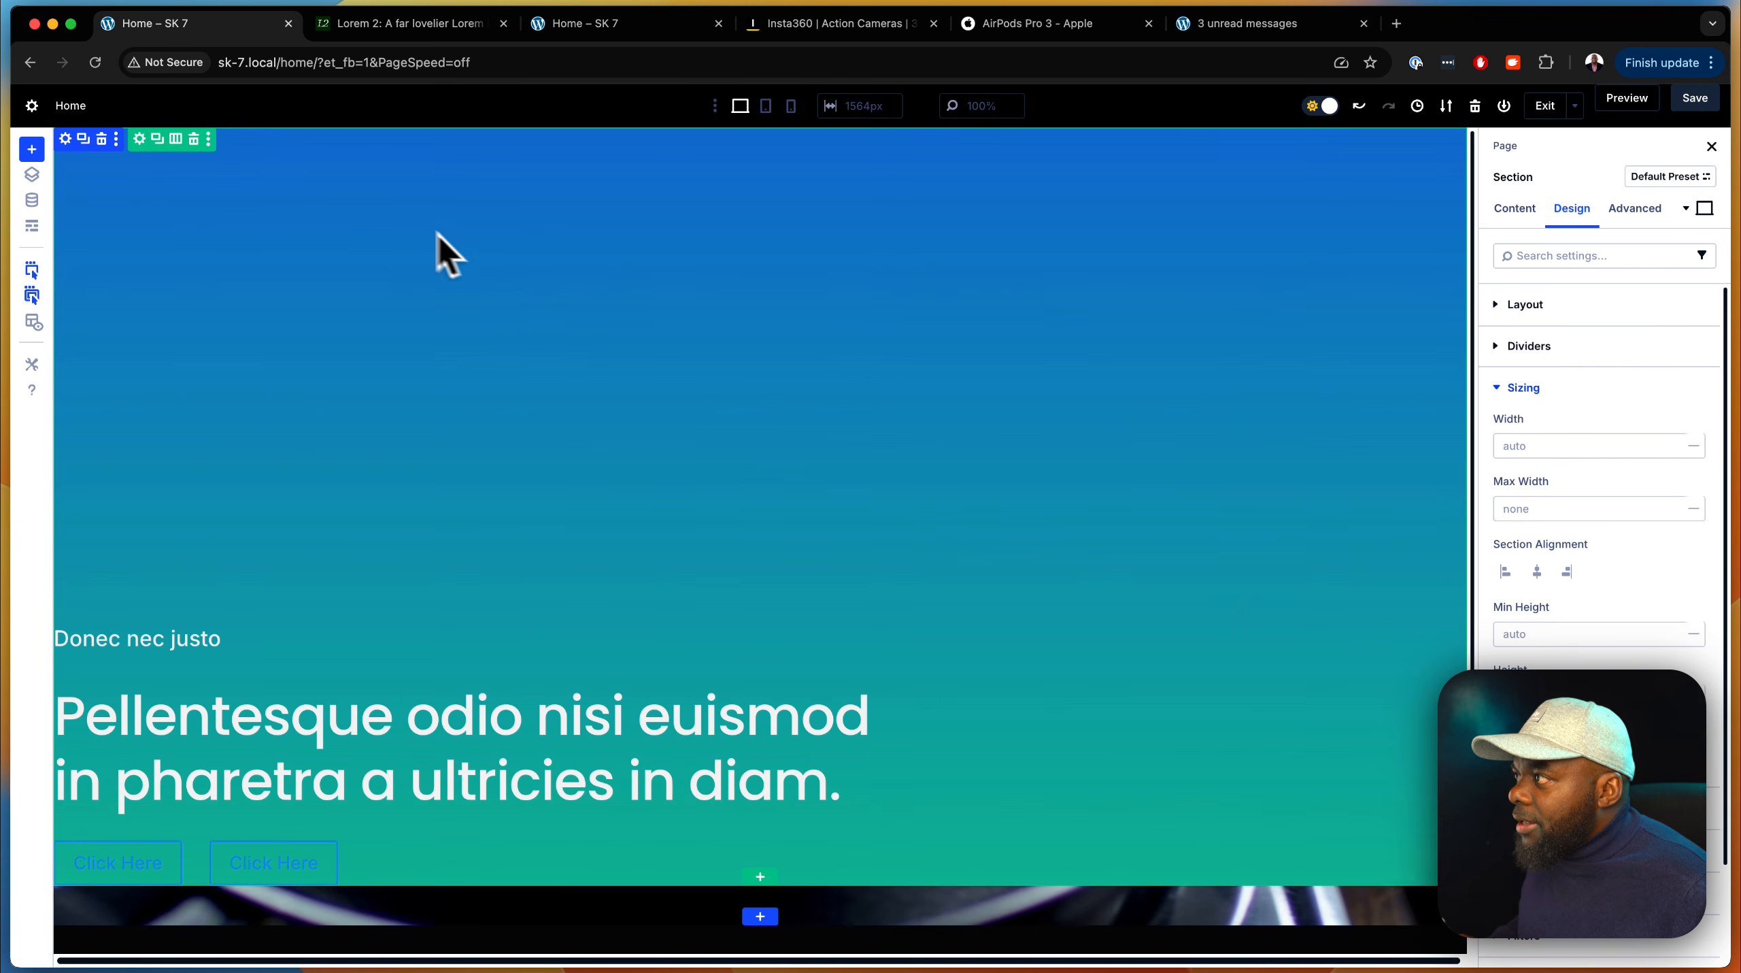
# Set the row's height to 95 in its sizing settings and check how it fills the section
pyautogui.click(139, 138)
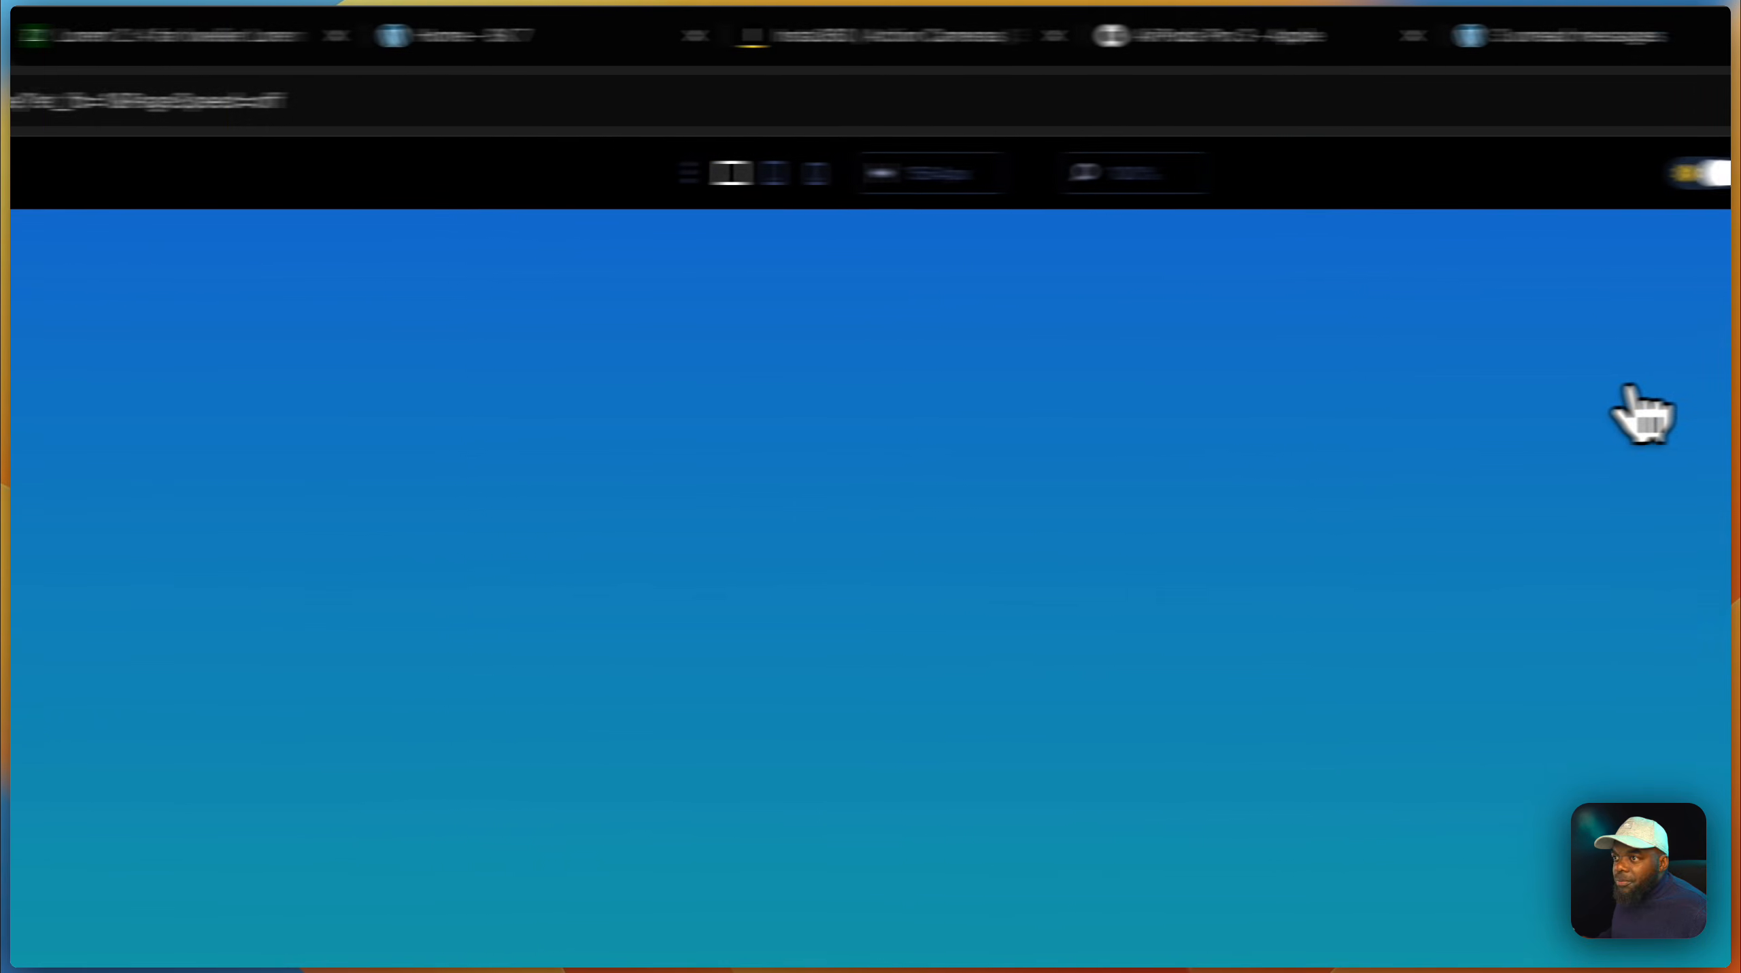
pyautogui.click(1474, 342)
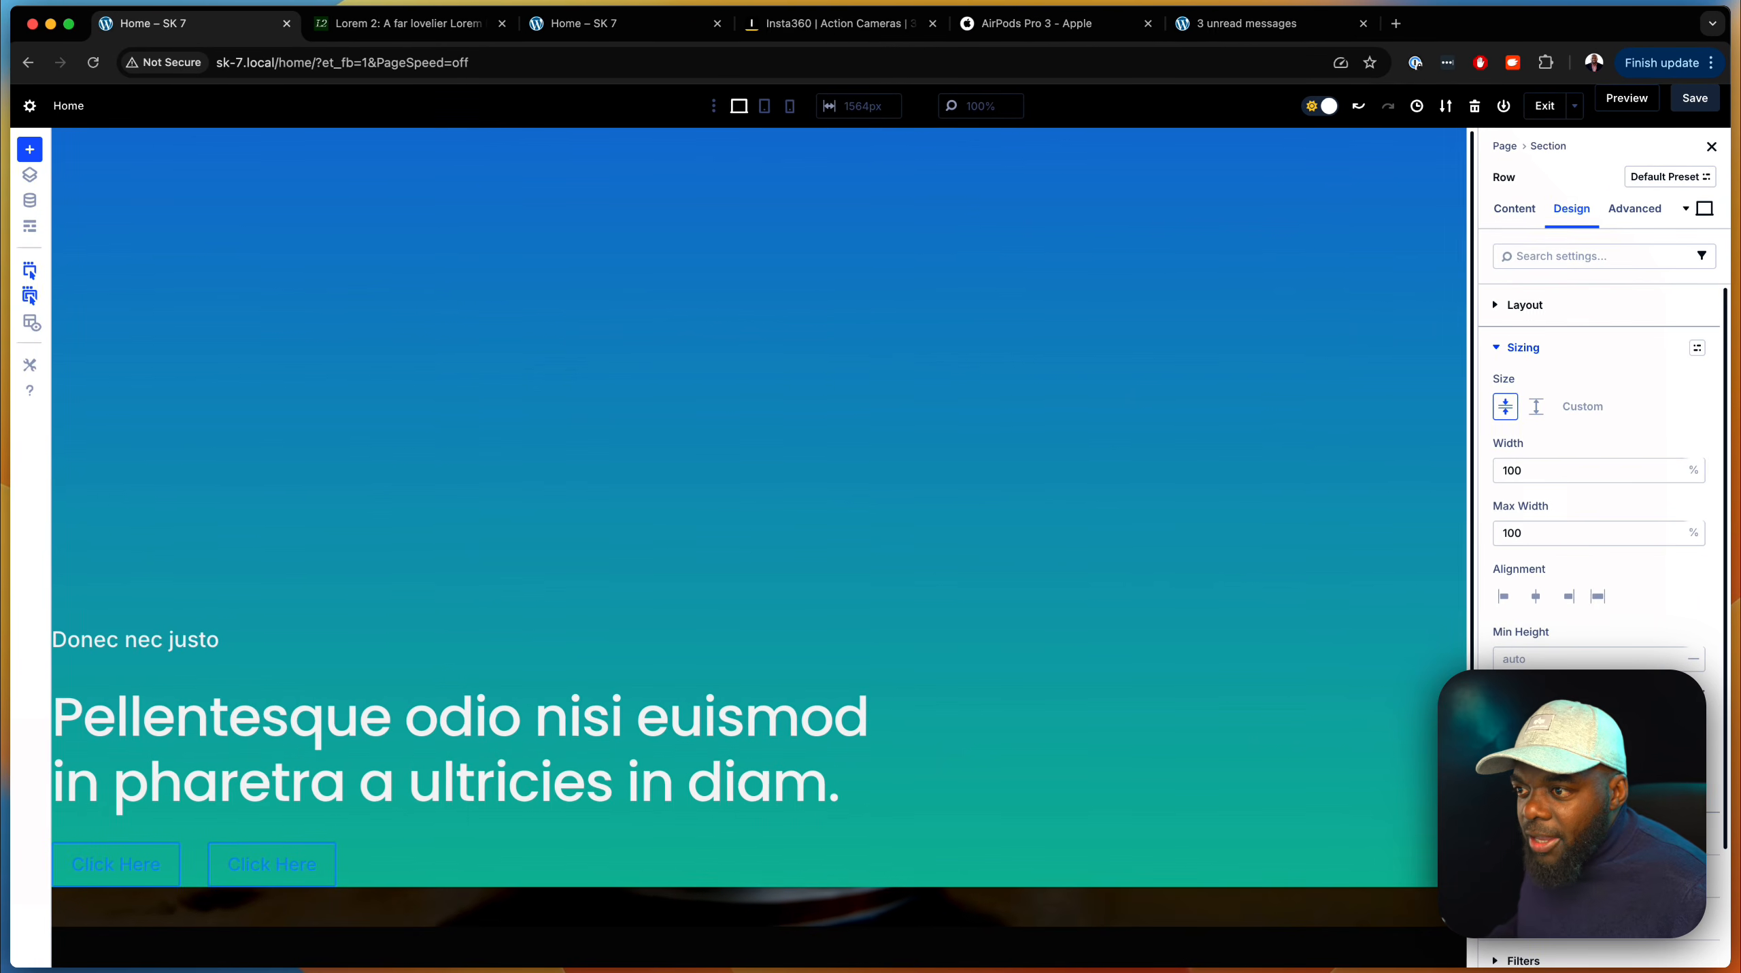
pyautogui.click(1544, 721)
pyautogui.write('95')
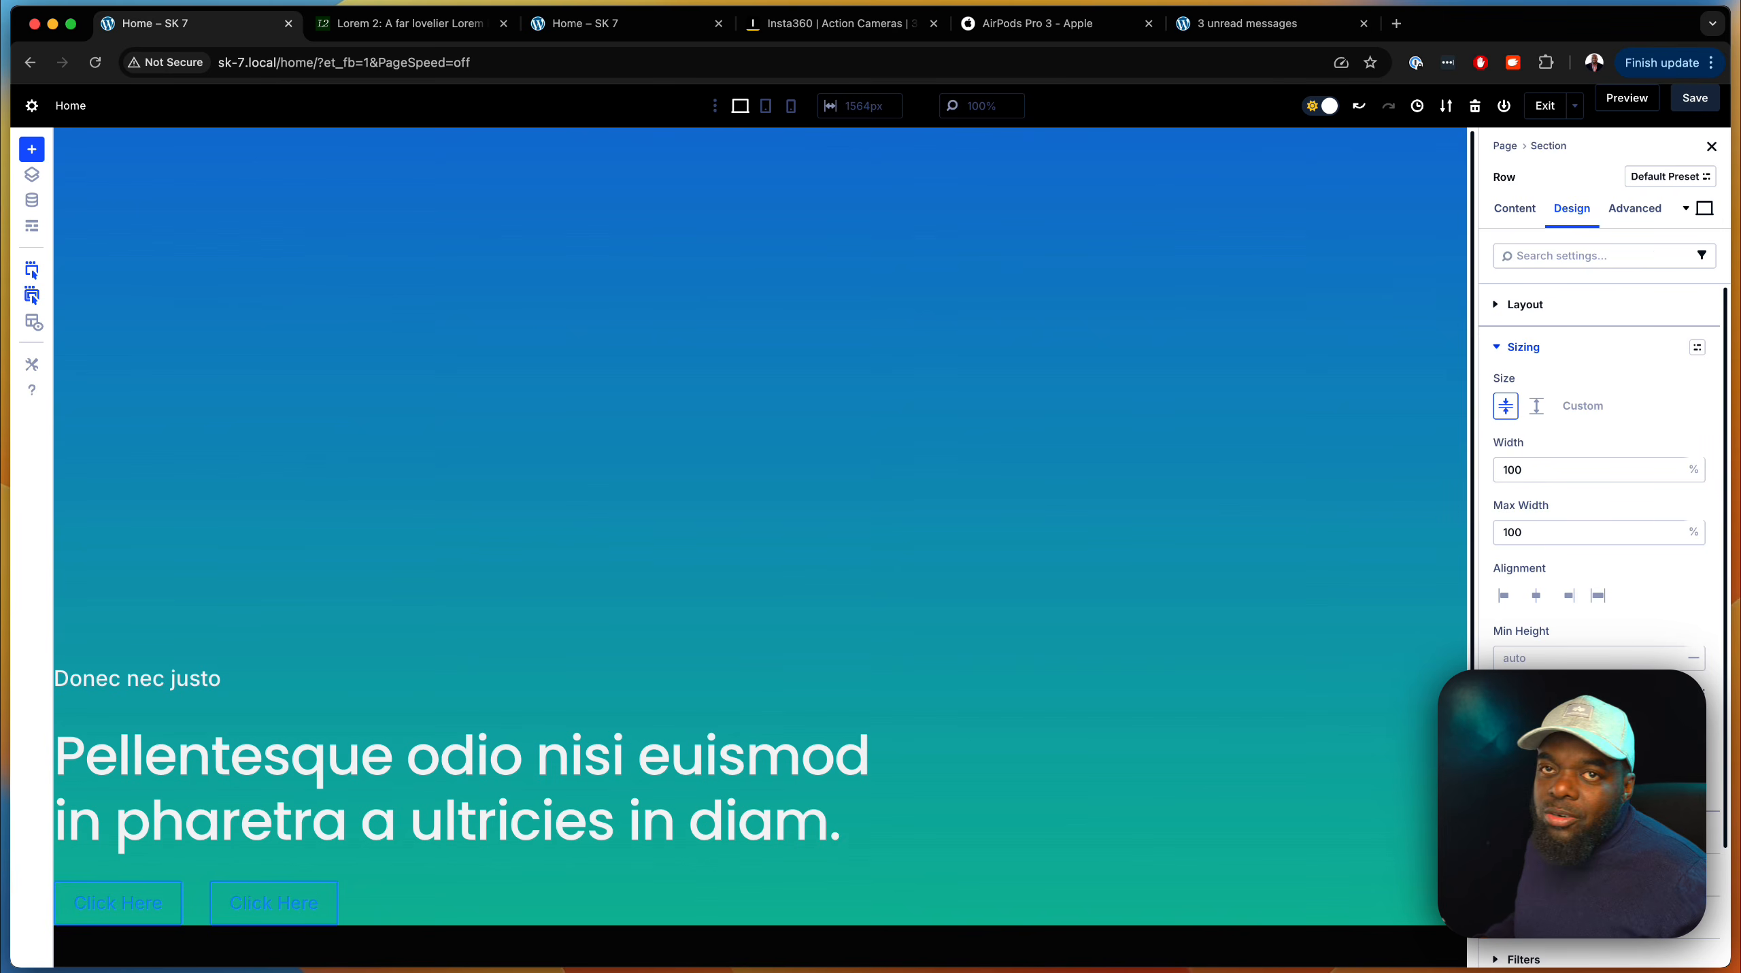
pyautogui.scroll(-5, 894, 637)
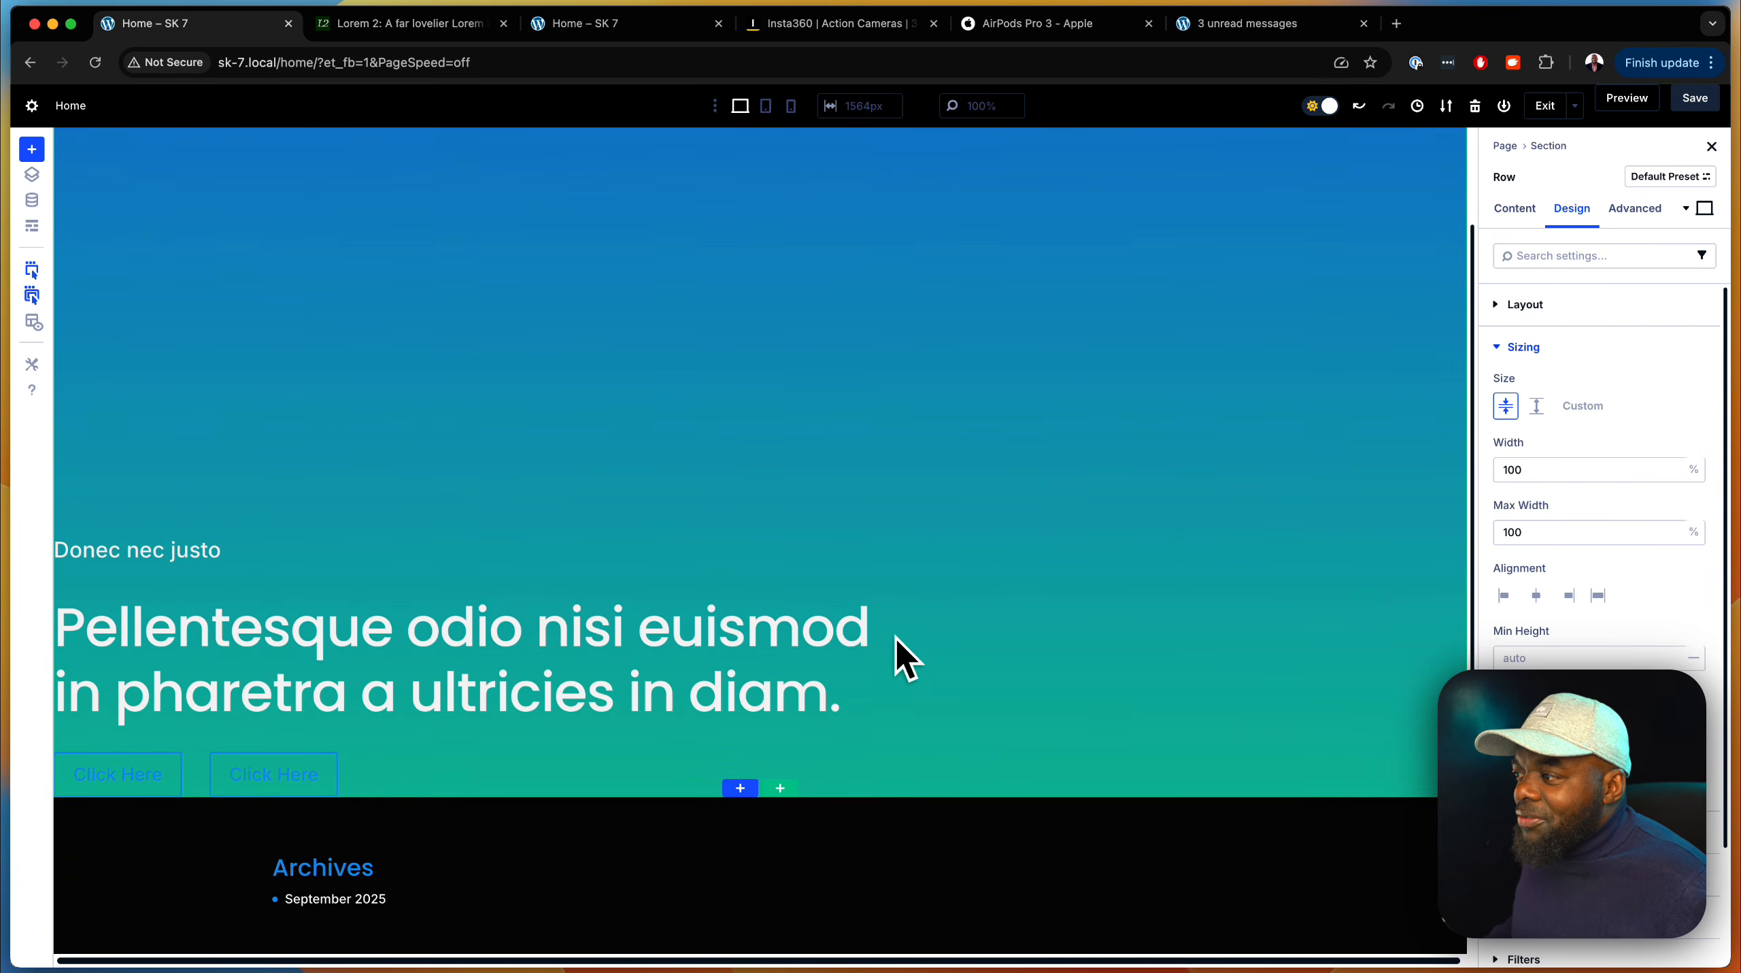
pyautogui.scroll(-2, 896, 636)
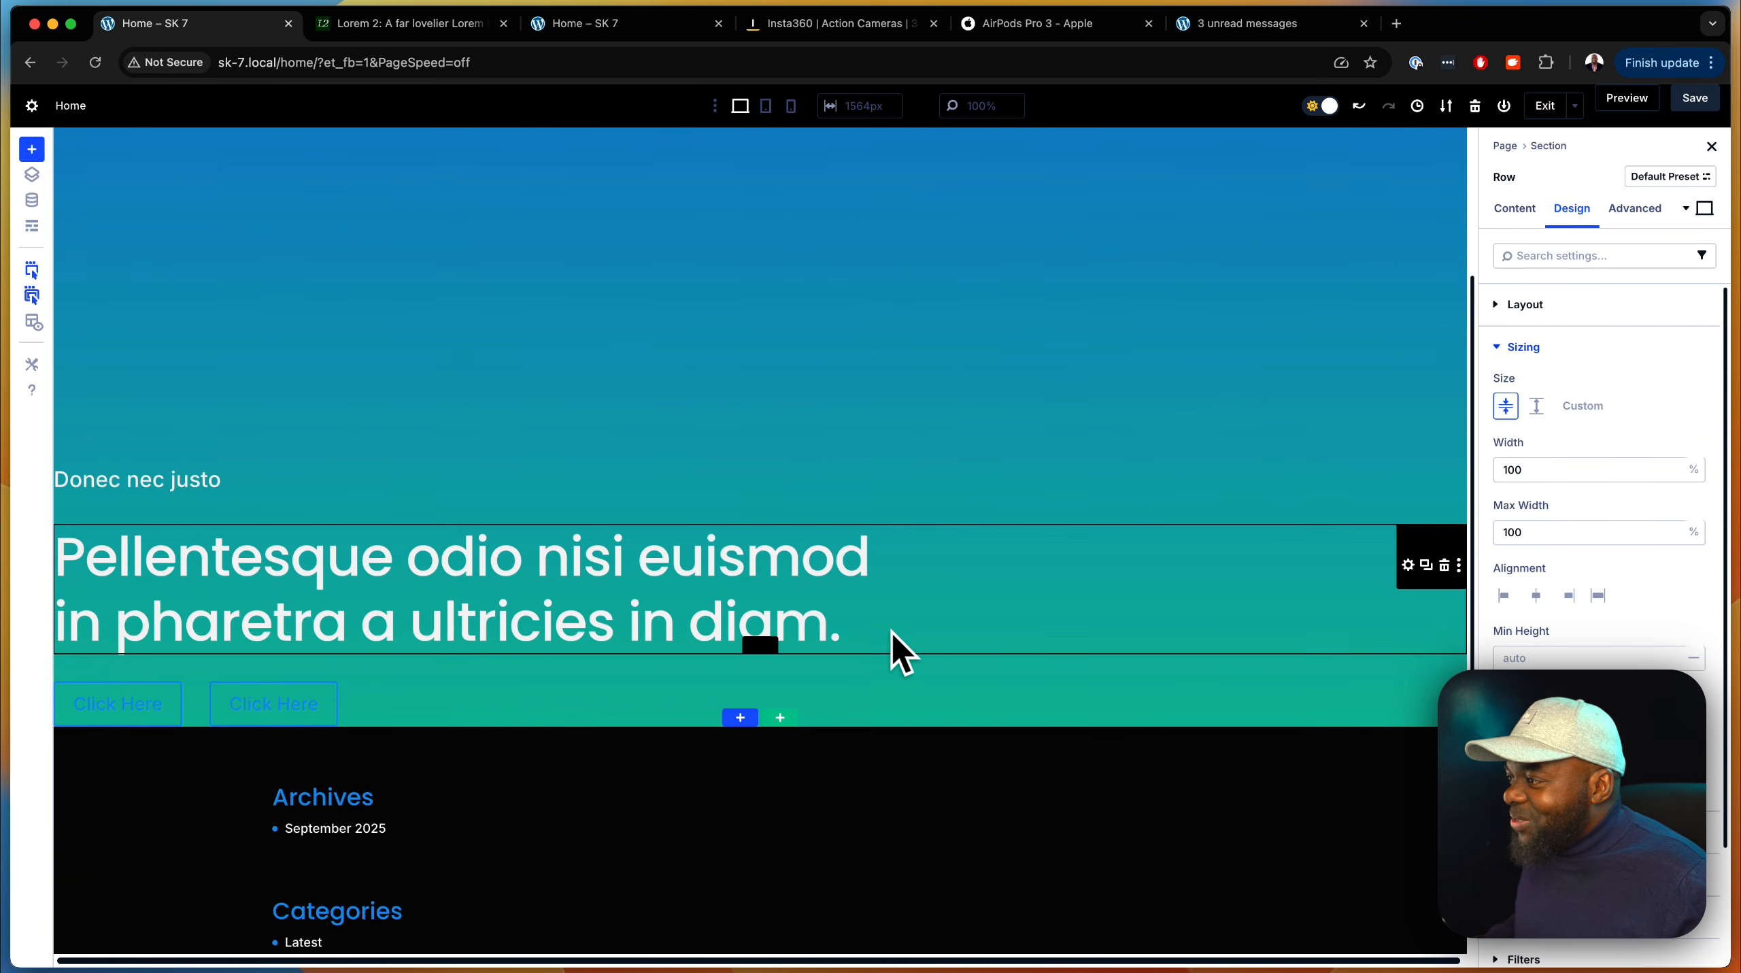
pyautogui.scroll(5, 900, 438)
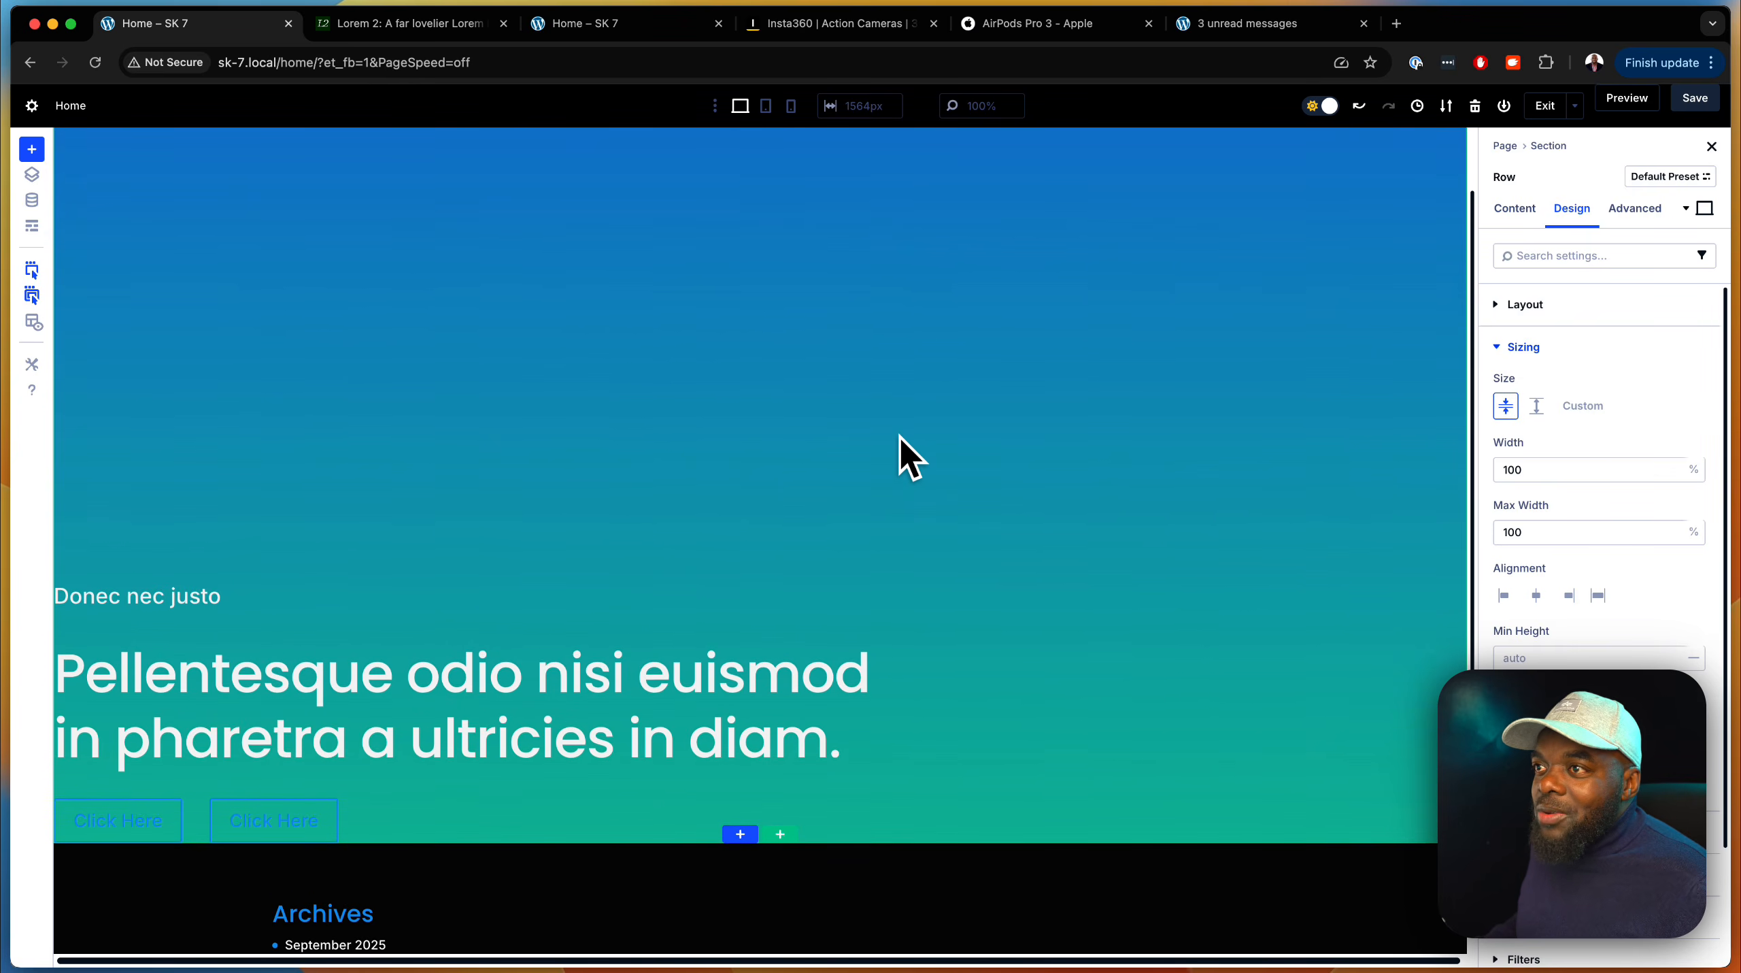
pyautogui.scroll(-4, 900, 436)
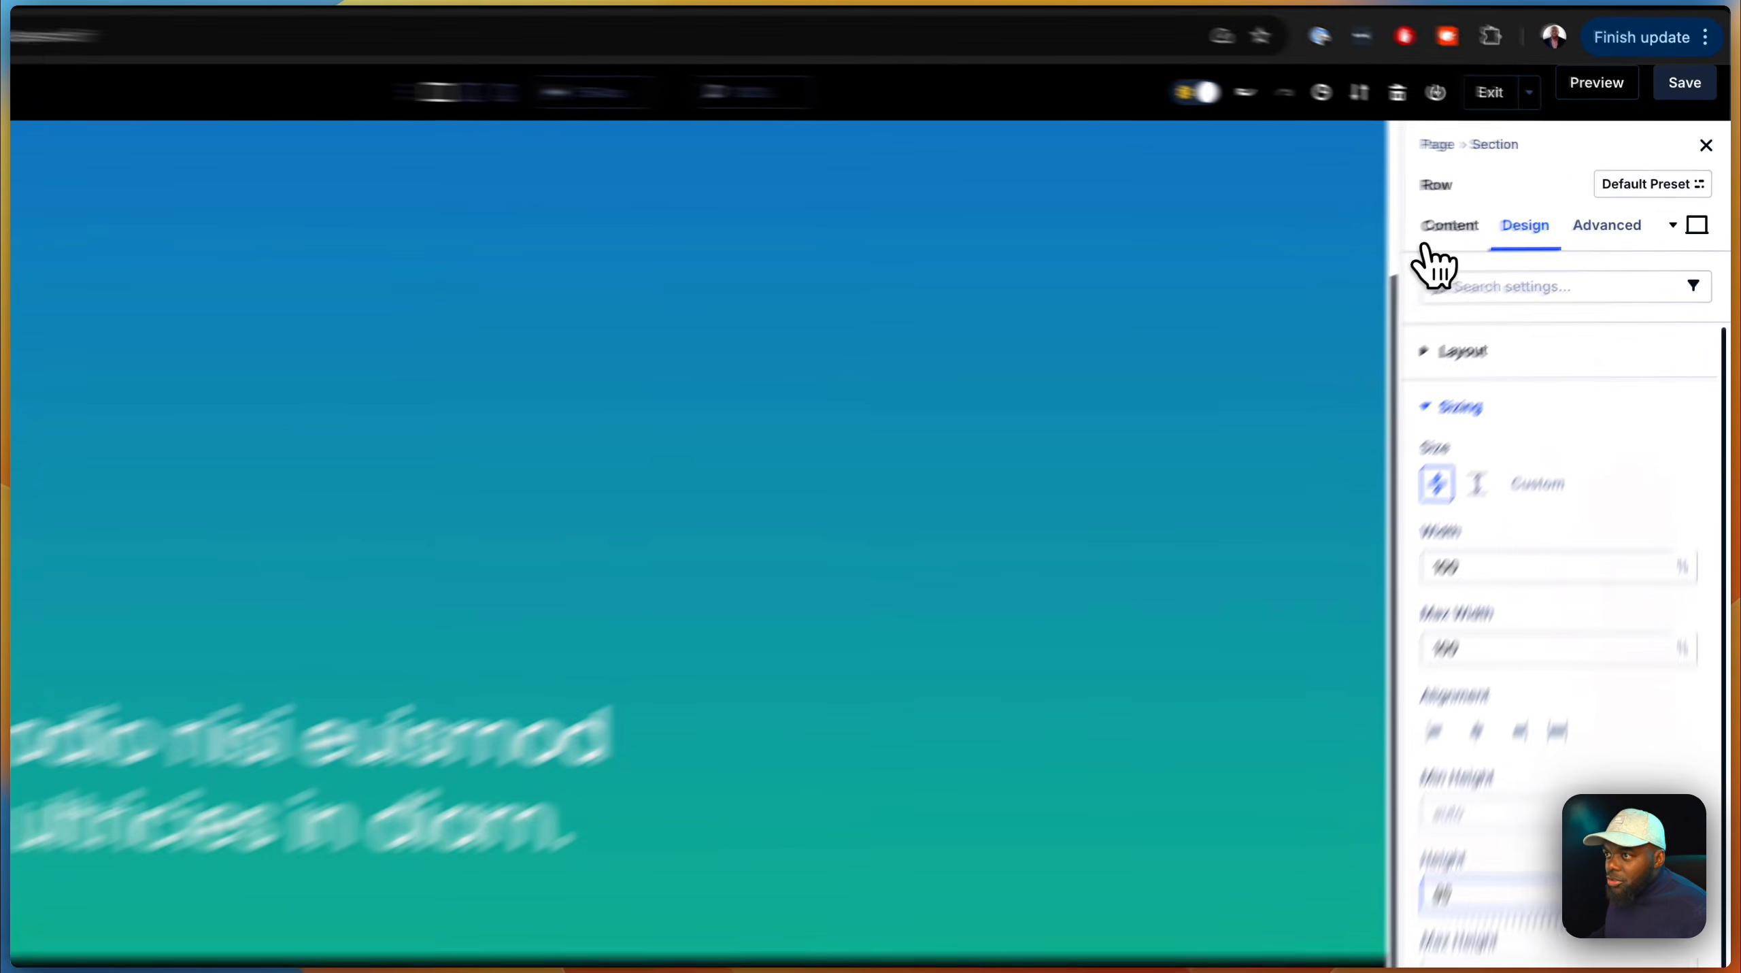
# Set the direction of the row's background gradient to 45 degrees
pyautogui.click(1515, 207)
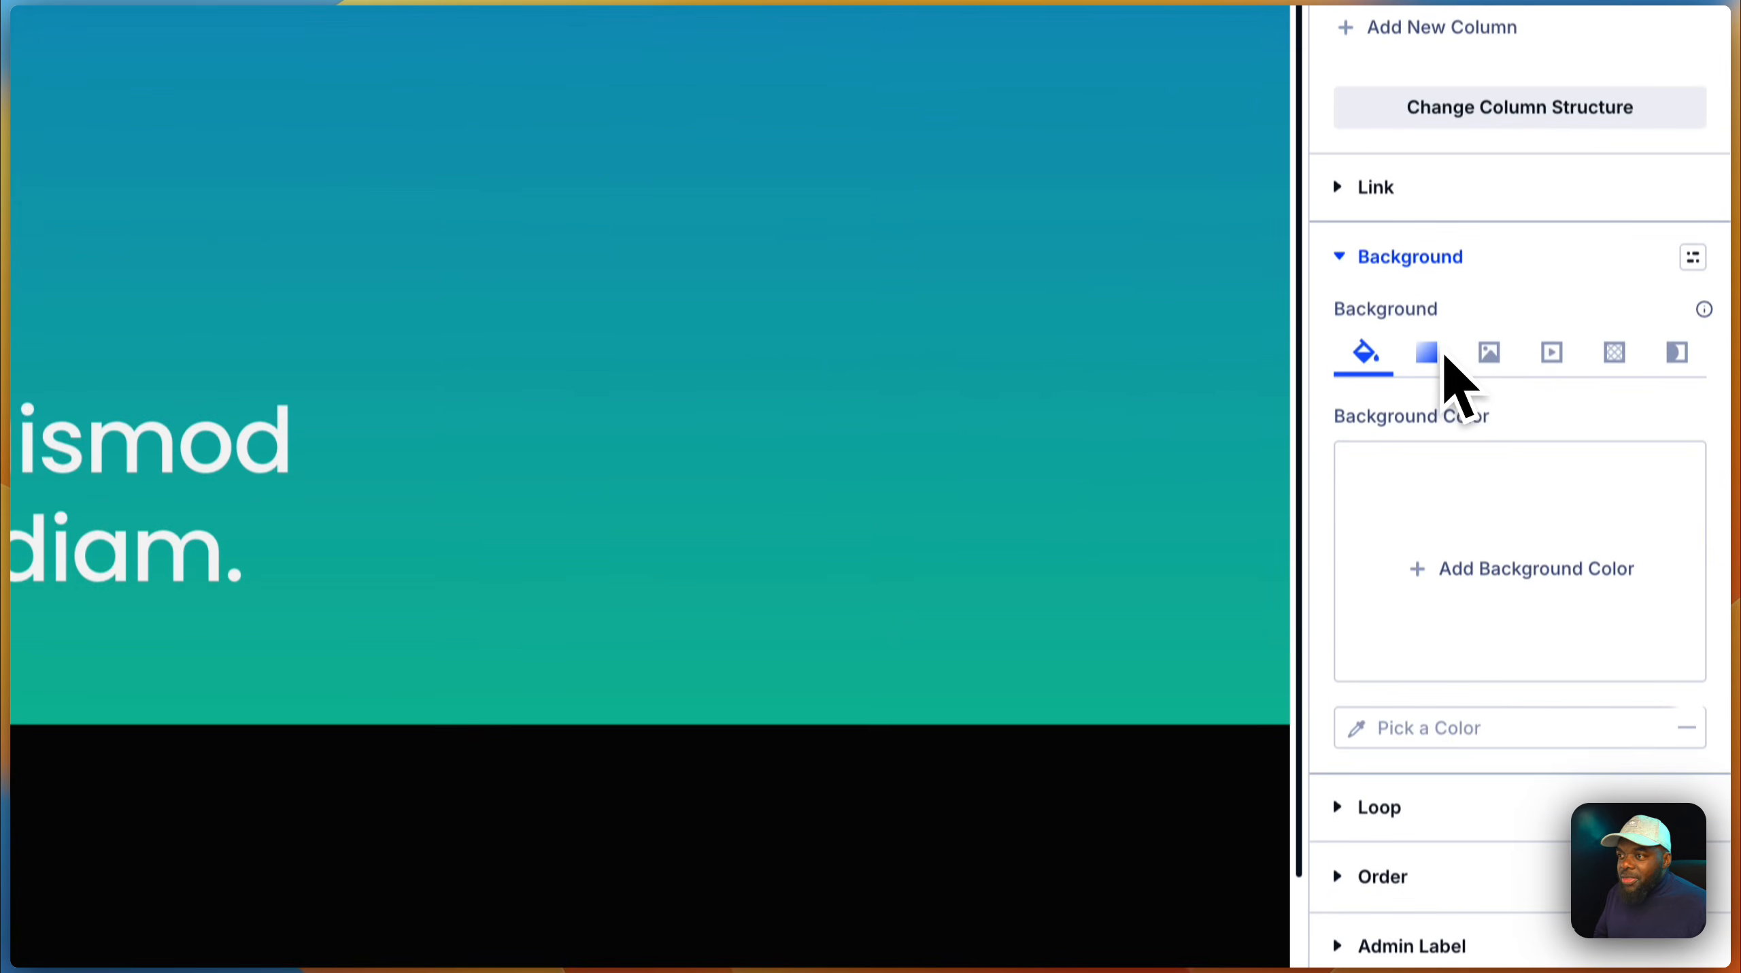
pyautogui.click(1427, 813)
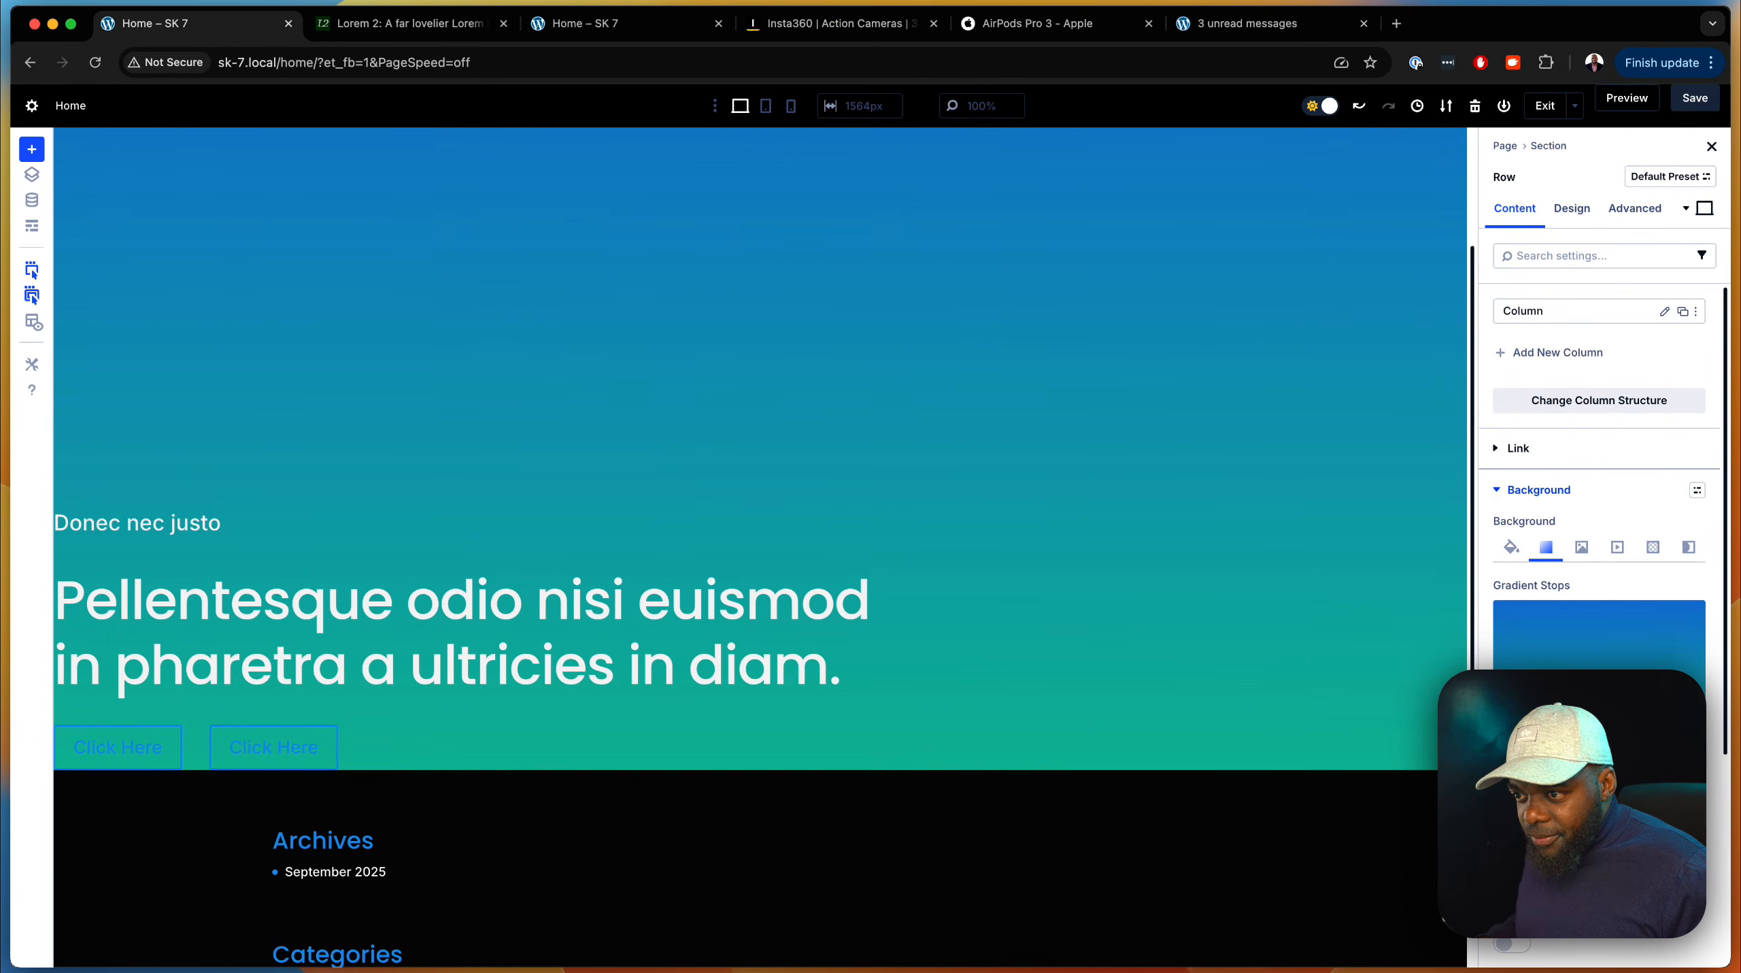
pyautogui.write('45')
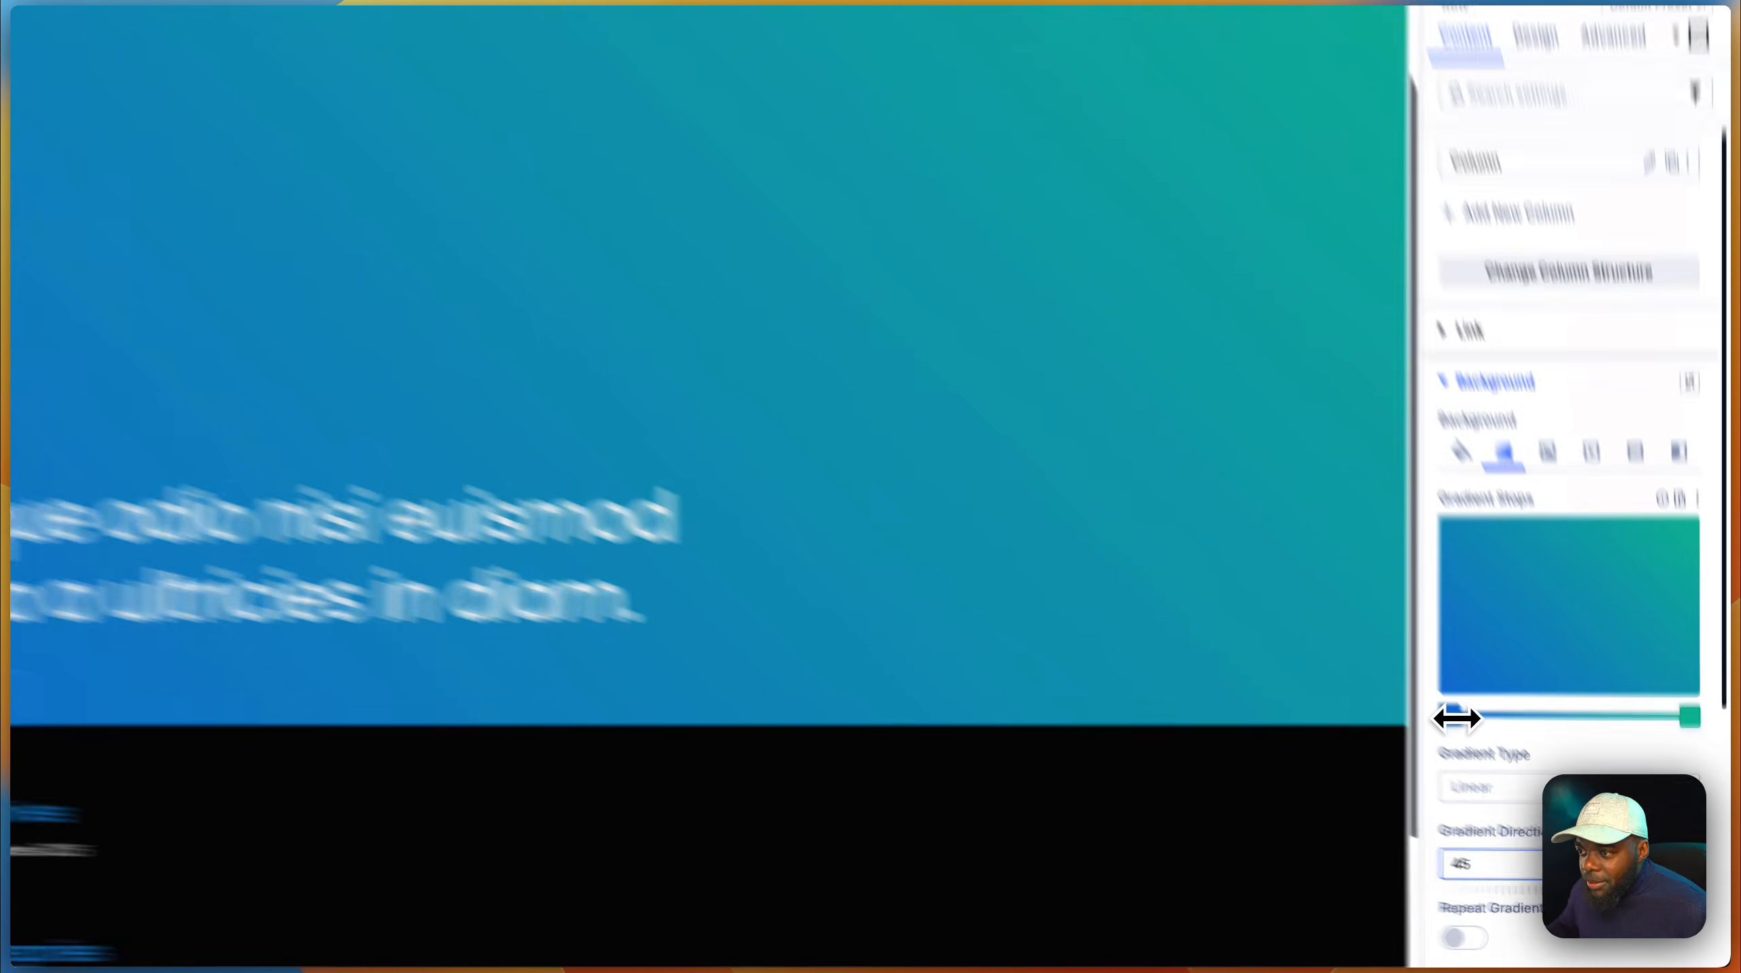
# Change the row gradient's first stop to black (000000) at 85% opacity
pyautogui.click(1503, 761)
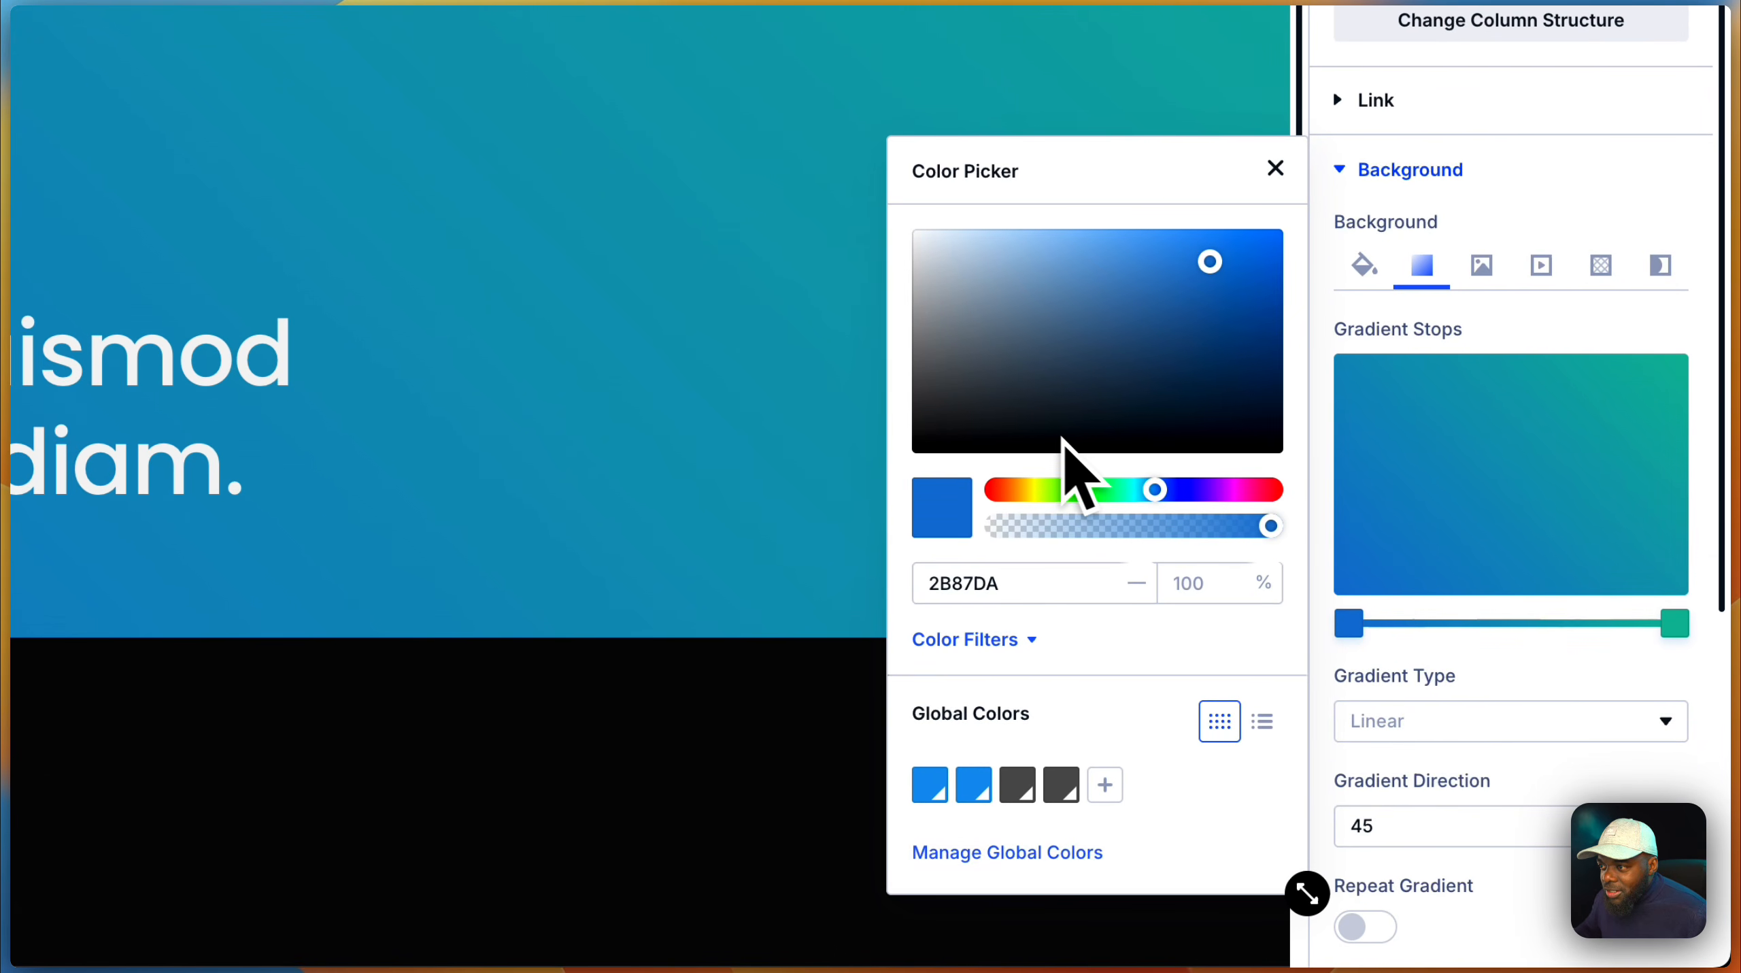
pyautogui.moveTo(987, 441)
pyautogui.mouseDown()
pyautogui.moveTo(875, 466)
pyautogui.moveTo(859, 487)
pyautogui.mouseUp()
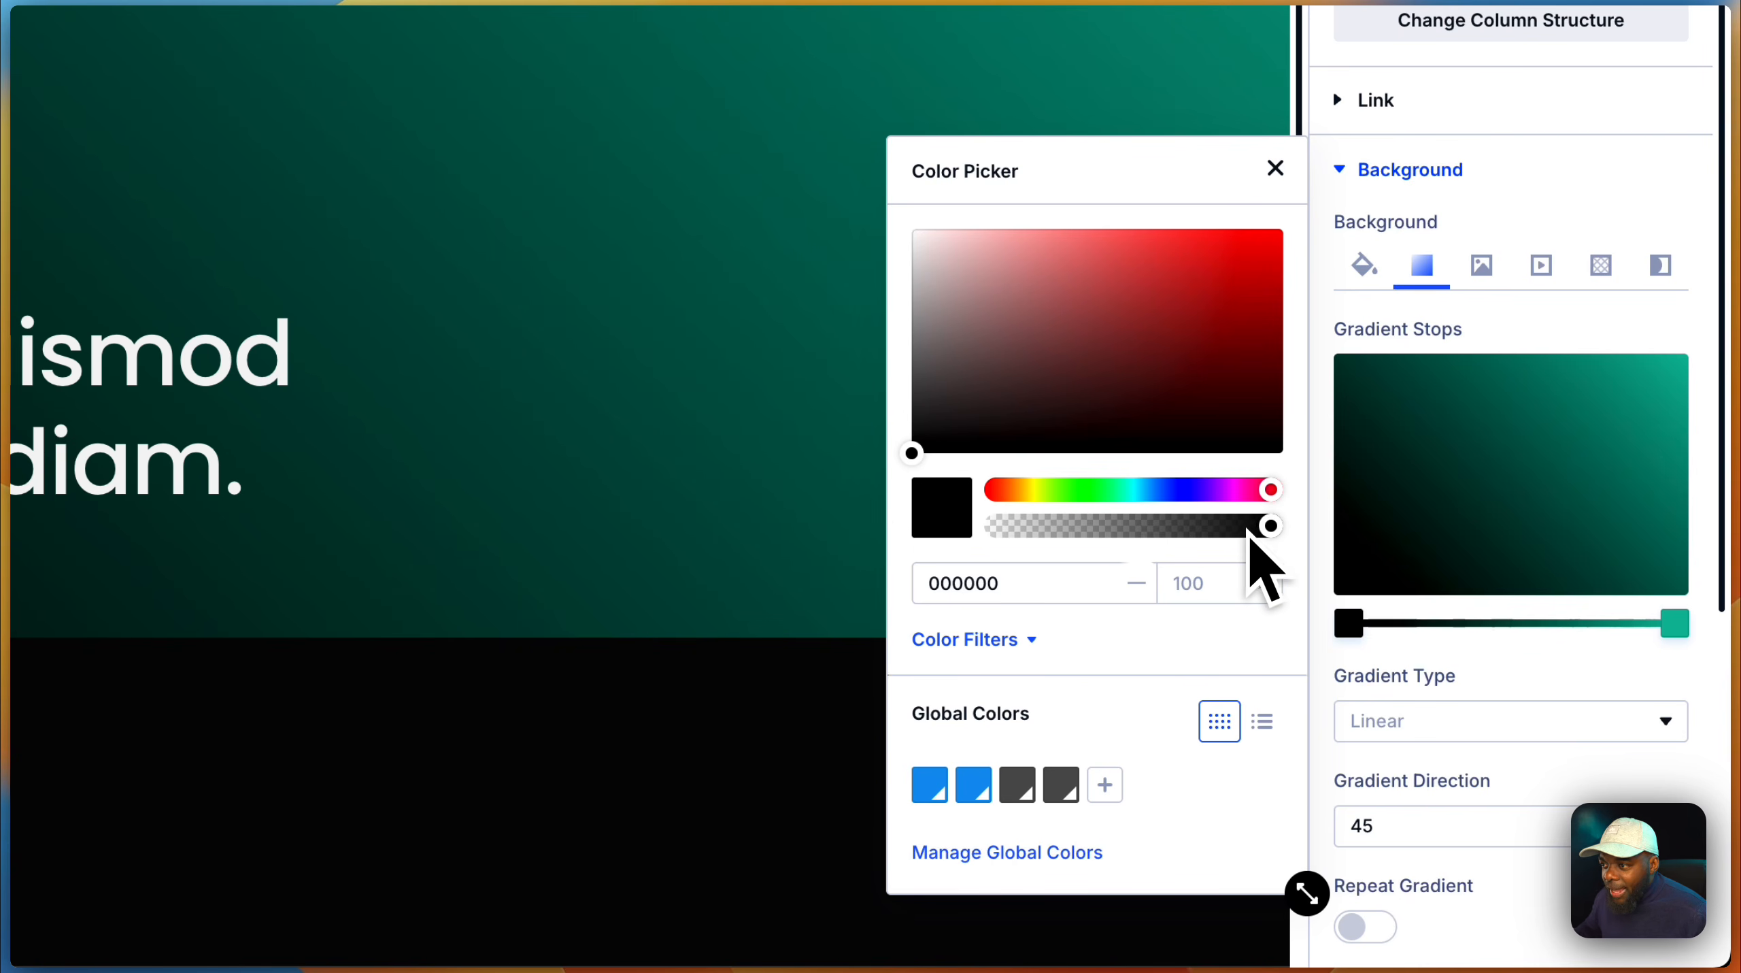
pyautogui.moveTo(1259, 535); pyautogui.dragTo(1230, 535)
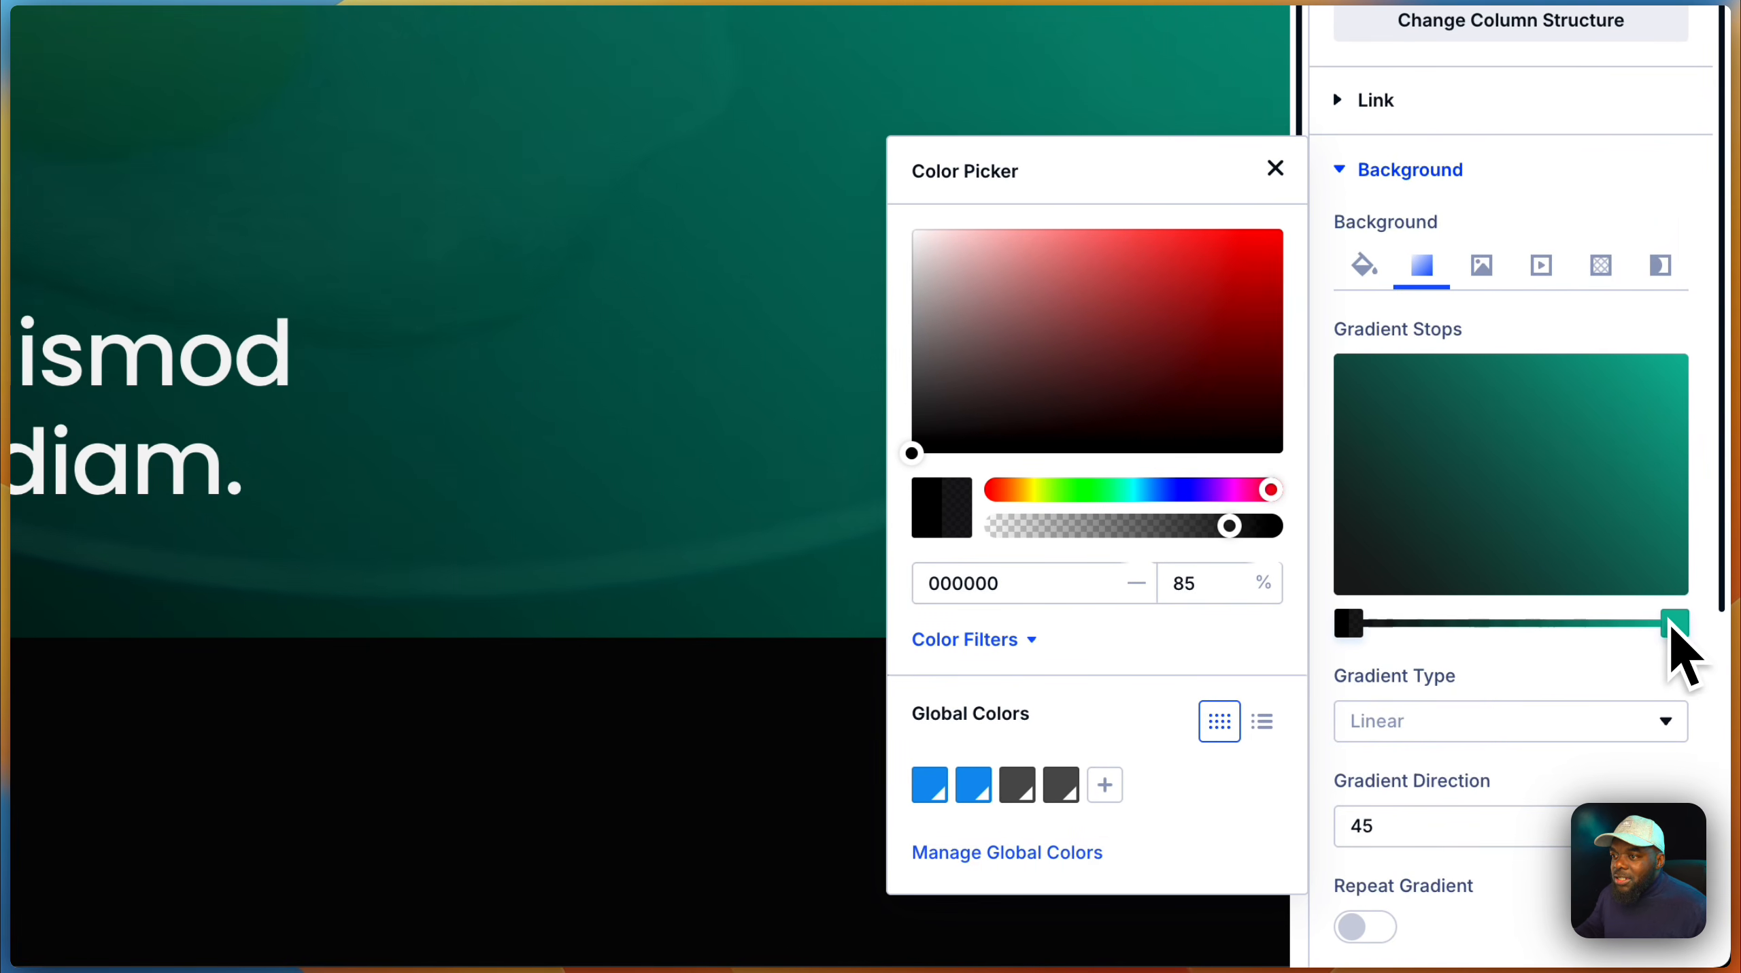
# Reduce the row gradient's end stop to 0% opacity, close the Color Picker and review the overlay on the video
pyautogui.click(1673, 625)
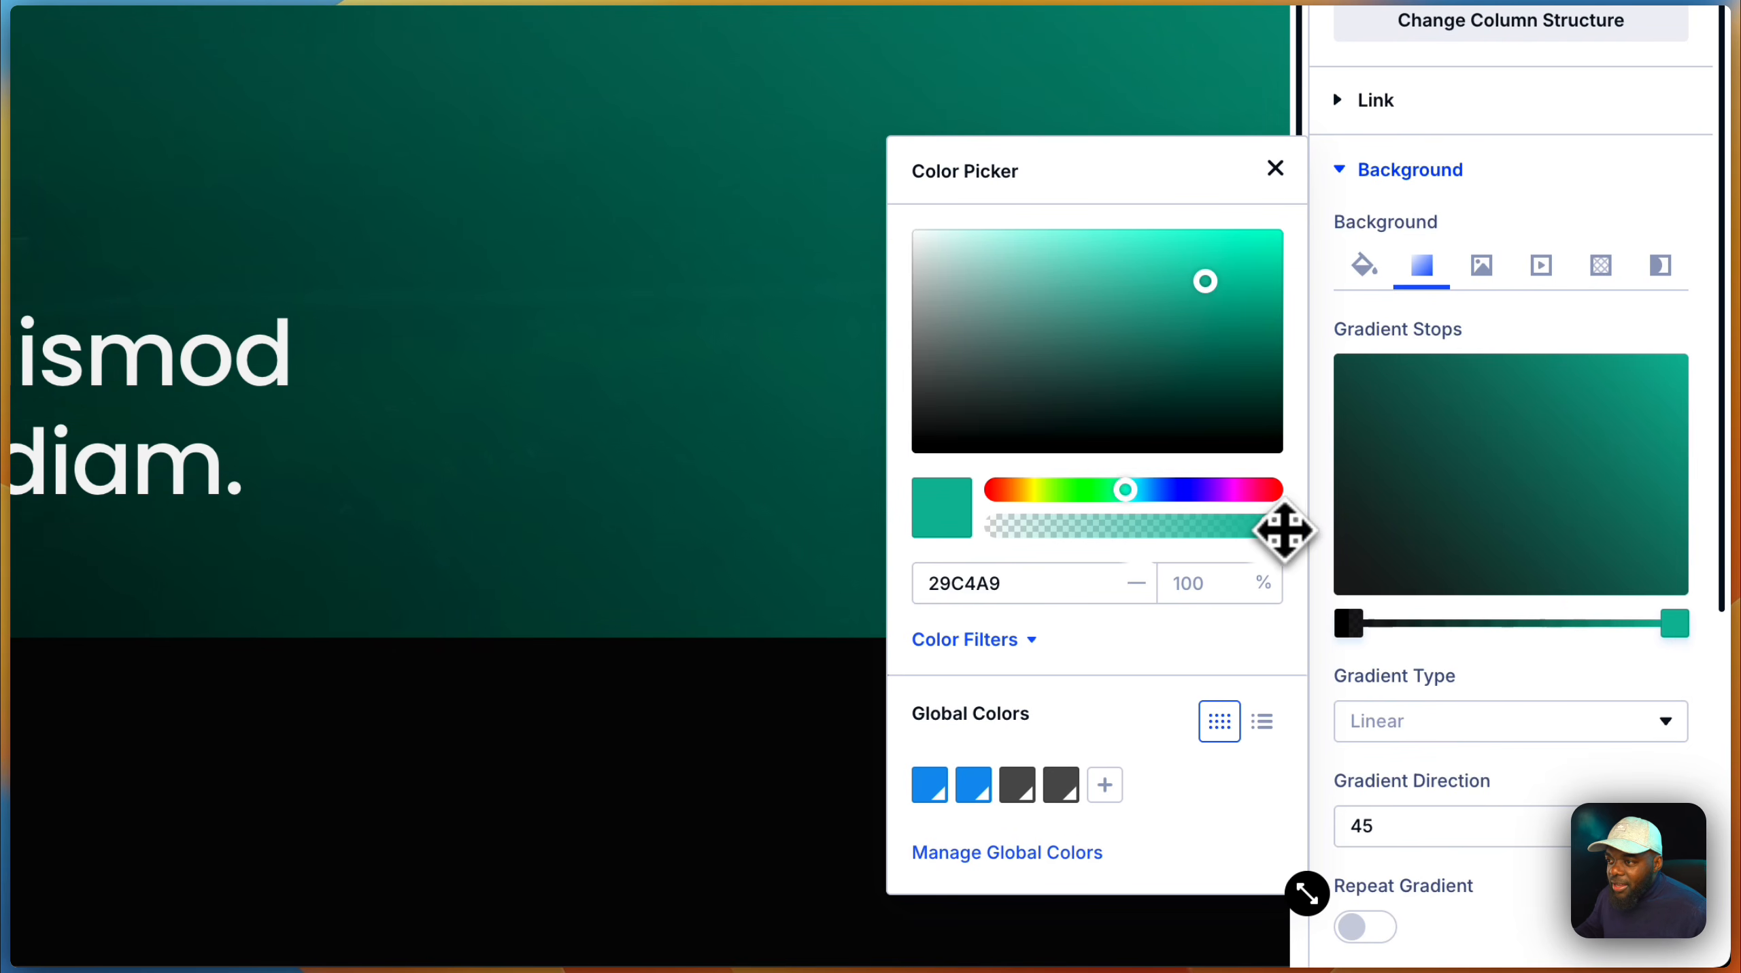
pyautogui.moveTo(1273, 525); pyautogui.dragTo(984, 557)
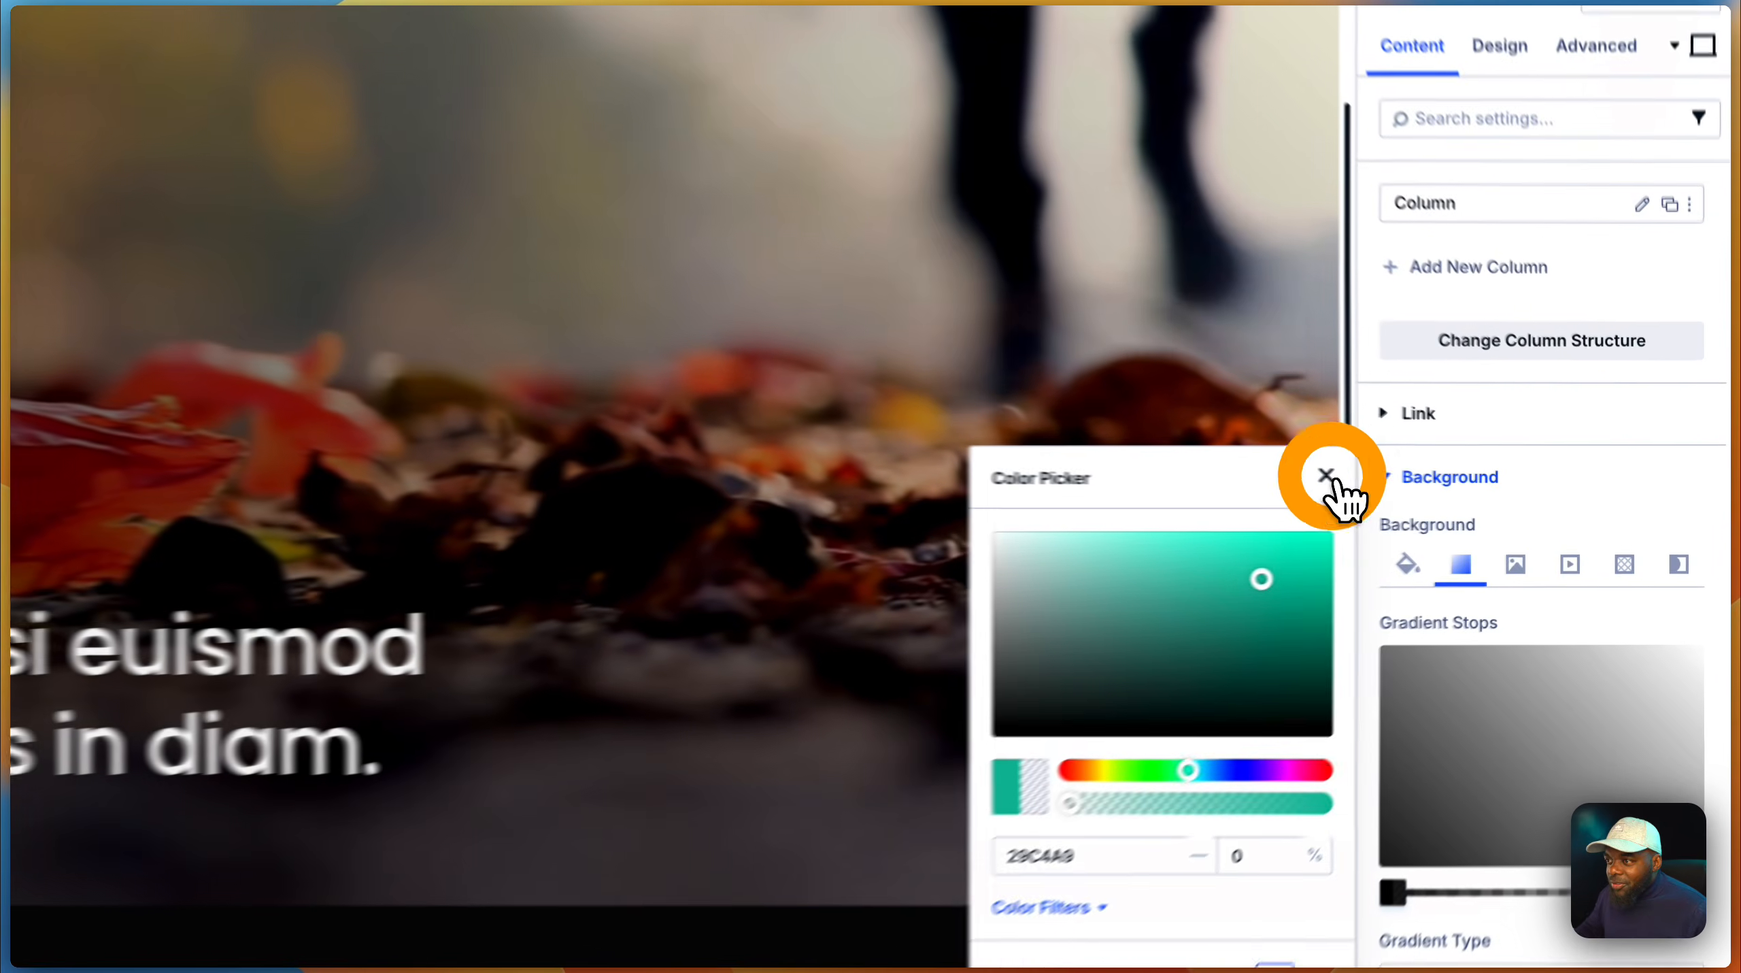
pyautogui.click(1328, 477)
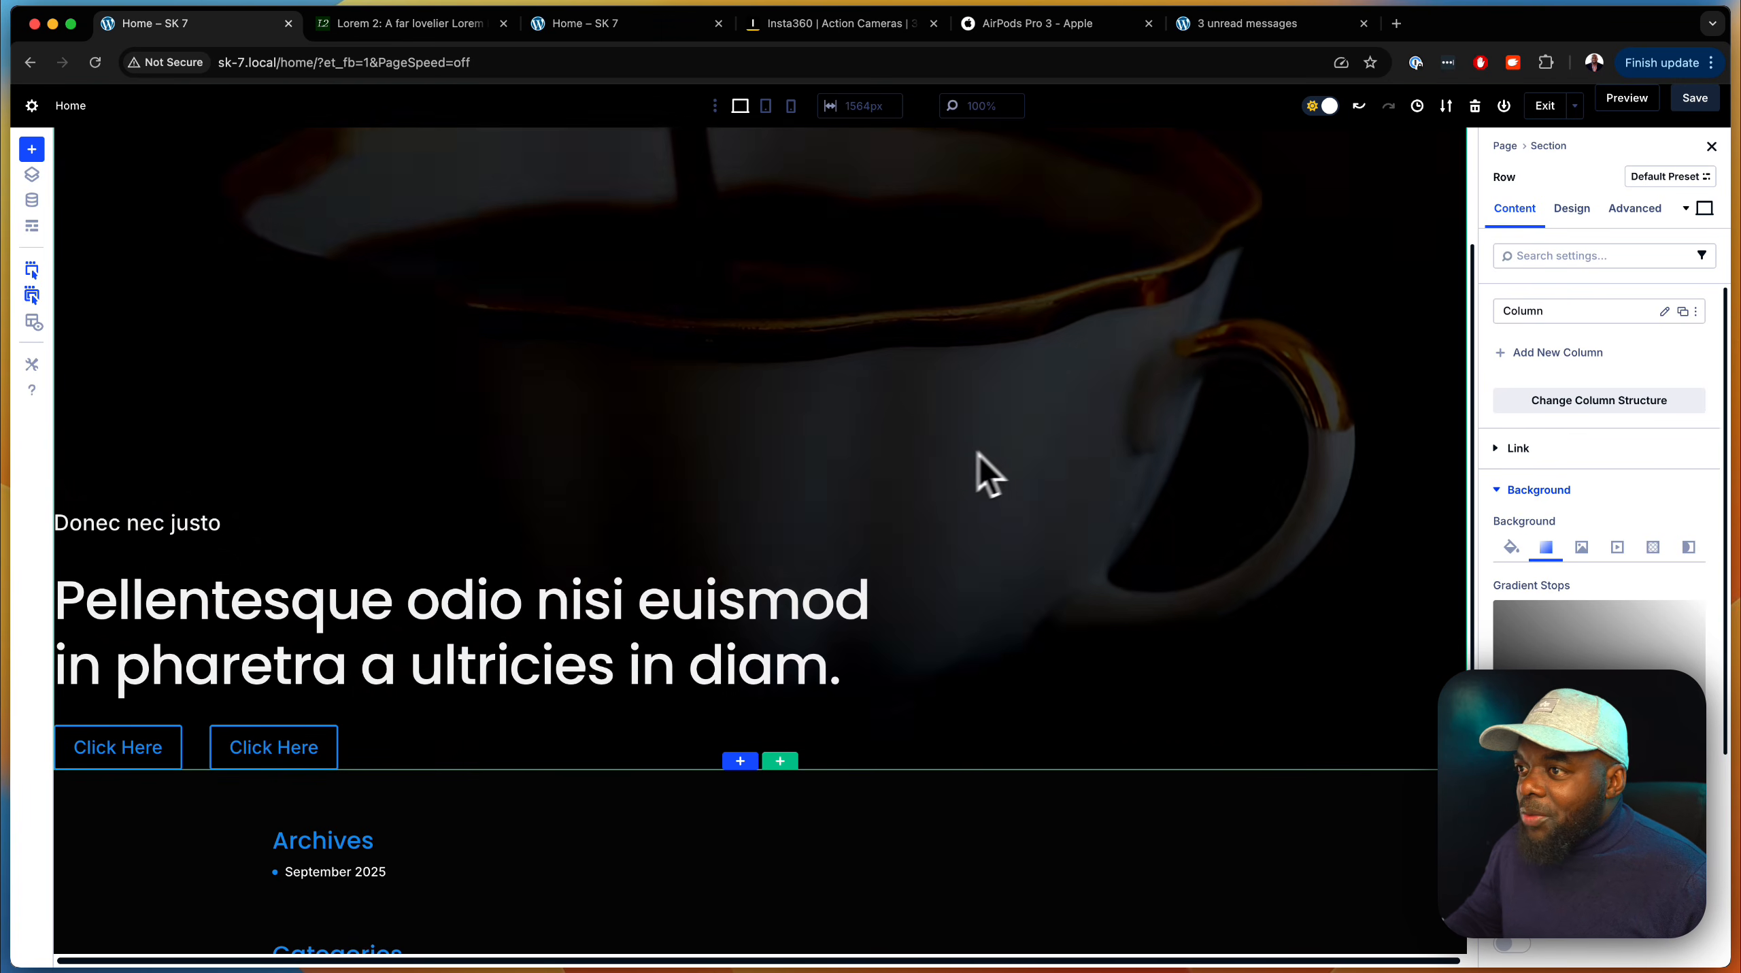
pyautogui.scroll(3, 775, 292)
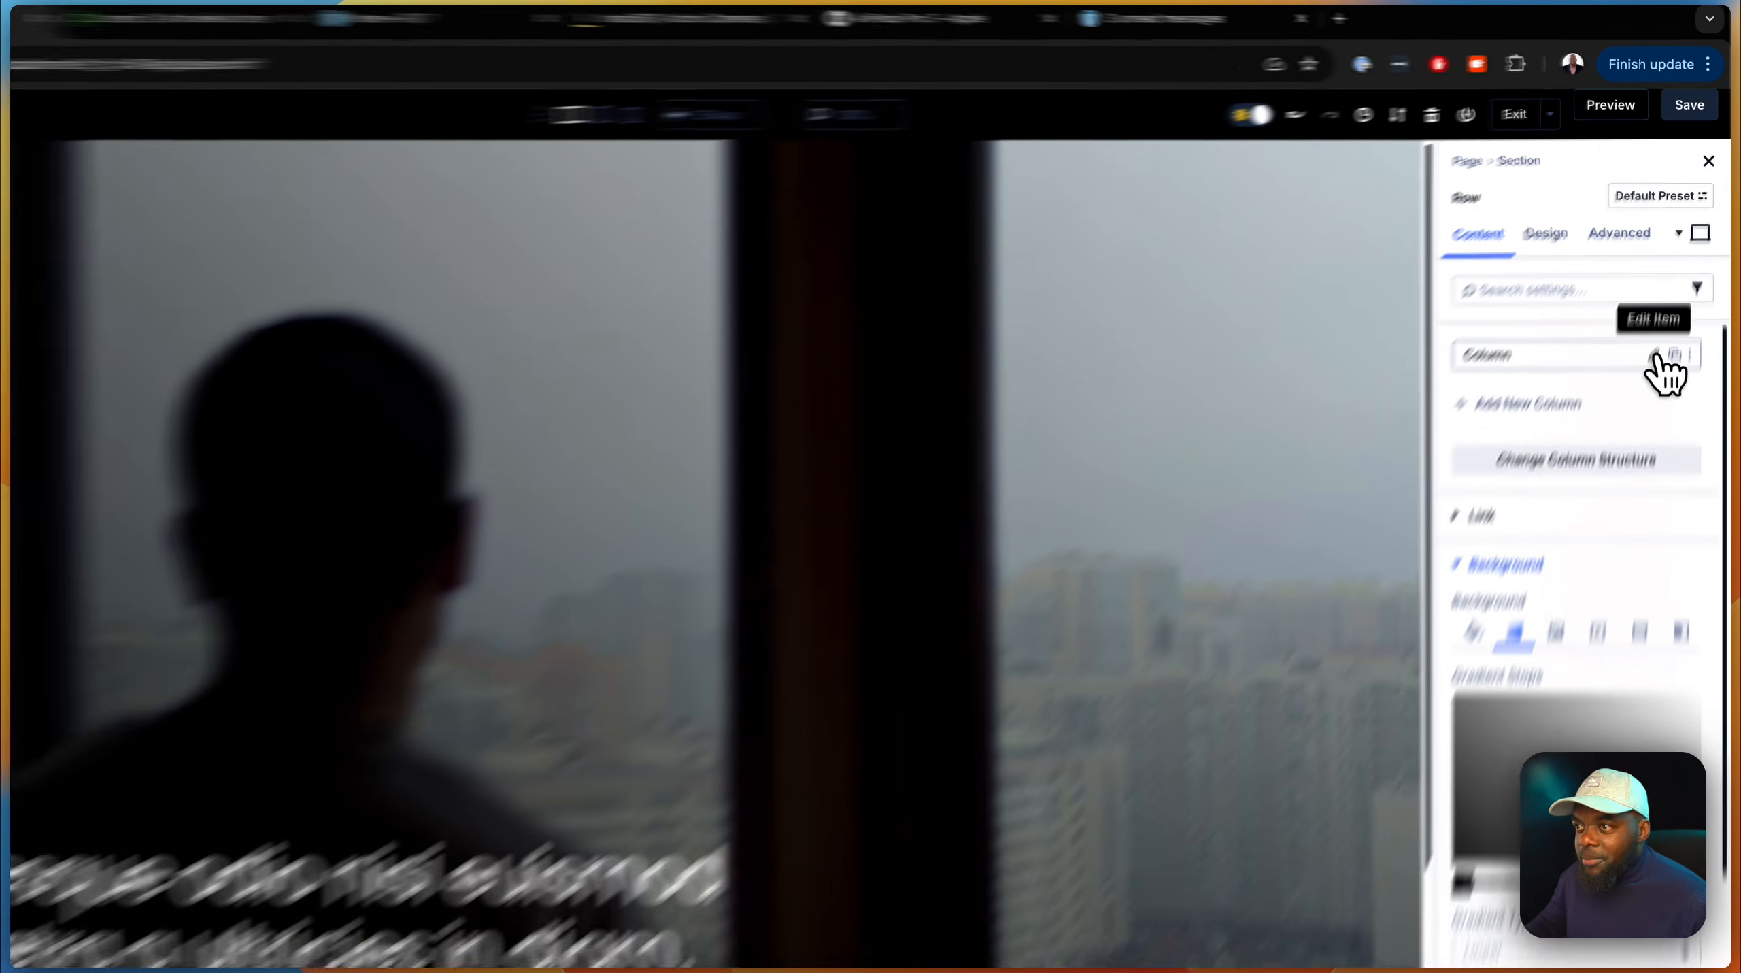
# Add an attribute to the row's column with the admin label "CSS Class"
pyautogui.click(1665, 312)
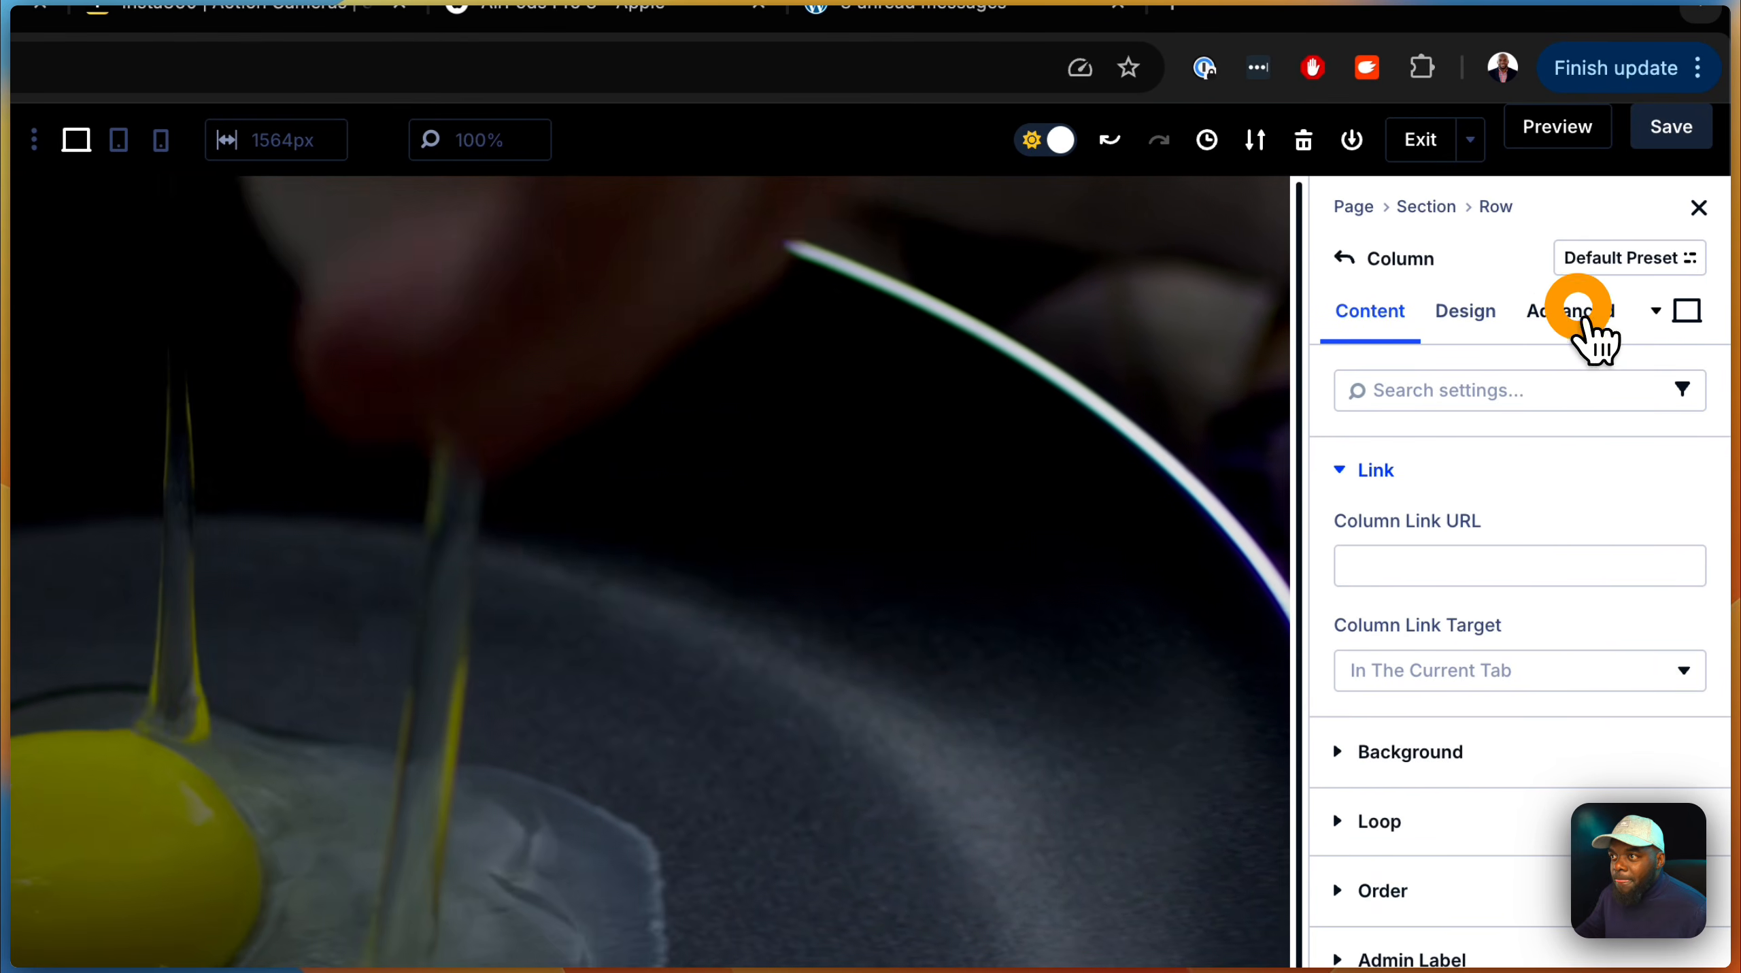
pyautogui.click(1578, 305)
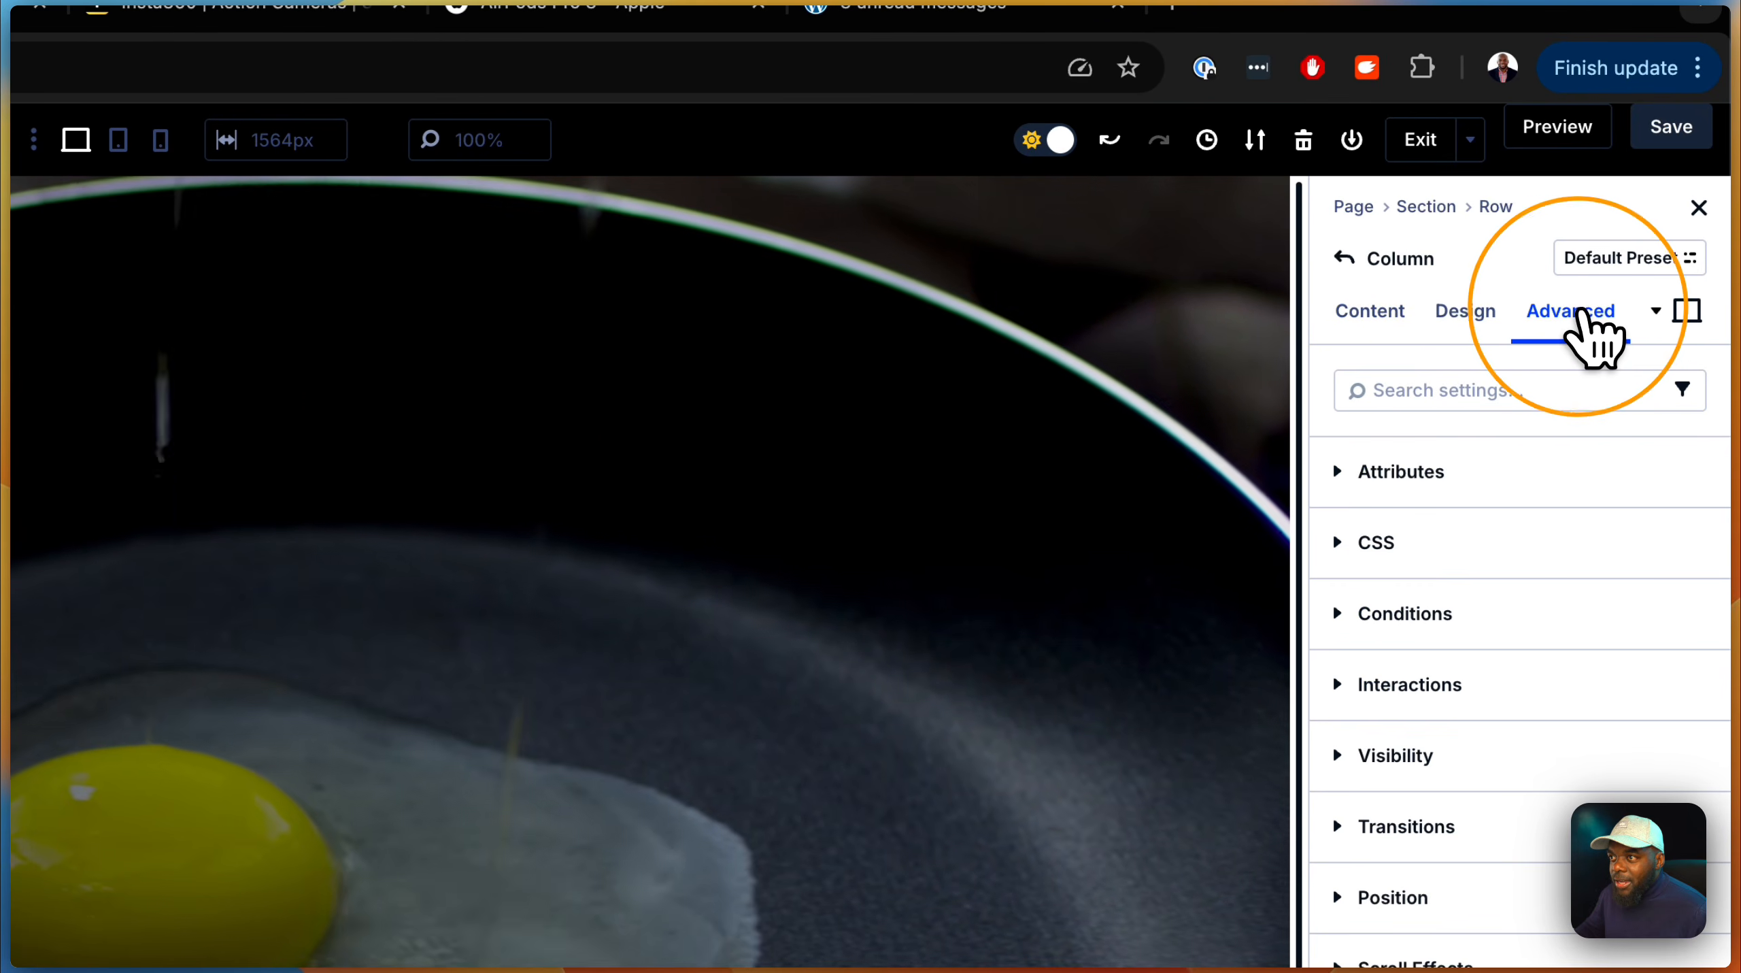
pyautogui.click(1437, 472)
pyautogui.click(1422, 548)
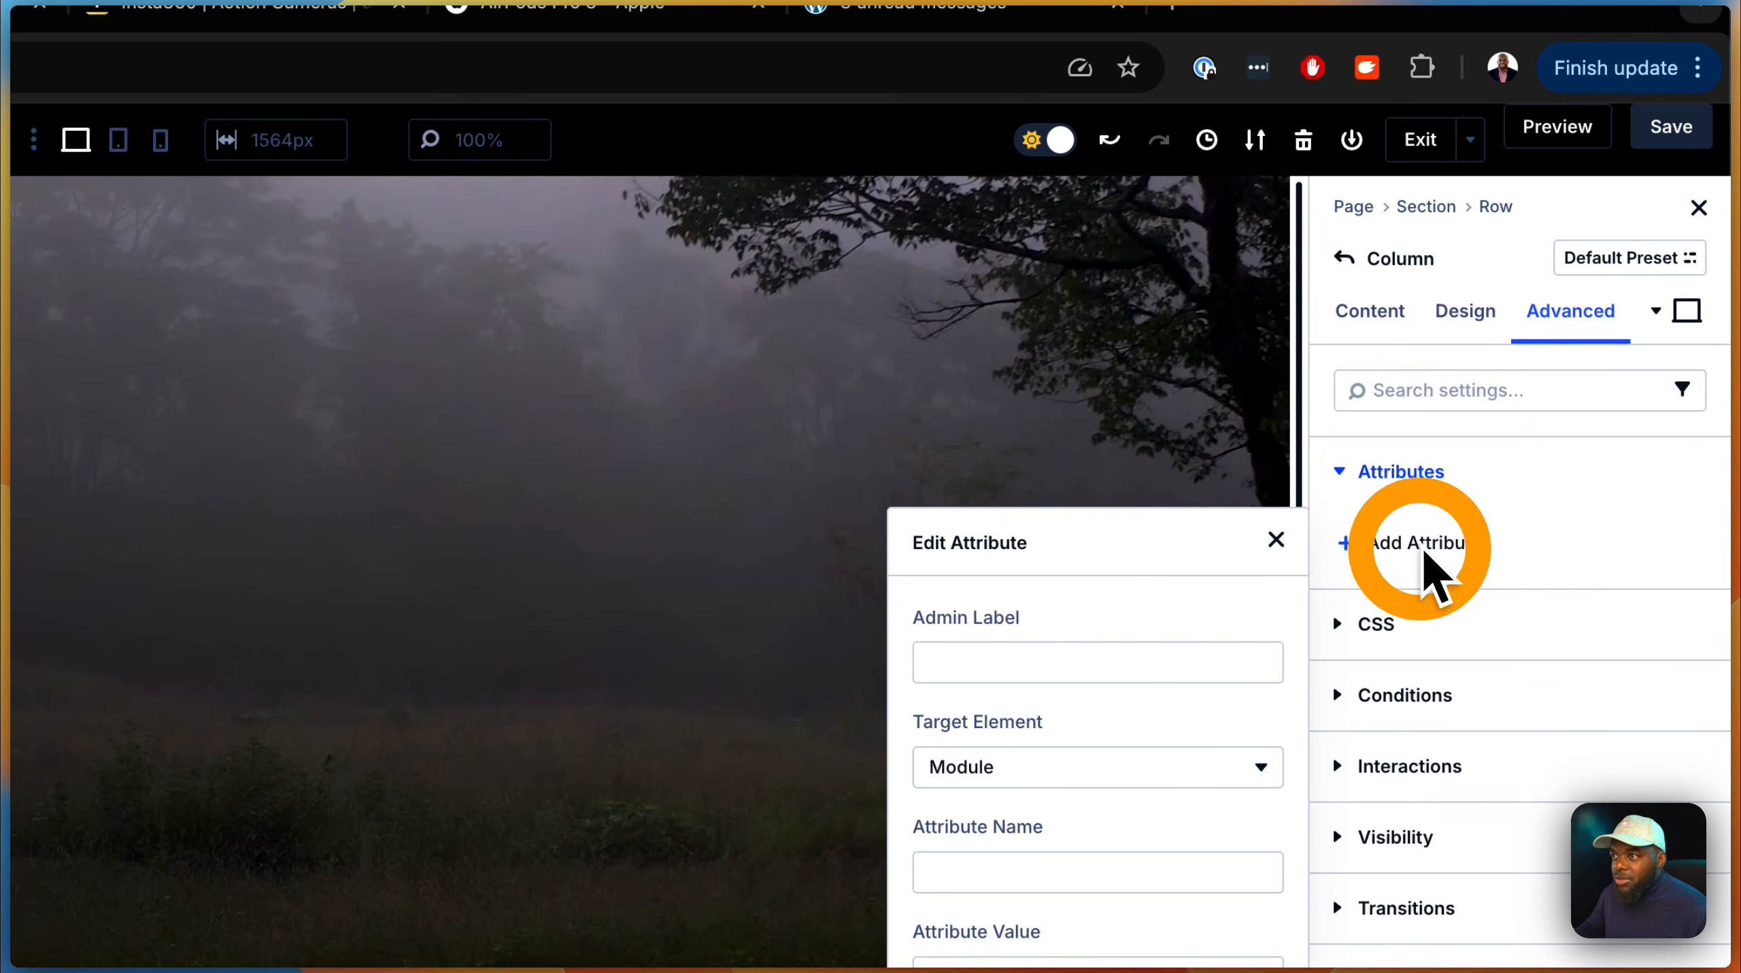
pyautogui.click(1109, 662)
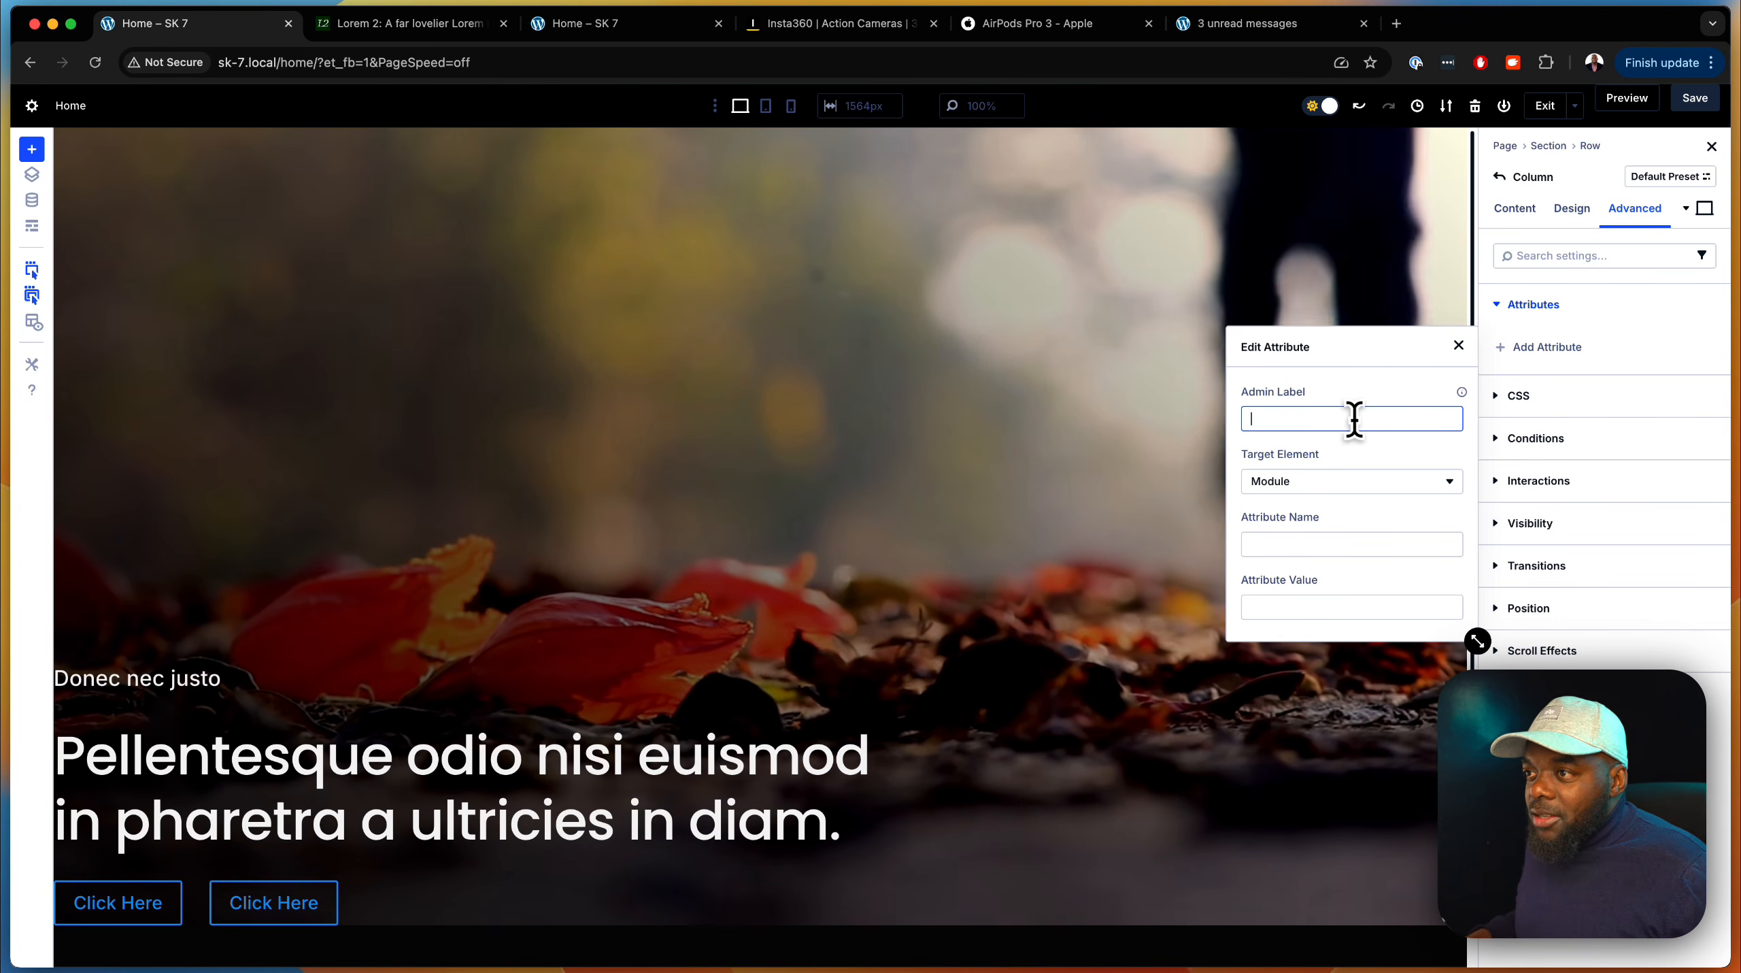
pyautogui.write('CLASS')
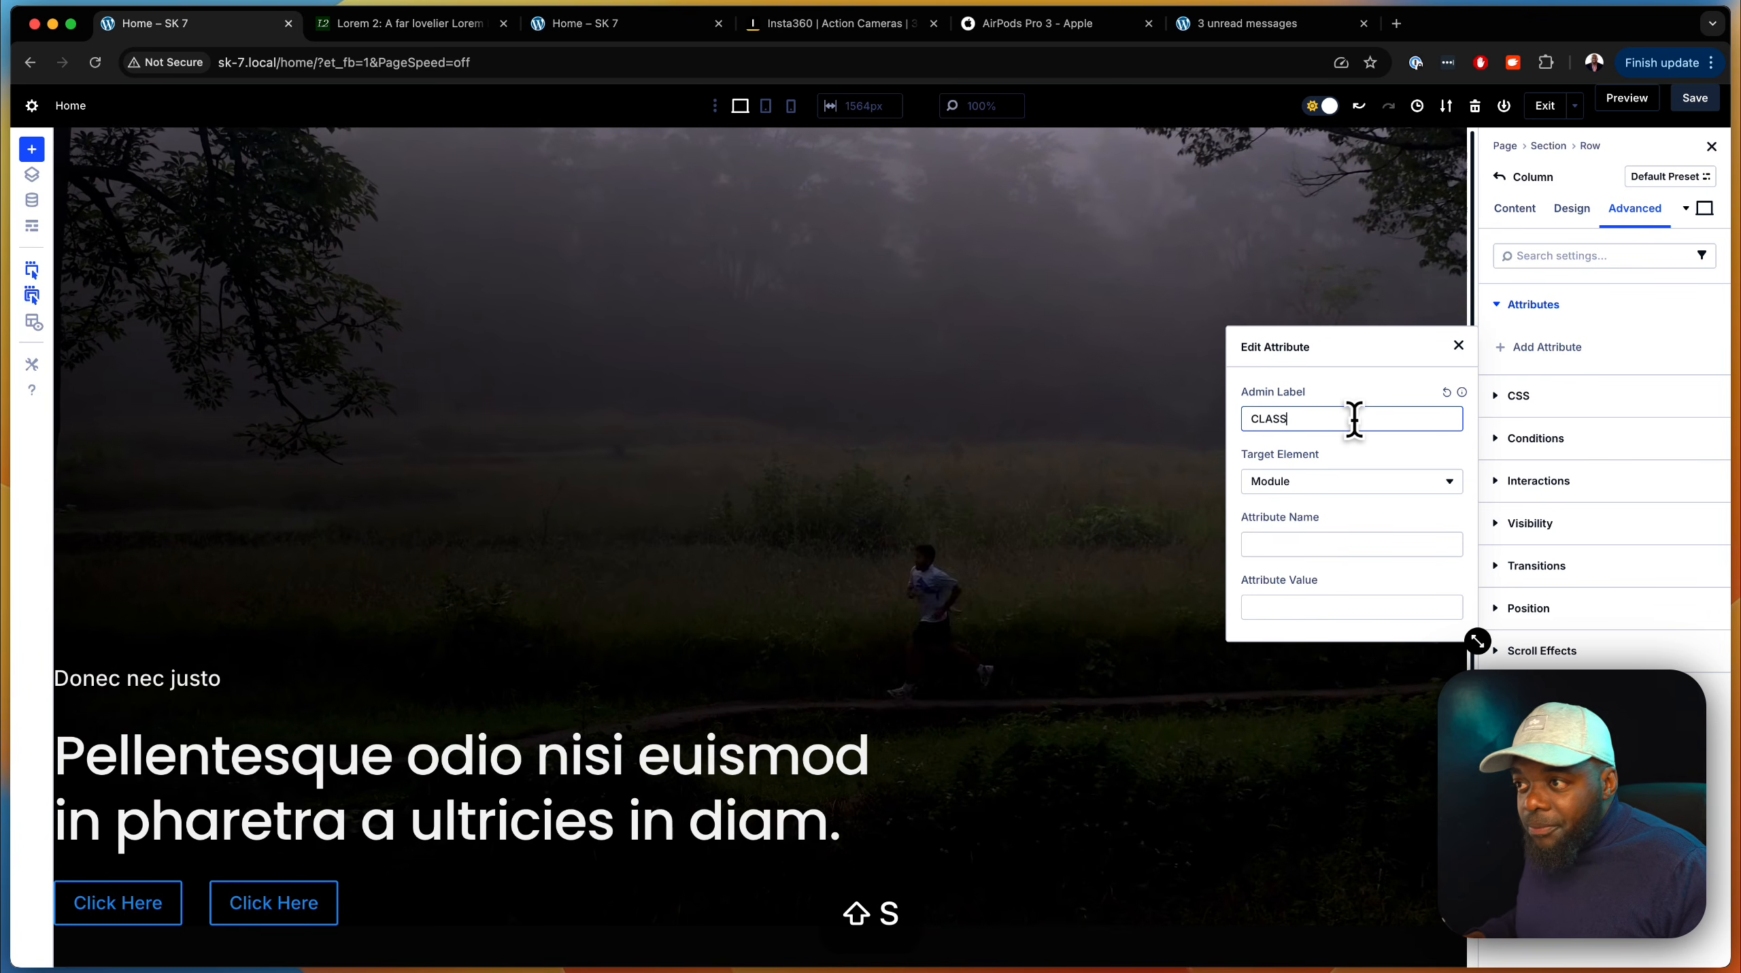
pyautogui.press('BackSpace')
pyautogui.press('BackSpace')
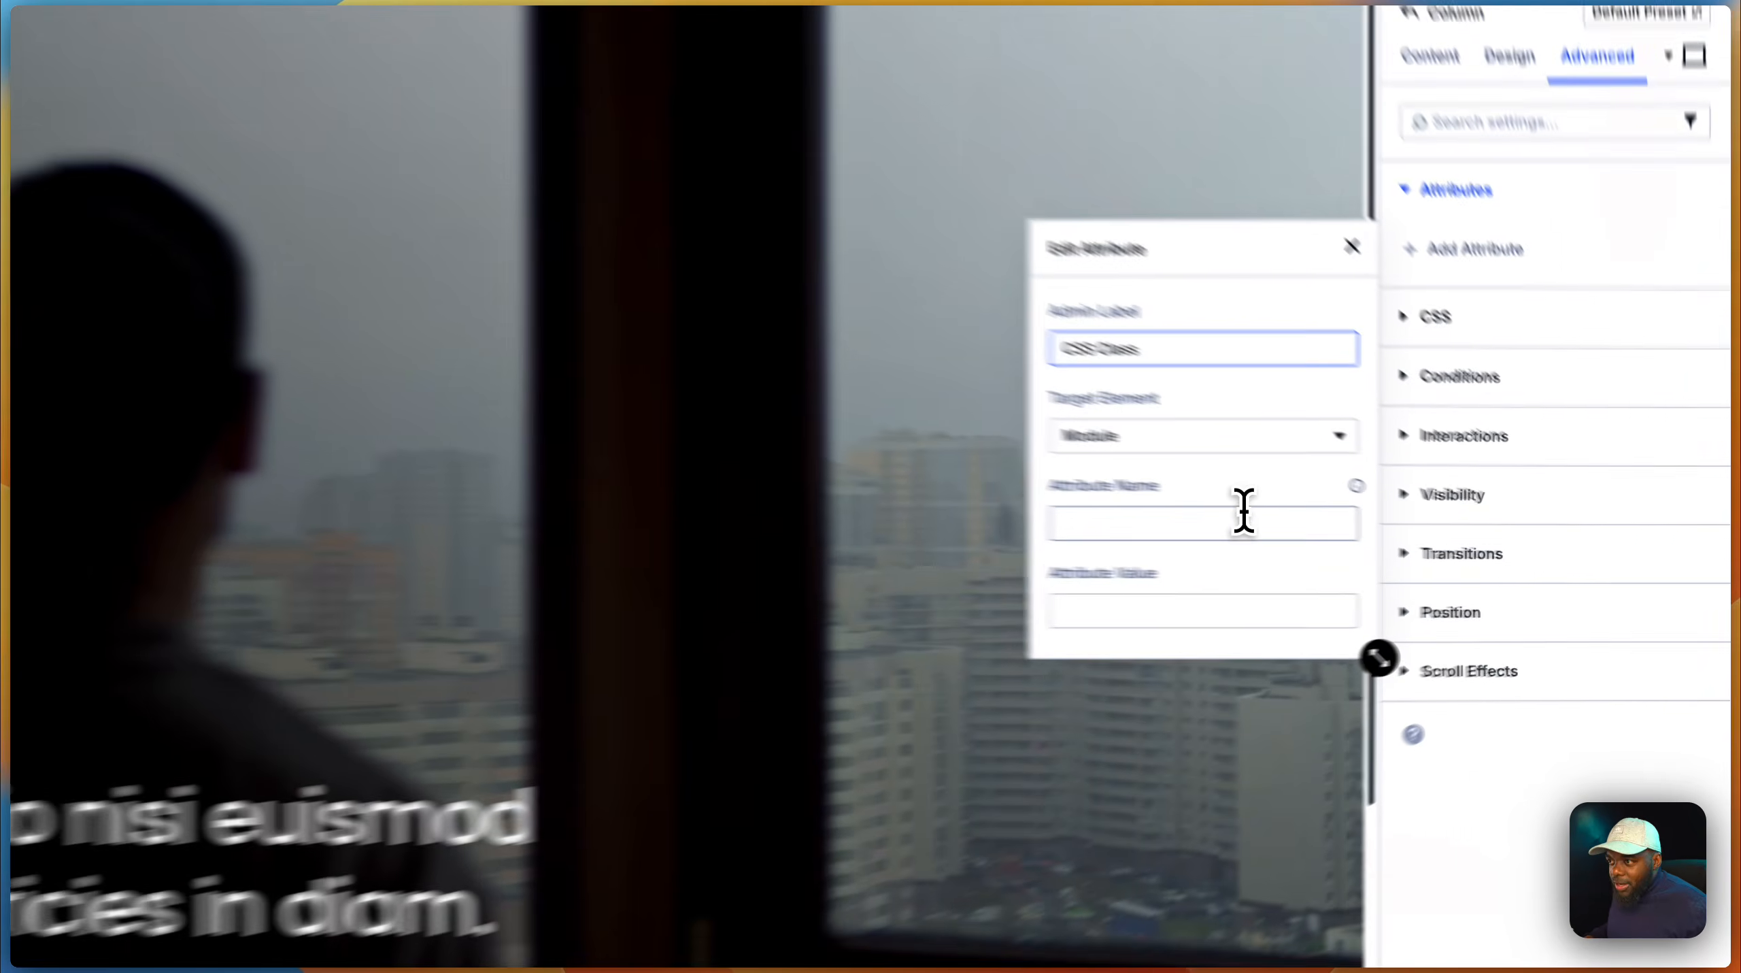
# Set the column attribute's name to "class" and enlarge the Edit Attribute dialog
pyautogui.click(1381, 545)
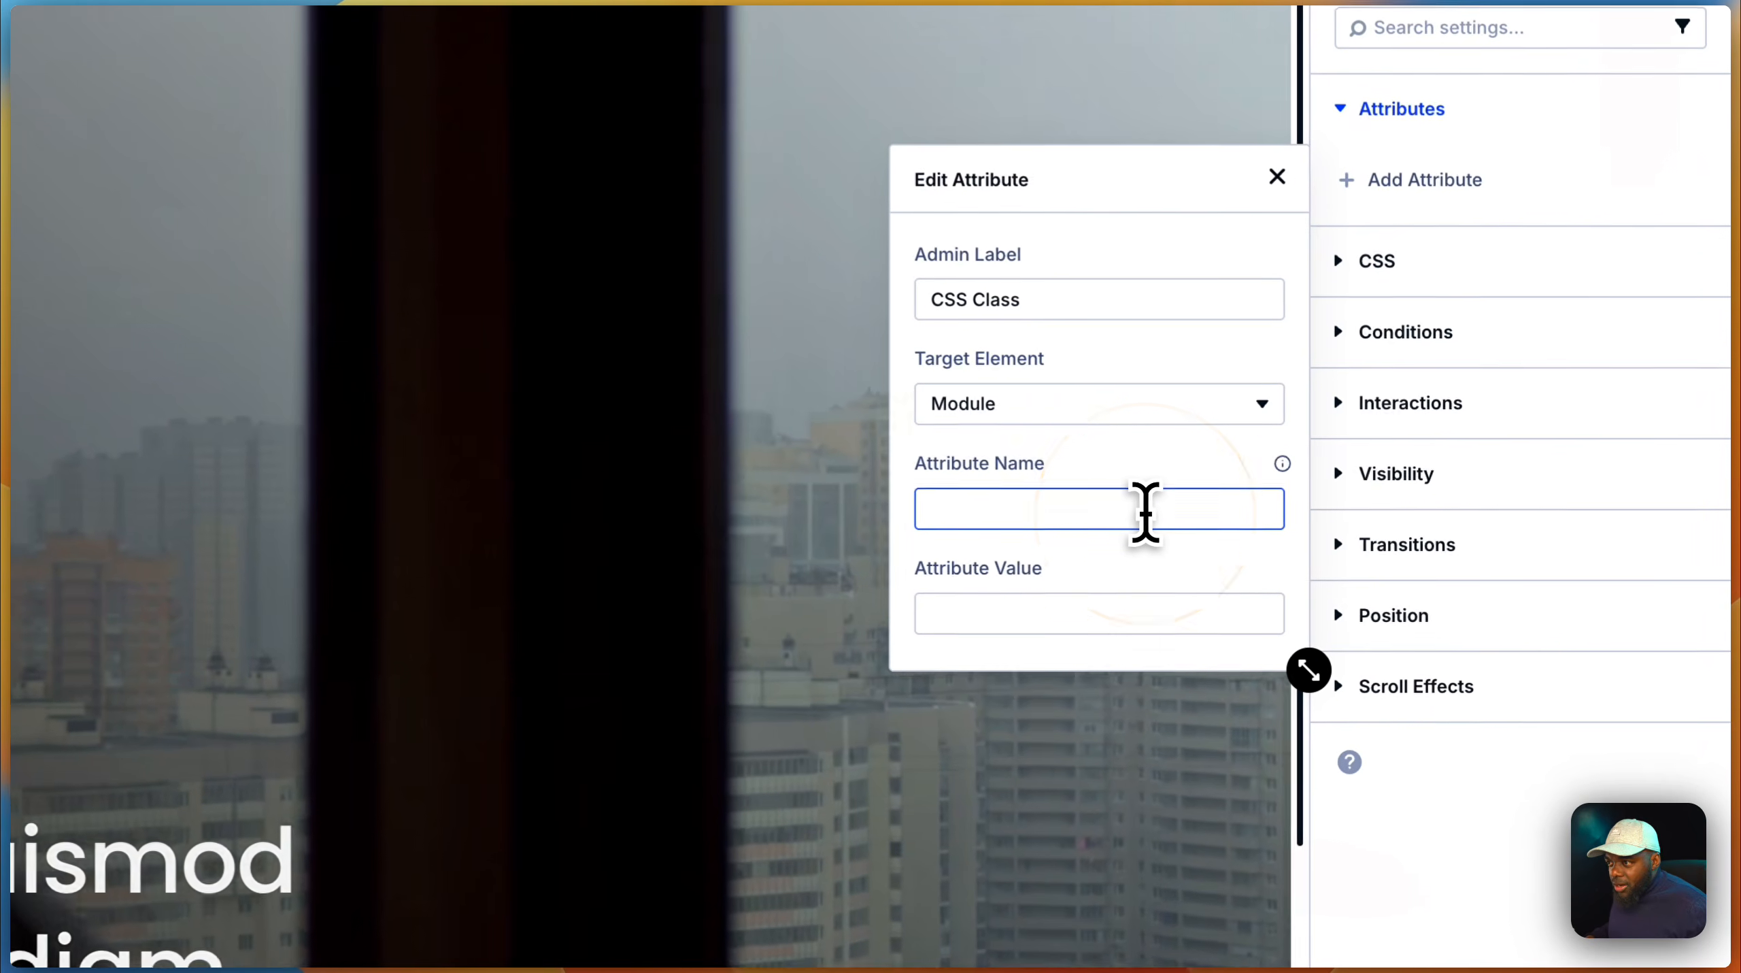
pyautogui.write('class')
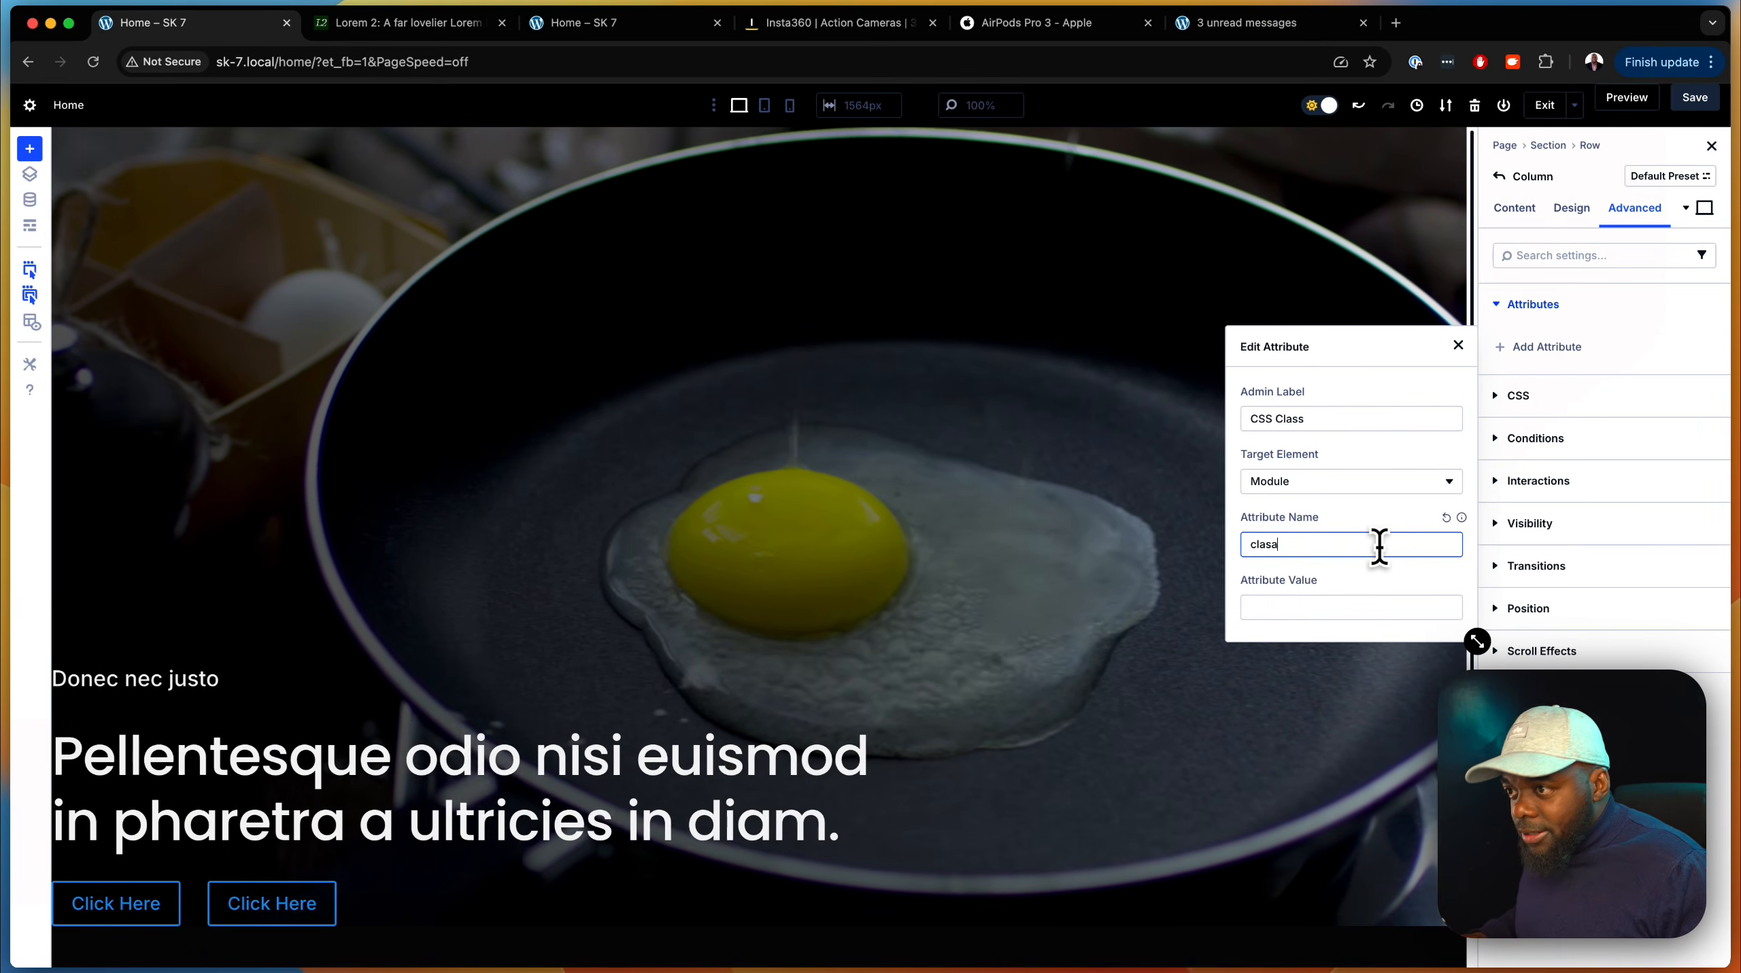
pyautogui.press('BackSpace')
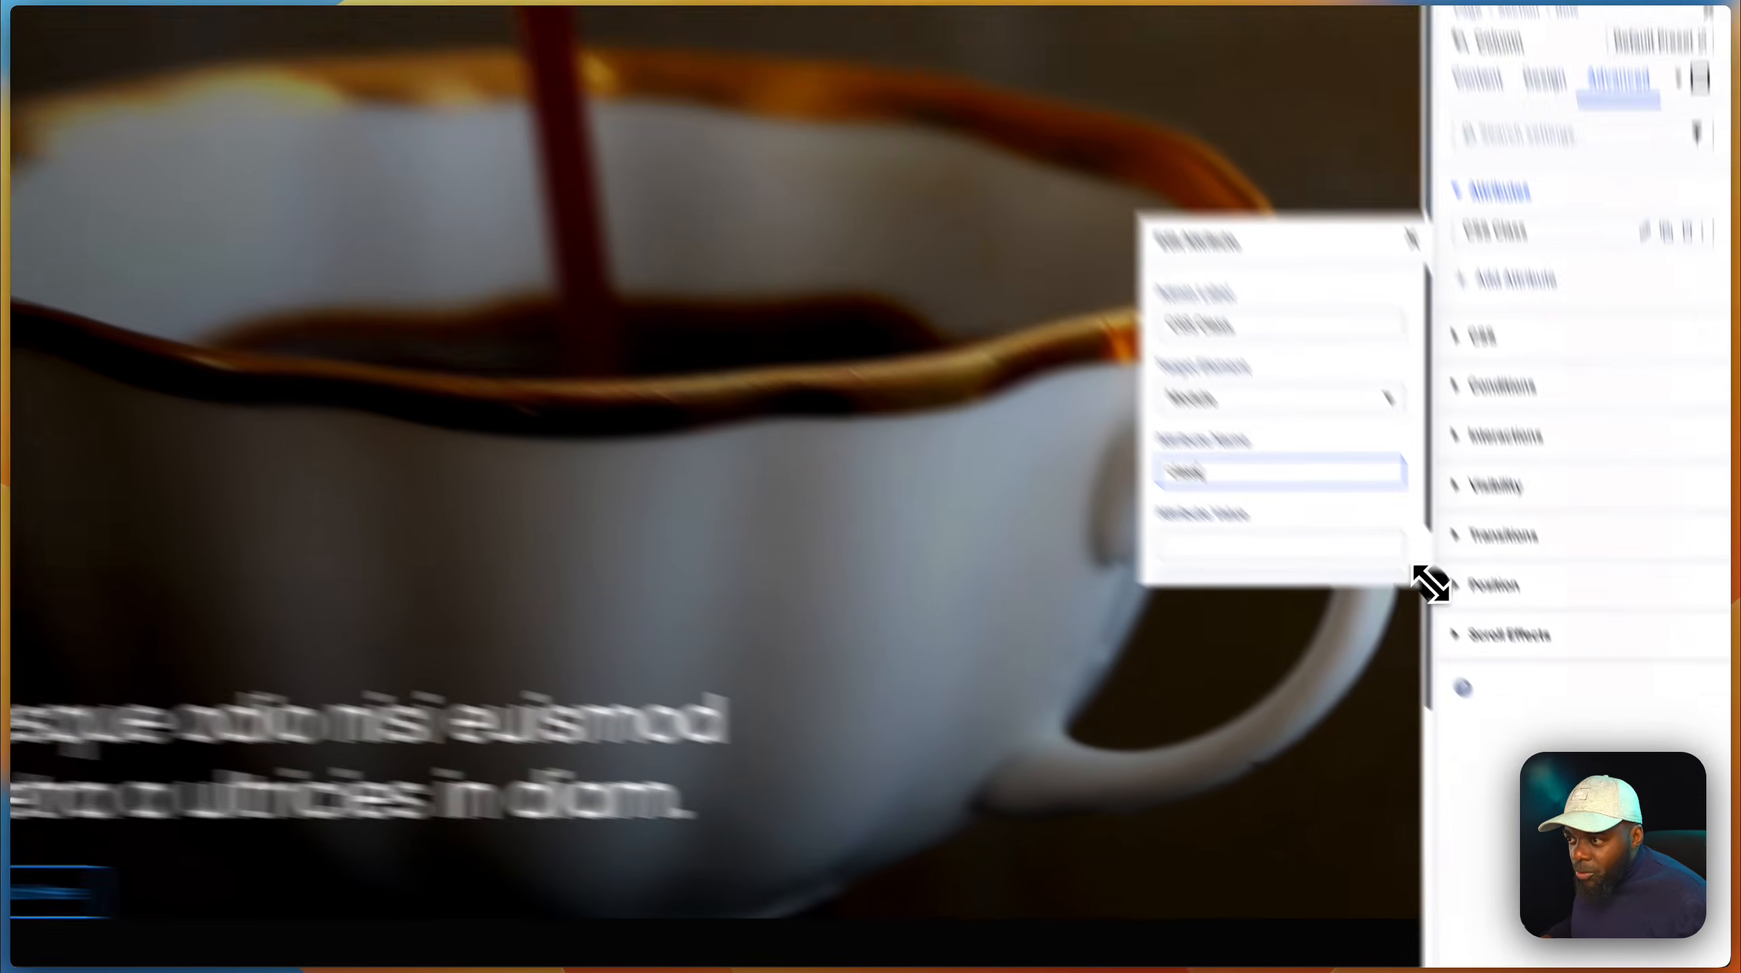
pyautogui.moveTo(1474, 637); pyautogui.dragTo(1495, 798)
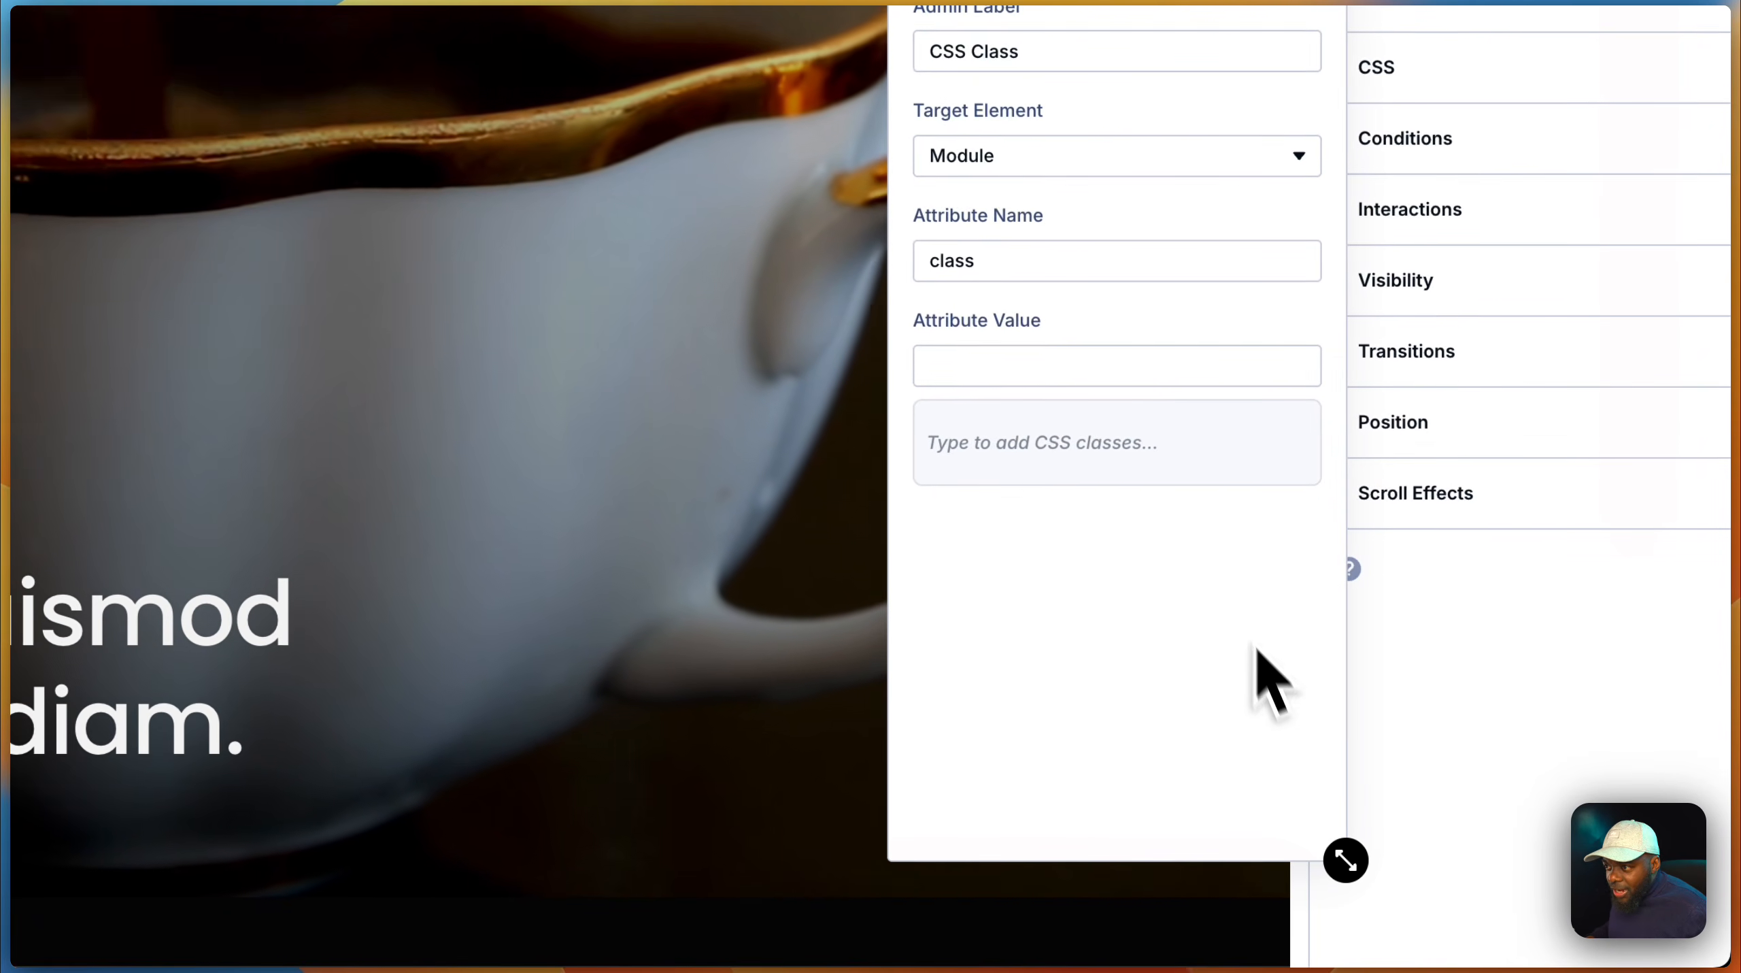
# Set the column's class attribute value to p-xl, close the attribute dialog and save the page
pyautogui.click(1103, 385)
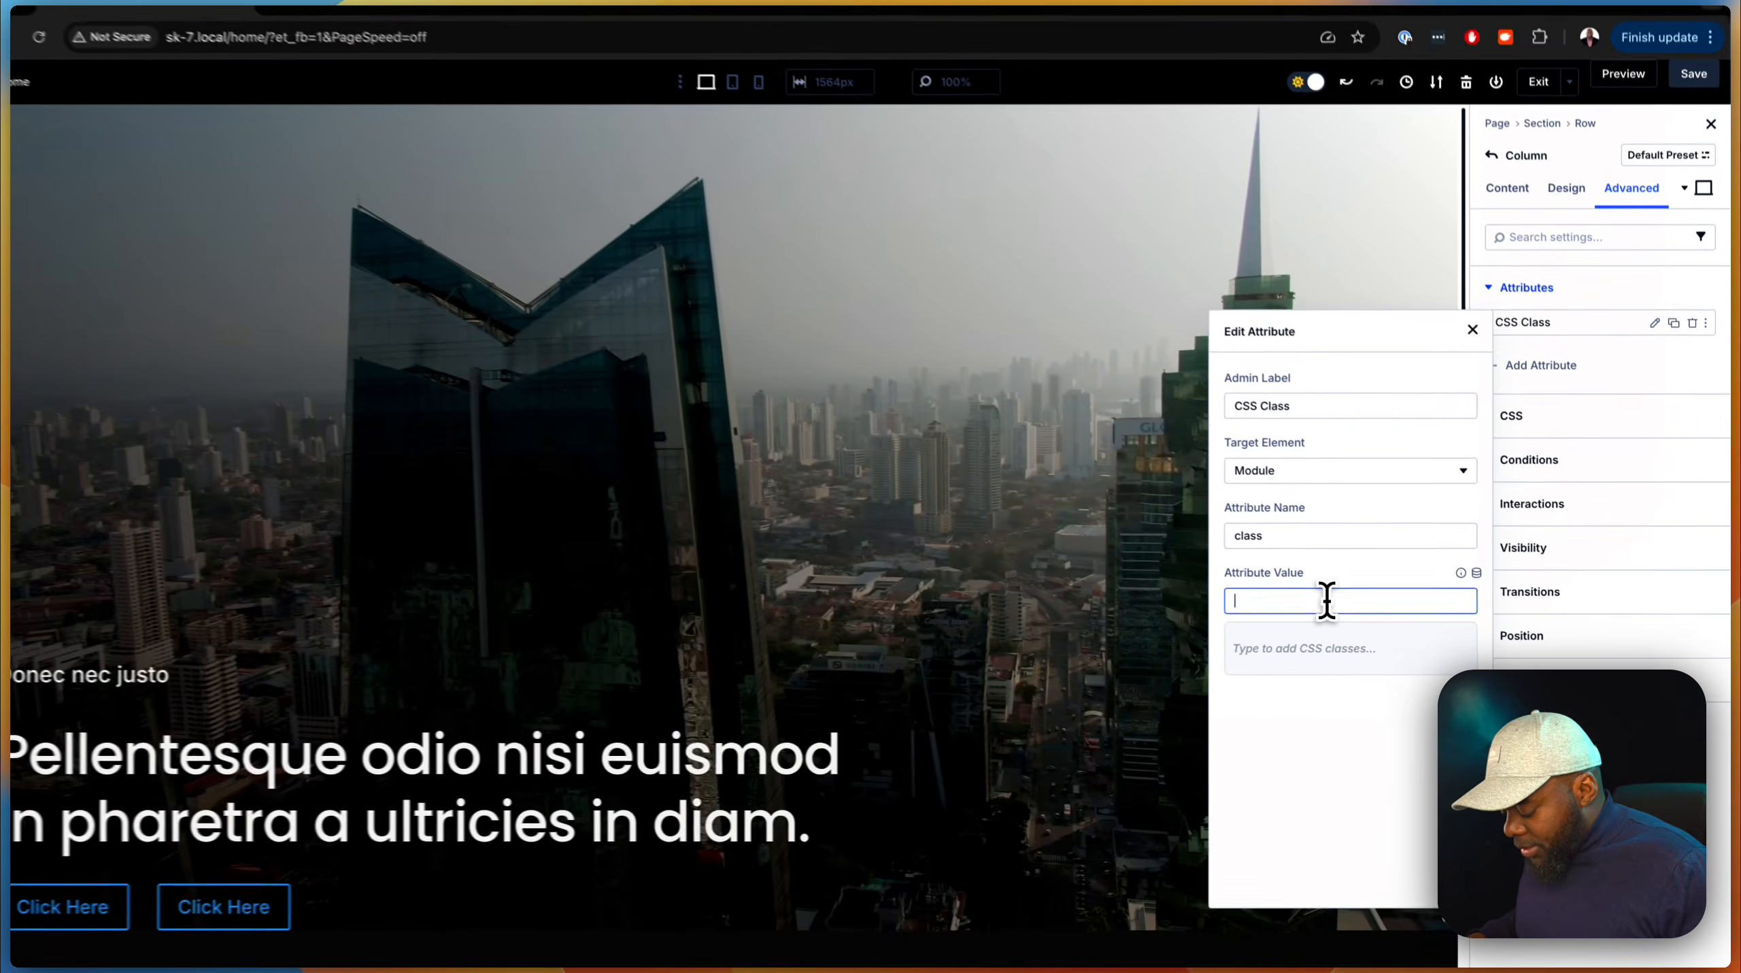
pyautogui.write('p')
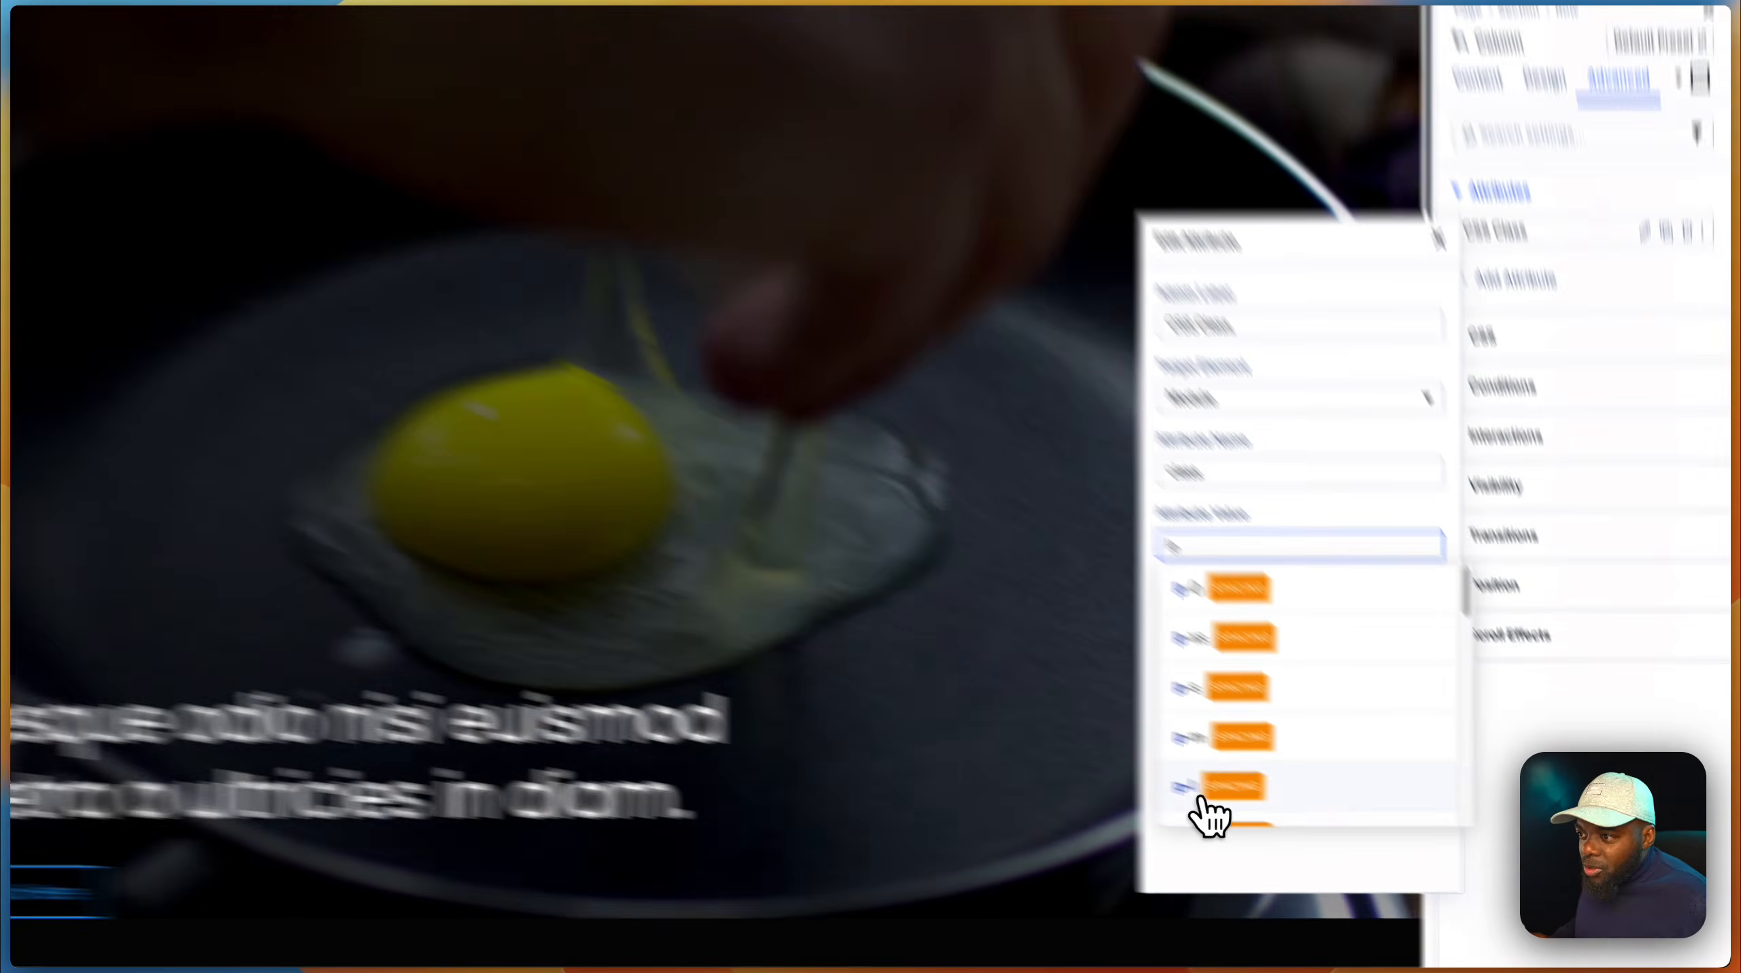
pyautogui.click(1270, 815)
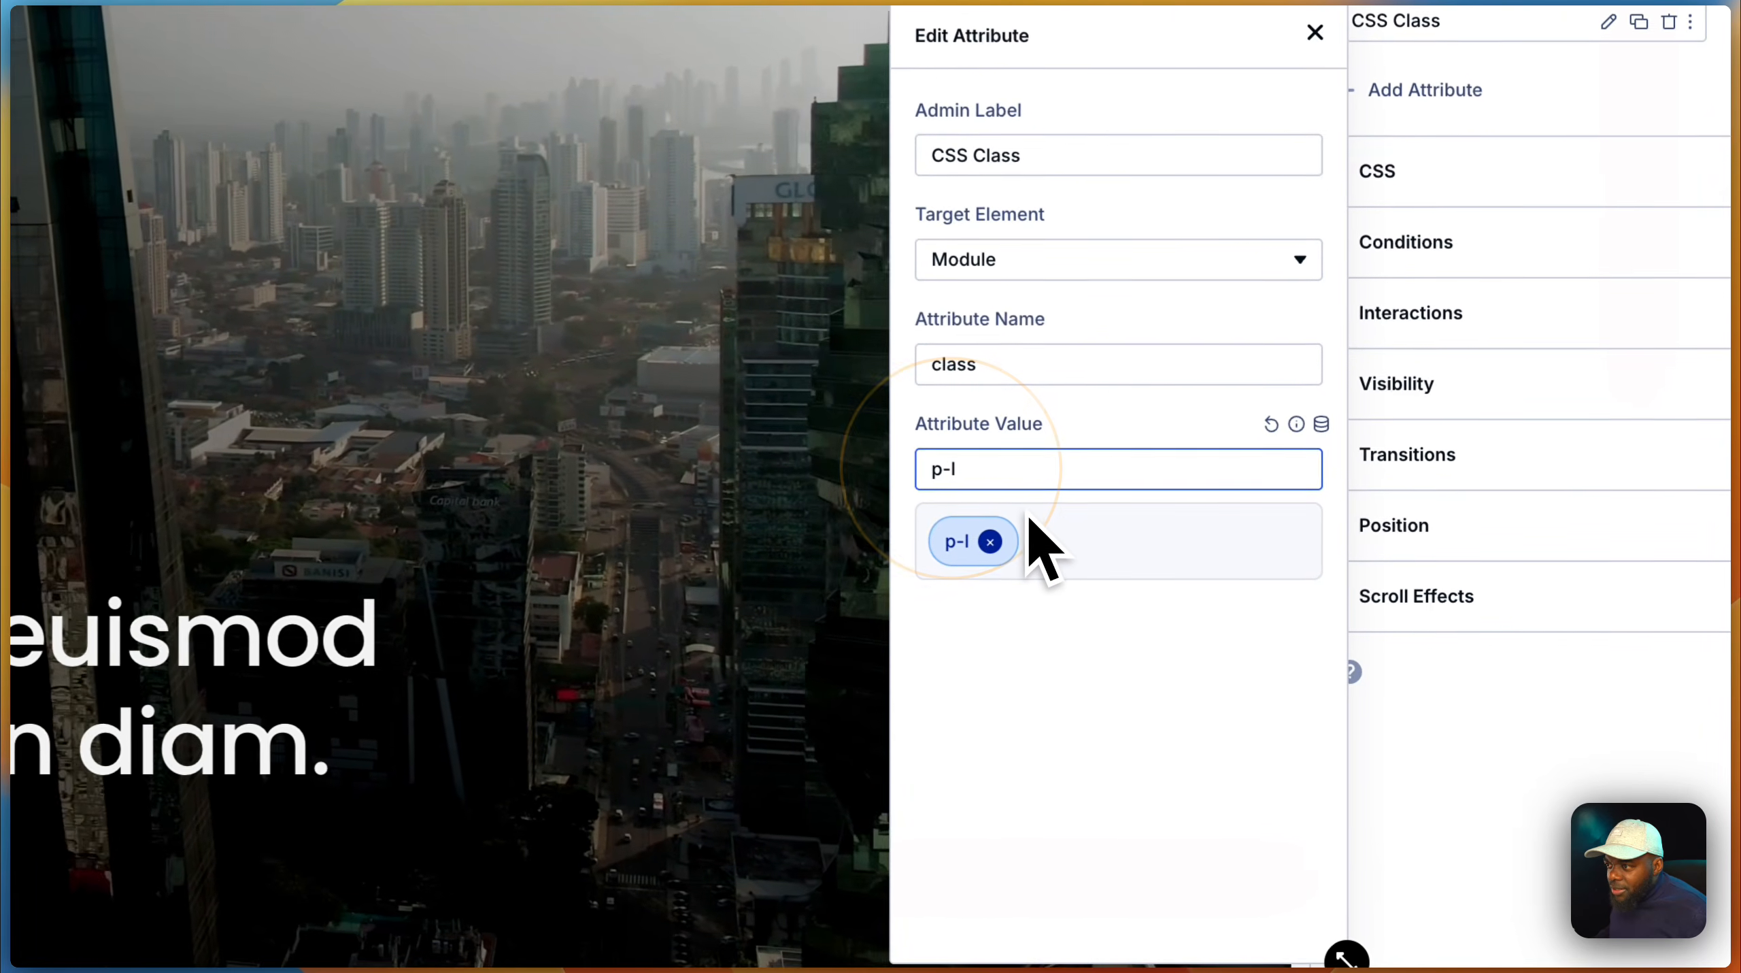
pyautogui.write('x')
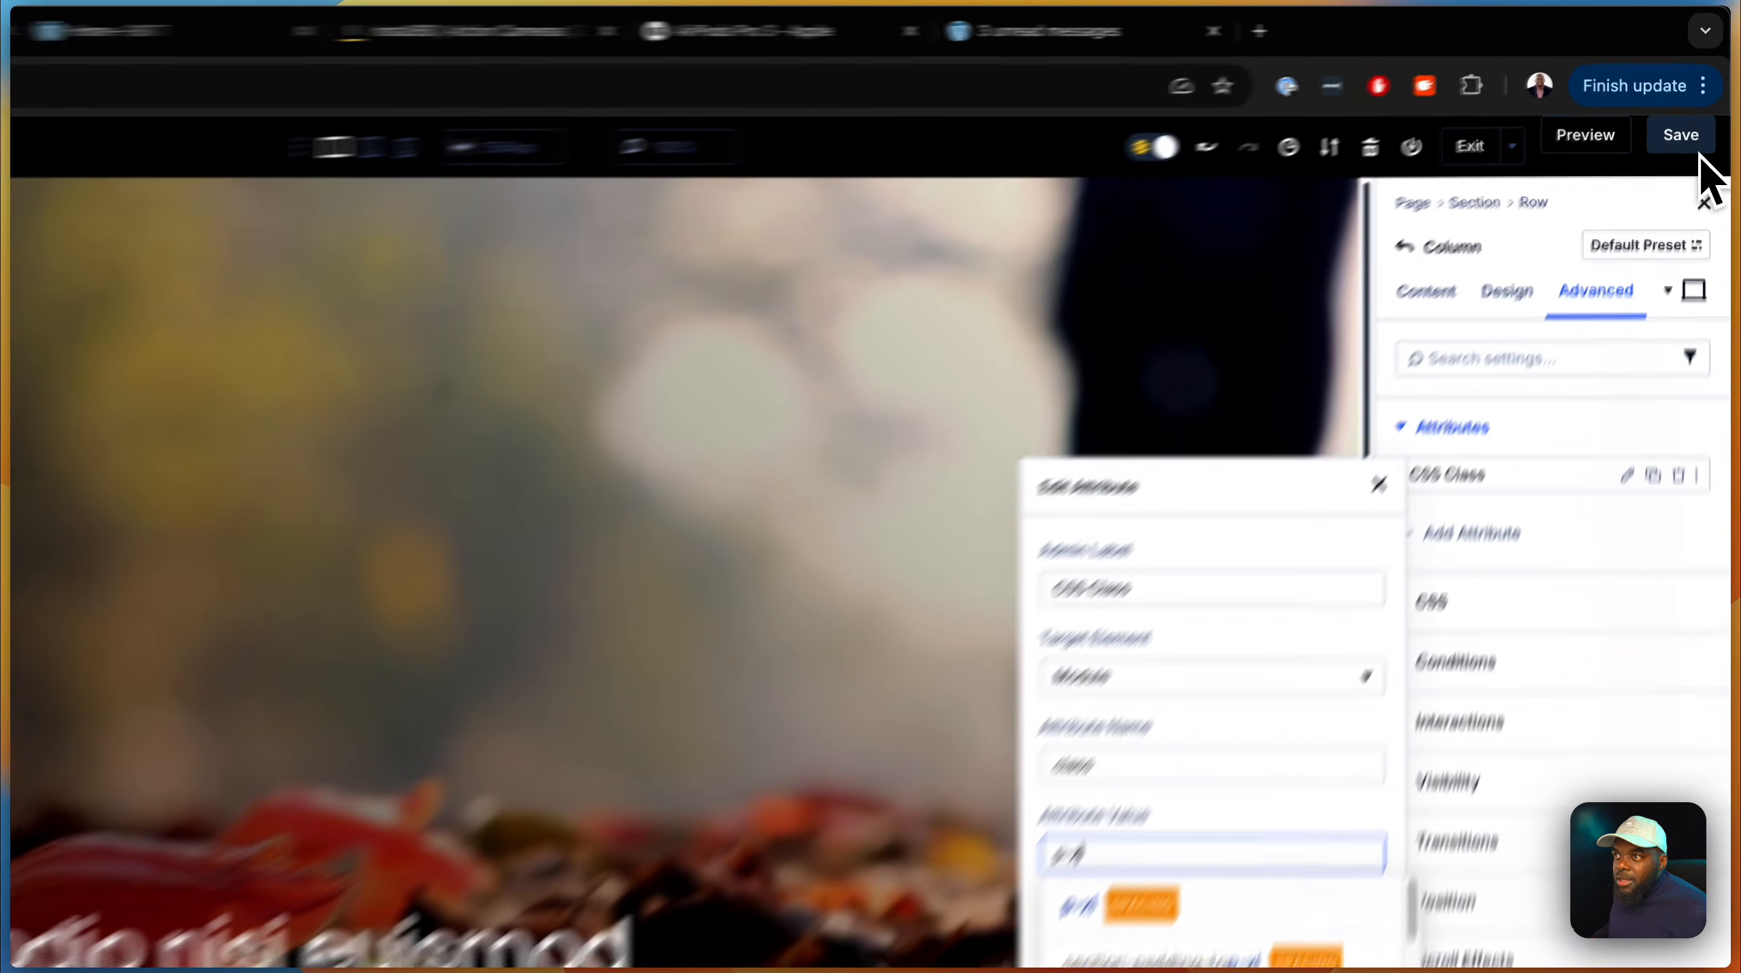
pyautogui.click(1695, 97)
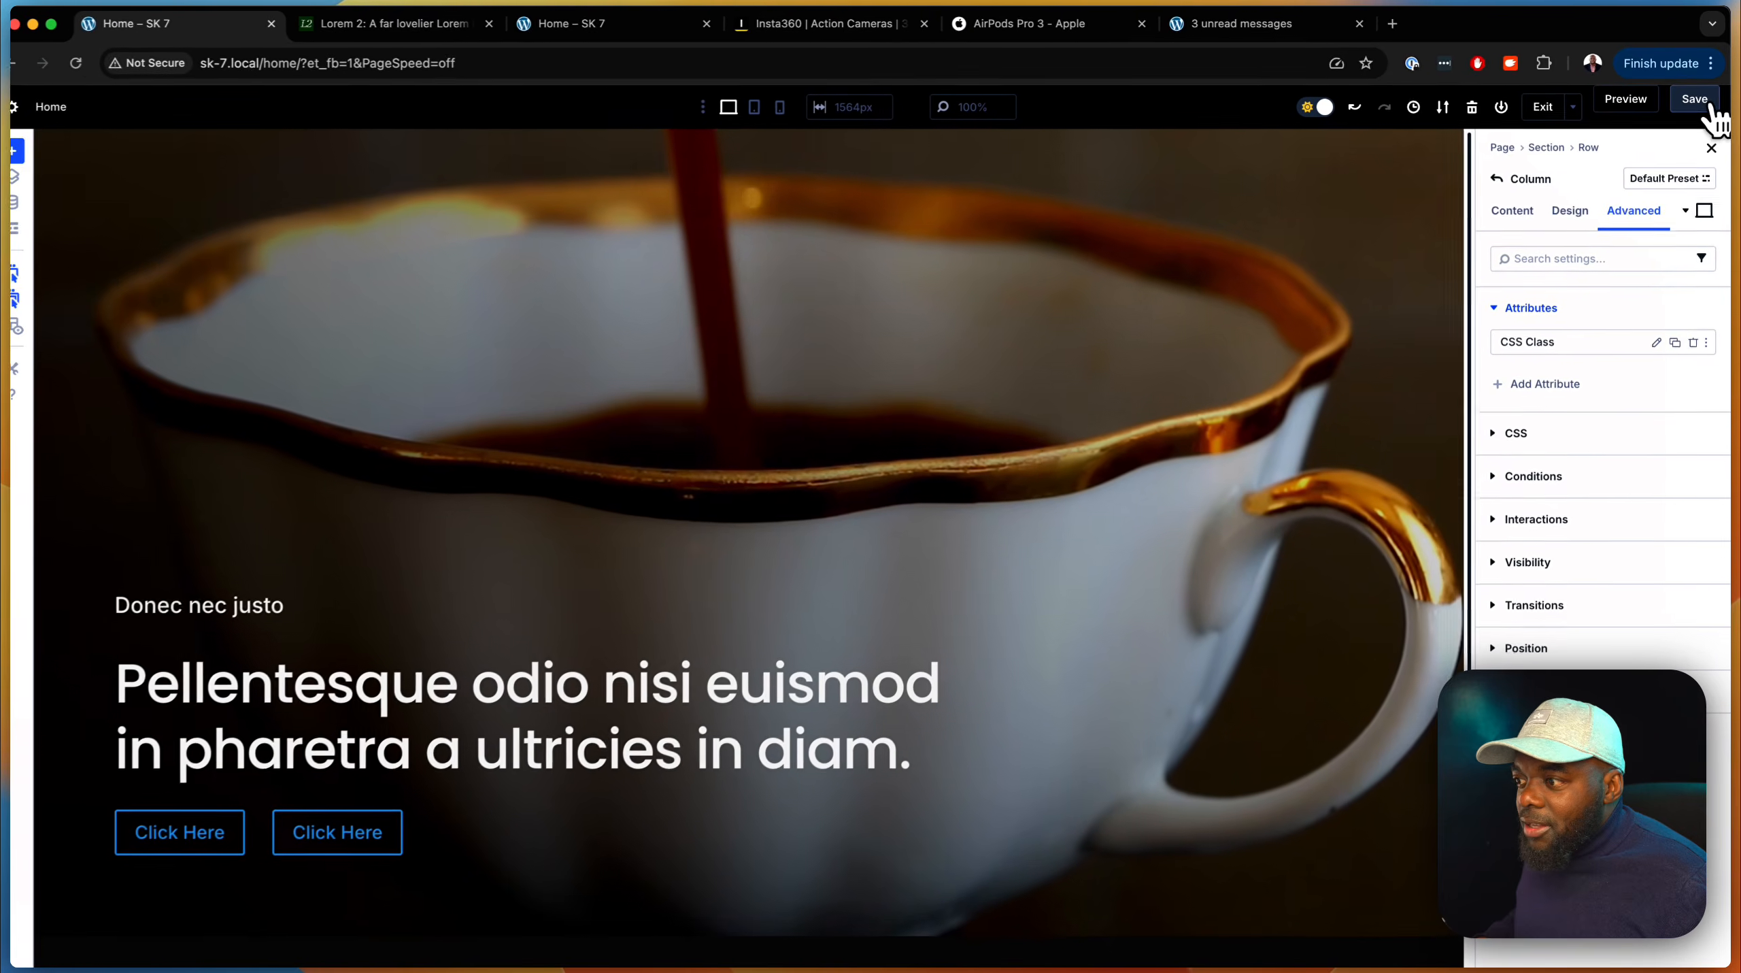
# Insert a new section with an offset two-column row below the hero, dismiss the module picker and save the page
pyautogui.scroll(-3, 794, 358)
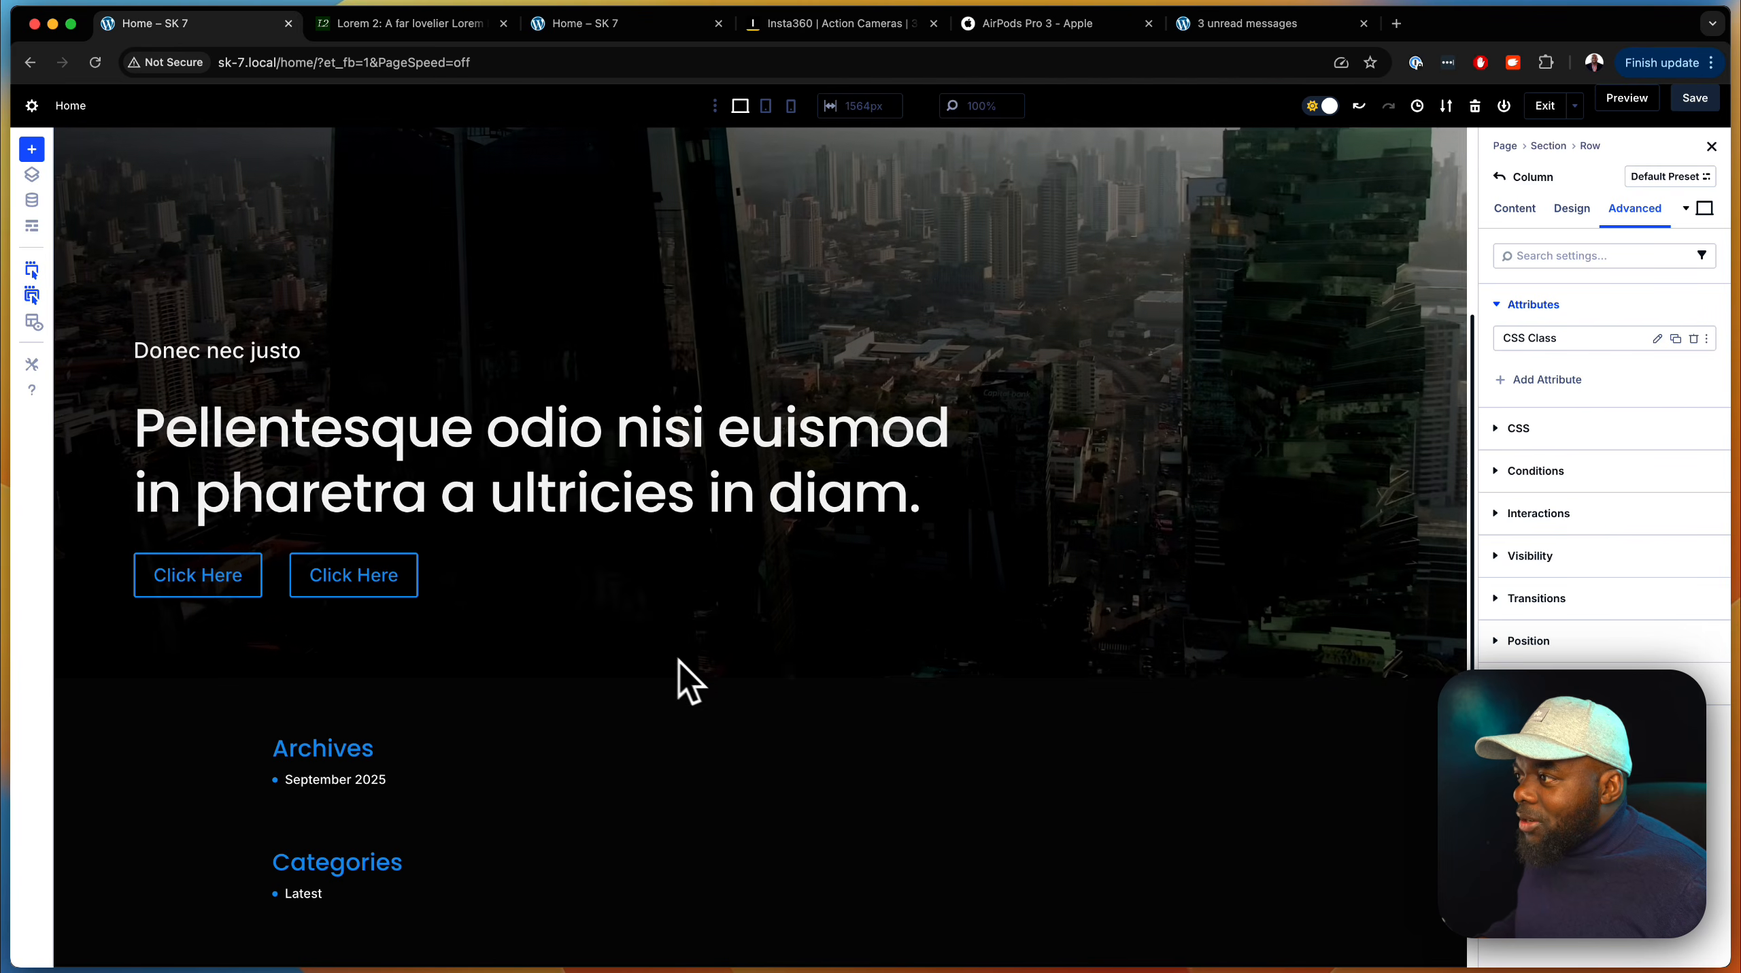
pyautogui.click(741, 668)
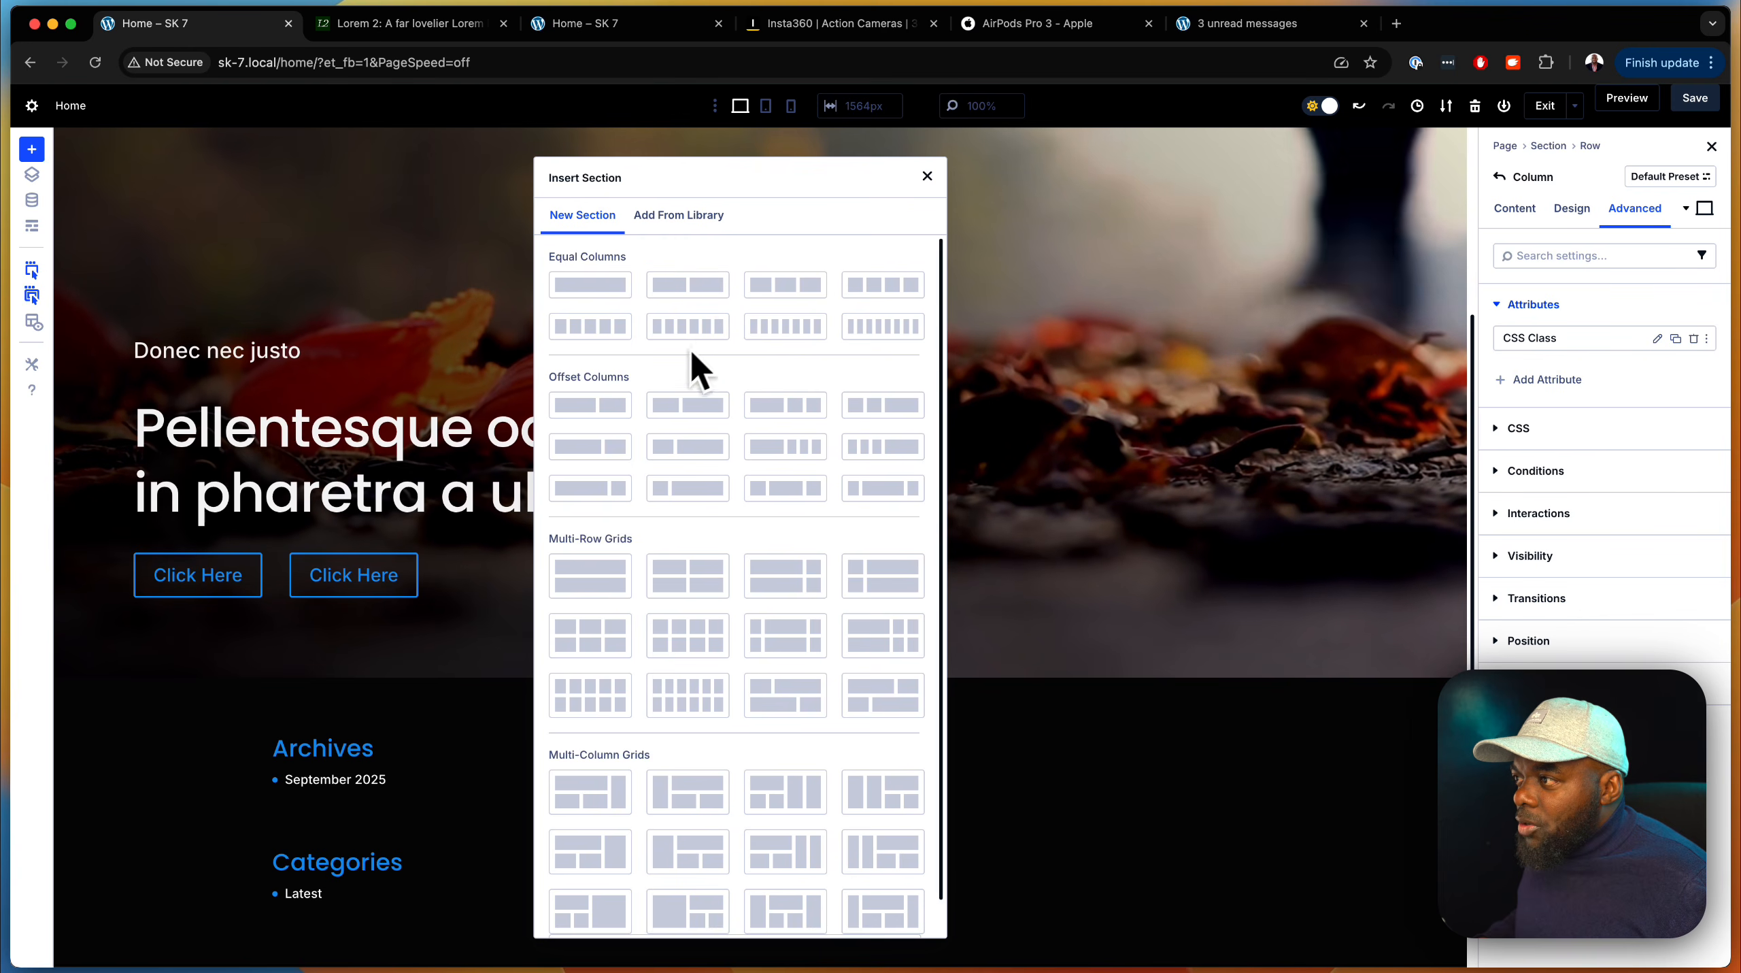
pyautogui.click(617, 406)
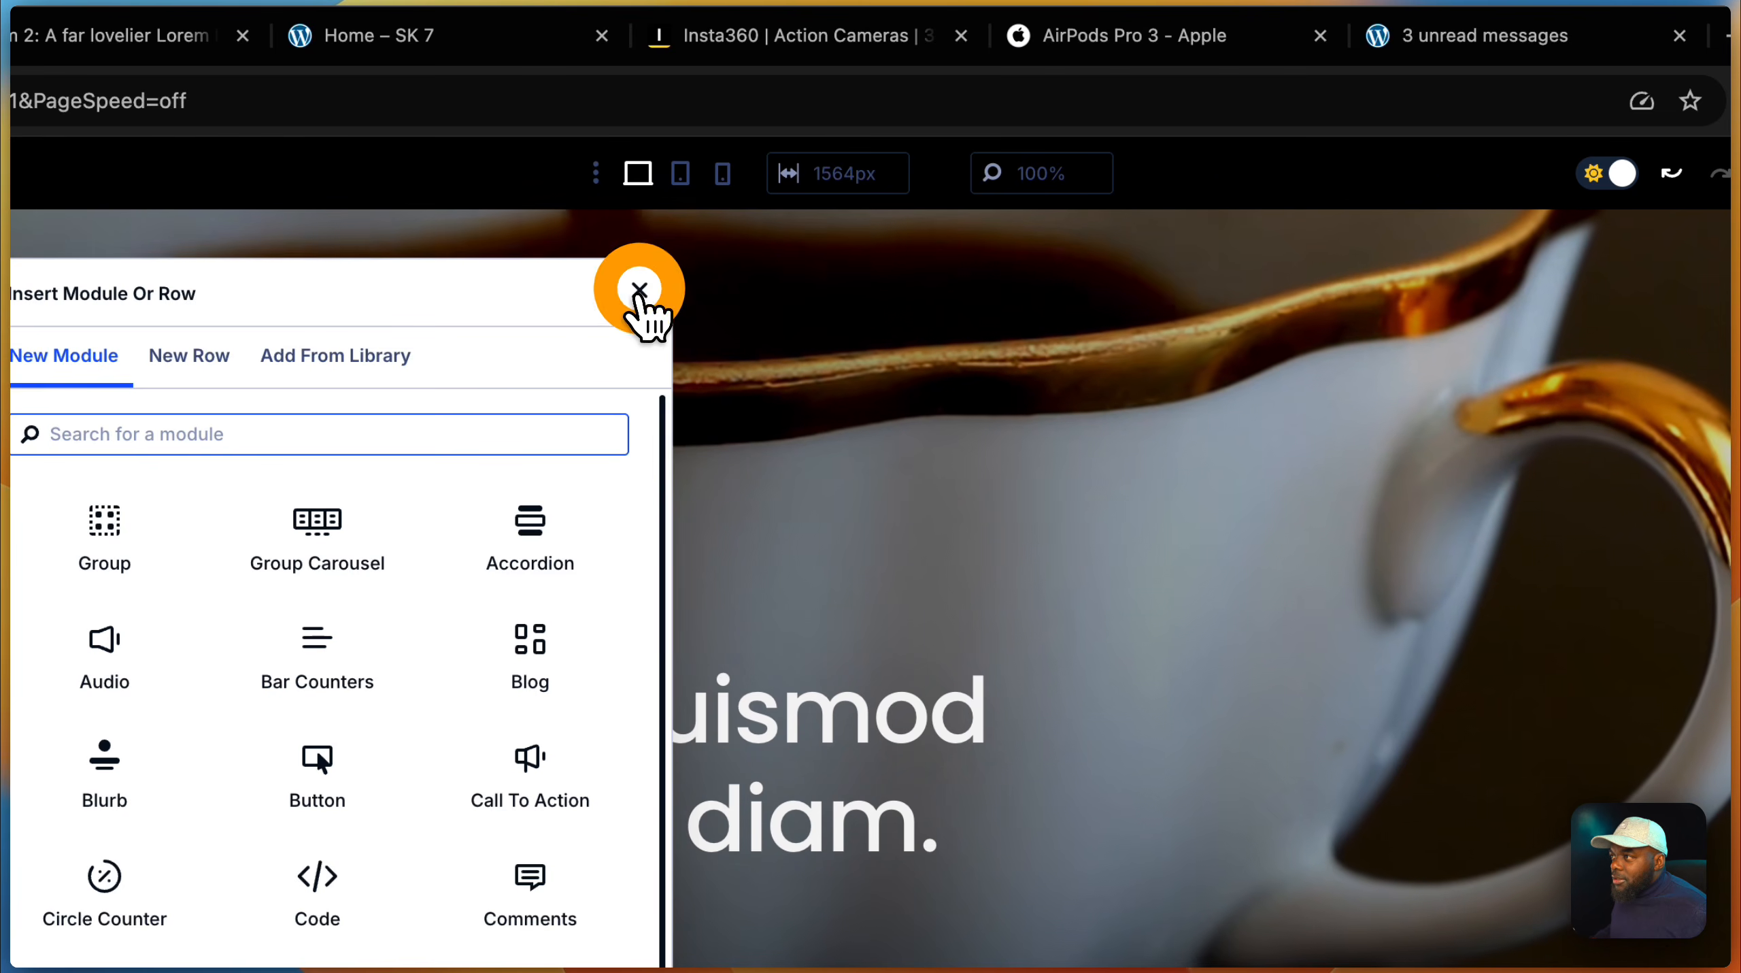
pyautogui.click(640, 290)
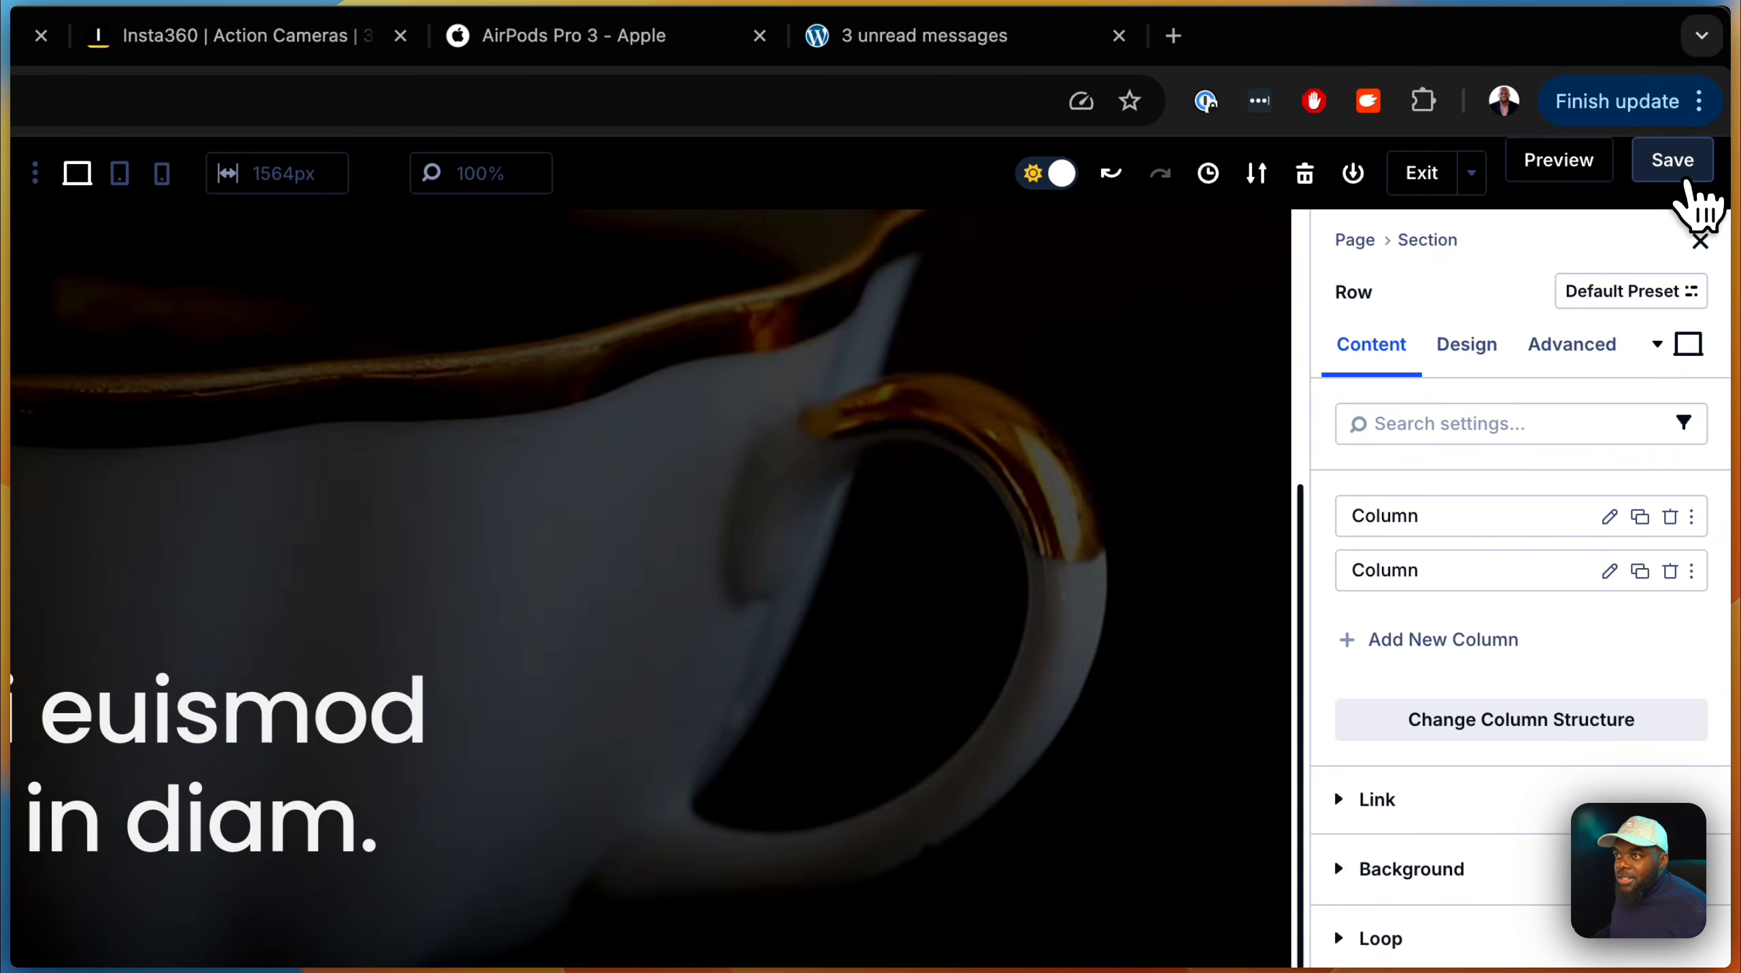
pyautogui.click(1685, 181)
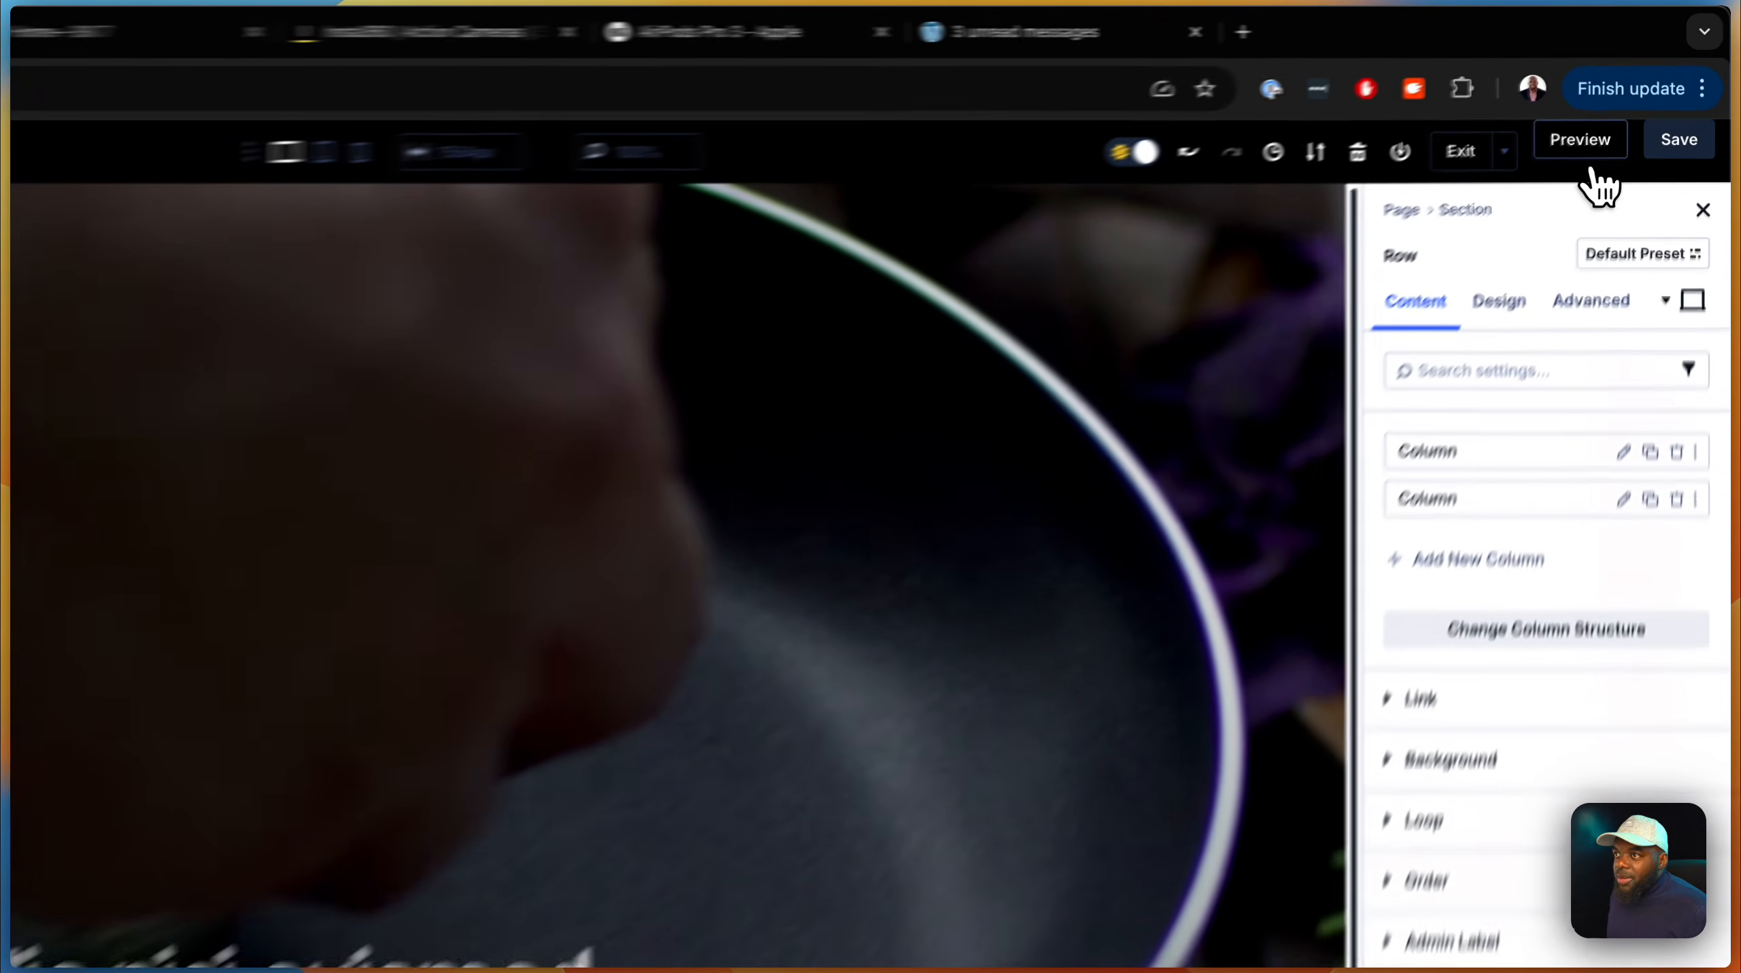
# Preview the page in a separate tab, review the hero section's appearance and return to the builder
pyautogui.click(1634, 106)
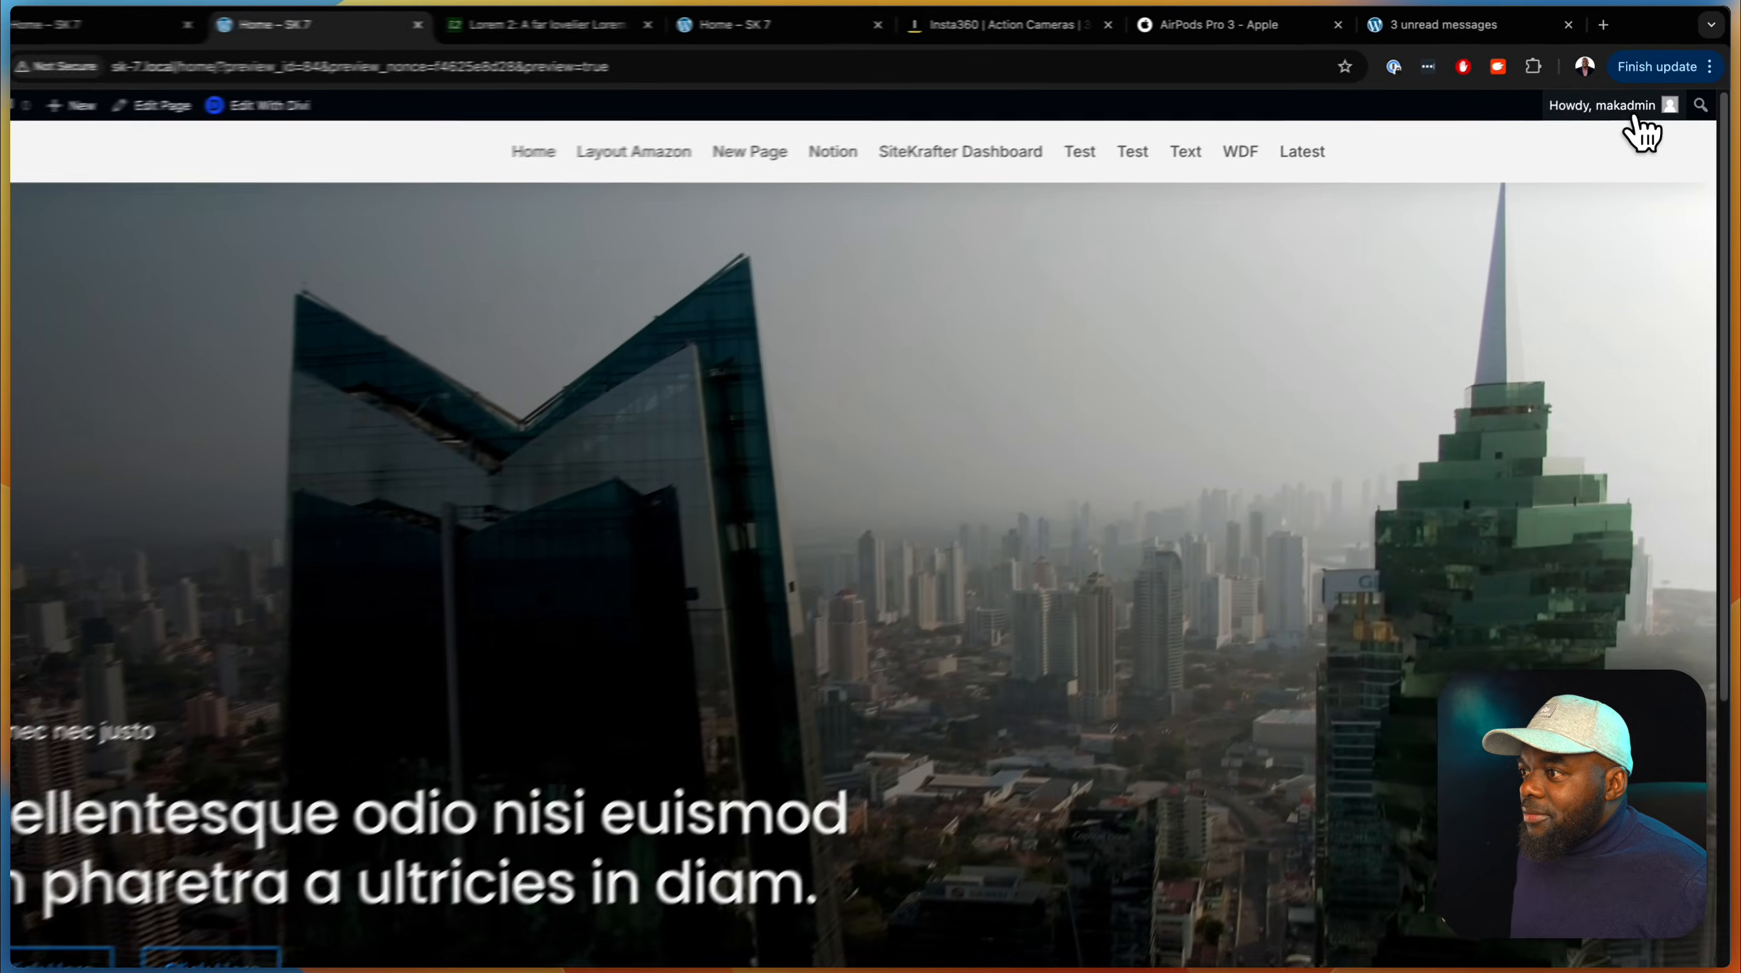
pyautogui.scroll(-2, 1562, 485)
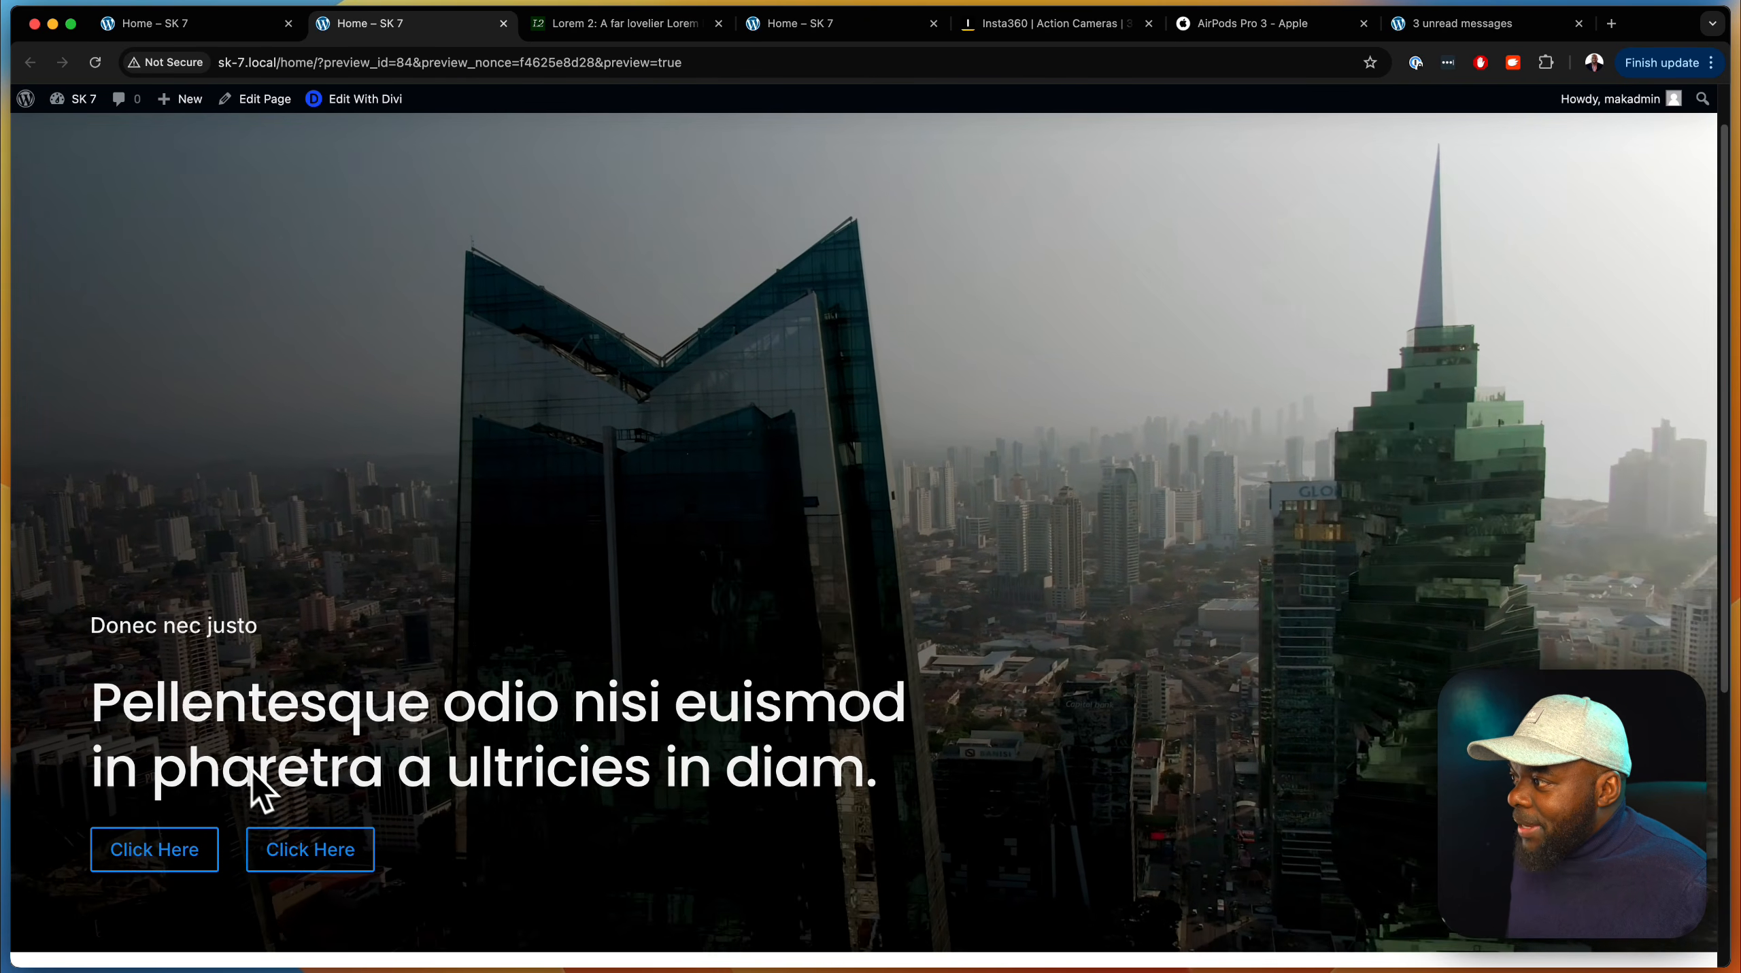
pyautogui.scroll(-1, 401, 763)
pyautogui.scroll(-5, 400, 750)
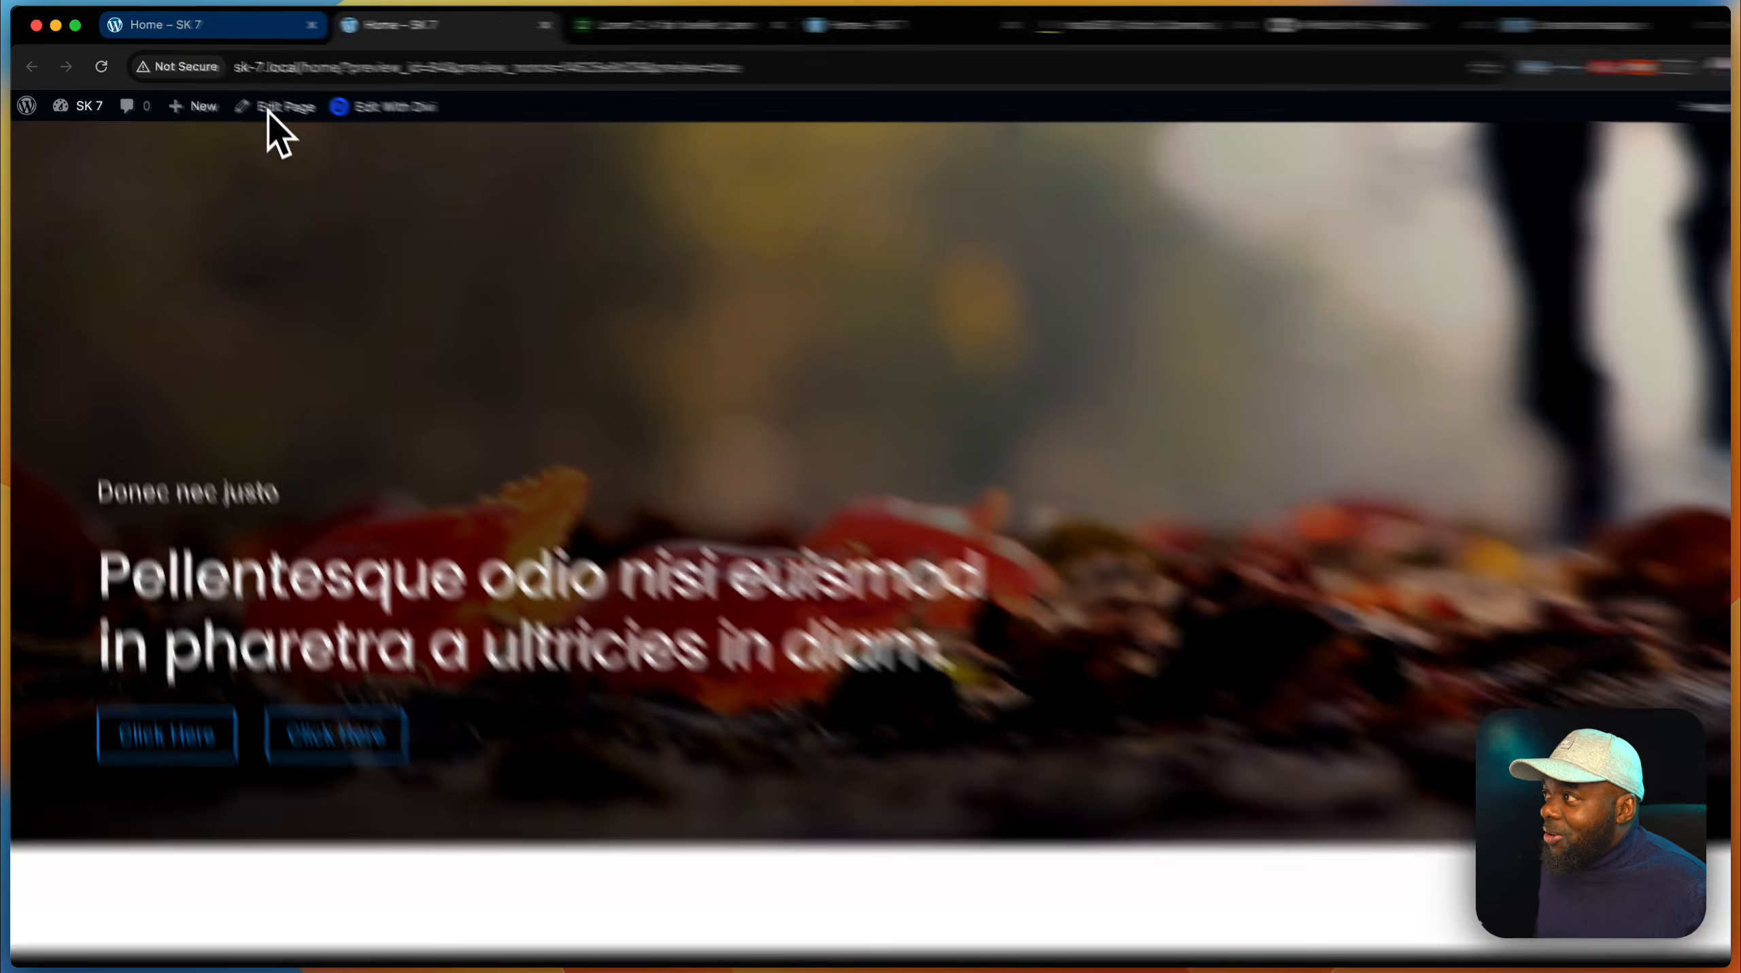
pyautogui.click(234, 37)
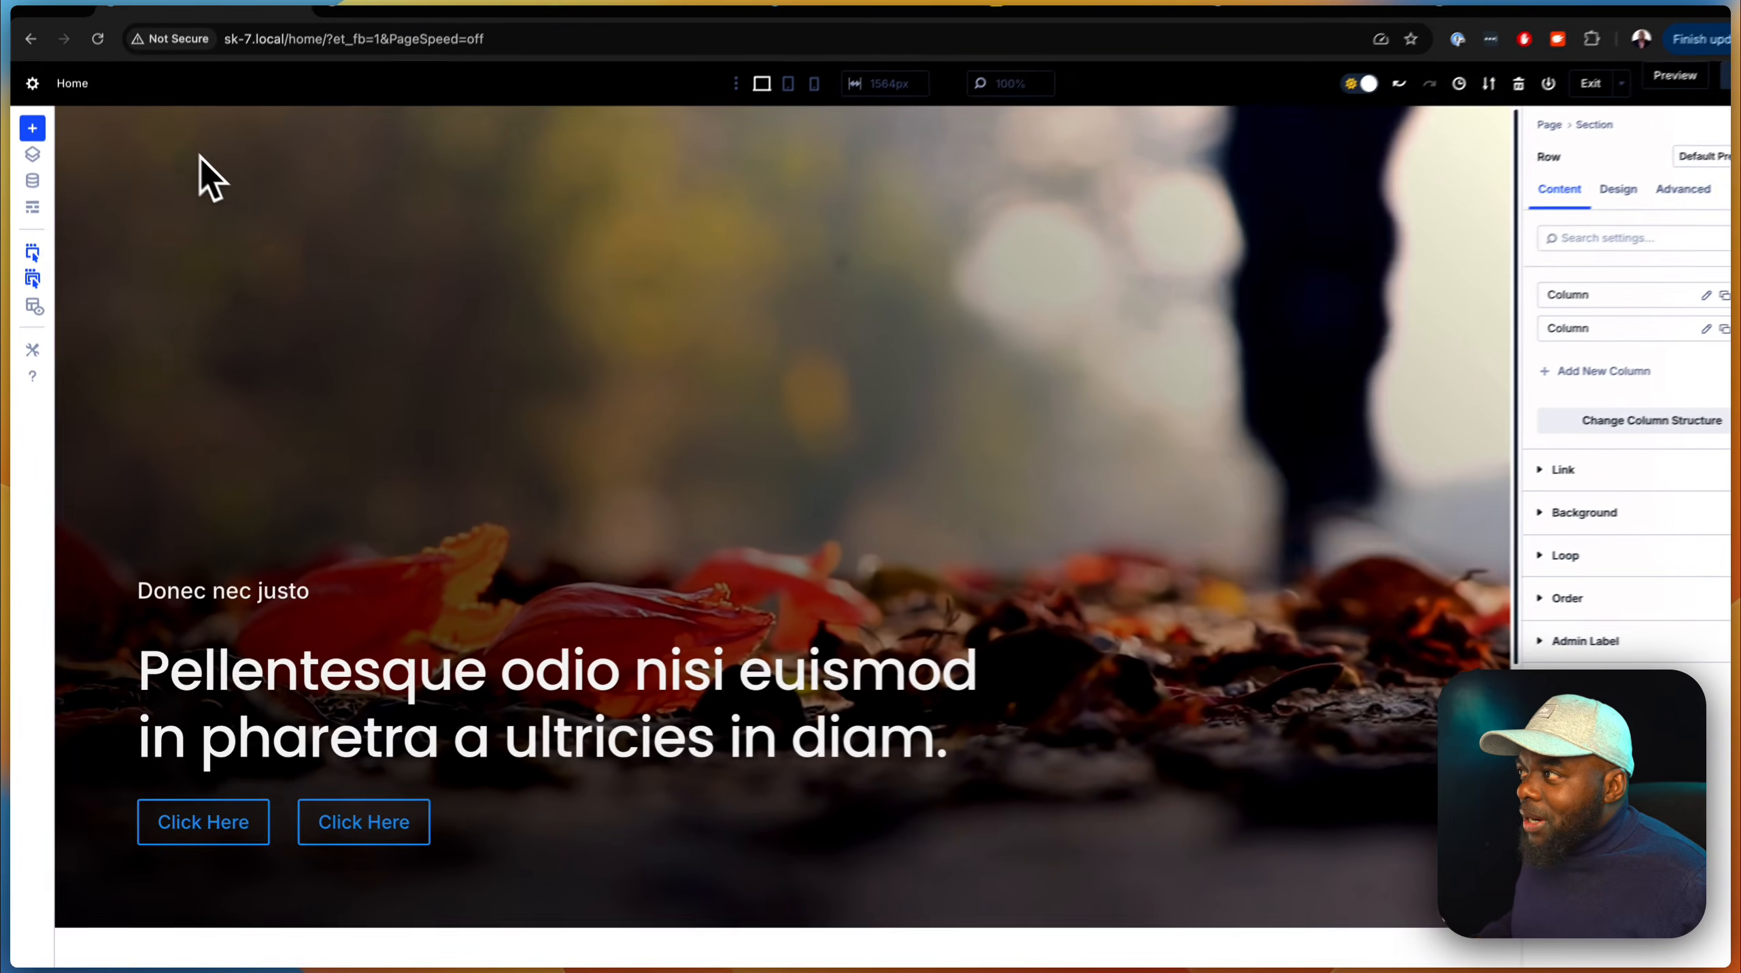
# Set the hero row column's horizontal and vertical gaps to 0 px
pyautogui.moveTo(144, 121)
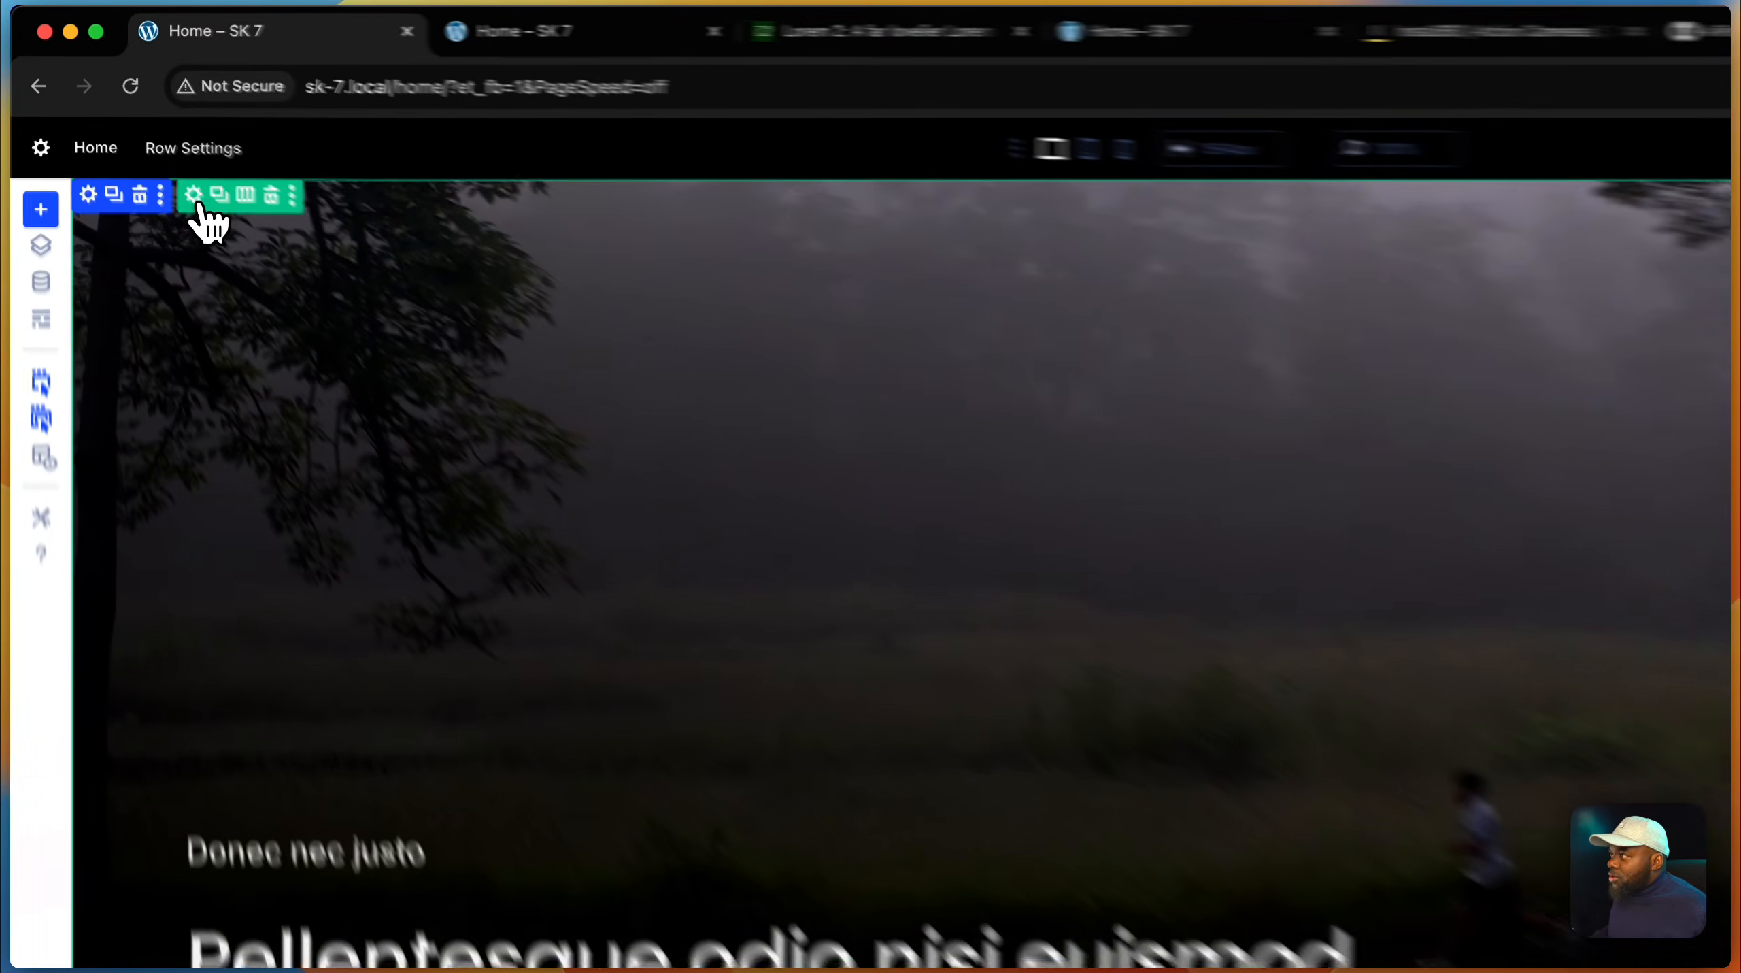
pyautogui.click(194, 198)
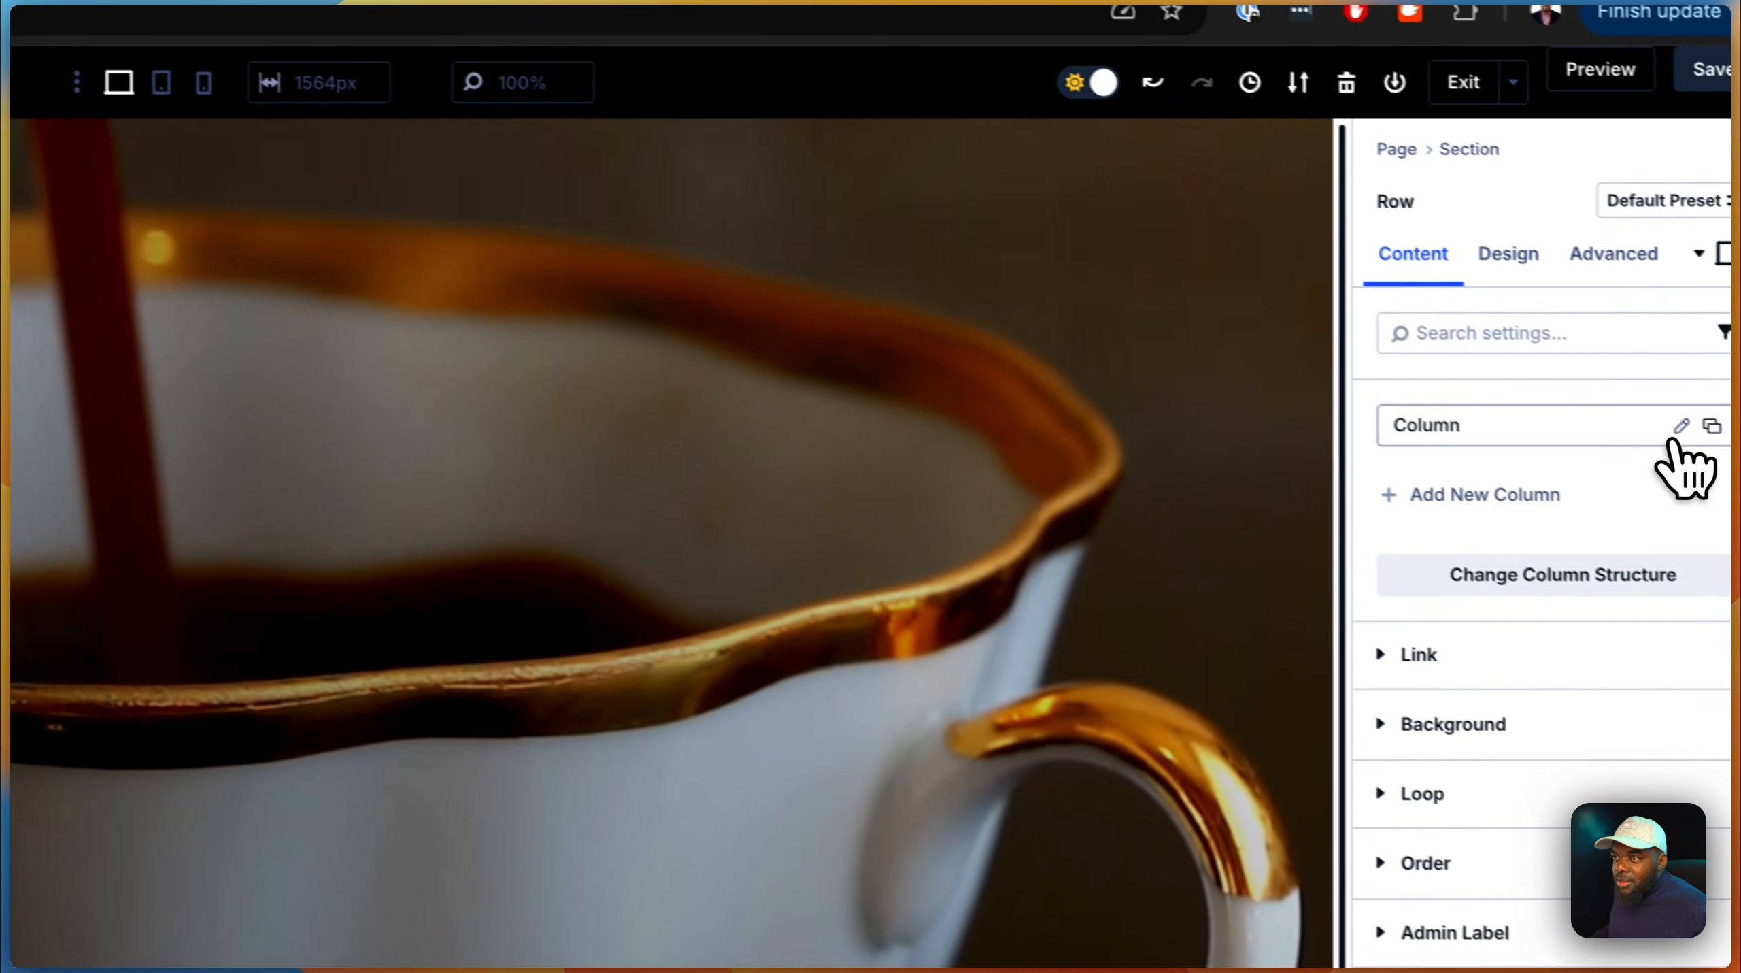
pyautogui.click(1680, 428)
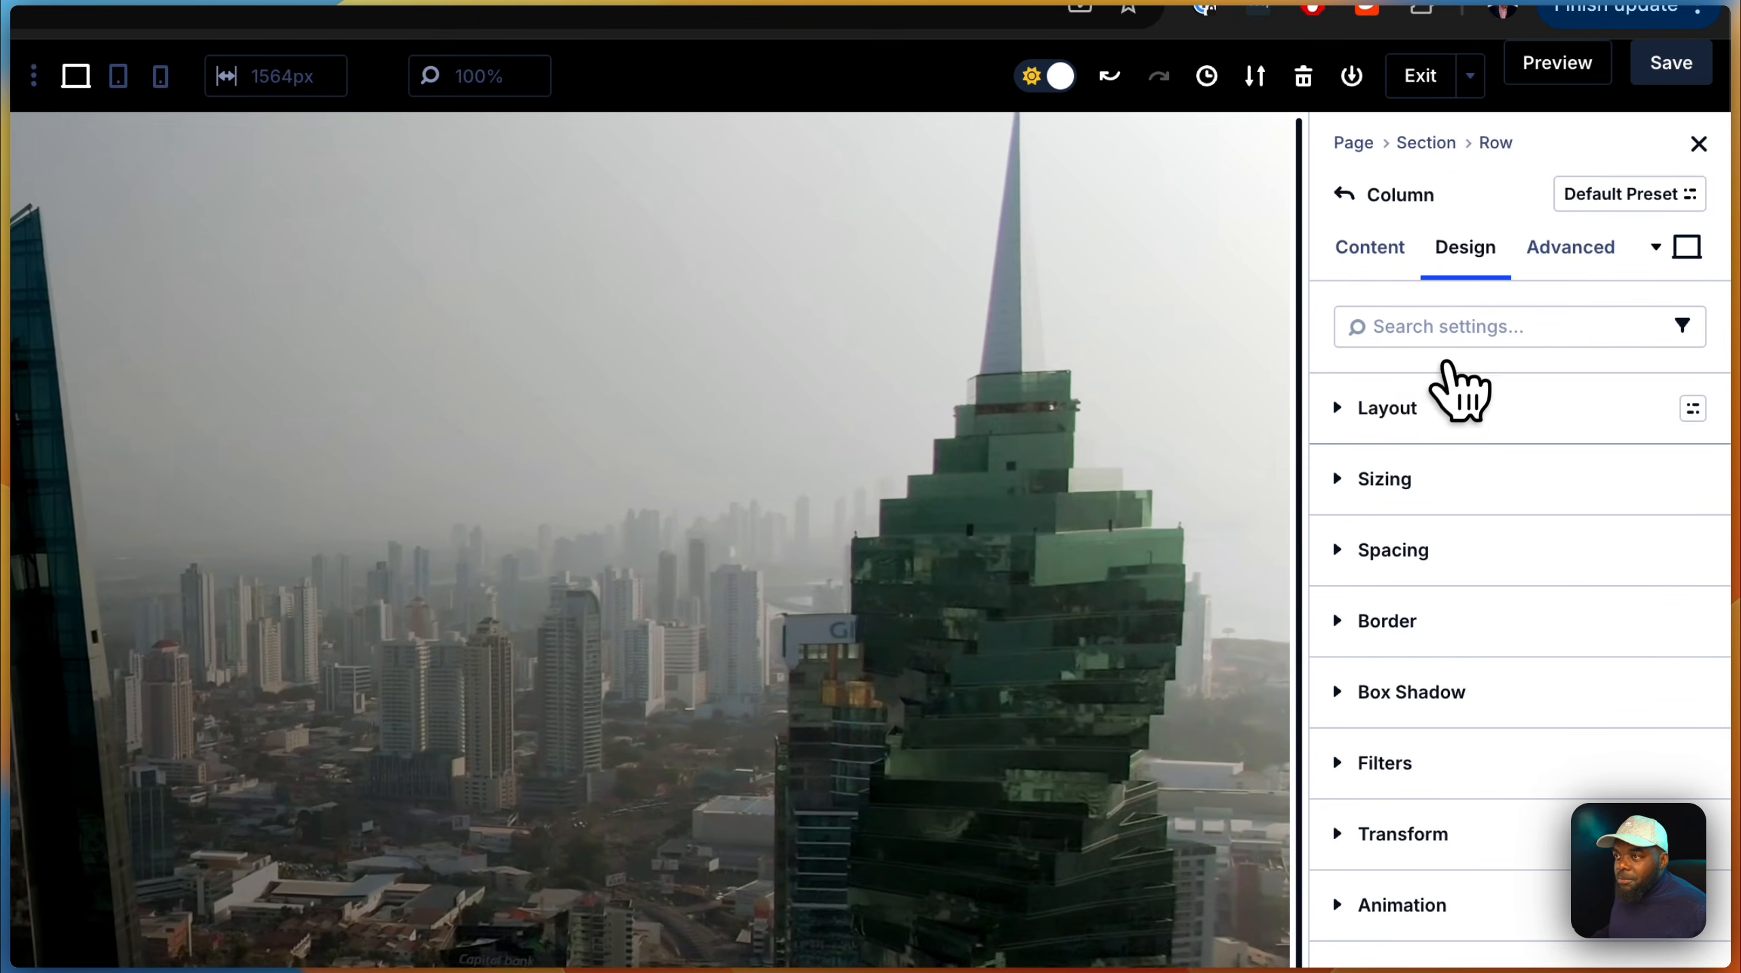
pyautogui.click(1430, 407)
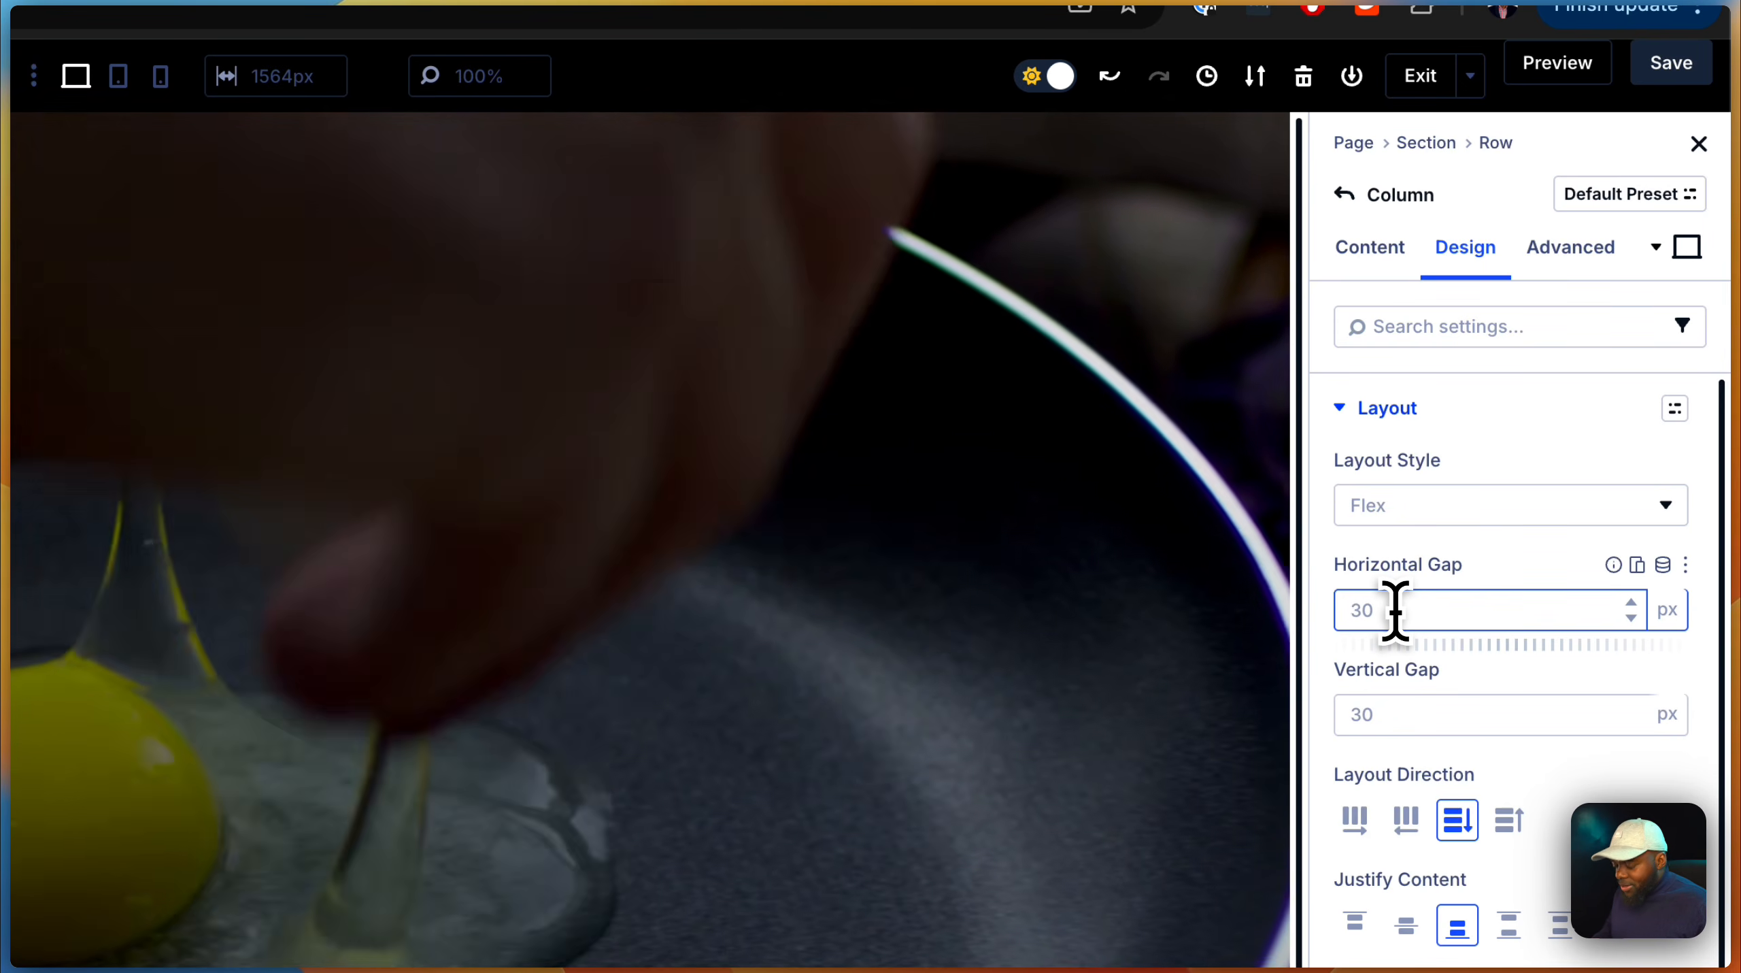
pyautogui.write('0')
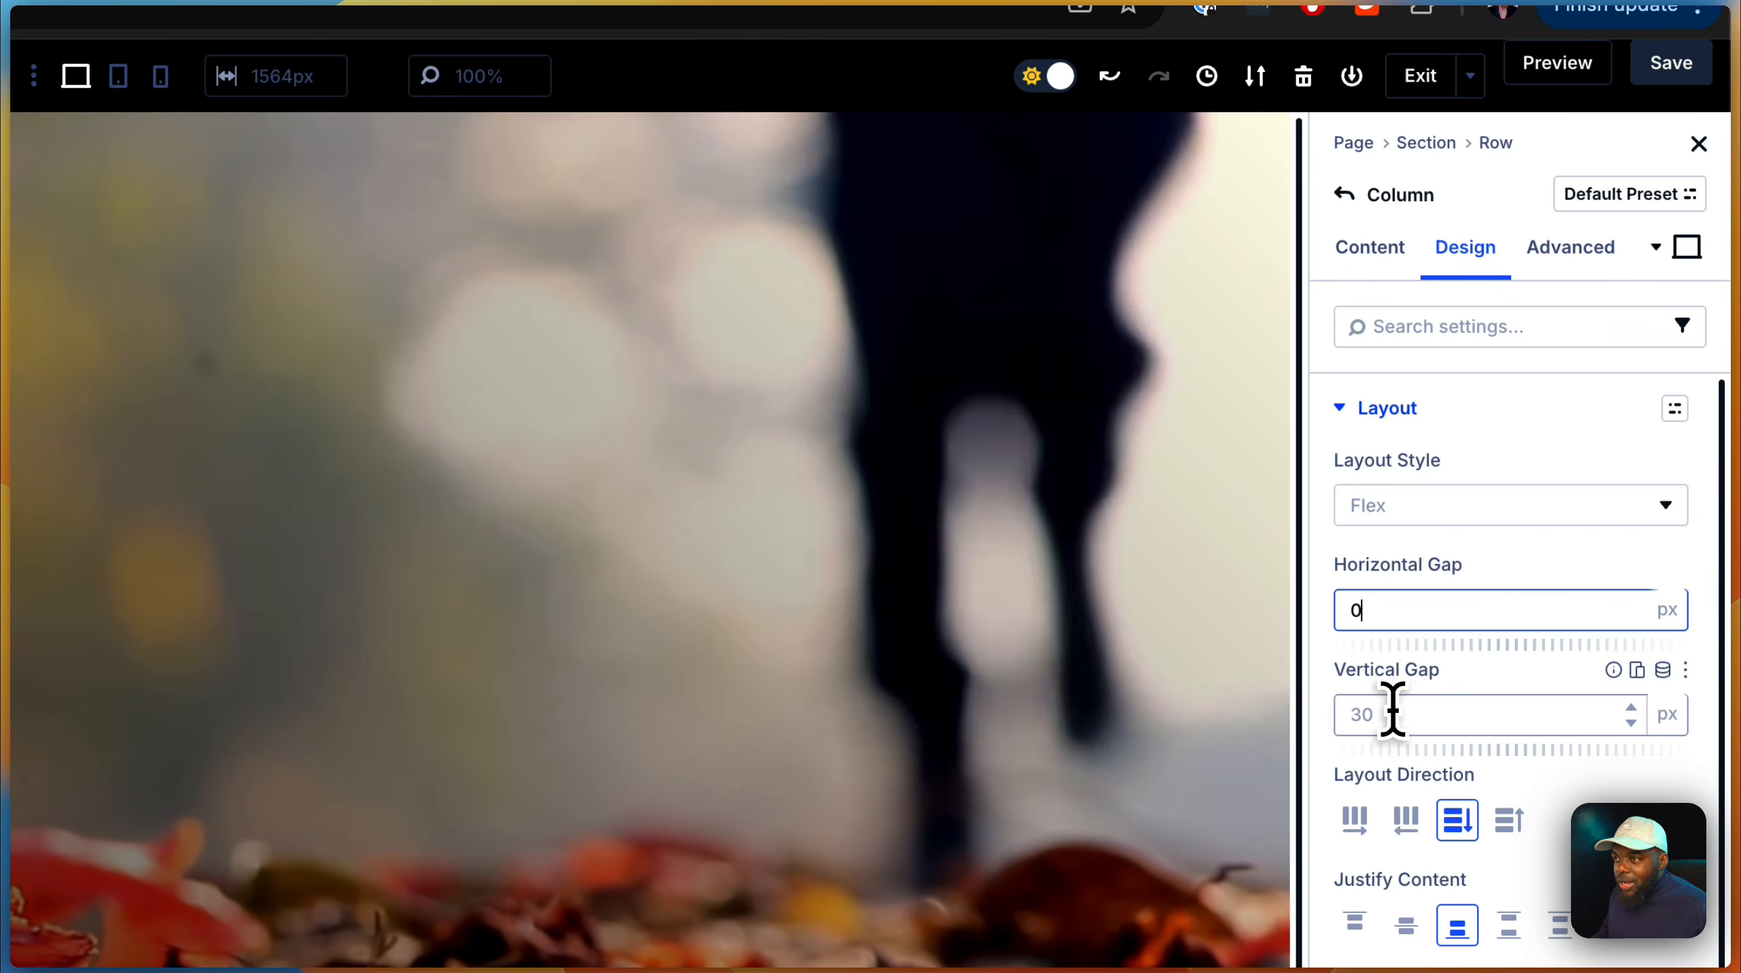
pyautogui.click(1392, 712)
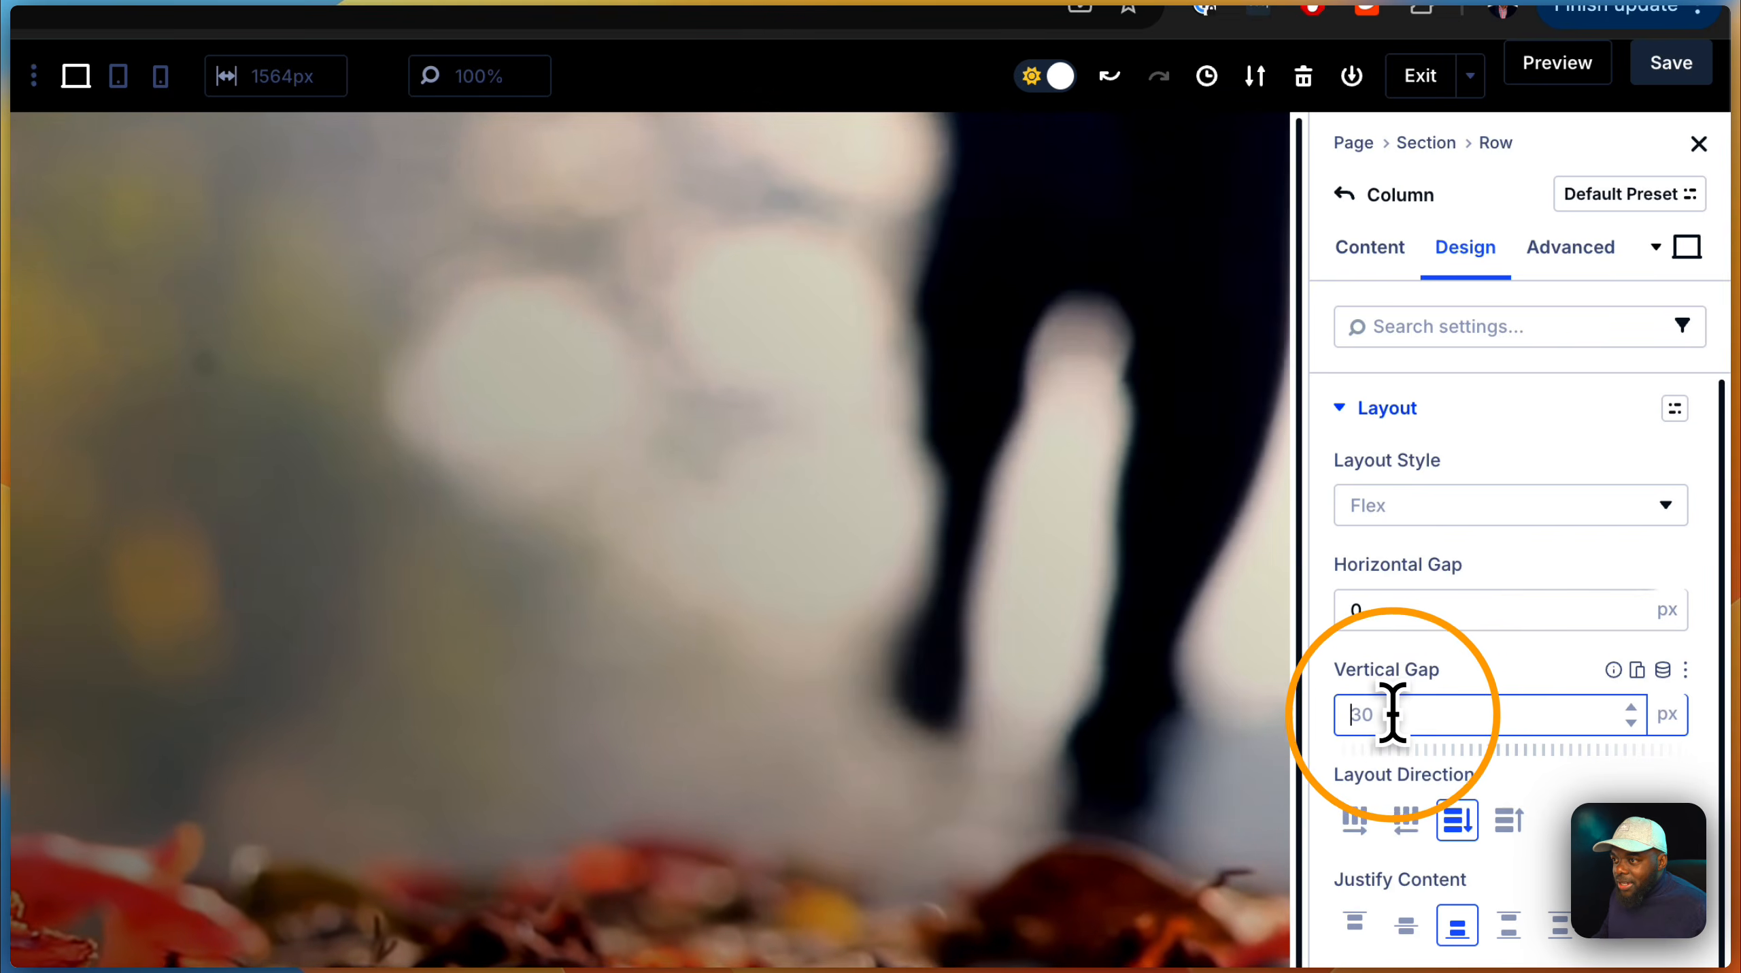
pyautogui.write('0')
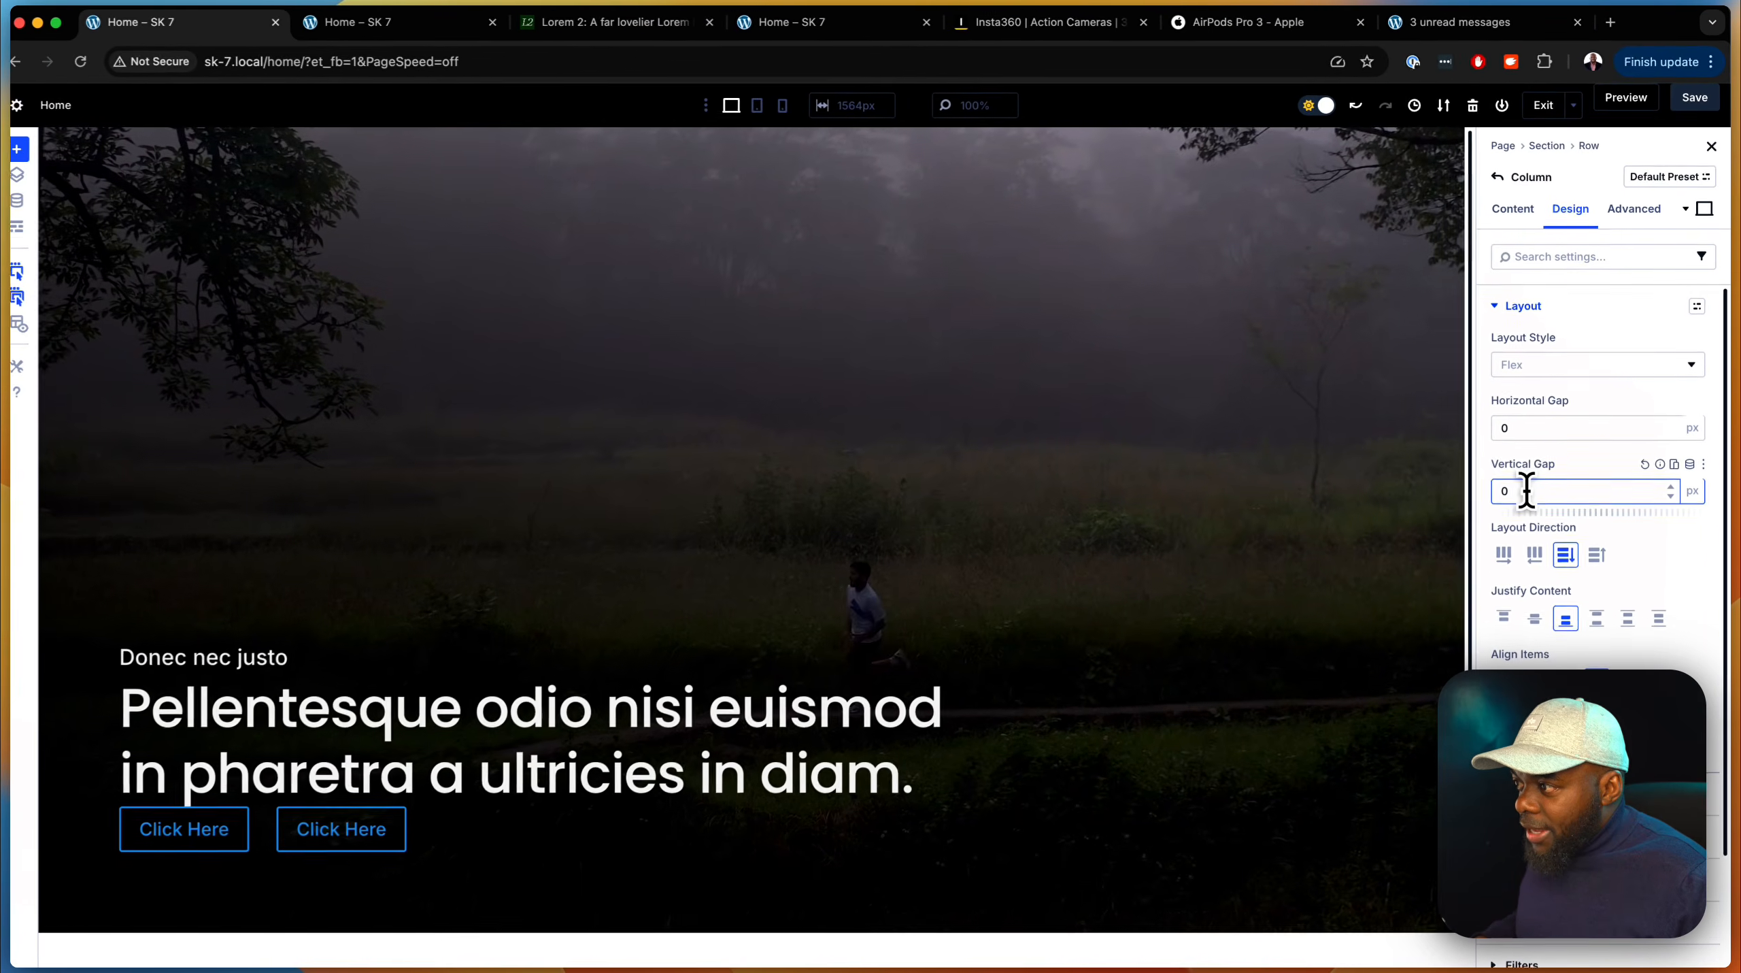
pyautogui.scroll(-3, 960, 586)
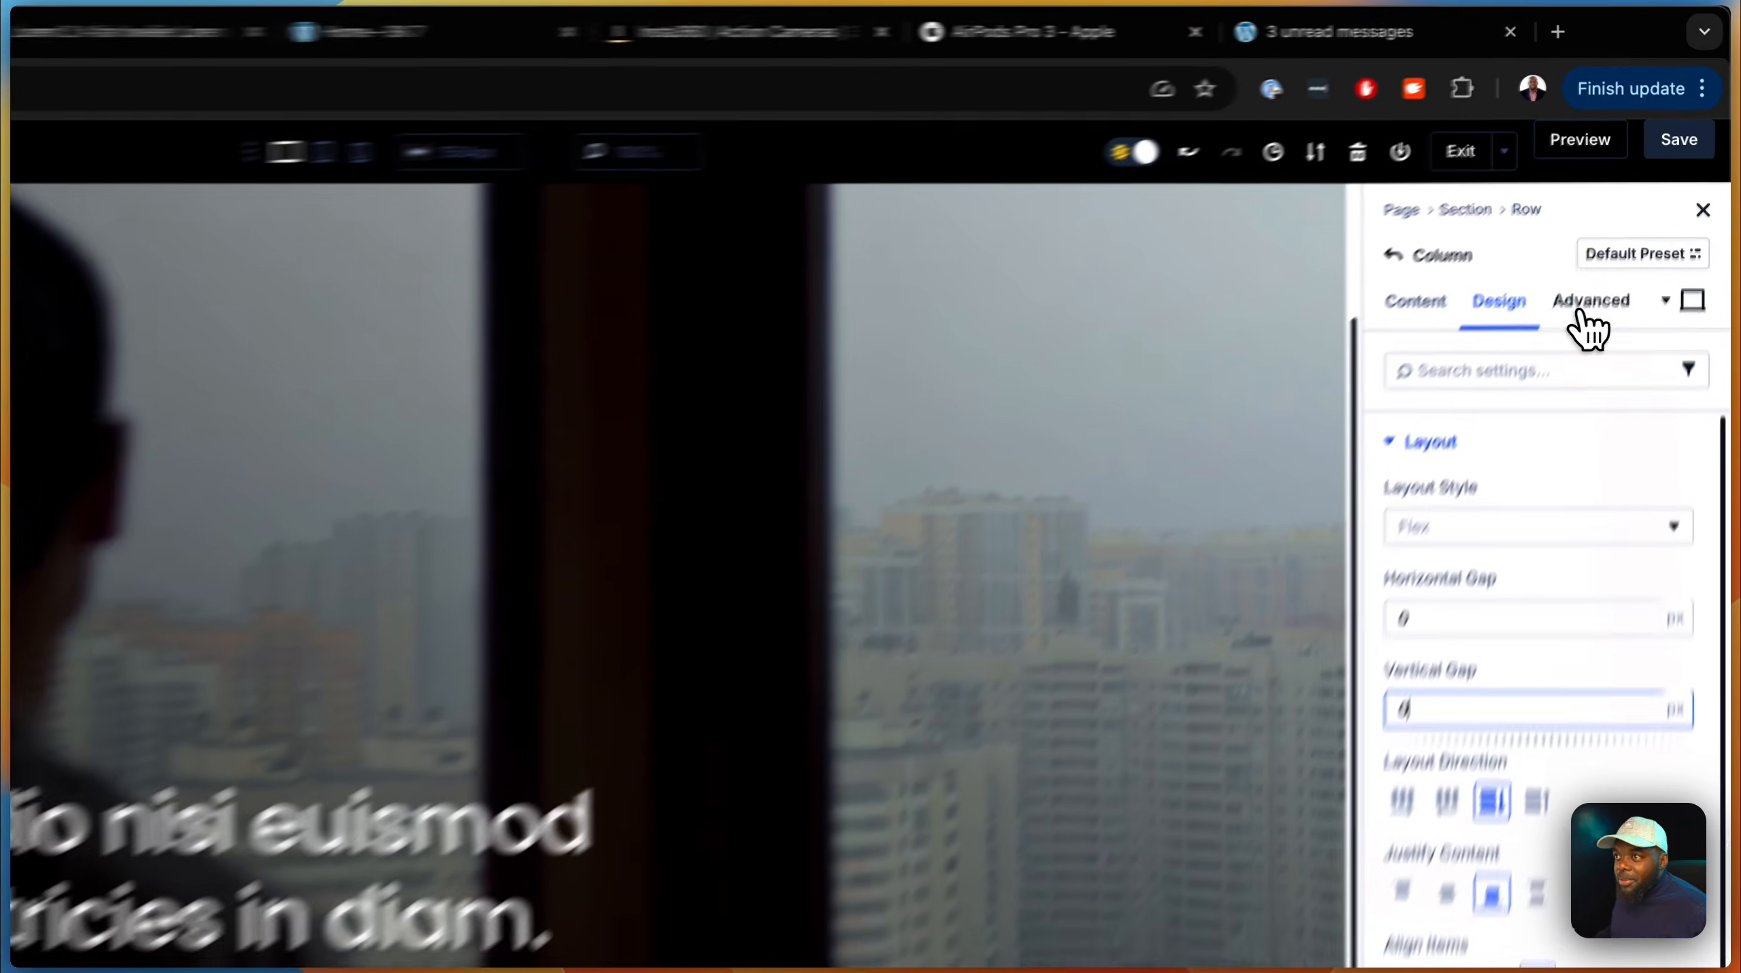
# Examine the class value in the hero column's CSS Class attribute and close the Edit Attribute dialog
pyautogui.click(1633, 209)
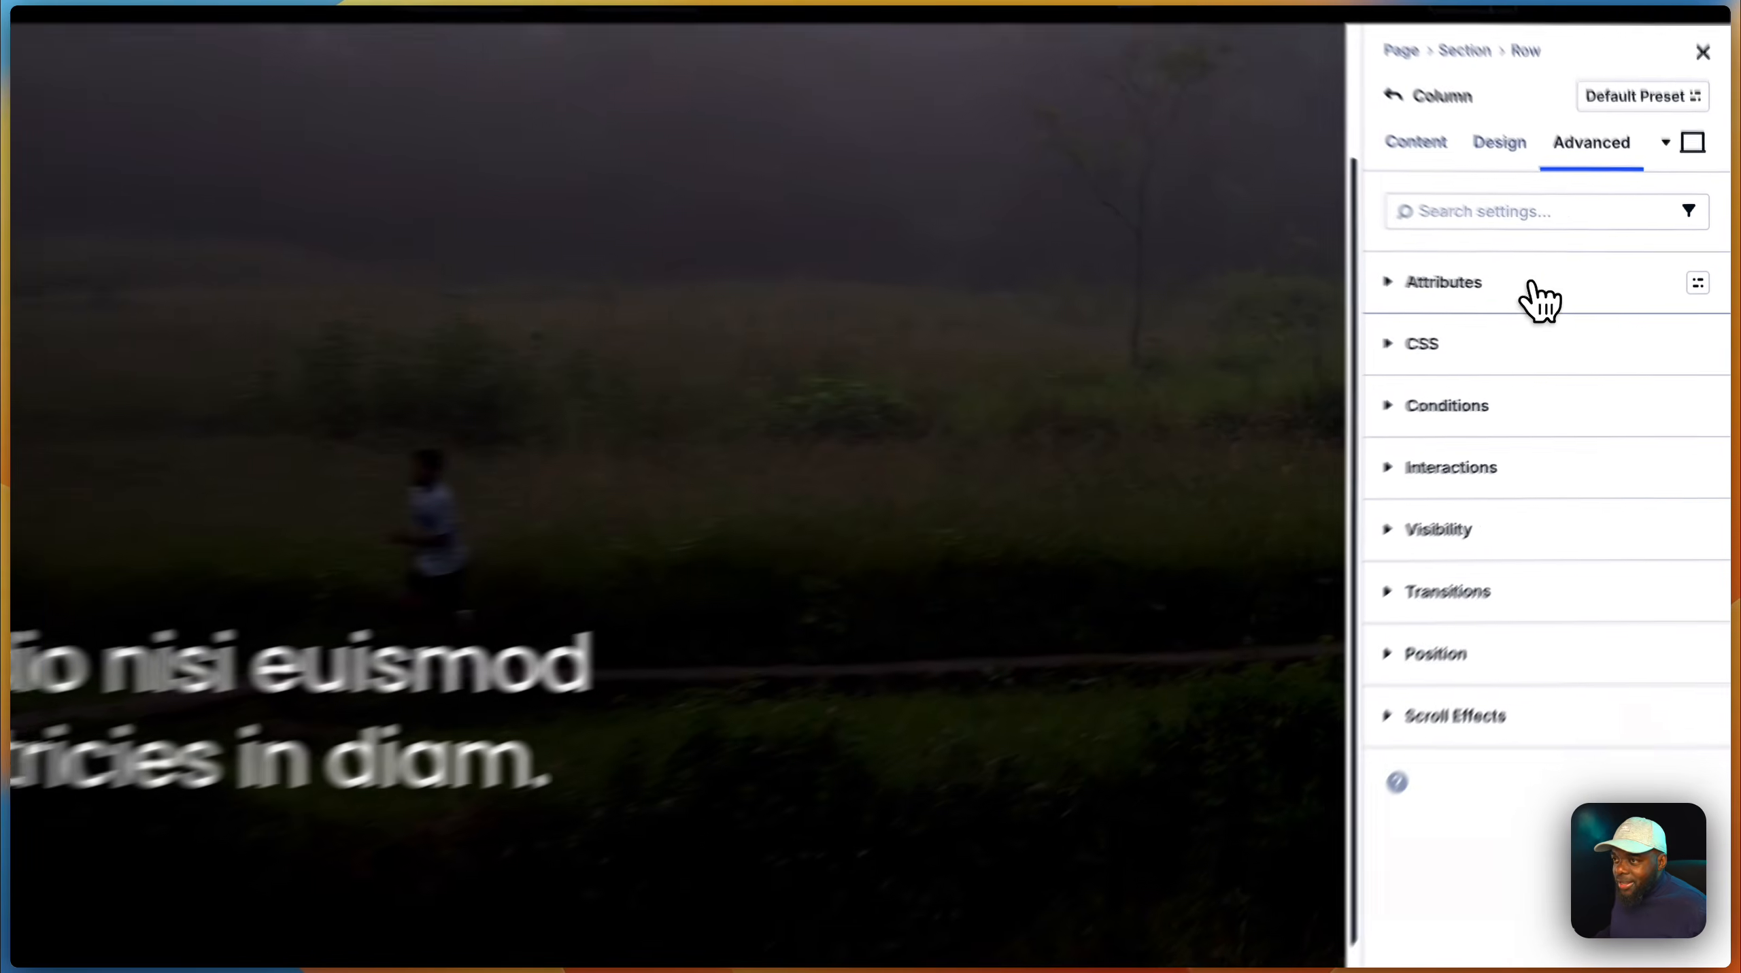
pyautogui.click(1596, 309)
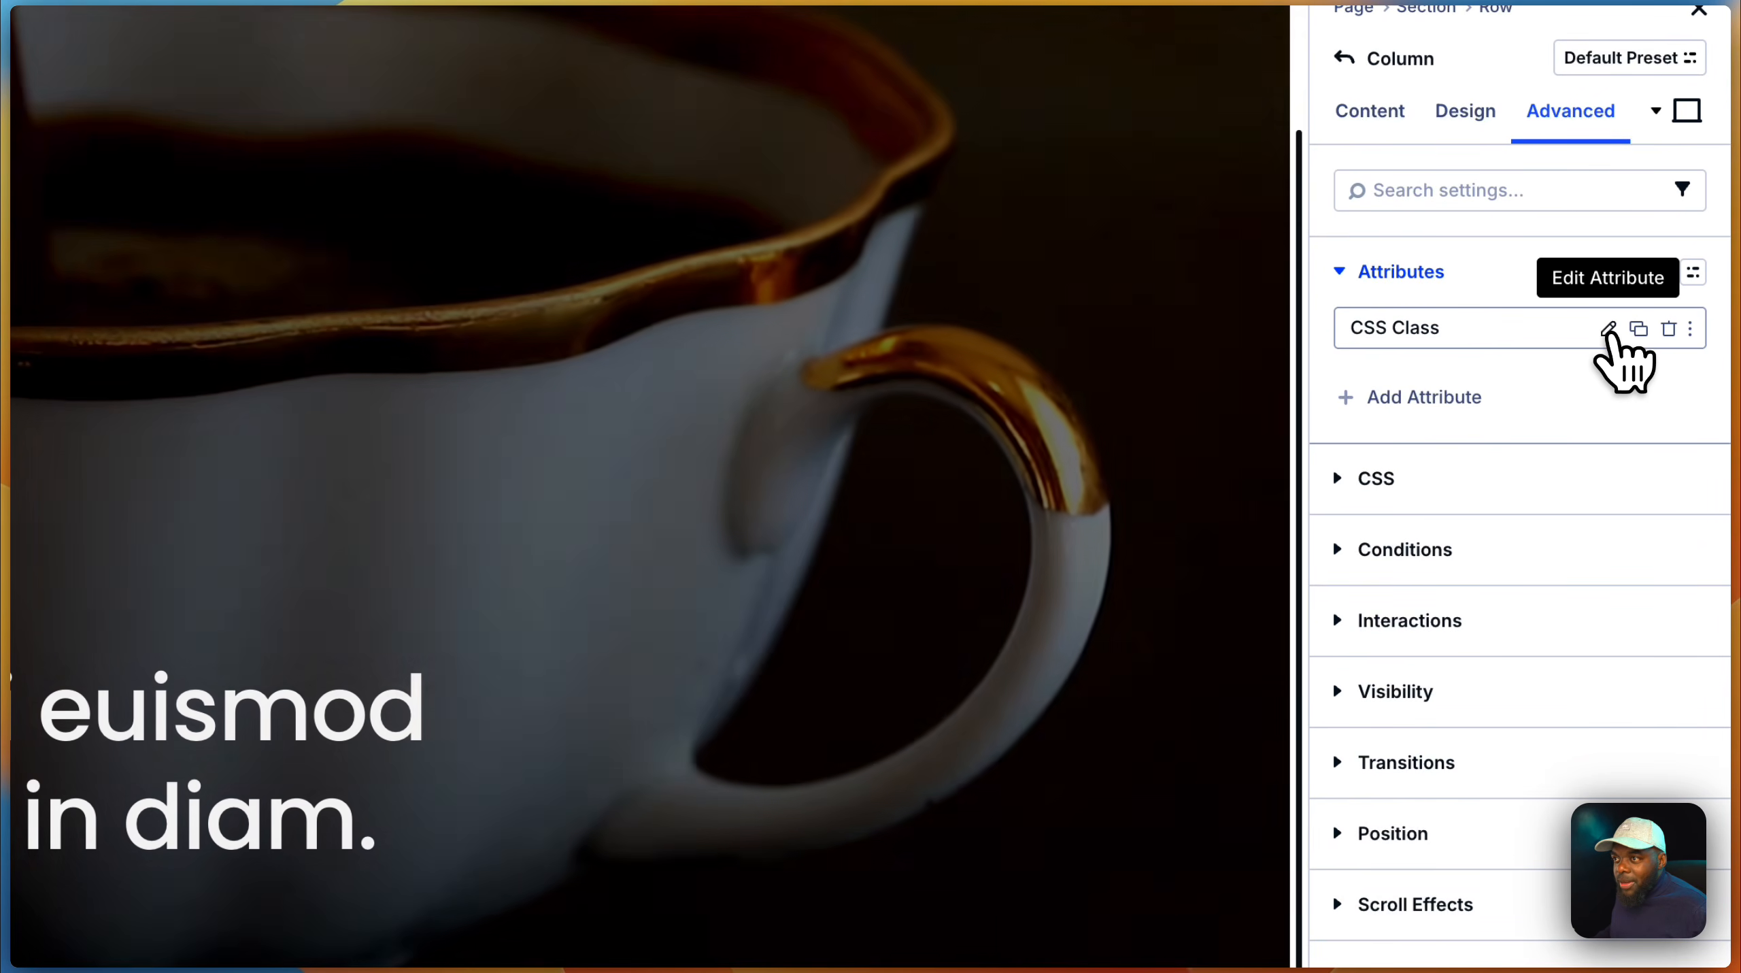
pyautogui.click(1608, 330)
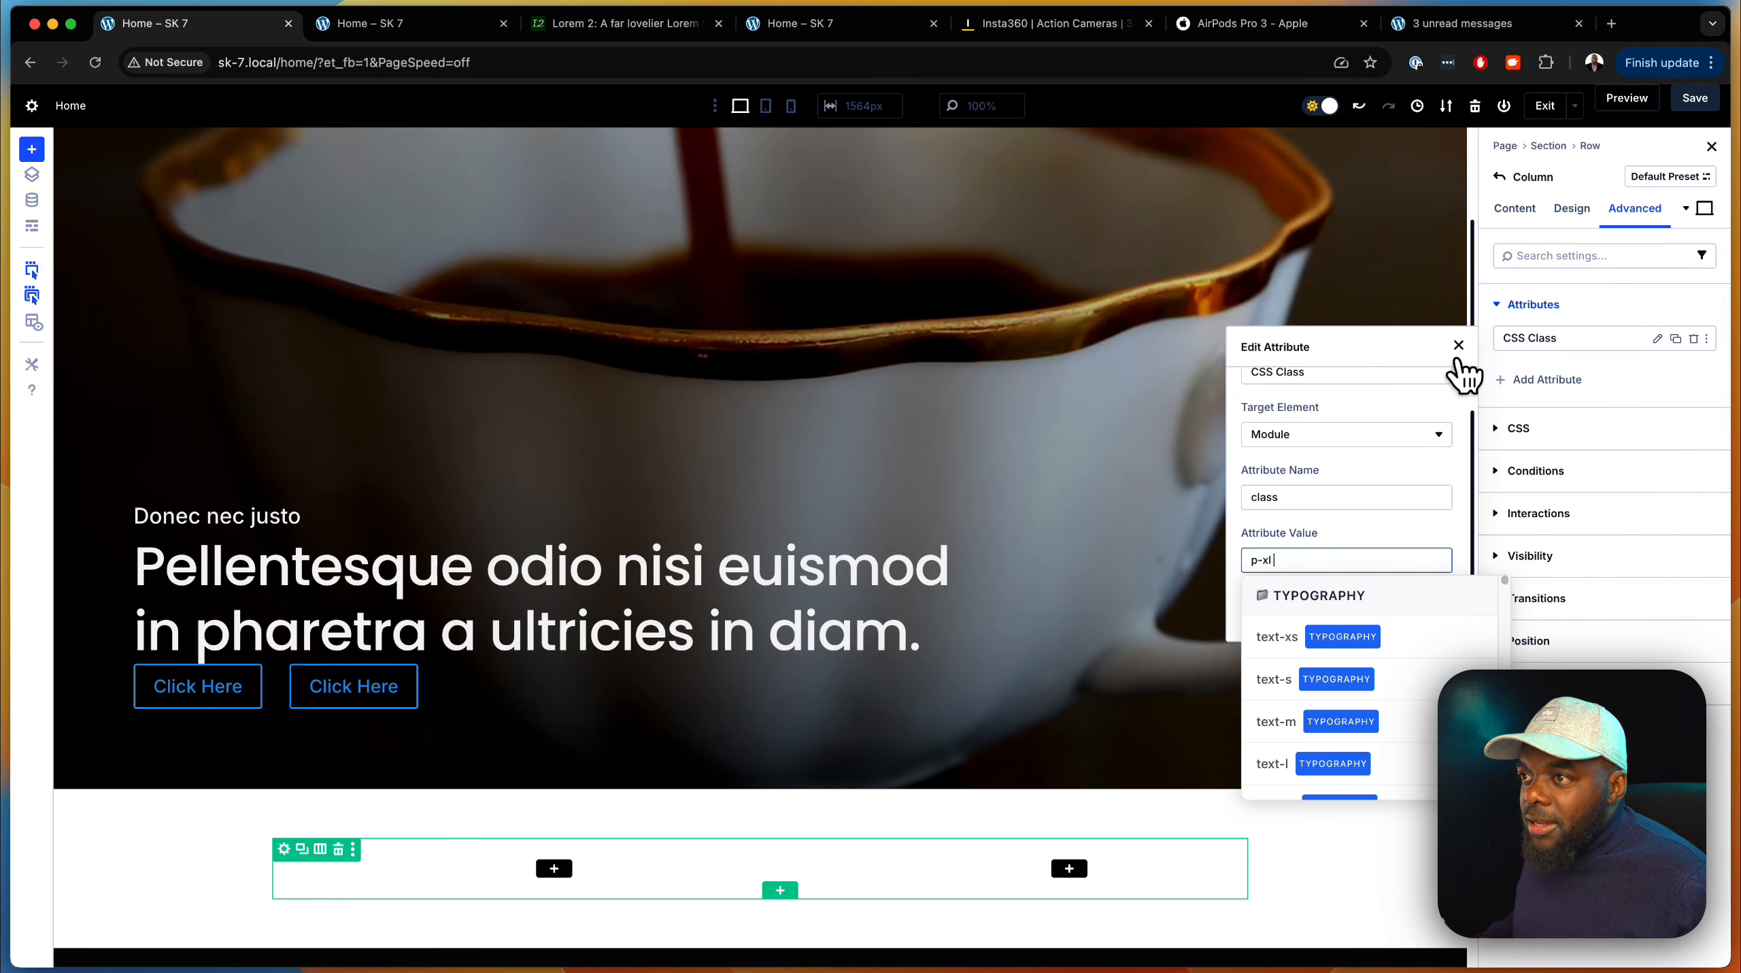
pyautogui.click(1458, 348)
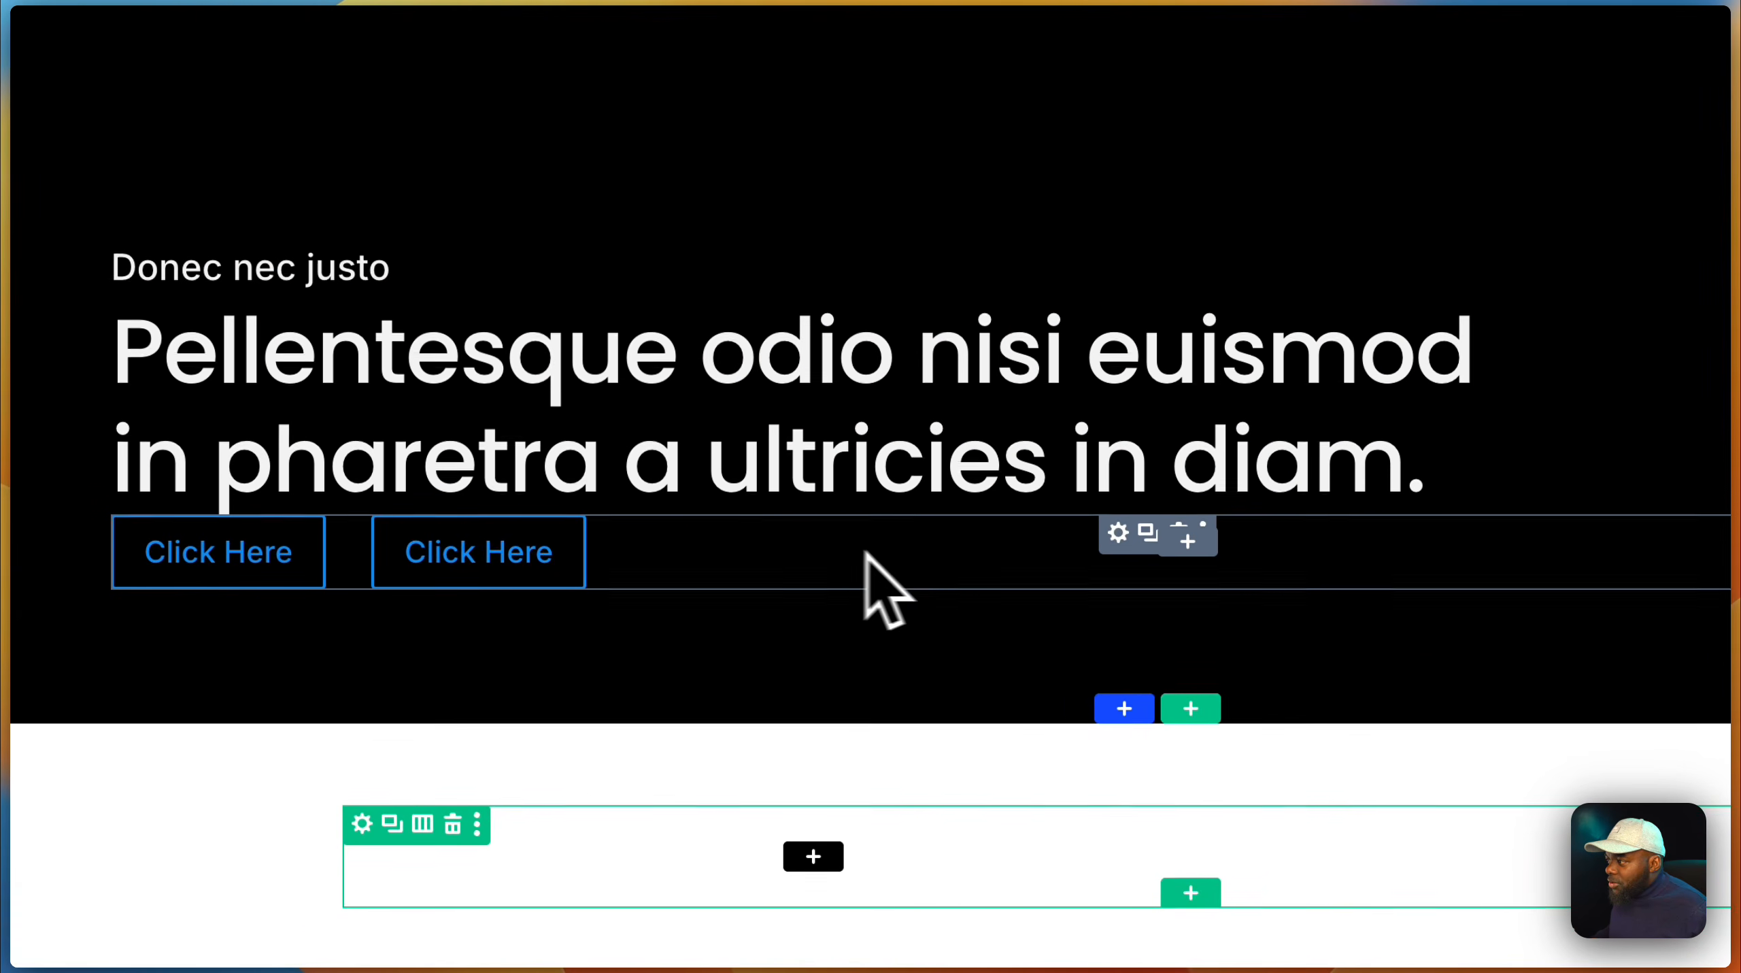
# Add an attribute to the button group with admin label "CSS Class", name "class" and value mt-m
pyautogui.click(1121, 530)
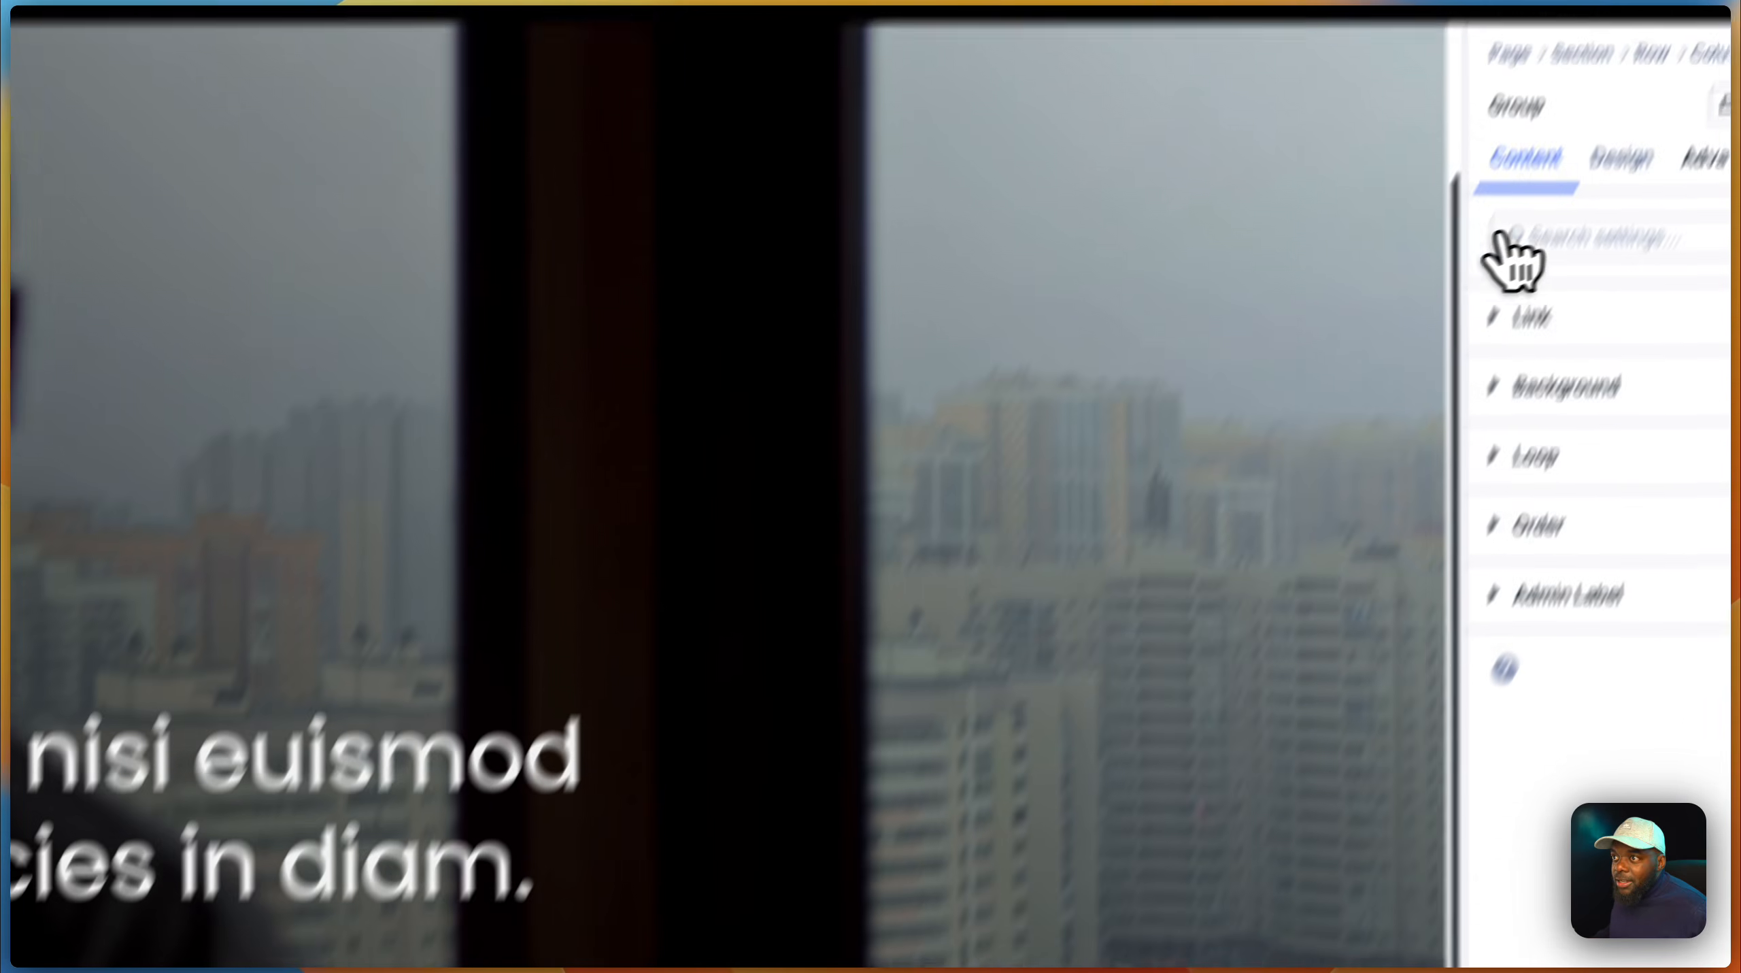
pyautogui.click(1579, 311)
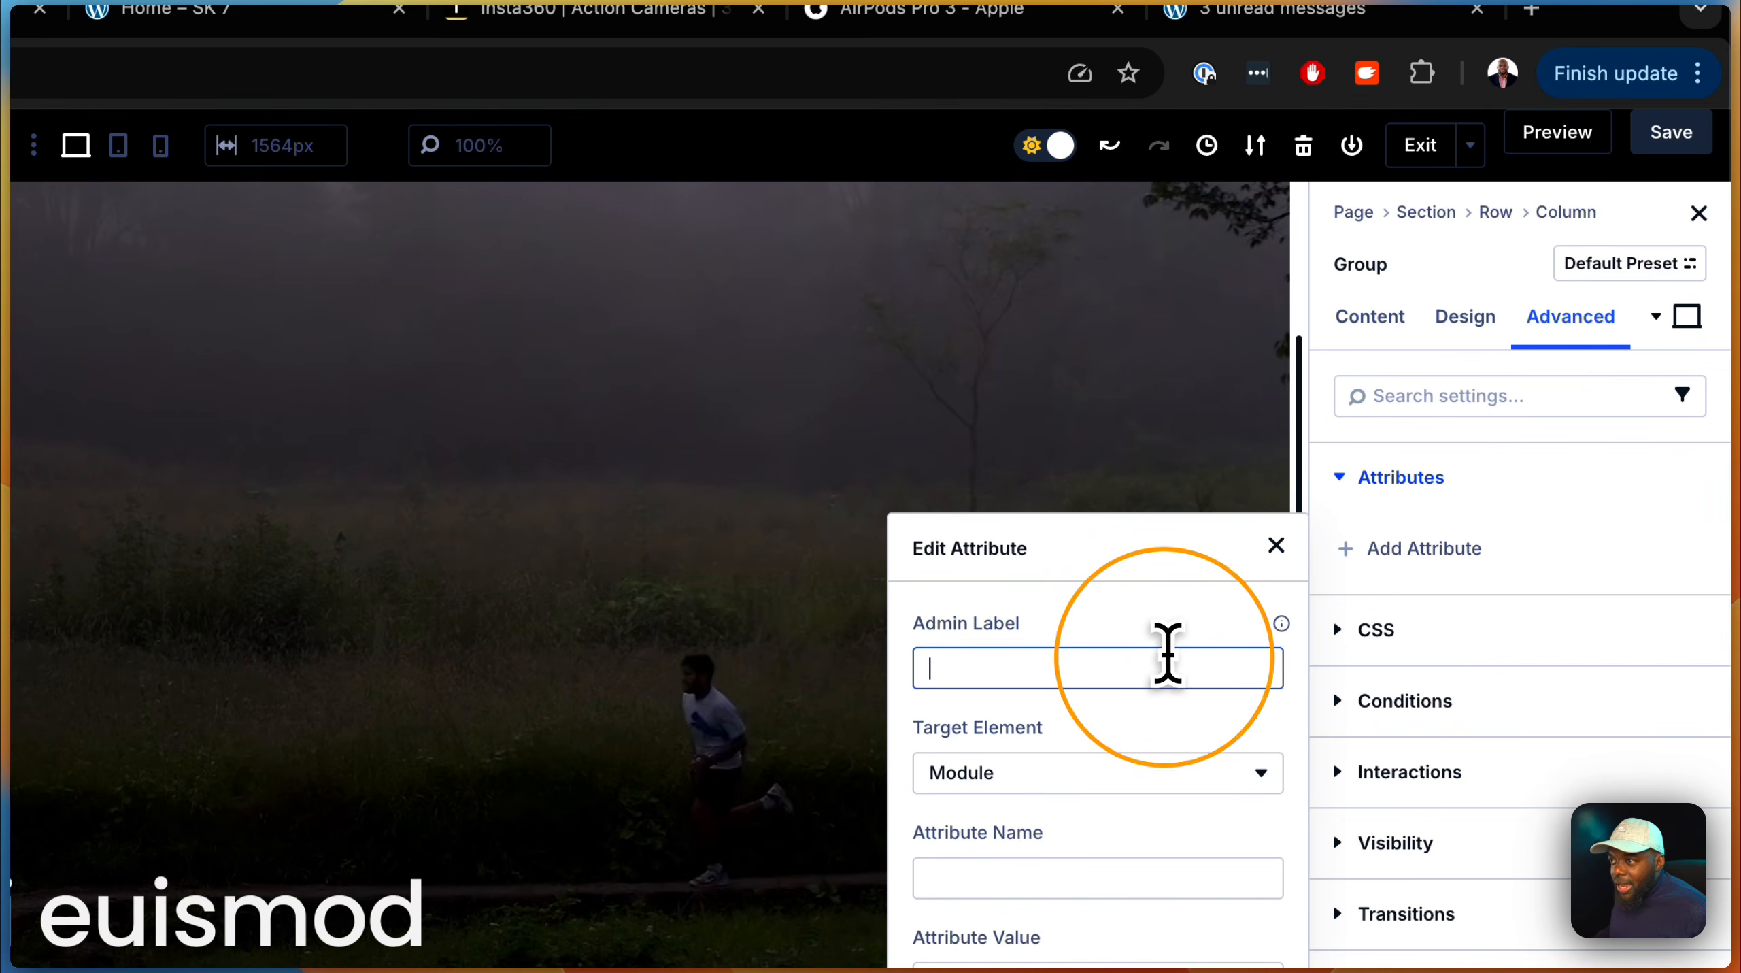
pyautogui.write('CSS Class')
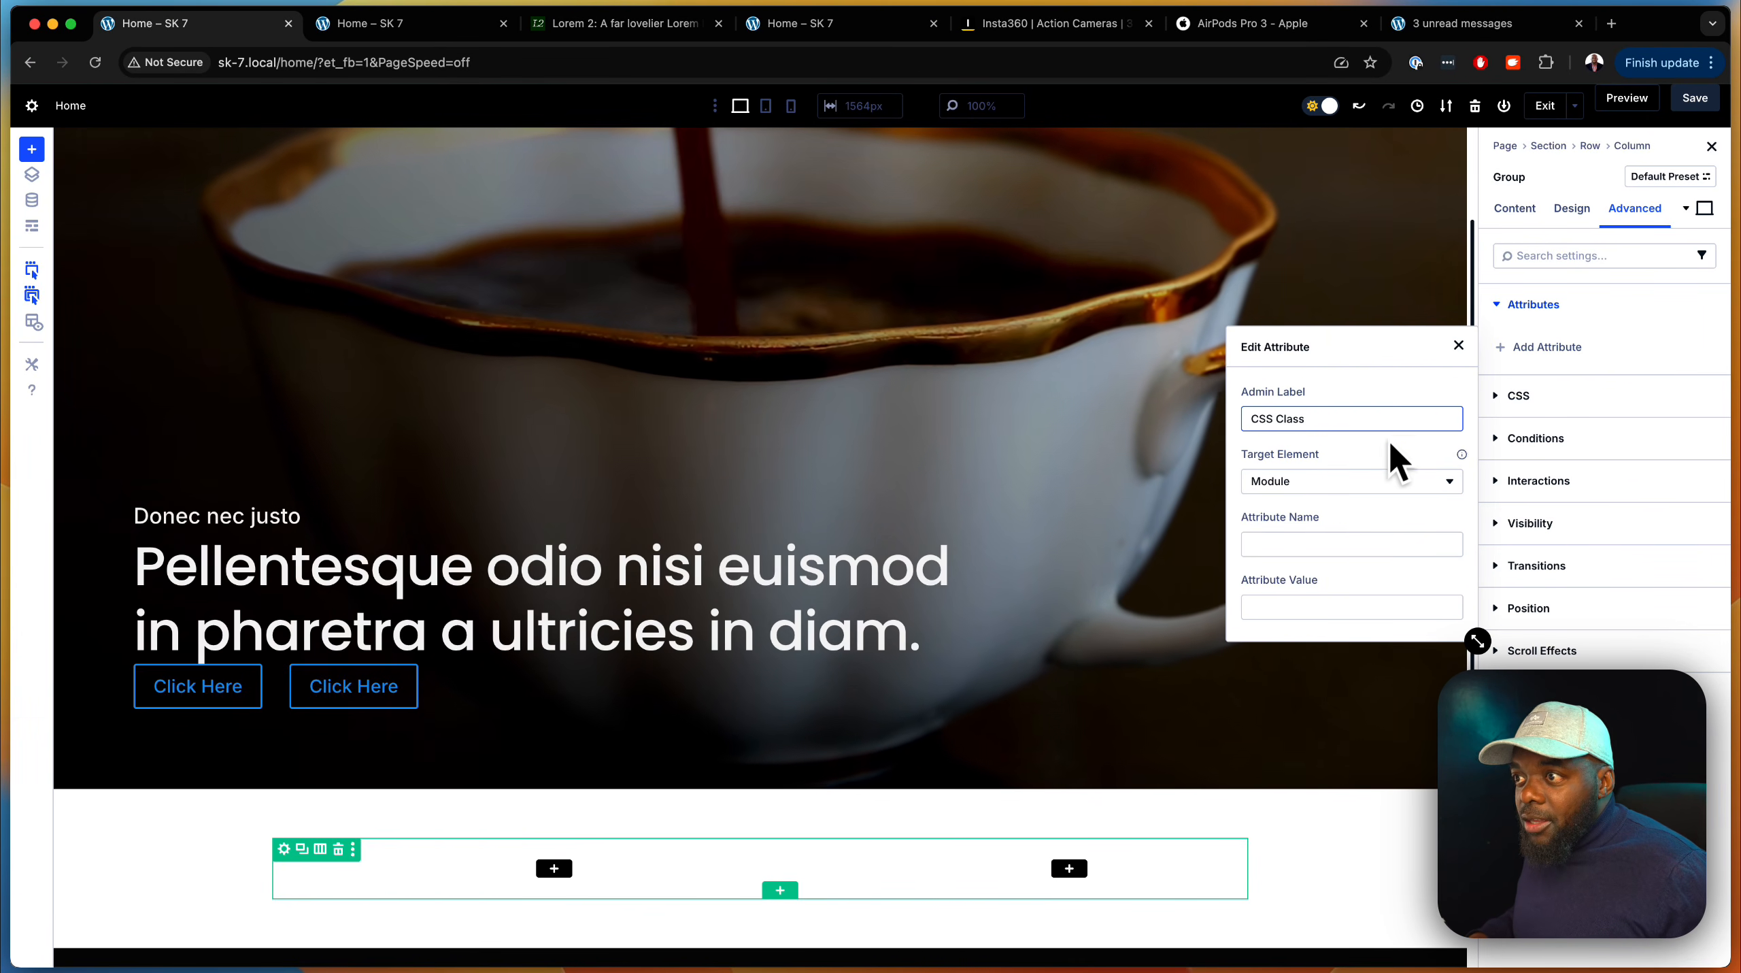
pyautogui.click(1338, 544)
pyautogui.write('cl')
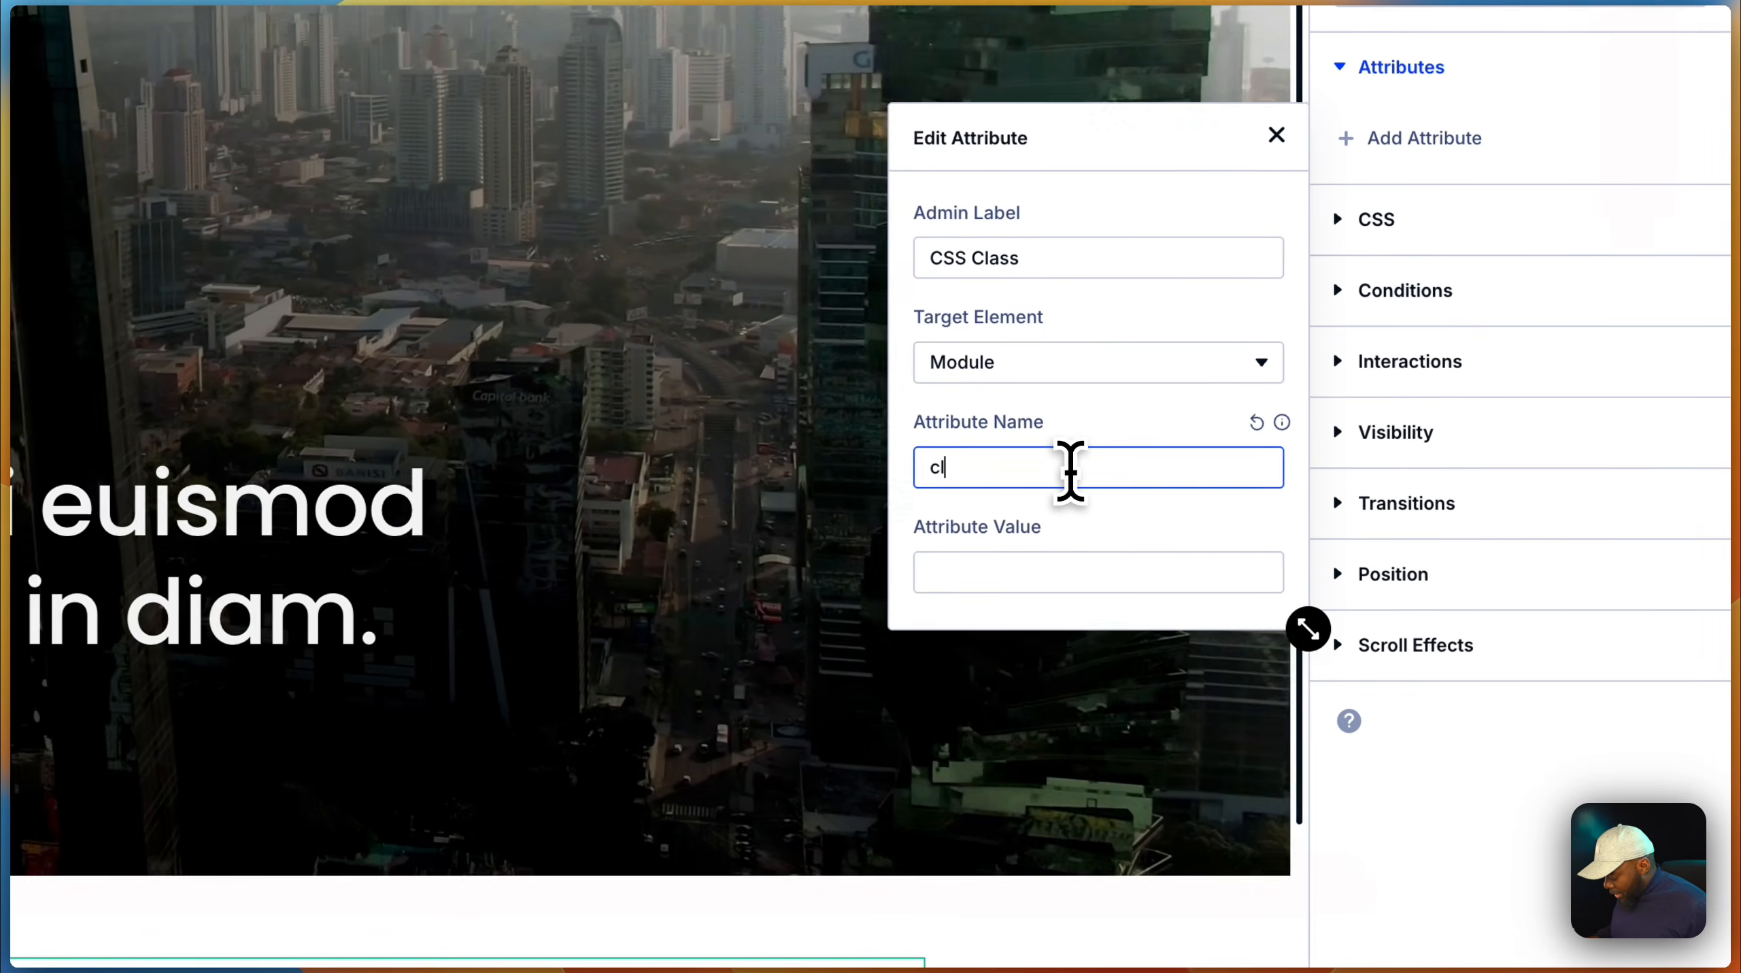
pyautogui.write('ass')
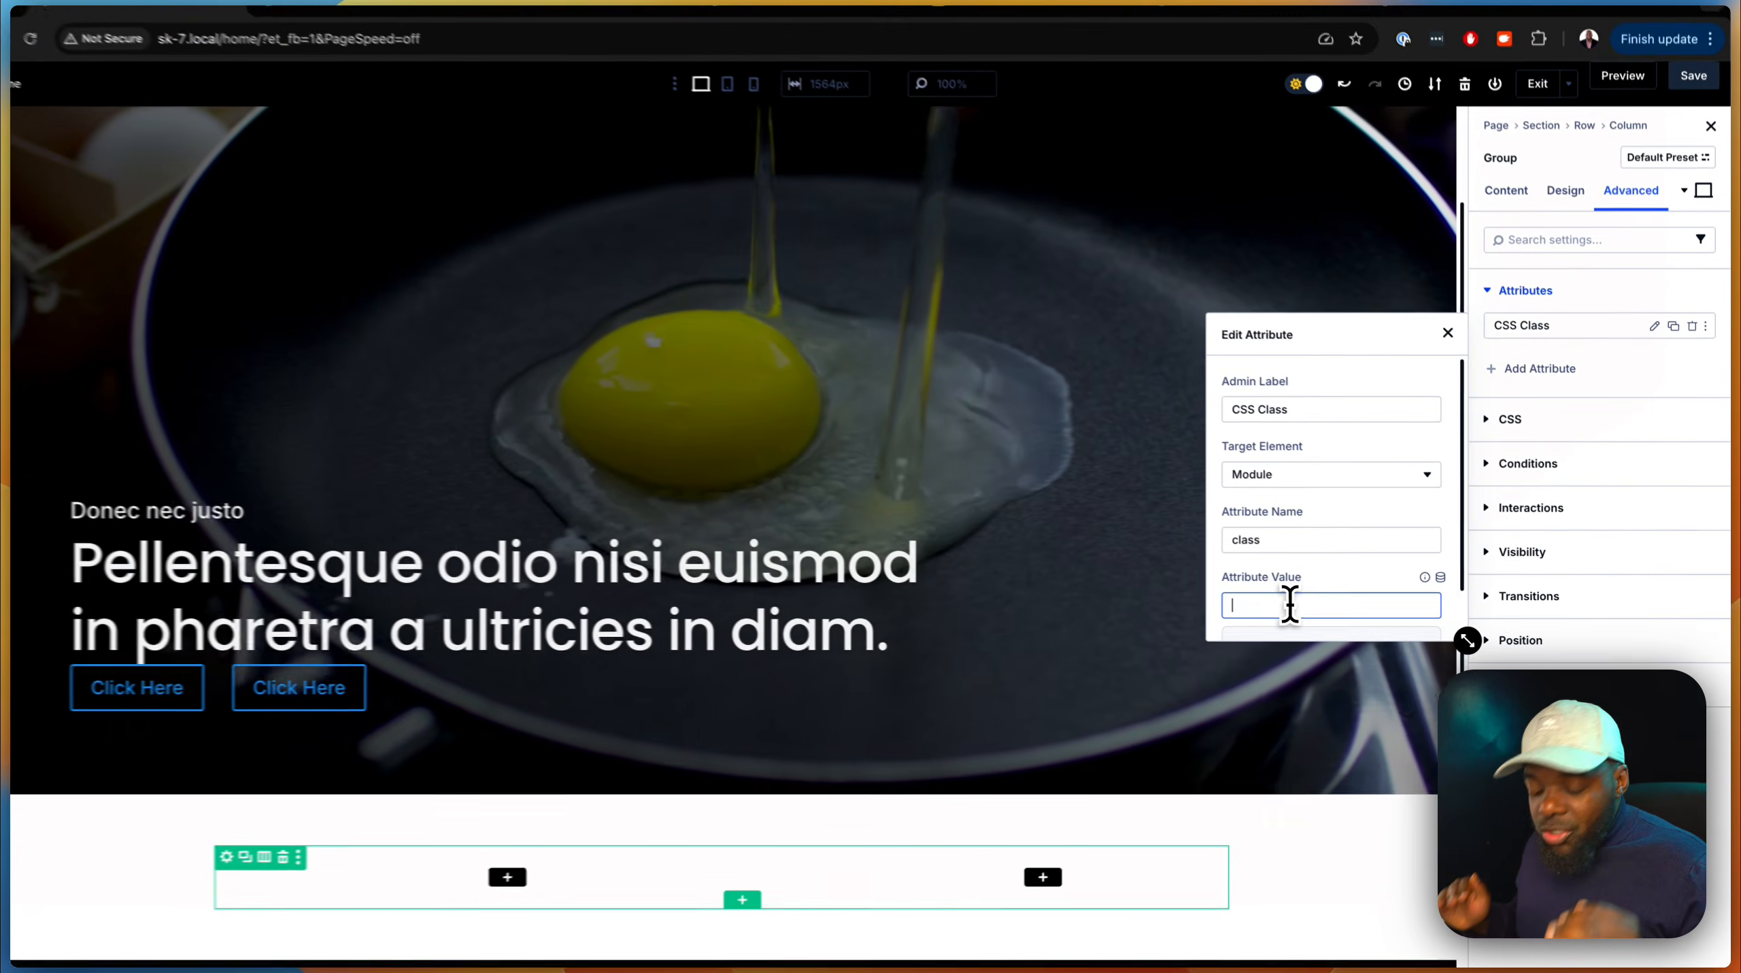
pyautogui.write('mt-s')
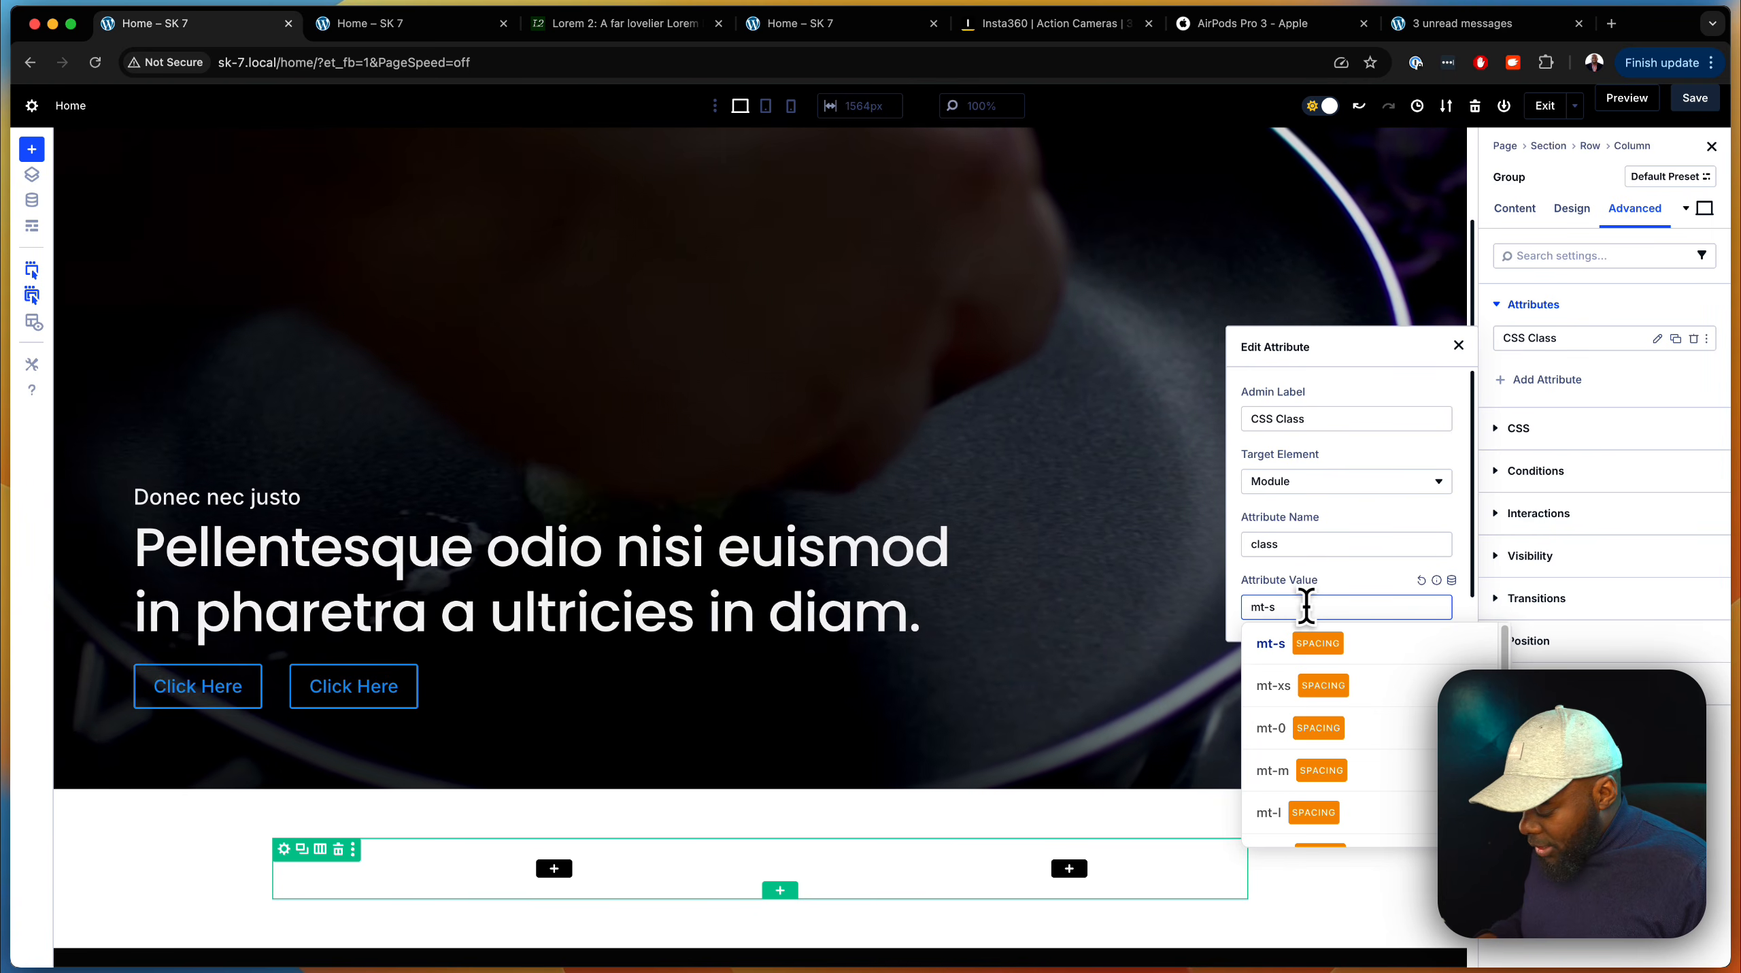
pyautogui.press('BackSpace')
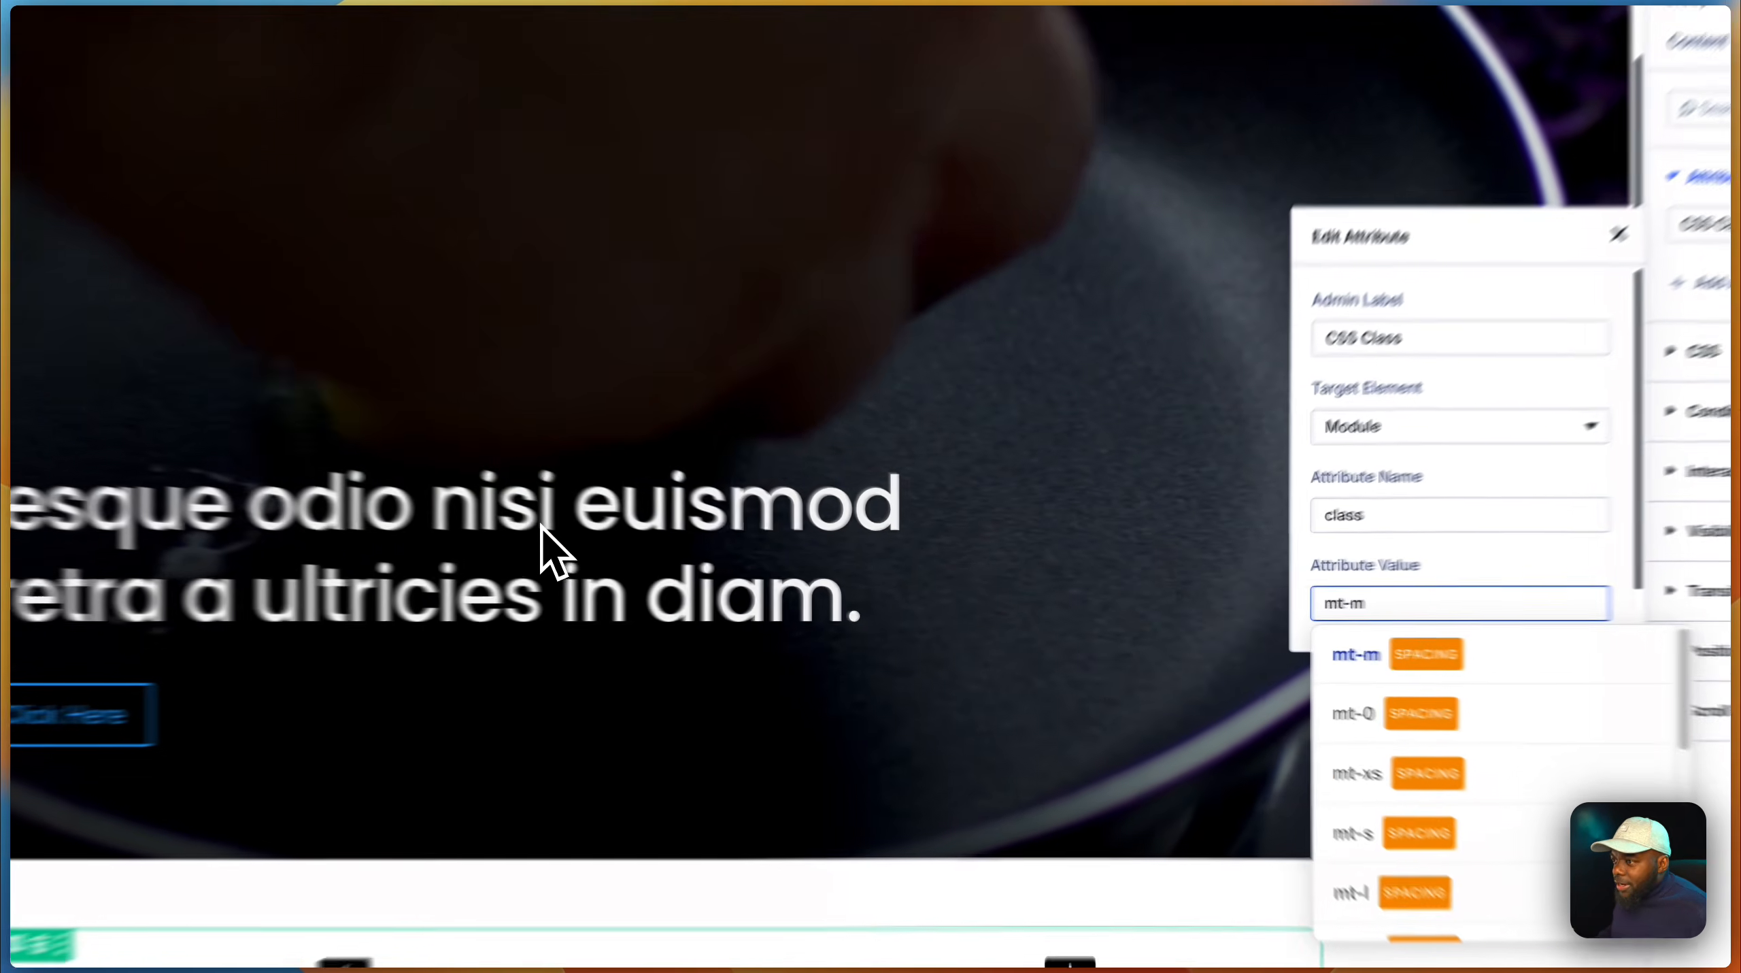
# Append the mt-s class to the large heading text's existing CSS Class attribute value and save the page
pyautogui.click(698, 549)
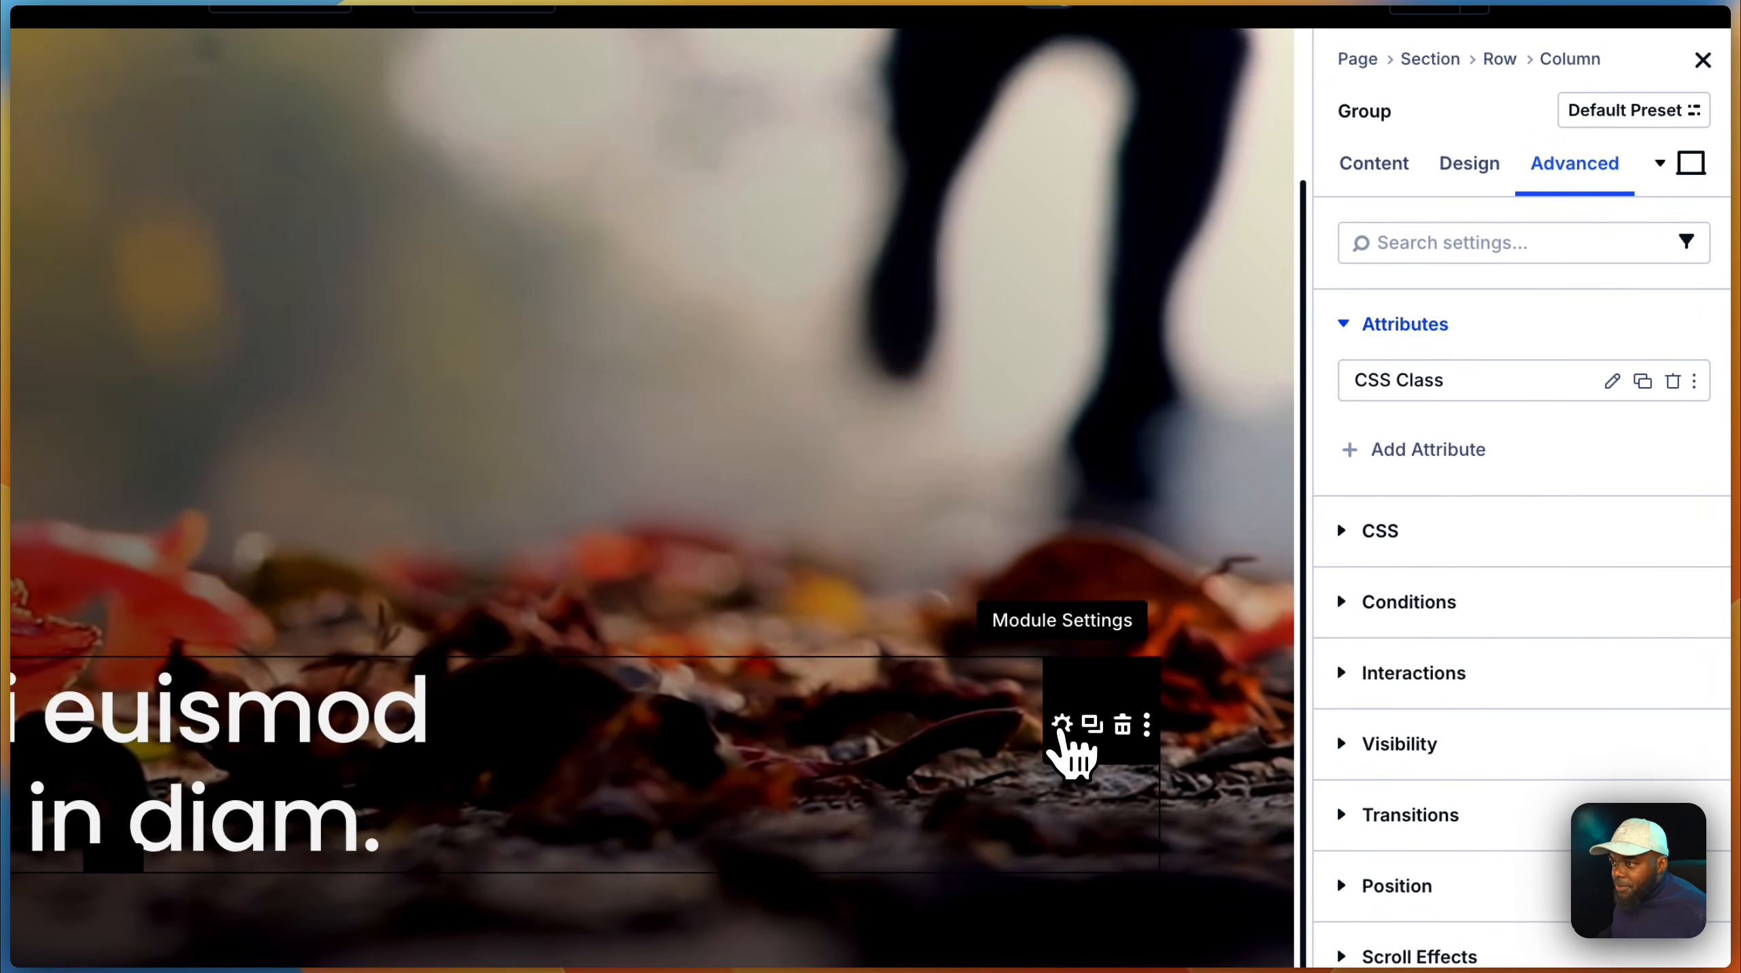
pyautogui.click(1501, 496)
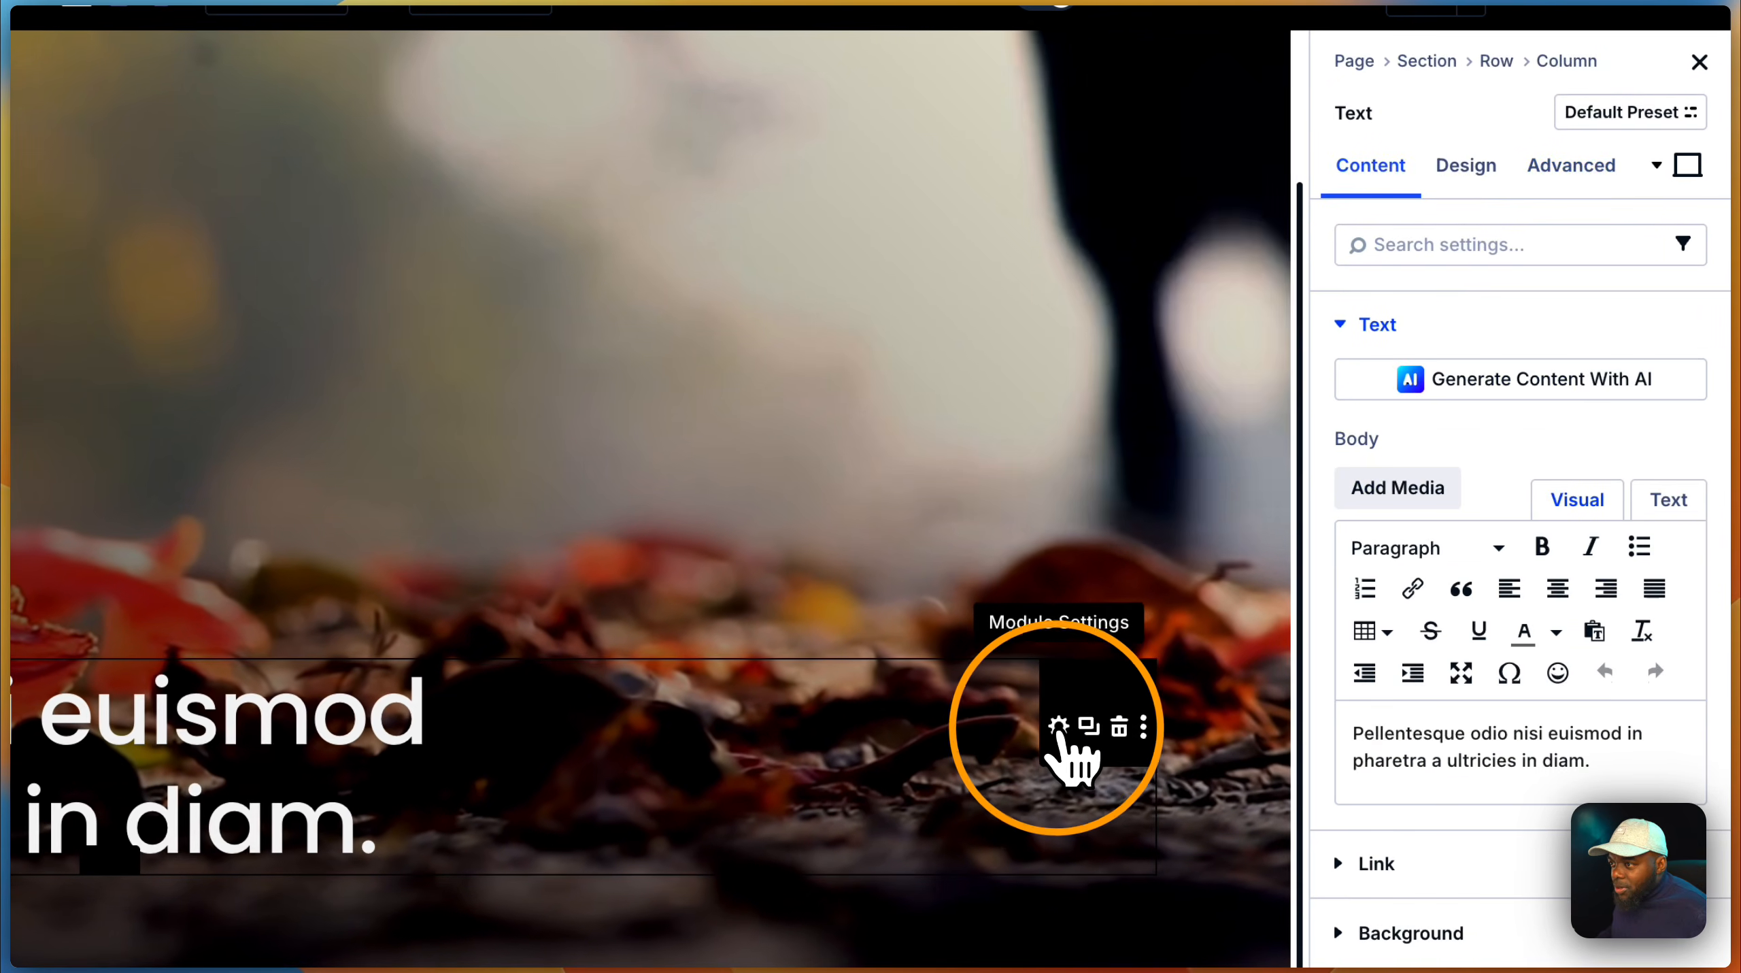
pyautogui.click(1572, 166)
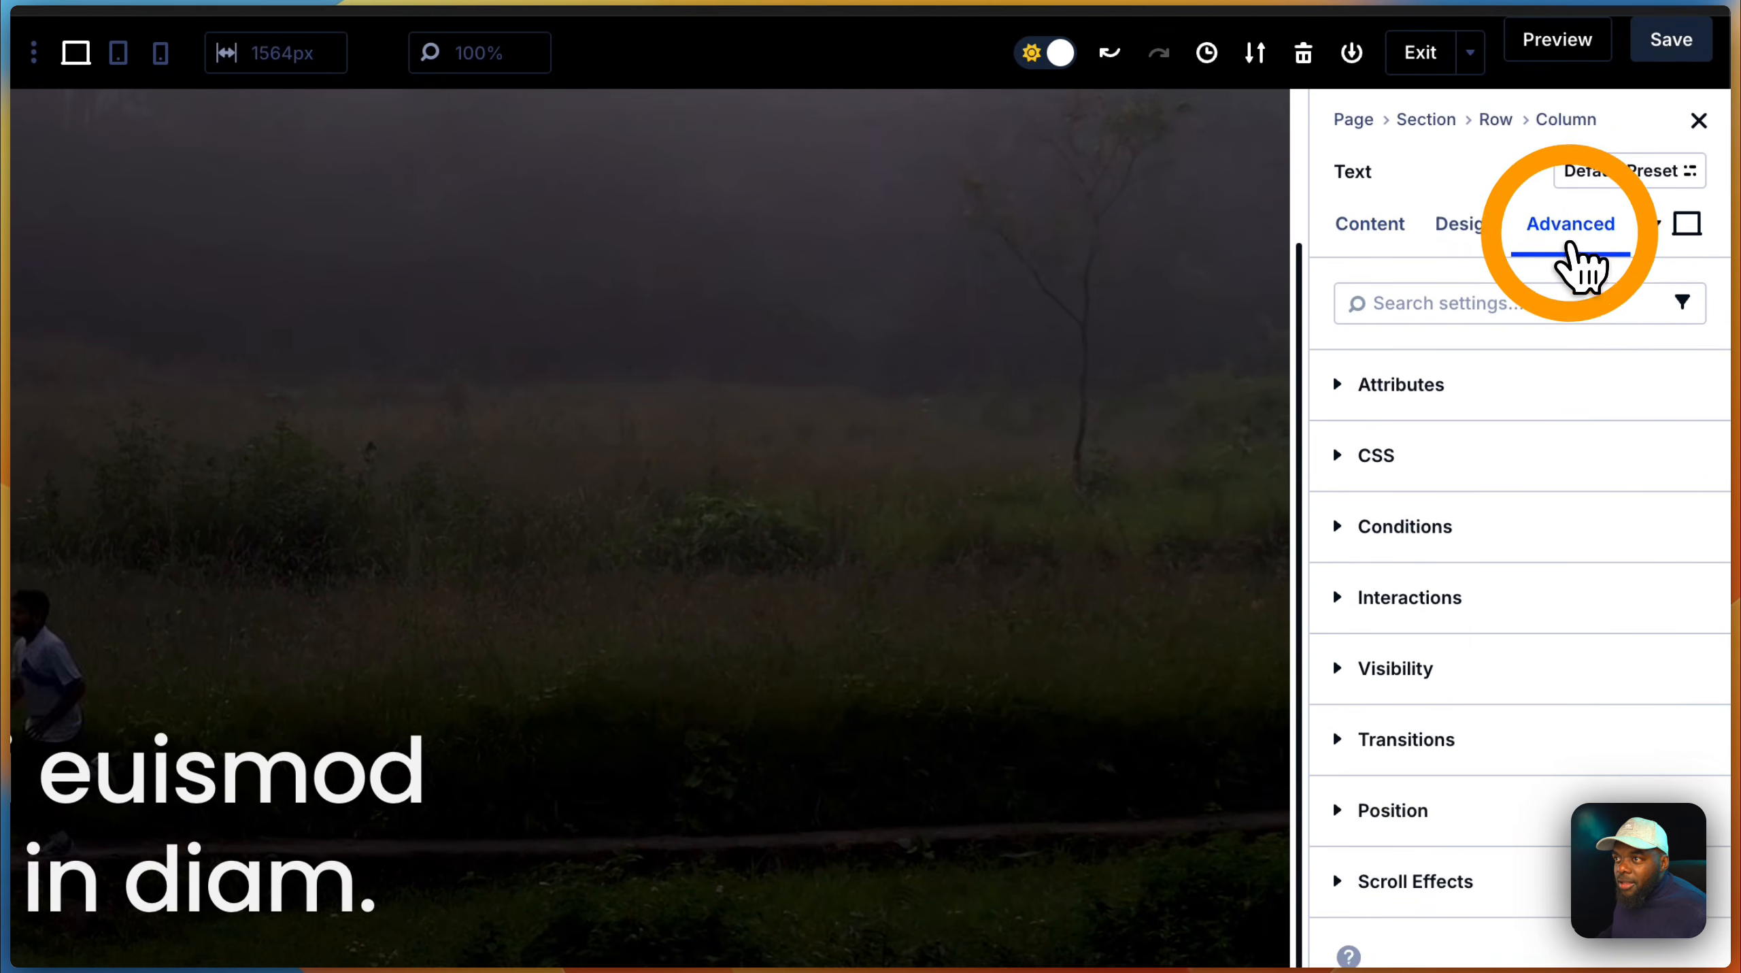
pyautogui.click(1410, 327)
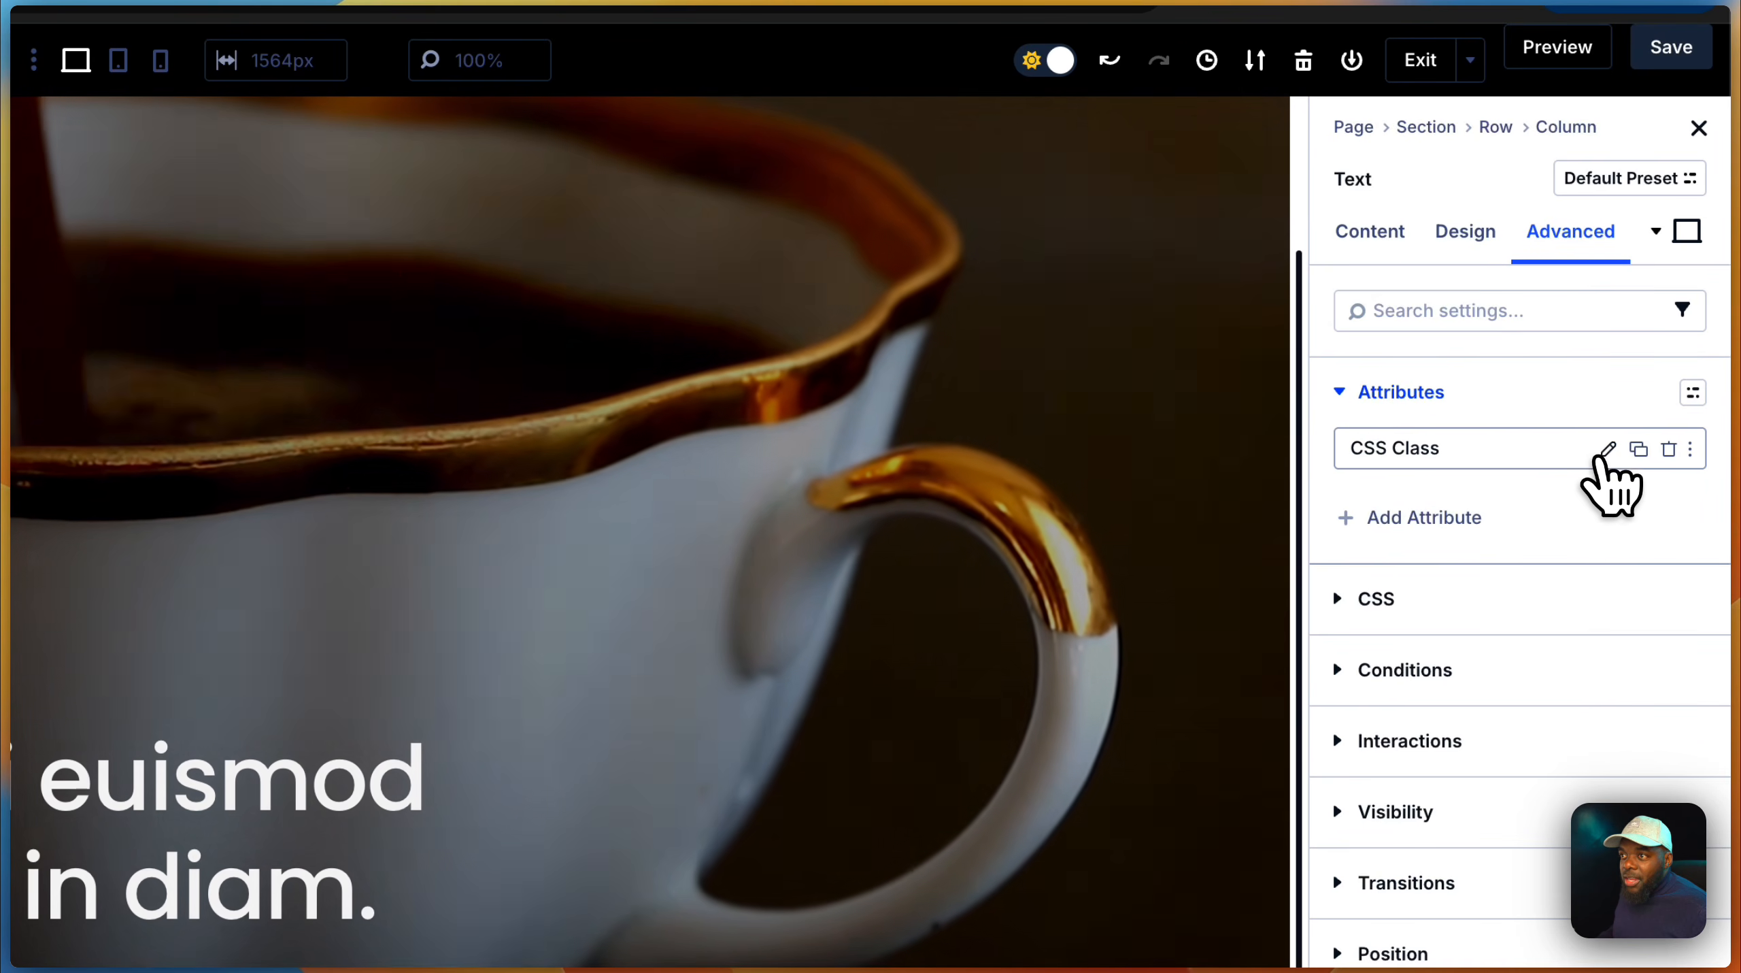
pyautogui.click(1608, 449)
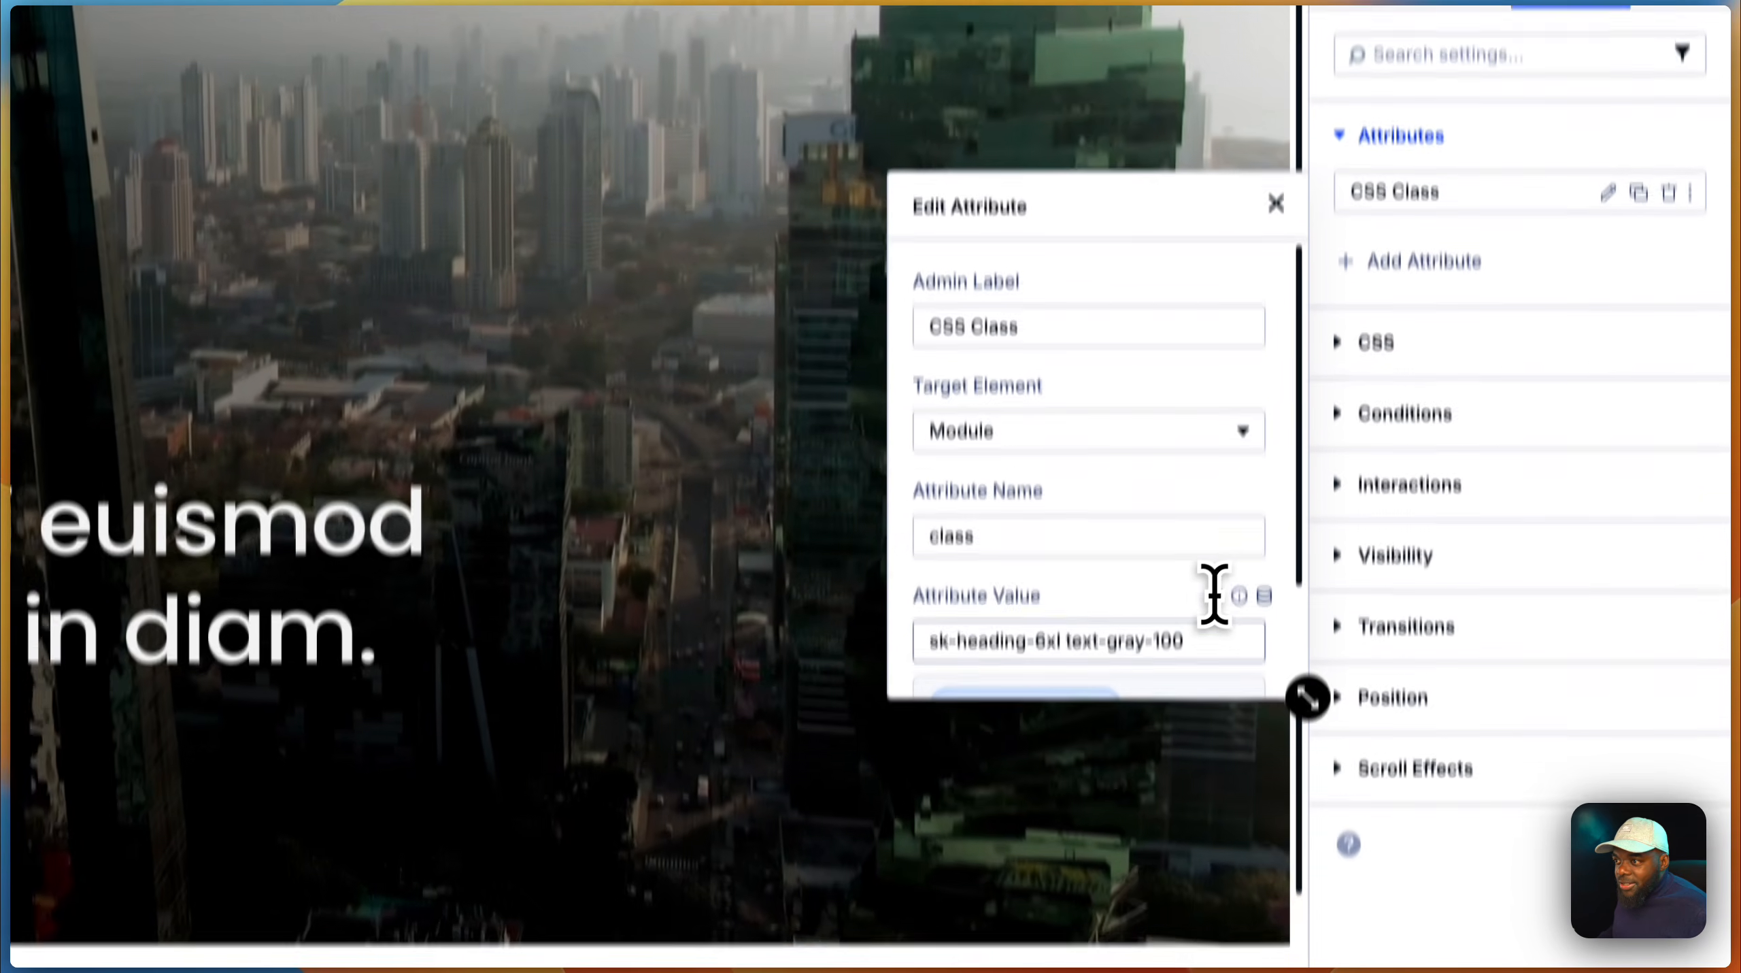
pyautogui.click(1208, 640)
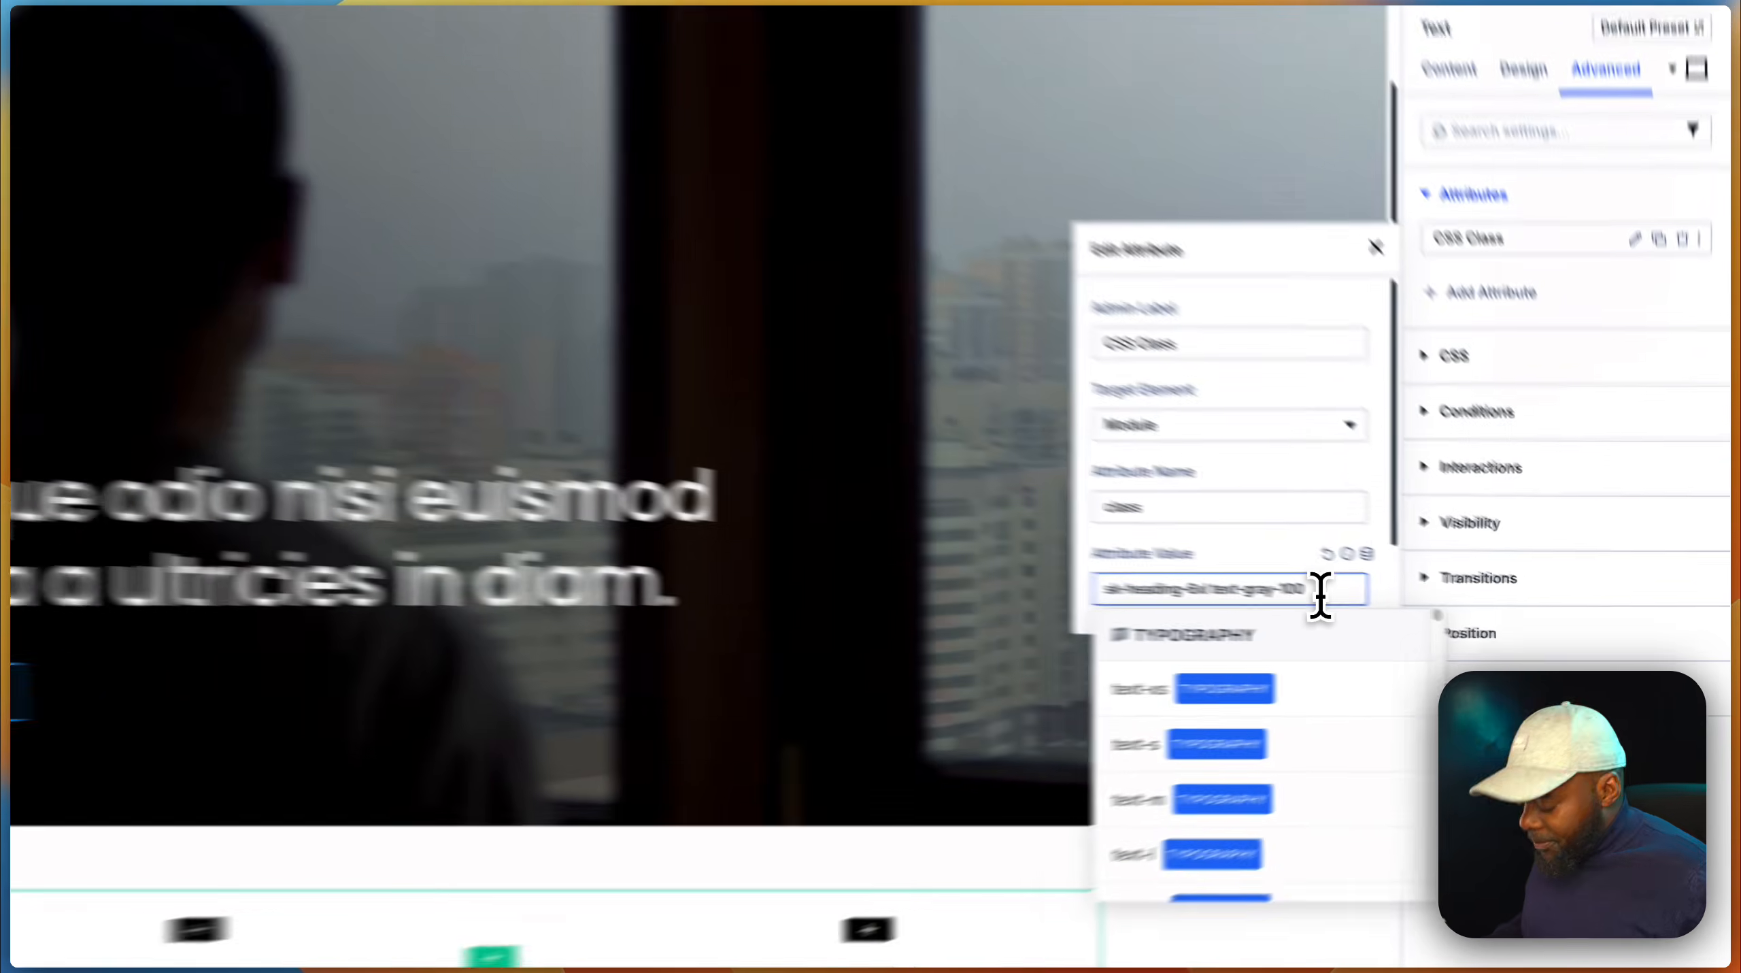
pyautogui.write('mt')
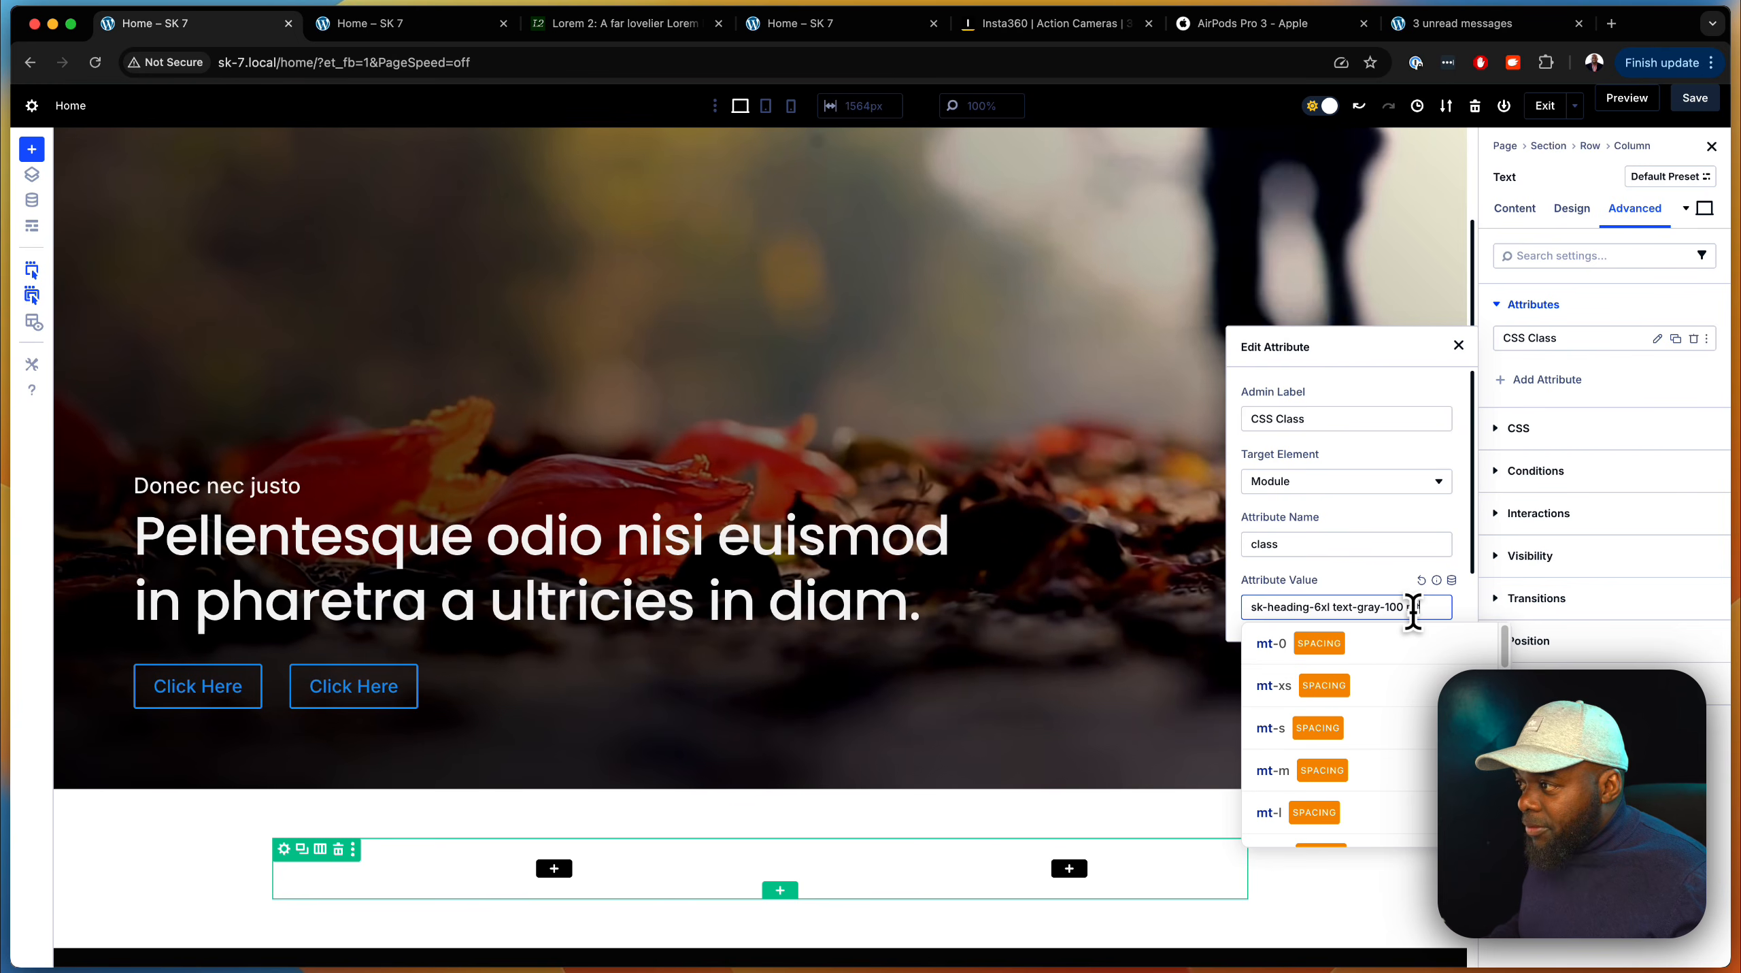
pyautogui.write('-s')
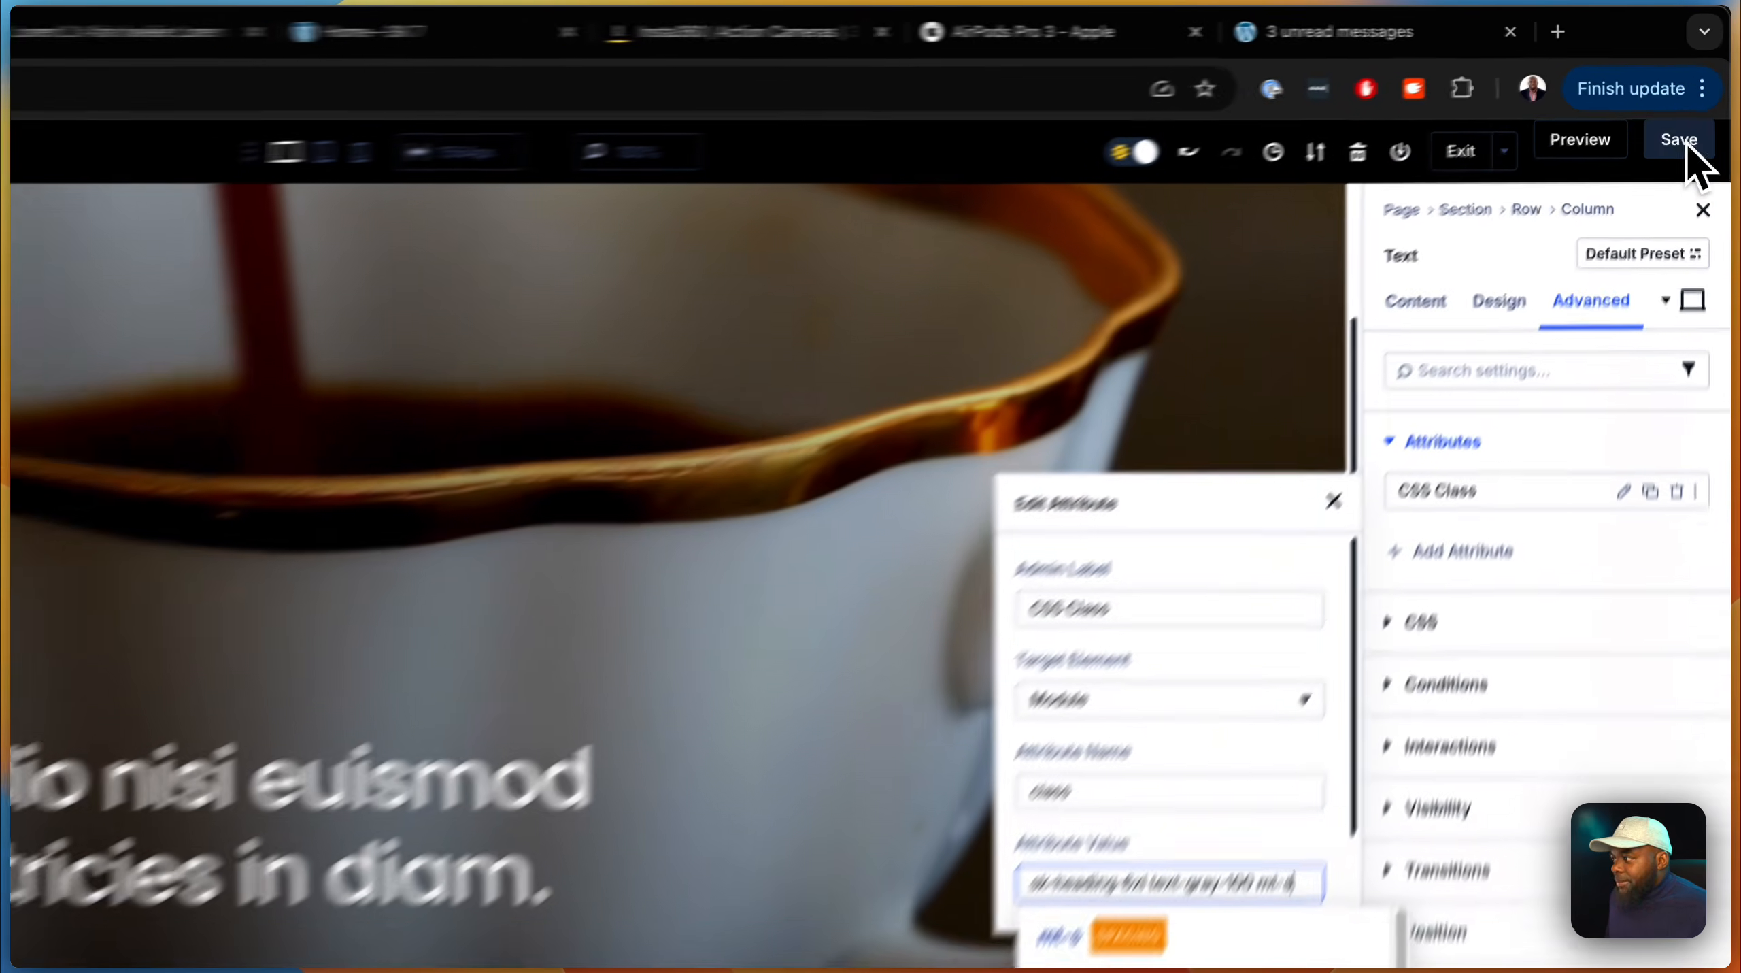
pyautogui.click(1695, 100)
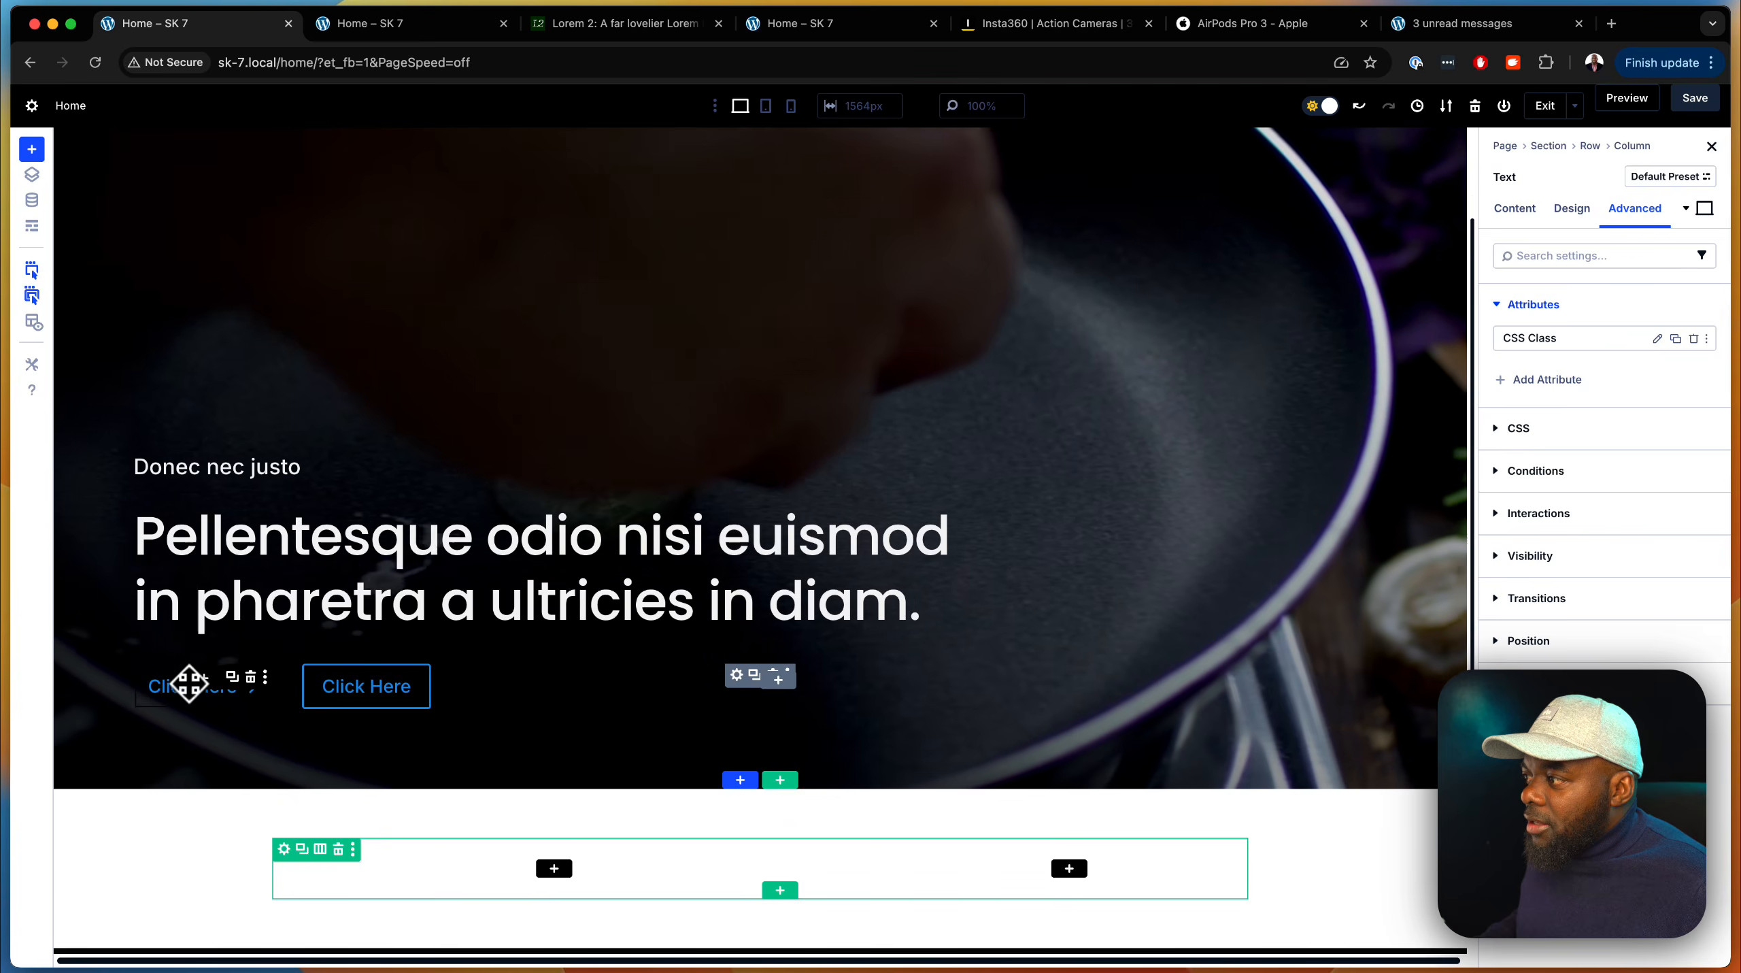
# Change the first hero button's text to "Buy Now"
pyautogui.click(188, 680)
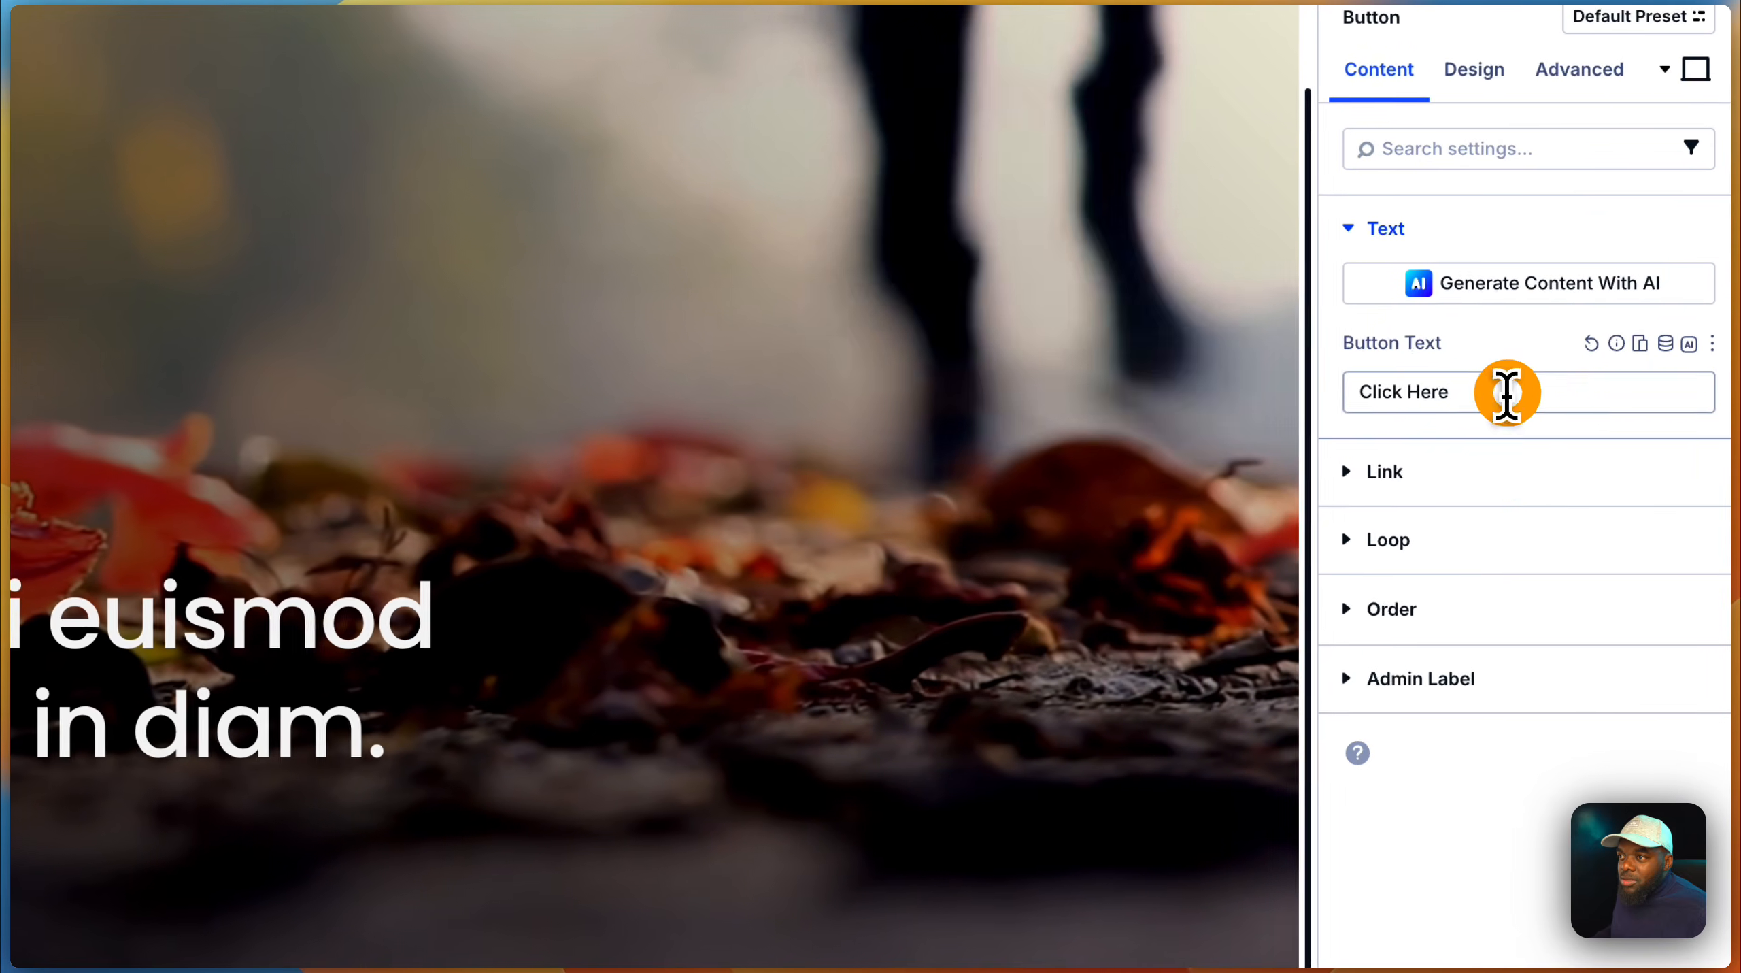
pyautogui.tripleClick(1578, 369)
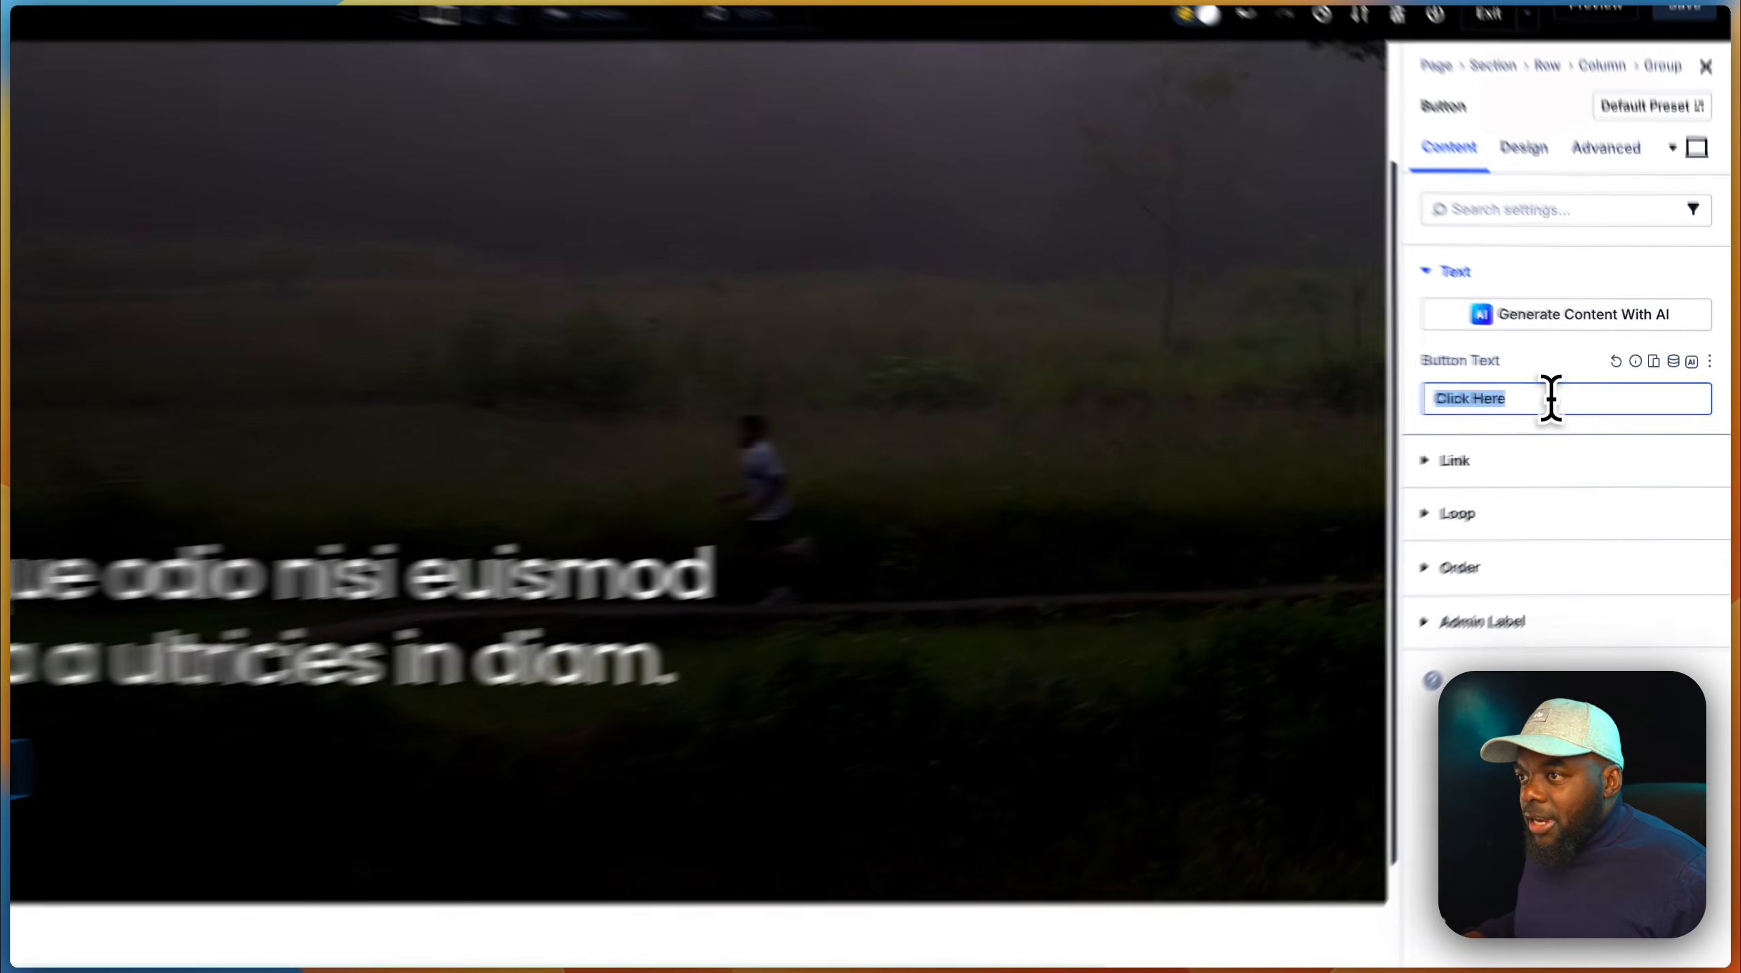
pyautogui.write('Bu')
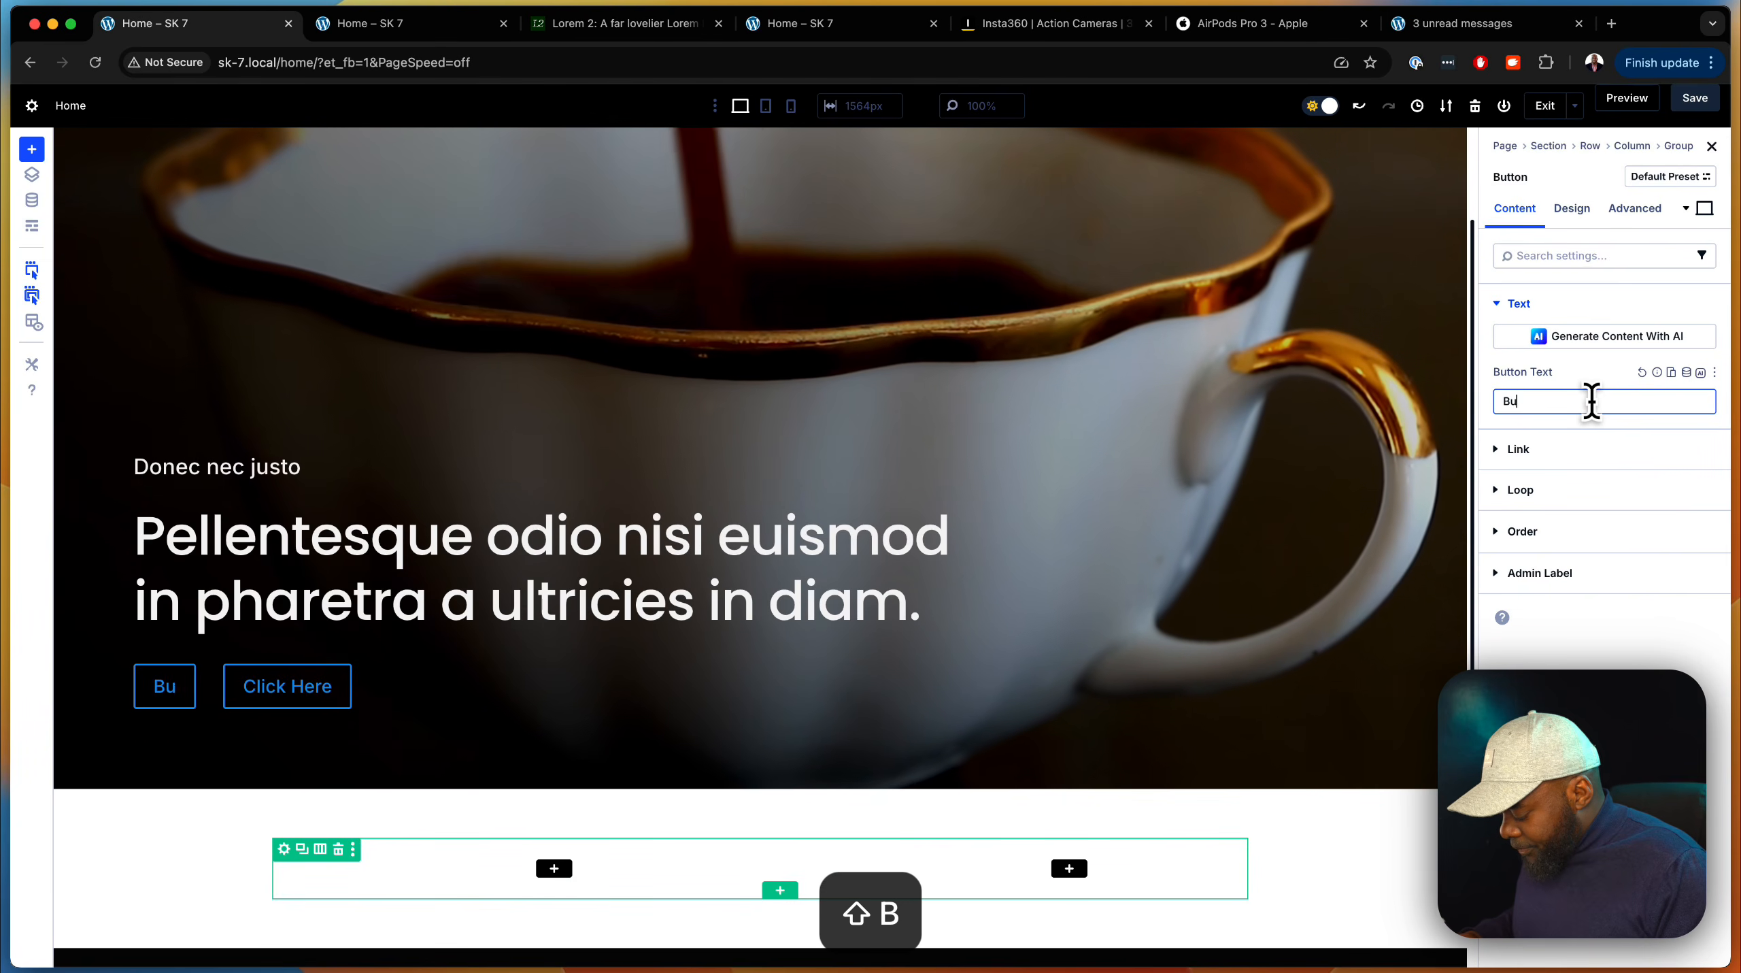
pyautogui.write('y Now')
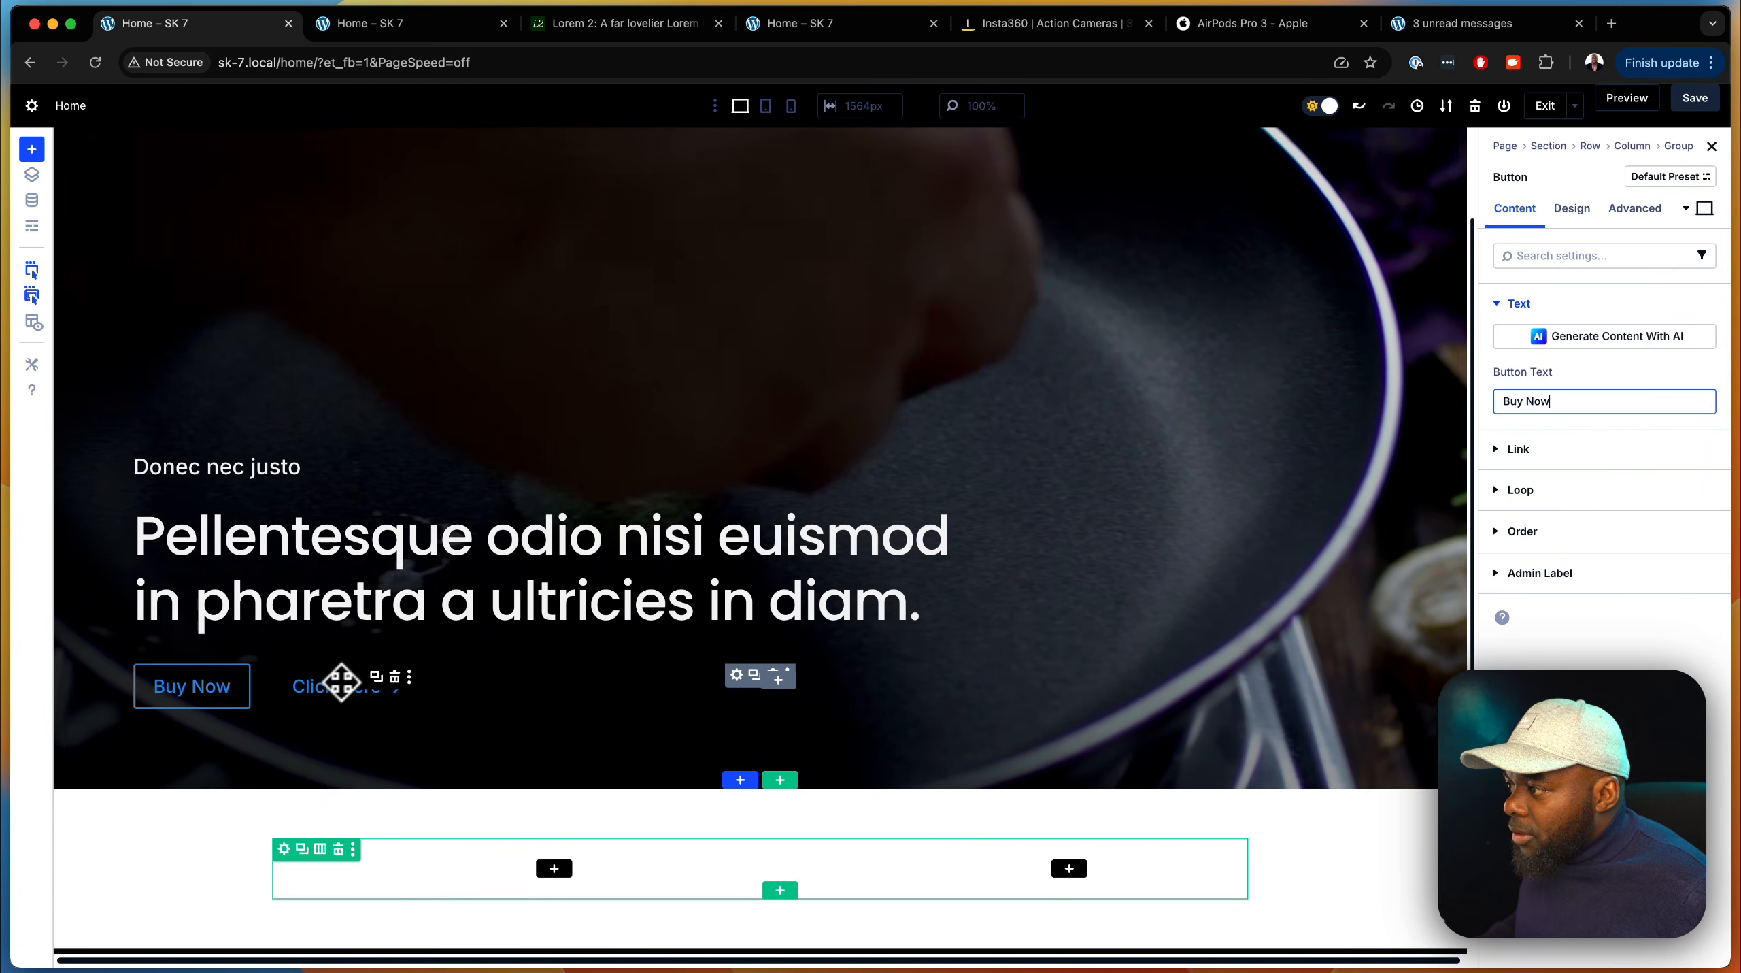
# Change the second hero button's text to "Learn More" and save the page
pyautogui.click(319, 682)
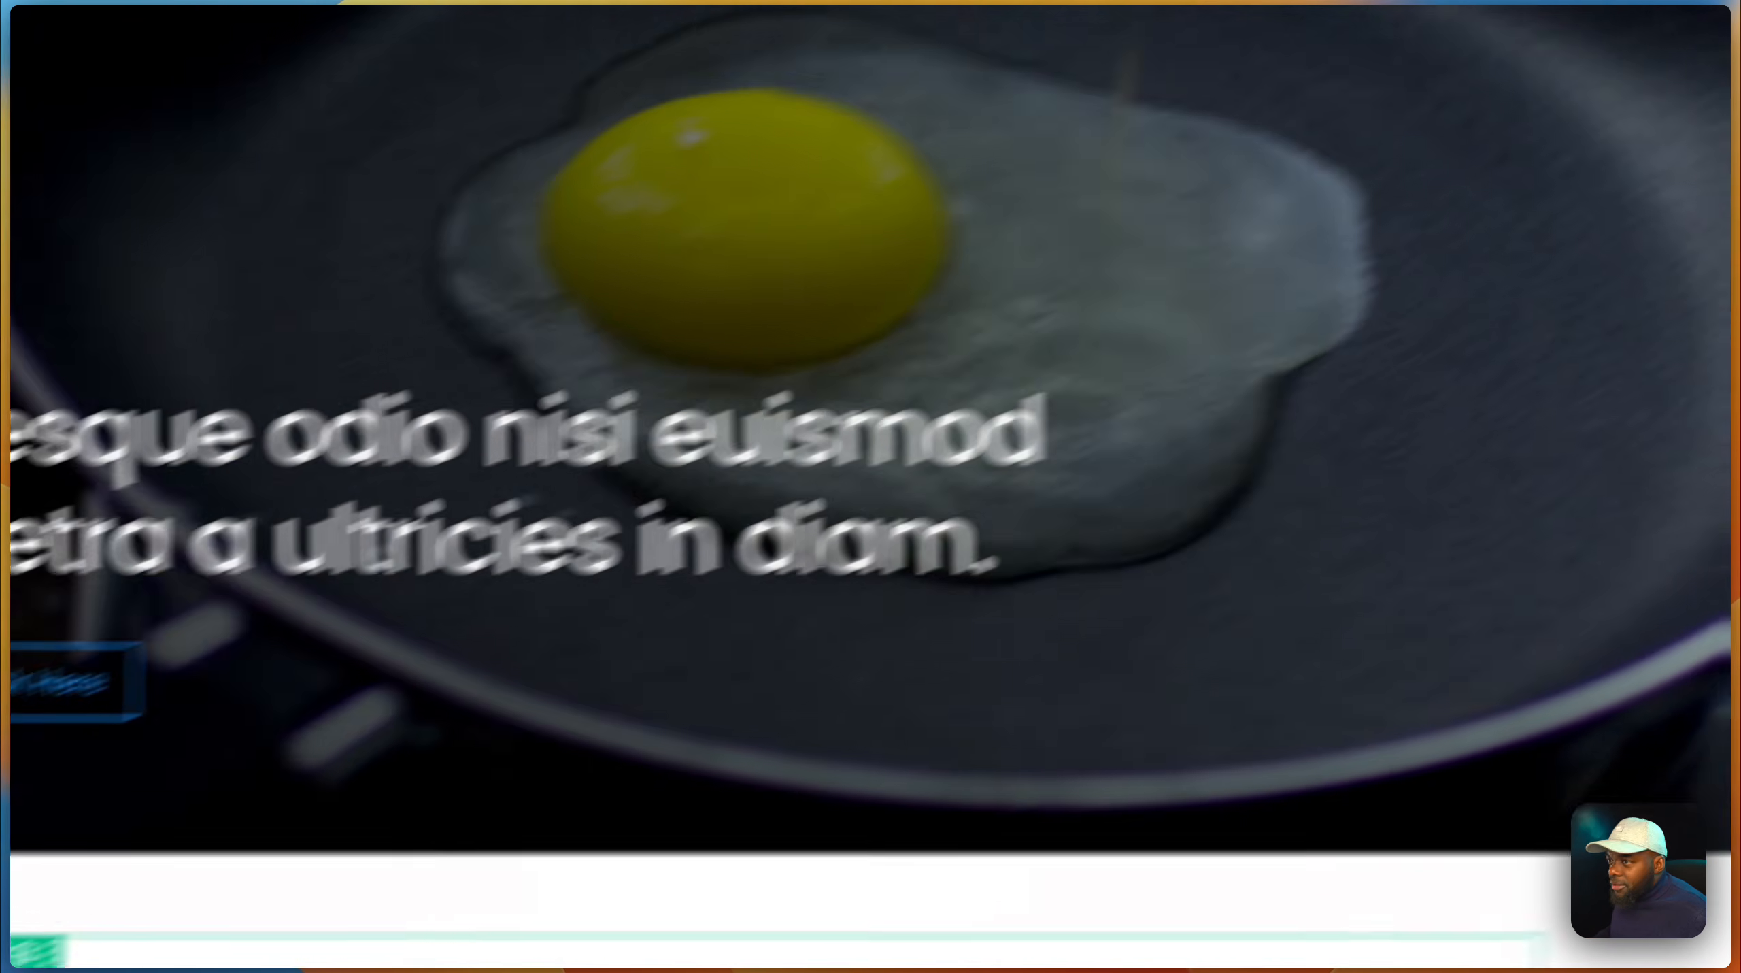
pyautogui.tripleClick(1586, 432)
pyautogui.write('L')
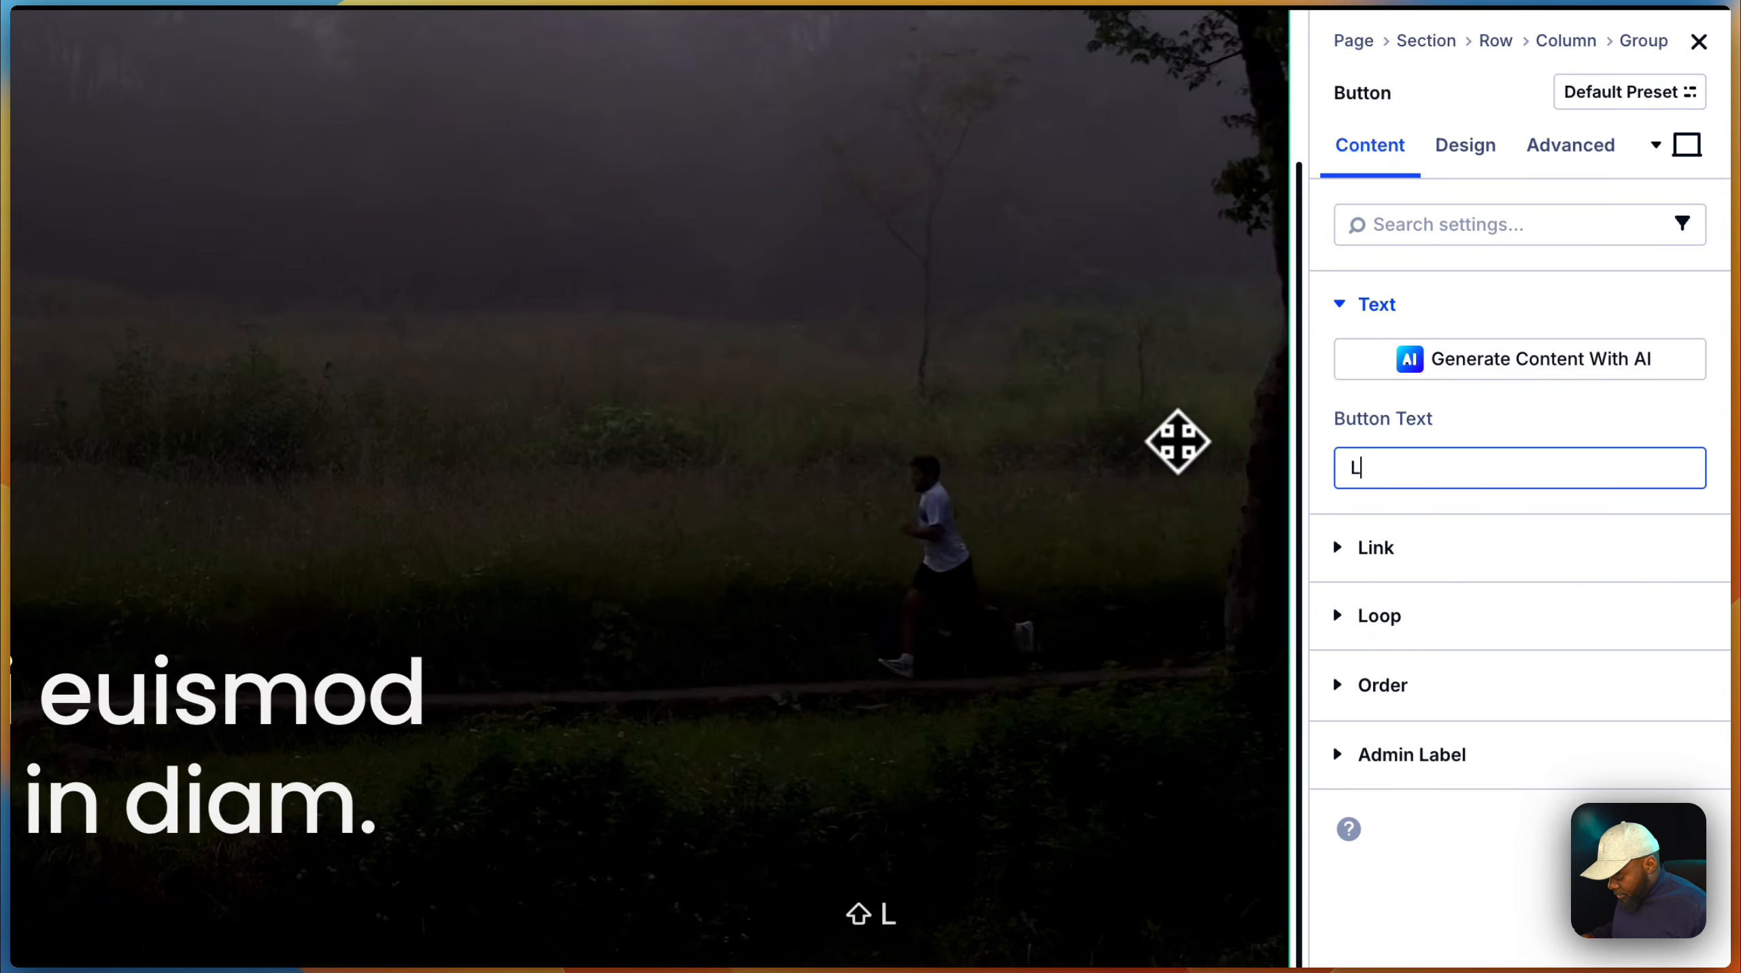
pyautogui.write('earn Mor')
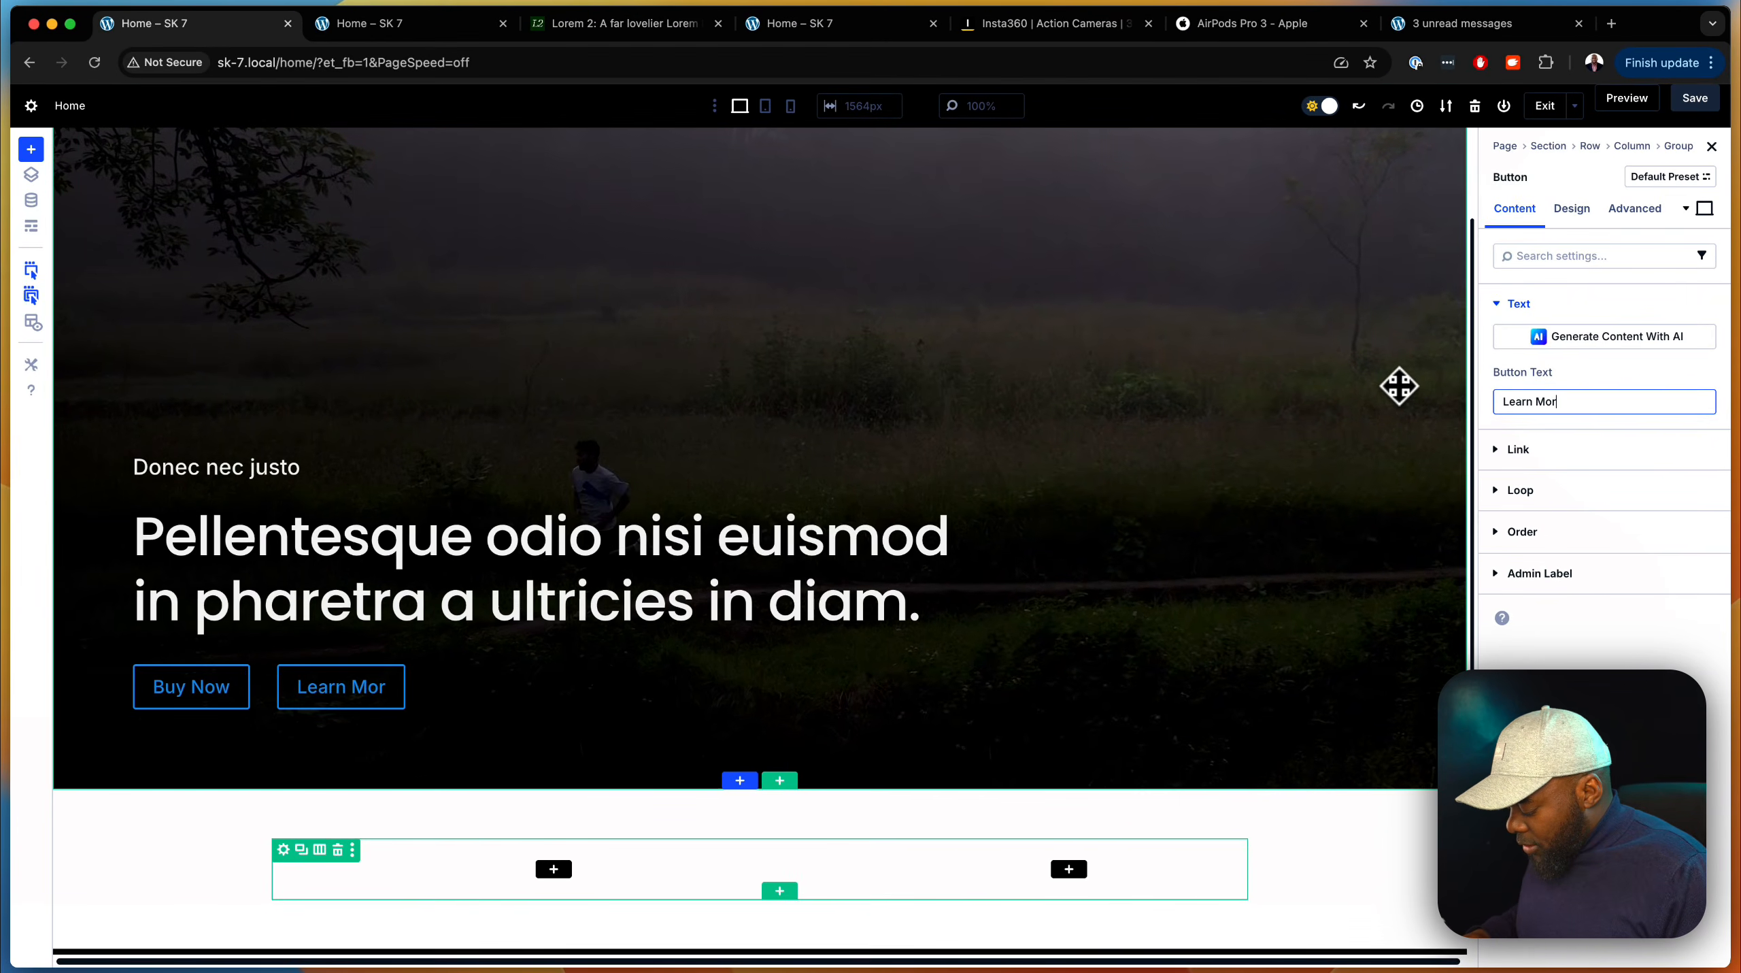
pyautogui.write('e')
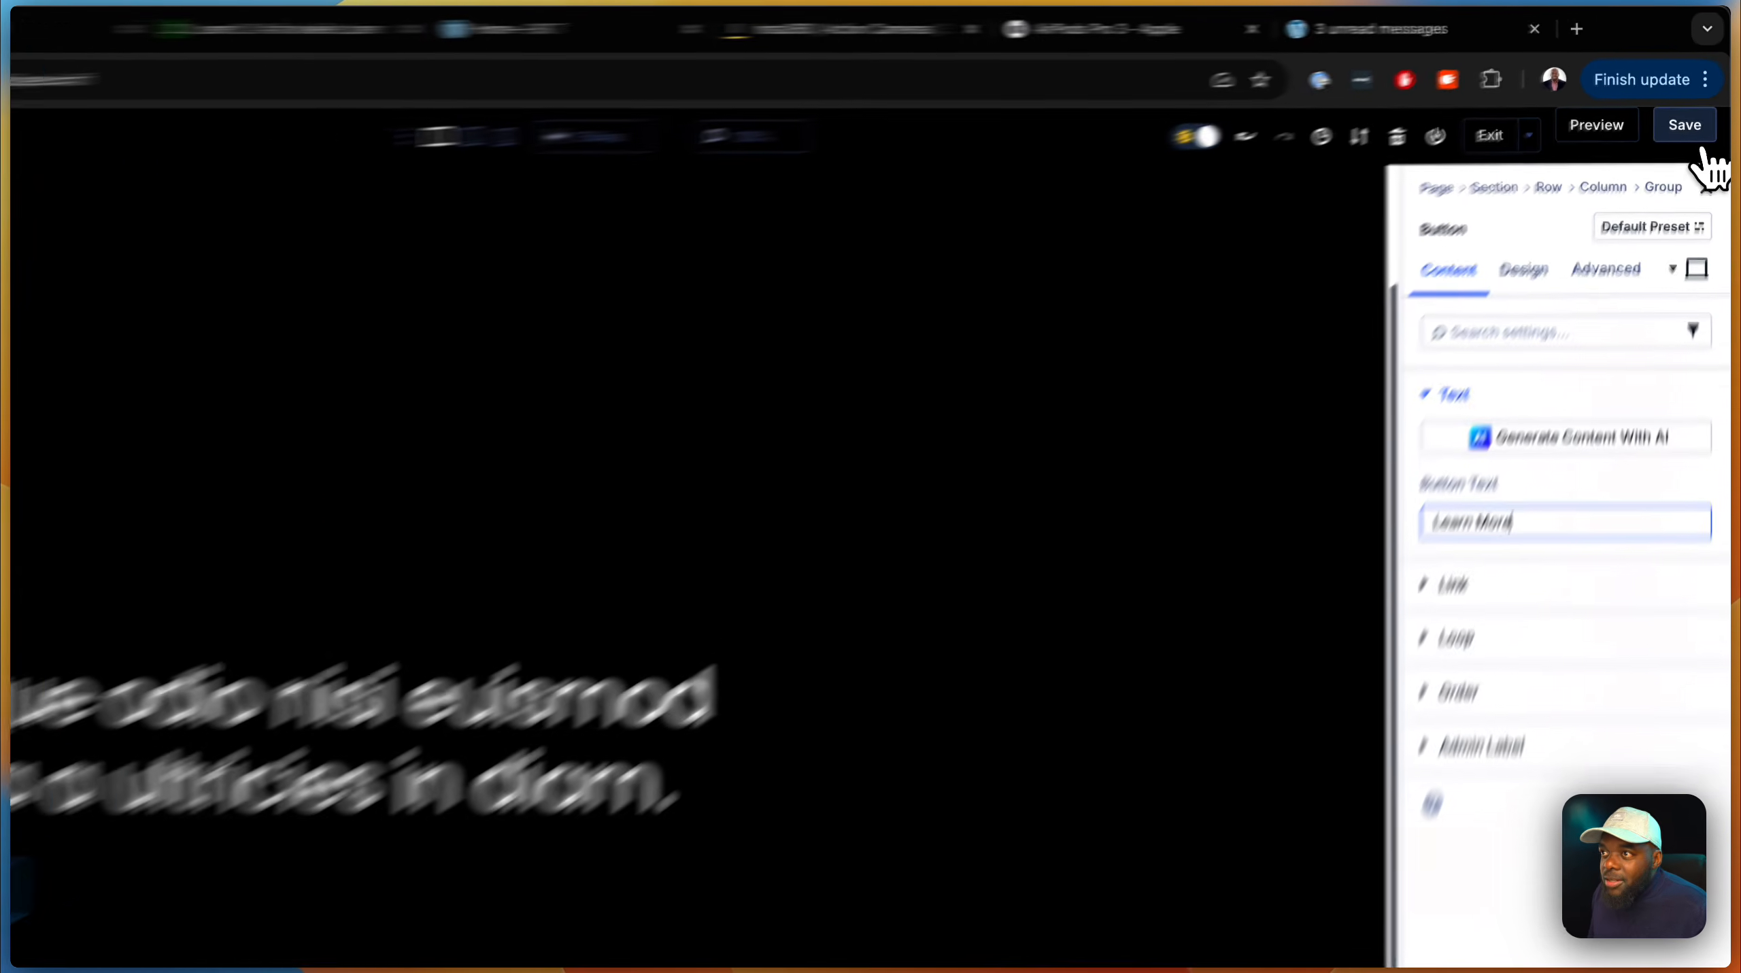
pyautogui.click(1702, 100)
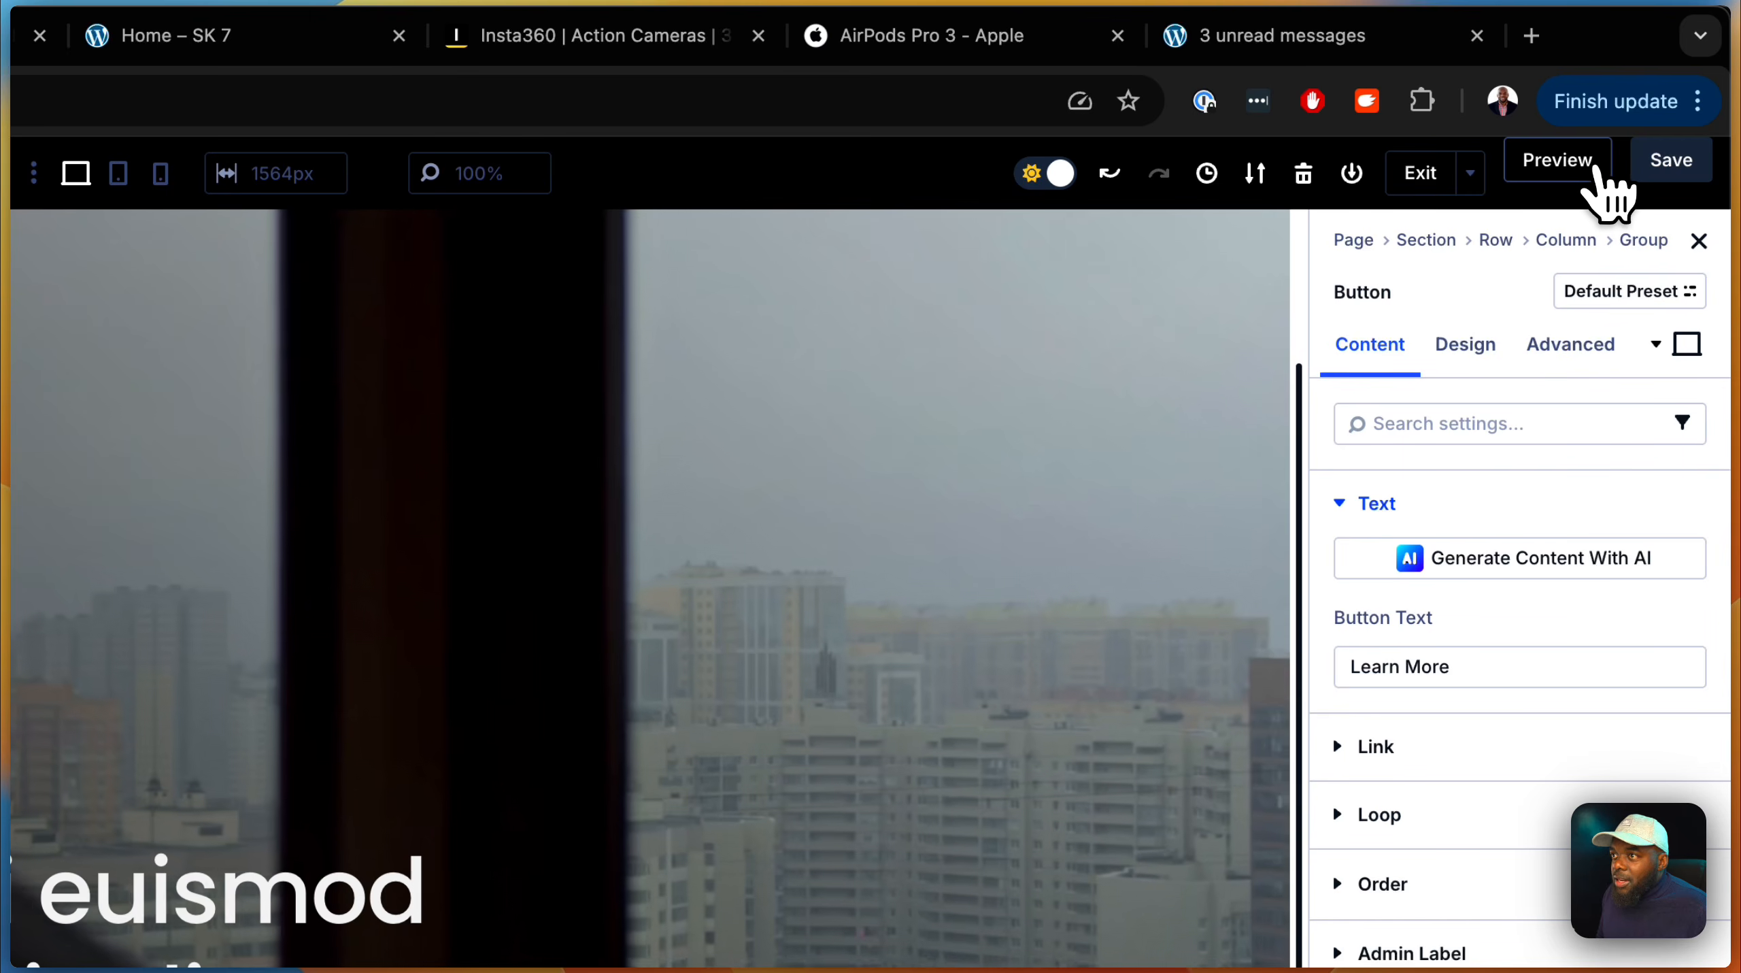
# Preview the page in a separate tab and review the hero section's text spacing and renamed buttons
pyautogui.click(1596, 171)
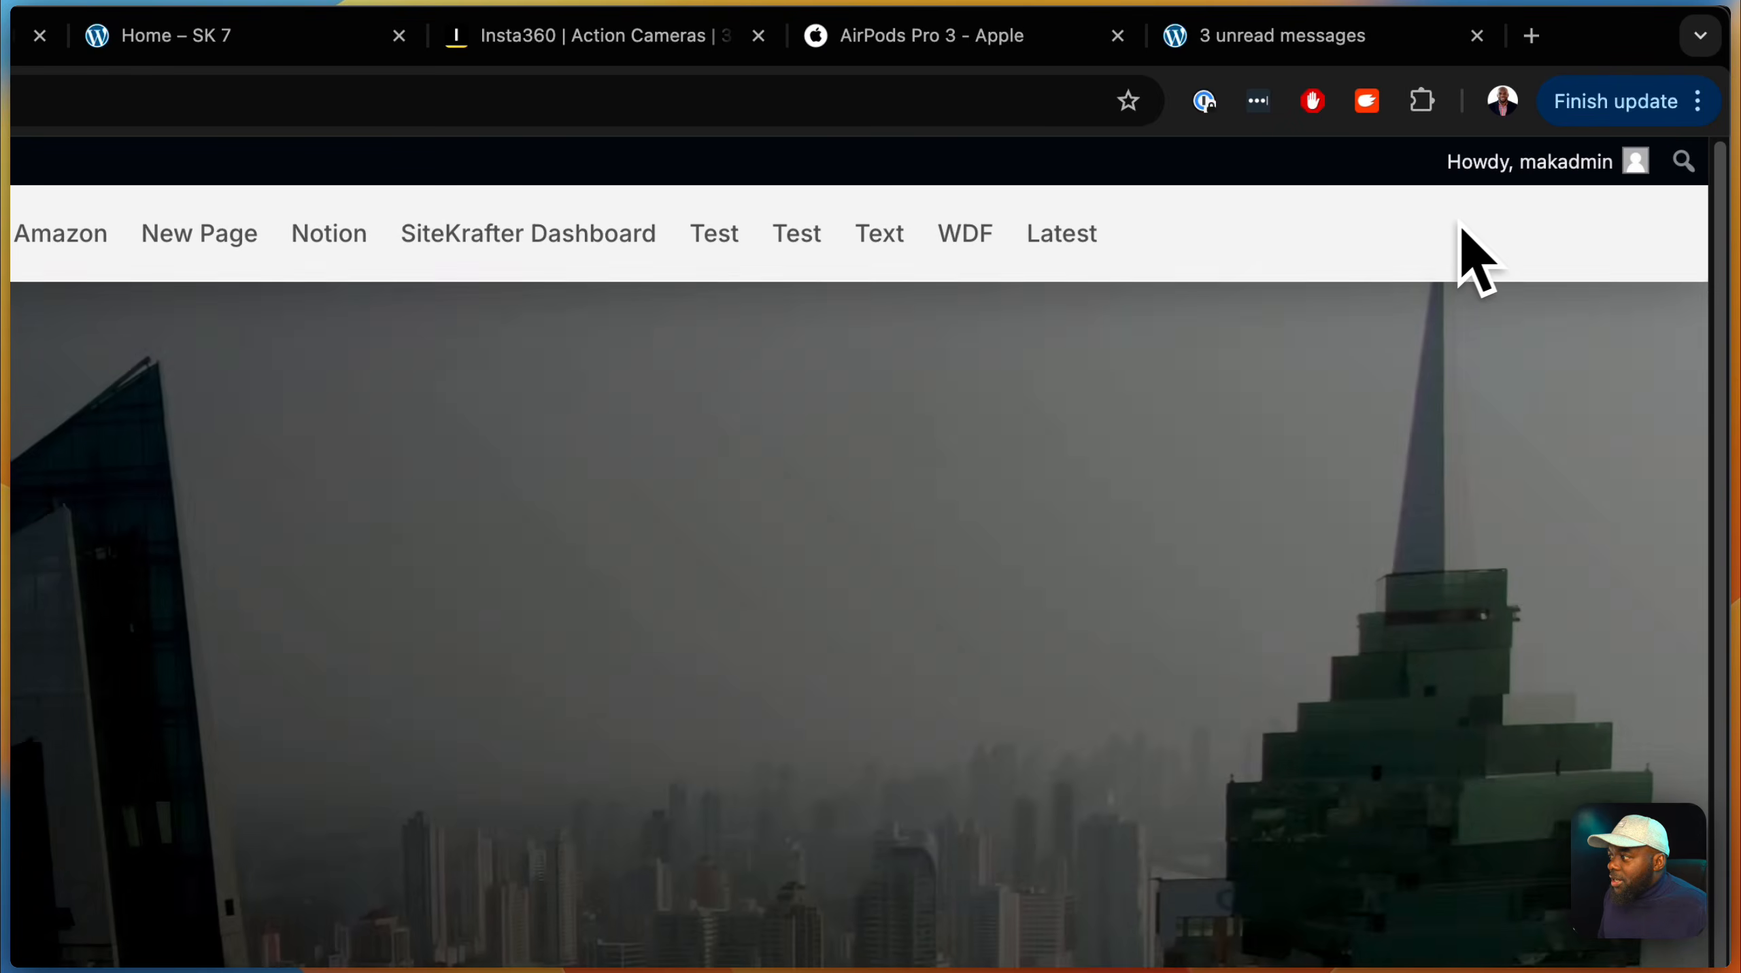
pyautogui.scroll(-2, 1512, 274)
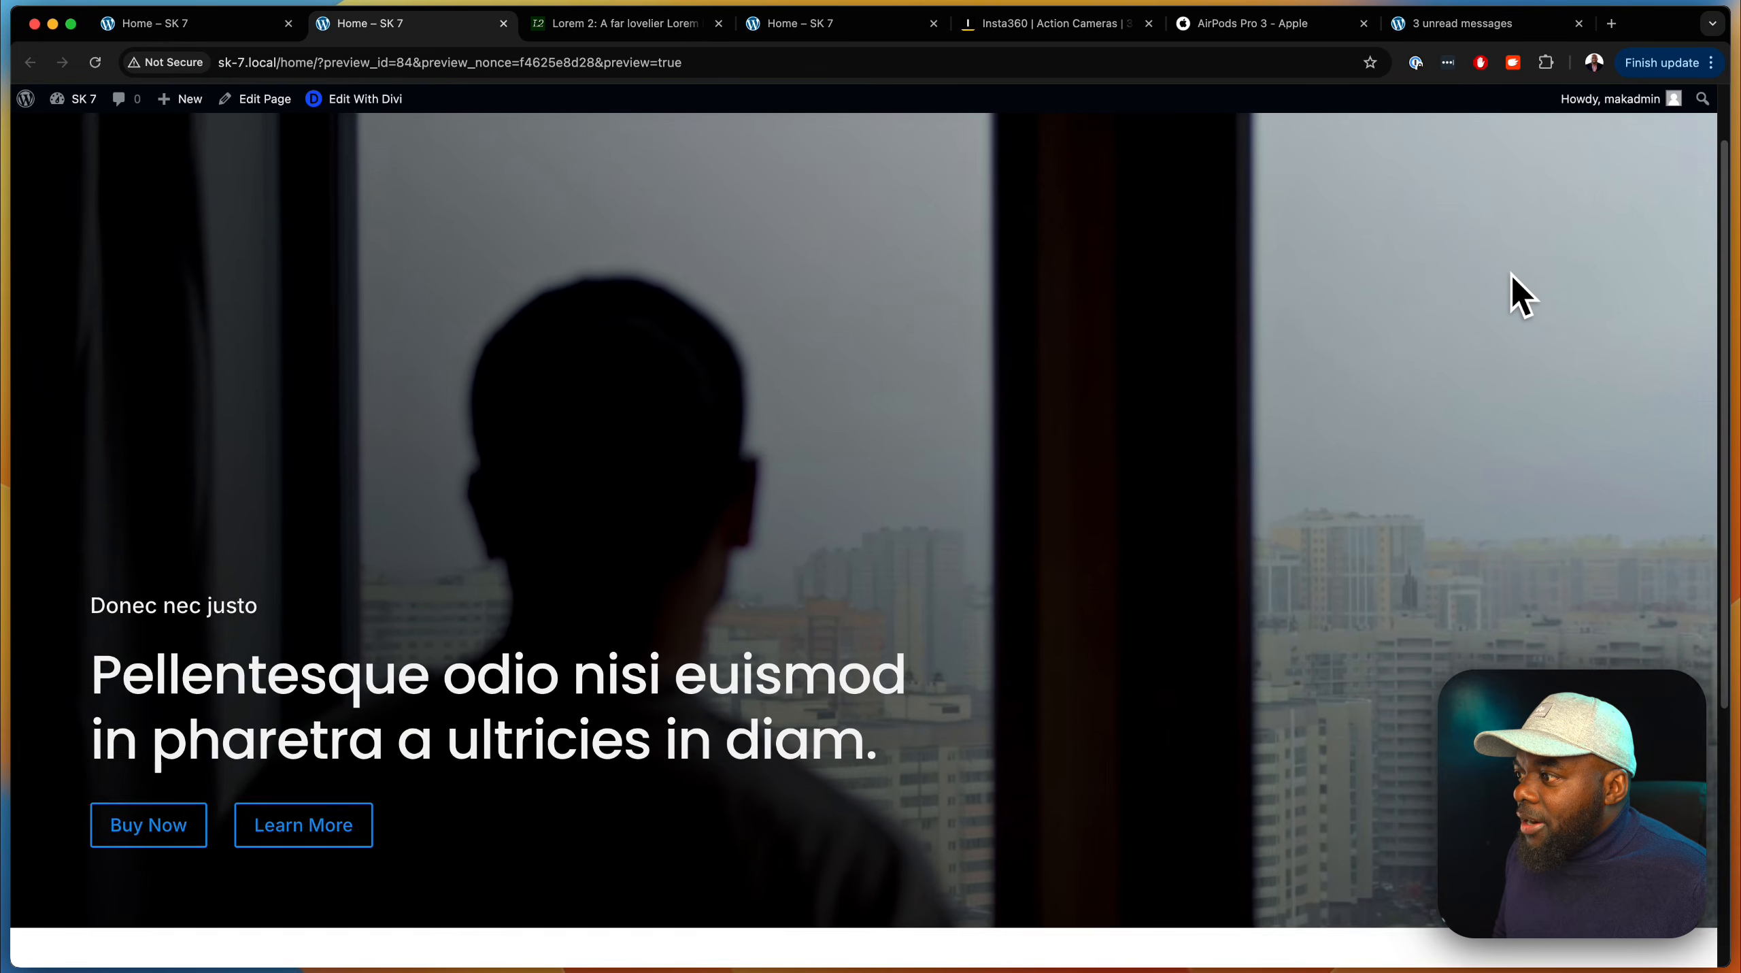
pyautogui.scroll(-2, 1511, 275)
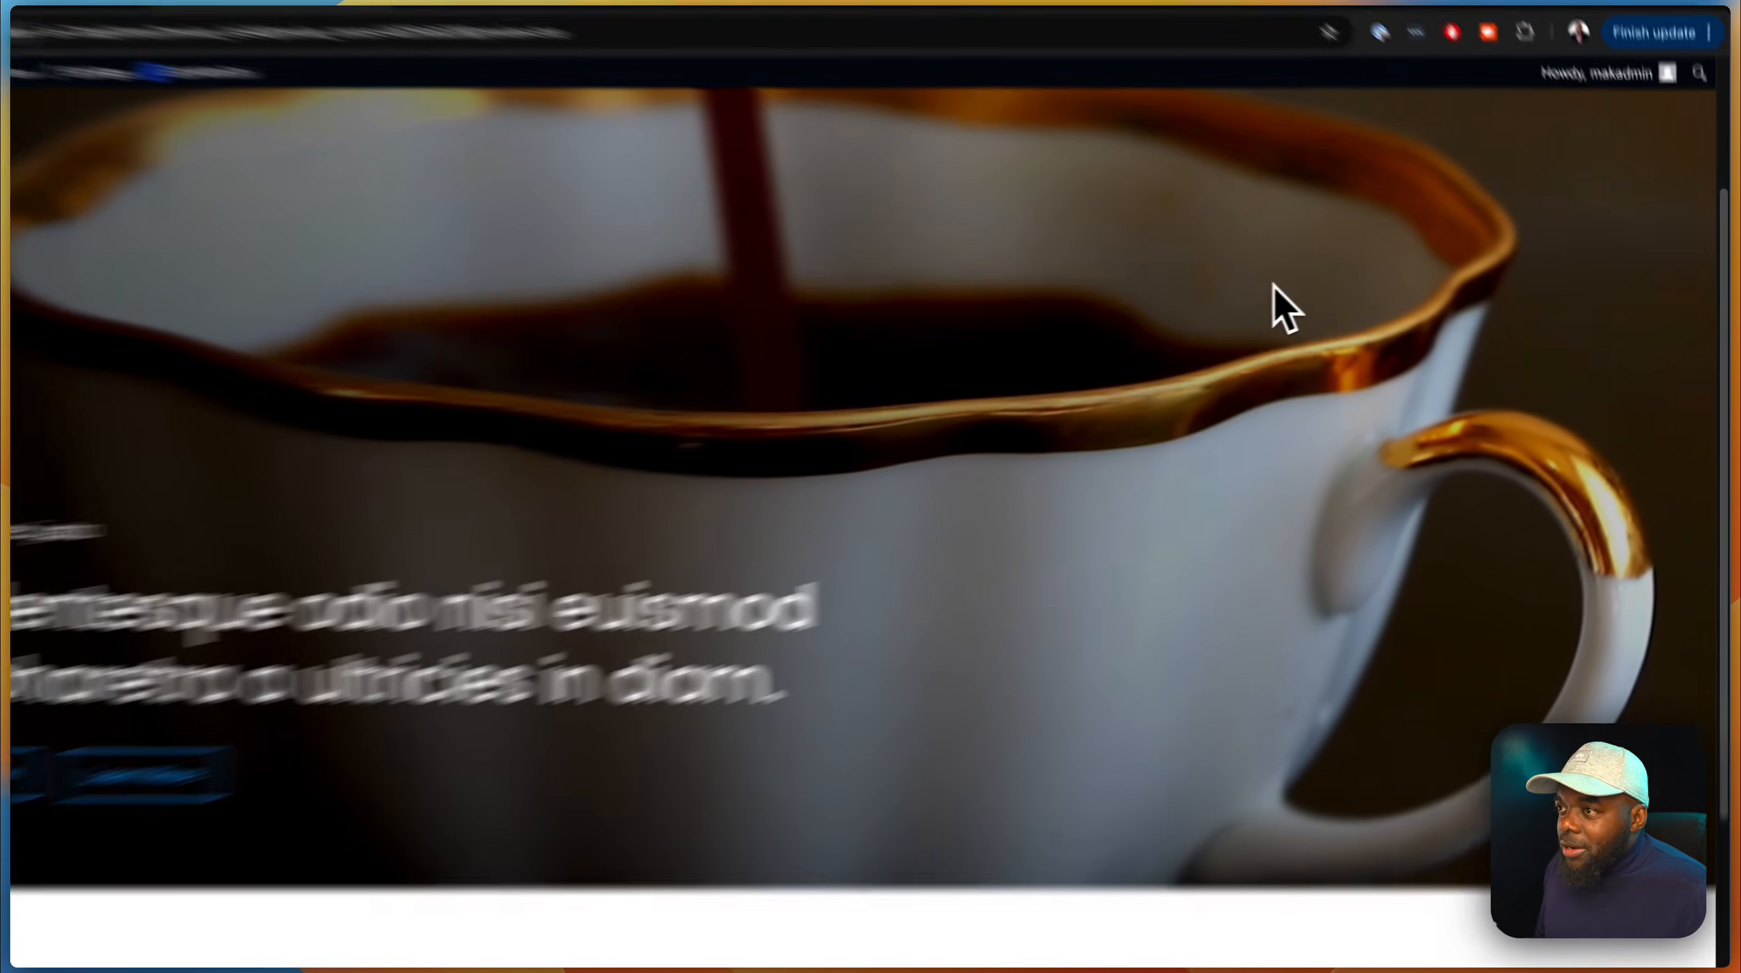
# Check the hero's responsiveness with the browser's developer tools at widths of about 980, 567, 744 and 1609 px, and close the tools
pyautogui.rightClick(1187, 266)
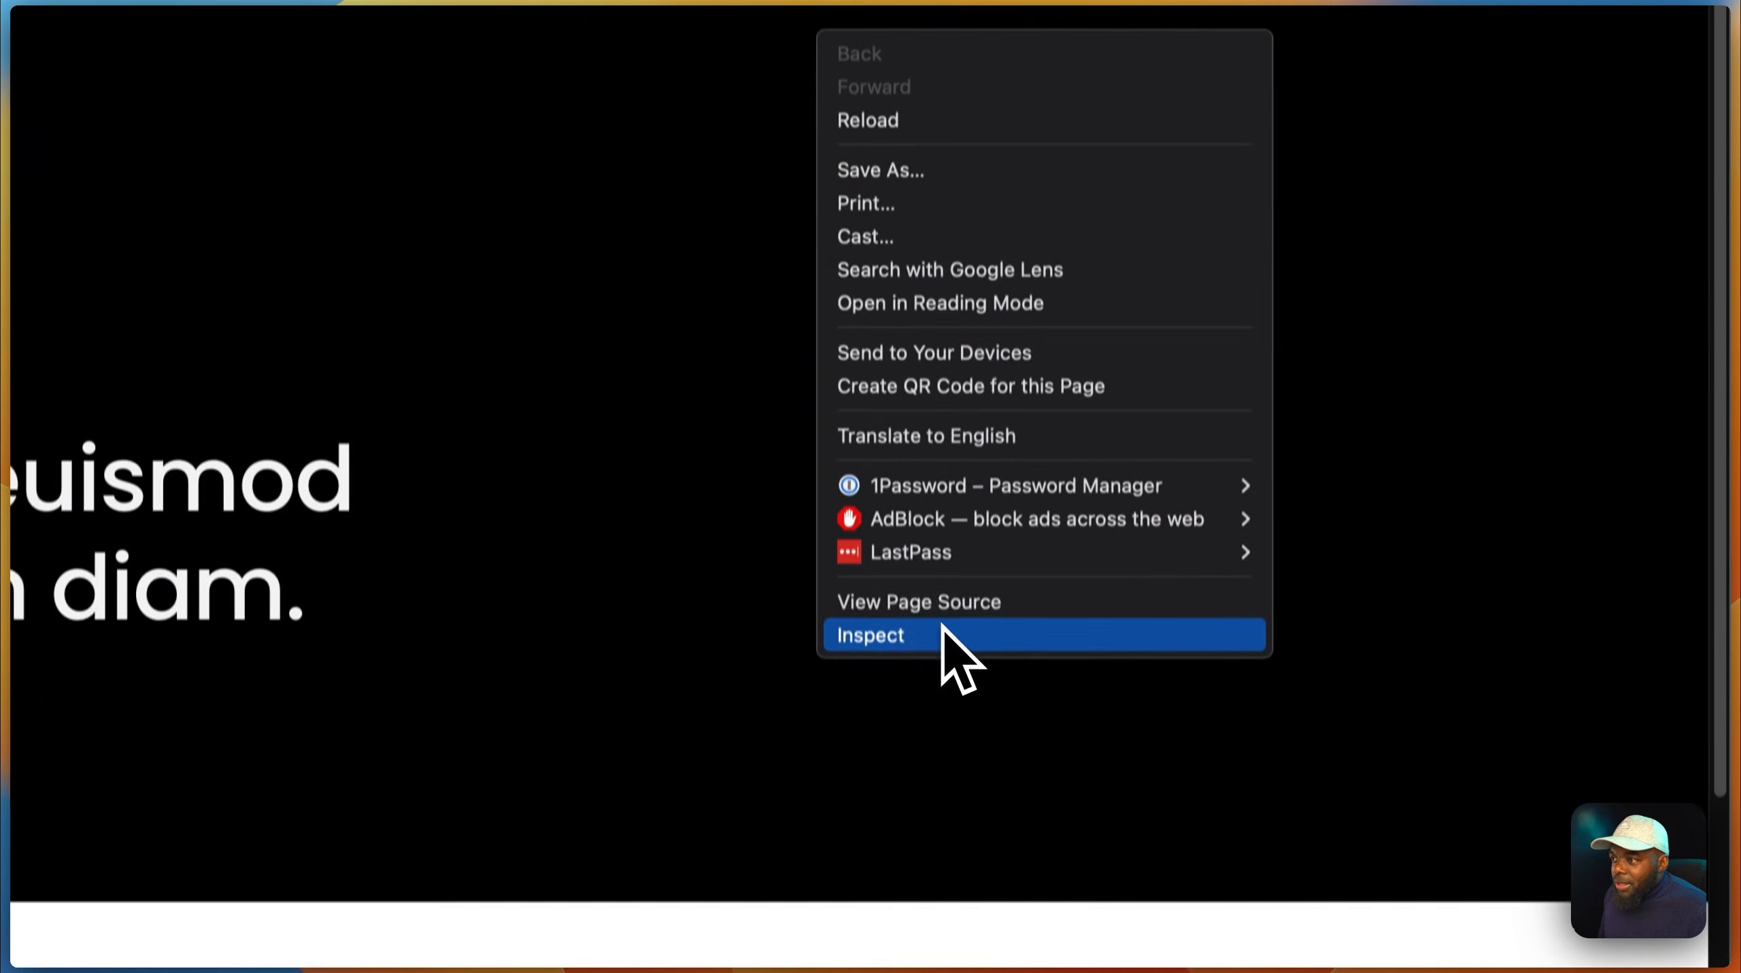
pyautogui.click(945, 900)
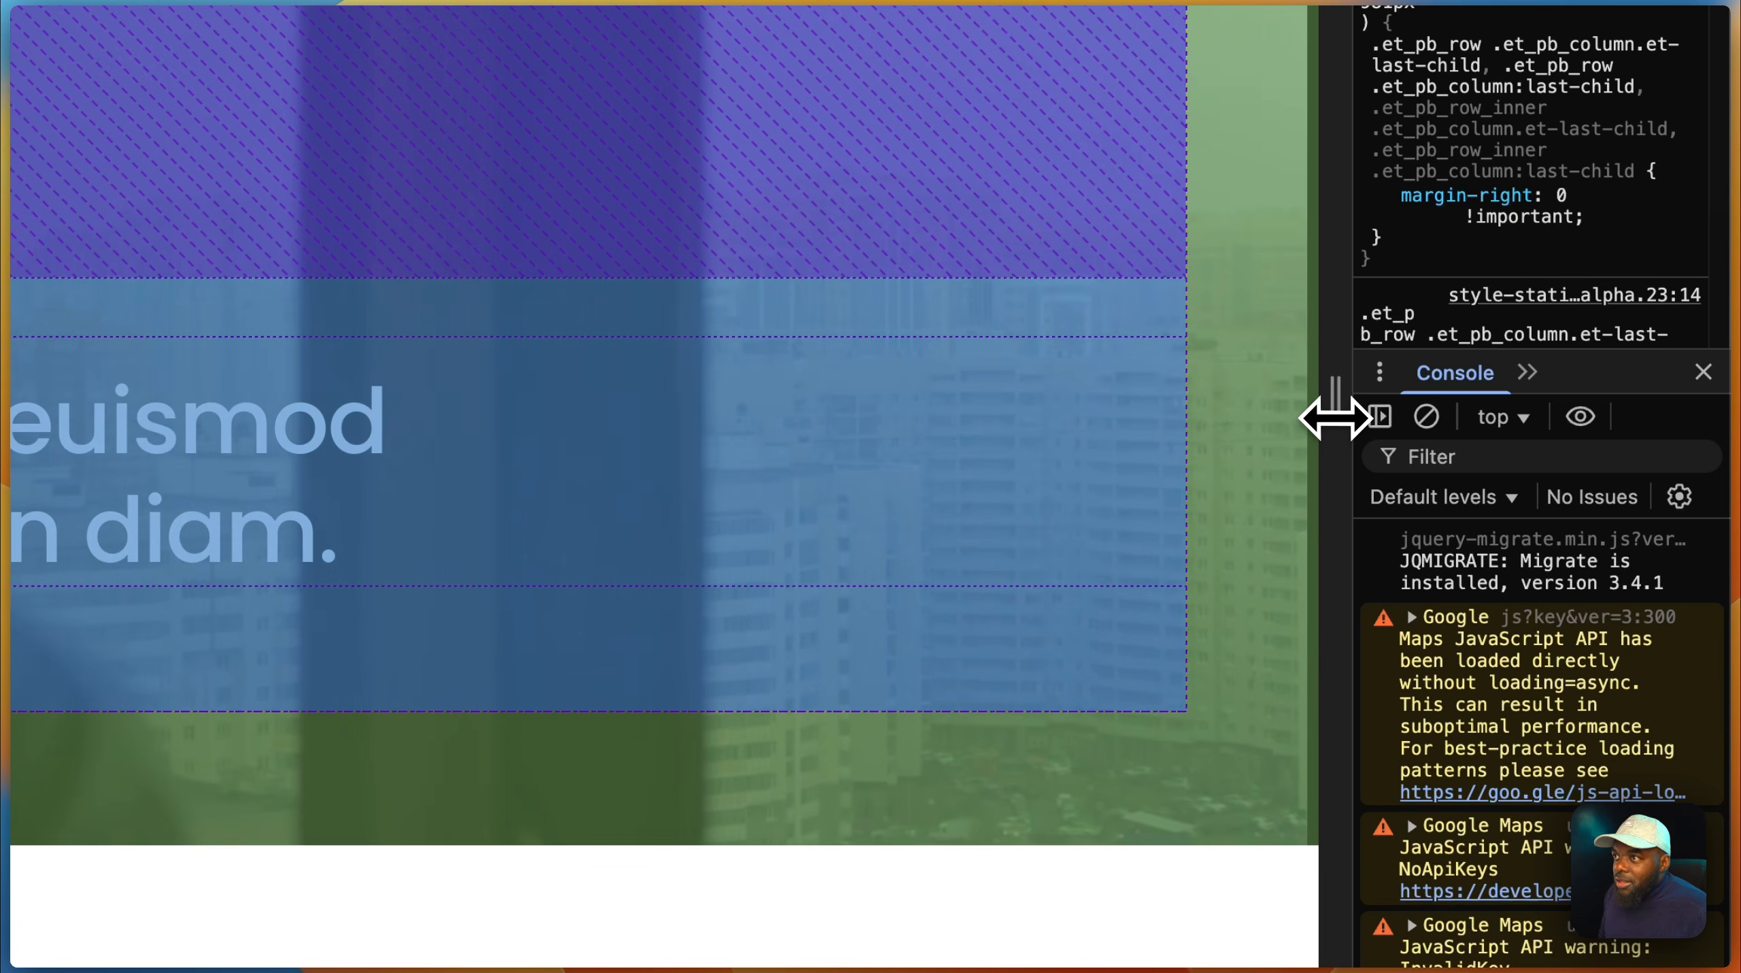
pyautogui.click(1335, 417)
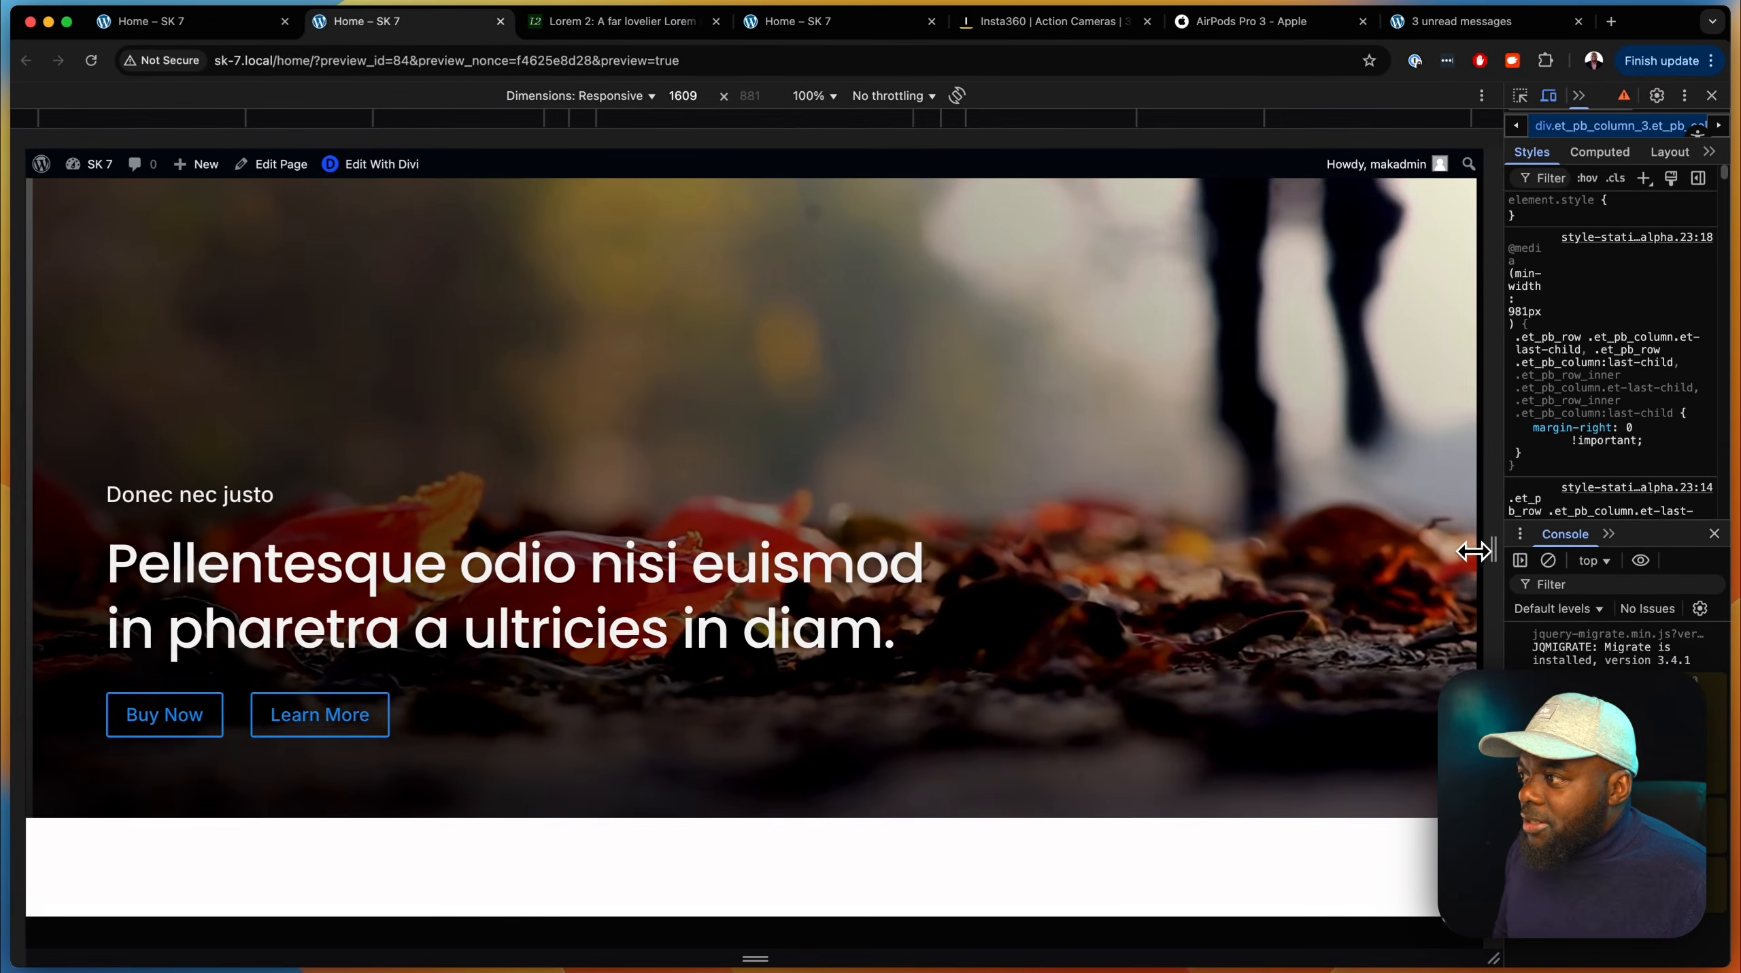
pyautogui.moveTo(1477, 545); pyautogui.dragTo(1210, 532)
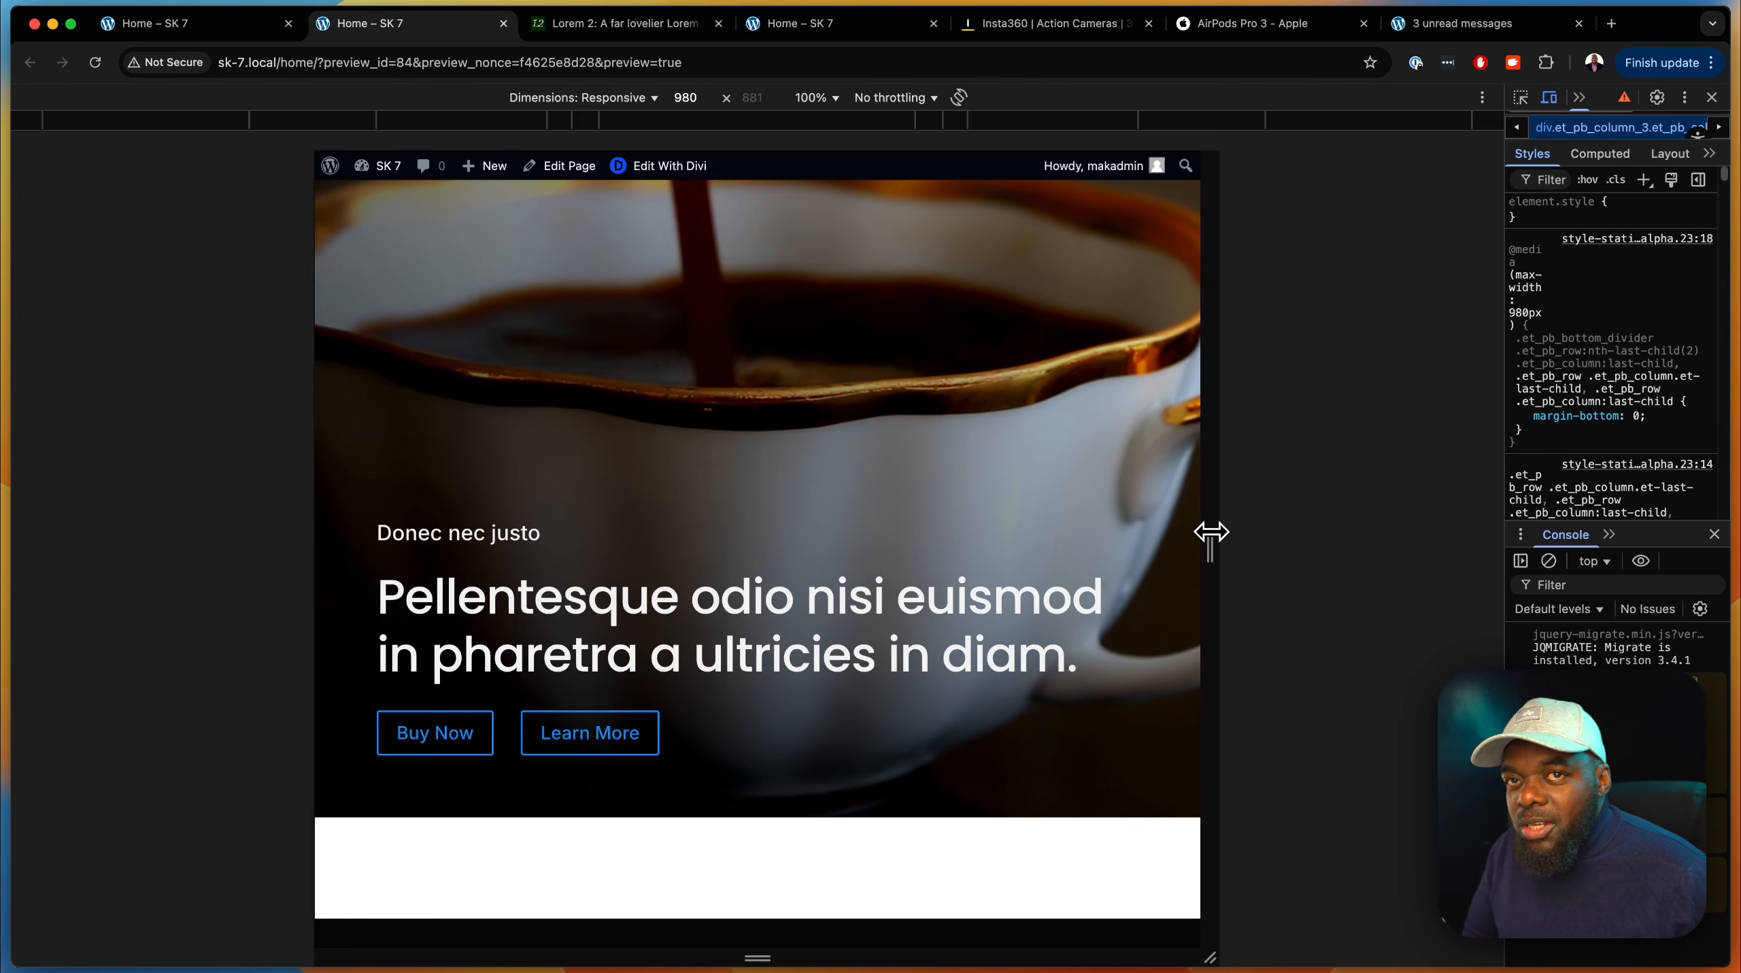
pyautogui.moveTo(1201, 536); pyautogui.dragTo(1026, 545)
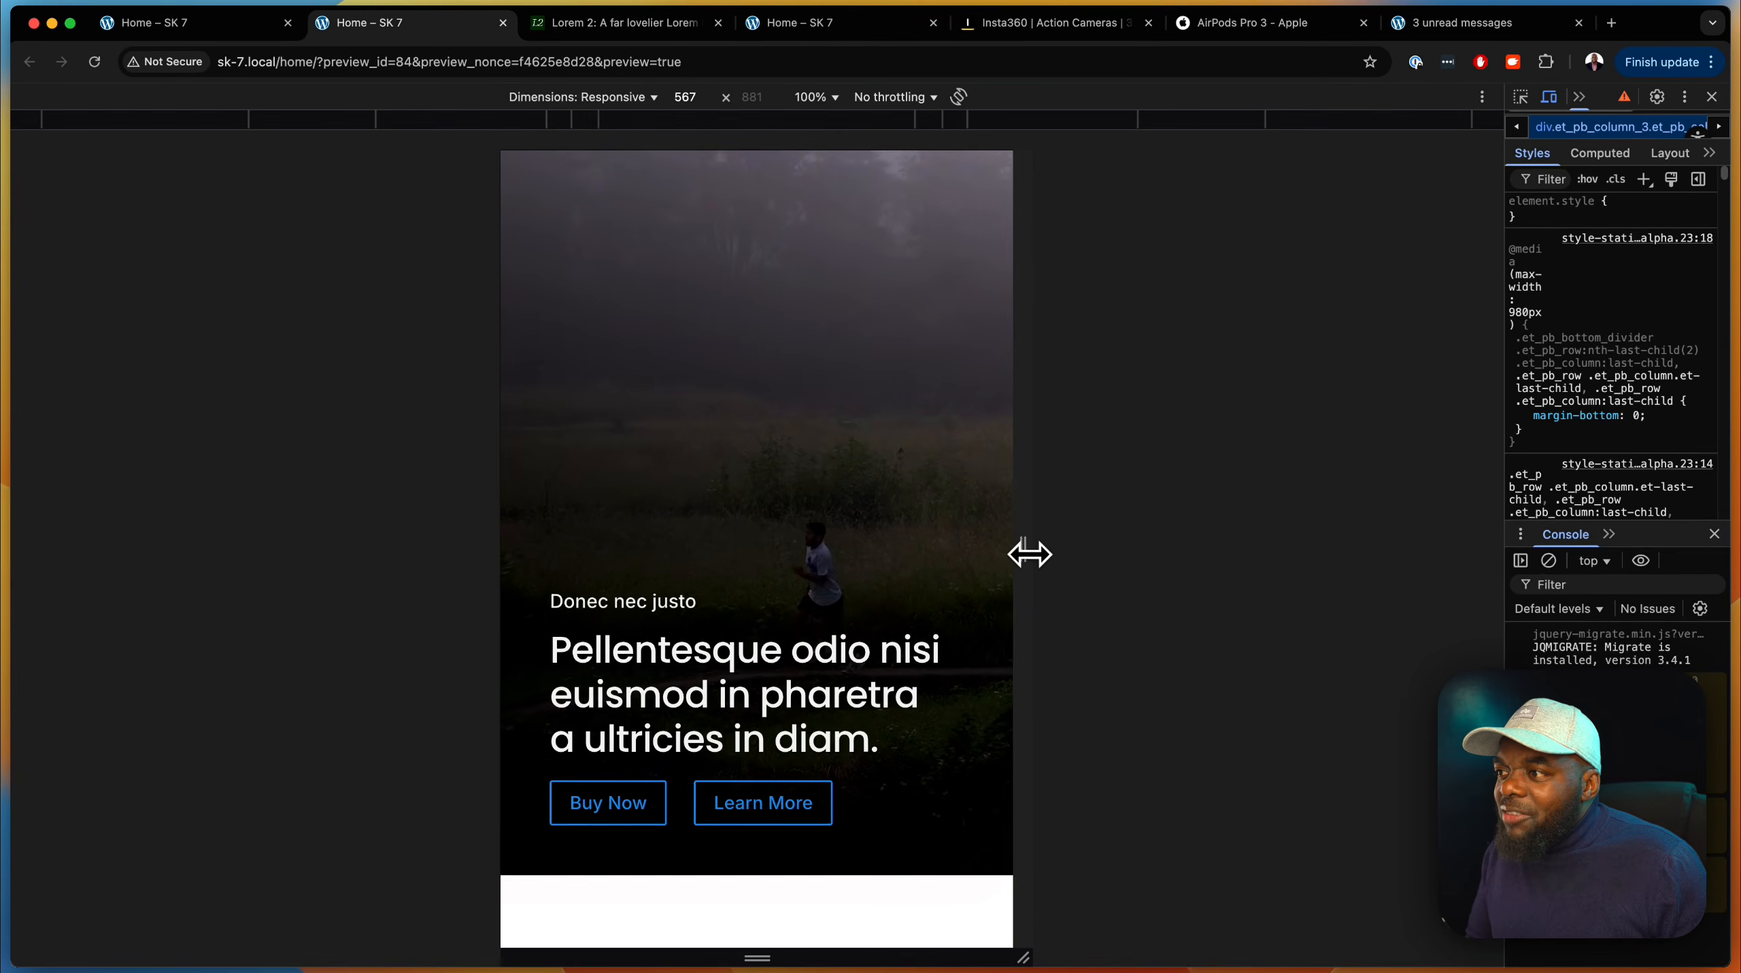
pyautogui.click(1026, 550)
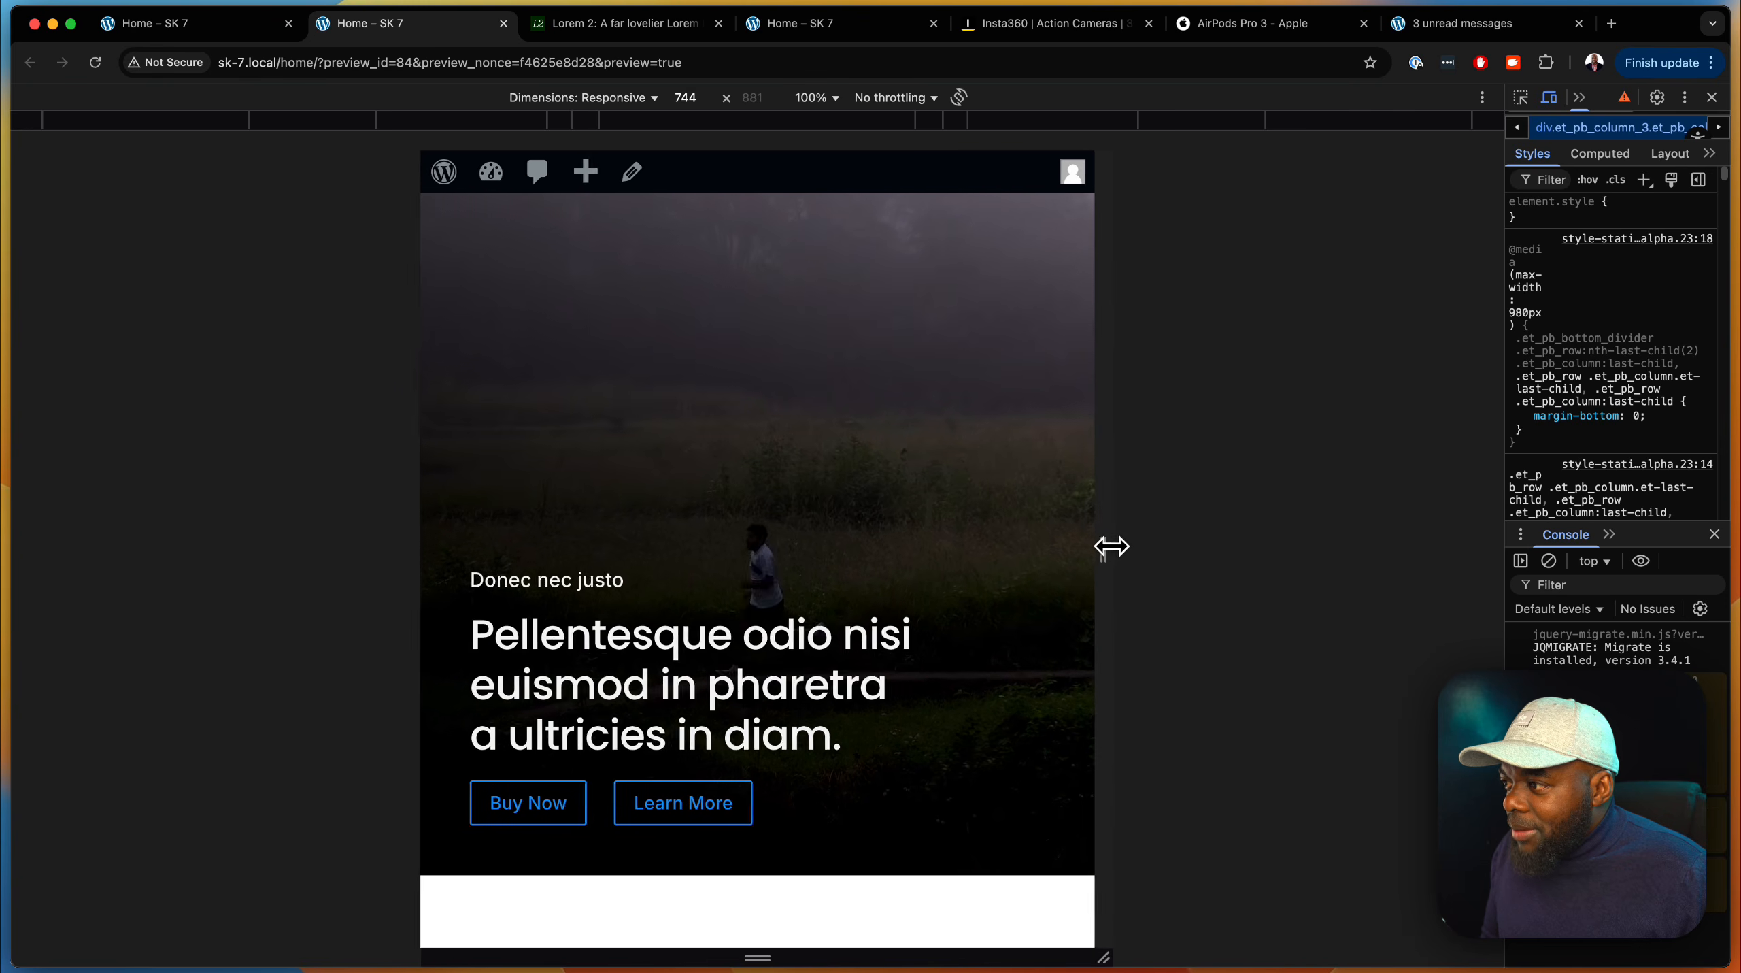
pyautogui.moveTo(1111, 545); pyautogui.dragTo(1526, 558)
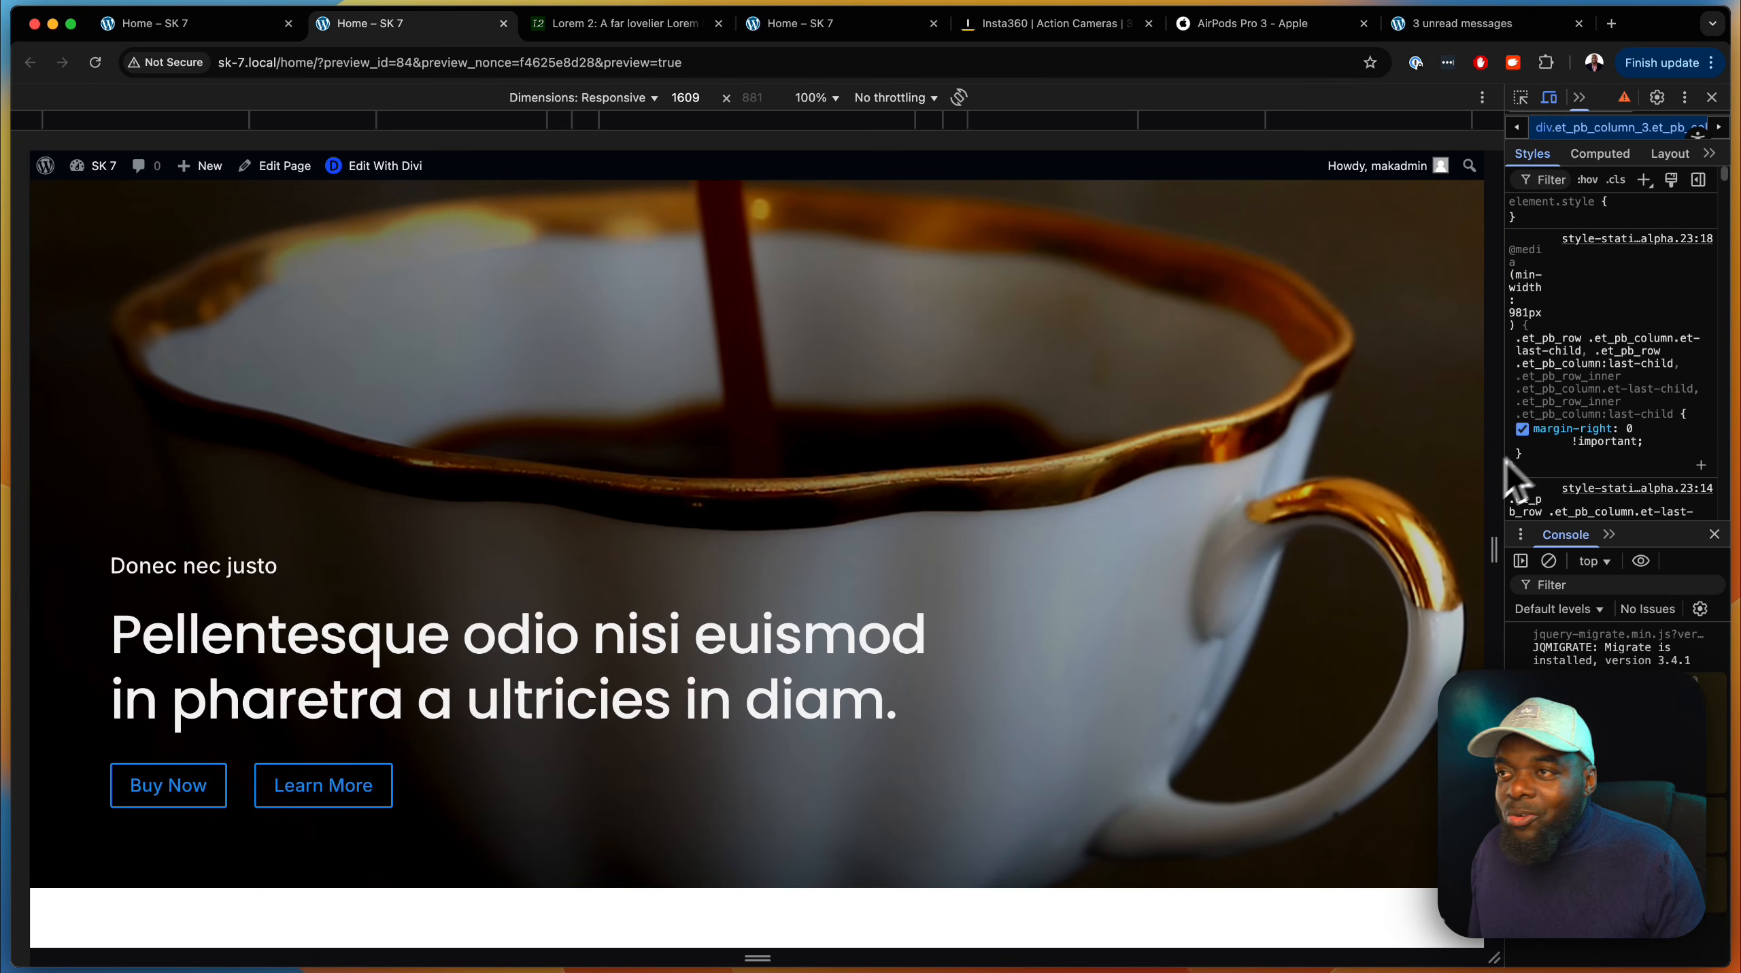
pyautogui.click(1712, 97)
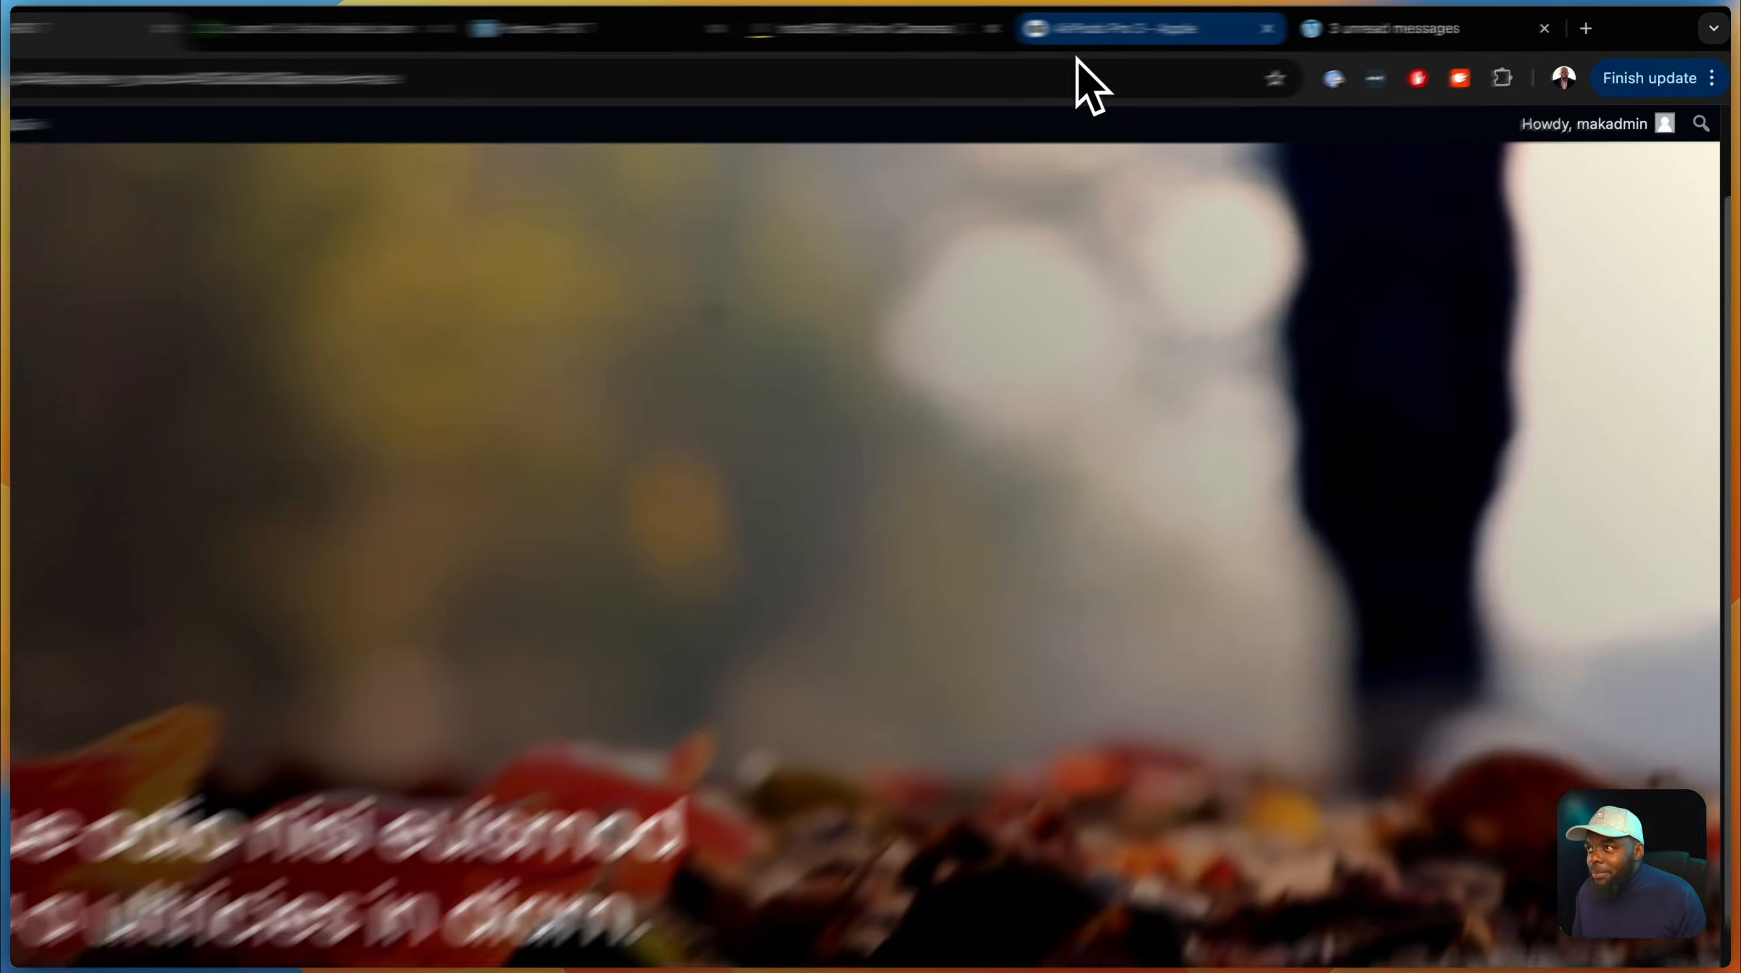
# View the AirPods Pro 3 and Insta360 reference pages, and open the home page of the Divi University portal
pyautogui.click(1093, 36)
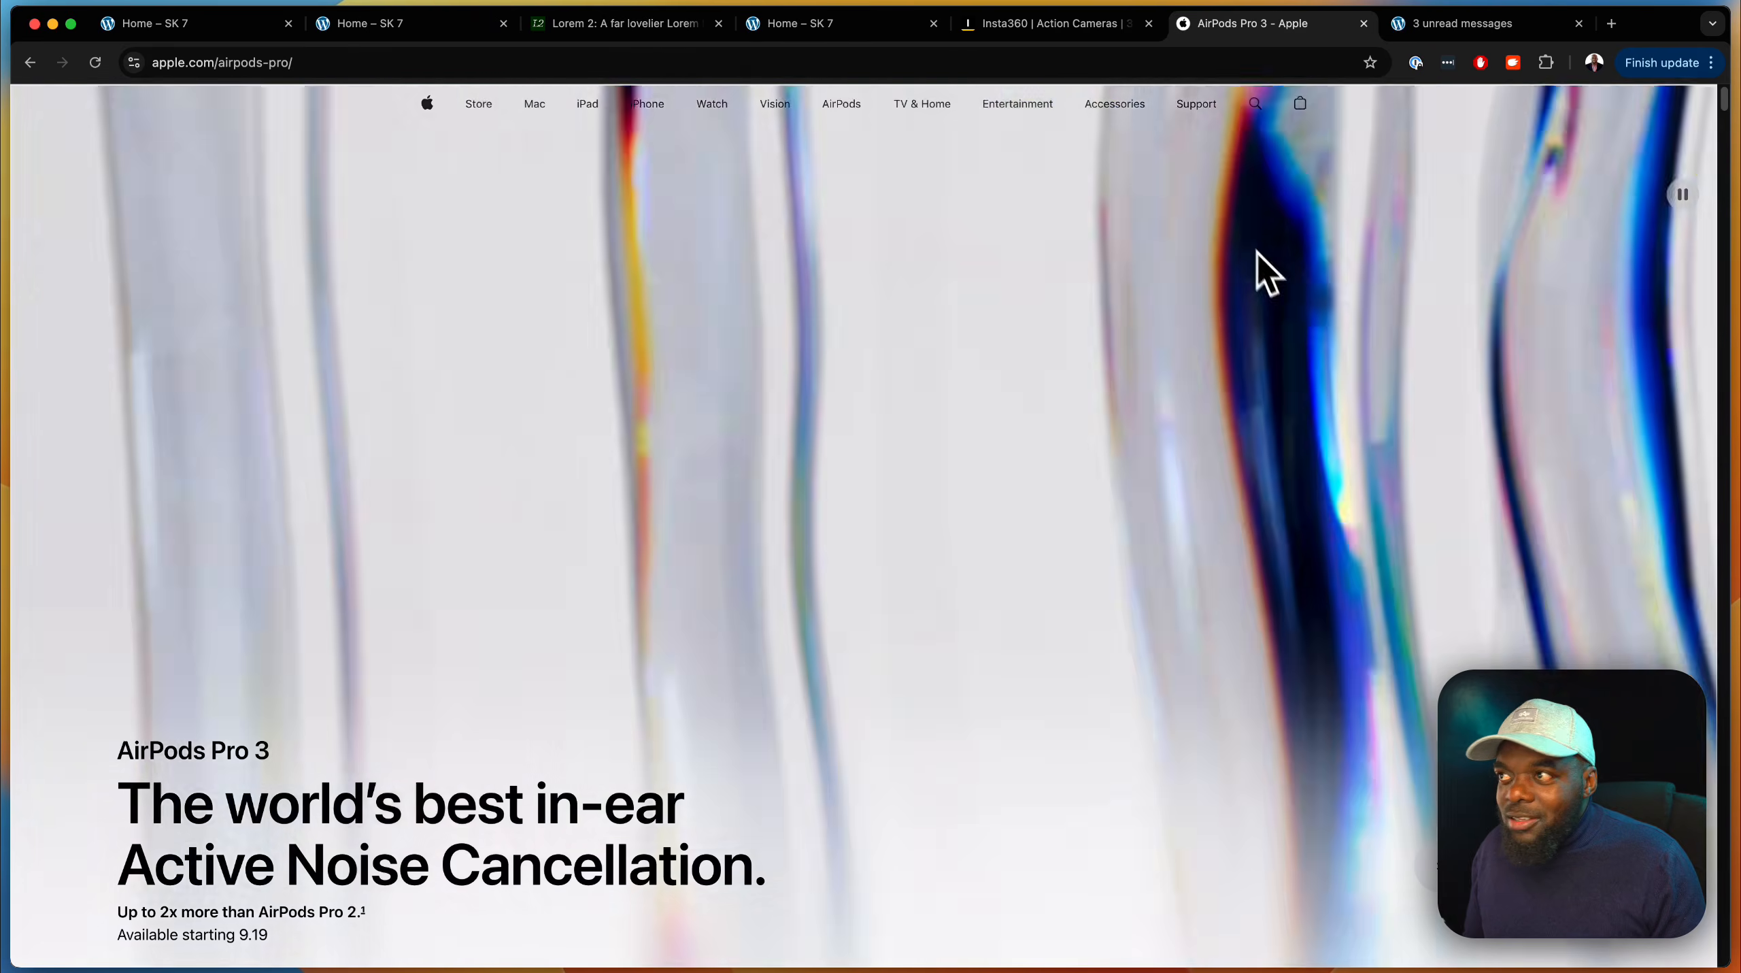
pyautogui.click(1087, 26)
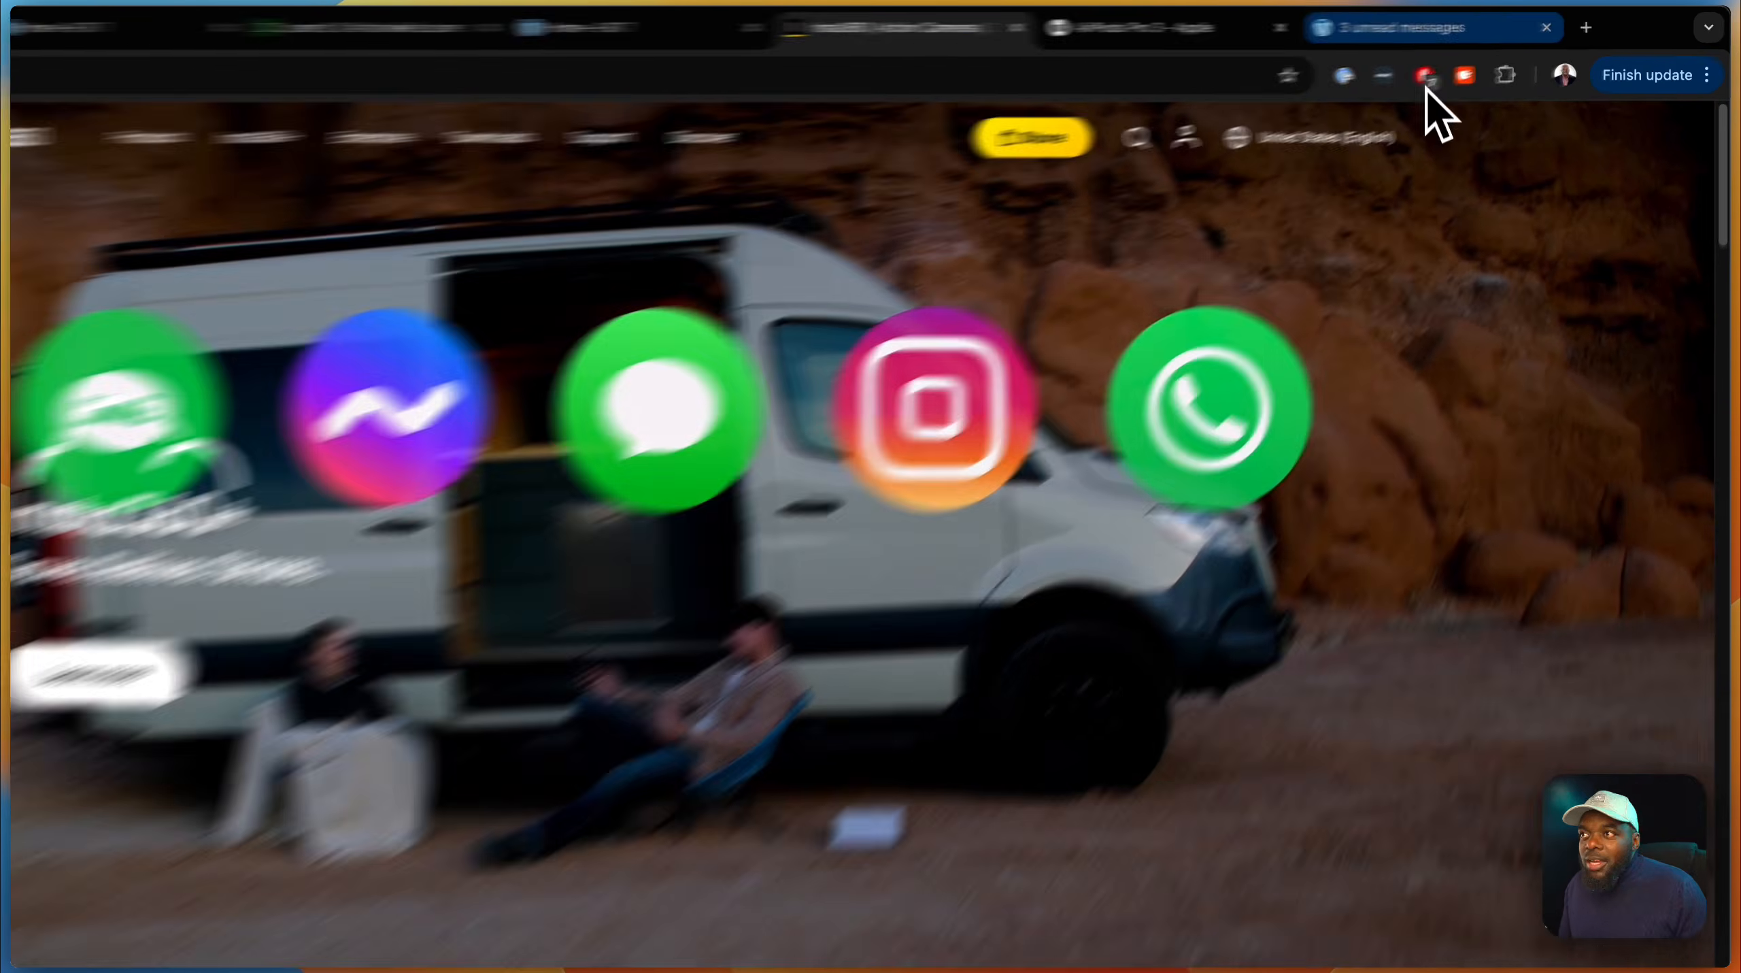
pyautogui.click(1491, 23)
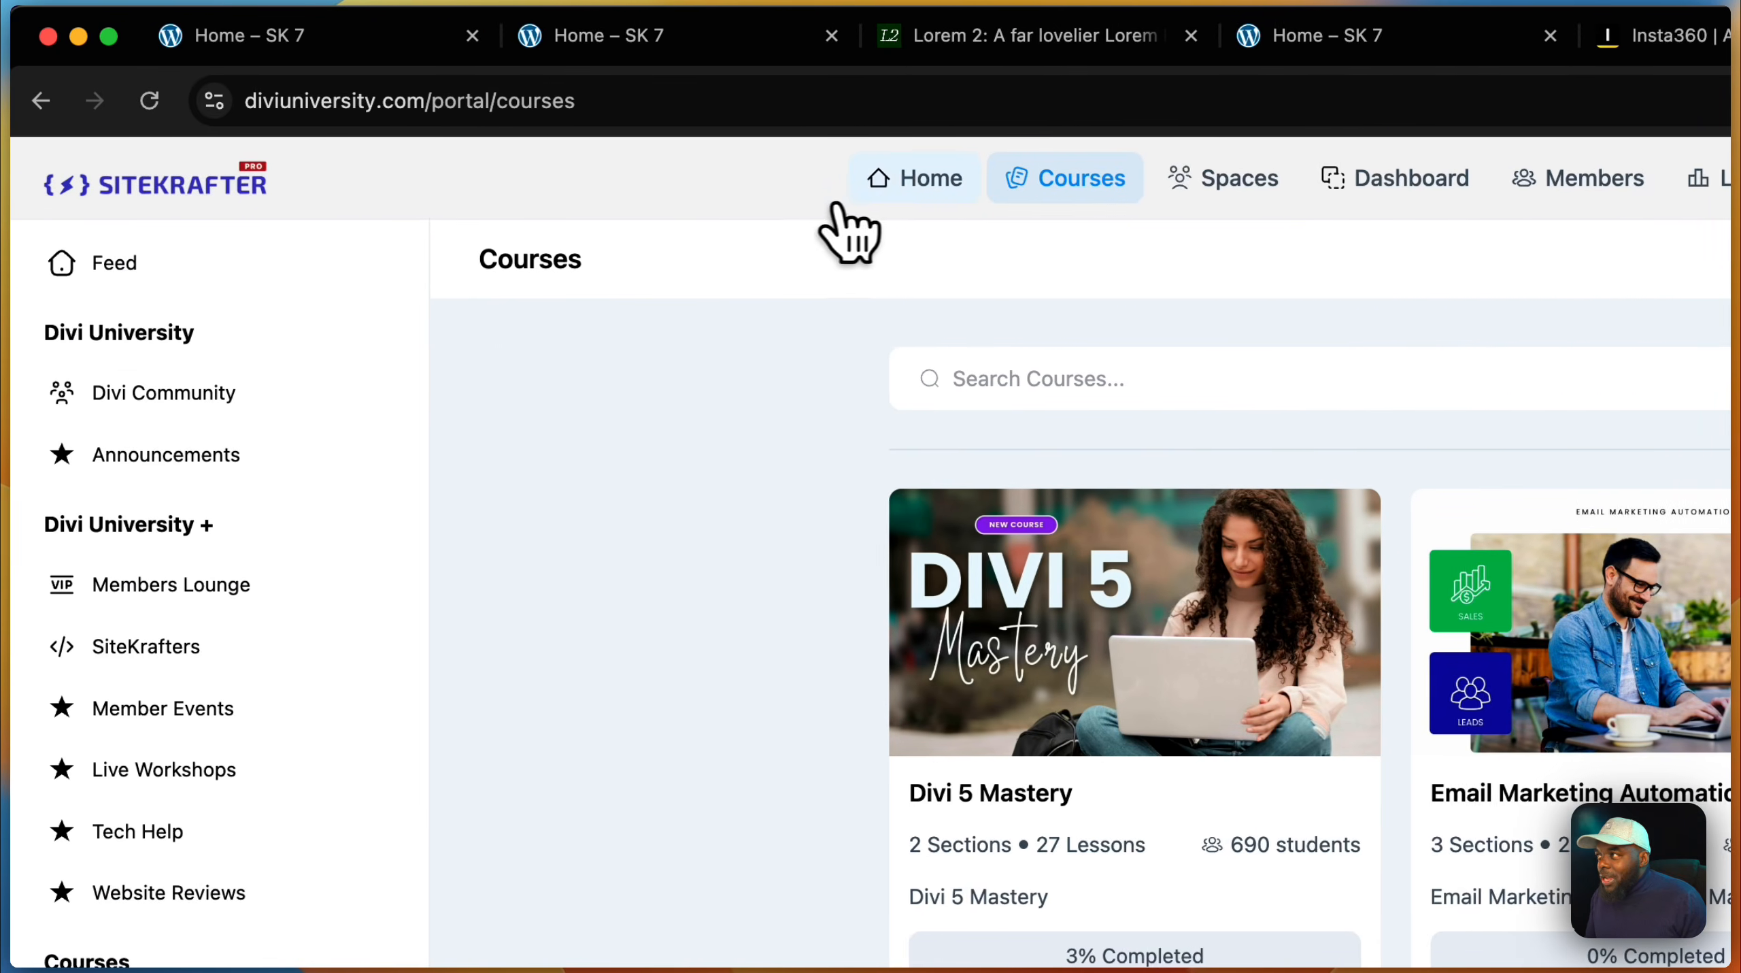
pyautogui.click(913, 199)
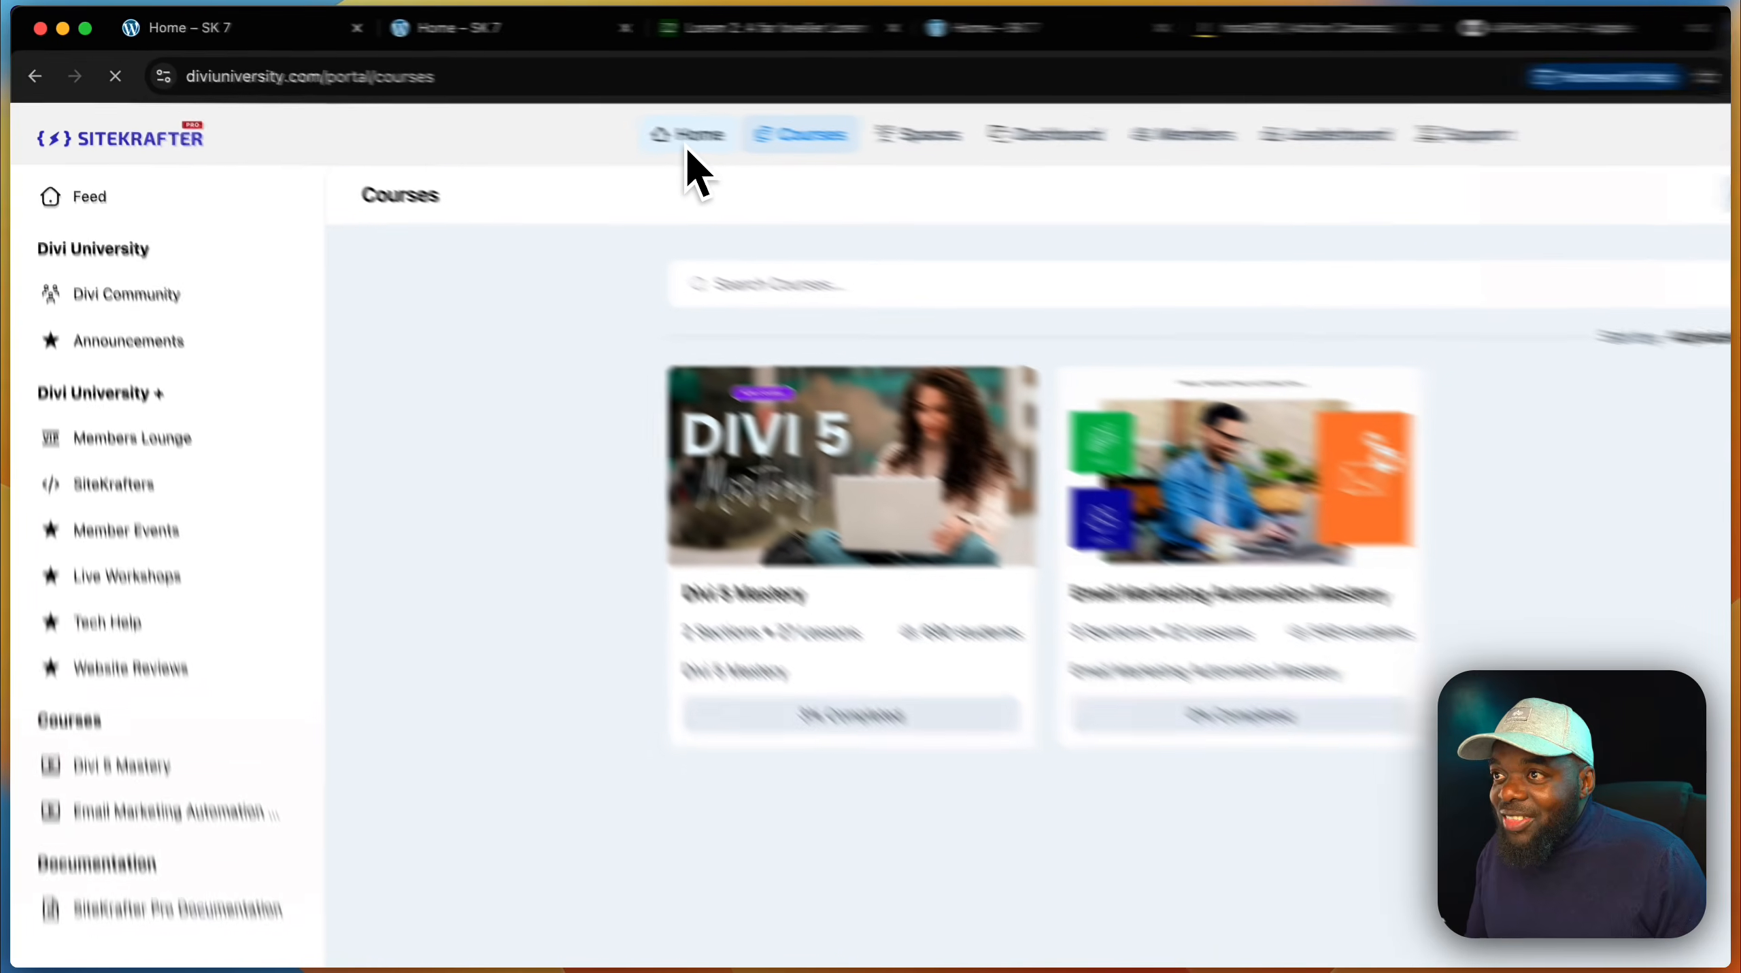